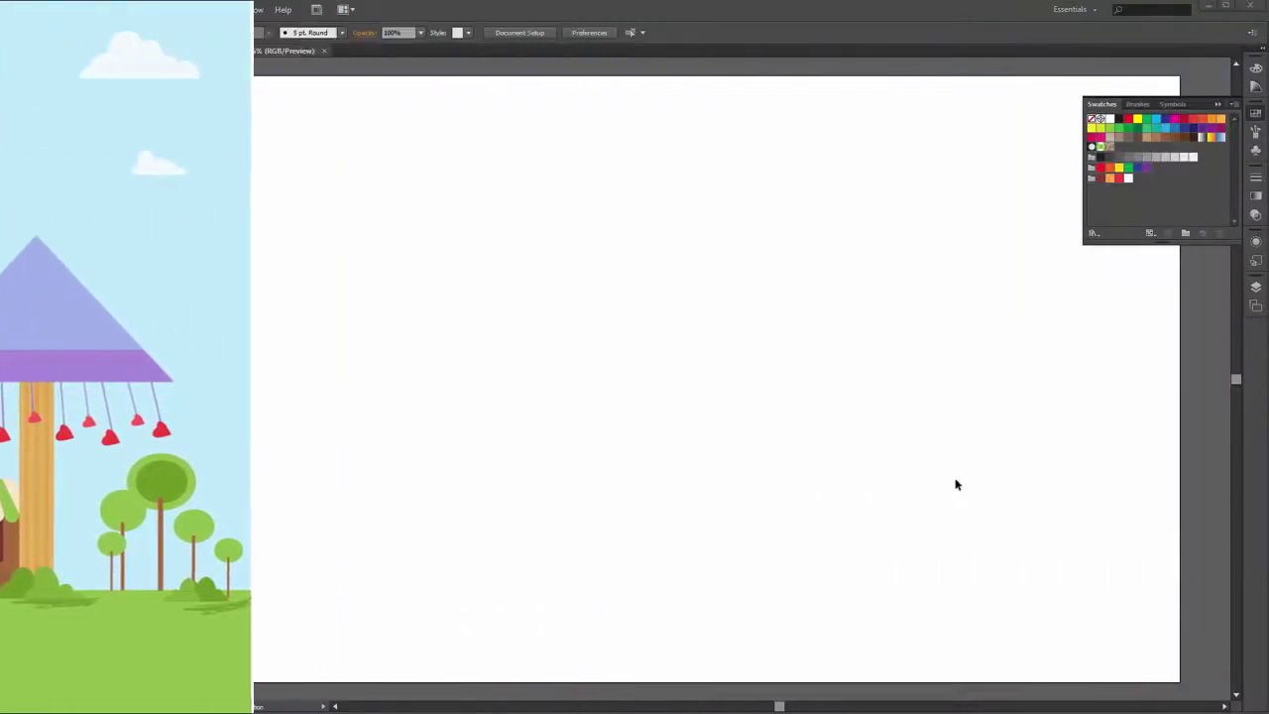
Draw a 3-sided polygon triangle with a black stroke and no fill
drag(41, 119, 111, 165)
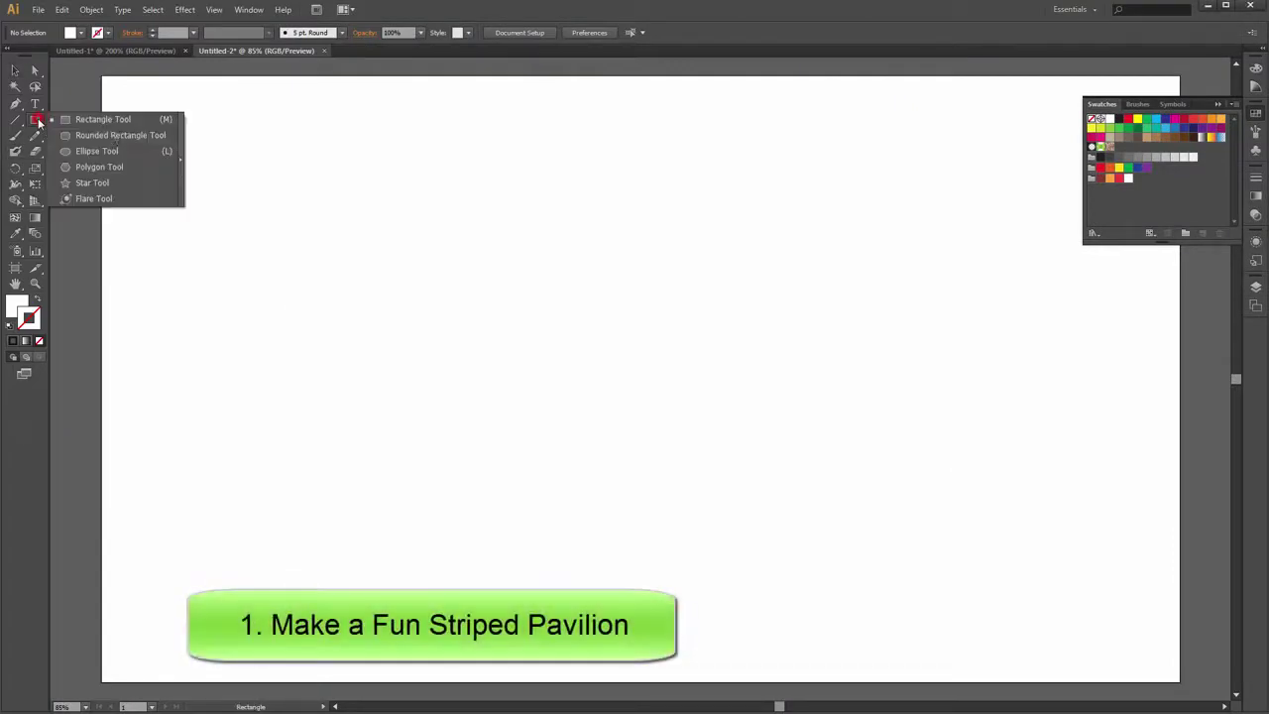
click(539, 274)
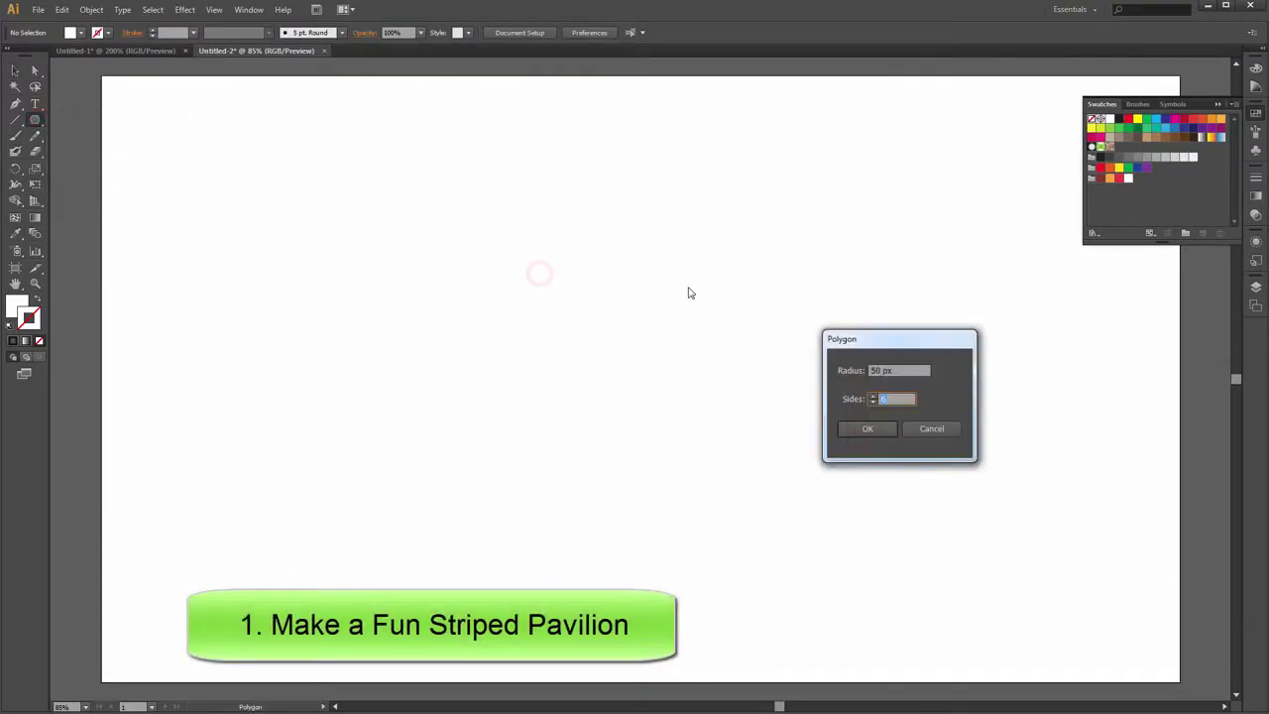
key(Return)
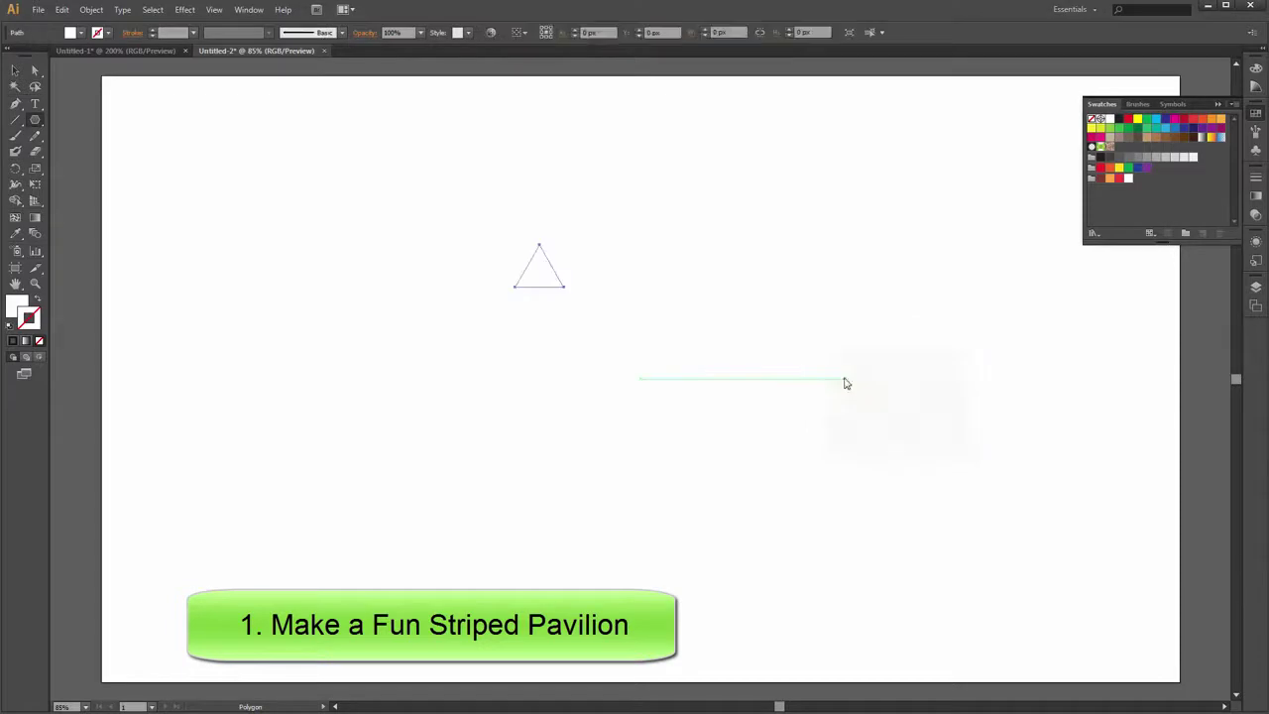
key(v)
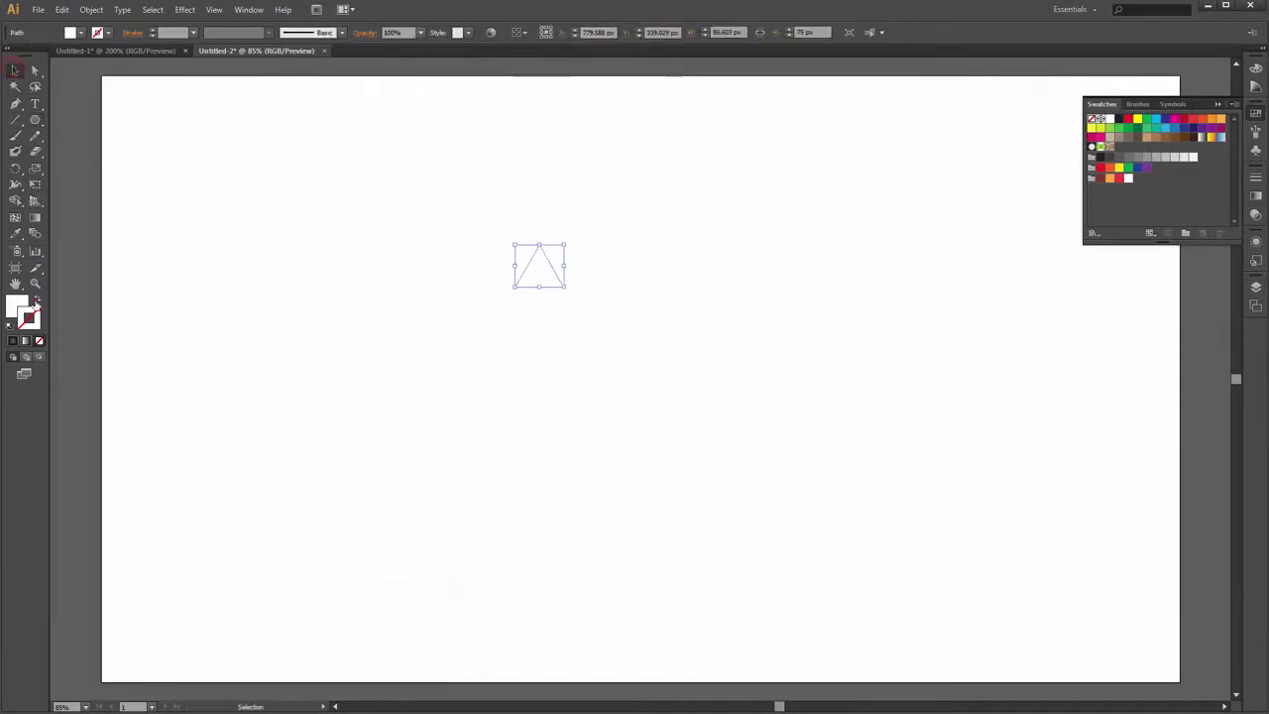
click(36, 300)
double_click(28, 317)
click(759, 509)
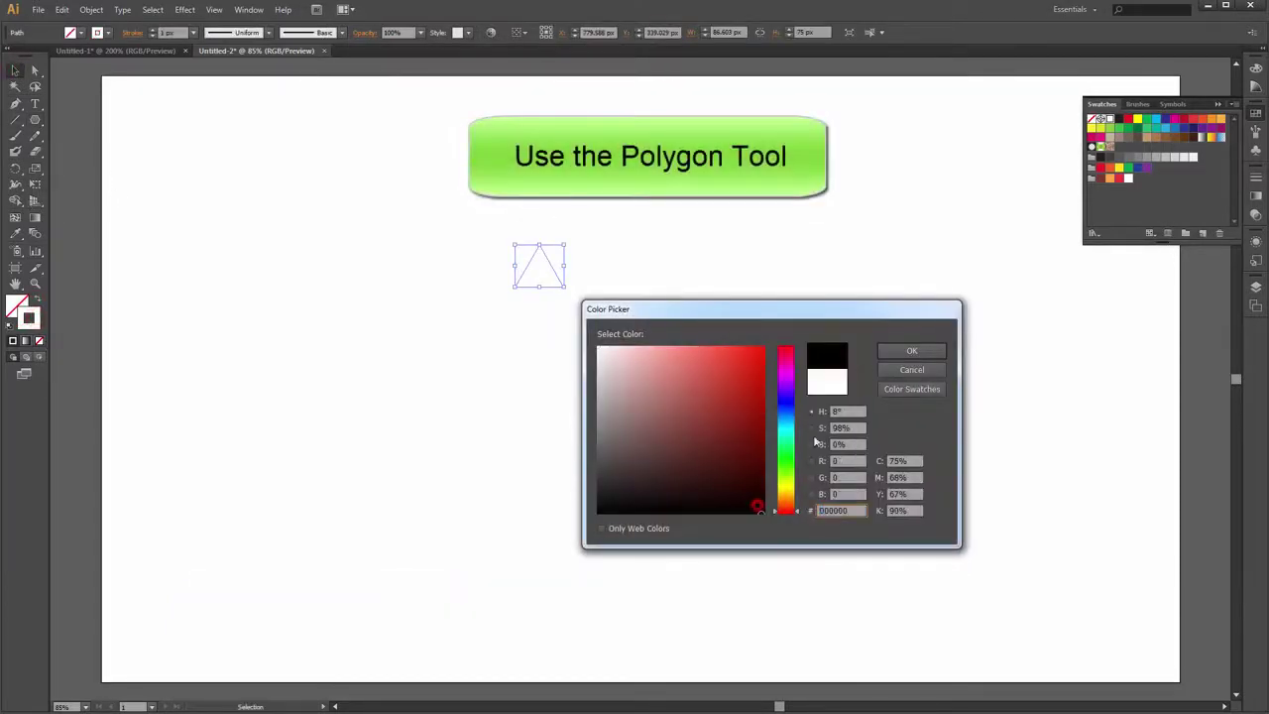
click(913, 352)
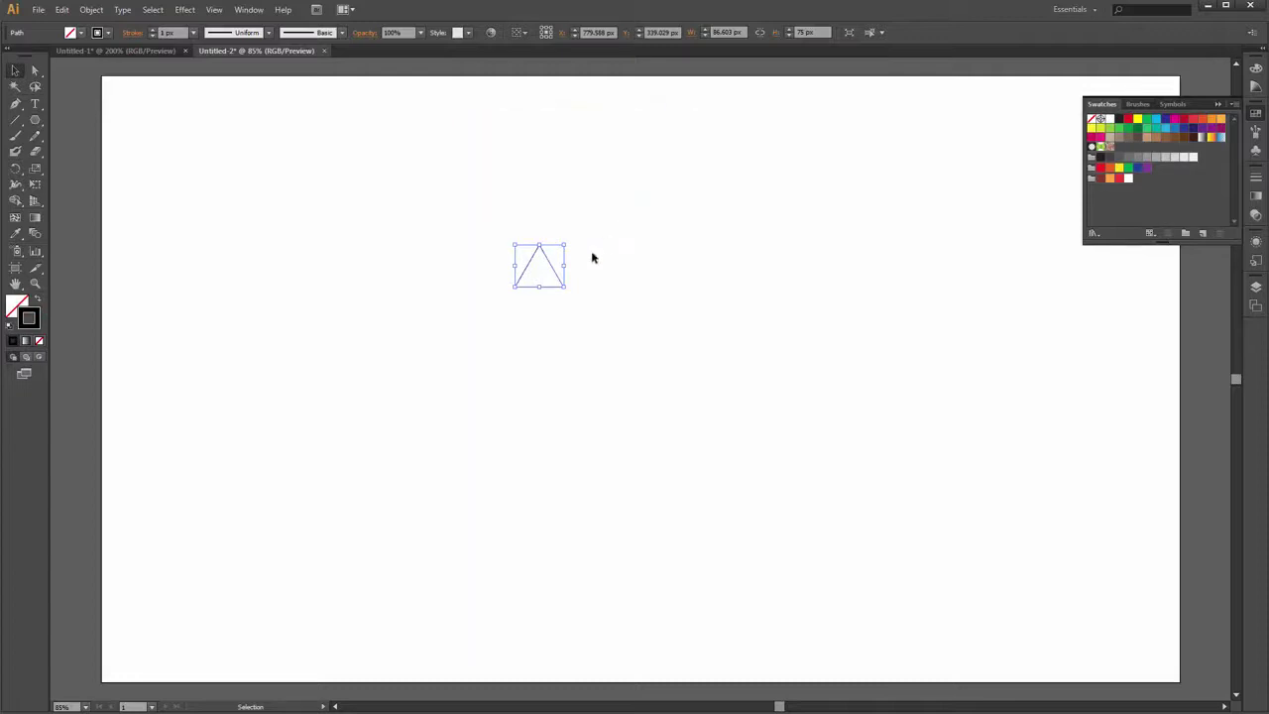
Stretch the triangle wide and low, nudging its top anchor down
drag(563, 287, 664, 297)
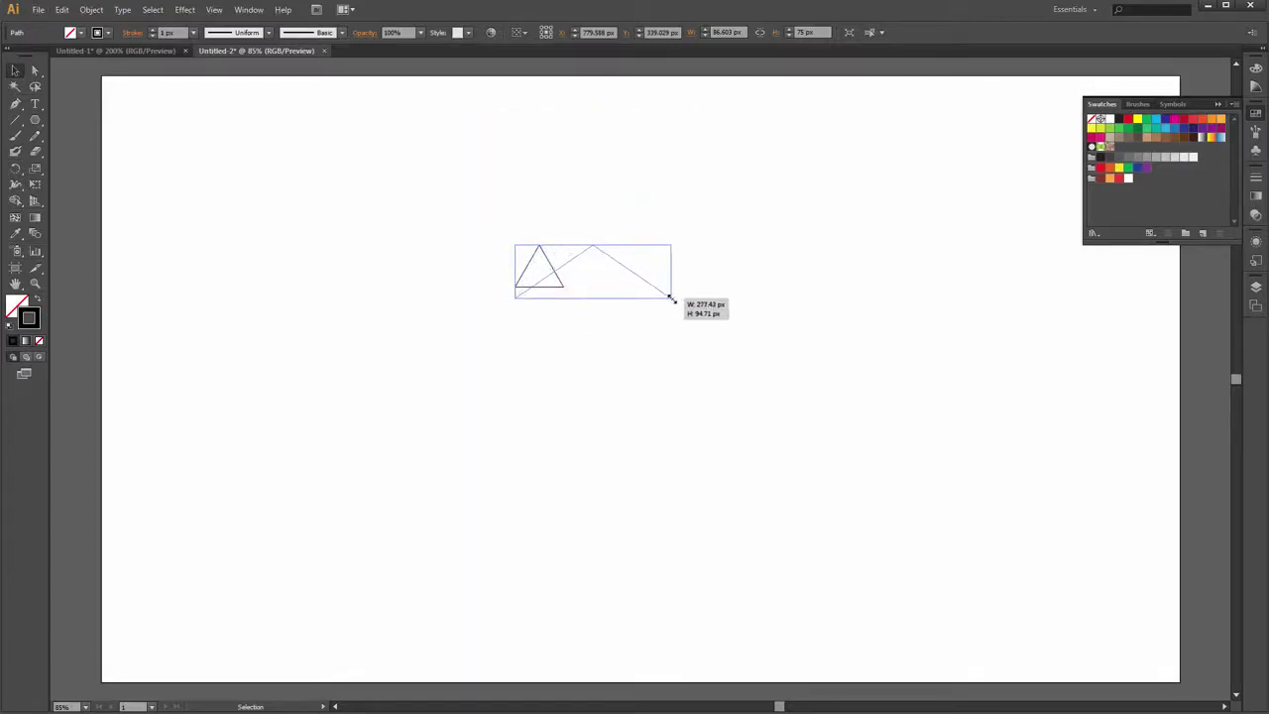
drag(663, 298, 675, 294)
scroll(600, 290, up, 3)
key(a)
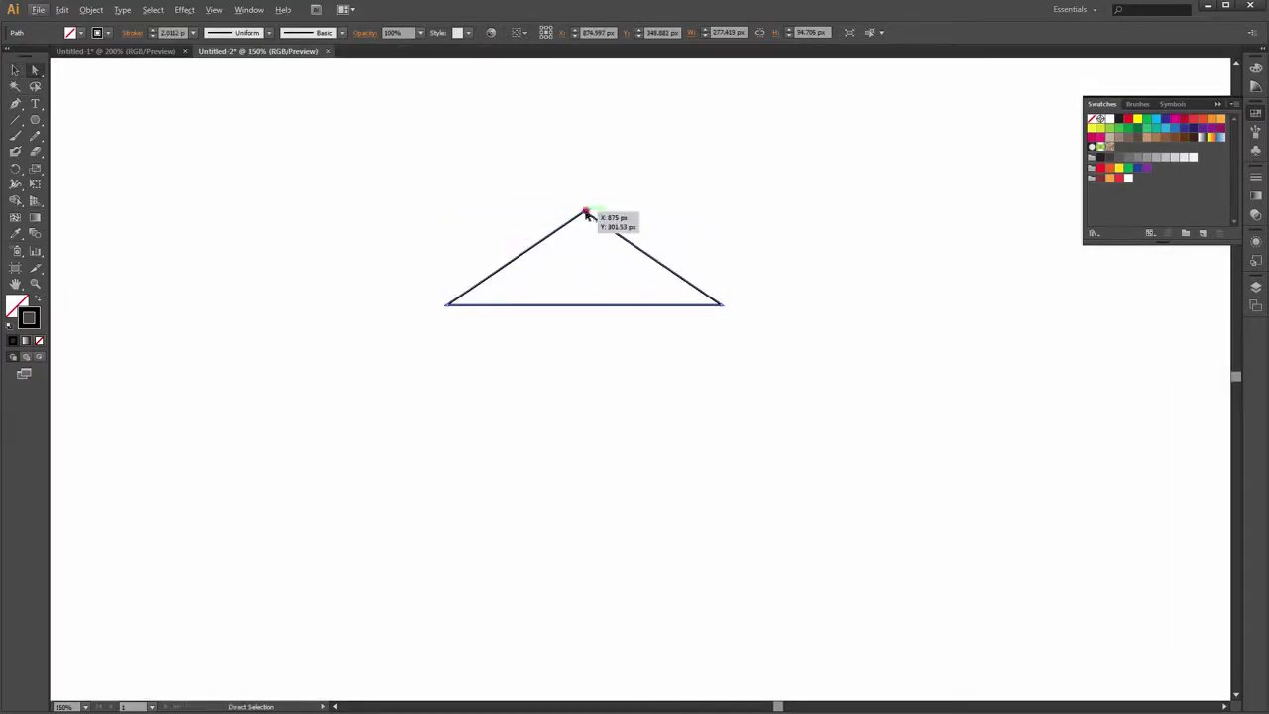
click(584, 213)
key(Down)
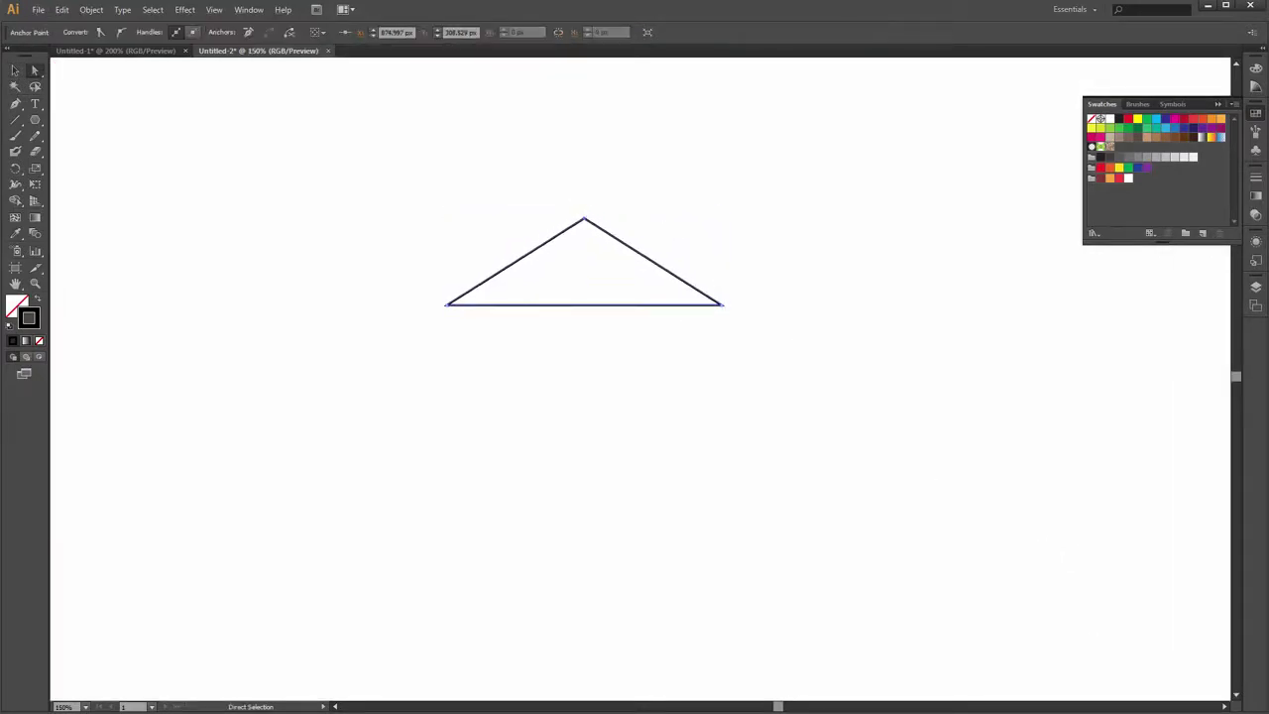
key(ctrl+0)
click(1000, 566)
key(ctrl+1)
Draw a rectangle beneath the triangular roof and select both shapes
click(799, 434)
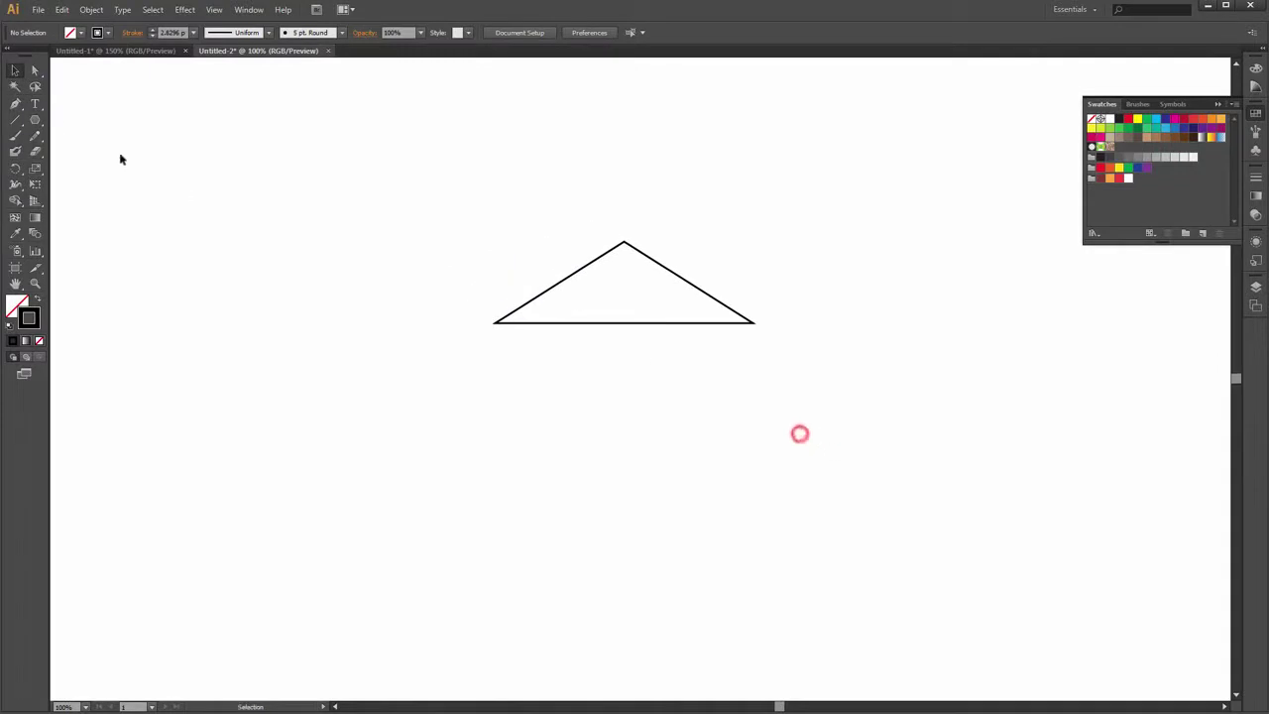
click(33, 120)
drag(55, 133, 100, 119)
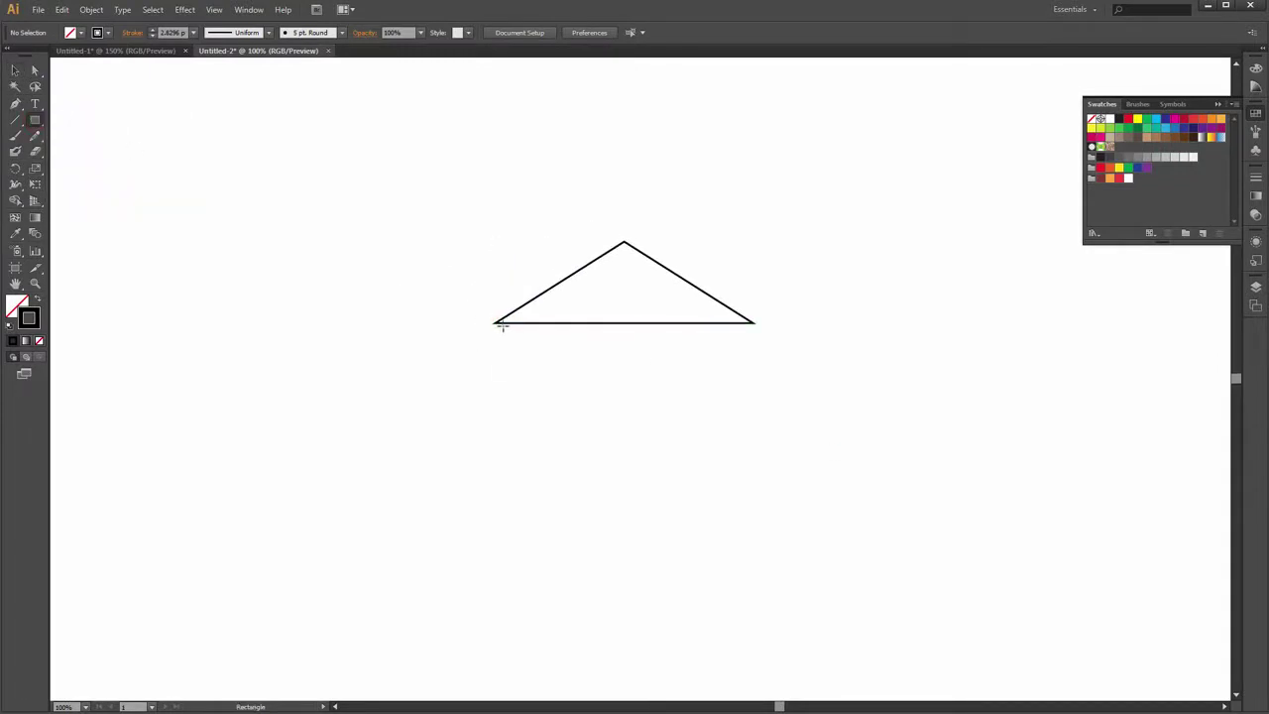
drag(502, 325, 729, 442)
key(v)
drag(574, 225, 694, 357)
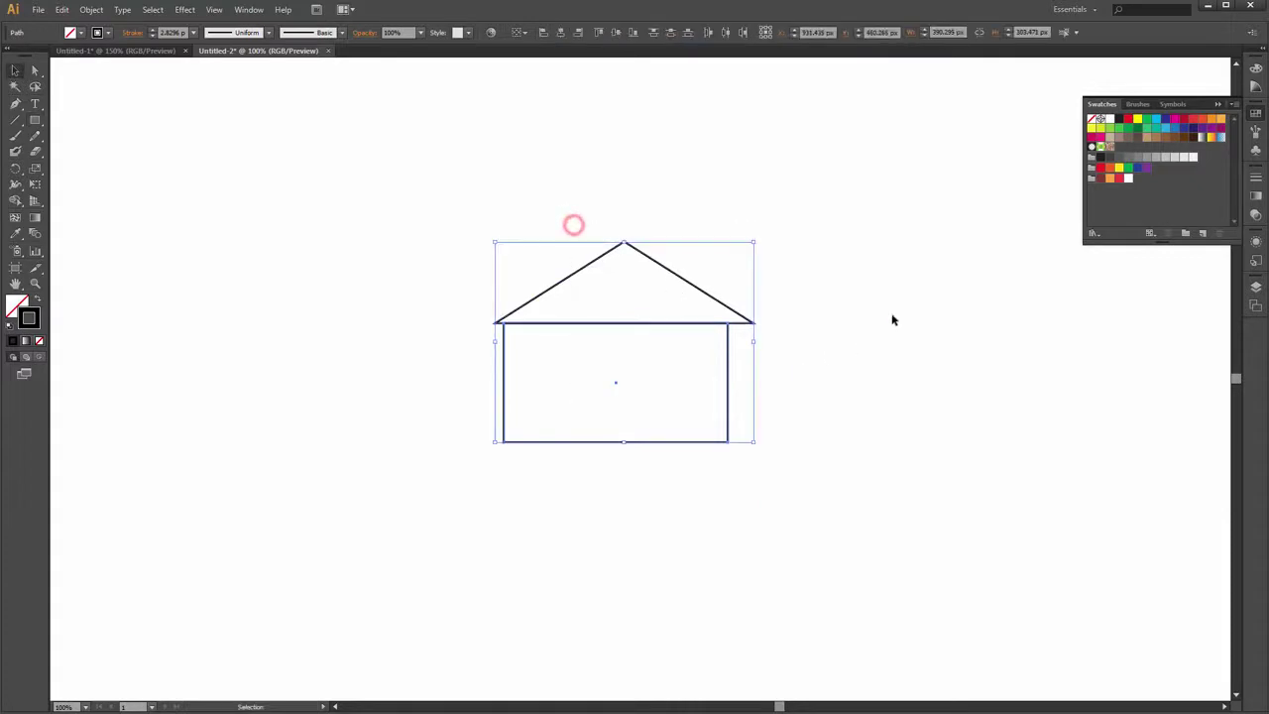
Horizontally center-align the rectangle under the roof from the Align panel
click(249, 10)
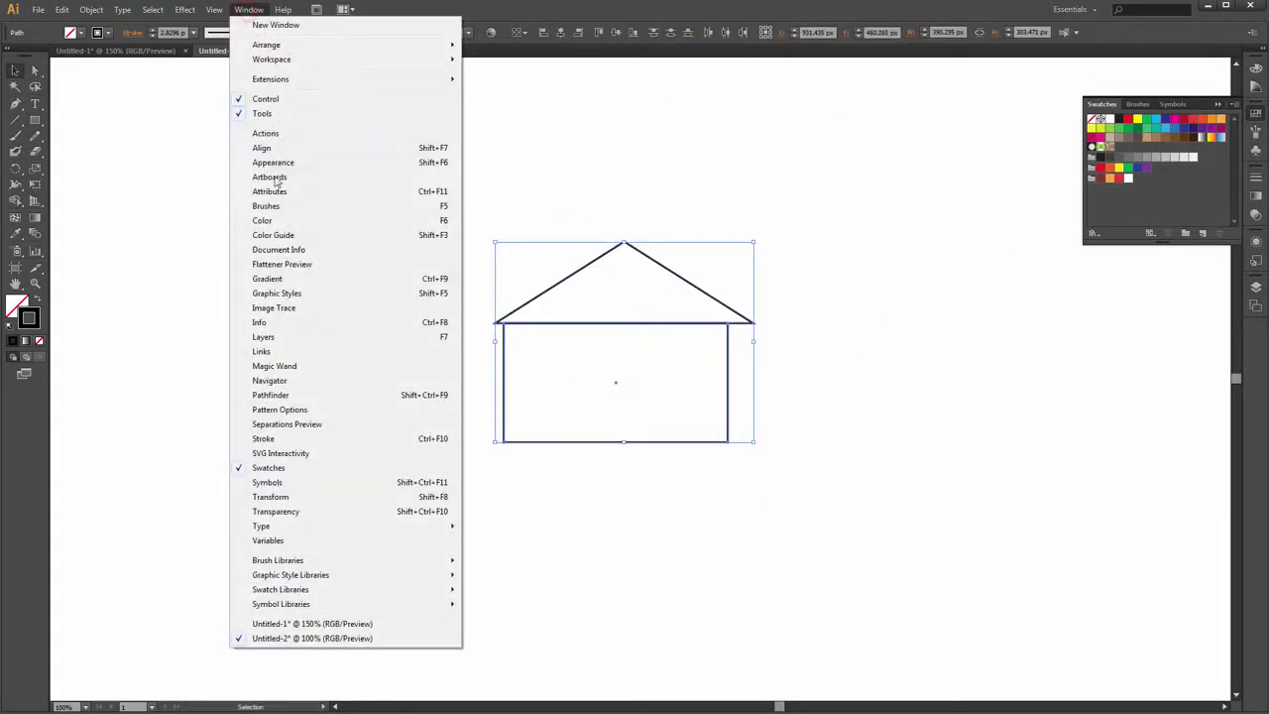
click(270, 395)
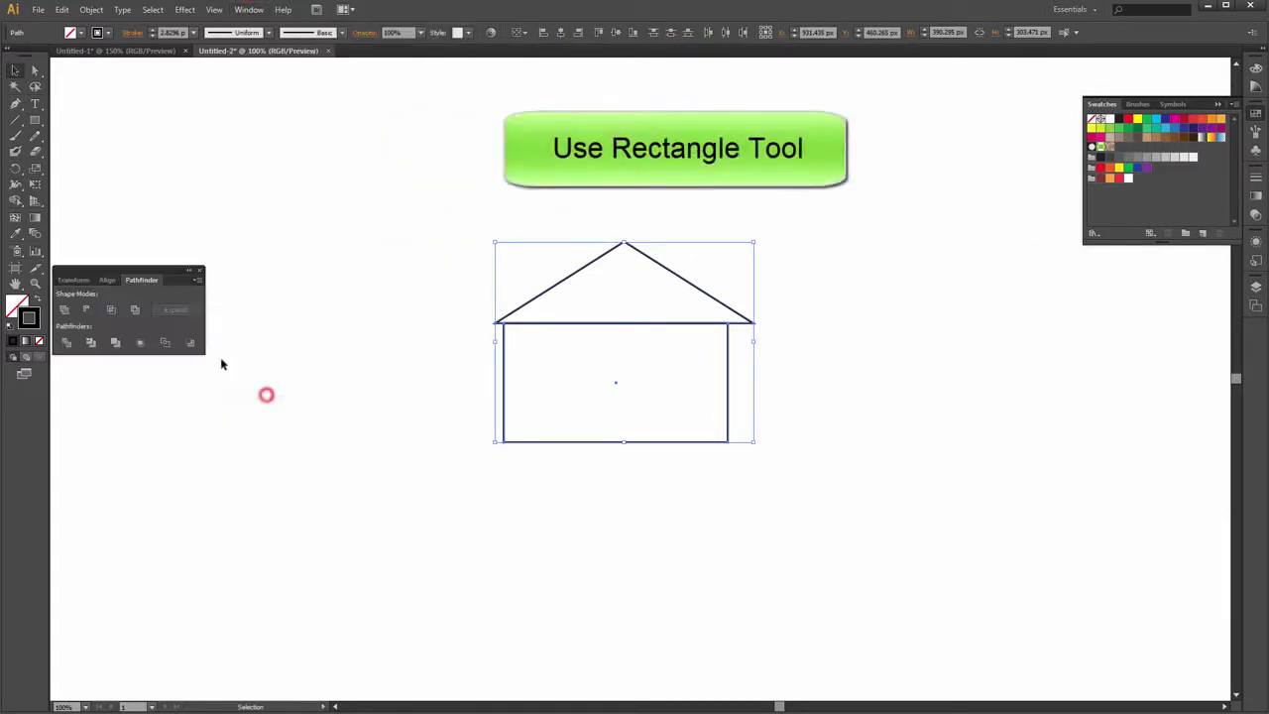
drag(167, 273, 1200, 262)
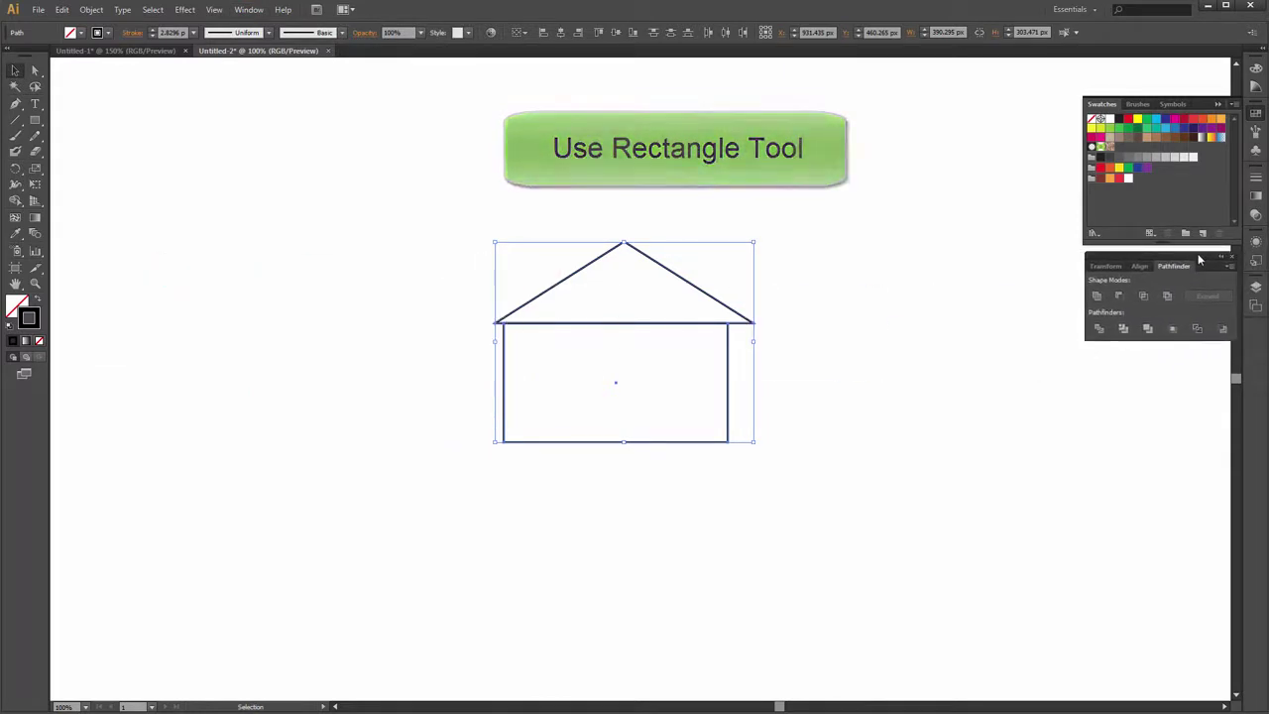
click(1140, 267)
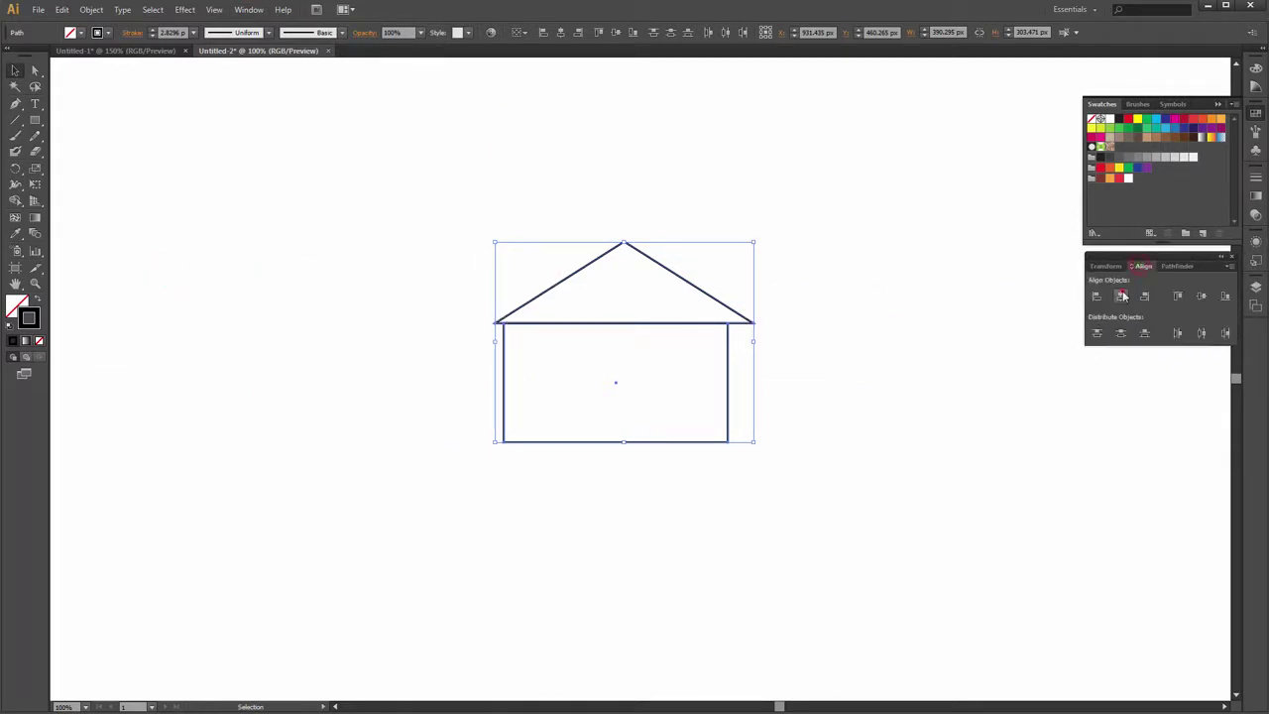
click(1122, 296)
click(863, 372)
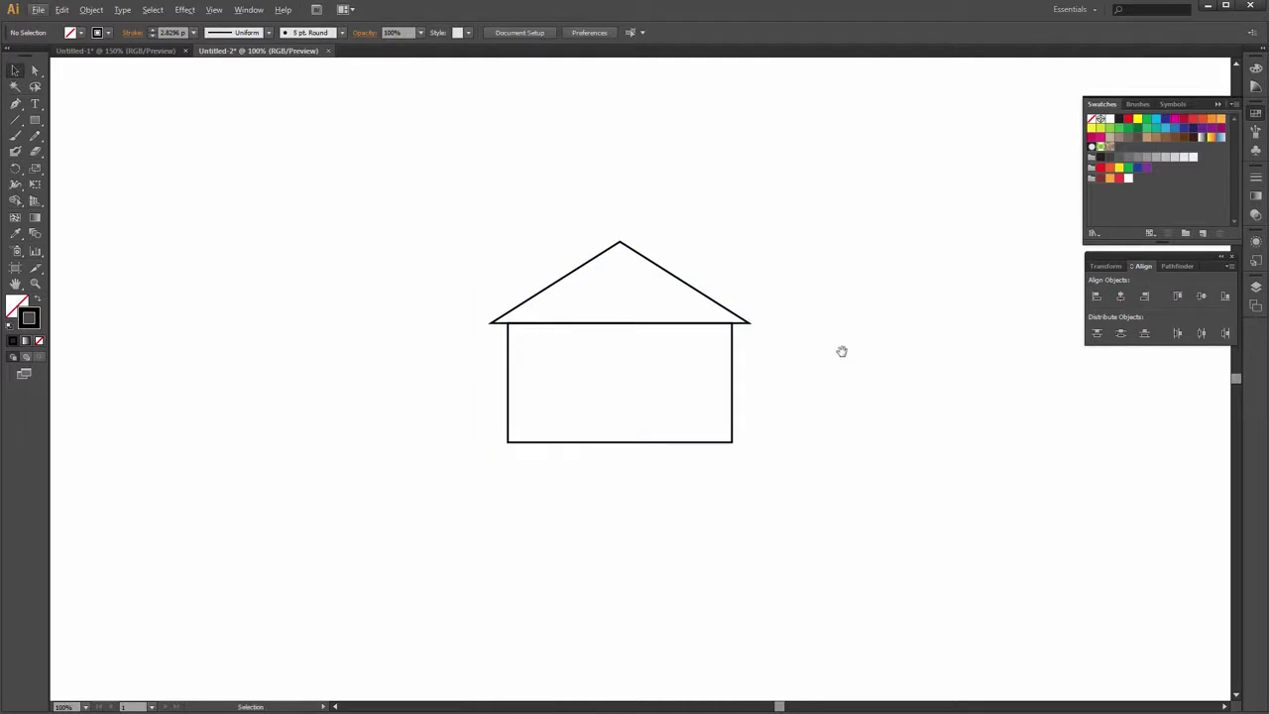
Set the roof and body outlines to a 1 px stroke weight
ctrl+click(819, 344)
drag(457, 217, 614, 377)
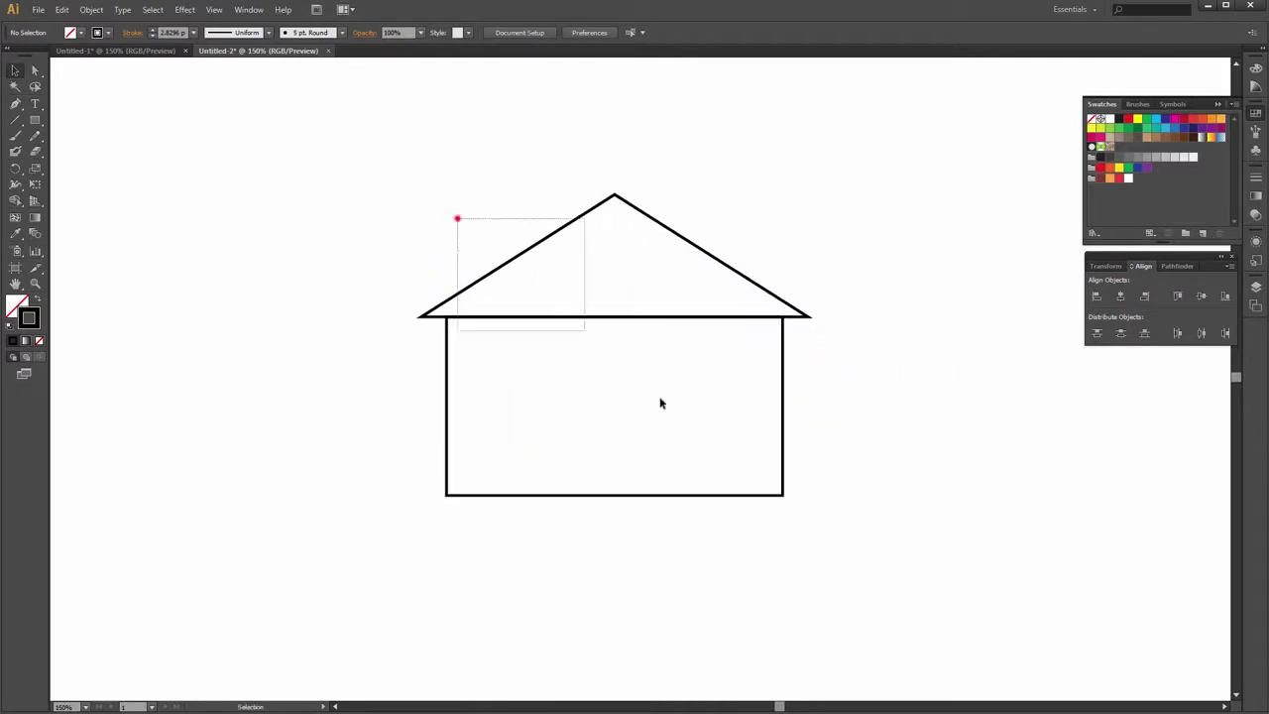
text(1)
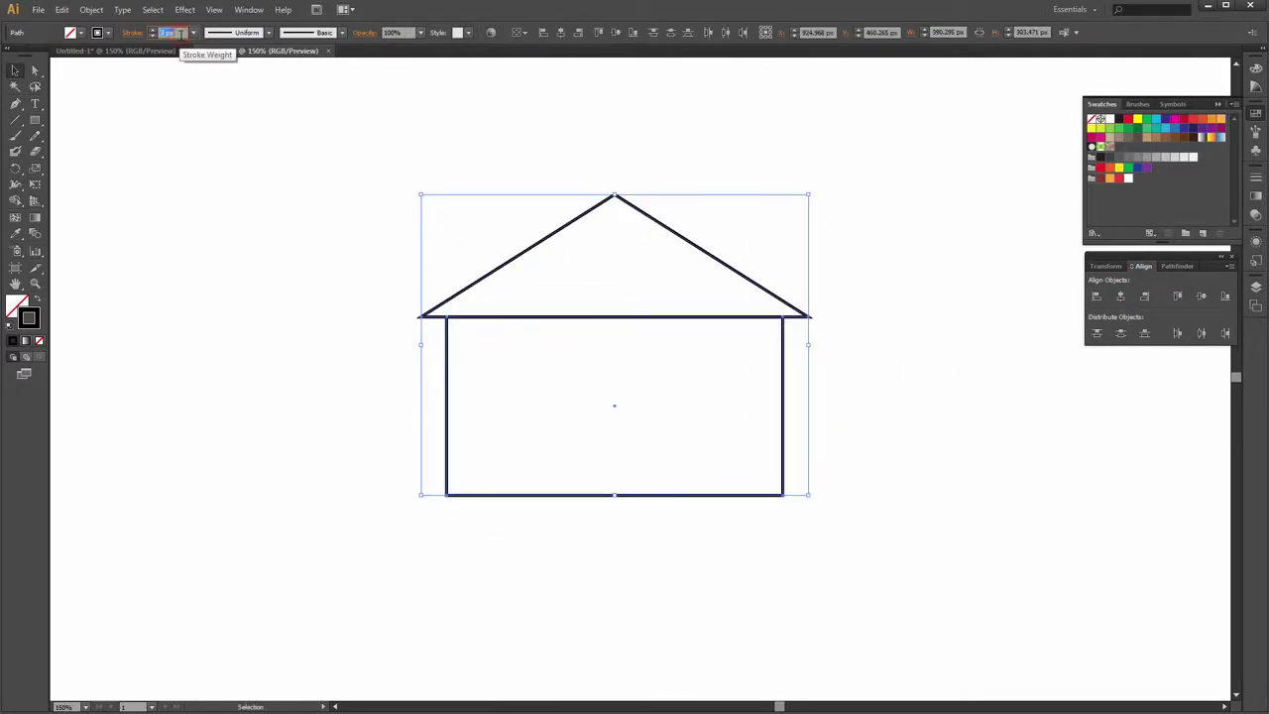
key(Return)
click(365, 119)
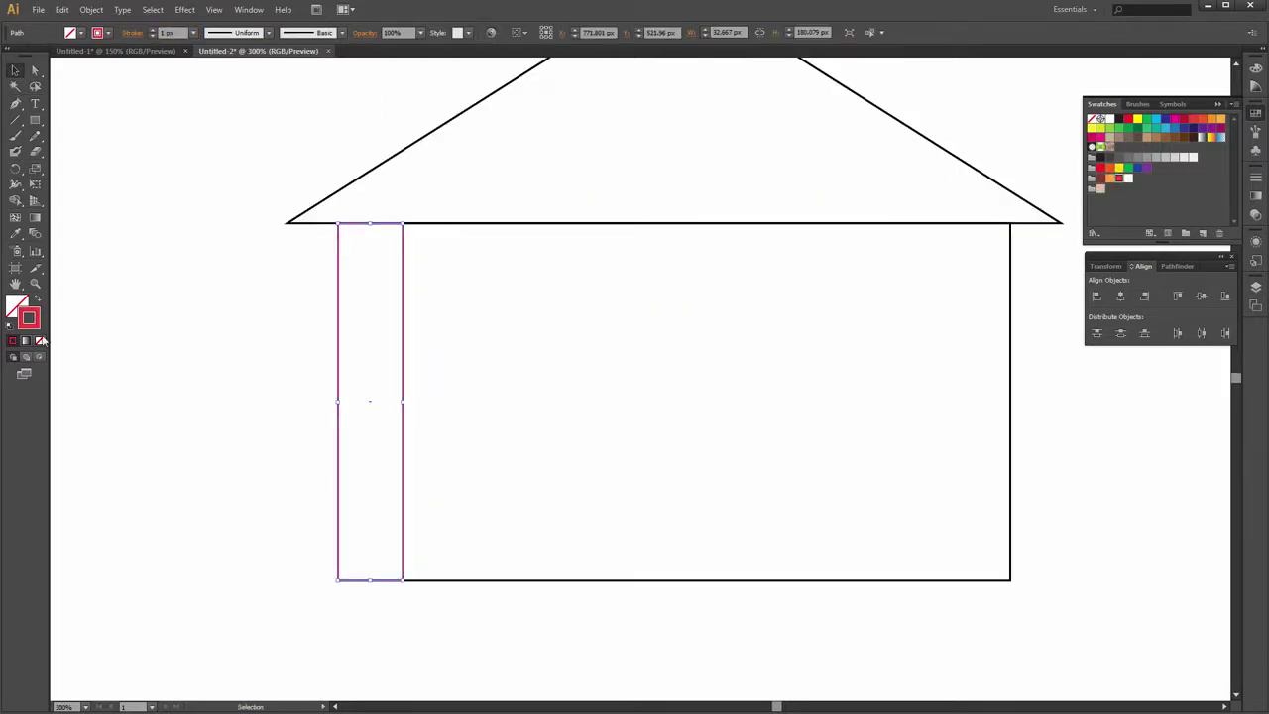
Make a narrow red stripe and repeat evenly spaced copies into six stripes
click(36, 301)
drag(373, 375, 506, 382)
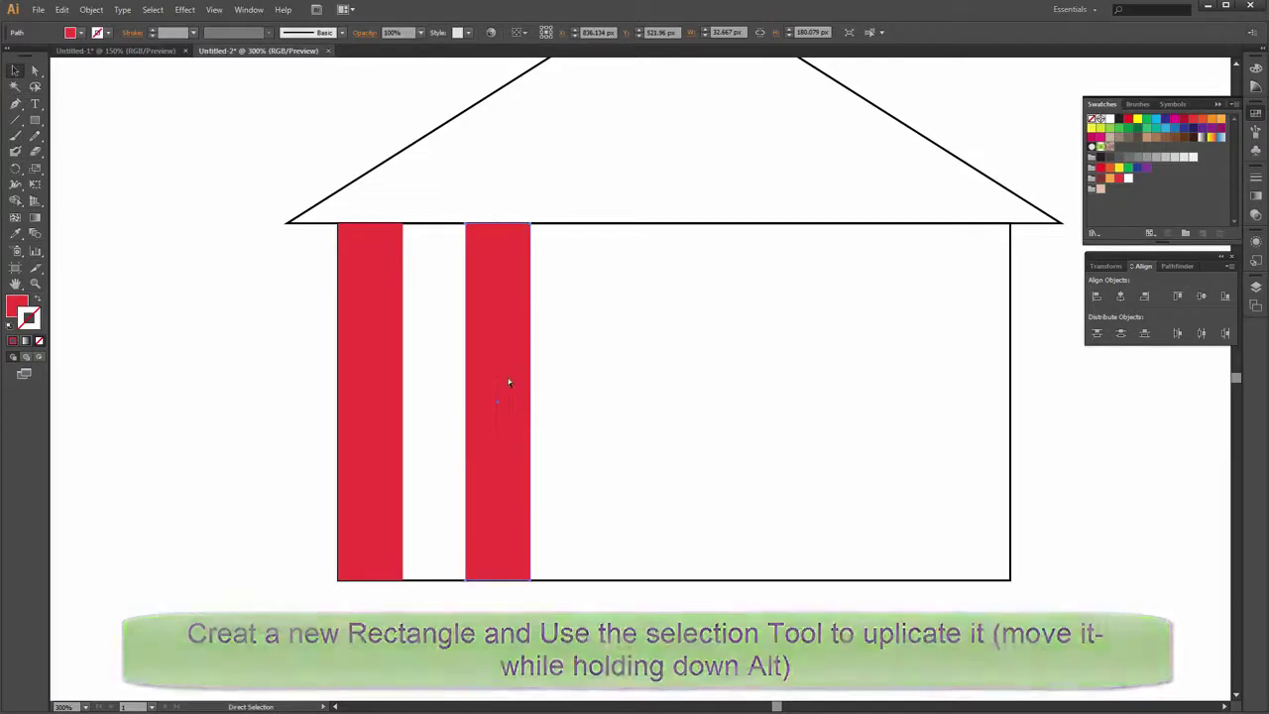
key(ctrl+d)
key(ctrl+d)
key(ctrl+d)
key(ctrl+d)
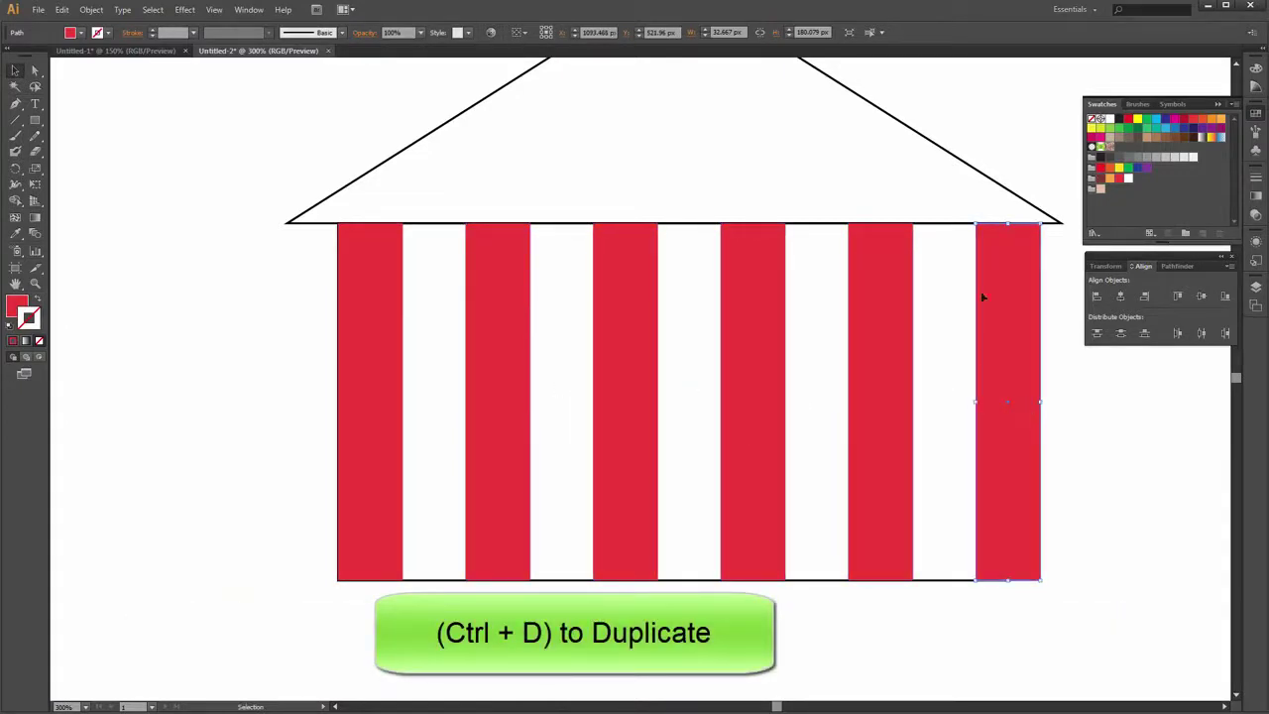
click(948, 580)
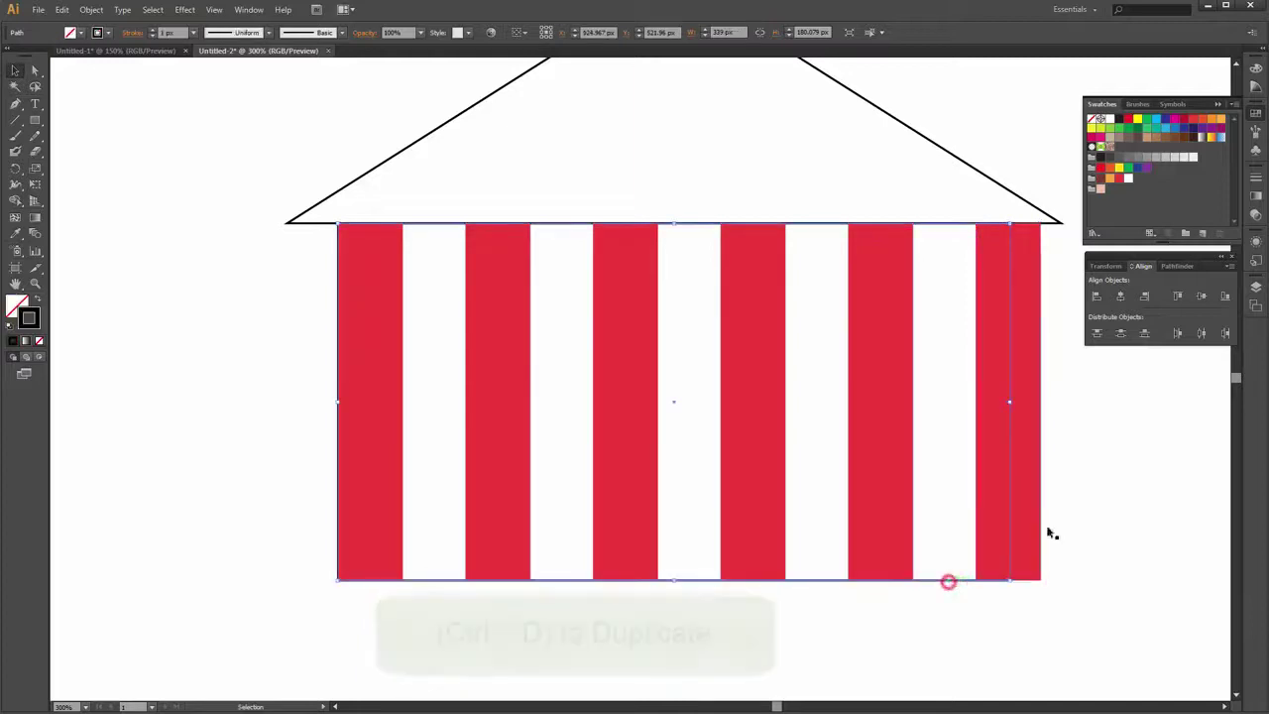
Nudge the roof triangle two steps to the right
click(918, 133)
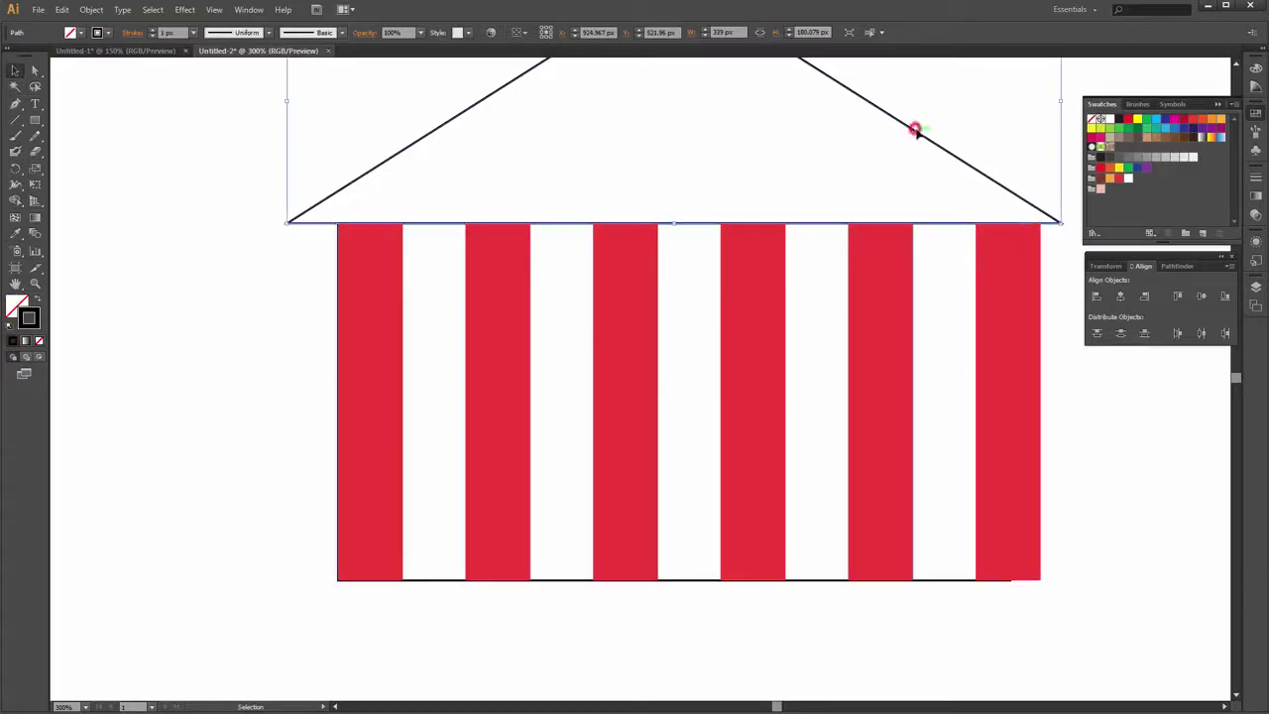
key(Right)
key(Right)
key(Right)
key(Right)
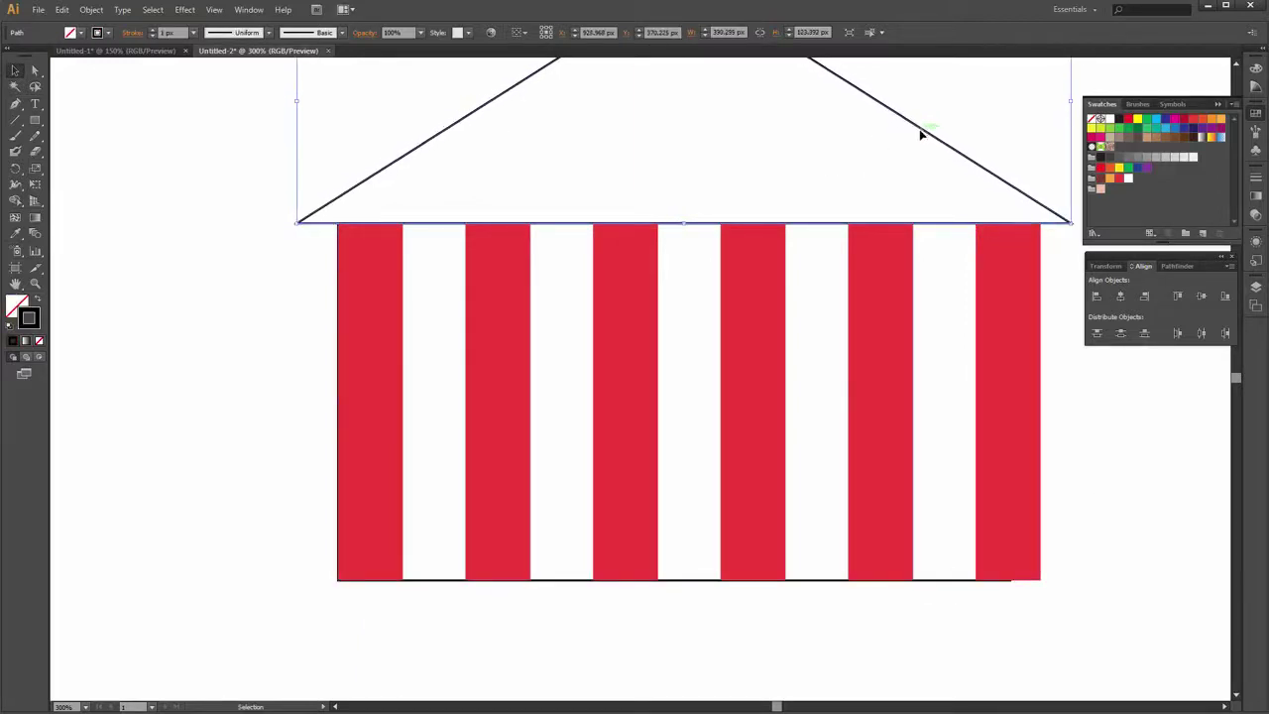
key(Right)
key(Right)
click(1130, 409)
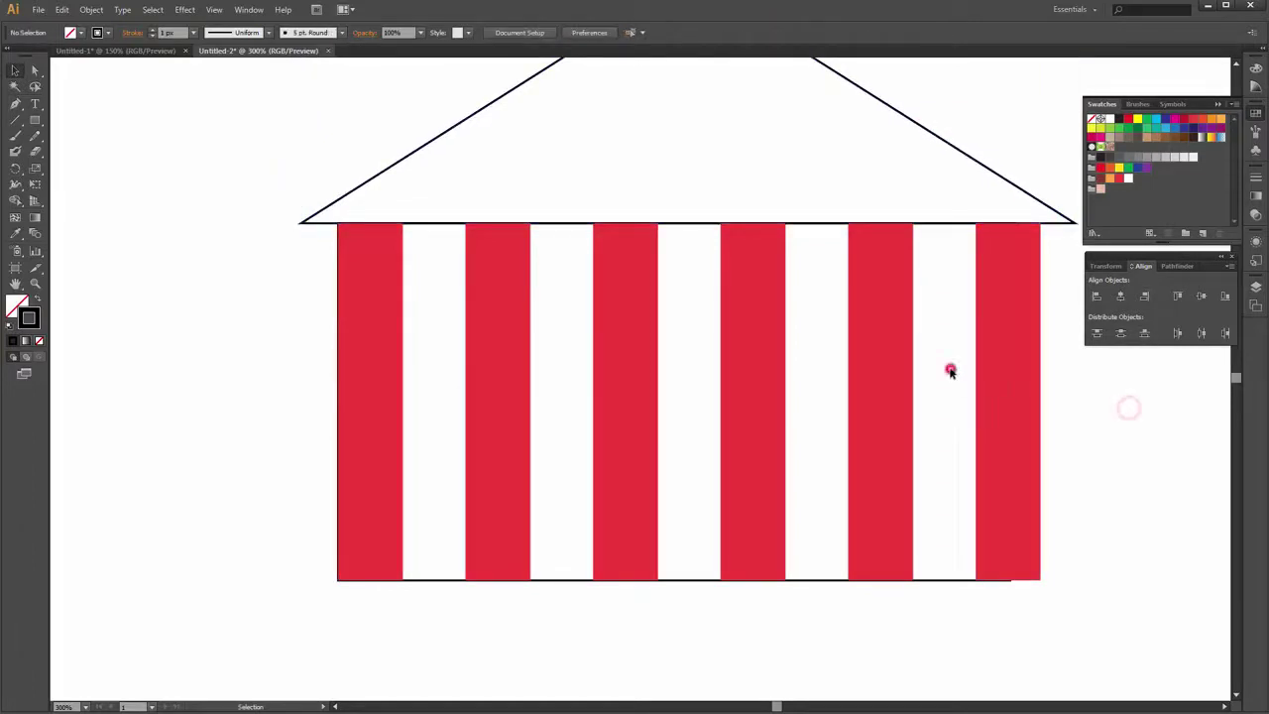
Fill the body rectangle light peach between the red stripes
click(833, 581)
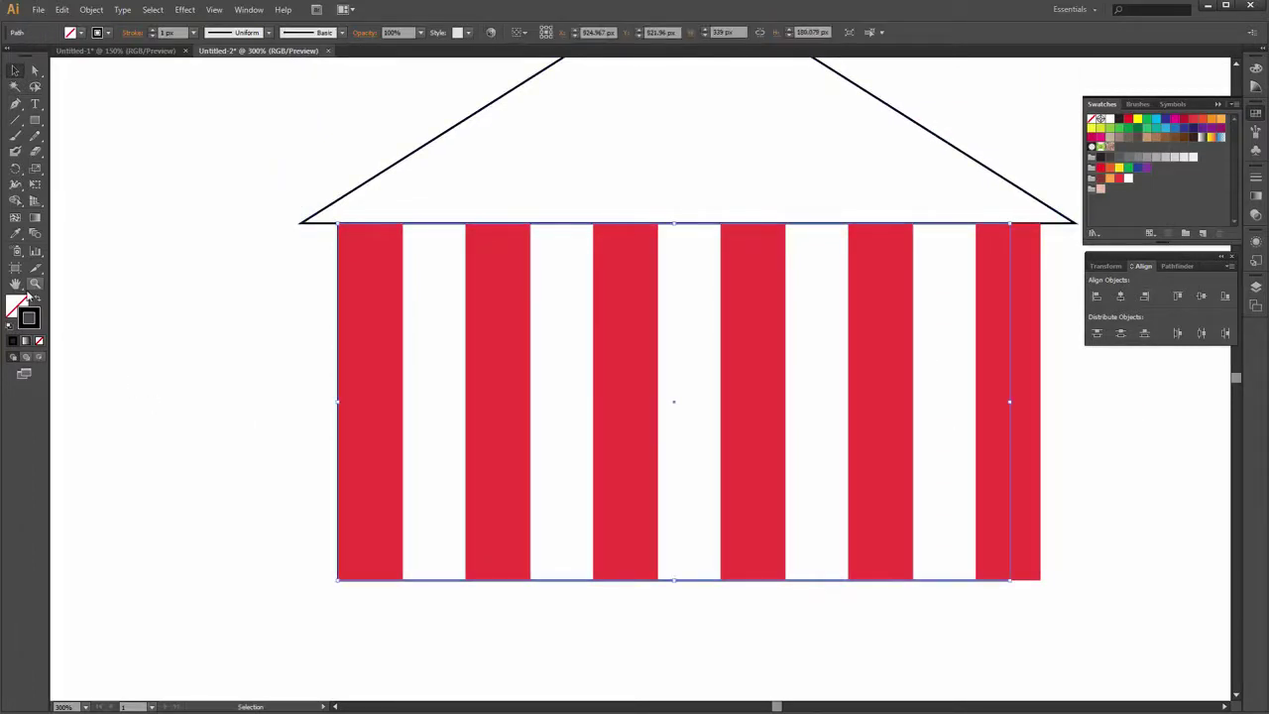
click(37, 304)
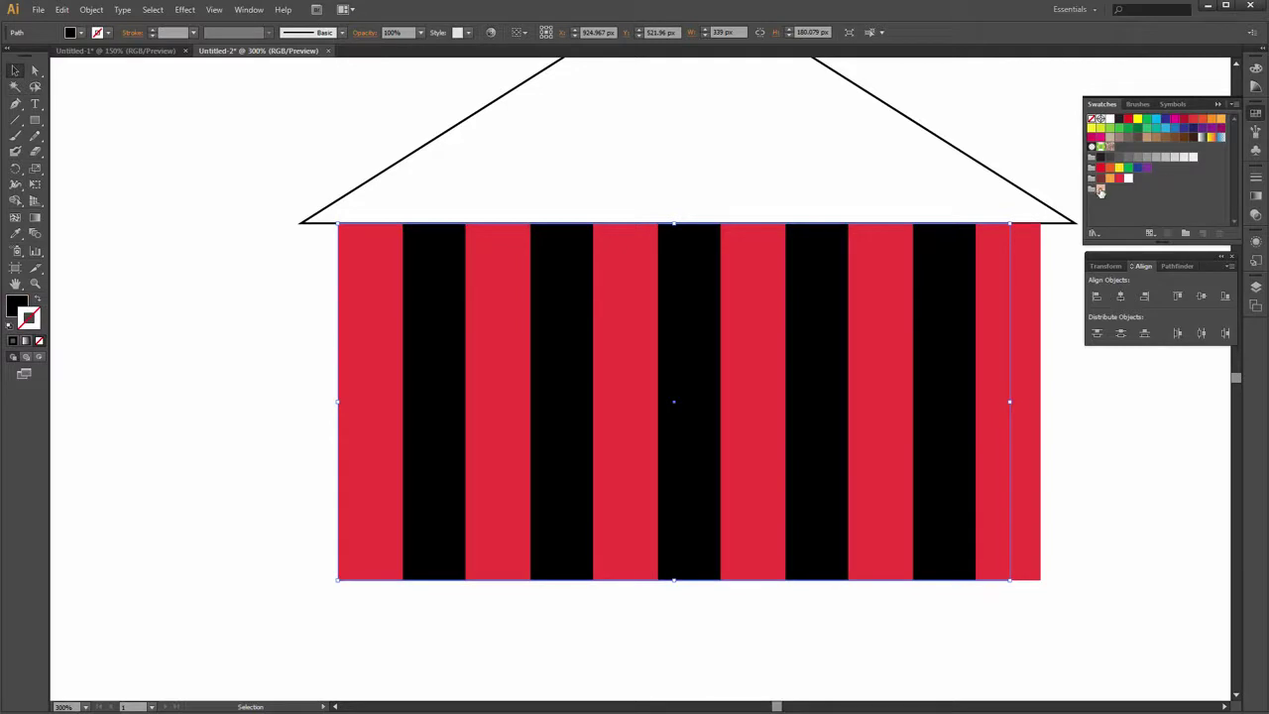
click(1100, 190)
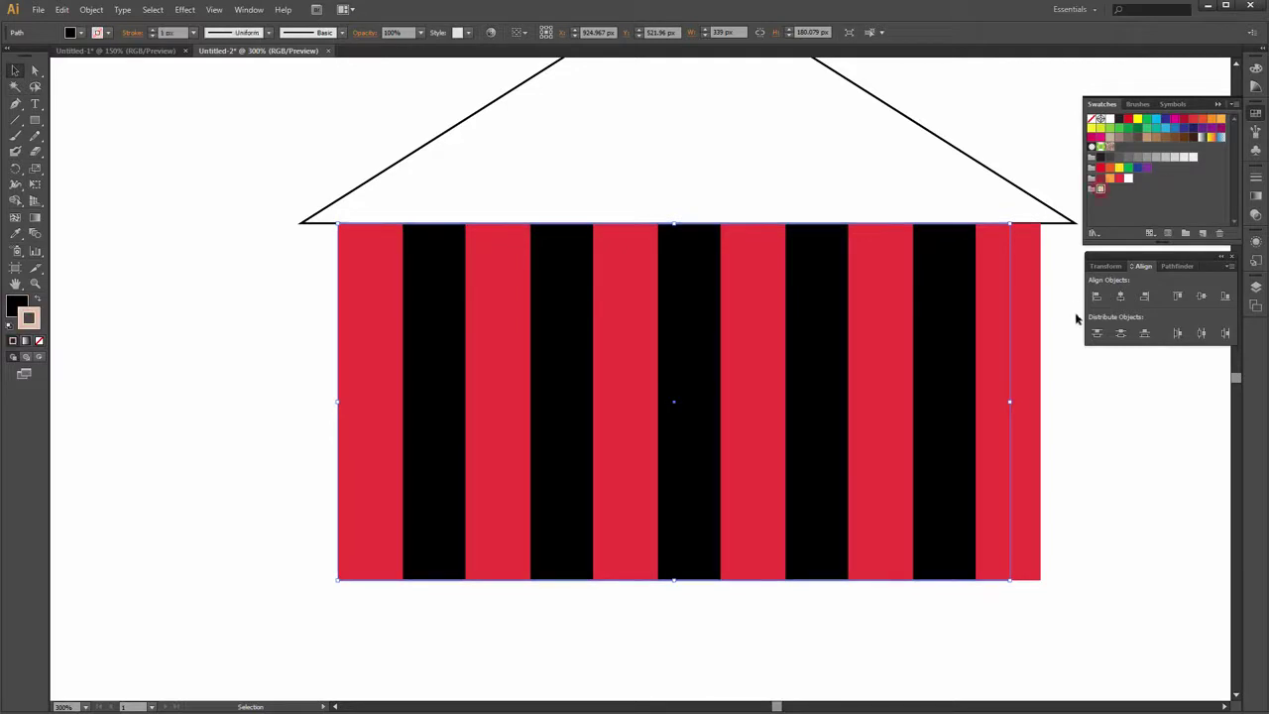
click(37, 300)
click(133, 349)
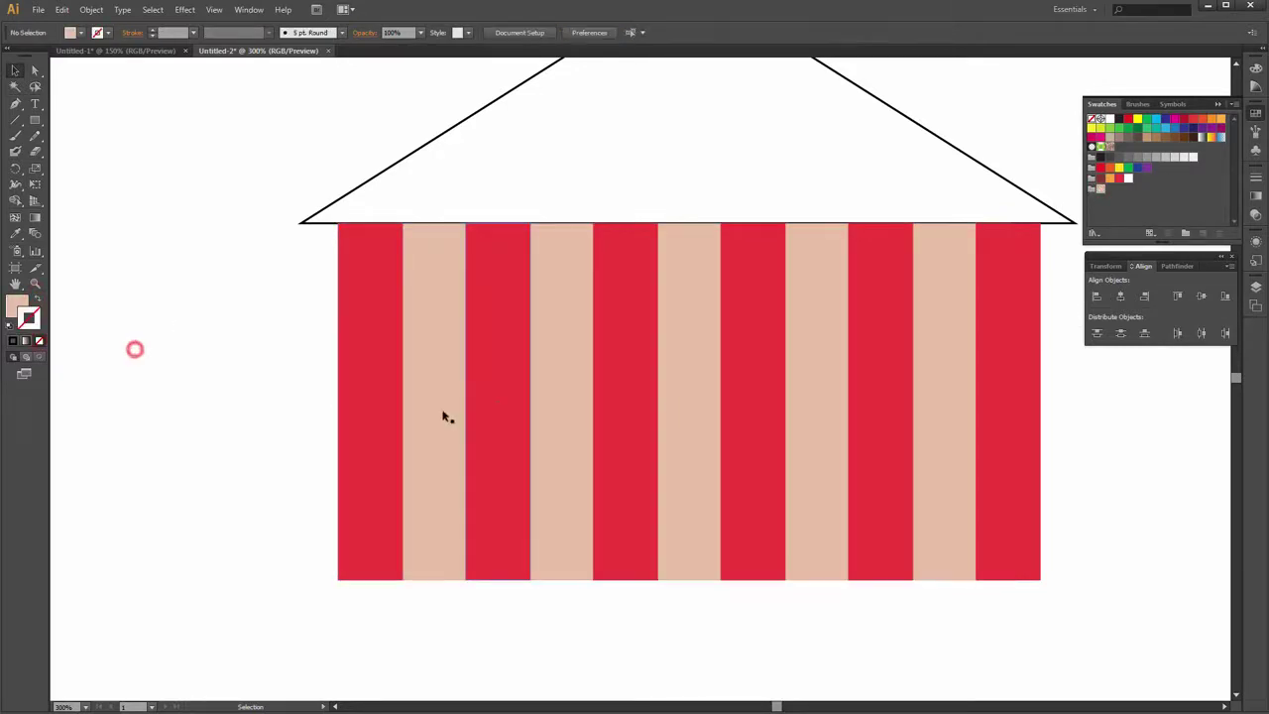
key(ctrl+minus)
drag(917, 461, 881, 451)
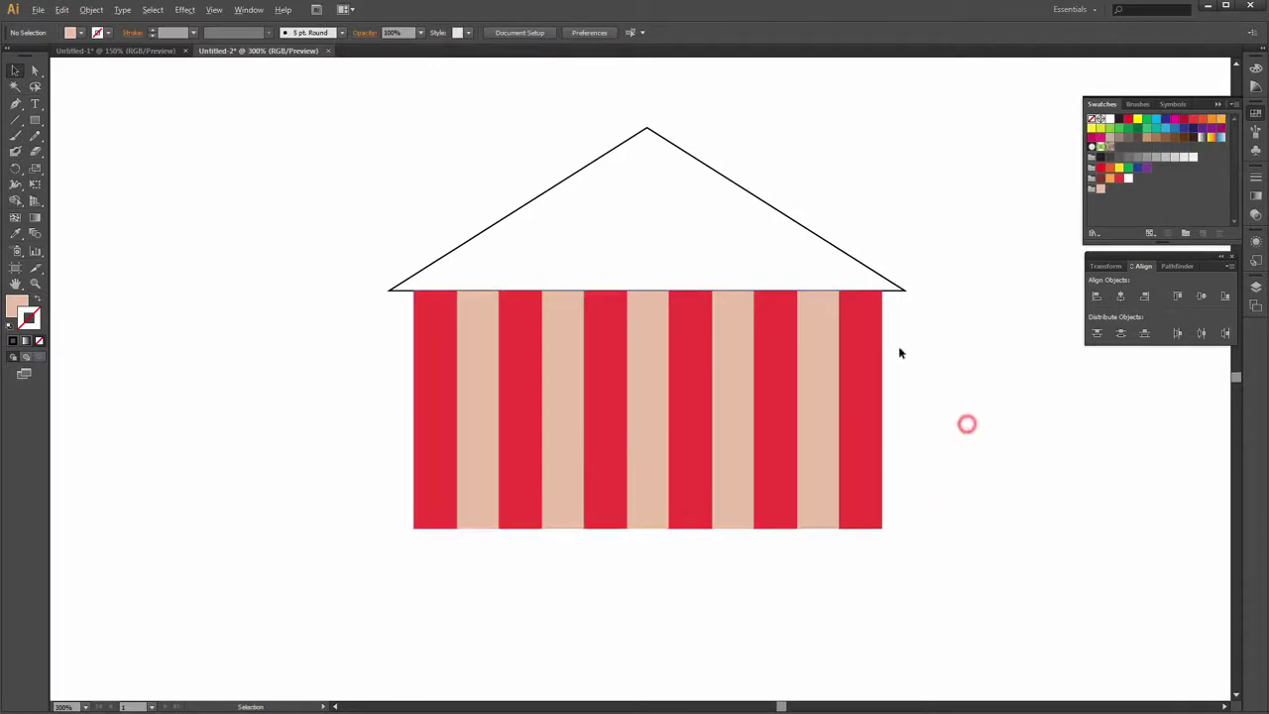
key(ctrl+plus)
key(ctrl+minus)
key(ctrl+minus)
Draw a thin closed triangle from the roof apex to two base points
drag(890, 273, 902, 382)
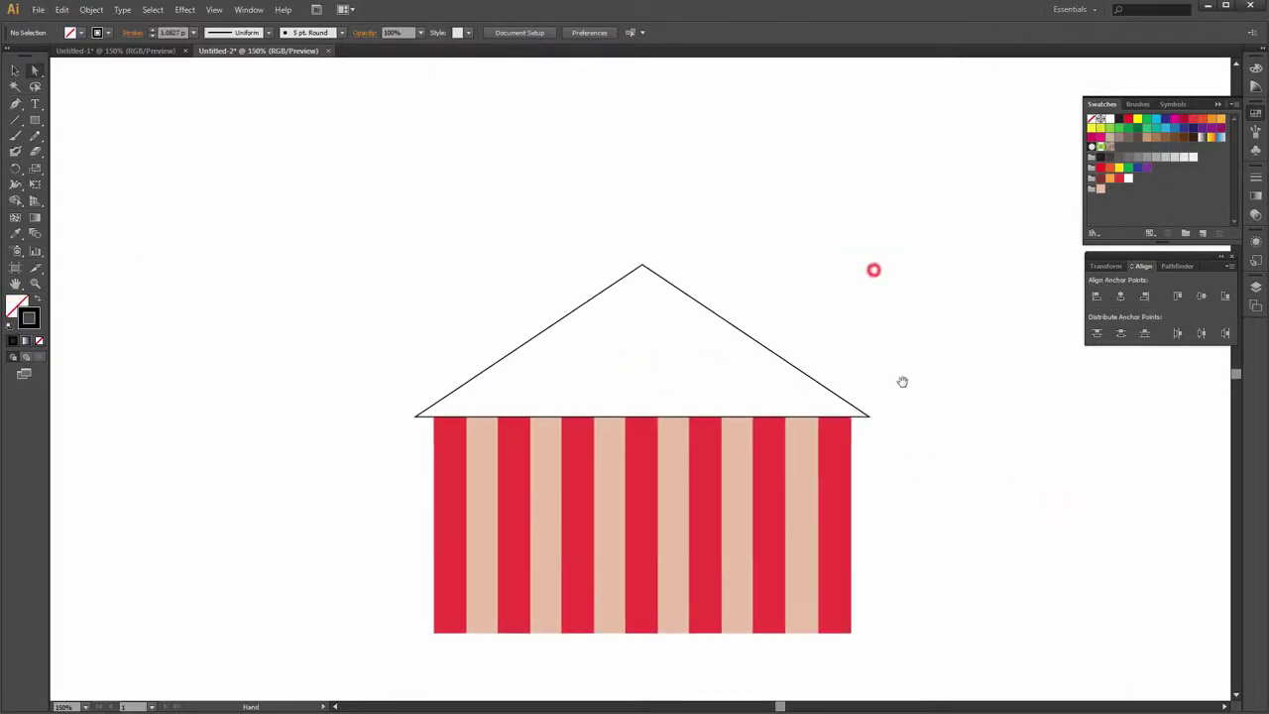
click(15, 103)
scroll(634, 264, up, 3)
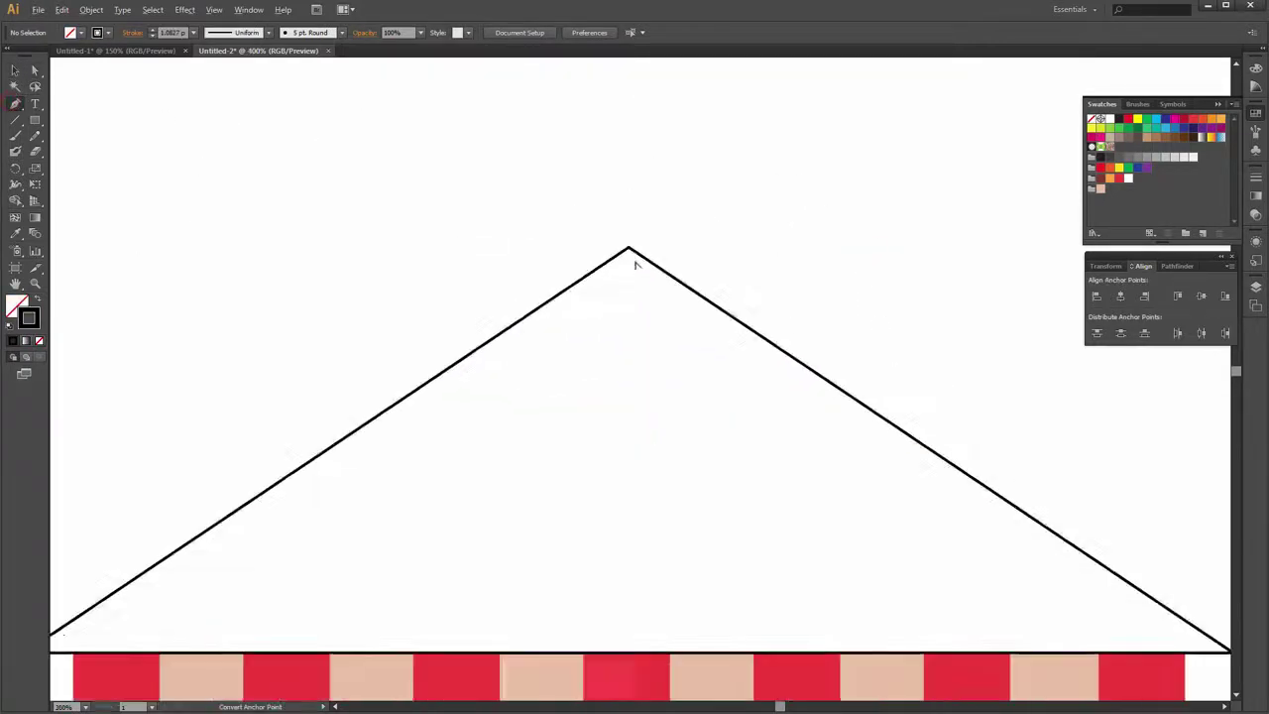
scroll(624, 248, up, 3)
scroll(616, 238, down, 3)
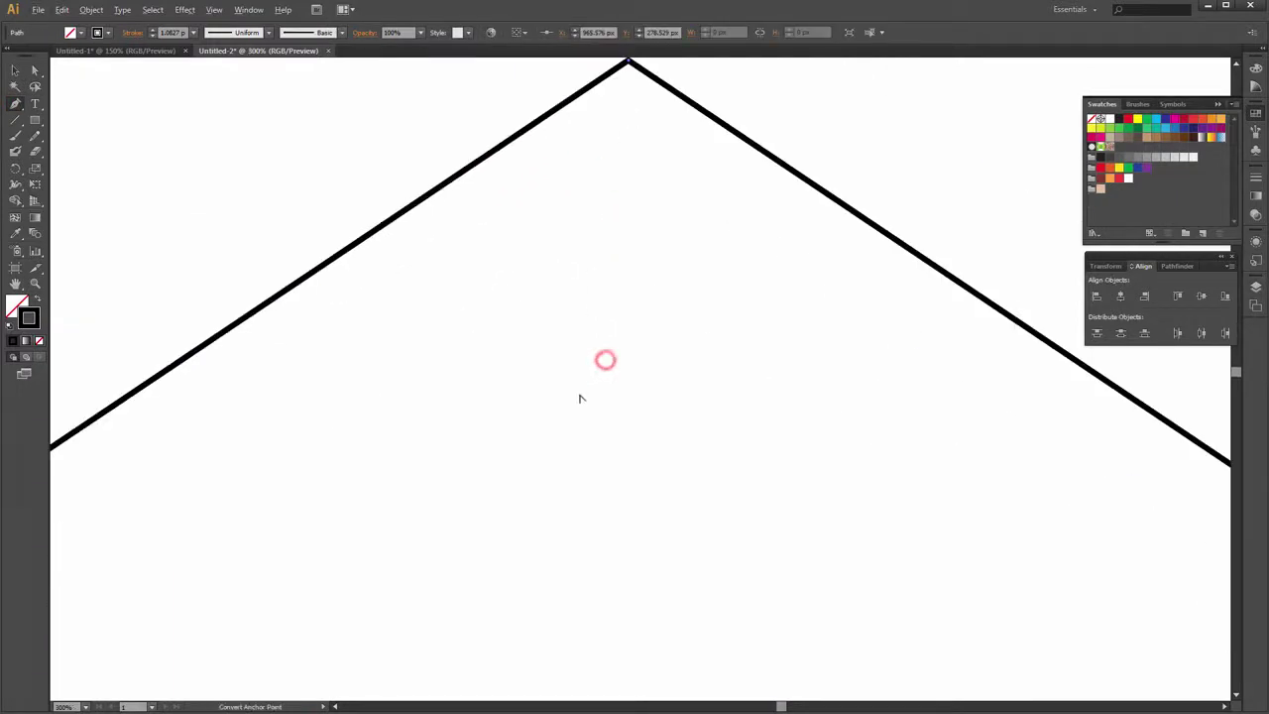
scroll(581, 396, down, 4)
click(558, 562)
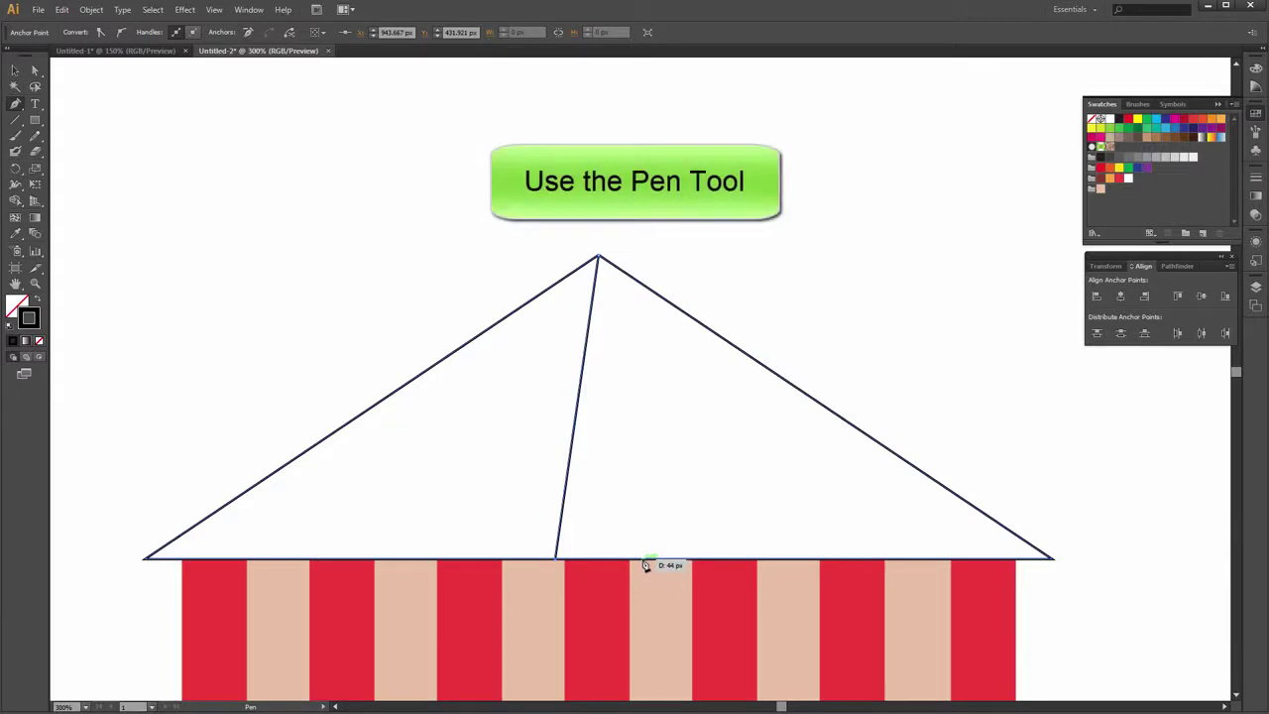
click(643, 561)
click(599, 256)
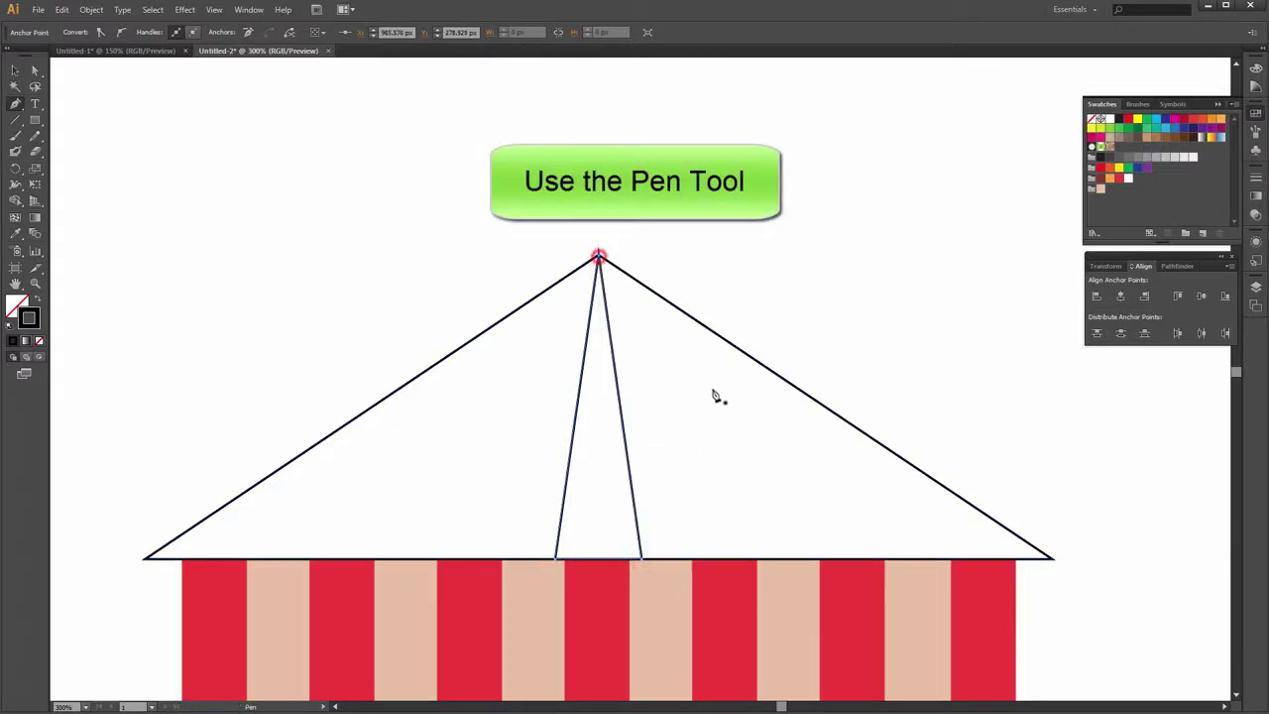
key(v)
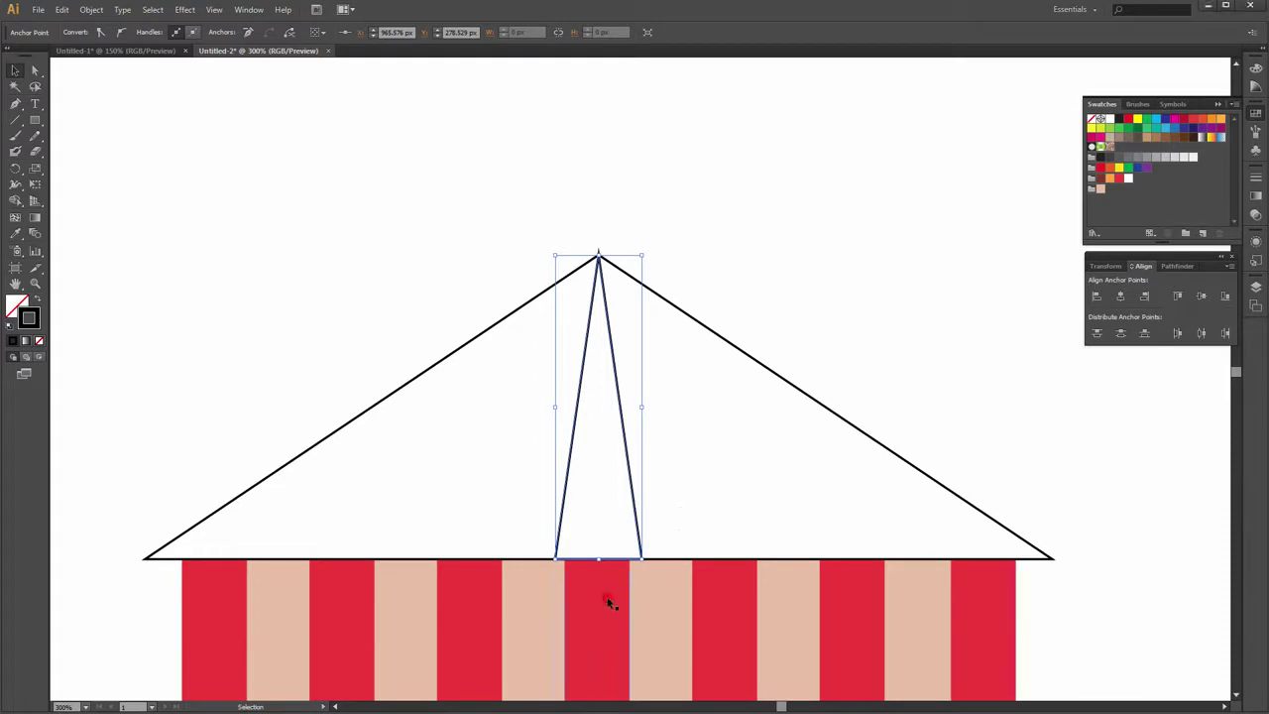
Fill the thin triangle with the awning red sampled by eyedropper
click(37, 300)
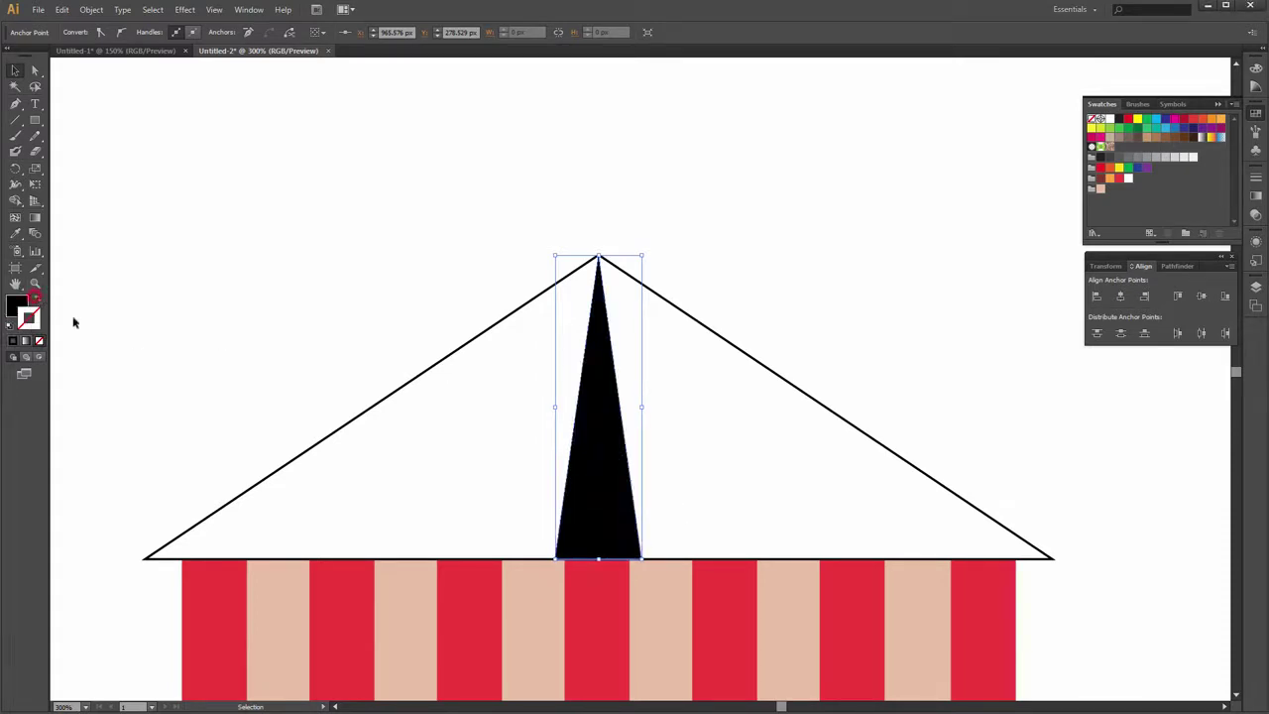
key(i)
click(612, 595)
key(v)
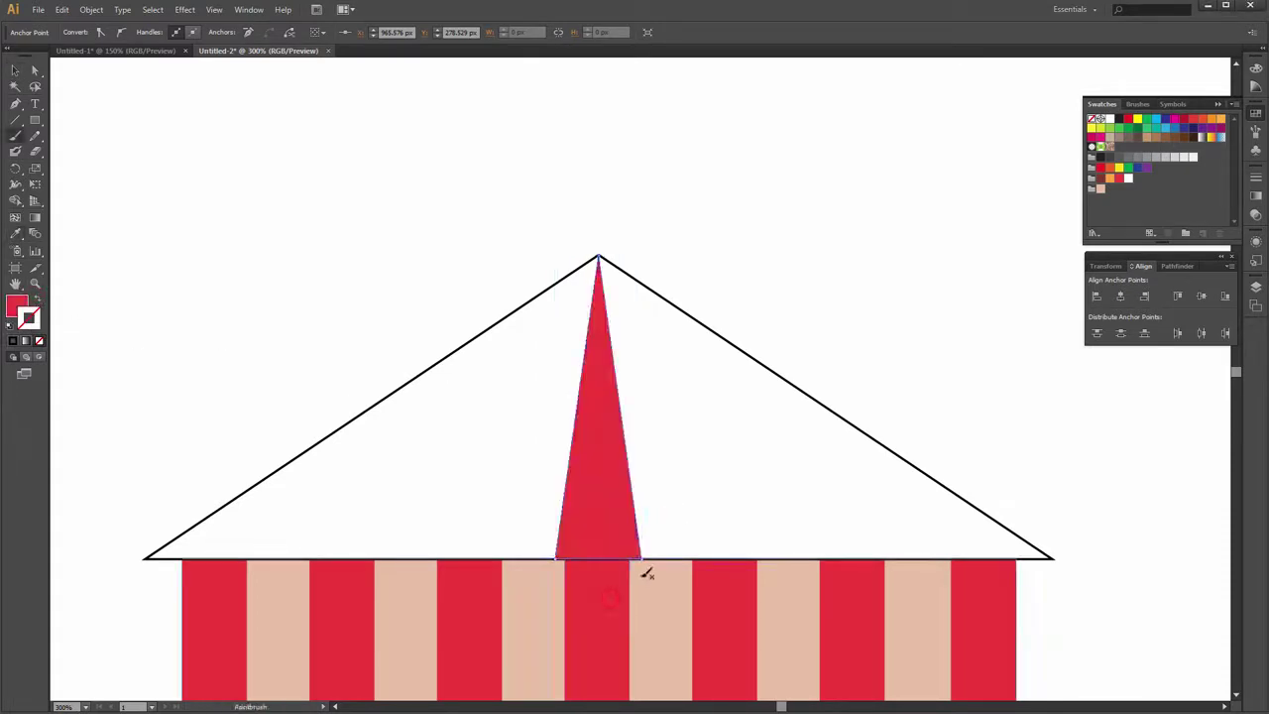
click(886, 279)
click(614, 510)
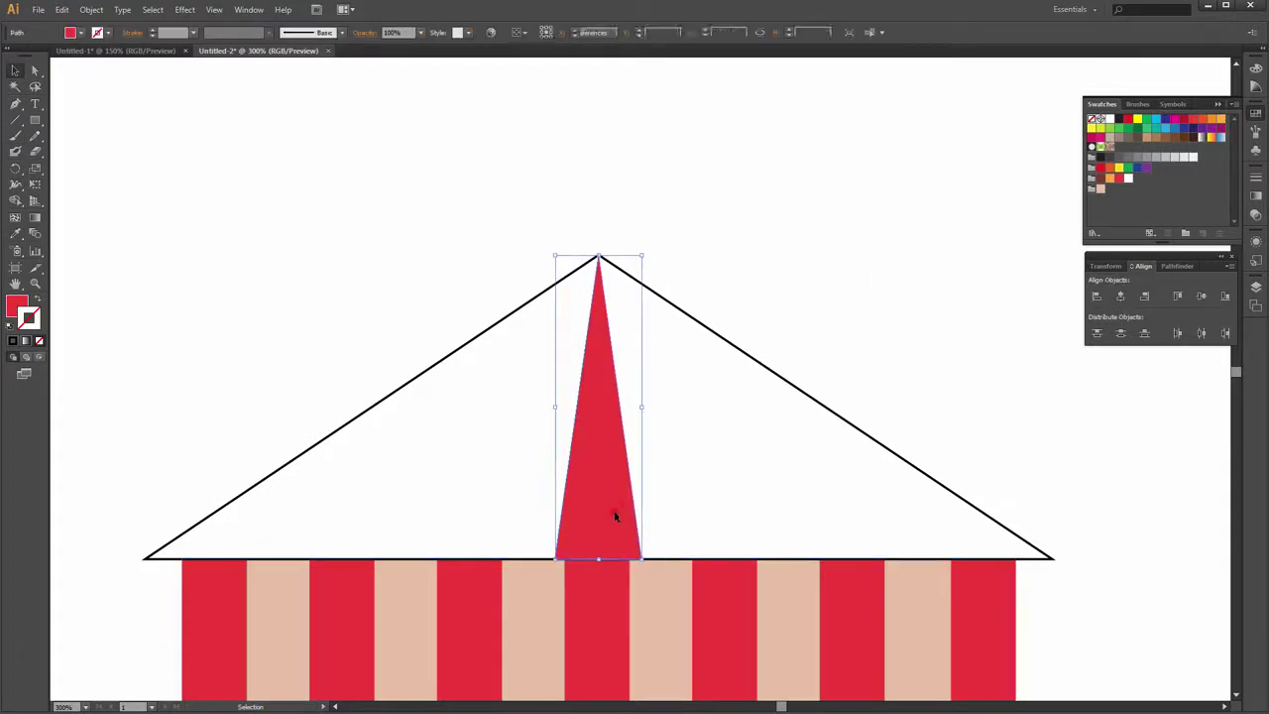
Duplicate the red roof stripe to the right of the original
key(a)
key(v)
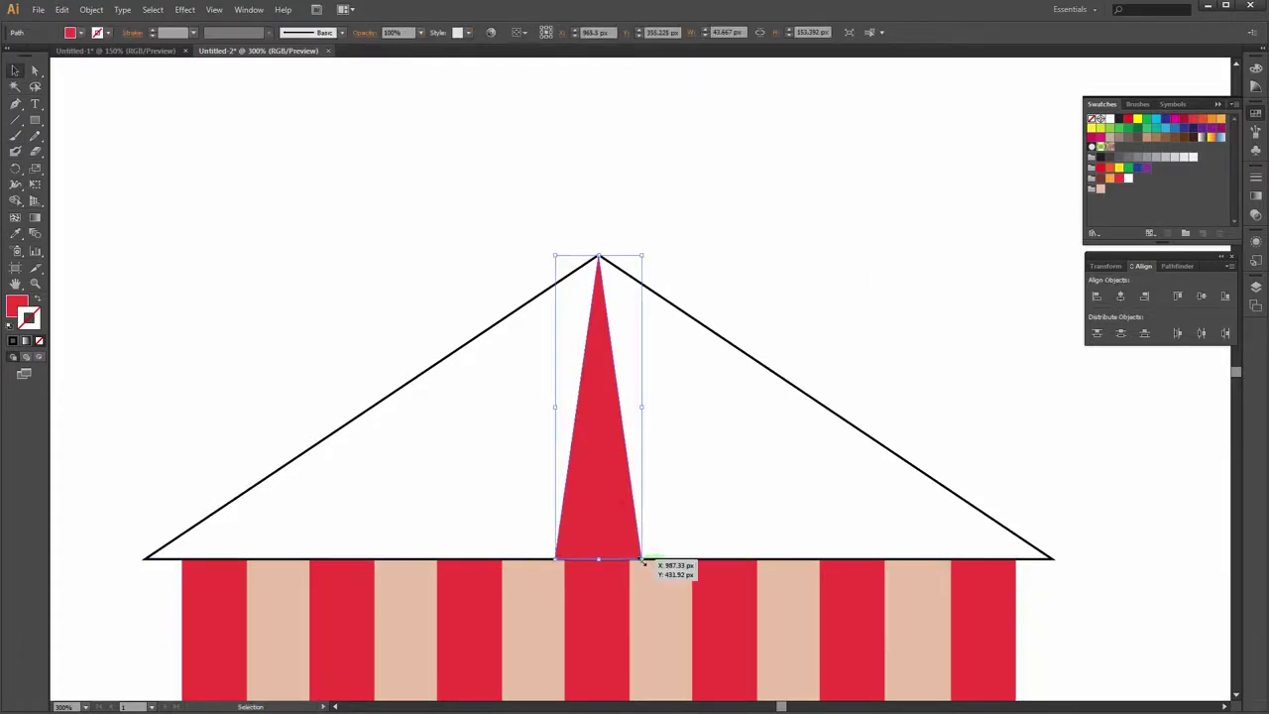
key(a)
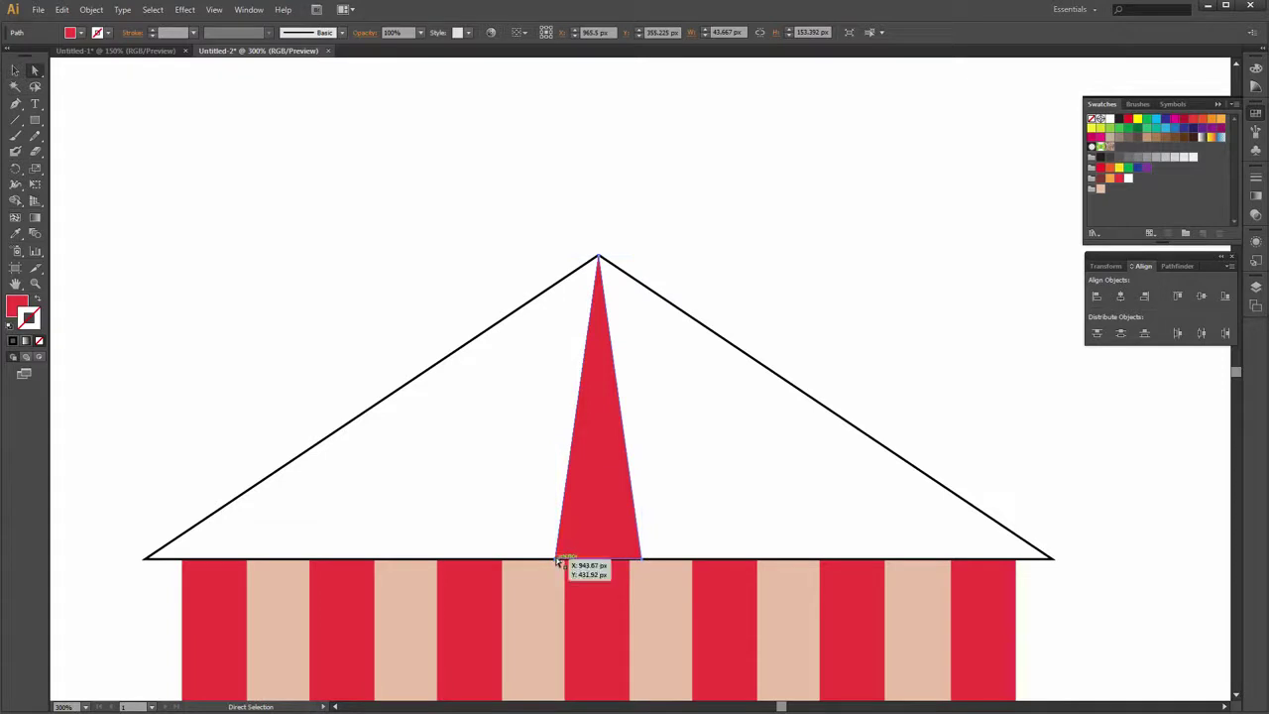
drag(640, 560, 762, 562)
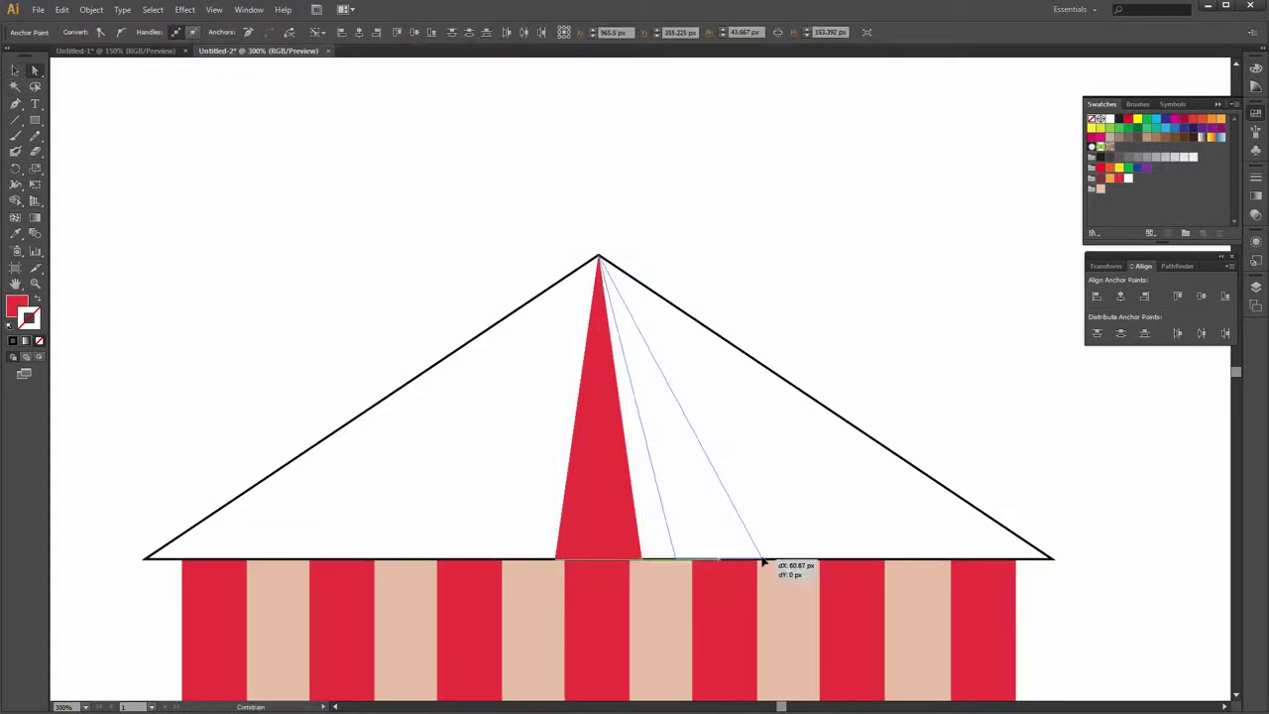
drag(762, 563, 762, 561)
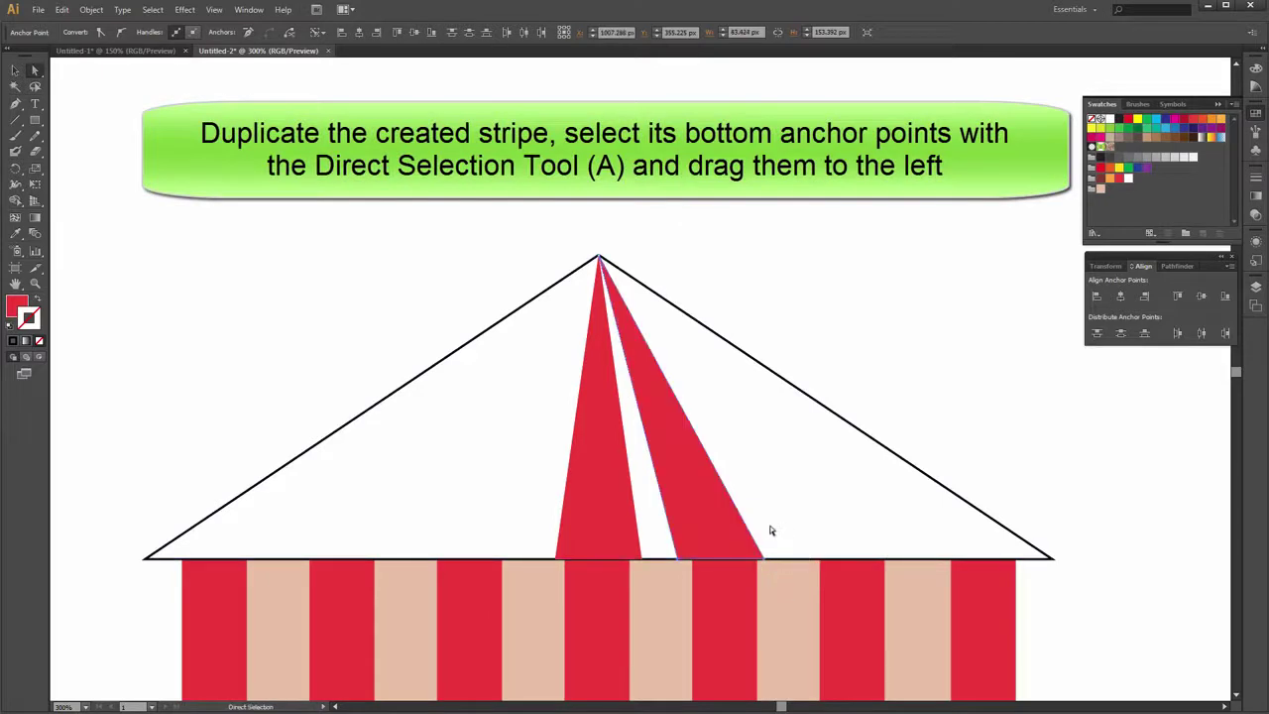
key(v)
click(711, 531)
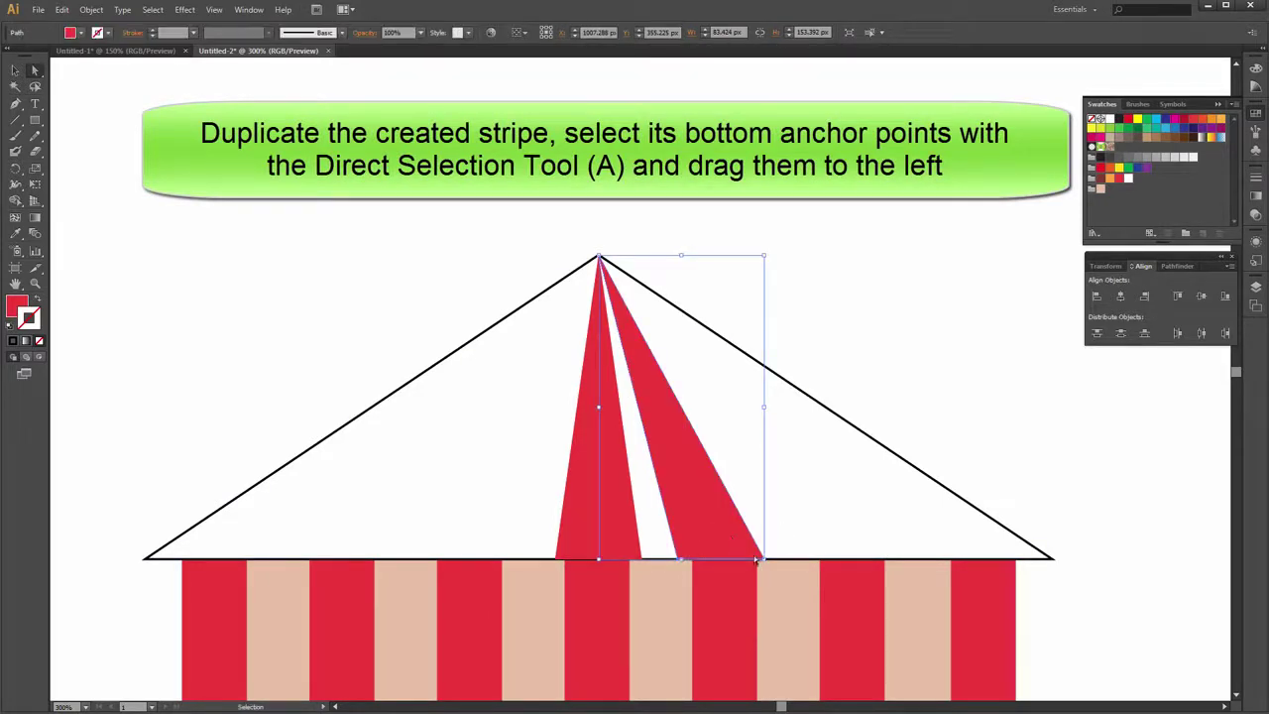
Move the copies' bottom anchors along the base, the outermost reaching the right corner
key(a)
drag(764, 561, 677, 563)
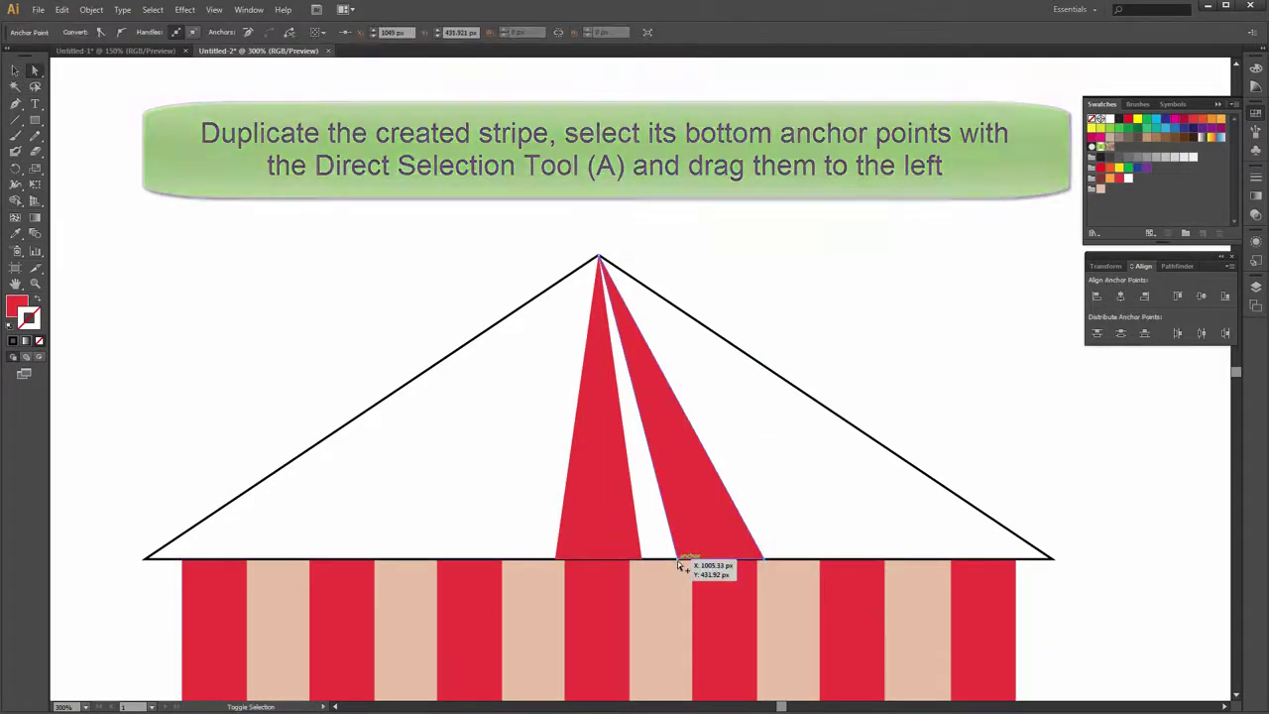
drag(763, 561, 895, 566)
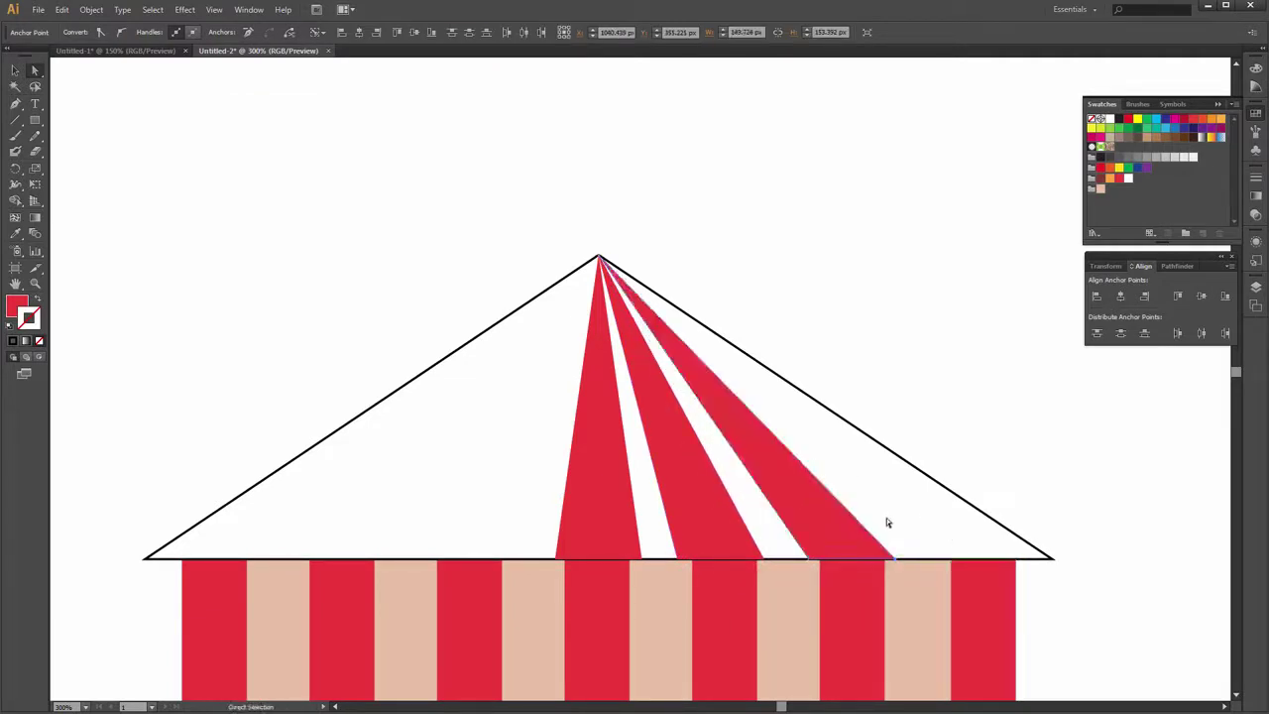
key(v)
ctrl+click(816, 561)
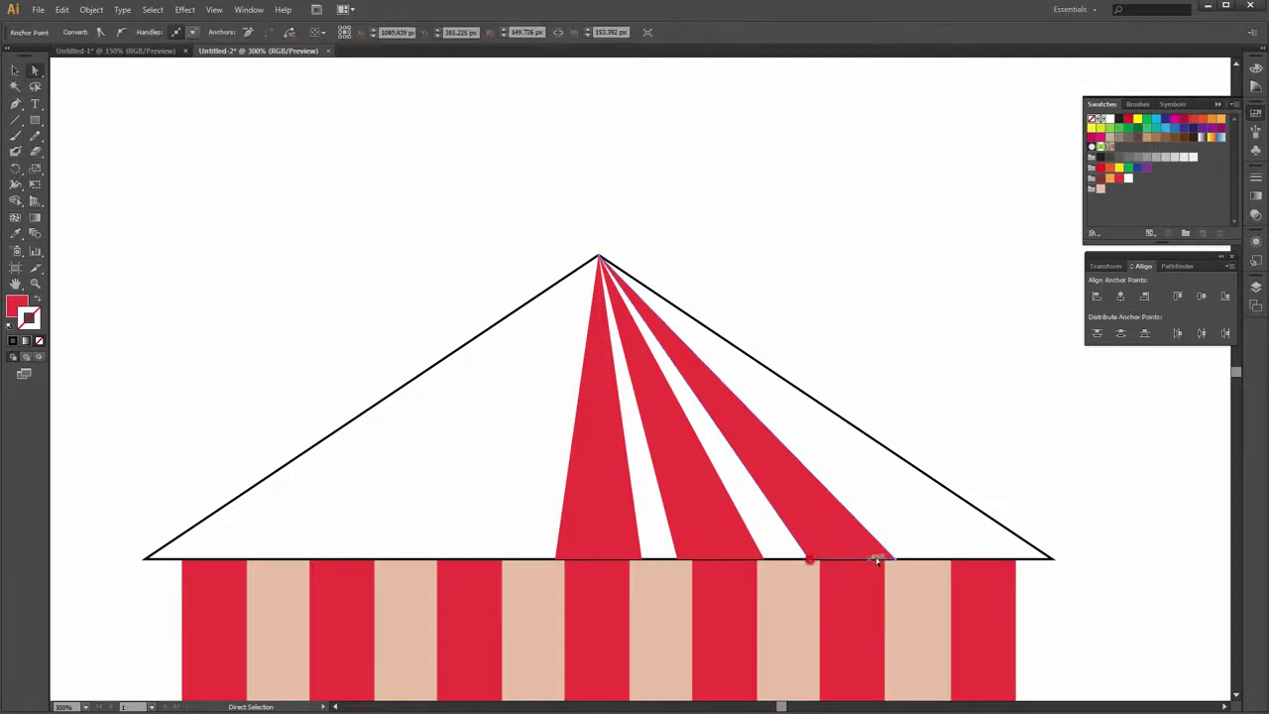
drag(897, 563, 1032, 561)
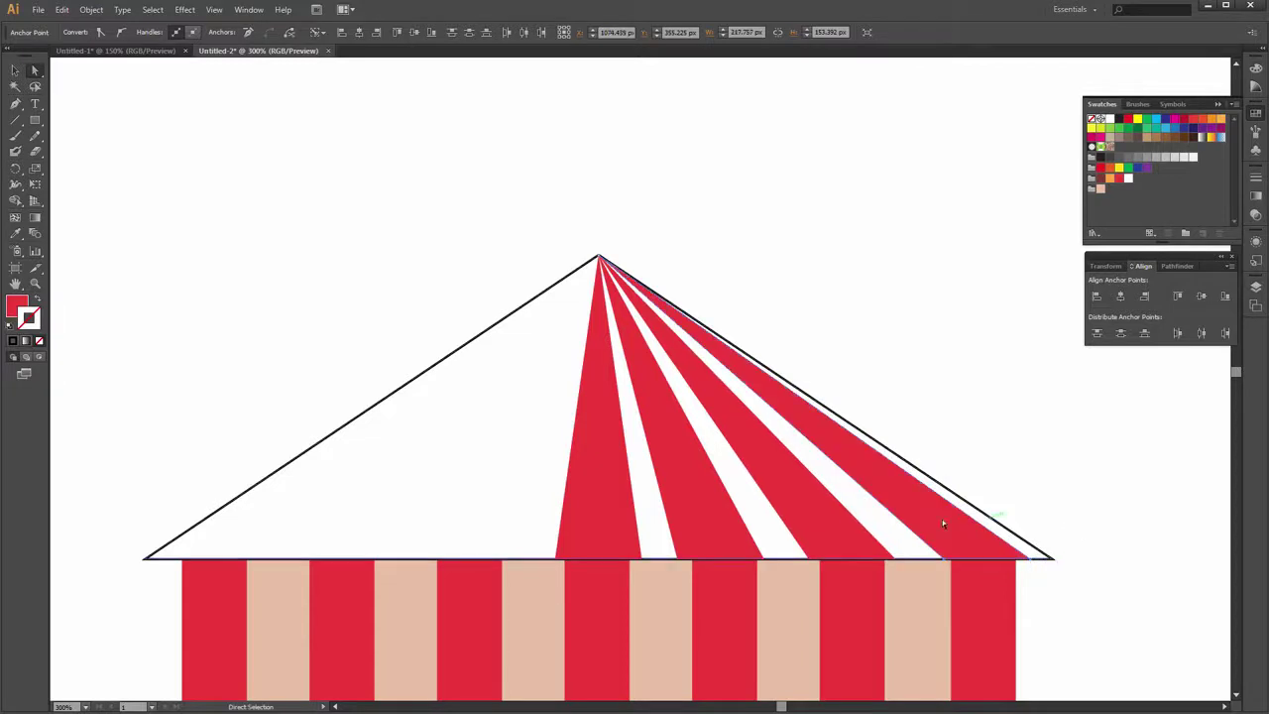
click(592, 546)
Reflect copies of the right-side red stripes about the apex onto the left half
key(v)
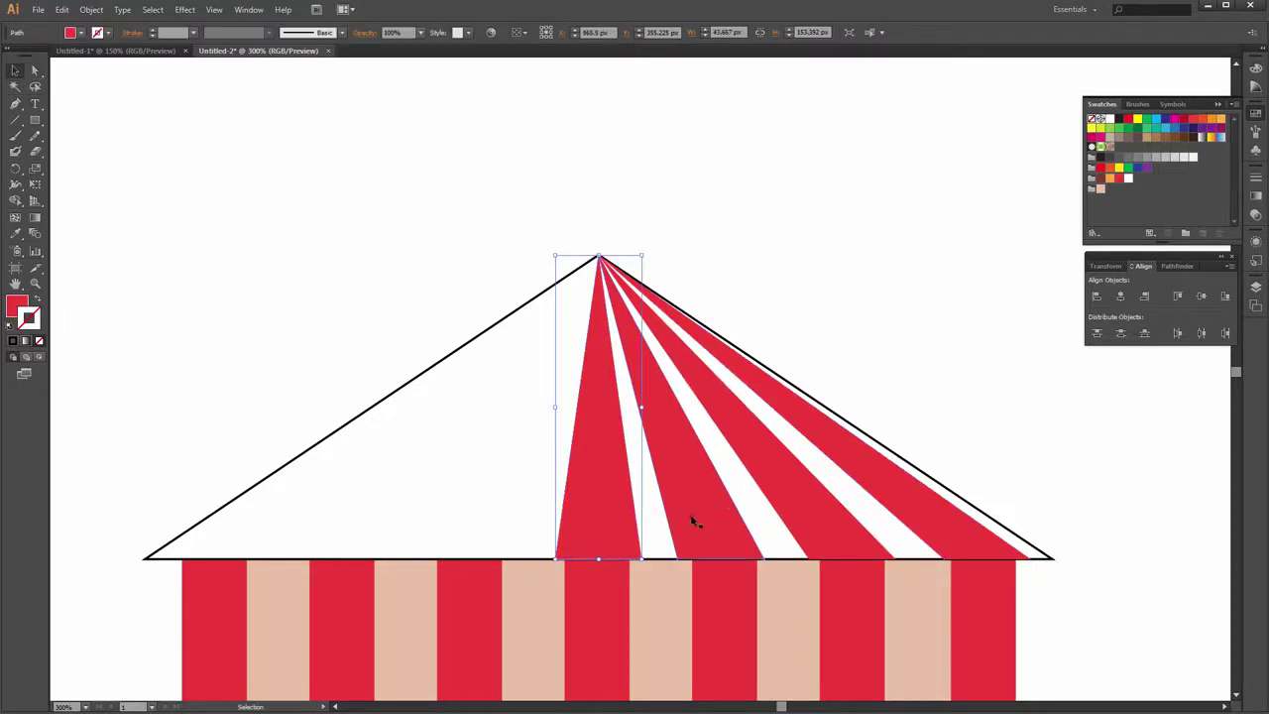
click(697, 518)
shift+click(805, 505)
shift+click(918, 505)
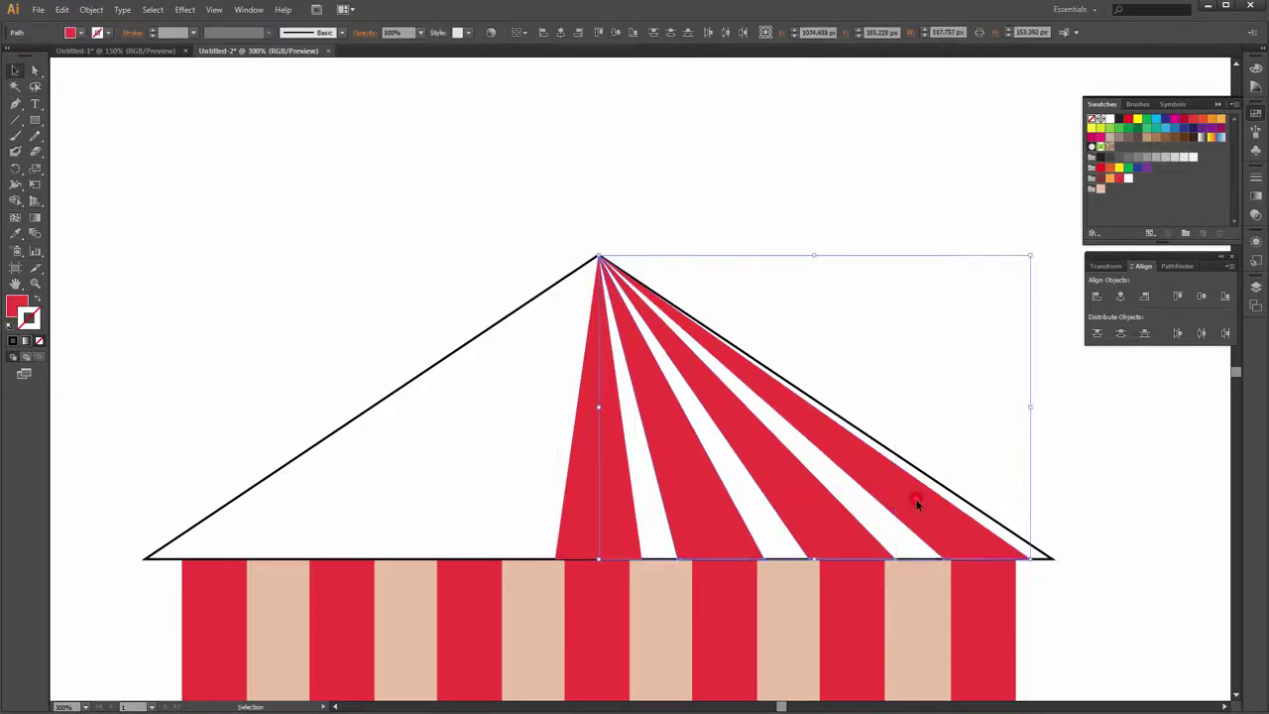
key(r)
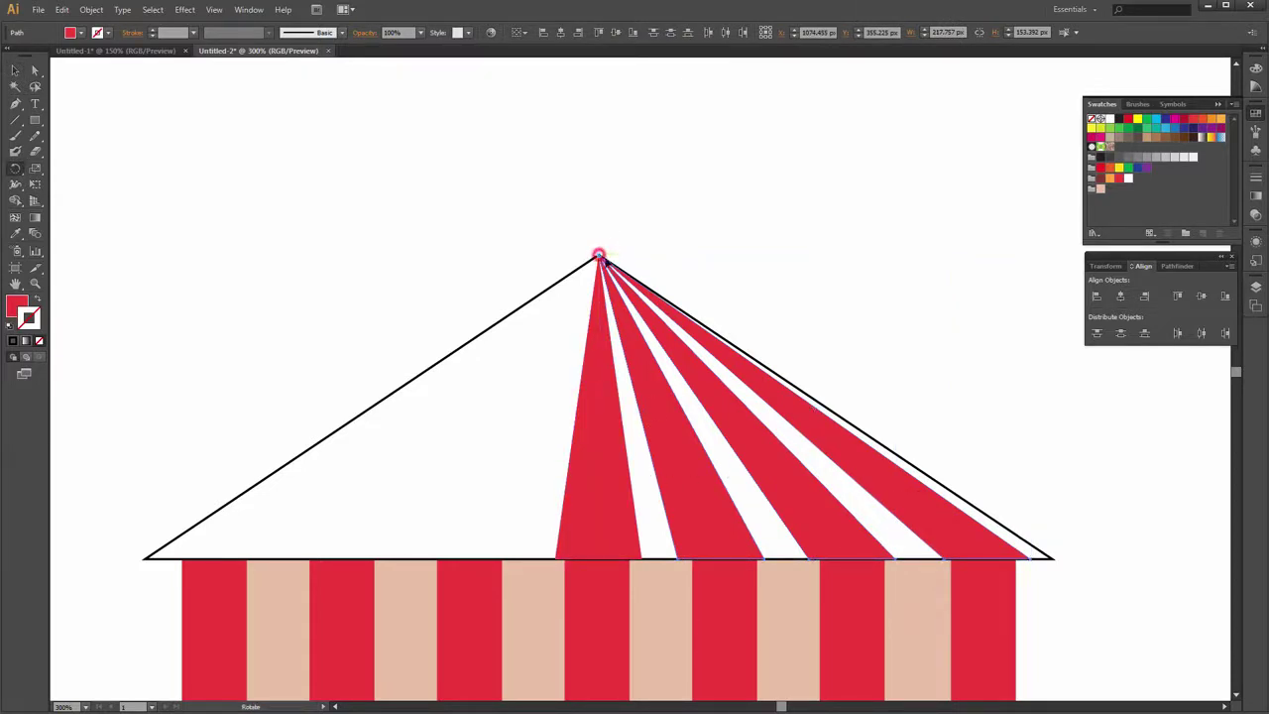
drag(15, 168, 59, 181)
mouse_move(714, 355)
mouse_down()
mouse_move(355, 385)
mouse_move(422, 550)
mouse_move(437, 548)
mouse_up()
click(15, 70)
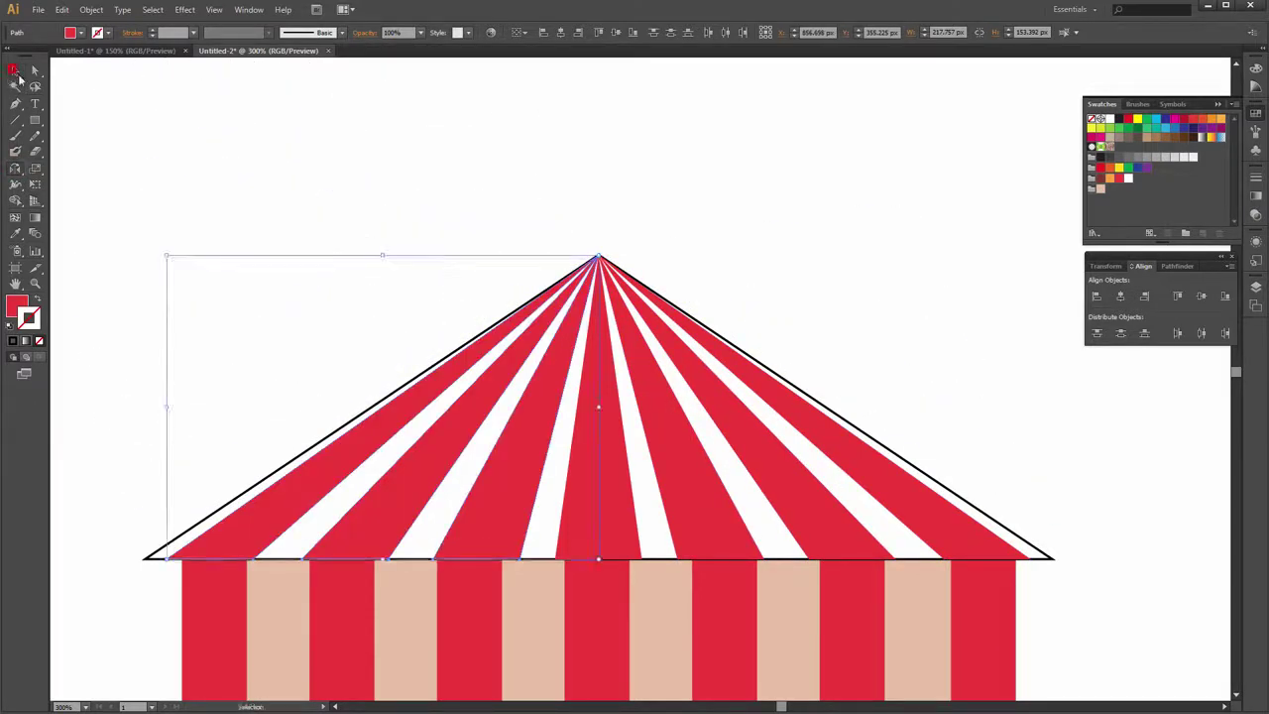
click(544, 153)
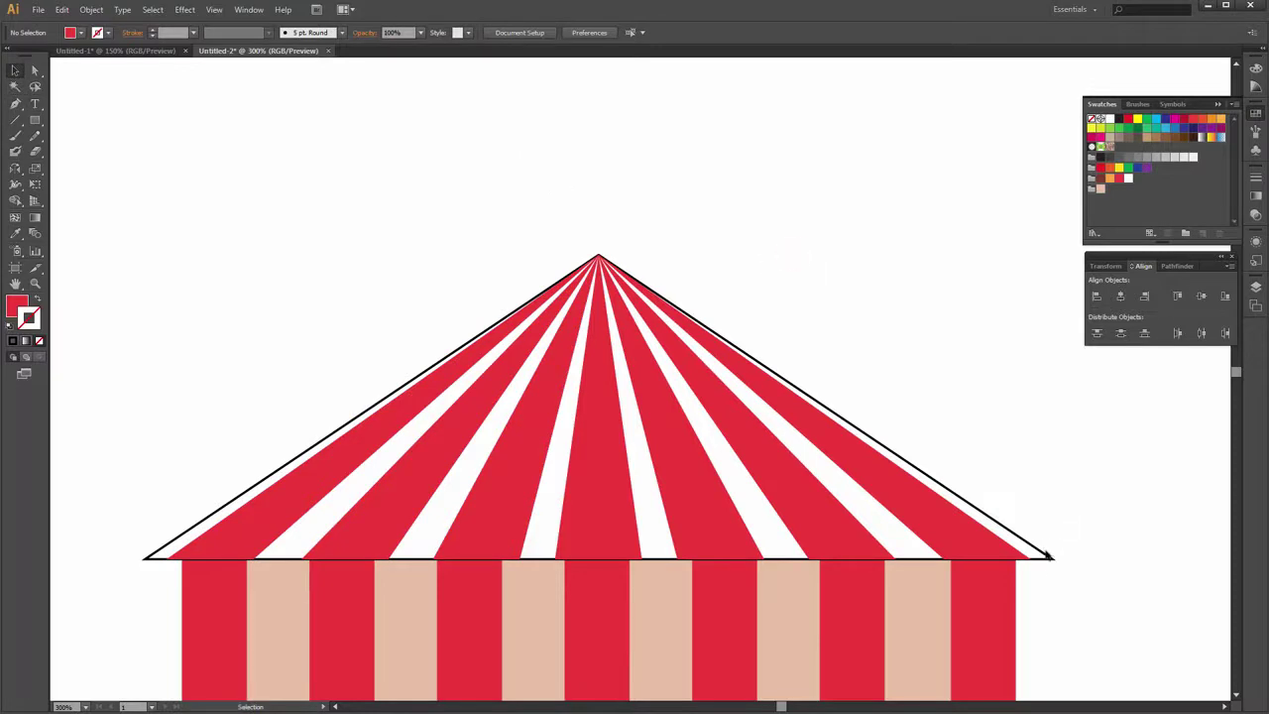
Draw a circle about 41 px wide centred on the roof's base line
click(1049, 557)
right_click(1049, 557)
click(1089, 584)
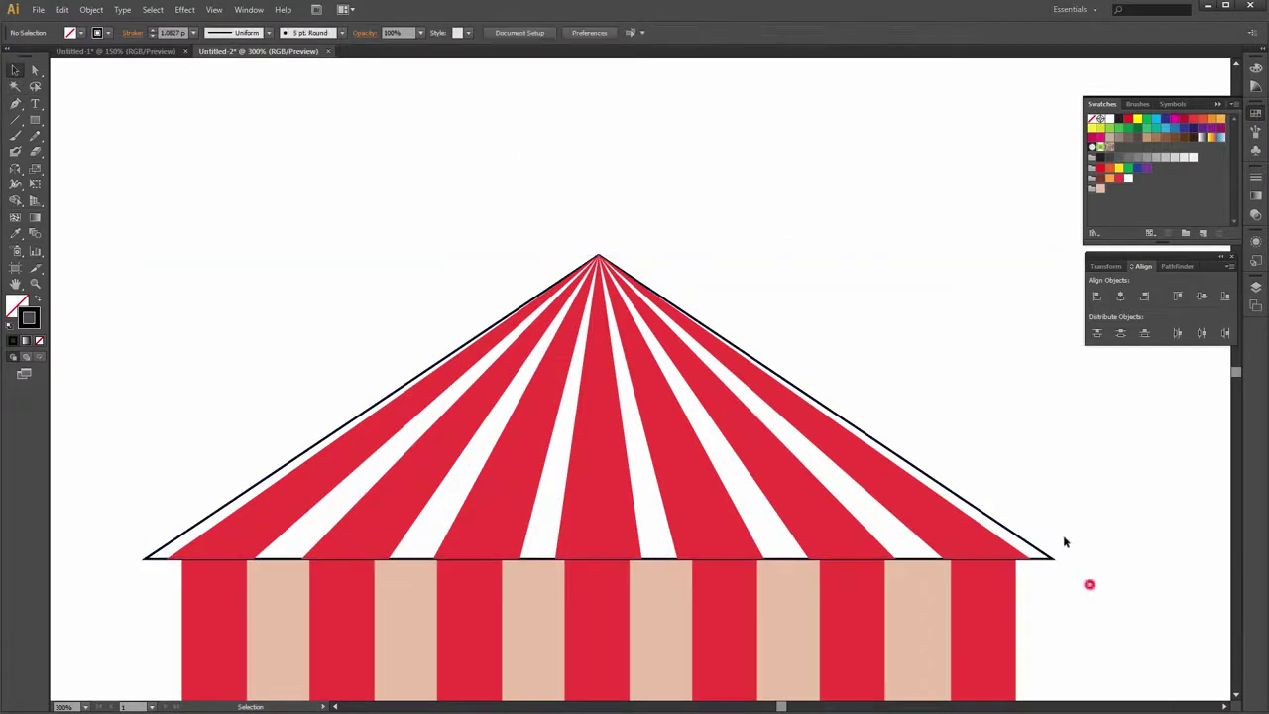
scroll(1111, 608, down, 2)
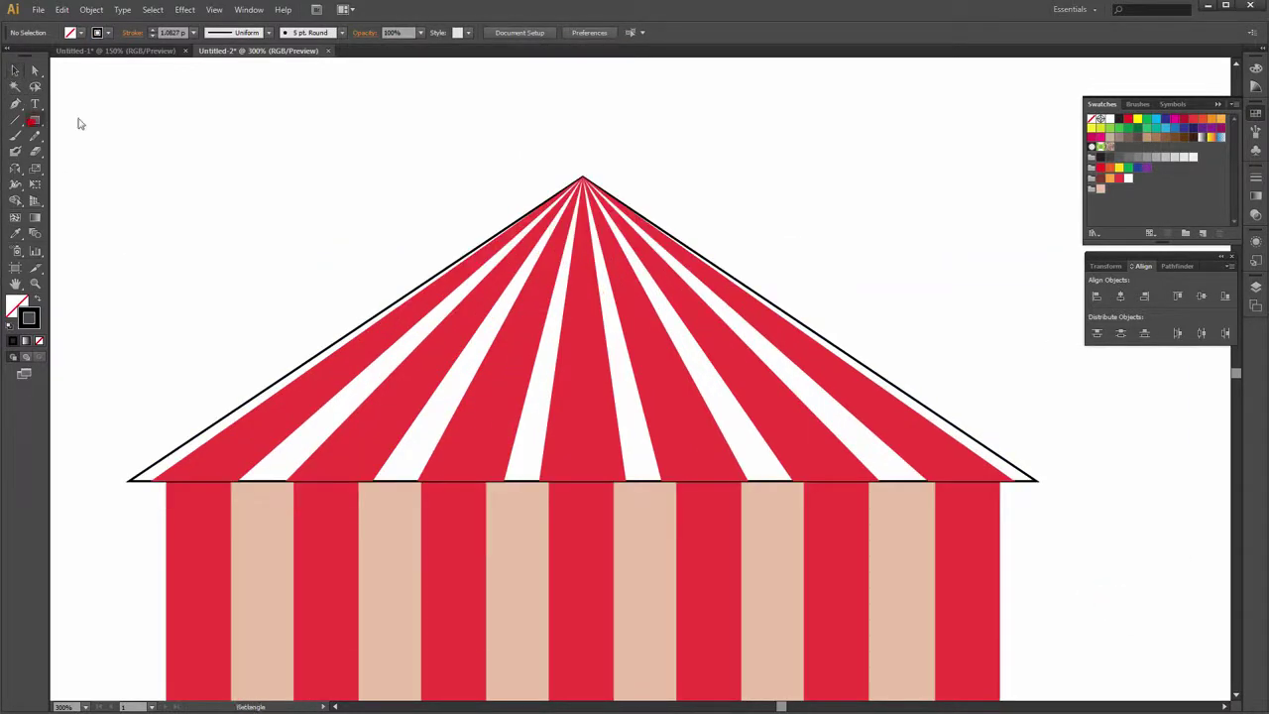
click(99, 150)
drag(539, 452, 630, 534)
key(v)
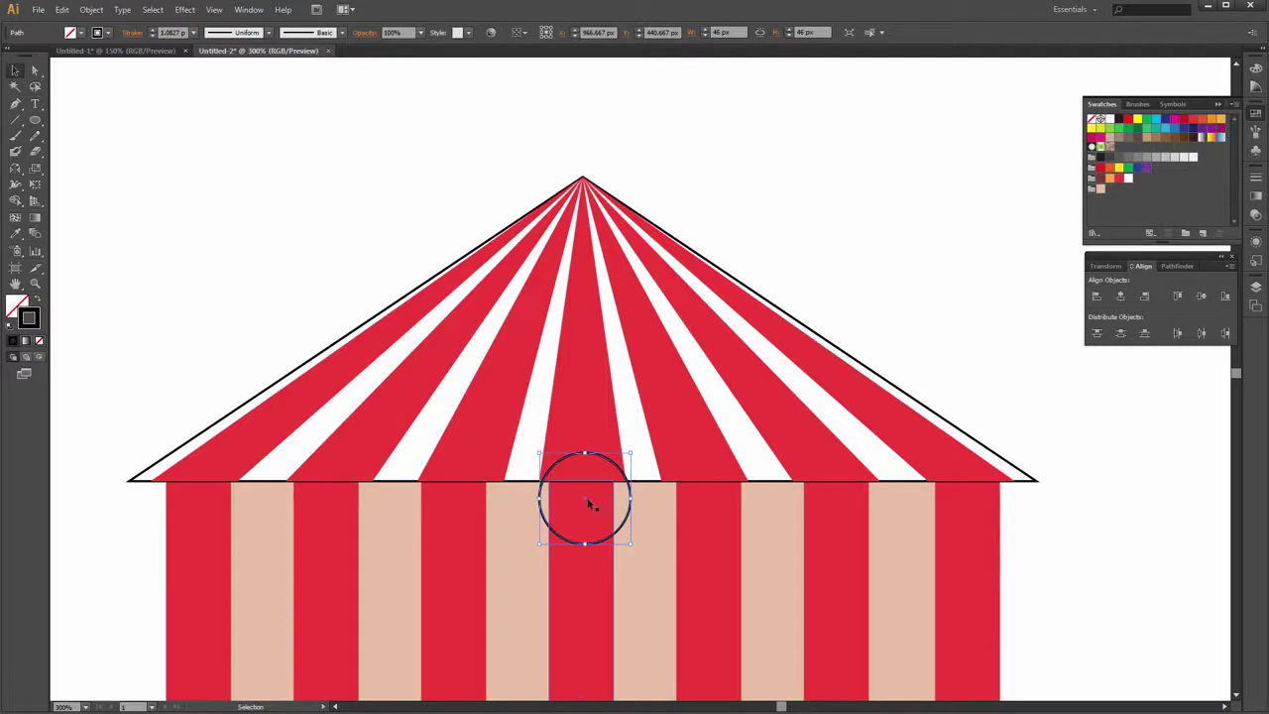
drag(590, 505, 586, 455)
drag(631, 519, 626, 512)
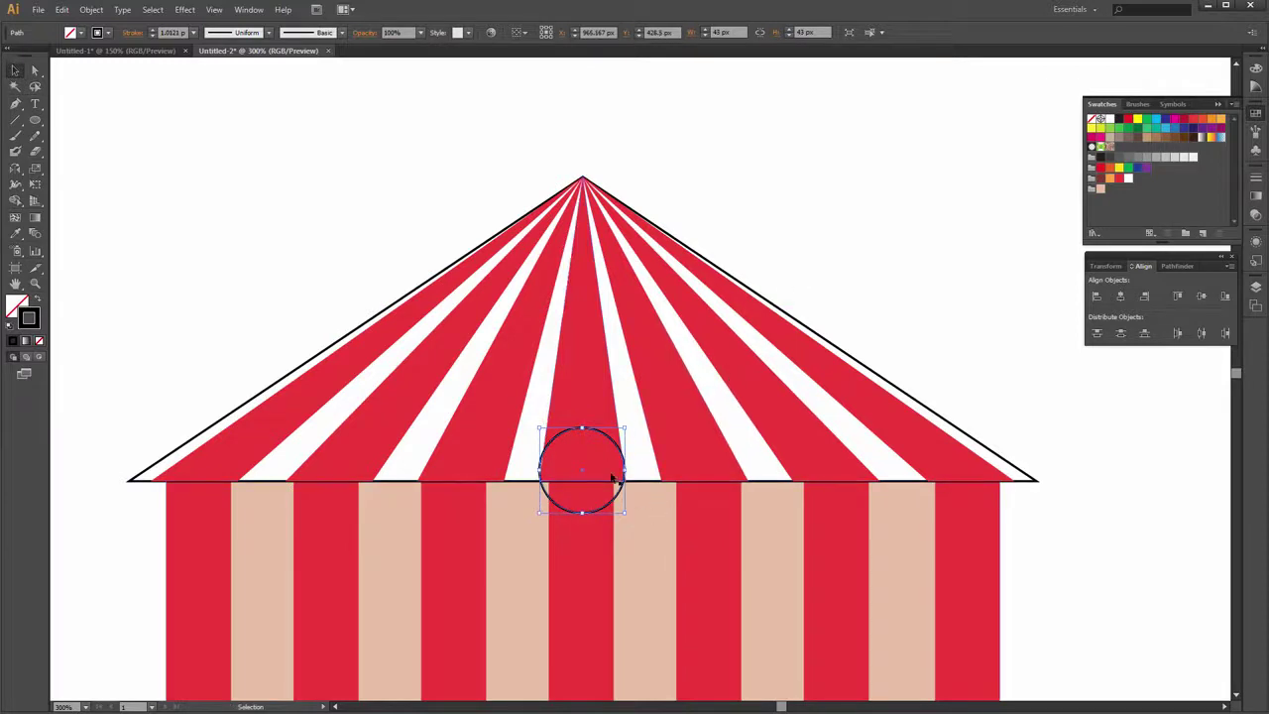
drag(623, 513, 624, 504)
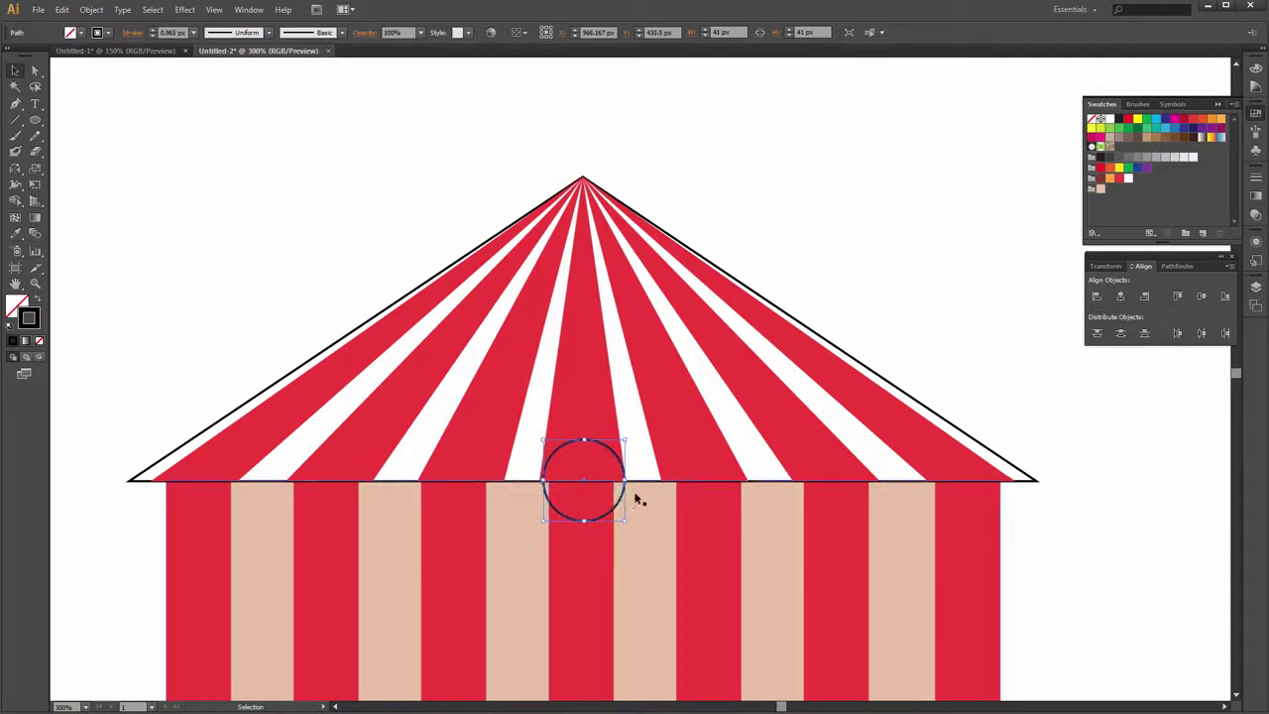
drag(609, 493, 623, 504)
click(850, 247)
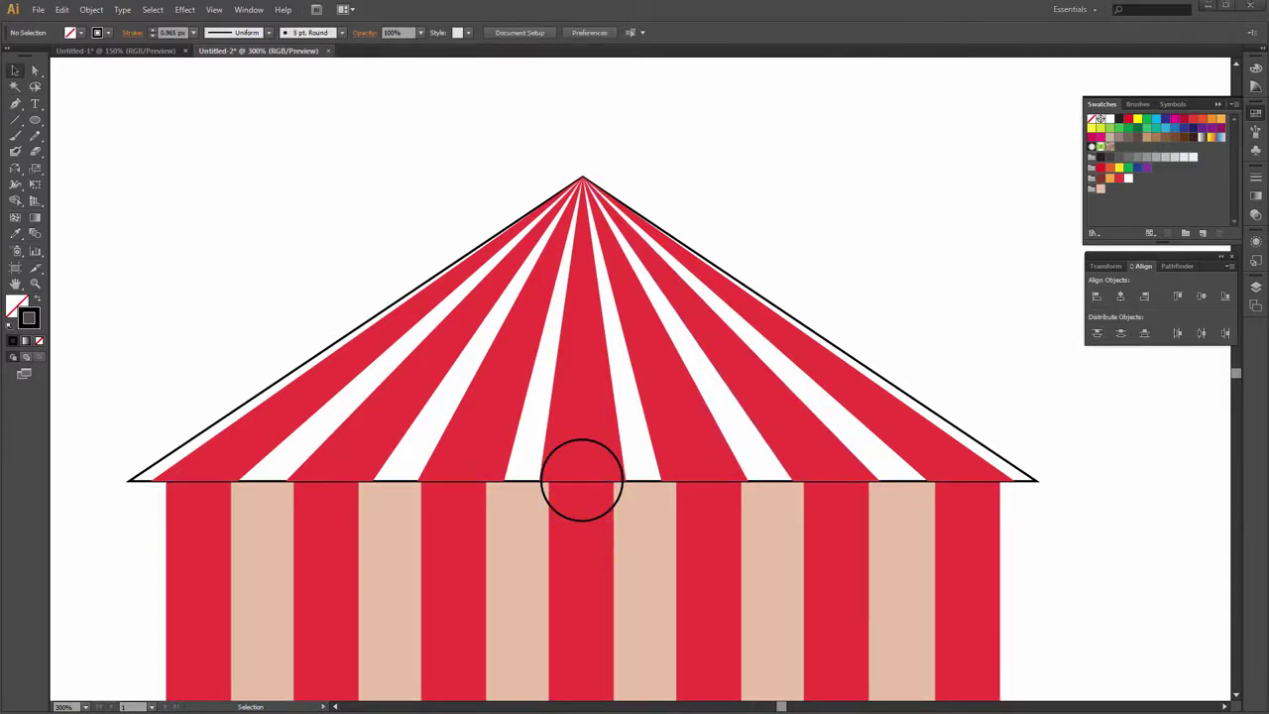
Fill the circle with the tent stripe's red using the eyedropper
click(619, 501)
click(621, 494)
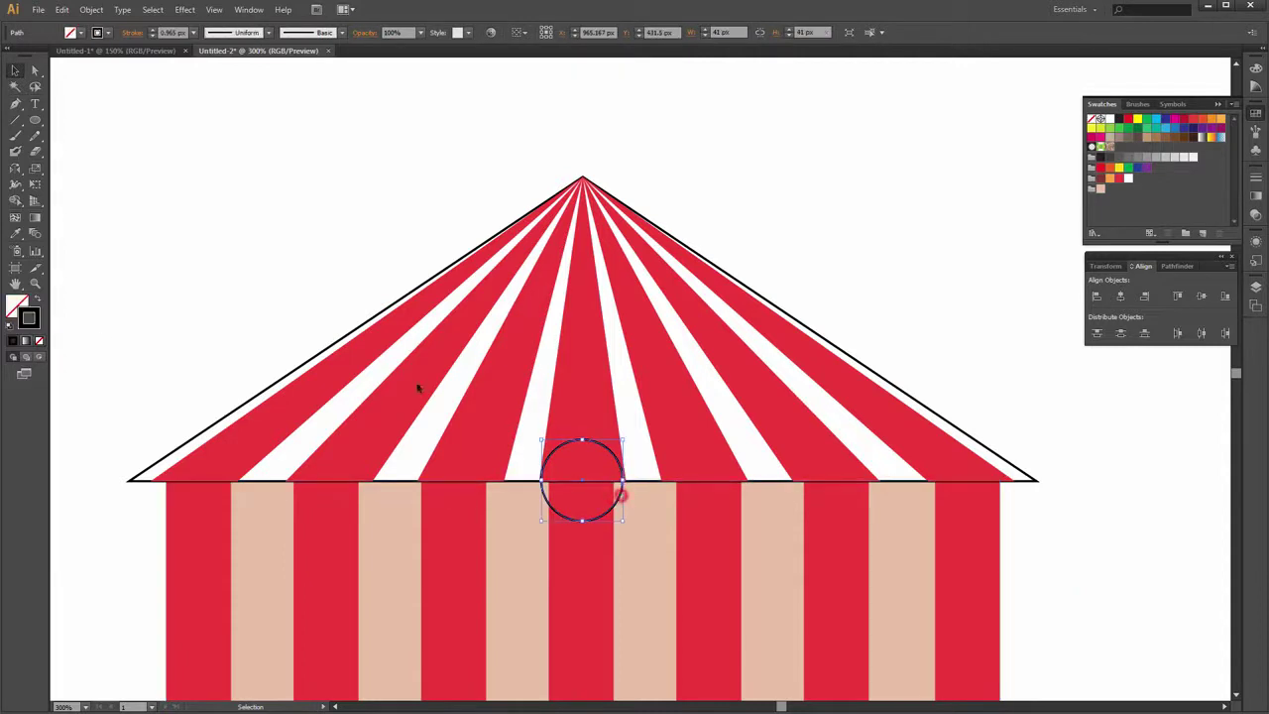
click(37, 300)
key(i)
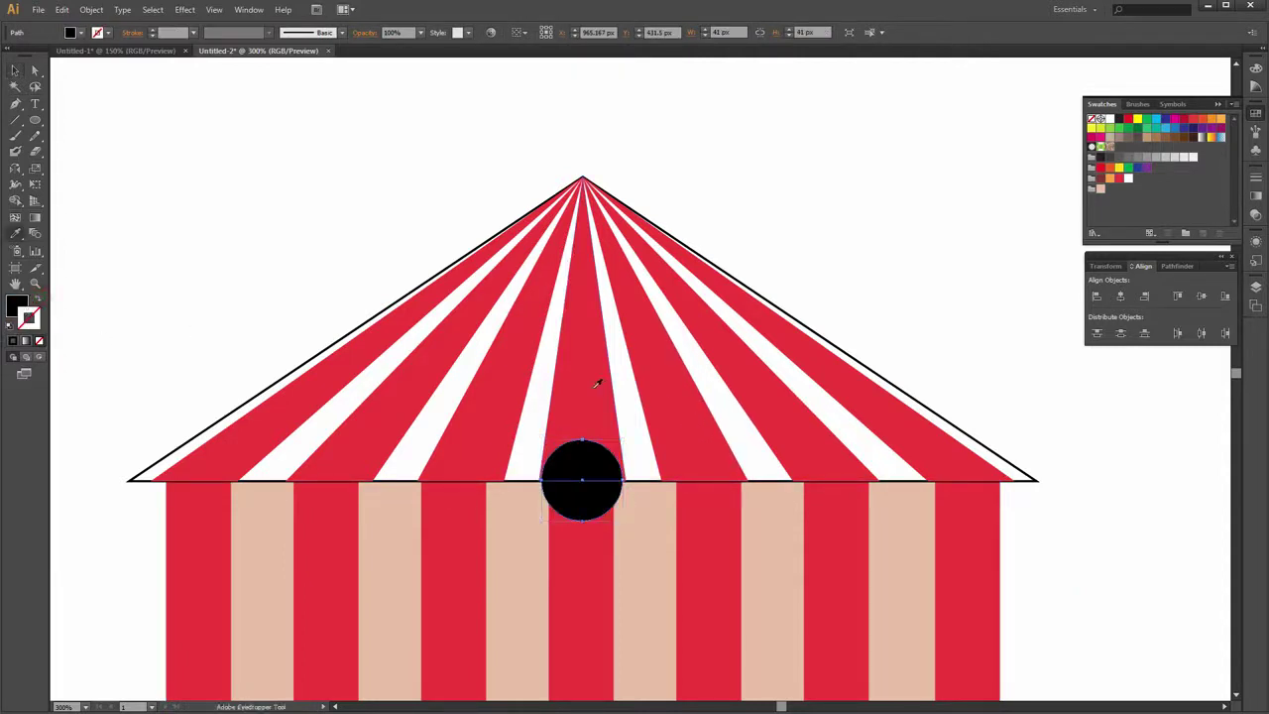
click(592, 389)
Enlarge and nudge the red circle to fit over the centre stripe
click(15, 71)
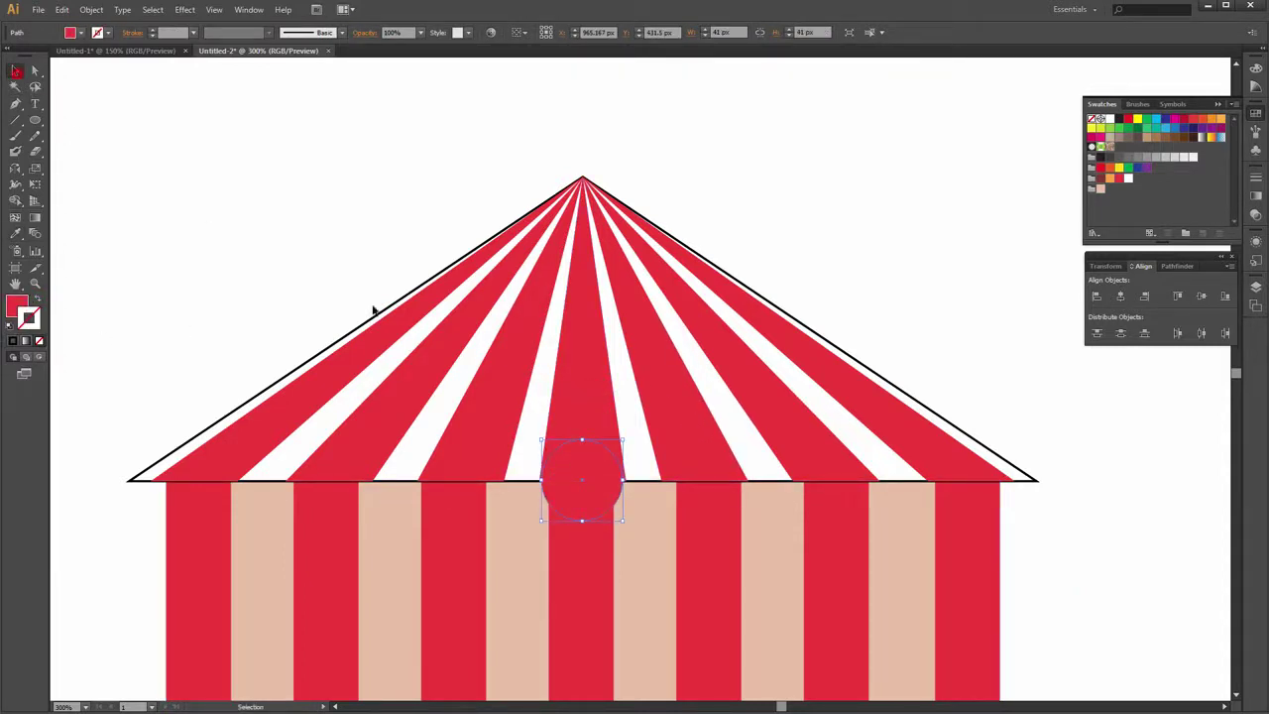
scroll(558, 418, up, 3)
scroll(609, 426, down, 1)
scroll(694, 535, down, 1)
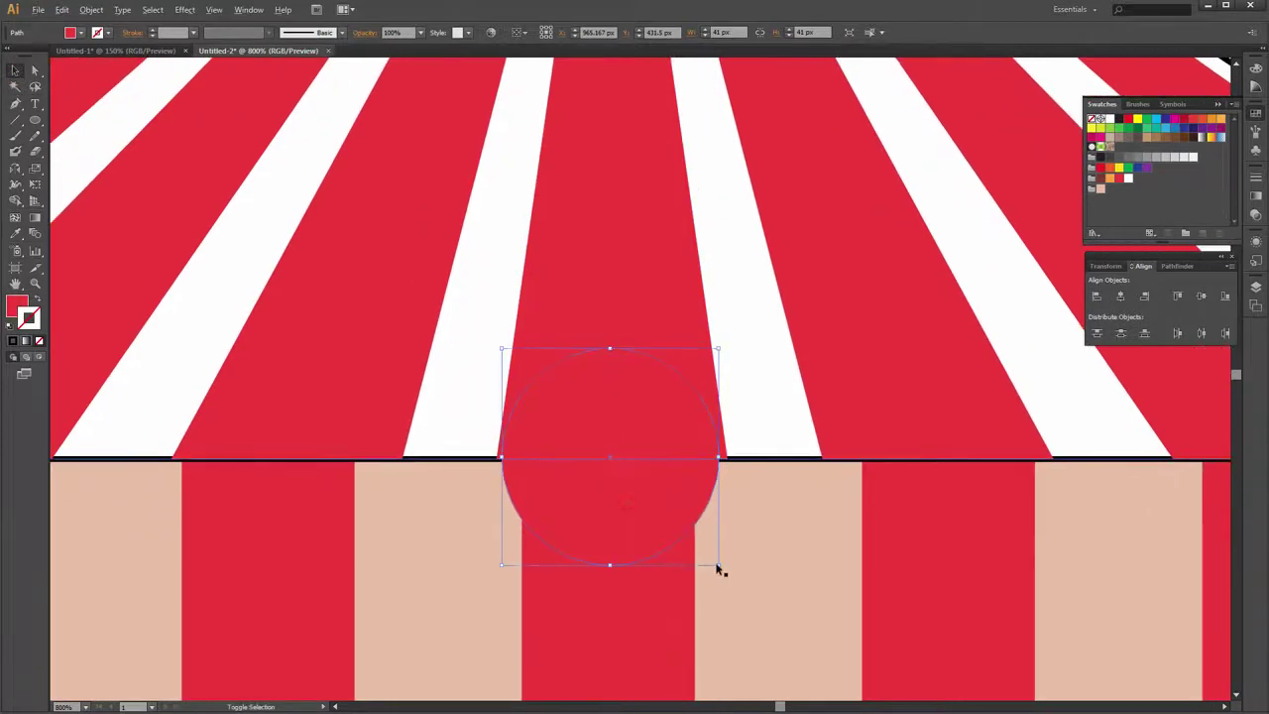
drag(718, 565, 725, 571)
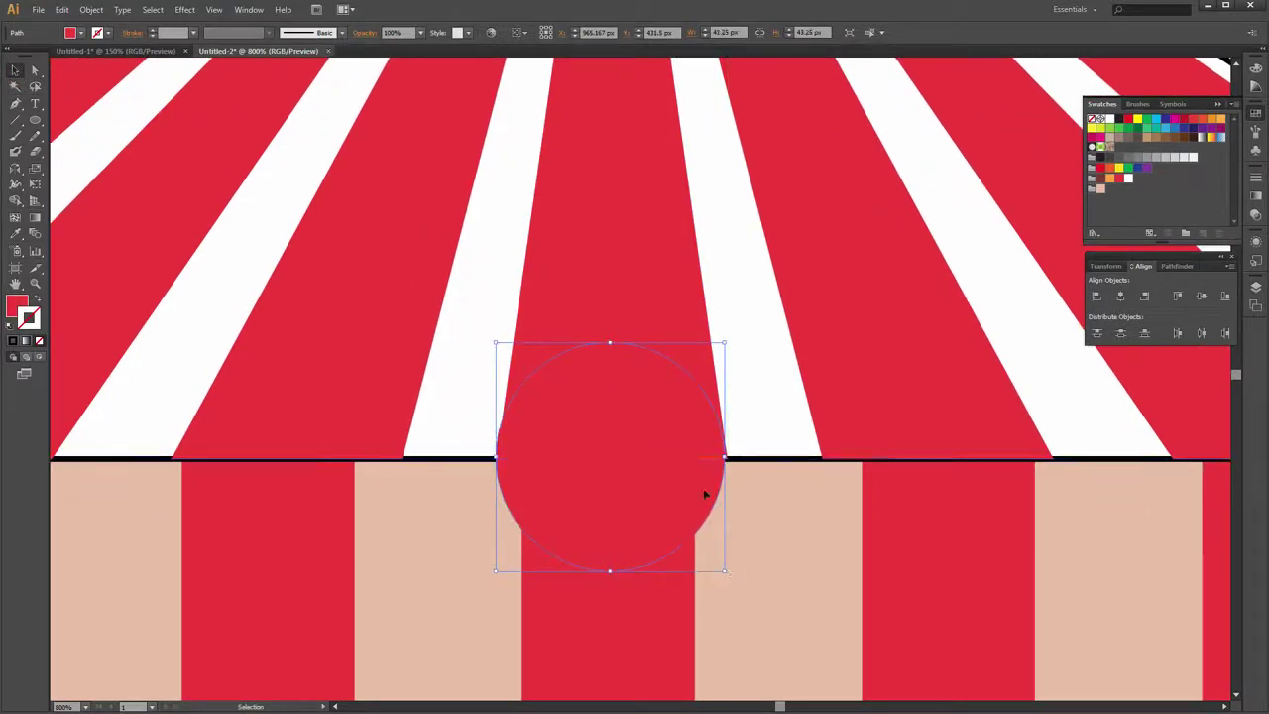
key(Right)
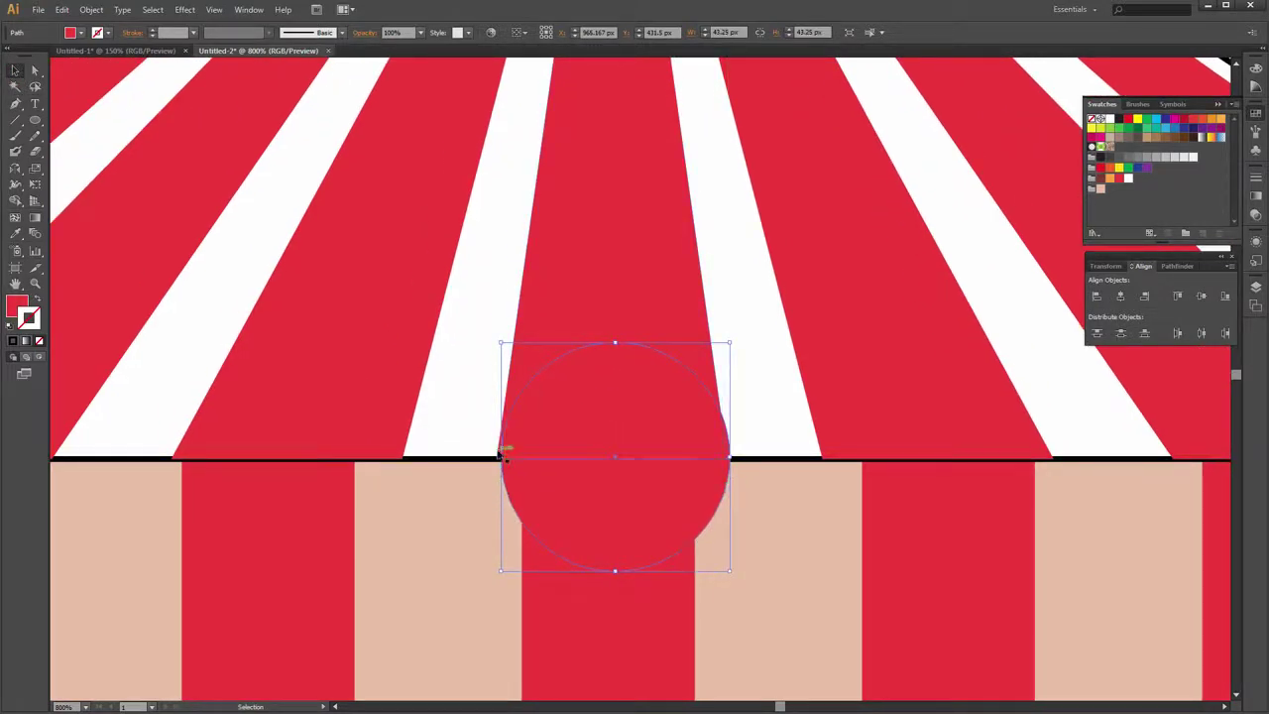
drag(506, 457, 495, 457)
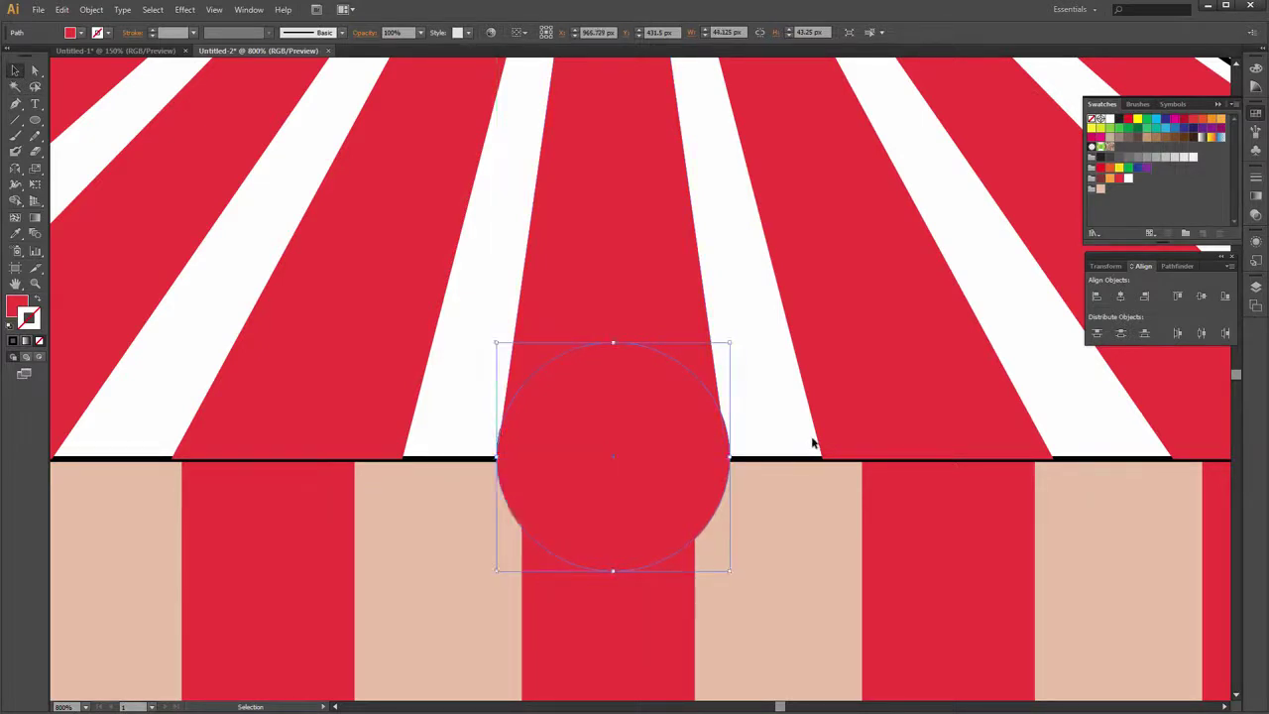
click(782, 420)
click(676, 488)
Copy the red circle rightward with repeated duplicates and one copy to the left
key(ctrl+minus)
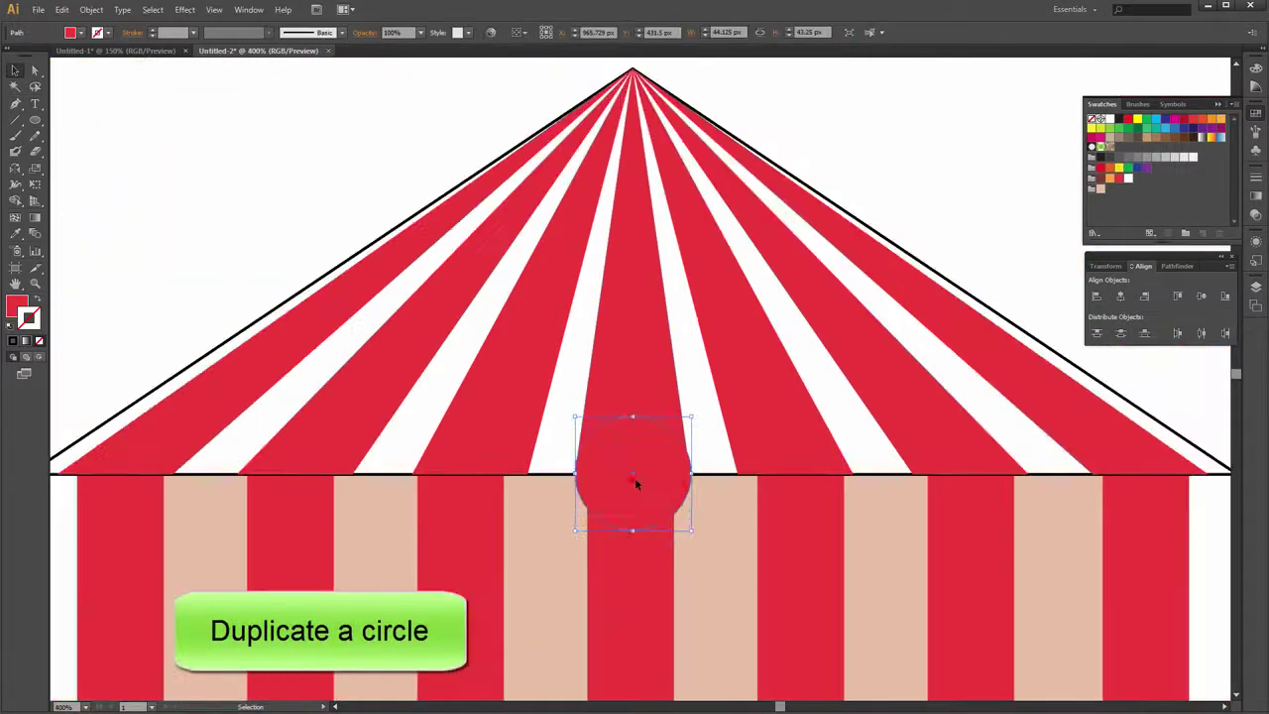
drag(635, 481, 796, 509)
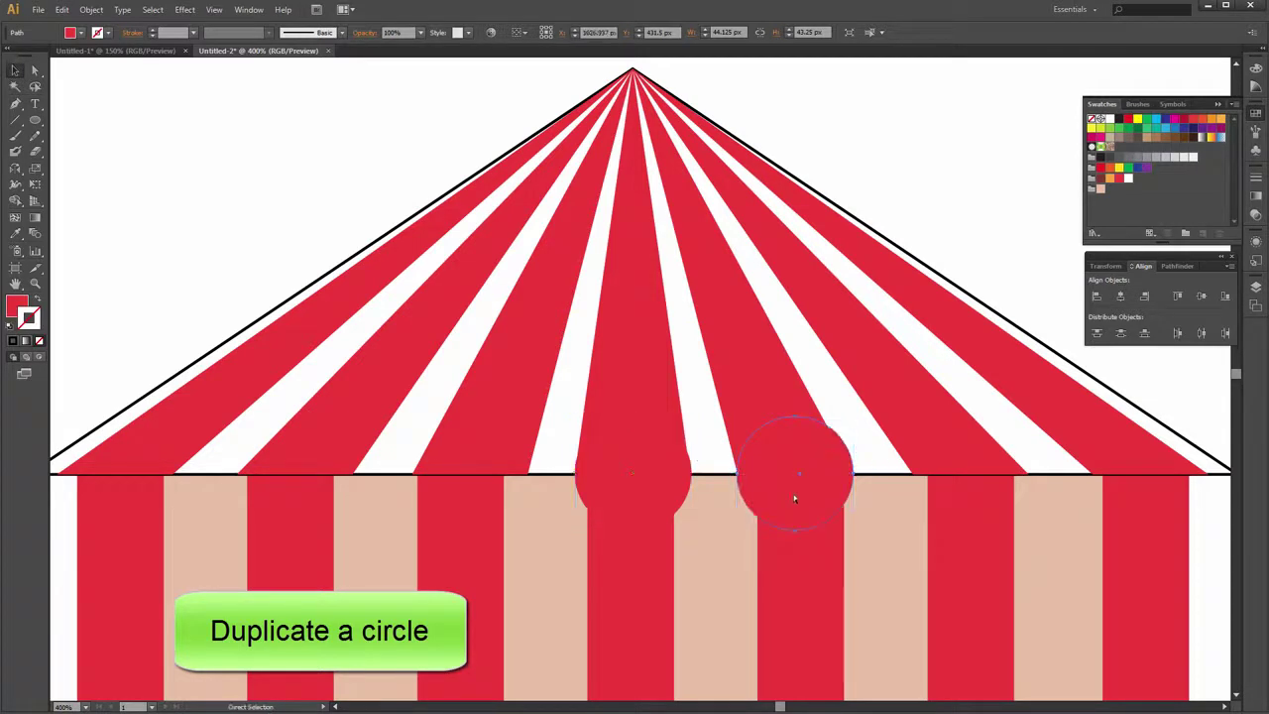
key(ctrl+d)
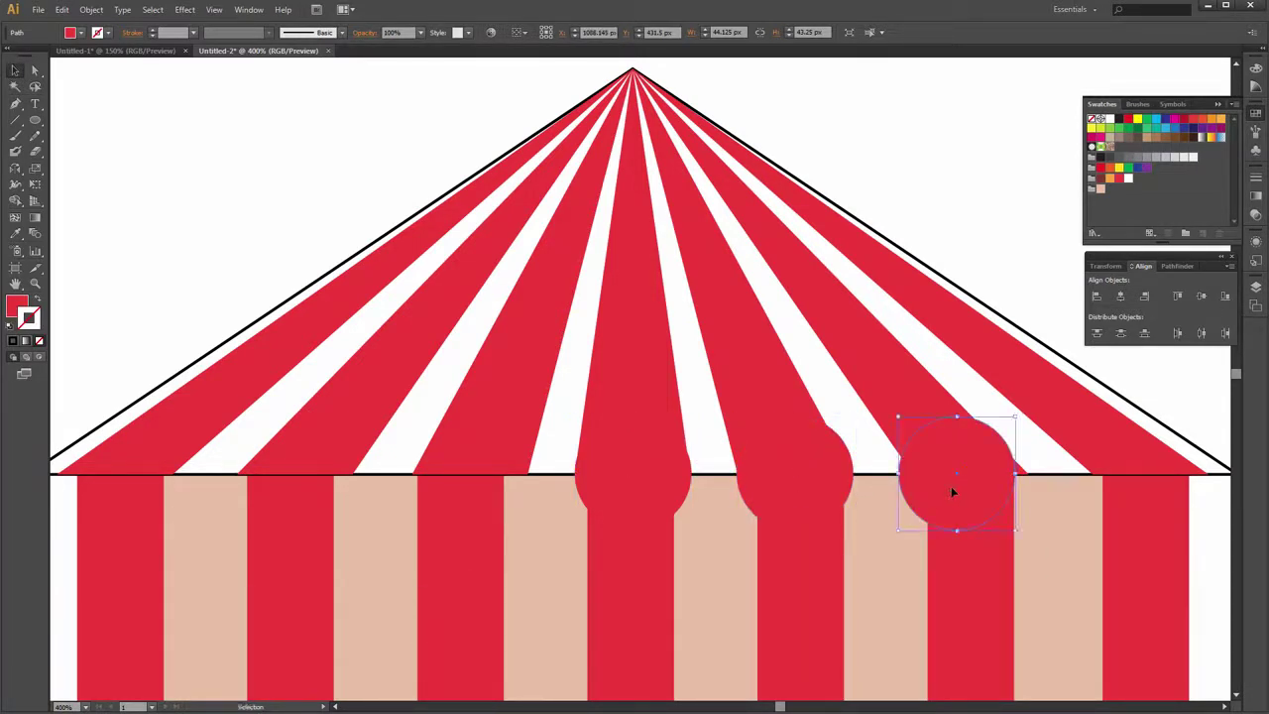
key(ctrl+d)
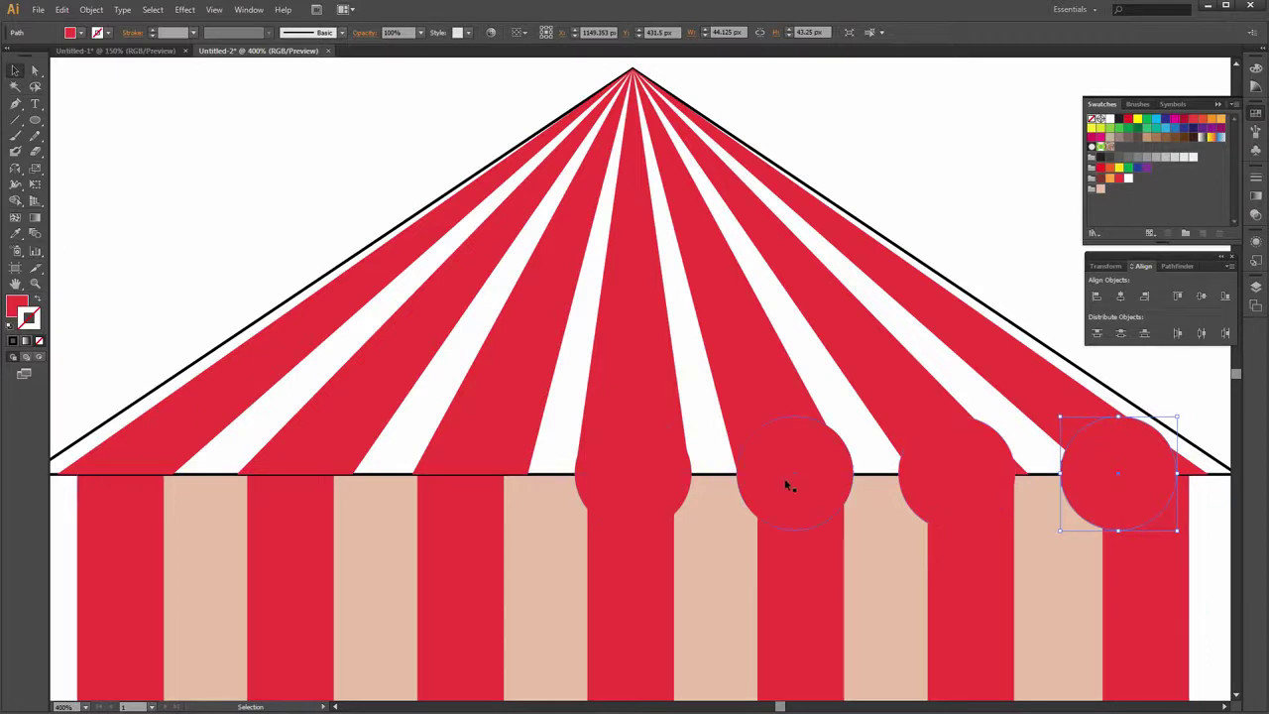
click(786, 483)
drag(639, 488, 477, 497)
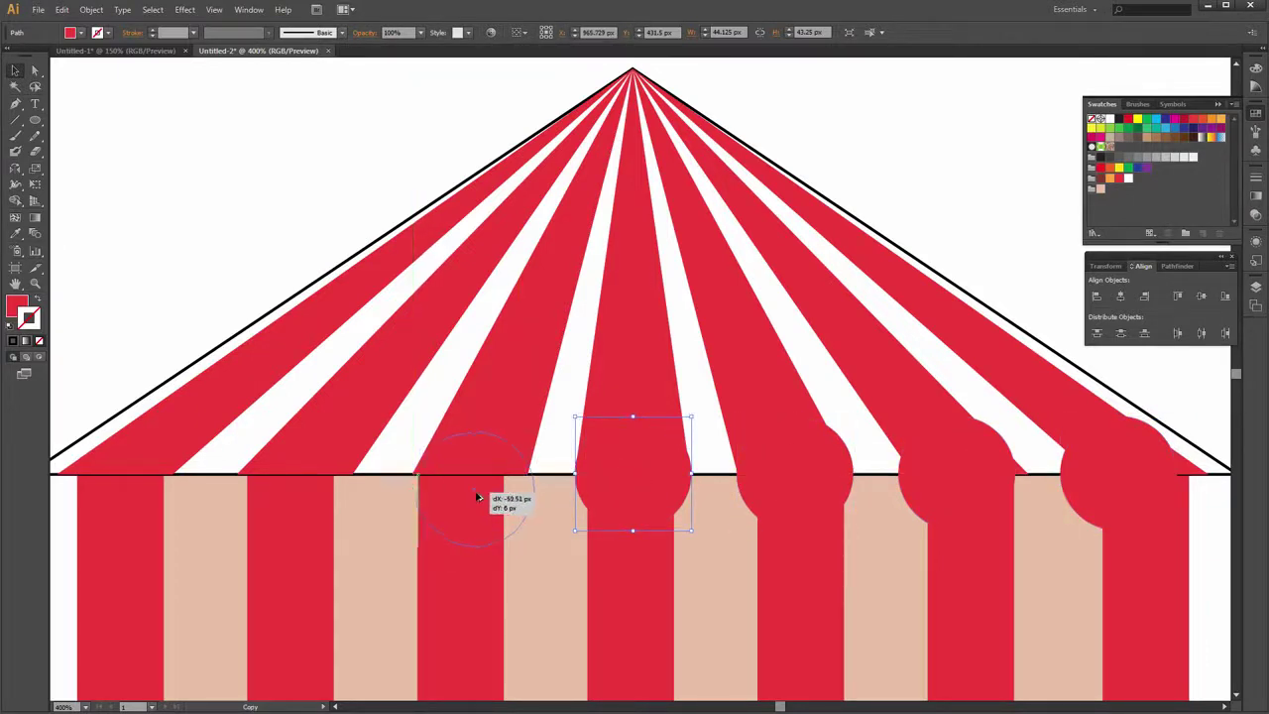
drag(477, 499, 477, 499)
Move and resize the circle copies so each sits on a red wall stripe
scroll(1144, 541, down, 1)
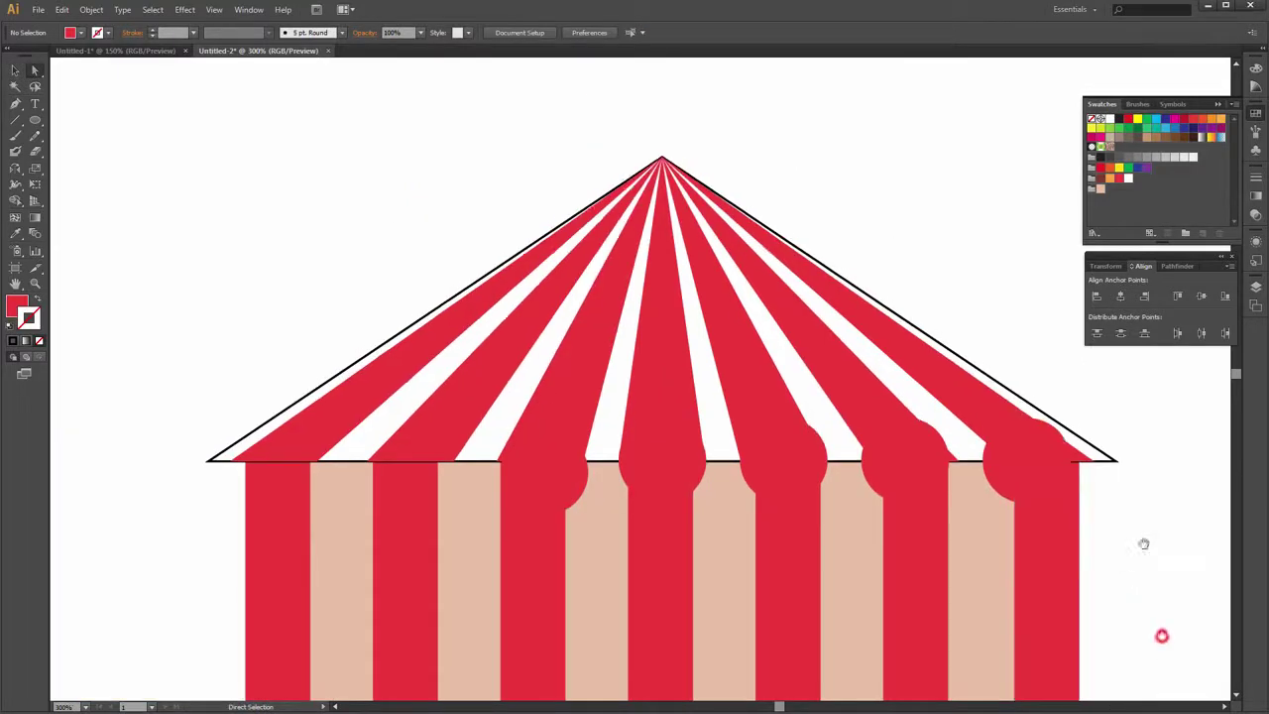
scroll(510, 424, up, 1)
scroll(521, 460, down, 1)
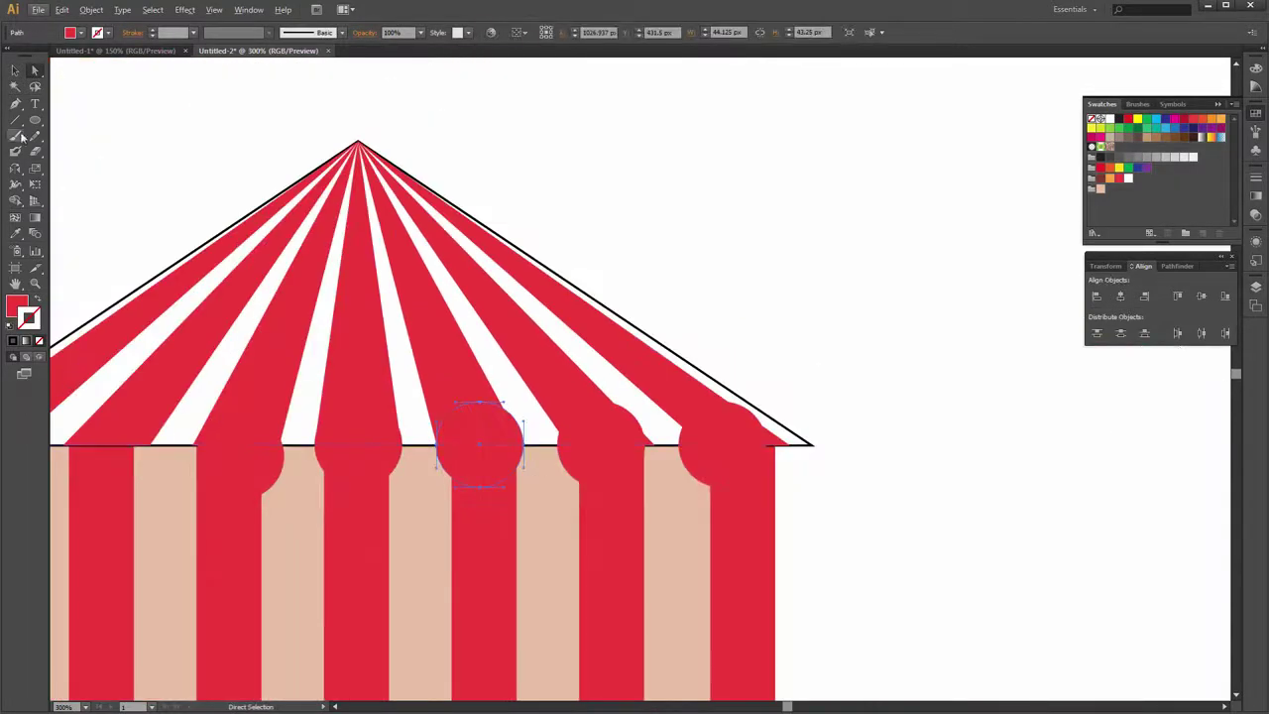
click(15, 70)
scroll(859, 179, down, 1)
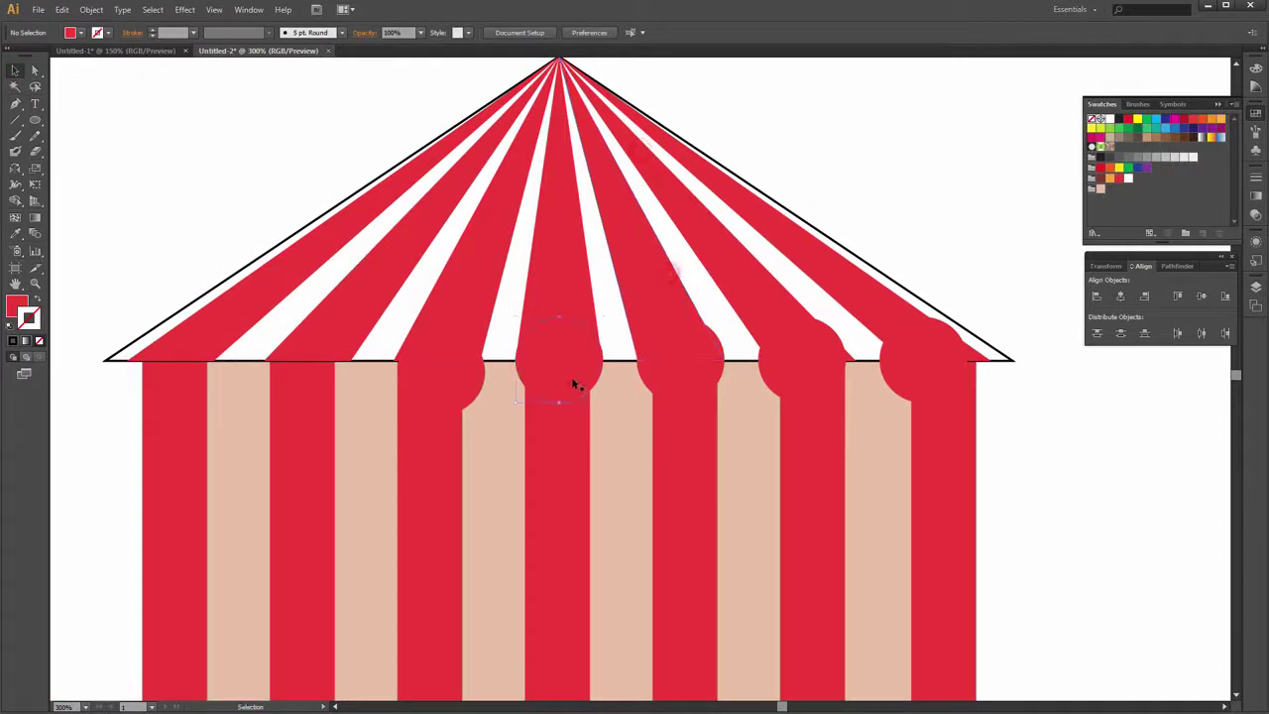
scroll(575, 382, up, 3)
drag(585, 374, 827, 374)
drag(869, 423, 871, 427)
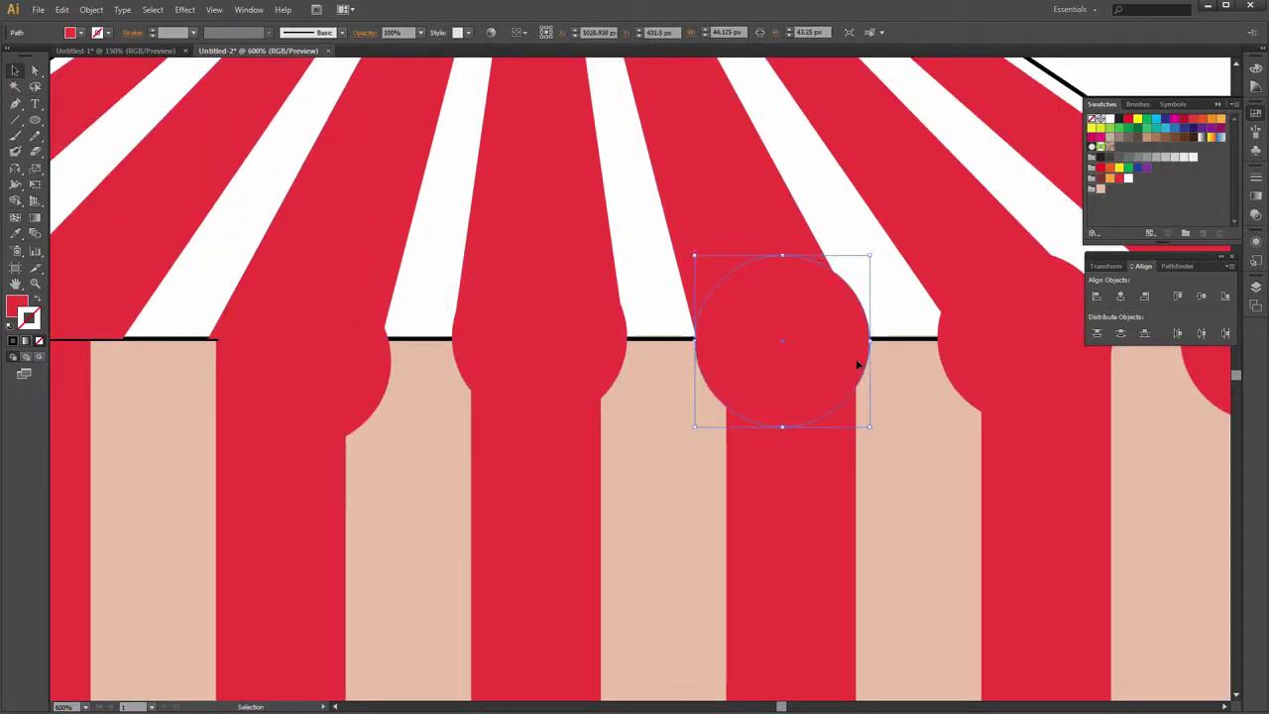
mouse_move(871, 341)
mouse_down()
mouse_move(853, 338)
mouse_move(833, 363)
mouse_up()
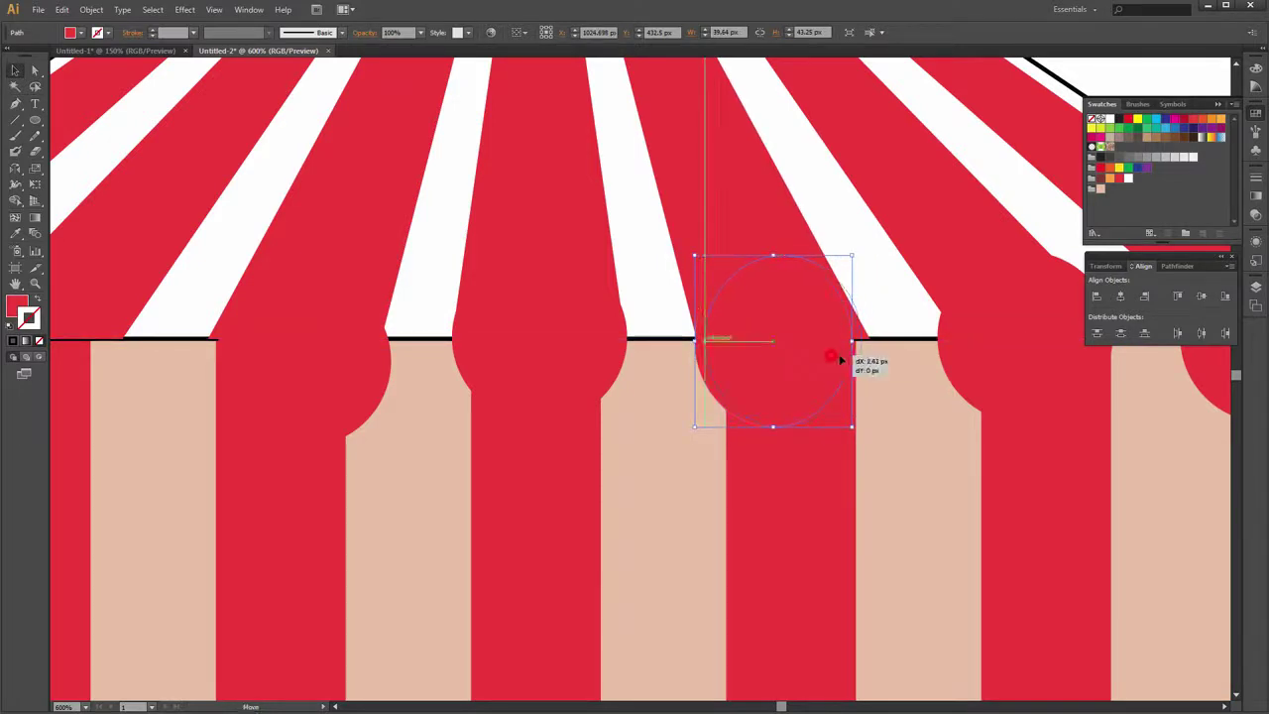
drag(860, 429, 870, 427)
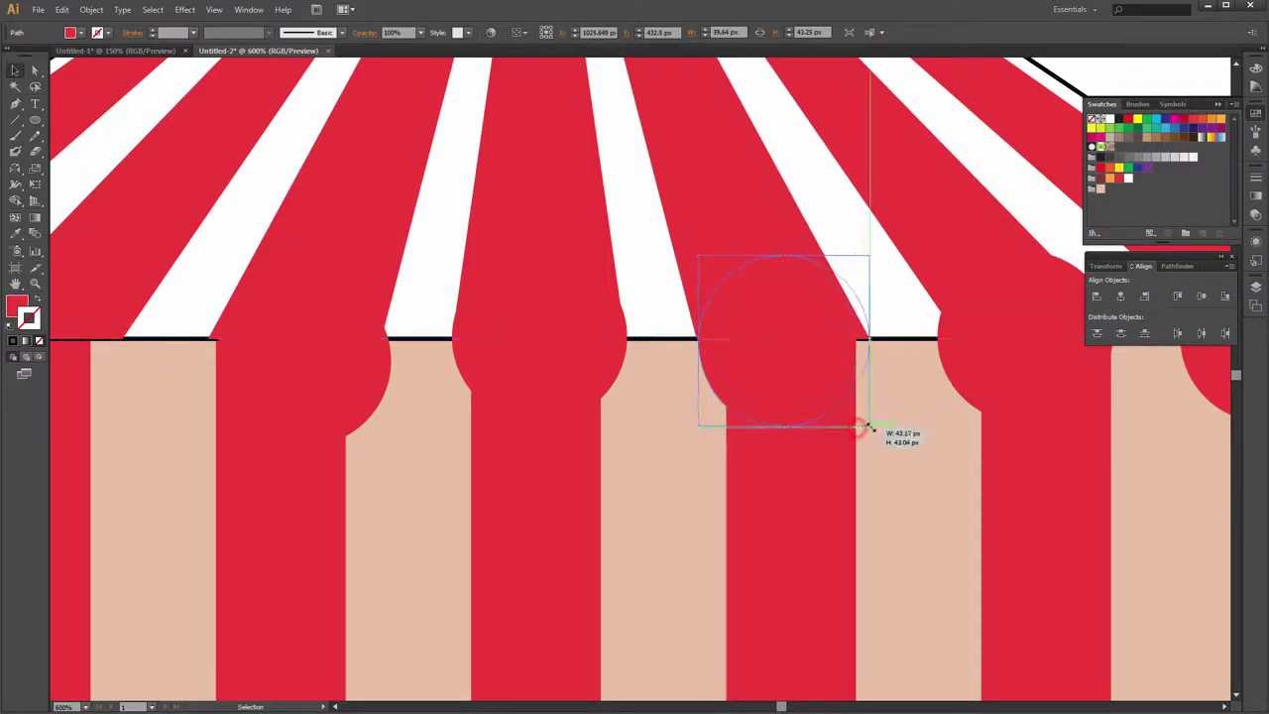
mouse_move(854, 323)
mouse_down()
mouse_move(587, 347)
mouse_move(764, 376)
mouse_up()
scroll(820, 349, right, 3)
drag(653, 349, 895, 349)
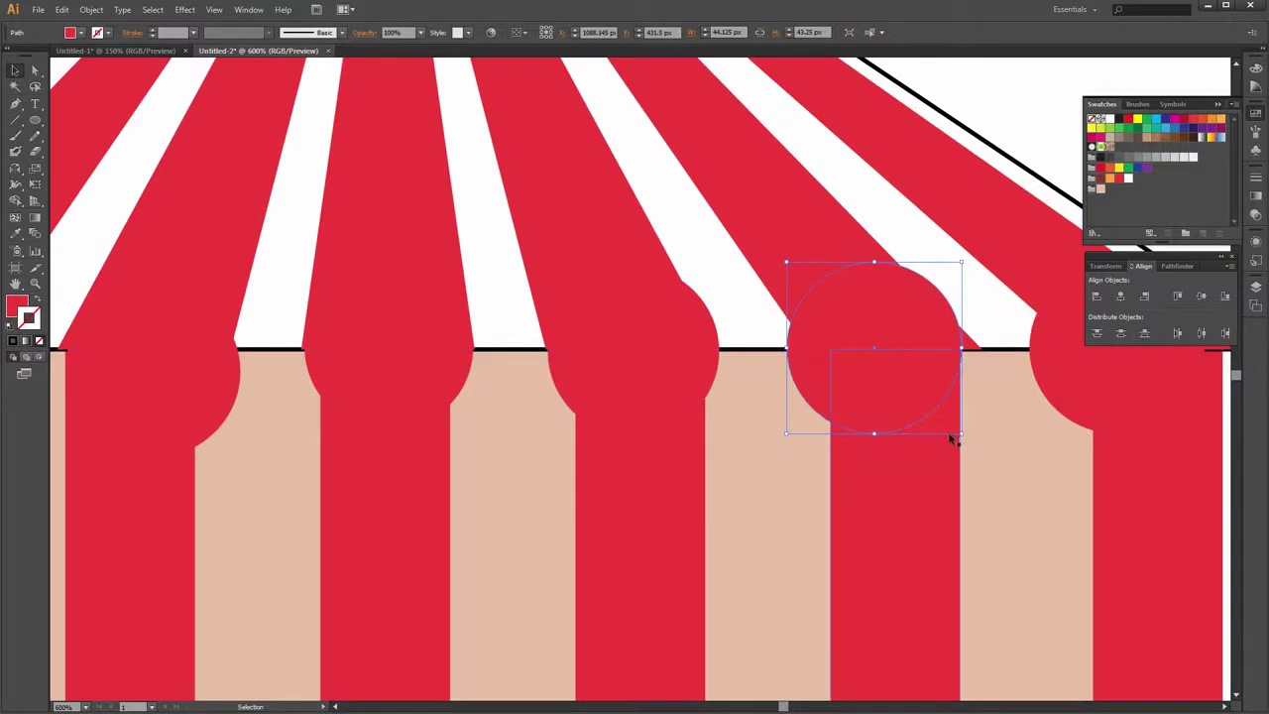
scroll(1091, 539, down, 5)
Lower the roof's bottom edge and corner slightly with the Direct Selection tool
scroll(1091, 539, up, 1)
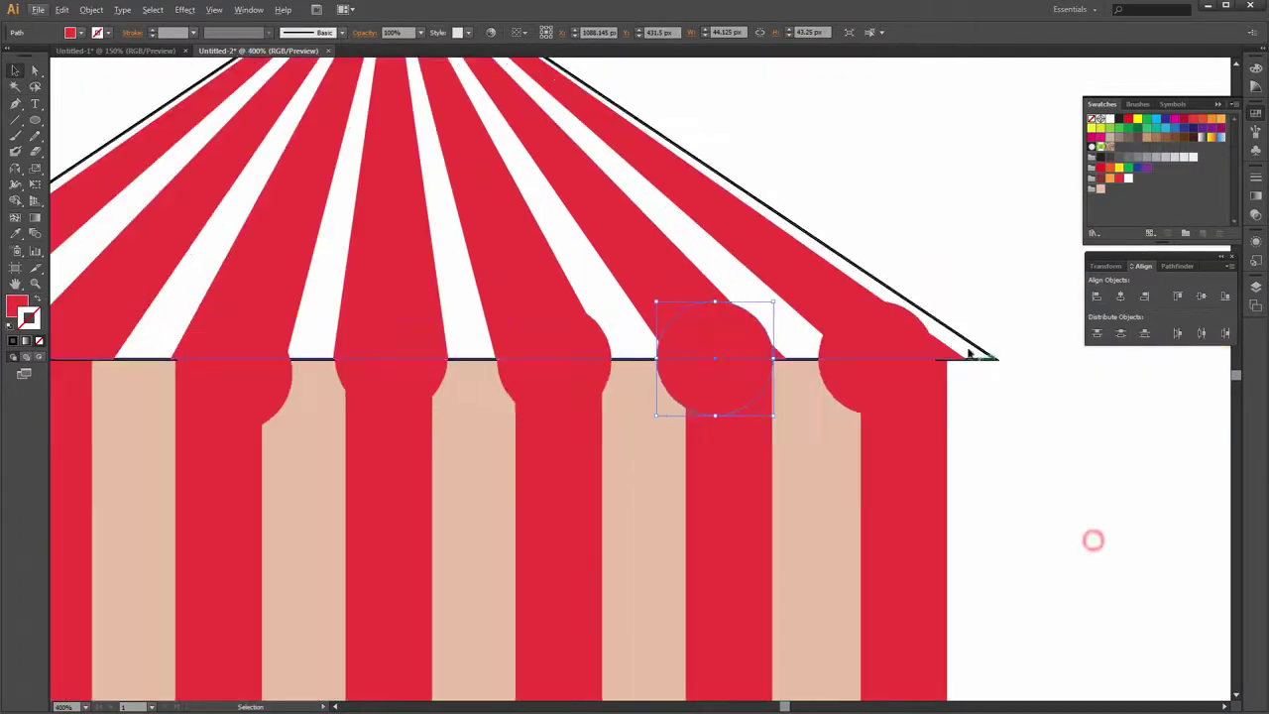
scroll(957, 354, up, 2)
key(a)
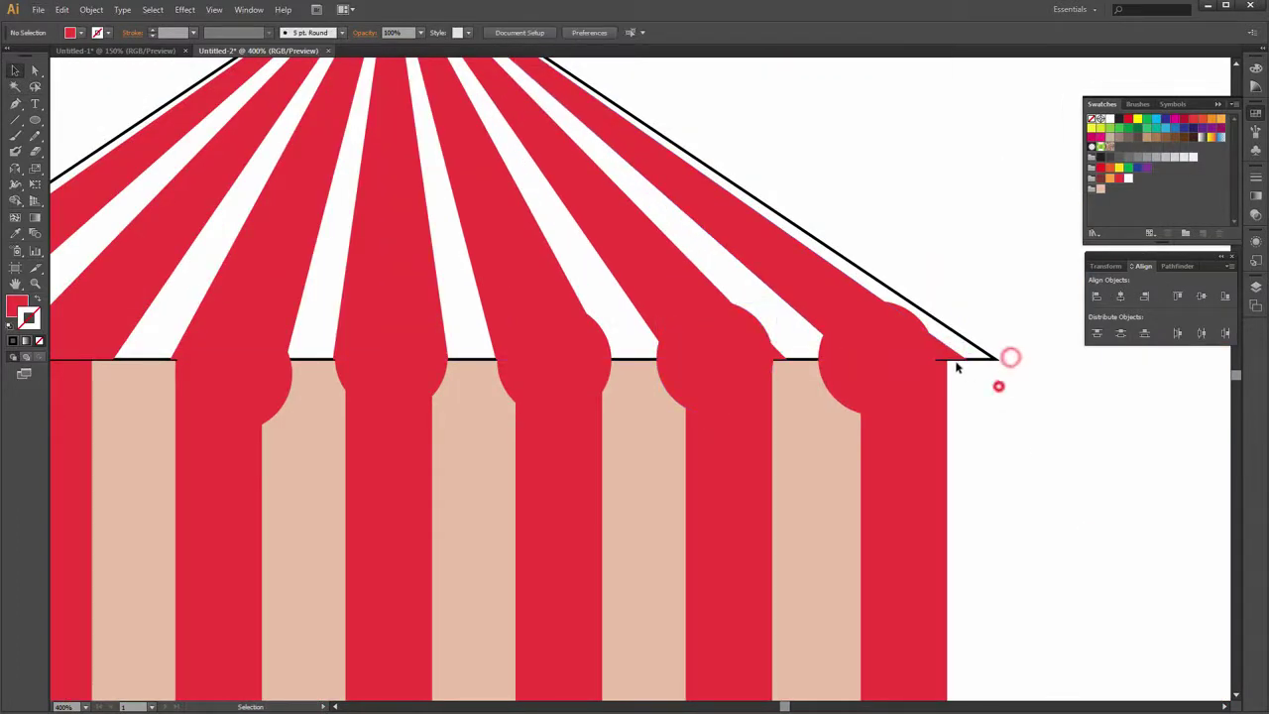
drag(978, 363, 995, 363)
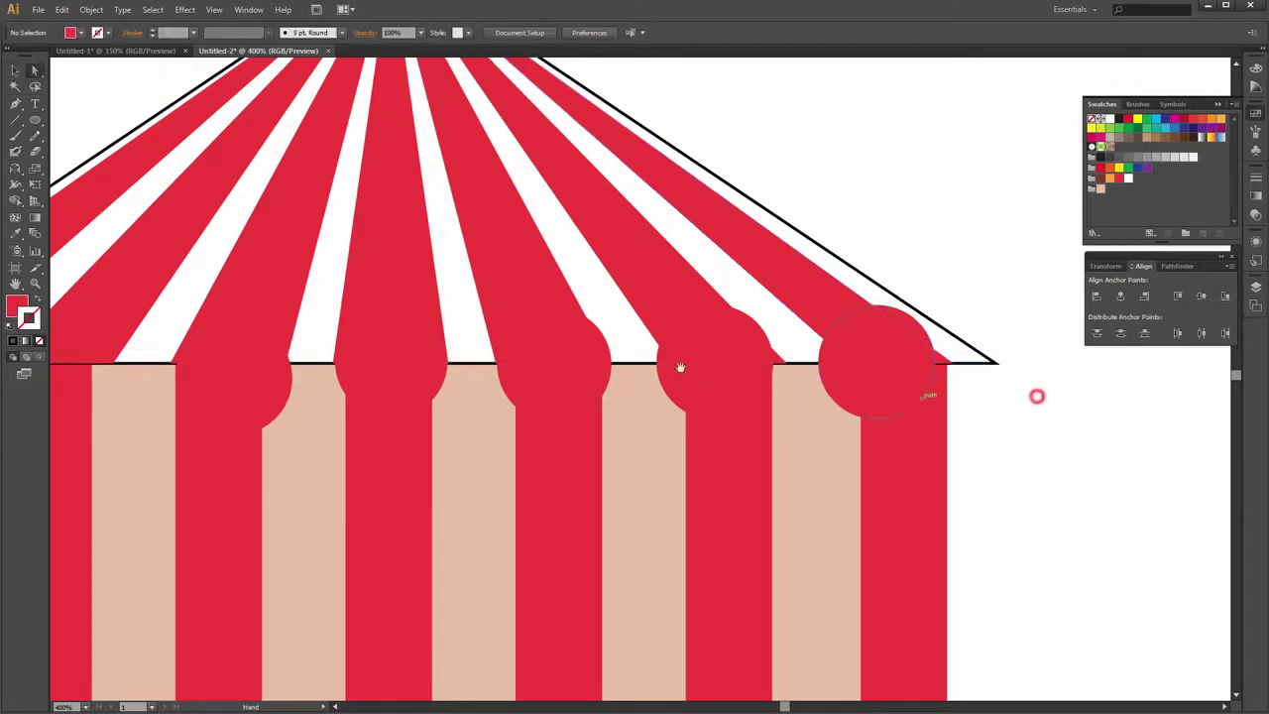
scroll(595, 377, left, 5)
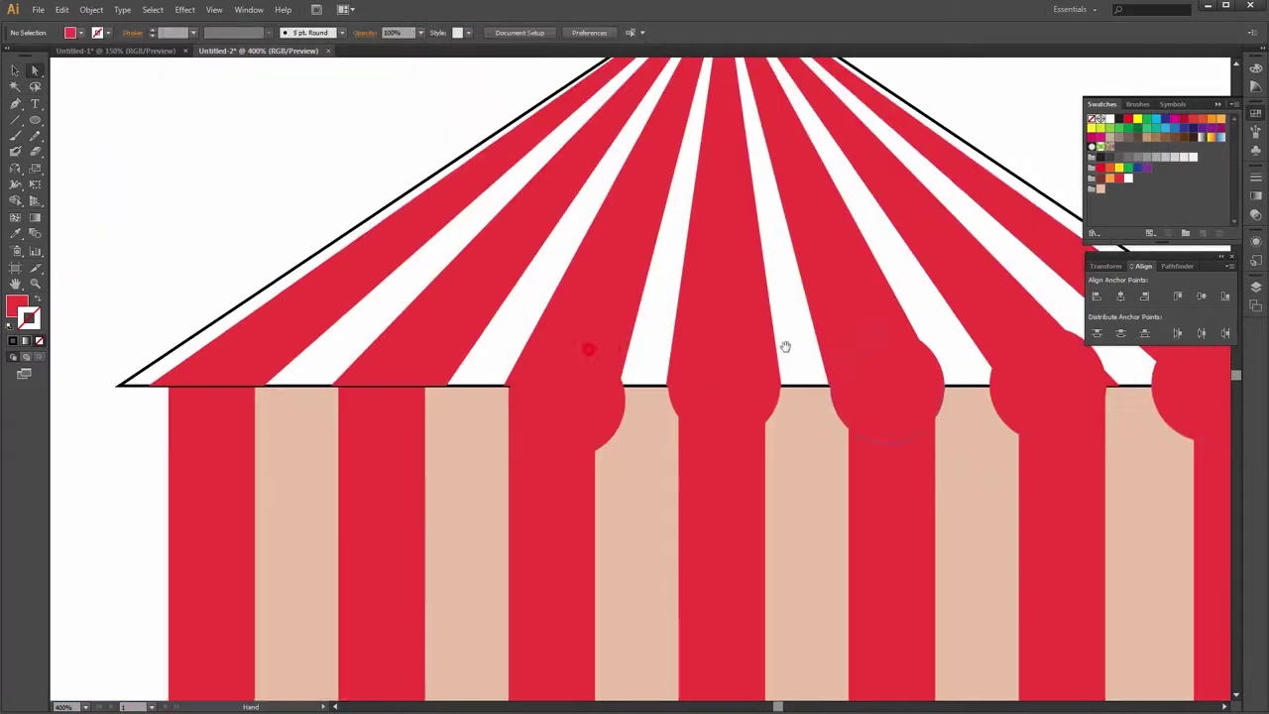
click(422, 380)
scroll(1004, 197, right, 3)
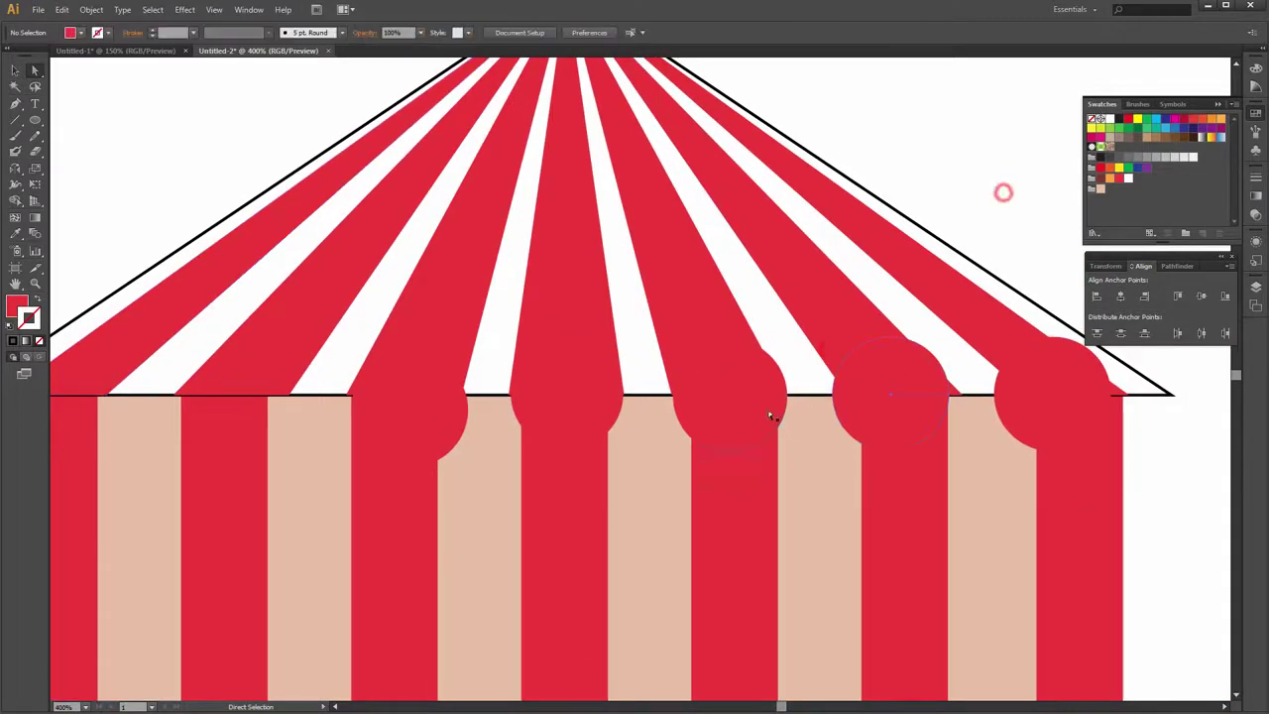
key(v)
Move the two right-hand circles onto their stripes and shrink the rightmost one
click(904, 393)
drag(850, 400, 863, 400)
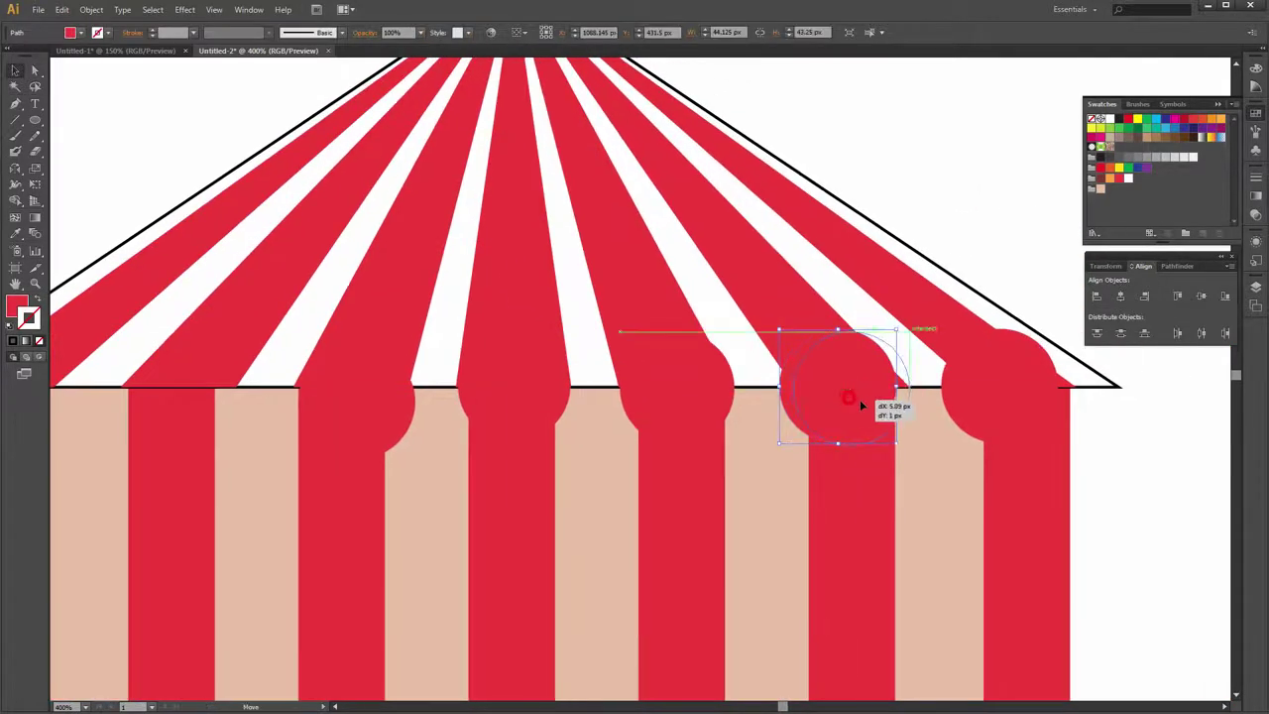
drag(994, 407, 1040, 403)
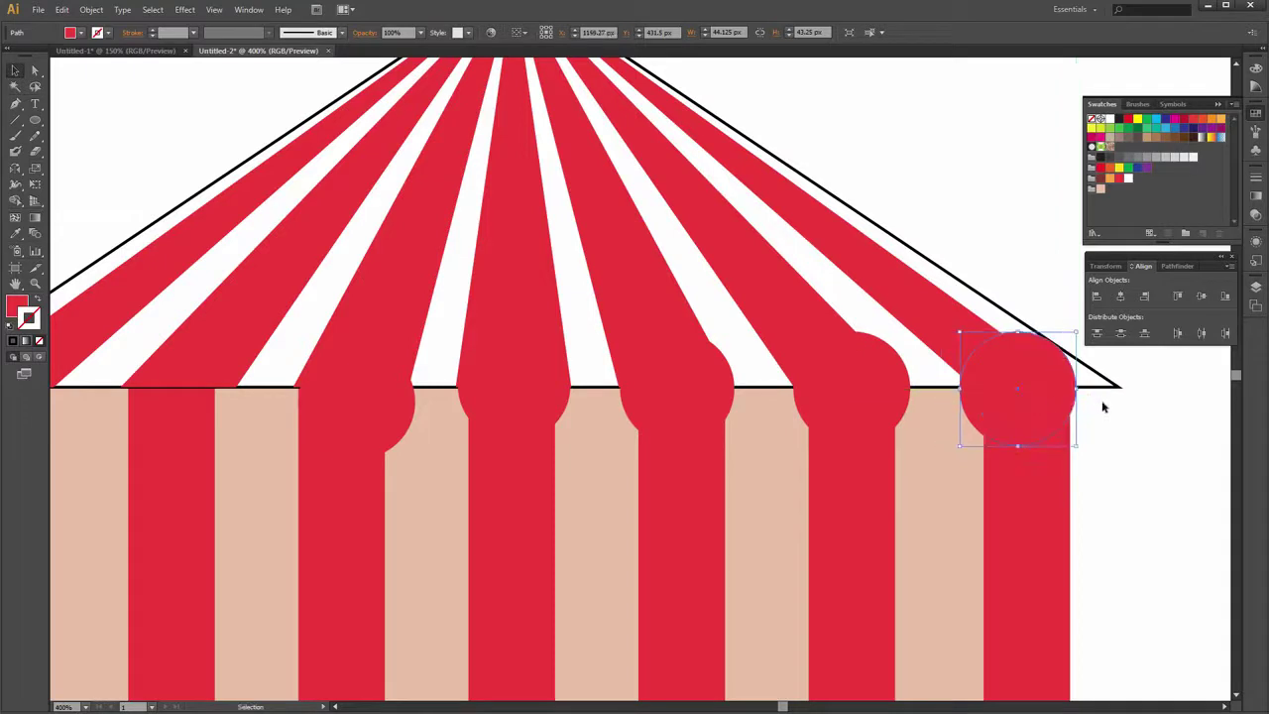
drag(1077, 449, 1077, 443)
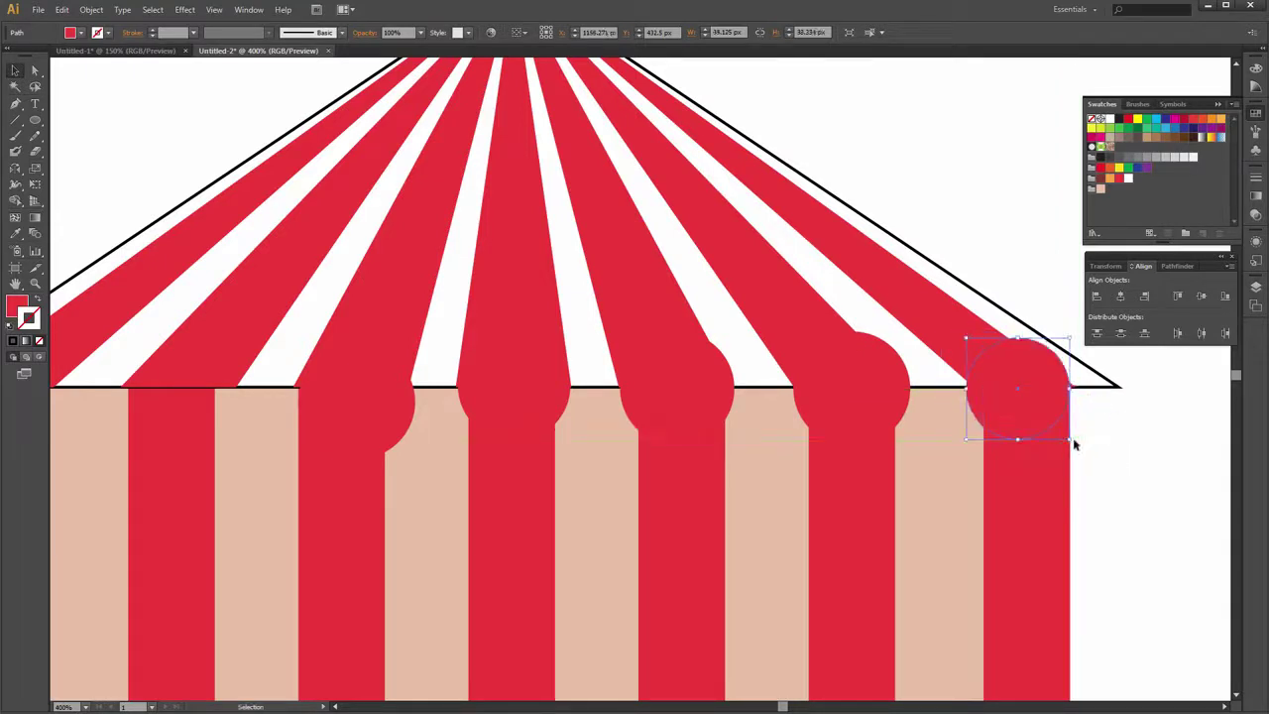
mouse_move(961, 338)
mouse_down()
mouse_move(1002, 348)
mouse_move(1015, 369)
mouse_up()
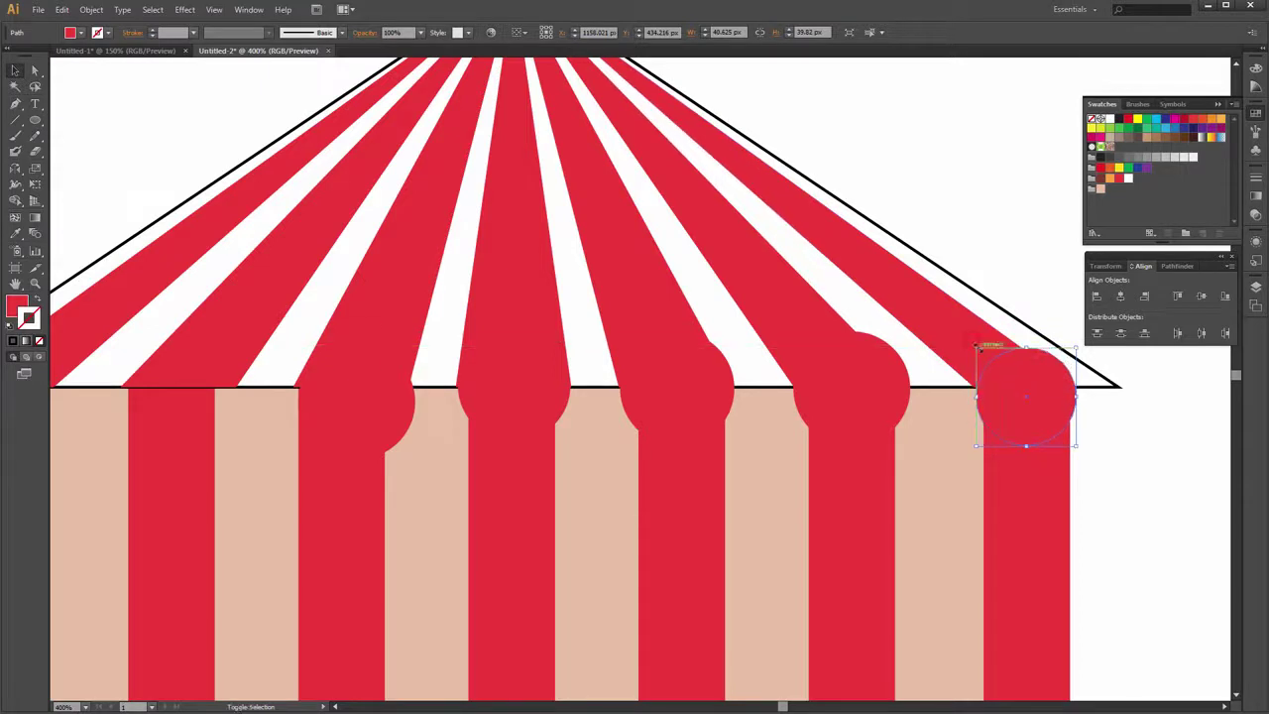
Check the circles along the edge and shift the leftmost one over its stripe
click(872, 400)
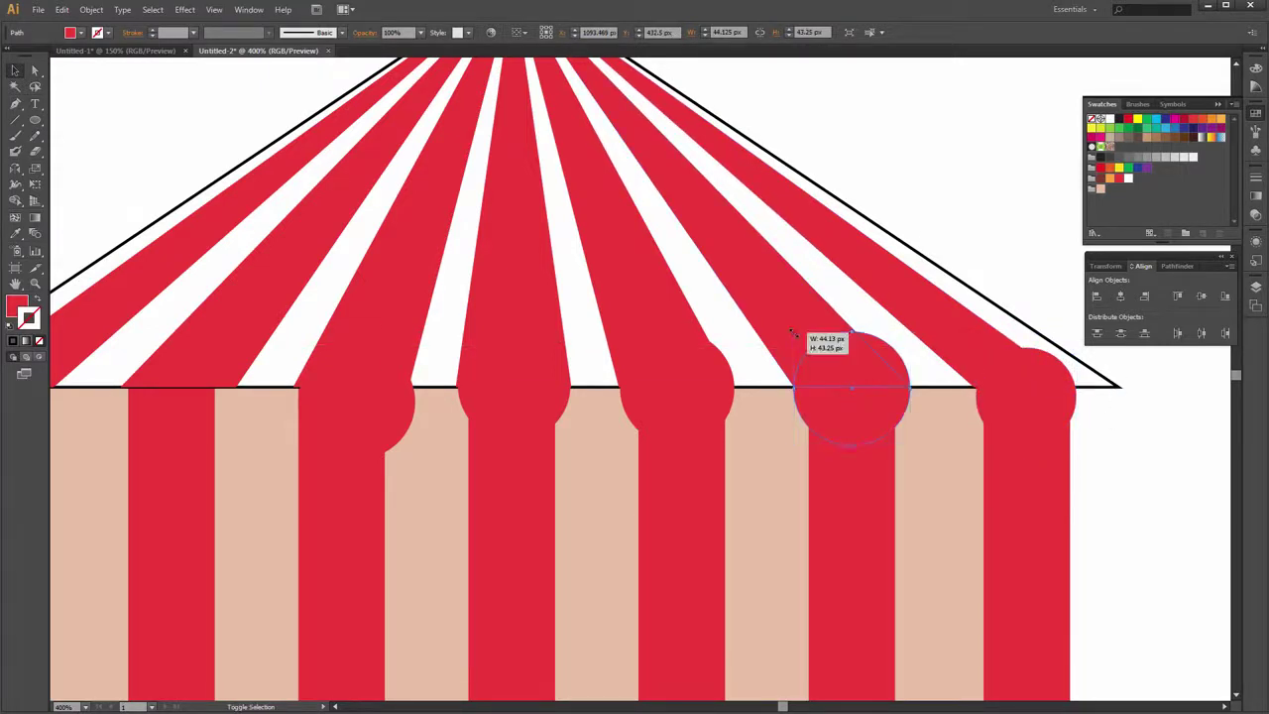
click(653, 386)
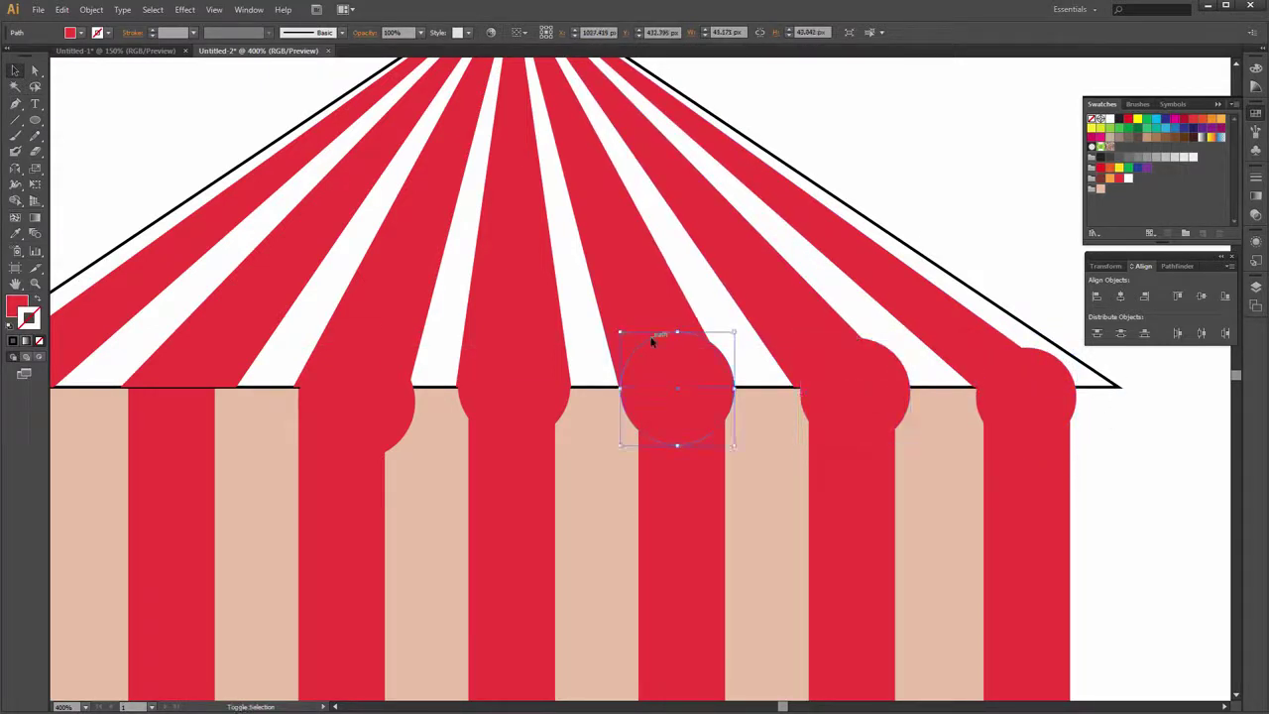
click(564, 402)
click(367, 401)
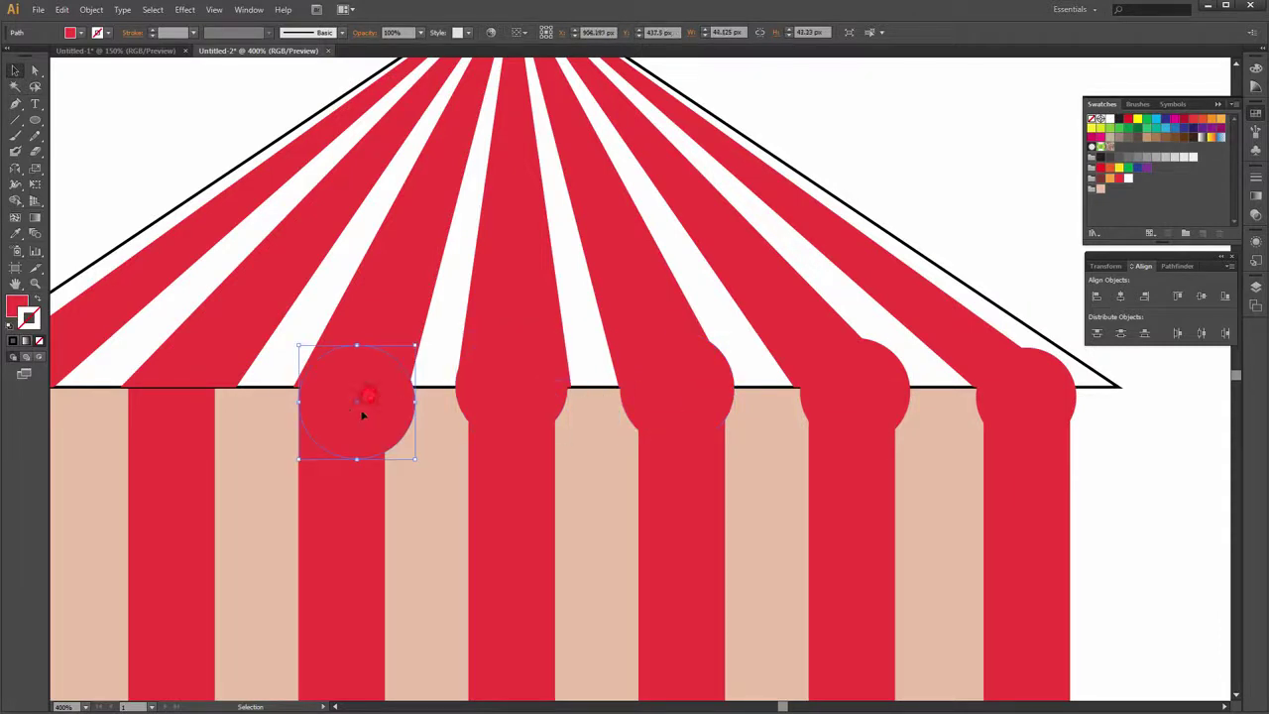
drag(363, 415, 358, 415)
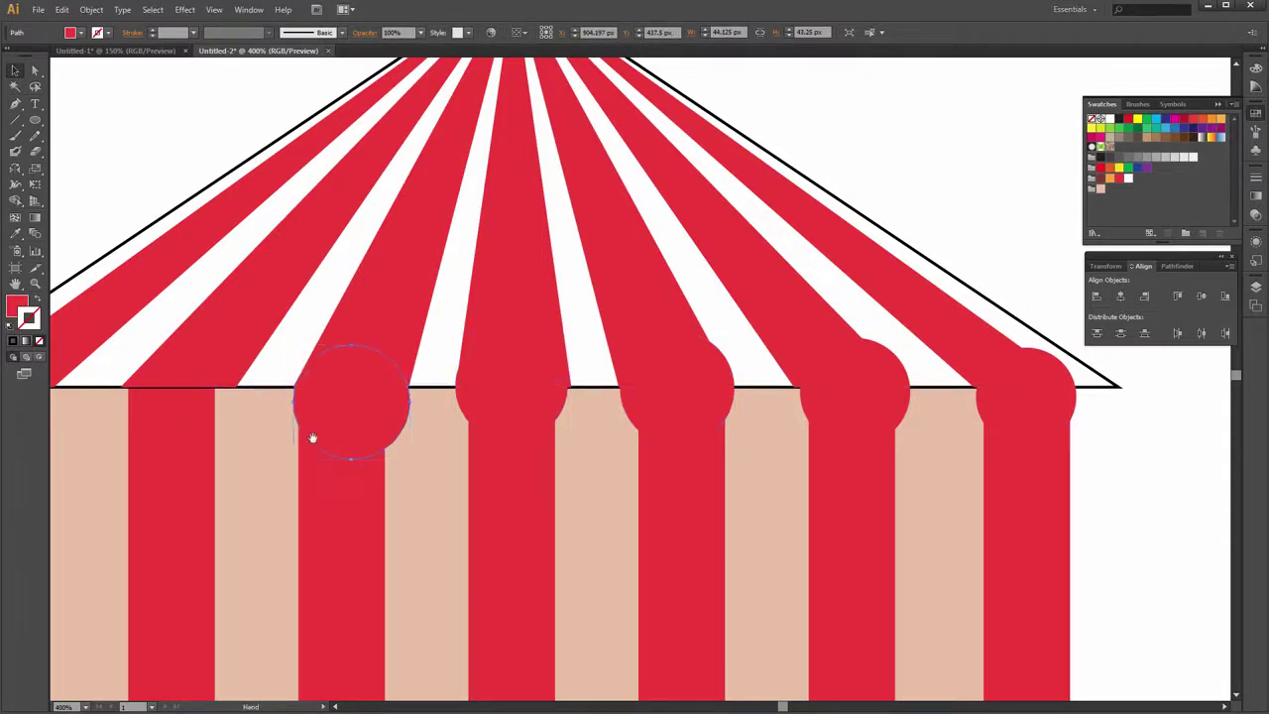
Copy a circle further left and resize it to fit its stripe
scroll(445, 403, left, 5)
drag(616, 408, 449, 419)
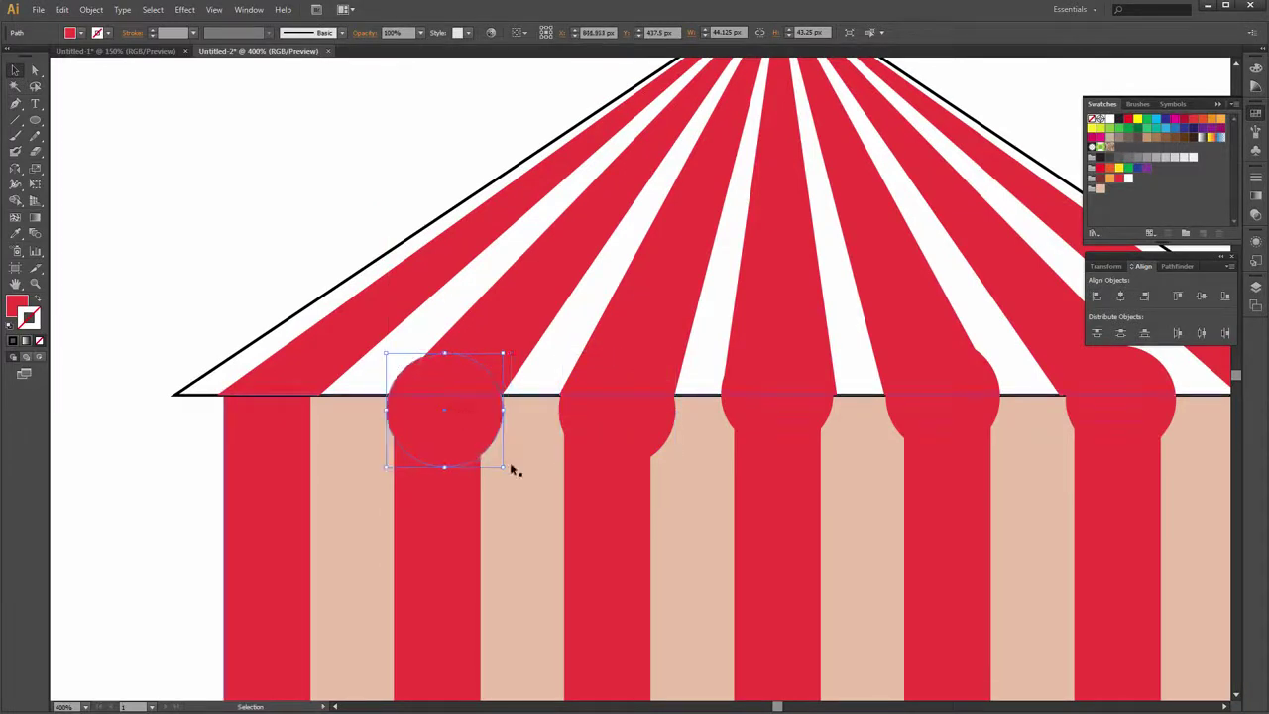
drag(501, 469, 495, 456)
drag(465, 410, 471, 410)
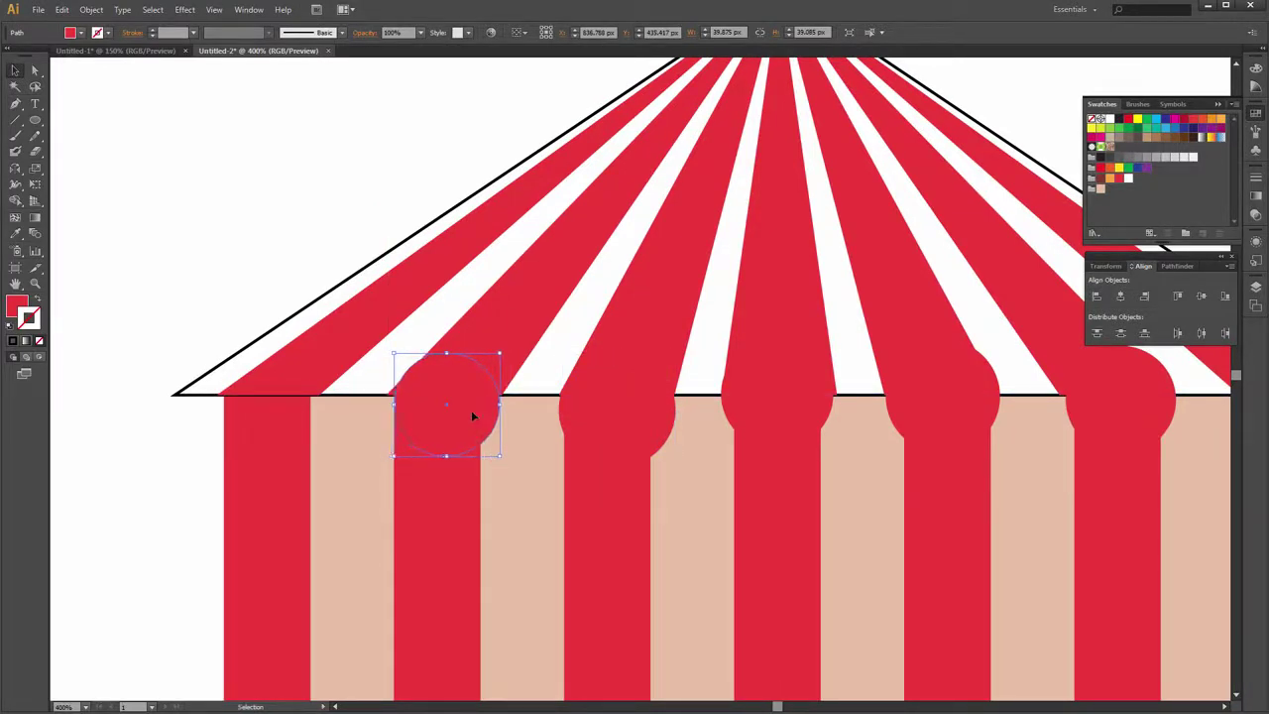
drag(391, 405, 388, 403)
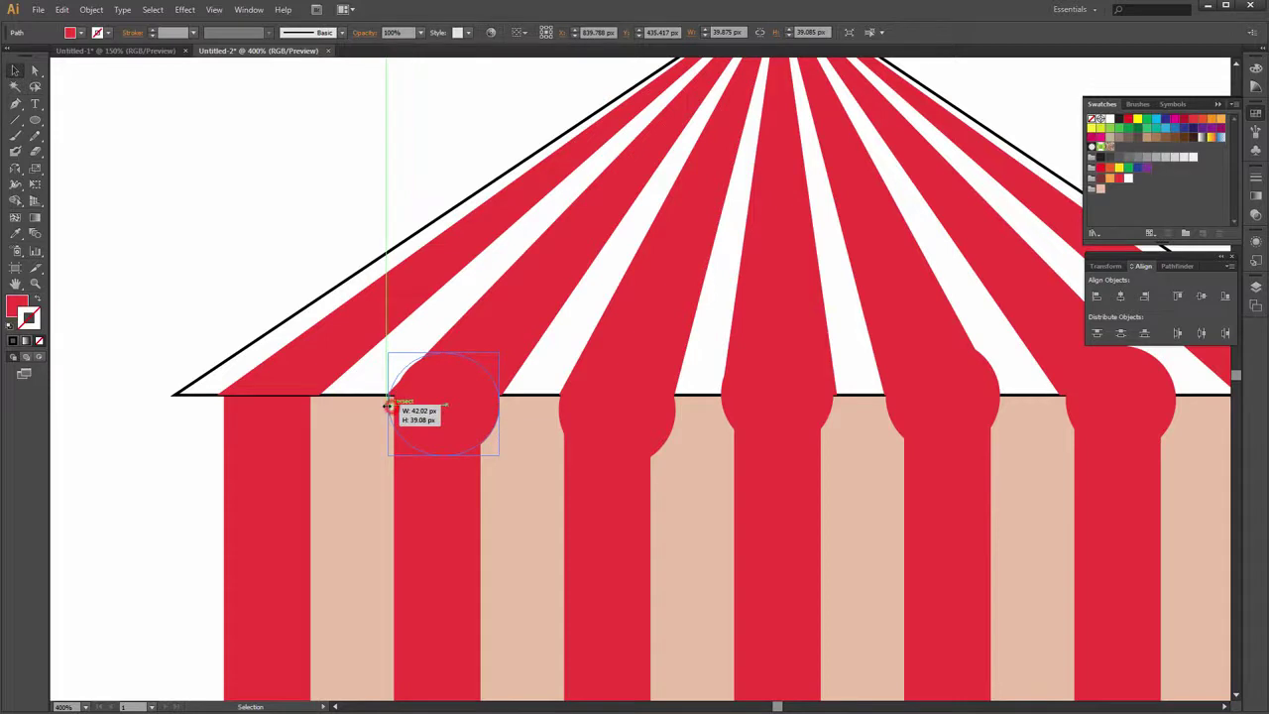
Copy a circle onto the leftmost red stripe and resize it to about 40 px
click(284, 429)
drag(565, 425, 228, 425)
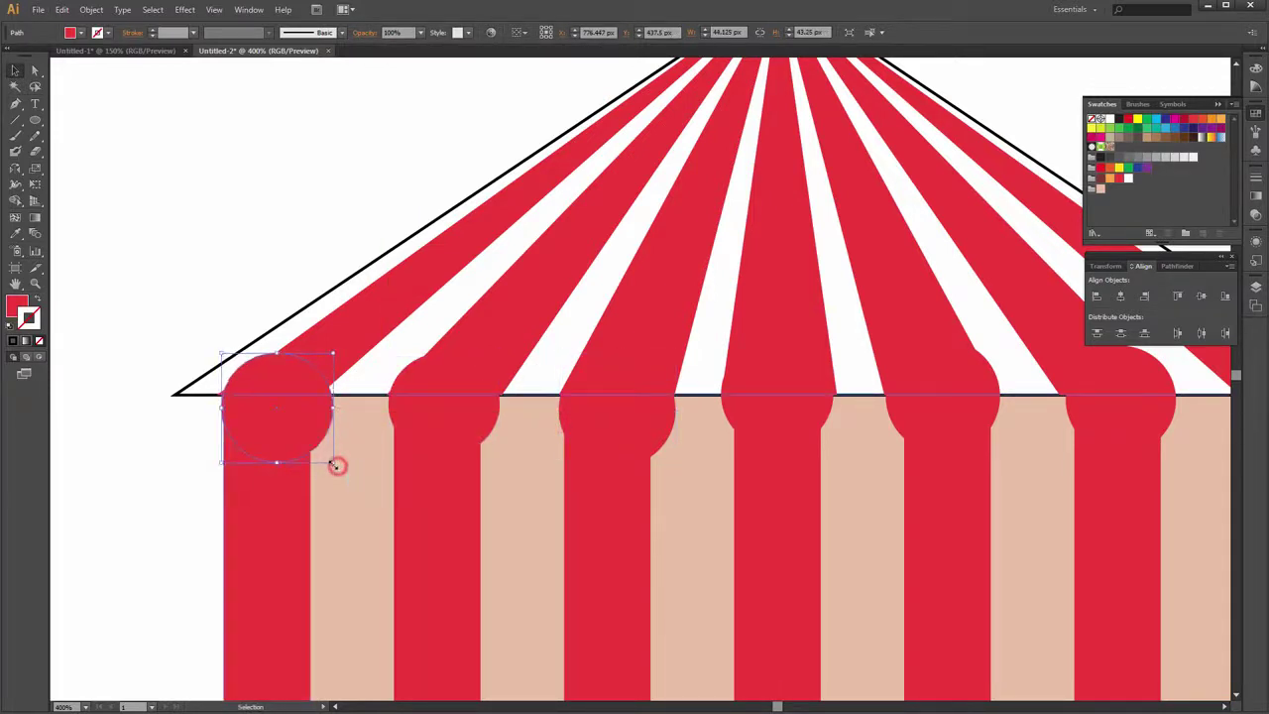
drag(338, 353, 321, 354)
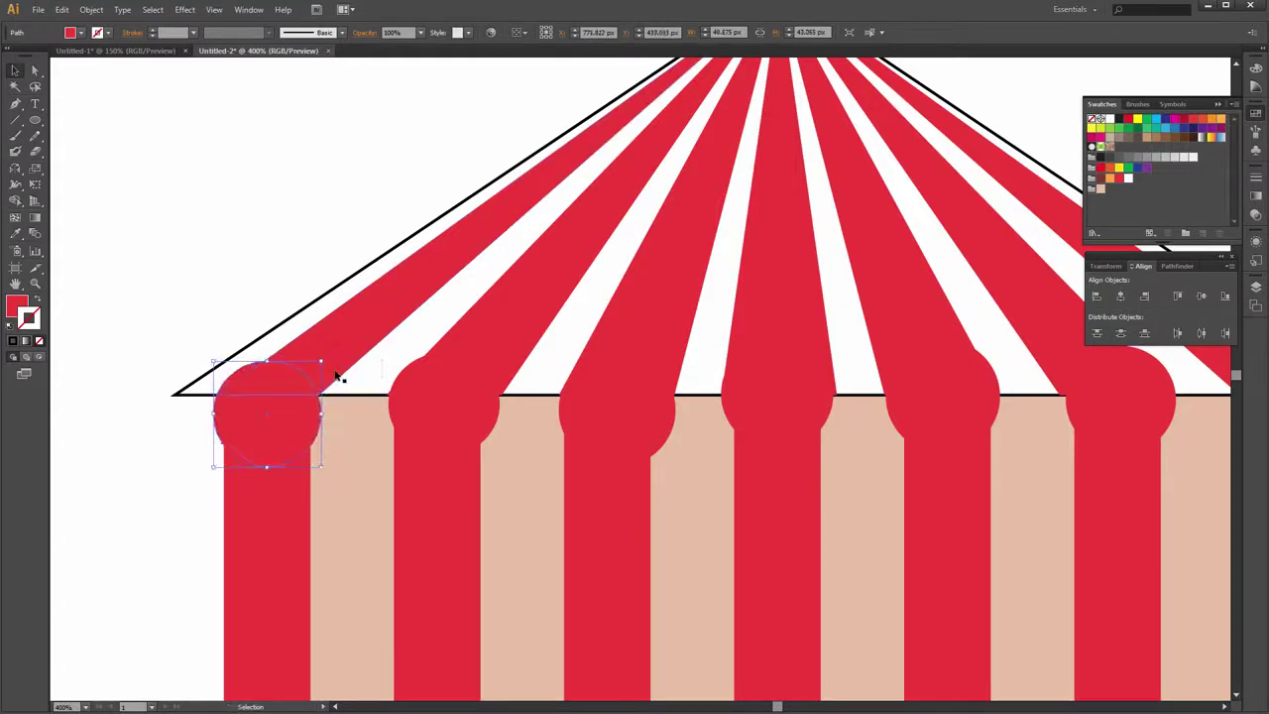
click(445, 421)
click(639, 427)
Bottom-align all the roof-edge circles and nudge the row up and left
shift+click(278, 402)
shift+click(400, 400)
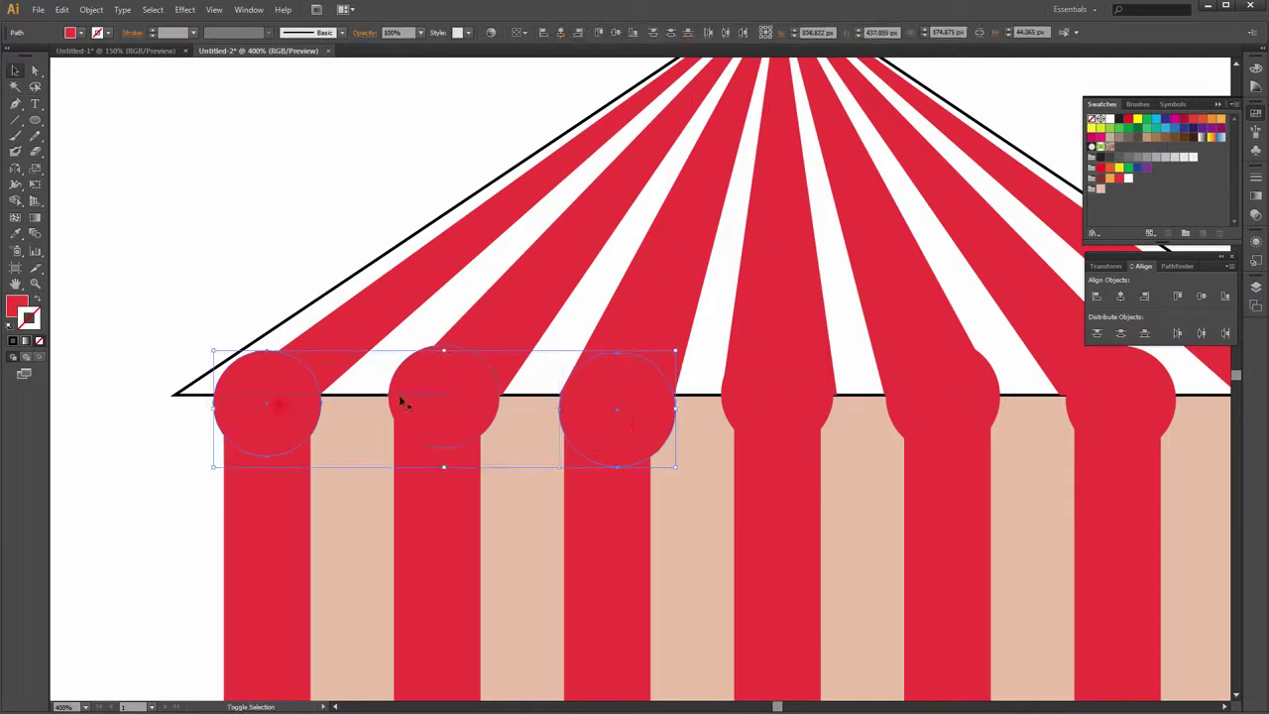
shift+click(776, 397)
shift+click(937, 407)
shift+click(1153, 407)
scroll(1150, 406, right, 3)
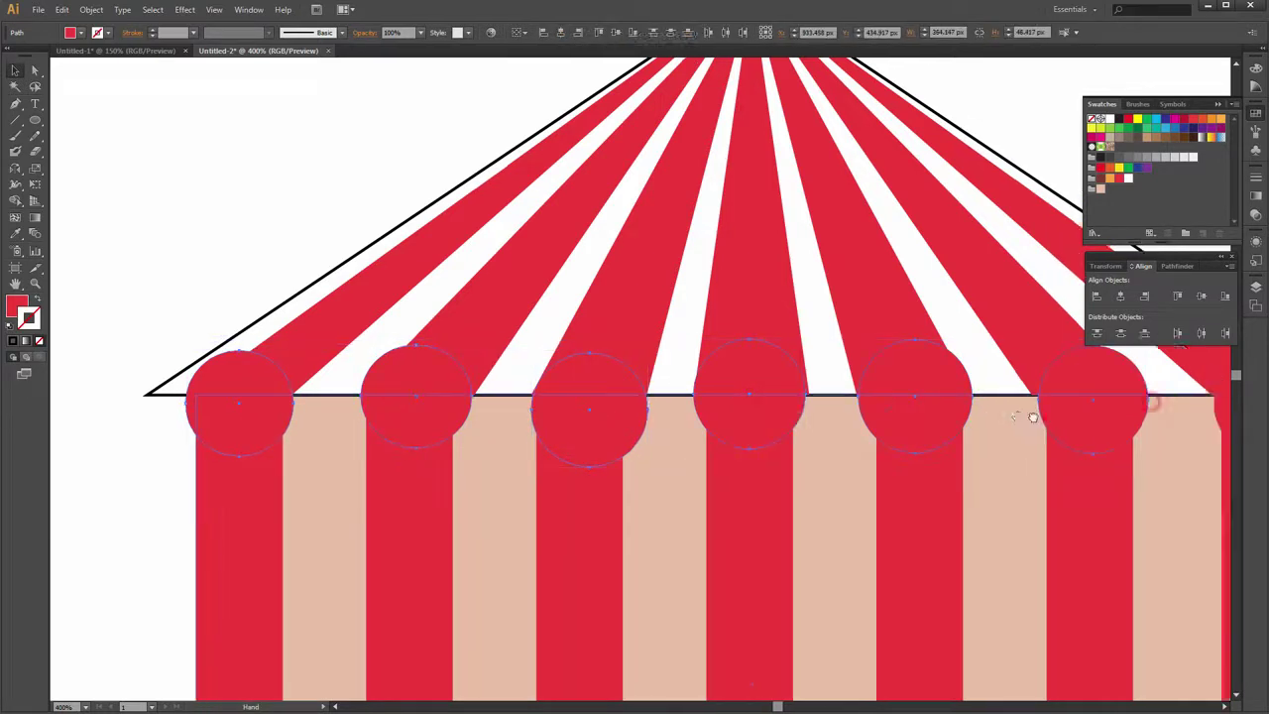
scroll(1150, 406, right, 3)
shift+click(1103, 404)
click(1225, 296)
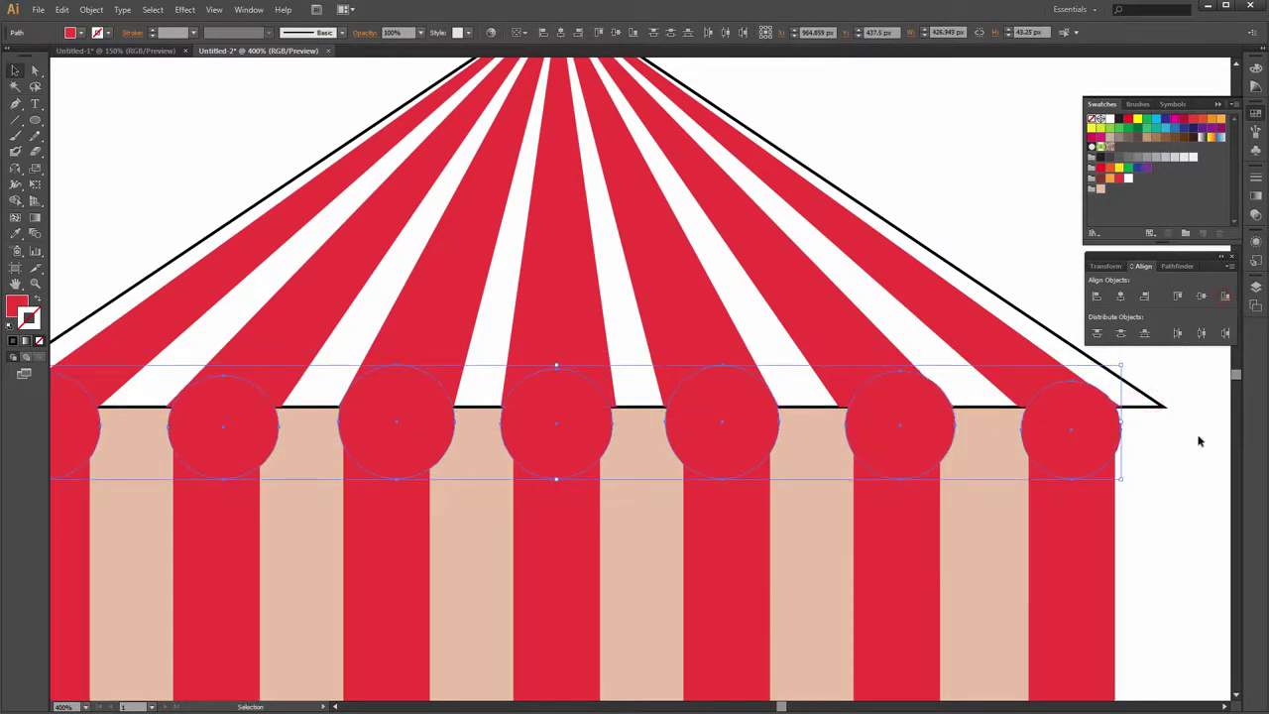
key(Up)
key(Up)
key(Up)
key(Left)
key(Left)
key(Left)
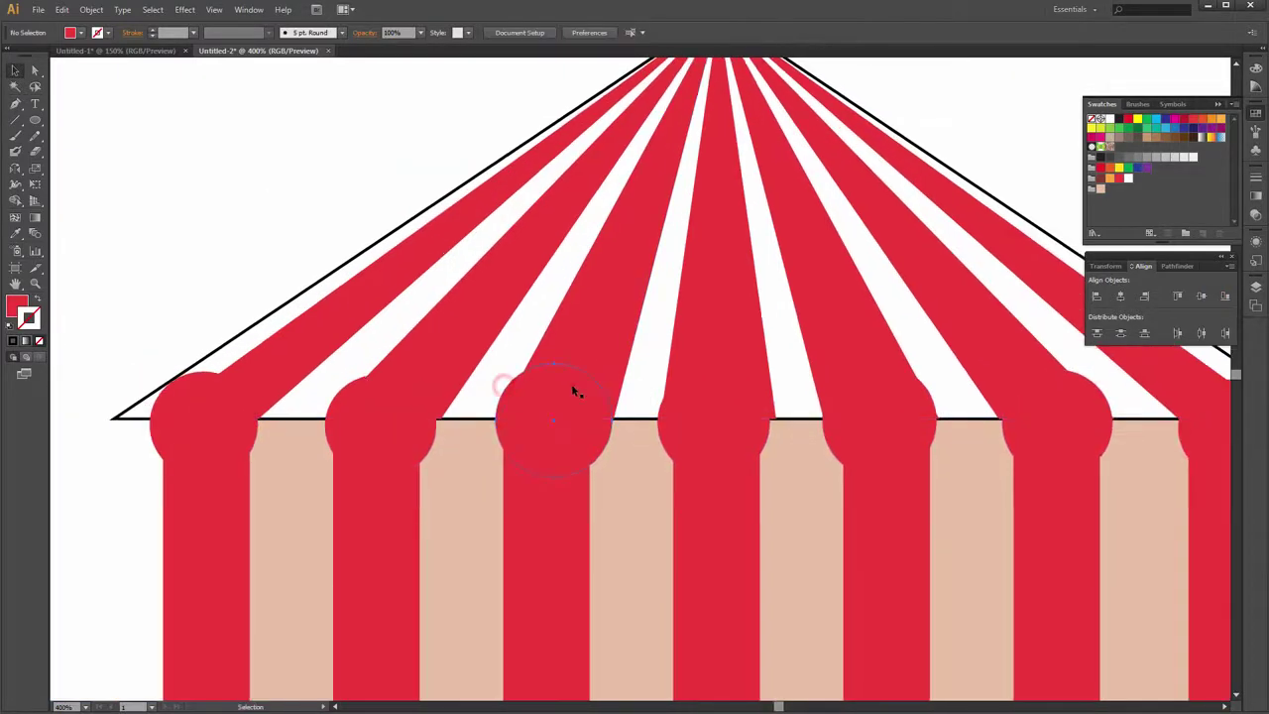
Add a circle on the middle stripe, copy it to the second stripe, and refit the leftmost circle
drag(503, 371, 613, 478)
drag(496, 365, 504, 371)
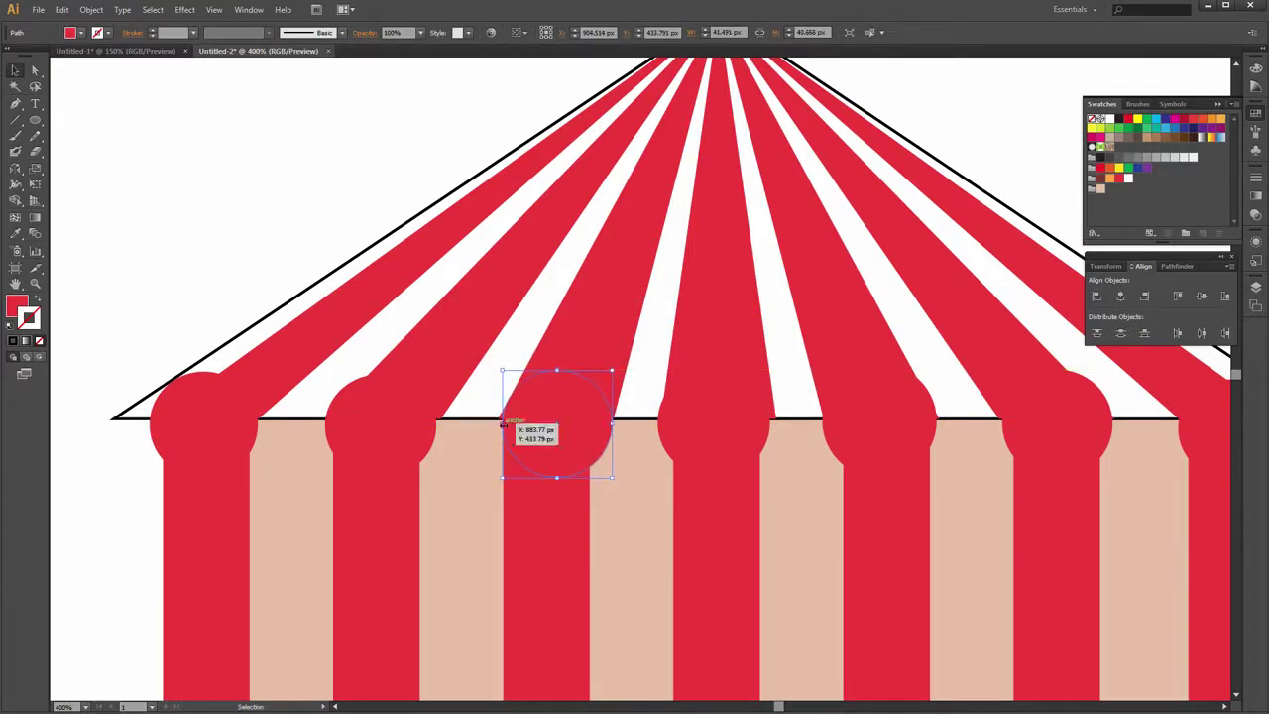
mouse_move(506, 425)
mouse_down()
mouse_move(412, 432)
mouse_move(423, 426)
mouse_up()
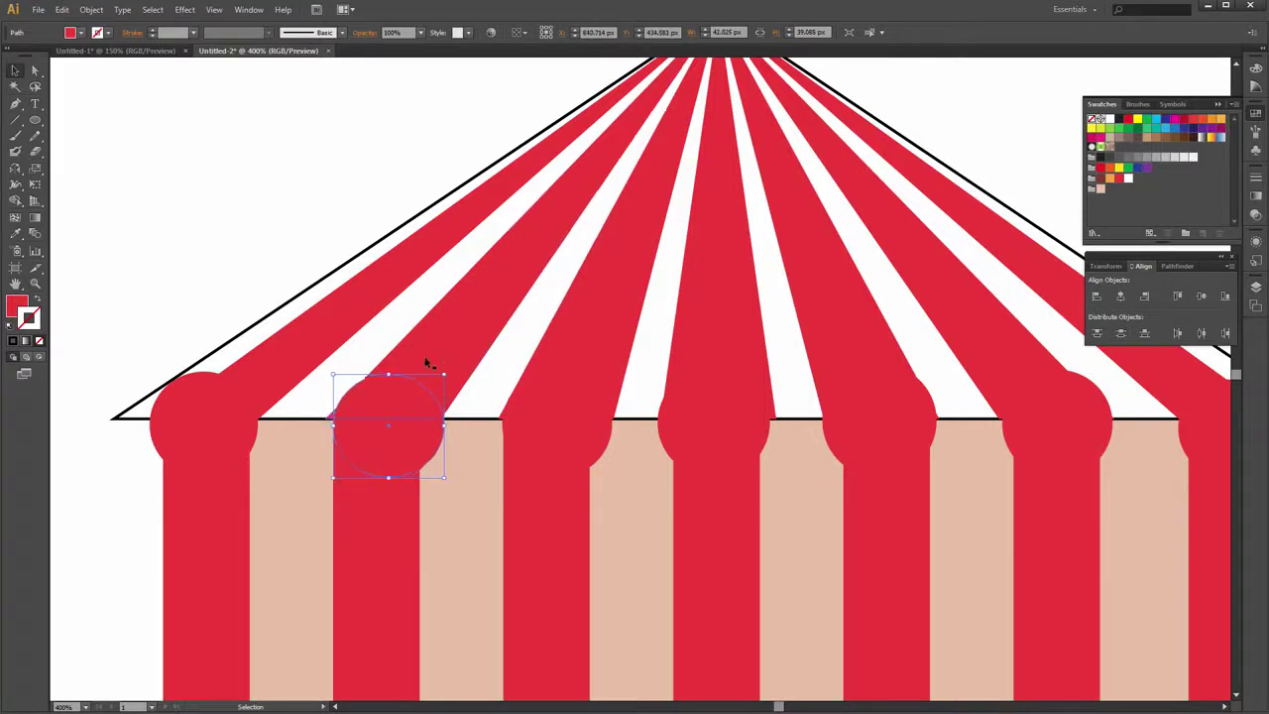
key(Left)
key(Left)
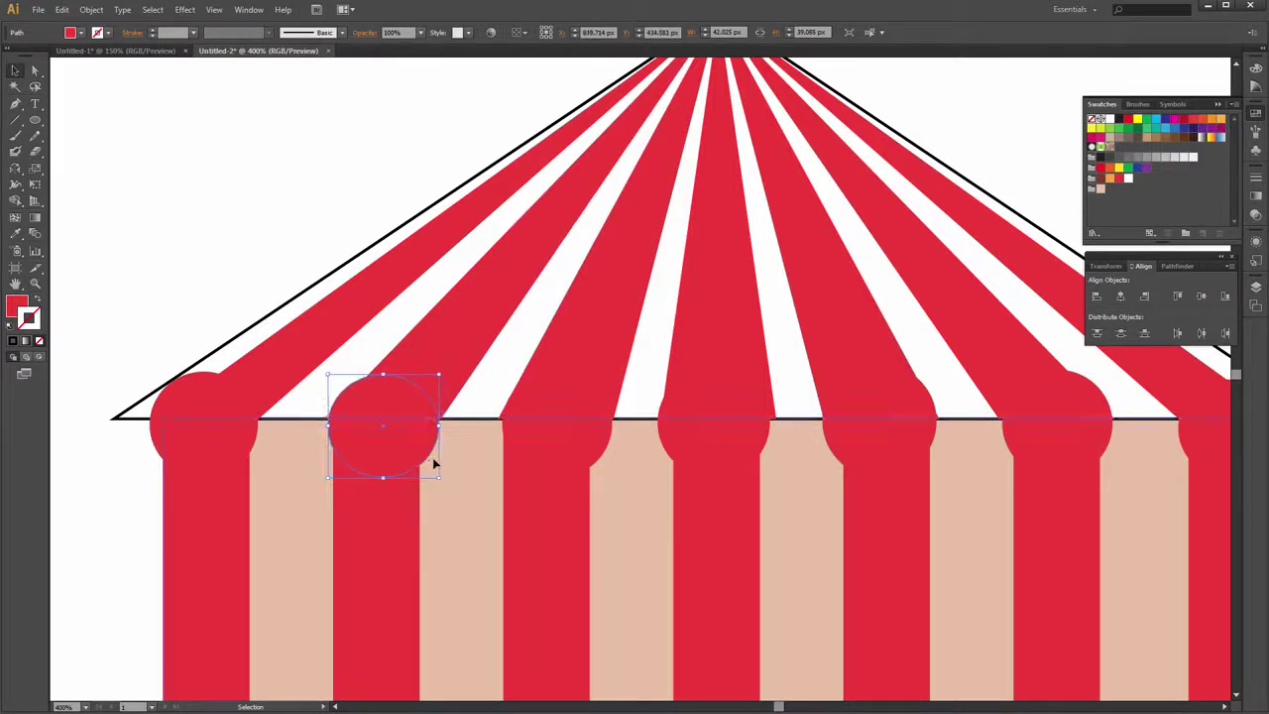
click(208, 403)
key(Right)
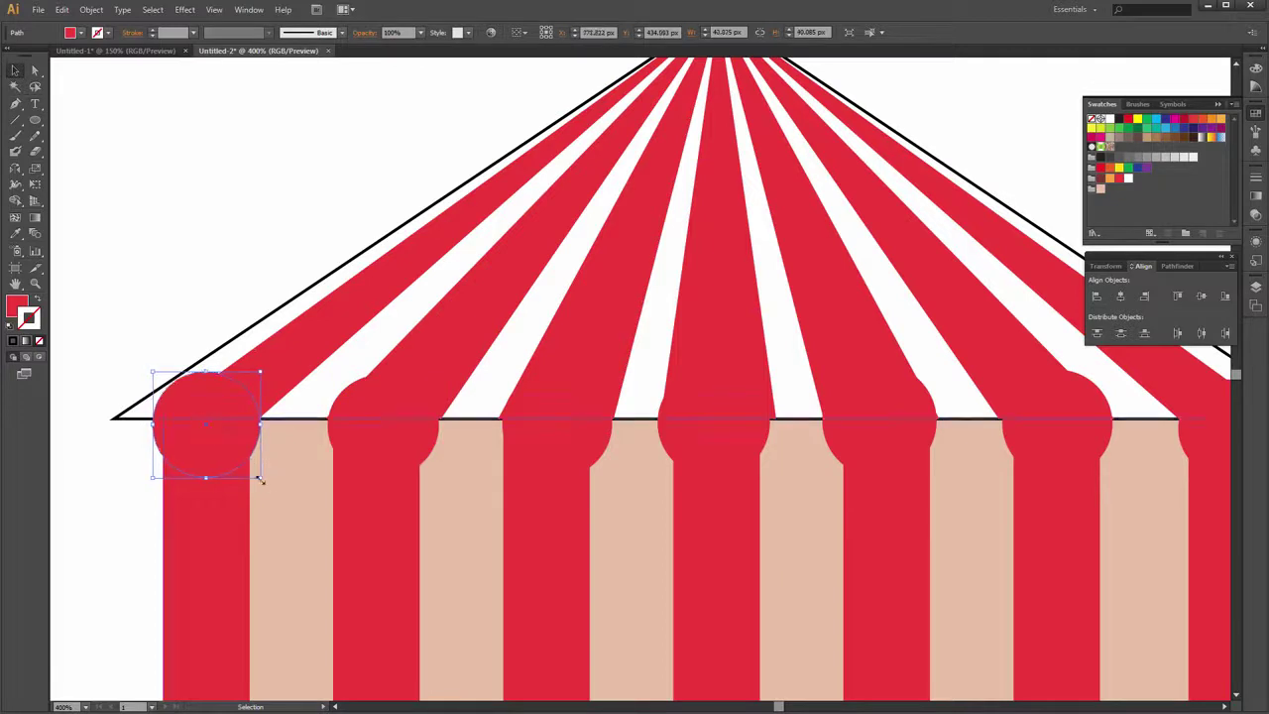
drag(150, 371, 164, 381)
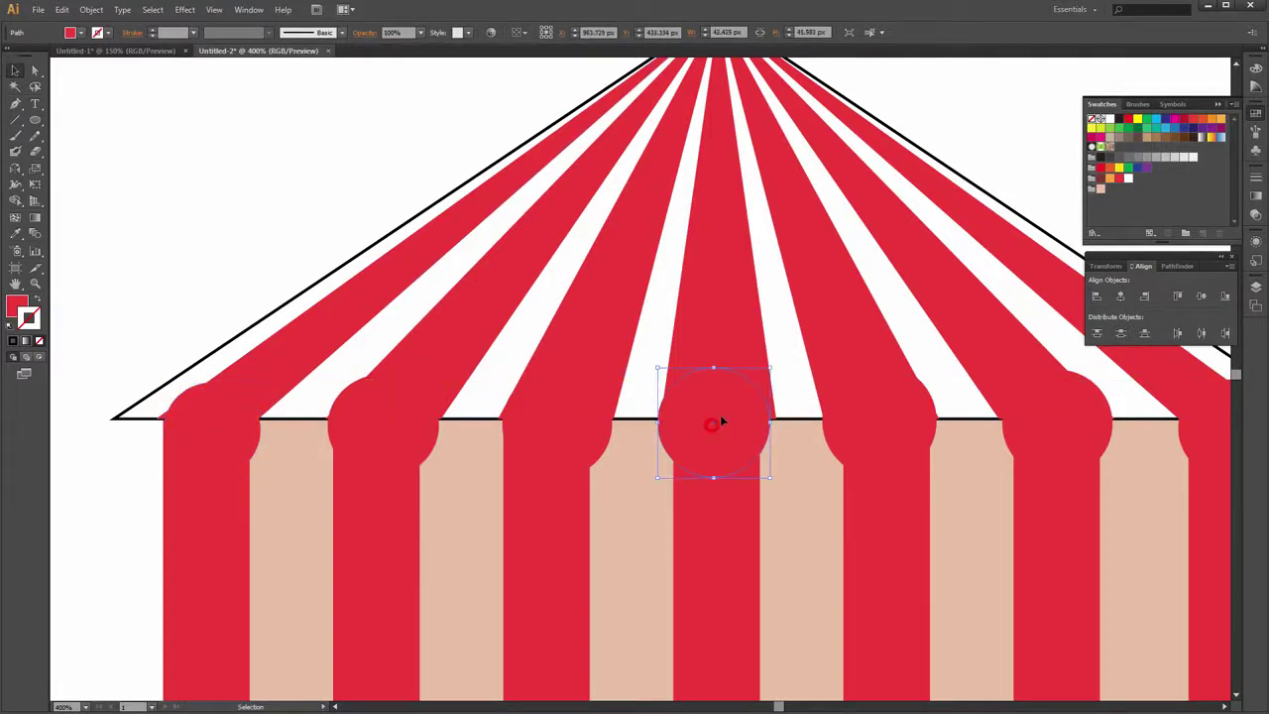
Copy a circle onto the right-hand stripes and shrink the second-to-last to match the others
drag(720, 415, 723, 425)
drag(817, 410, 699, 395)
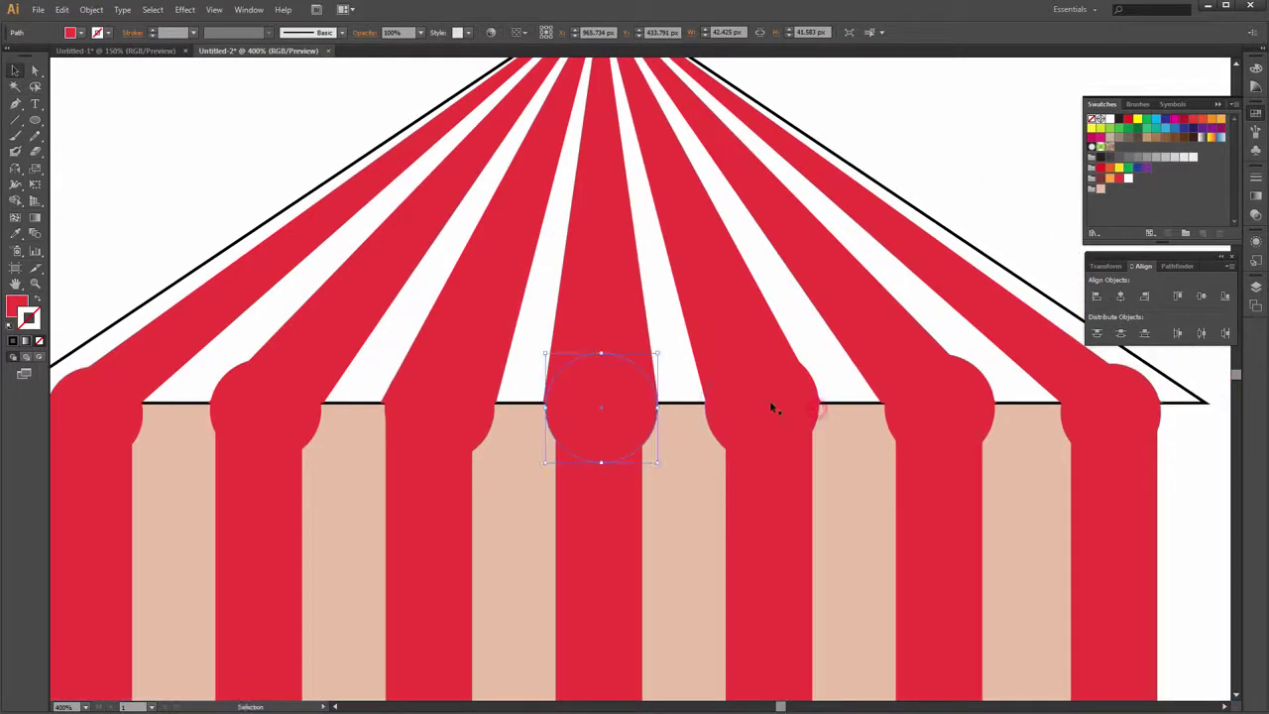
drag(614, 412, 948, 413)
click(1161, 429)
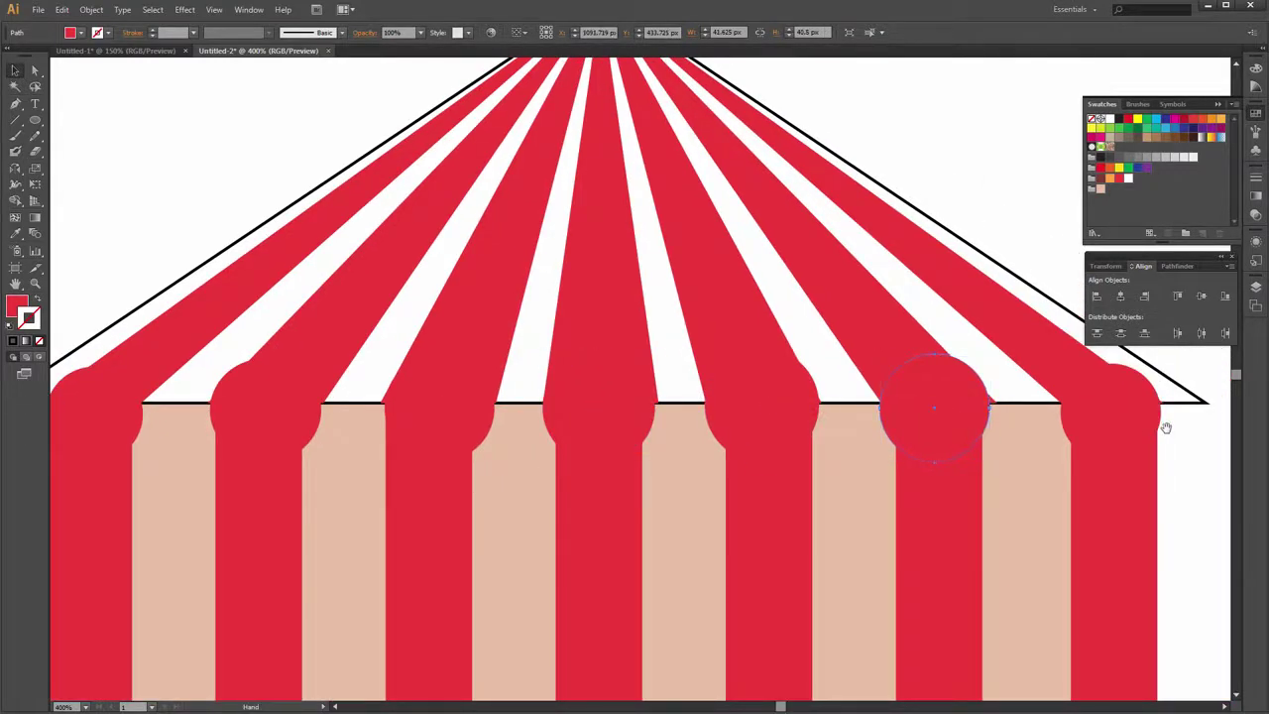
scroll(1162, 430, right, 2)
key(ctrl+z)
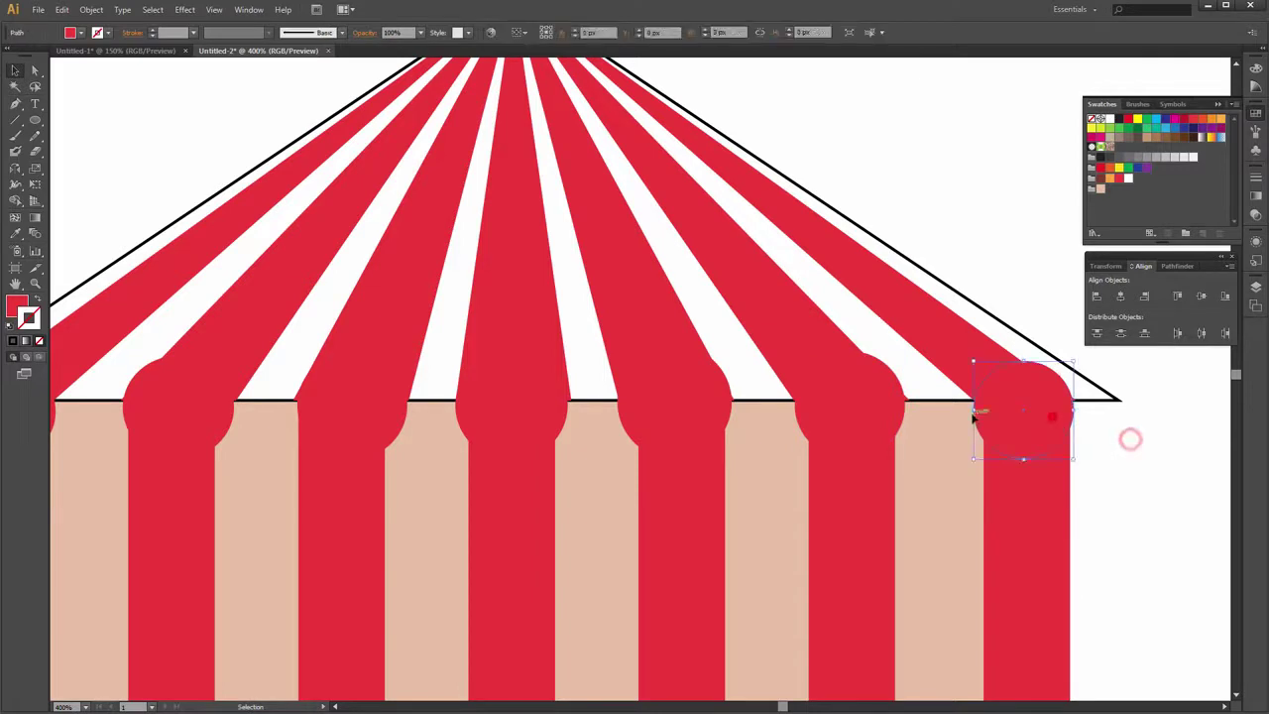
scroll(1128, 440, left, 2)
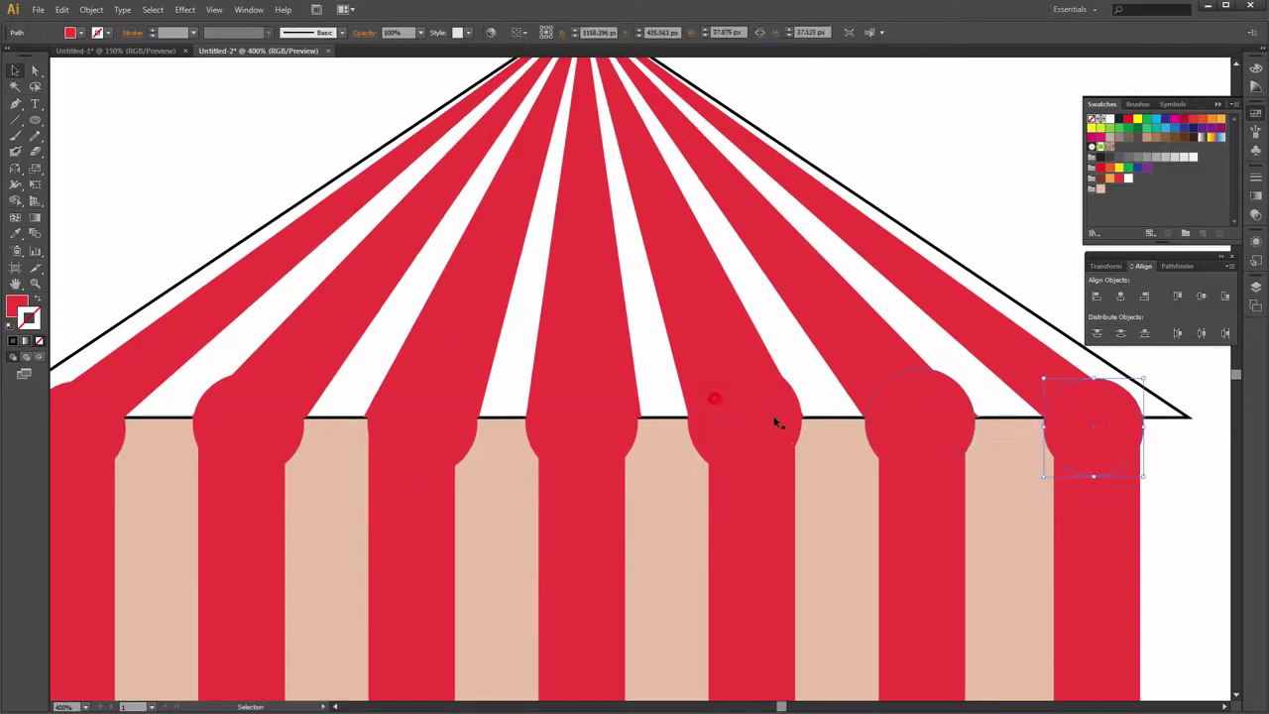
click(938, 400)
drag(977, 367, 969, 372)
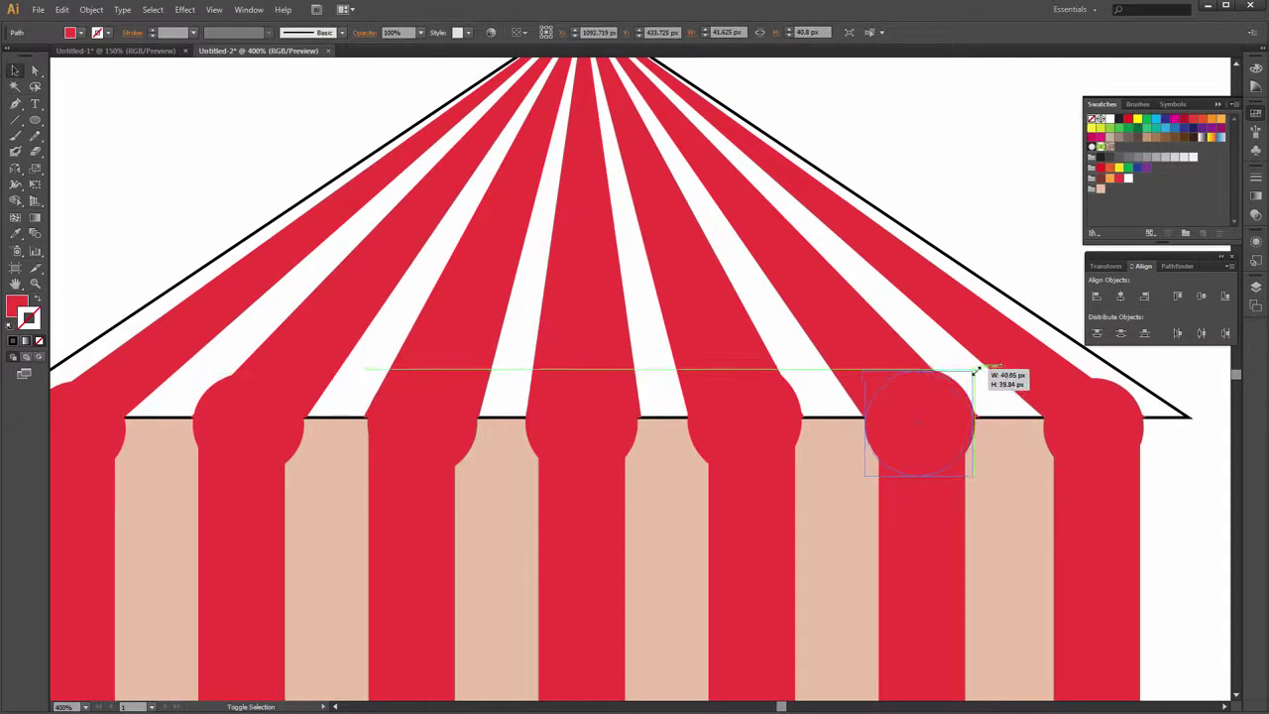
click(1170, 511)
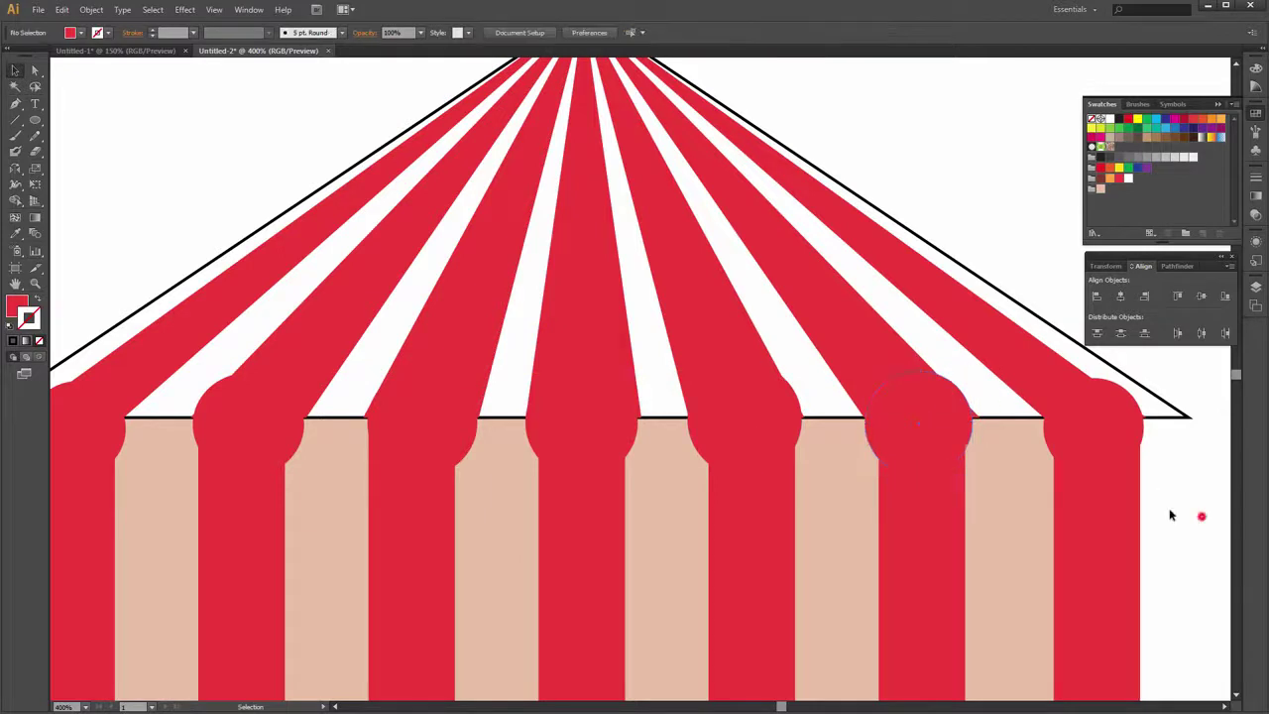
scroll(1200, 516, down, 1)
scroll(1079, 464, down, 1)
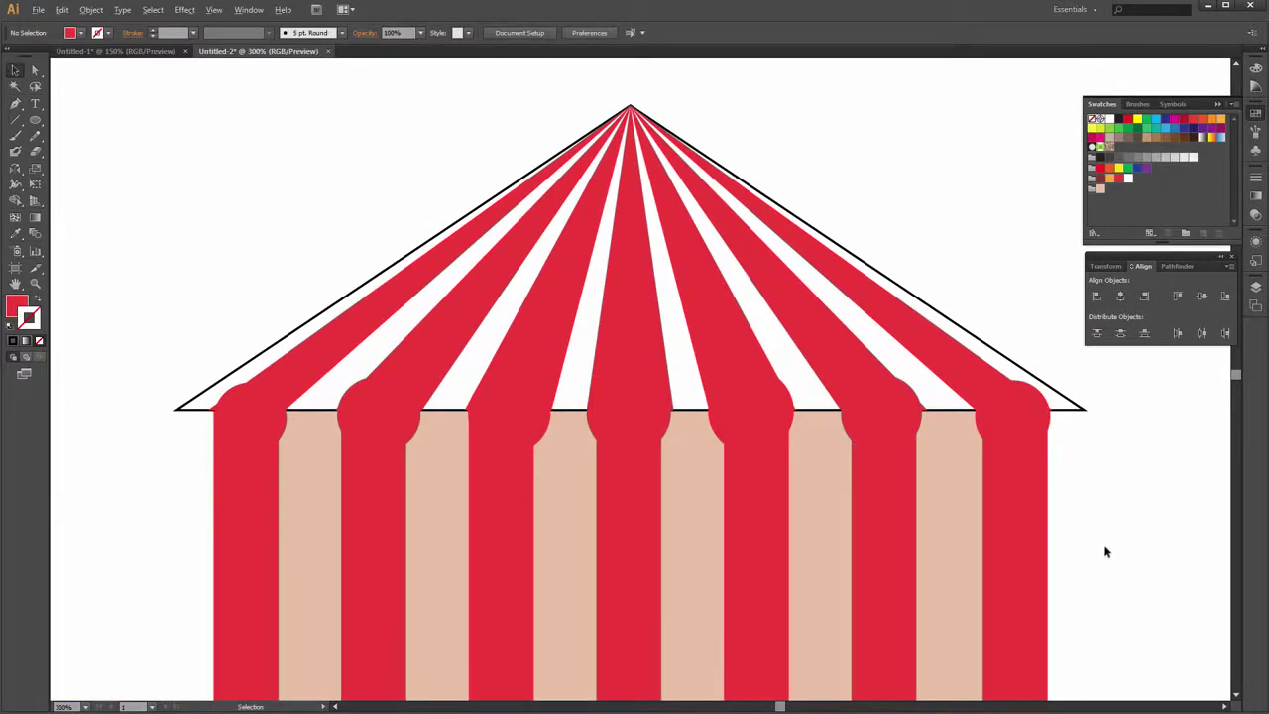
Merge the middle red circle's lower half into its stripe with Shape Builder
scroll(1086, 528, up, 1)
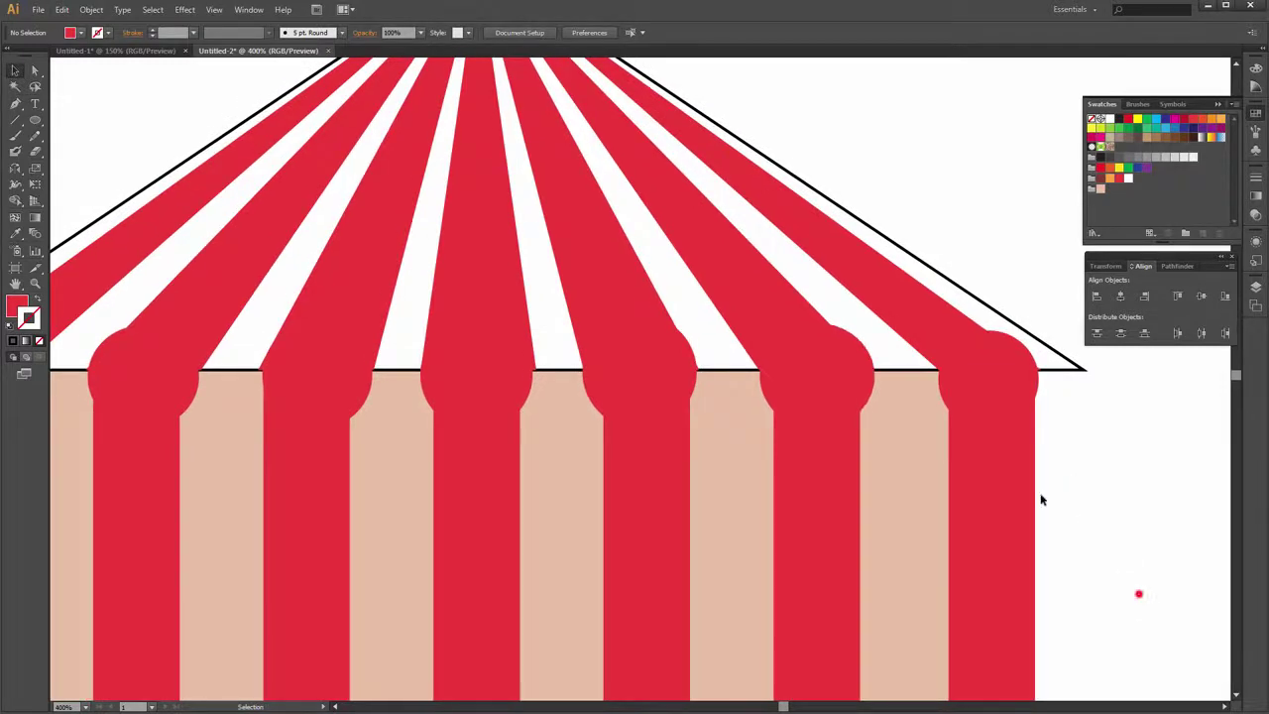
click(759, 303)
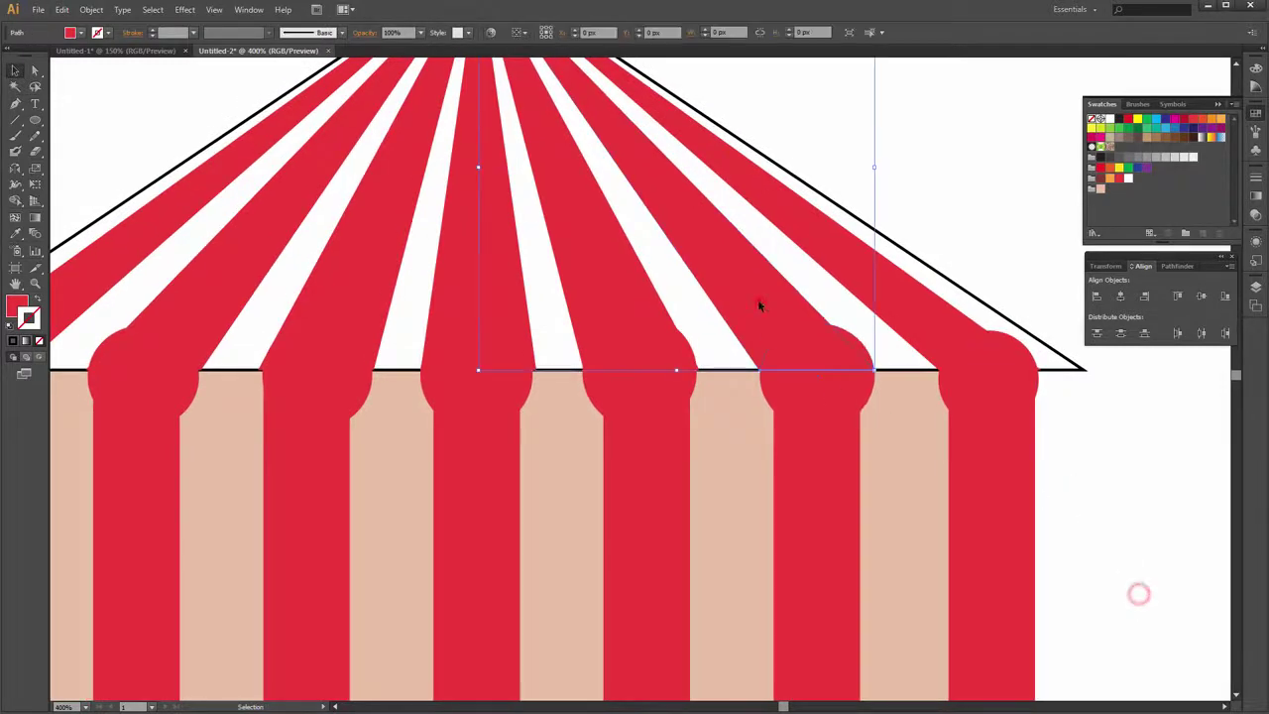
click(881, 433)
click(838, 355)
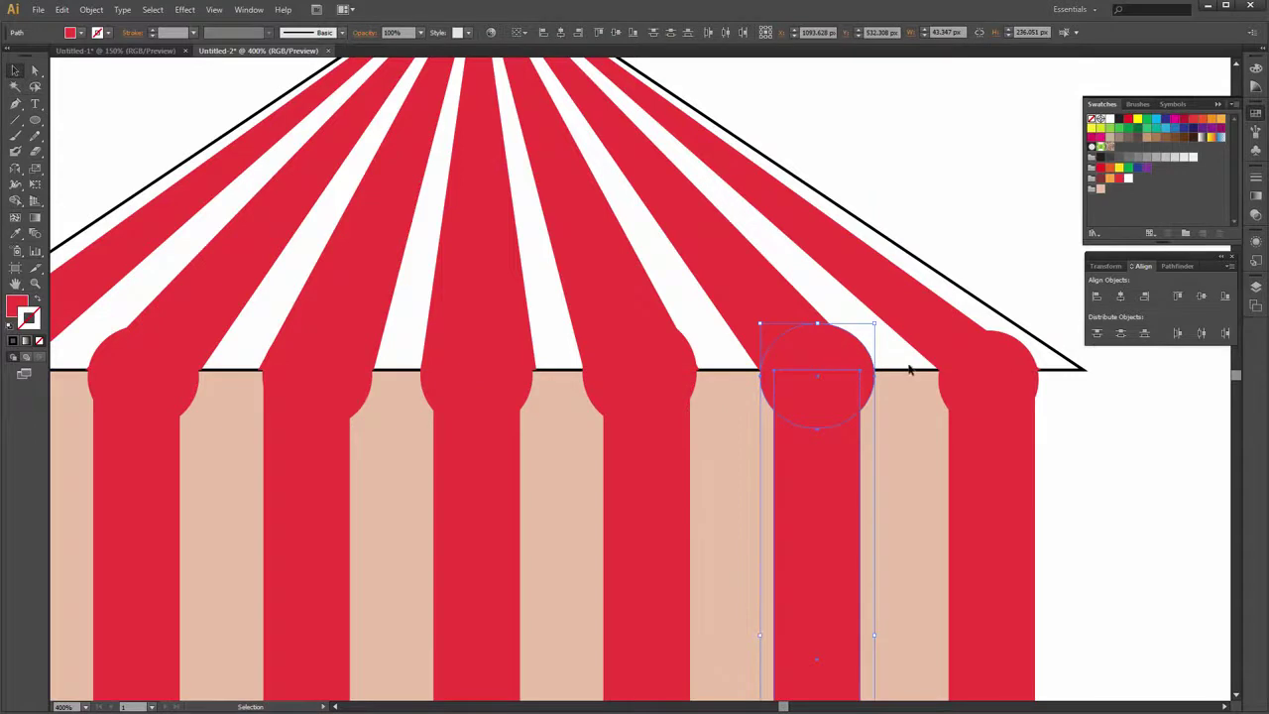
alt+scroll(870, 382, up, 1)
click(1222, 477)
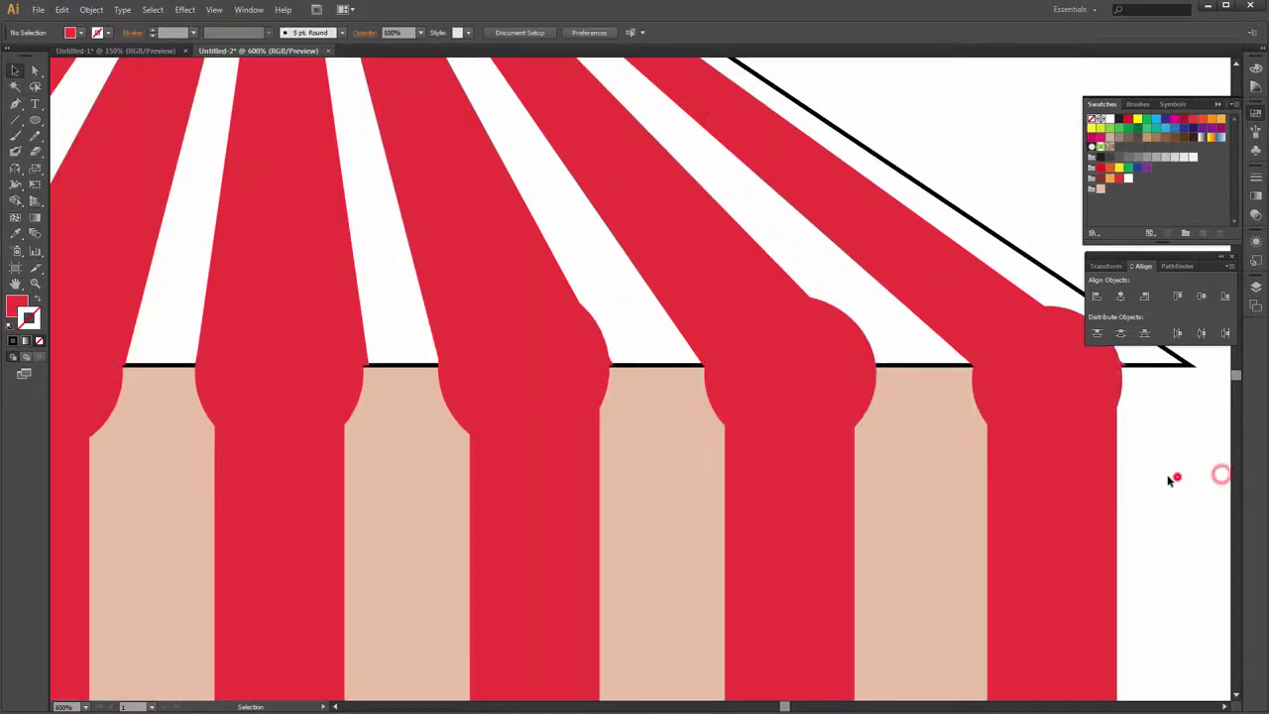
click(972, 477)
shift+click(838, 340)
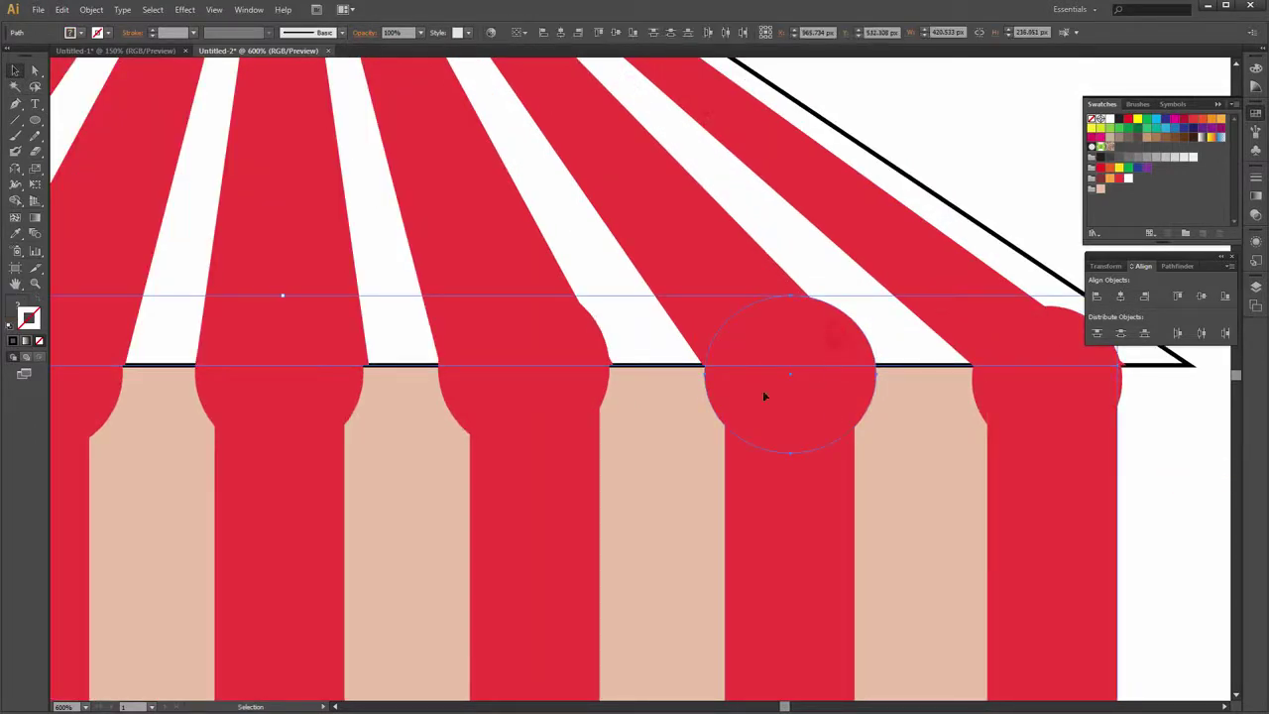
click(15, 201)
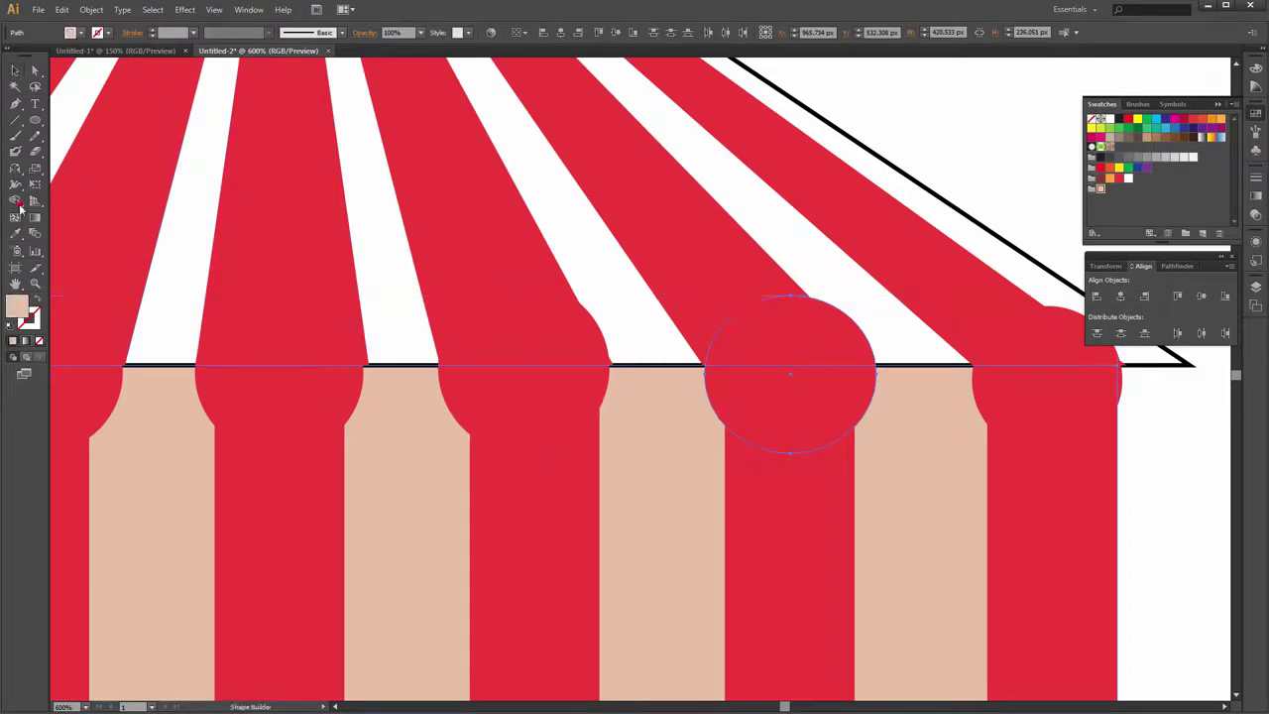
drag(805, 343, 902, 351)
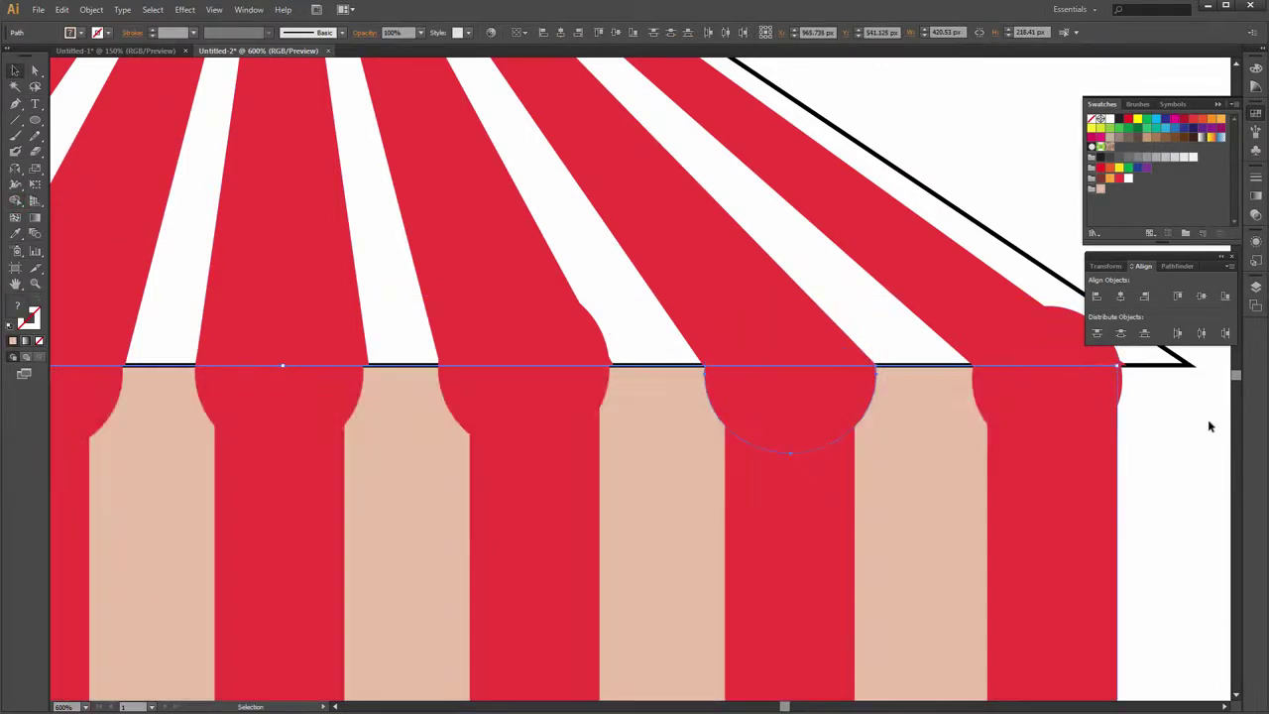
key(v)
Merge the remaining circles into their red stripes with Shape Builder, then zoom out
click(1060, 346)
shift+click(1052, 493)
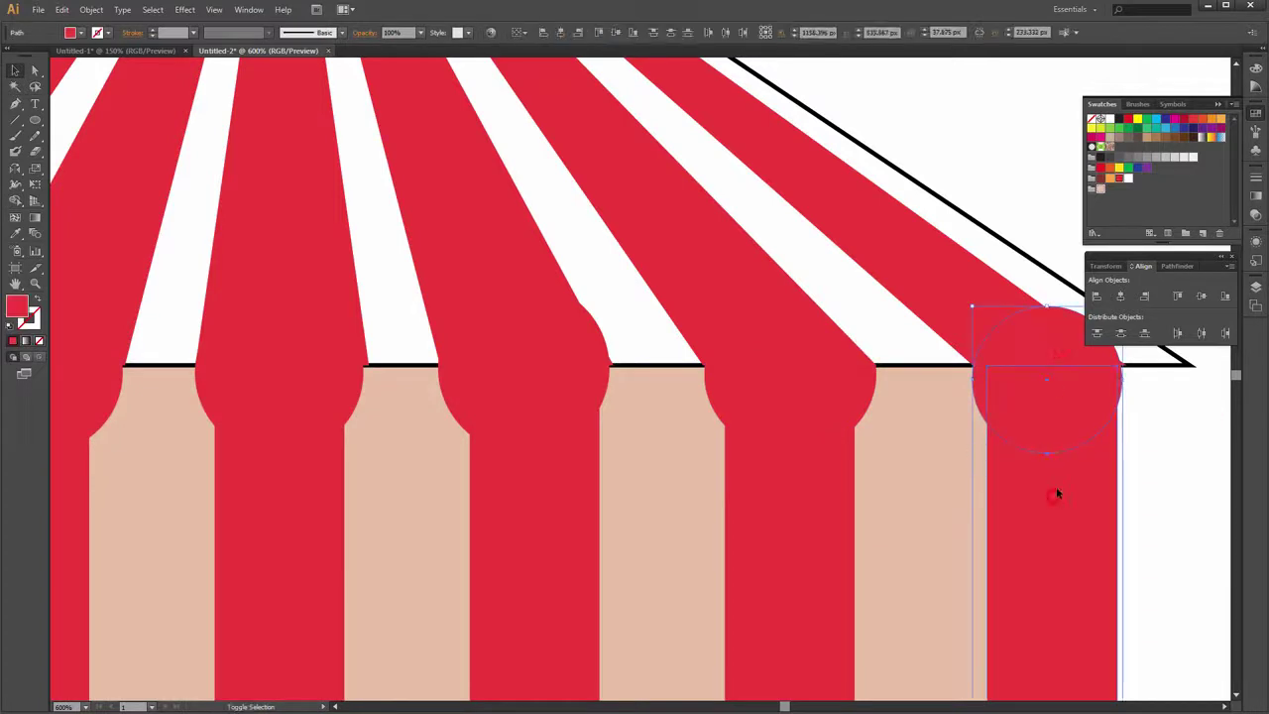
click(1155, 444)
click(885, 449)
click(1049, 346)
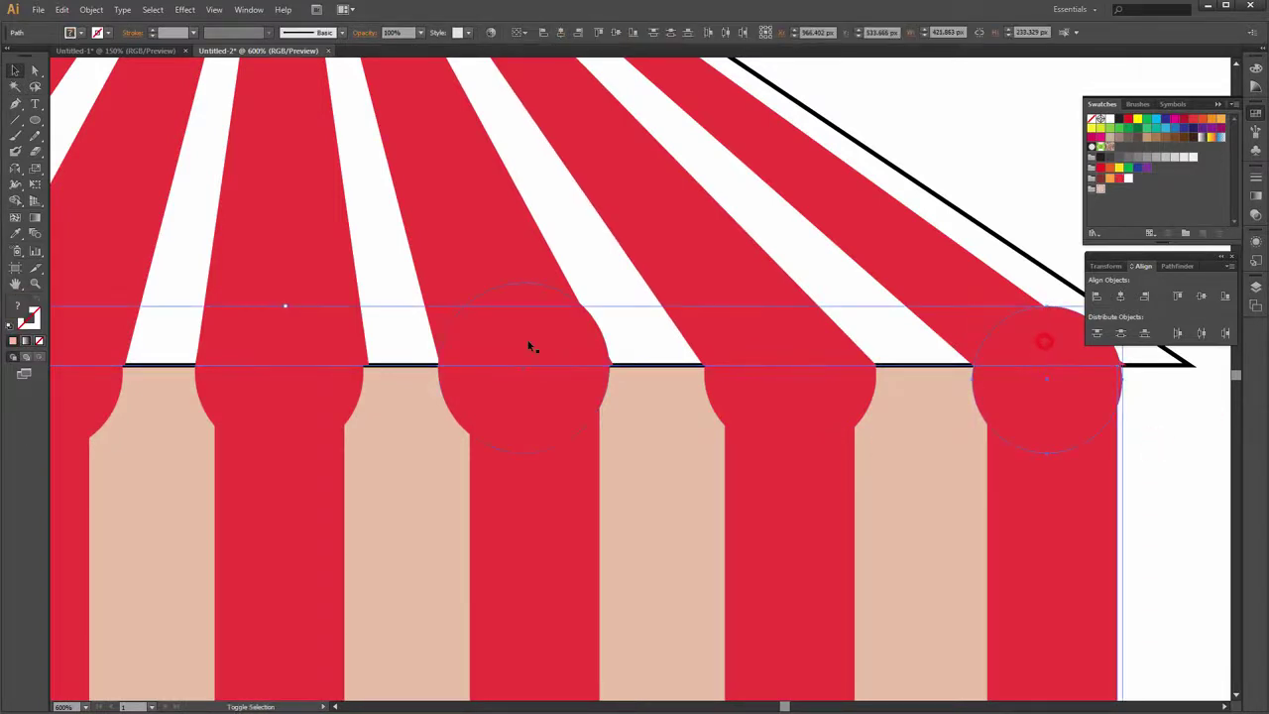
shift+click(526, 343)
shift+click(90, 344)
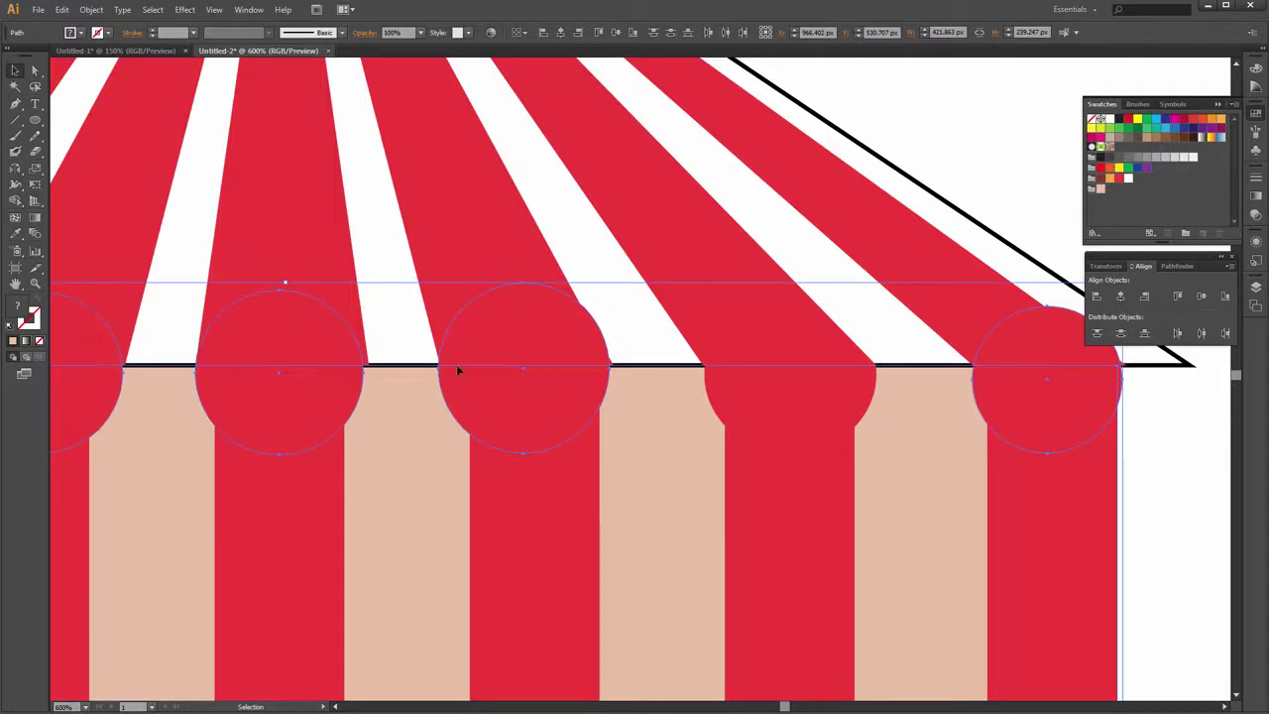
shift+click(312, 327)
drag(13, 206, 61, 202)
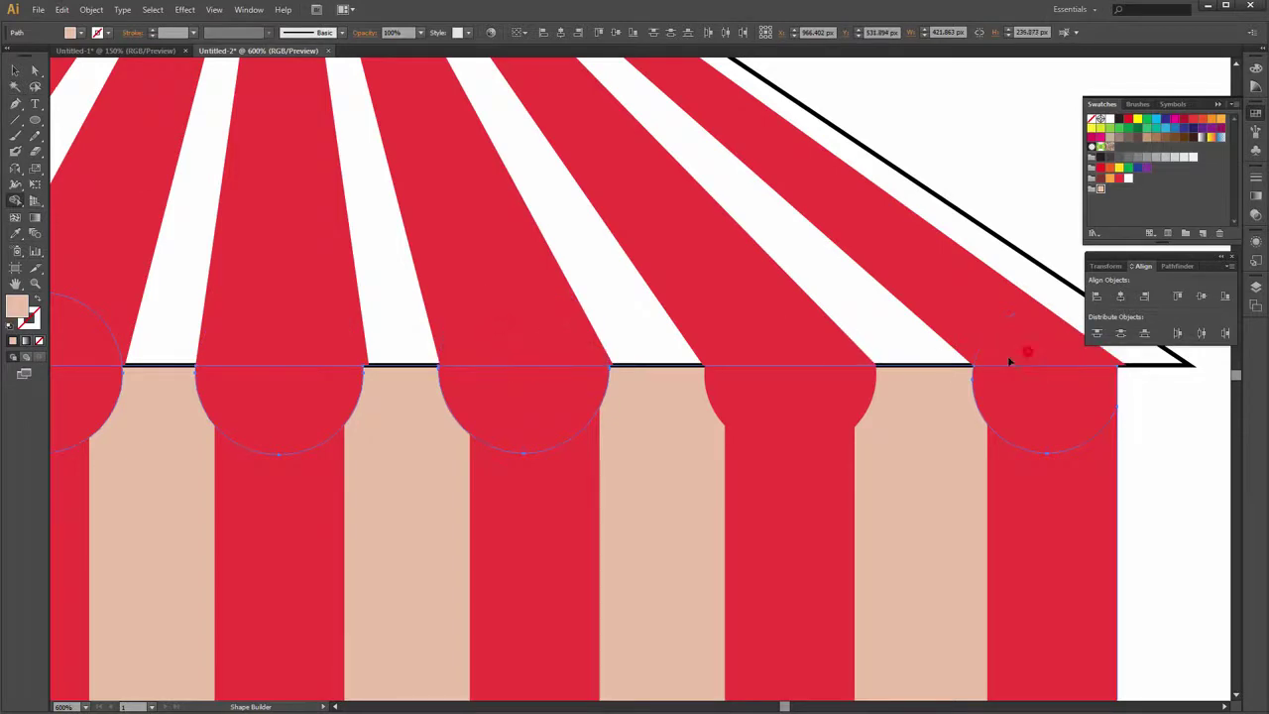
drag(1012, 357, 25, 91)
click(15, 70)
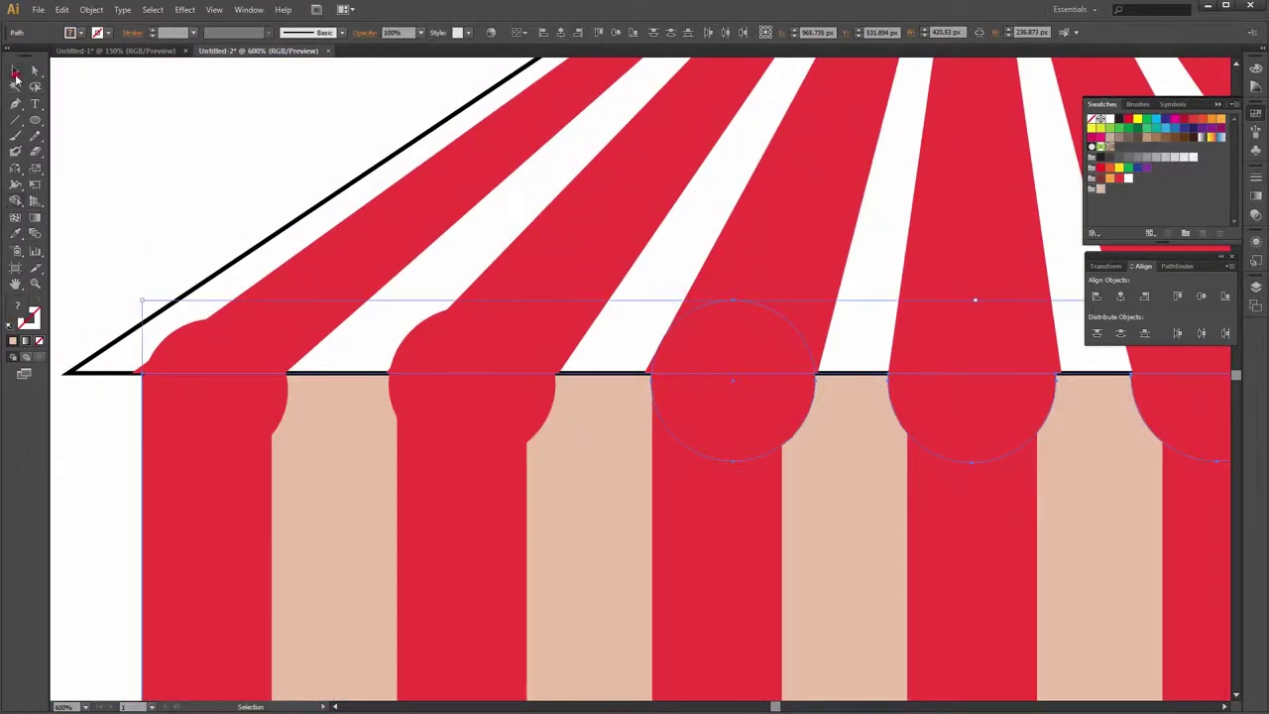
click(119, 102)
key(ctrl+minus)
key(ctrl+minus)
Copy the left-end red circle onto the next stripe and widen it slightly
click(322, 382)
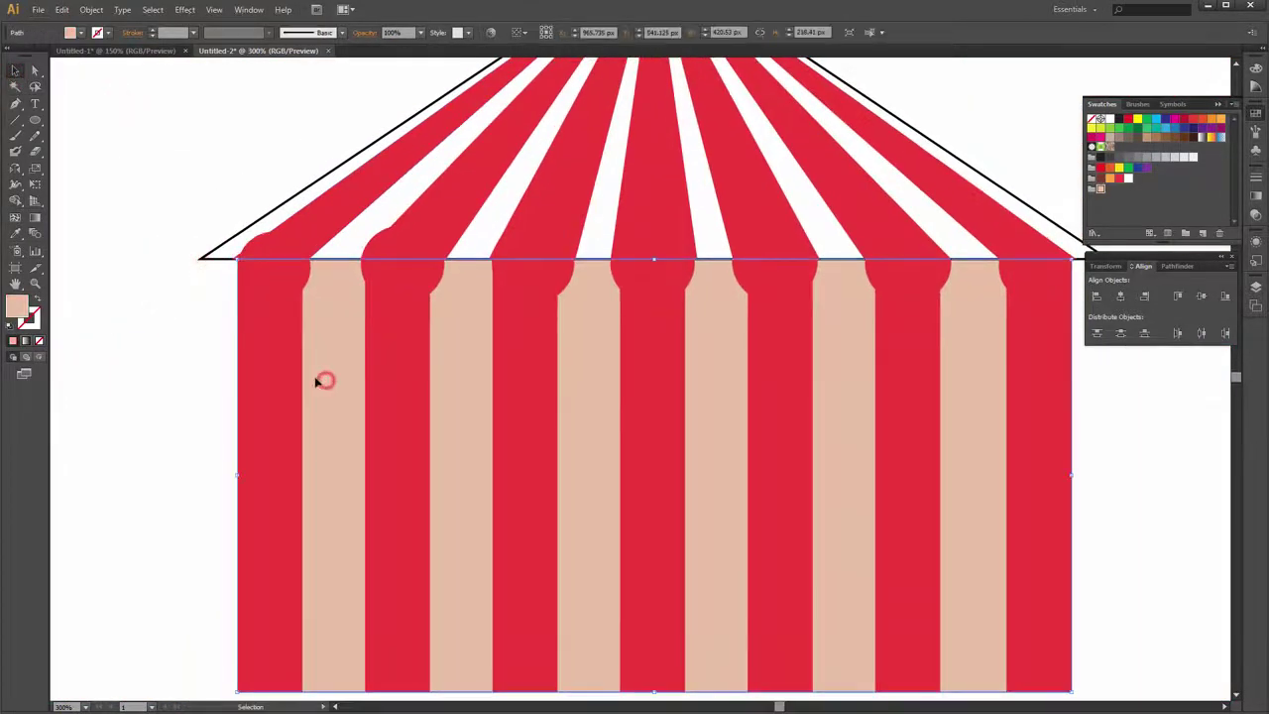
click(181, 337)
click(271, 255)
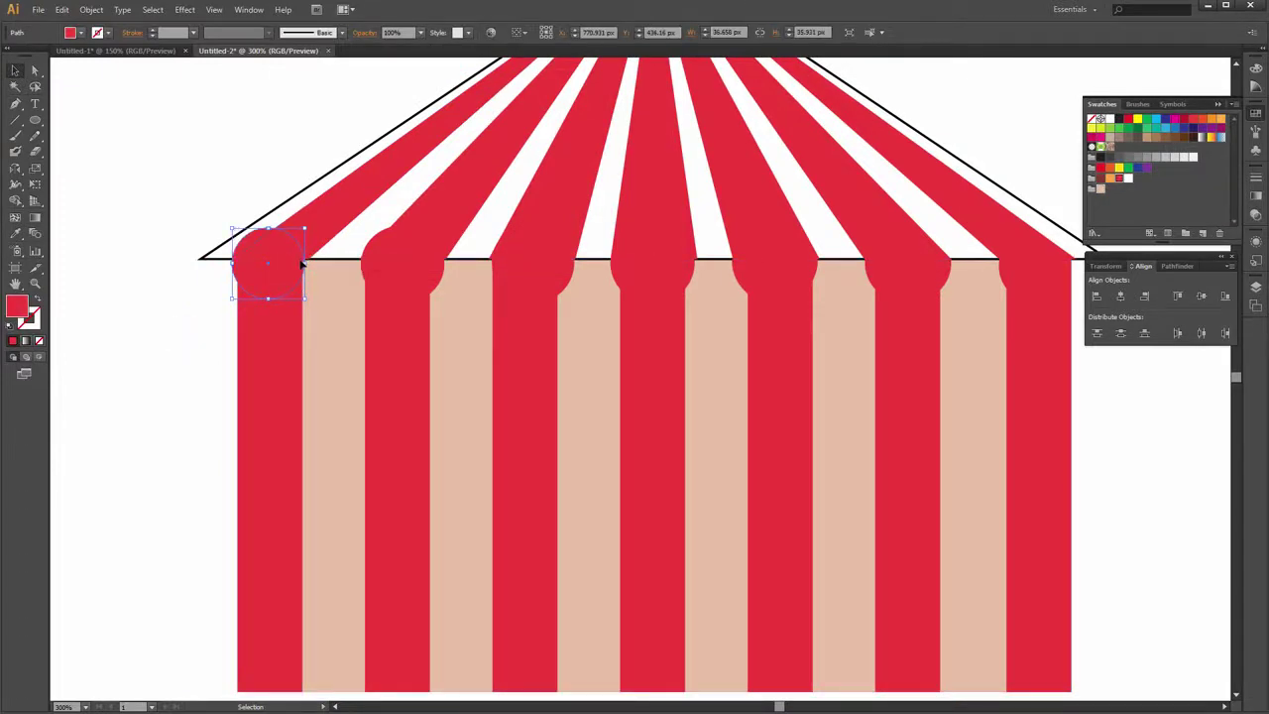
drag(307, 260, 372, 267)
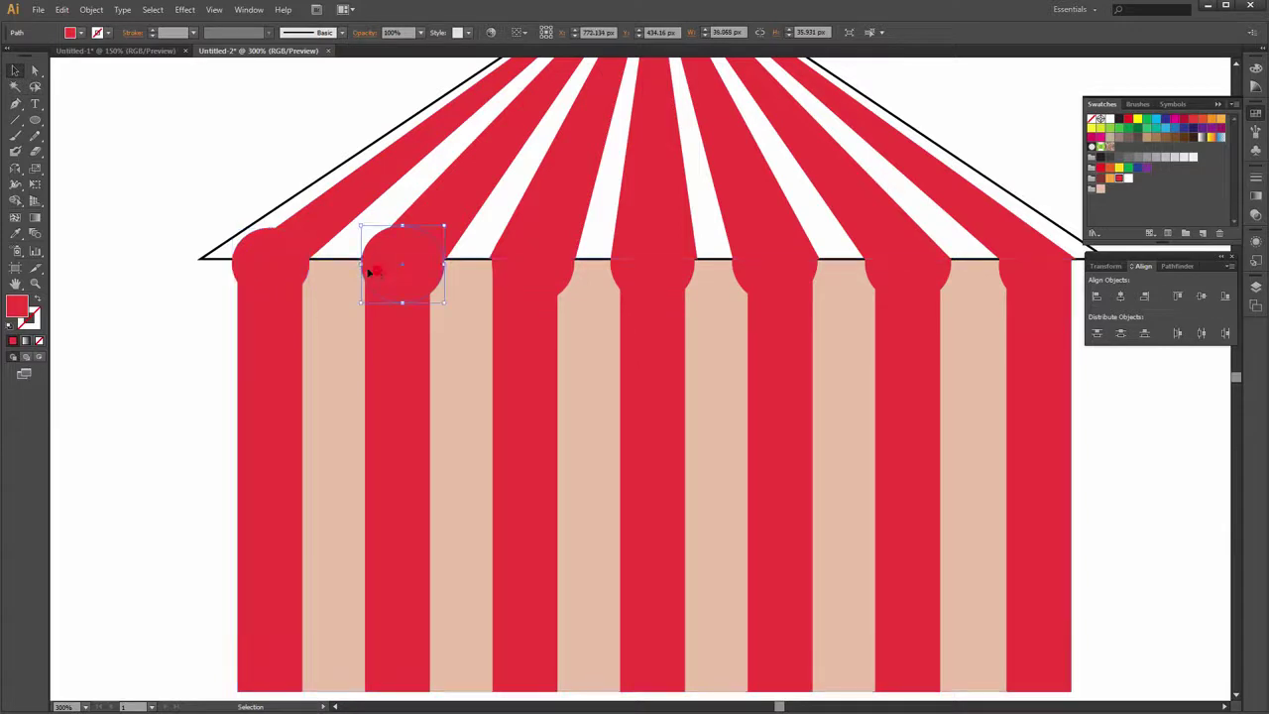
scroll(371, 268, up, 1)
drag(512, 262, 678, 295)
Place a widened circle on the third stripe and squash it into a half-circle below the roof line
drag(774, 260, 777, 260)
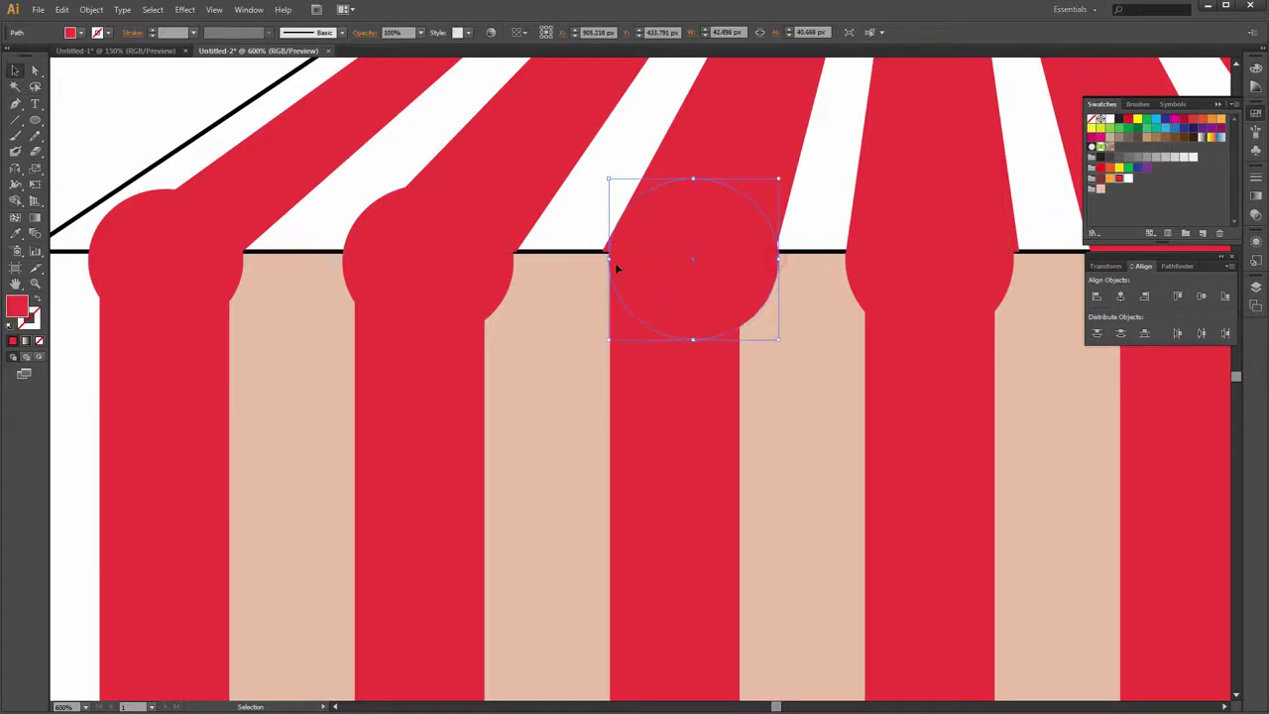
drag(608, 260, 602, 260)
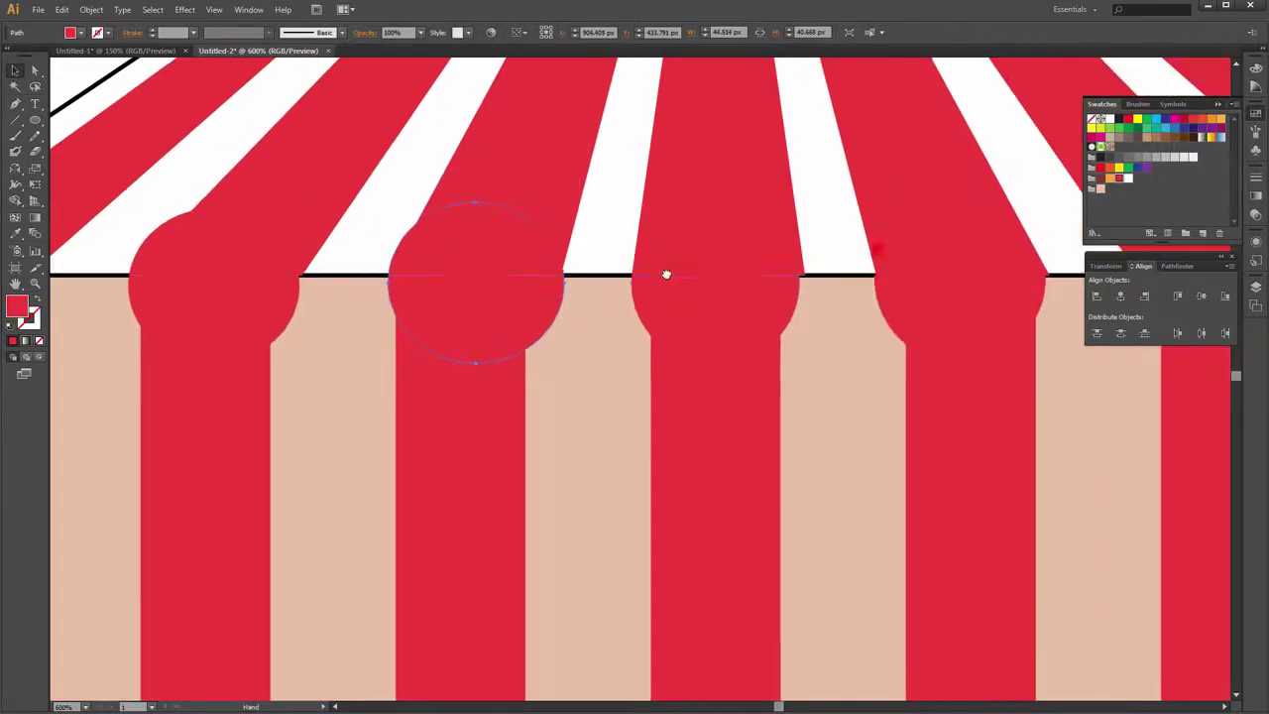
mouse_move(821, 200)
mouse_down()
mouse_move(804, 320)
mouse_move(778, 312)
mouse_up()
key(Right)
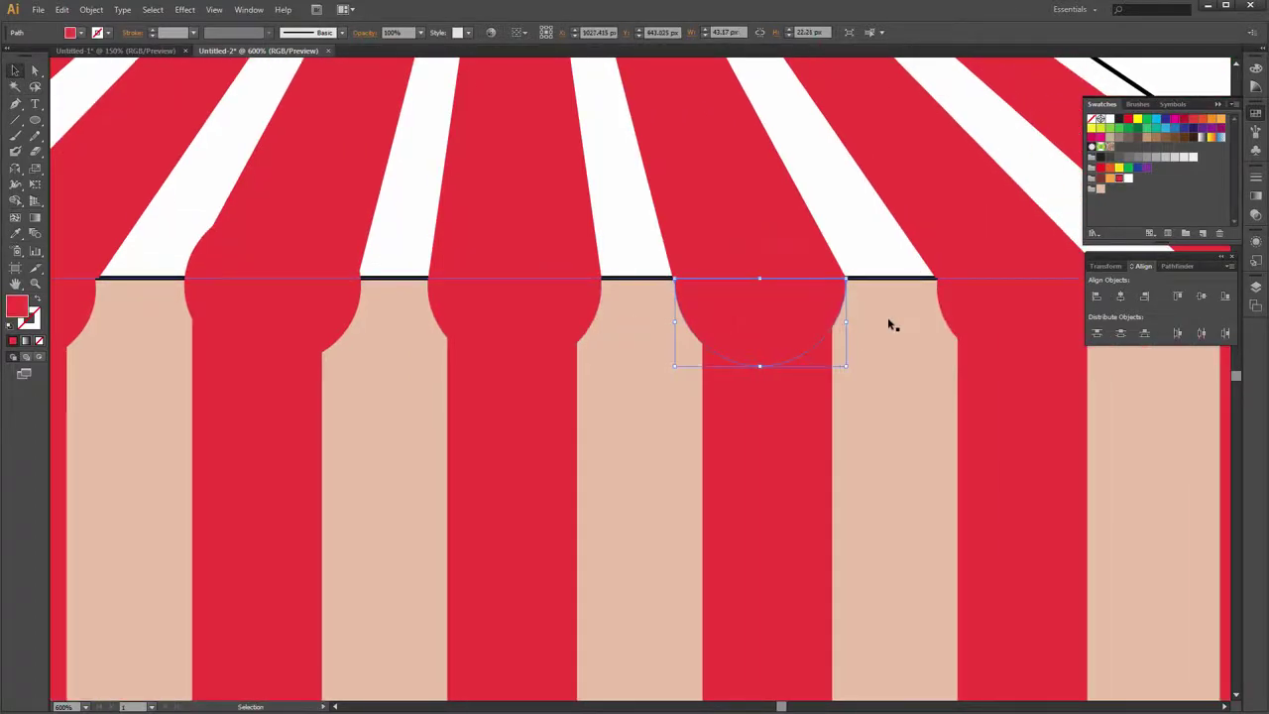
drag(1038, 293, 712, 282)
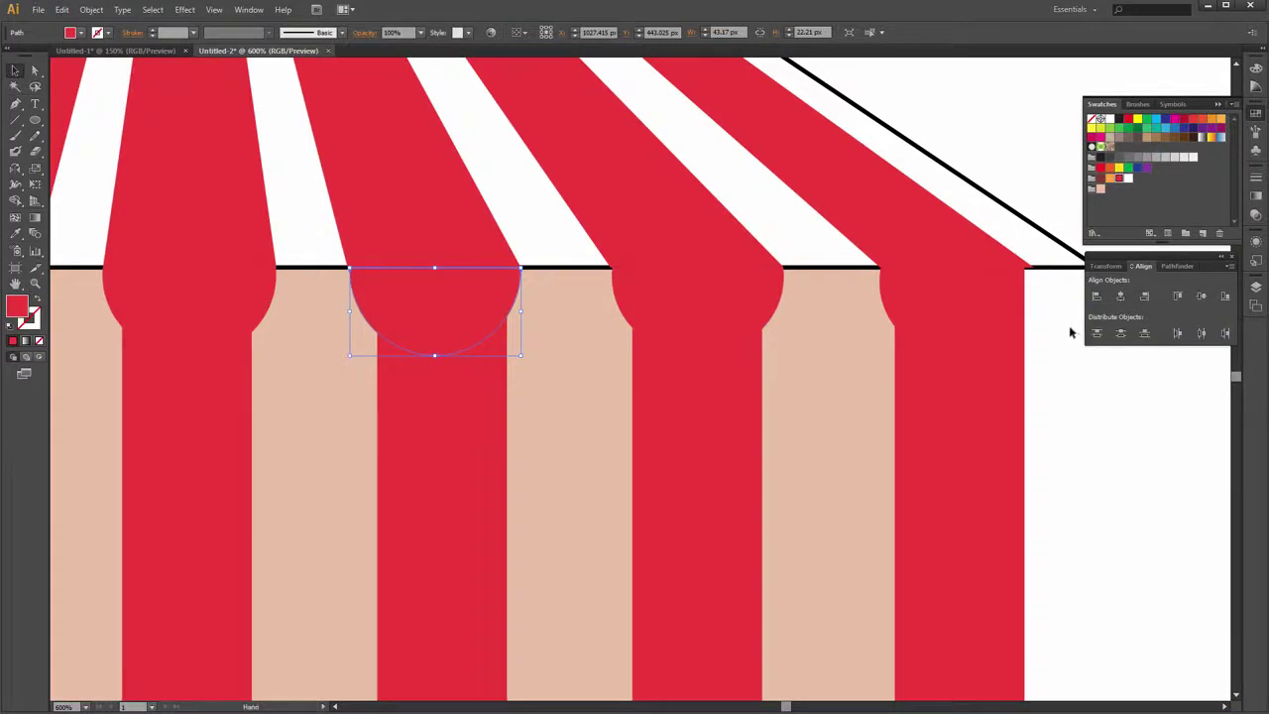
drag(1071, 332, 807, 306)
ctrl+click(878, 295)
ctrl+click(841, 263)
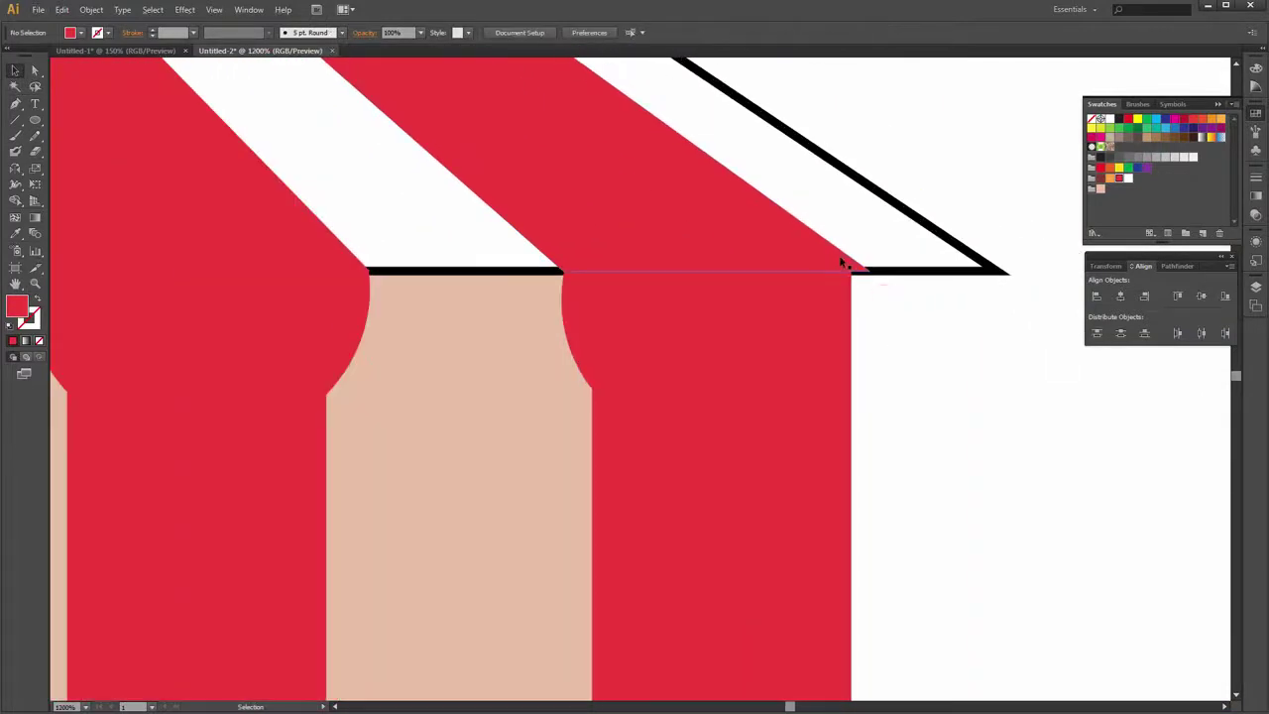
key(a)
click(890, 275)
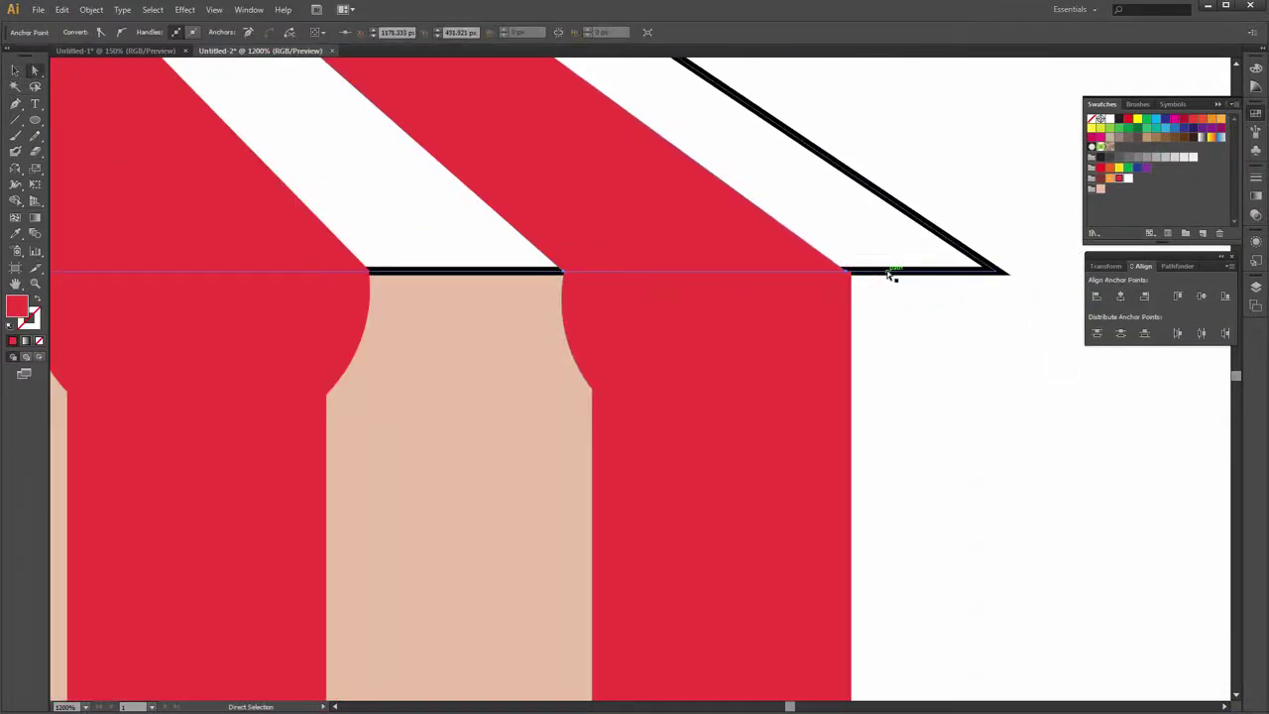
click(907, 312)
scroll(466, 317, down, 1)
scroll(476, 334, down, 3)
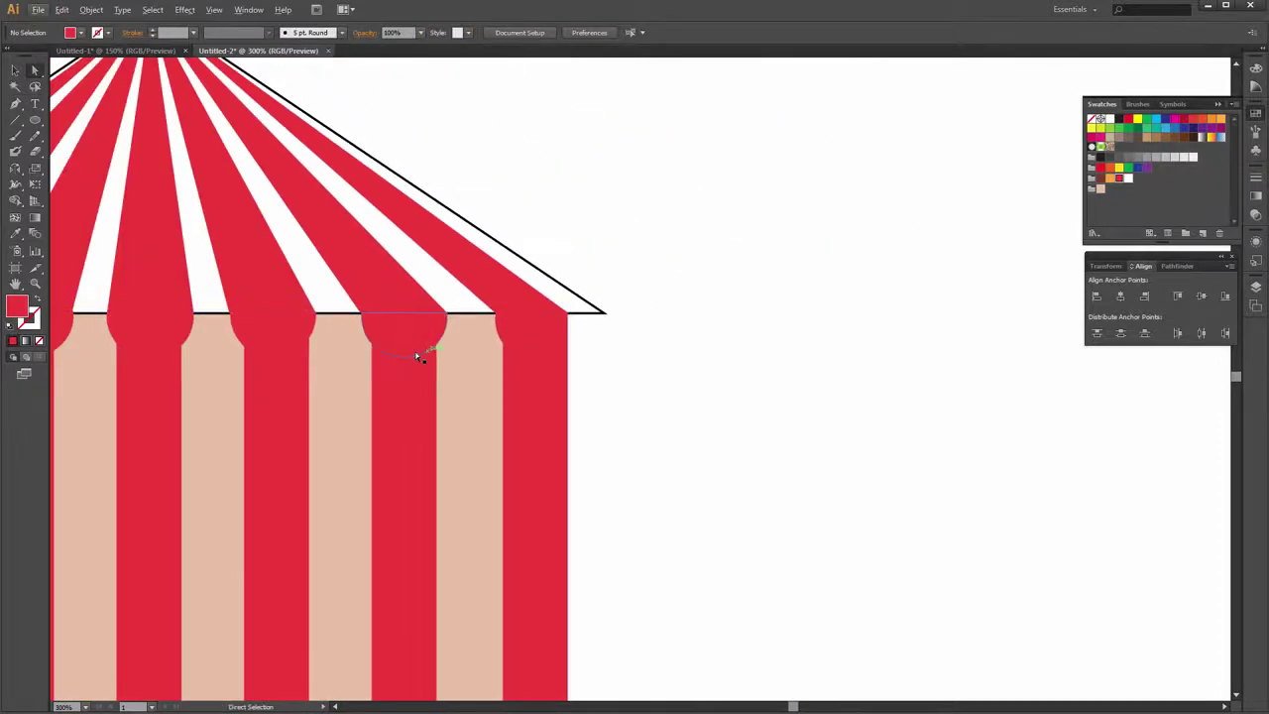
scroll(340, 354, left, 5)
scroll(519, 303, left, 2)
scroll(510, 317, down, 1)
scroll(505, 301, up, 2)
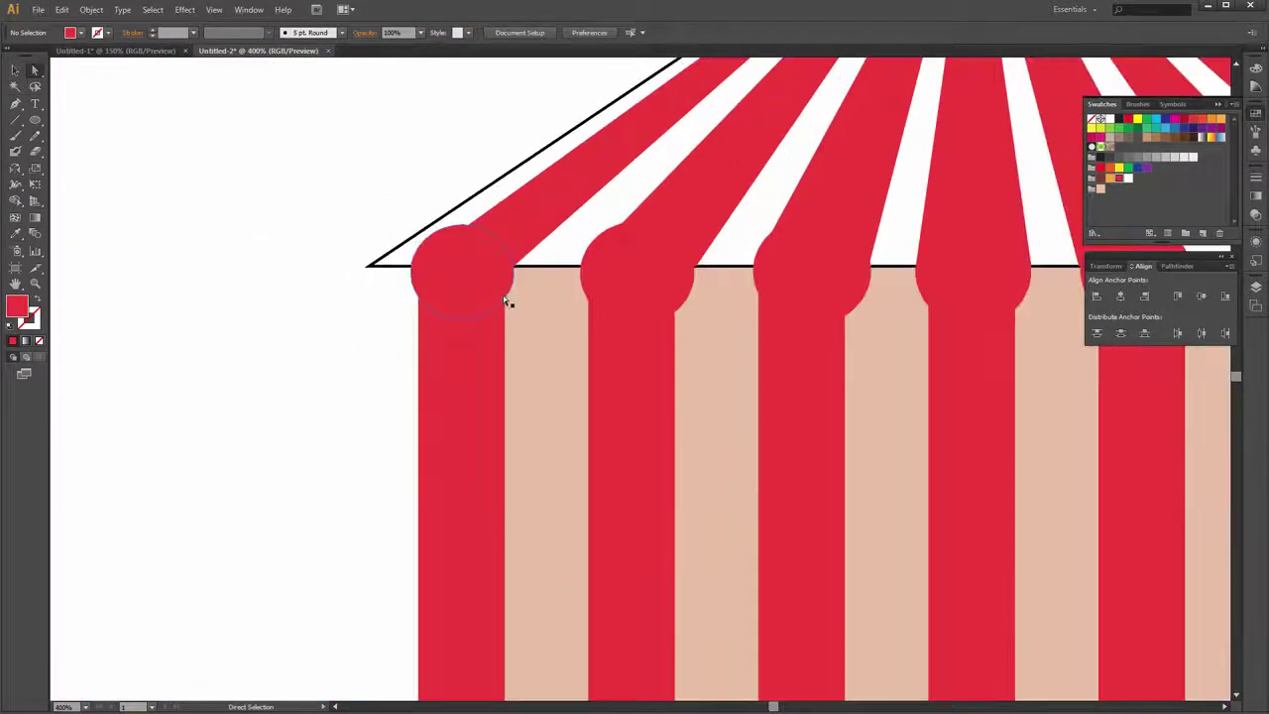
click(440, 264)
click(16, 70)
click(142, 208)
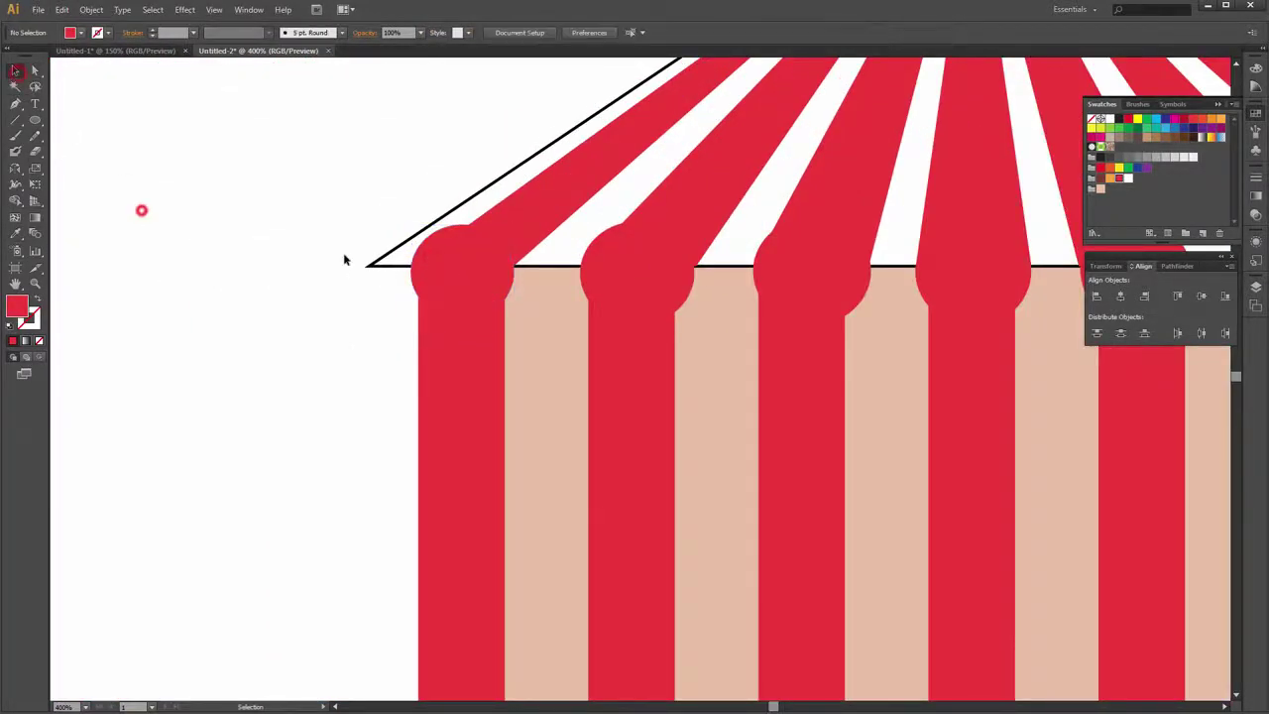
click(530, 306)
shift+click(469, 251)
scroll(483, 266, up, 1)
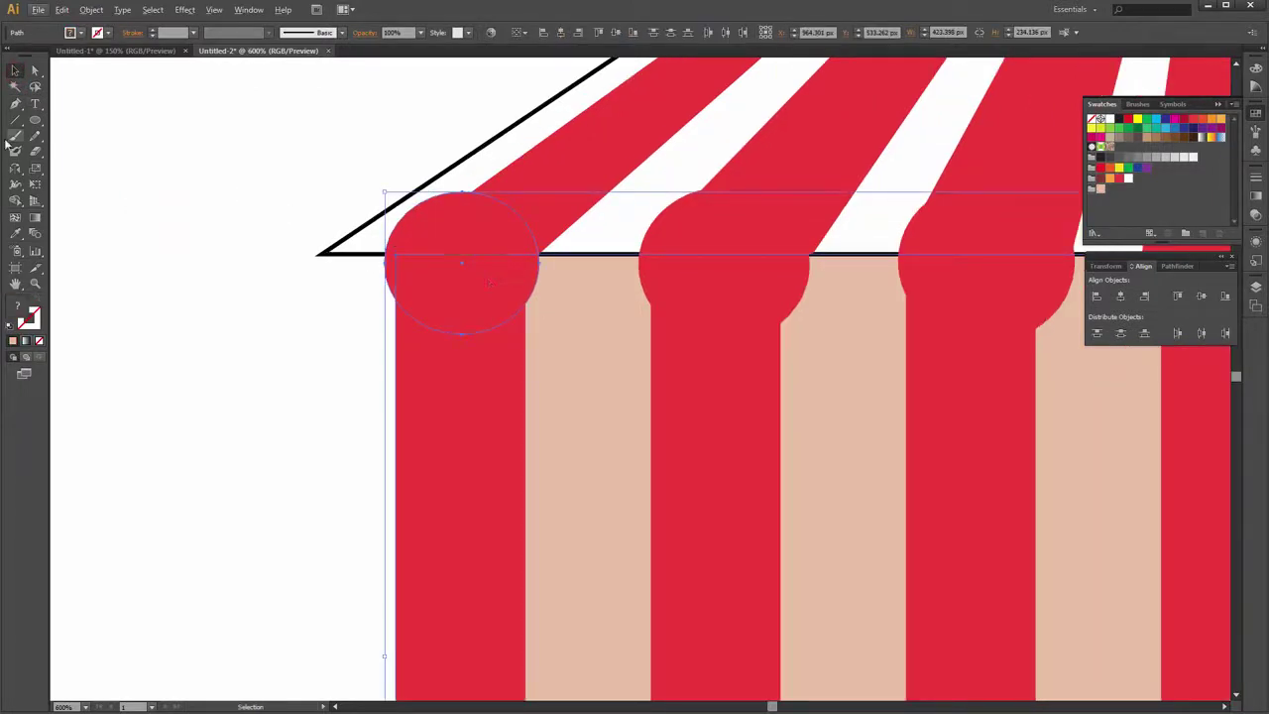
drag(16, 201, 83, 206)
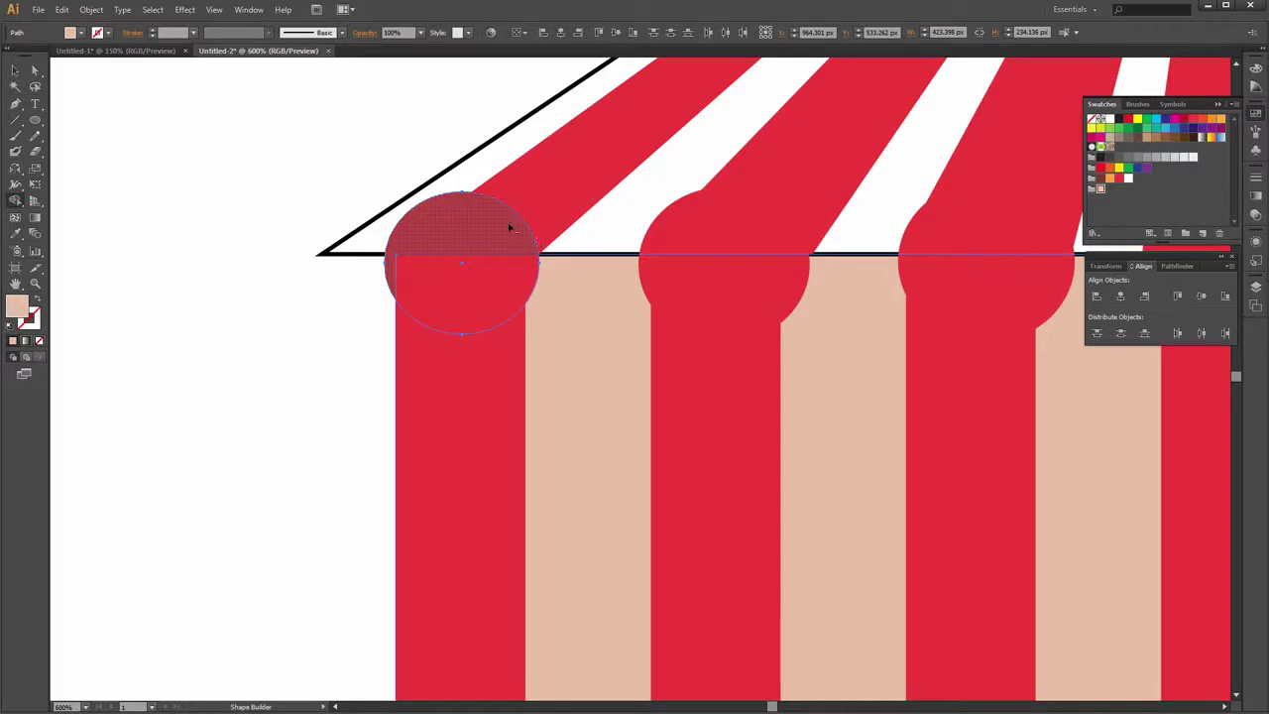
drag(509, 228, 526, 229)
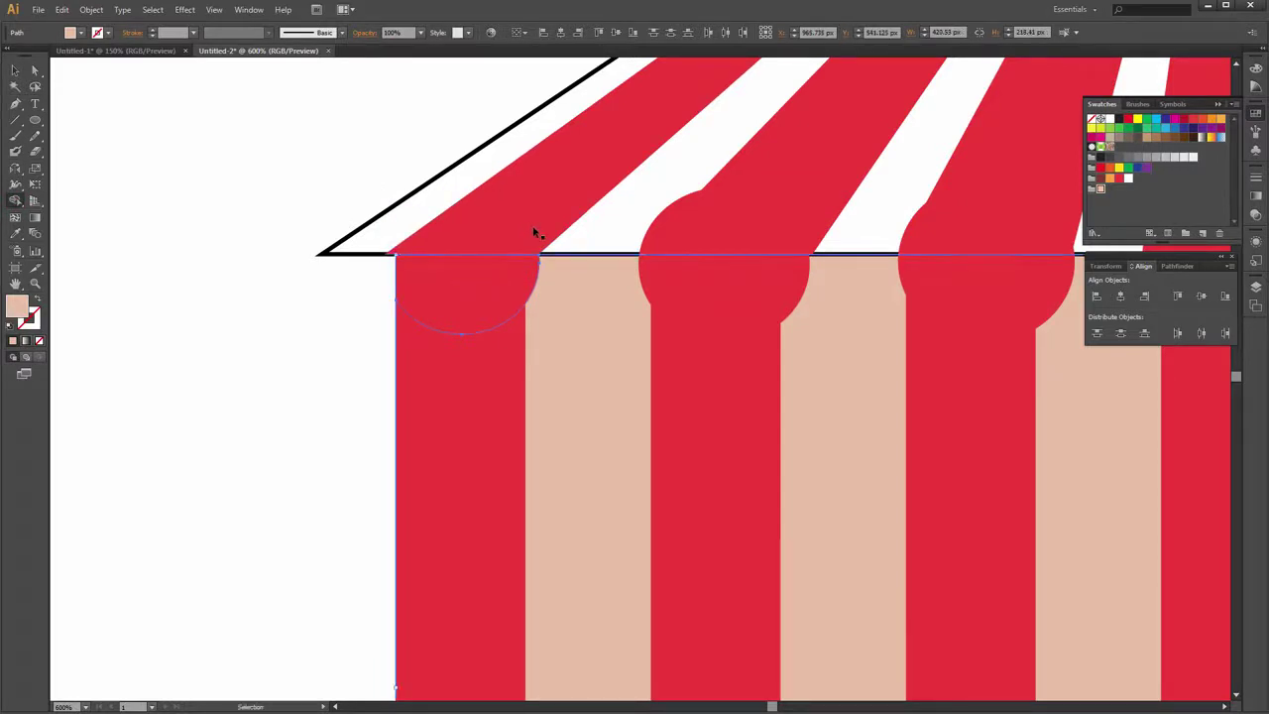
key(ctrl+z)
Move and resize the left red circle to fit its stripe's width
click(16, 72)
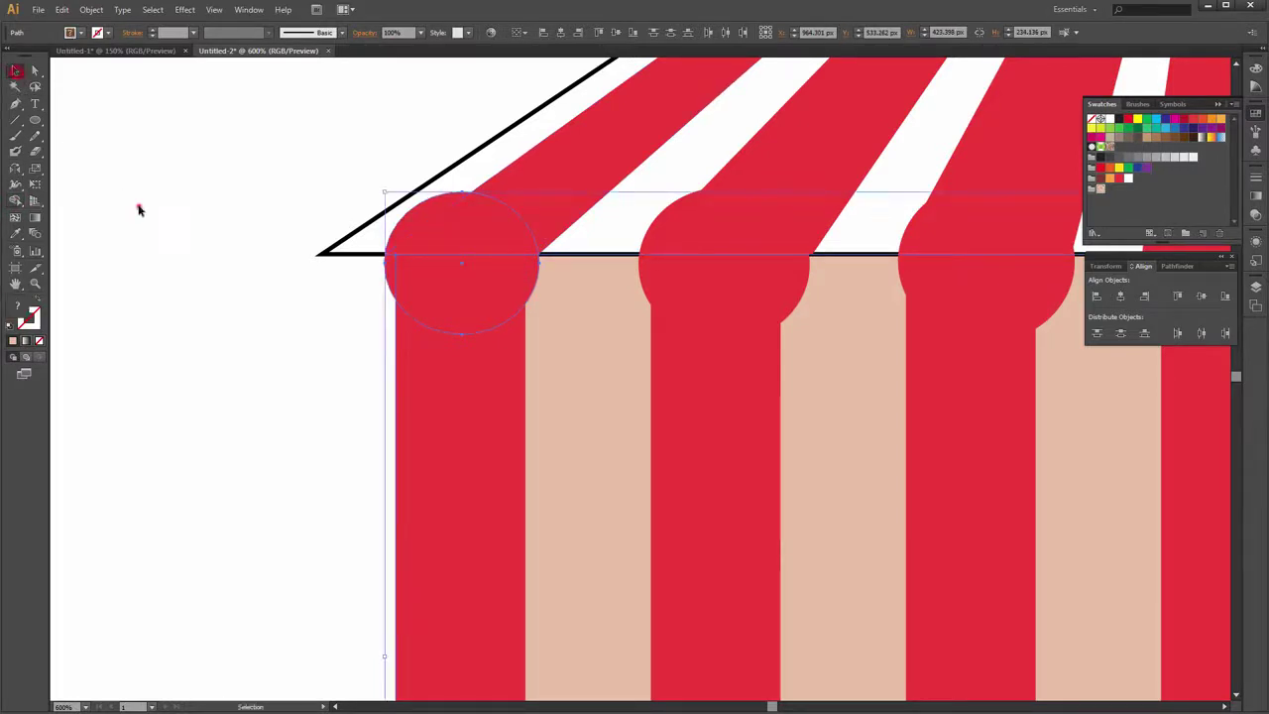
click(139, 207)
click(456, 232)
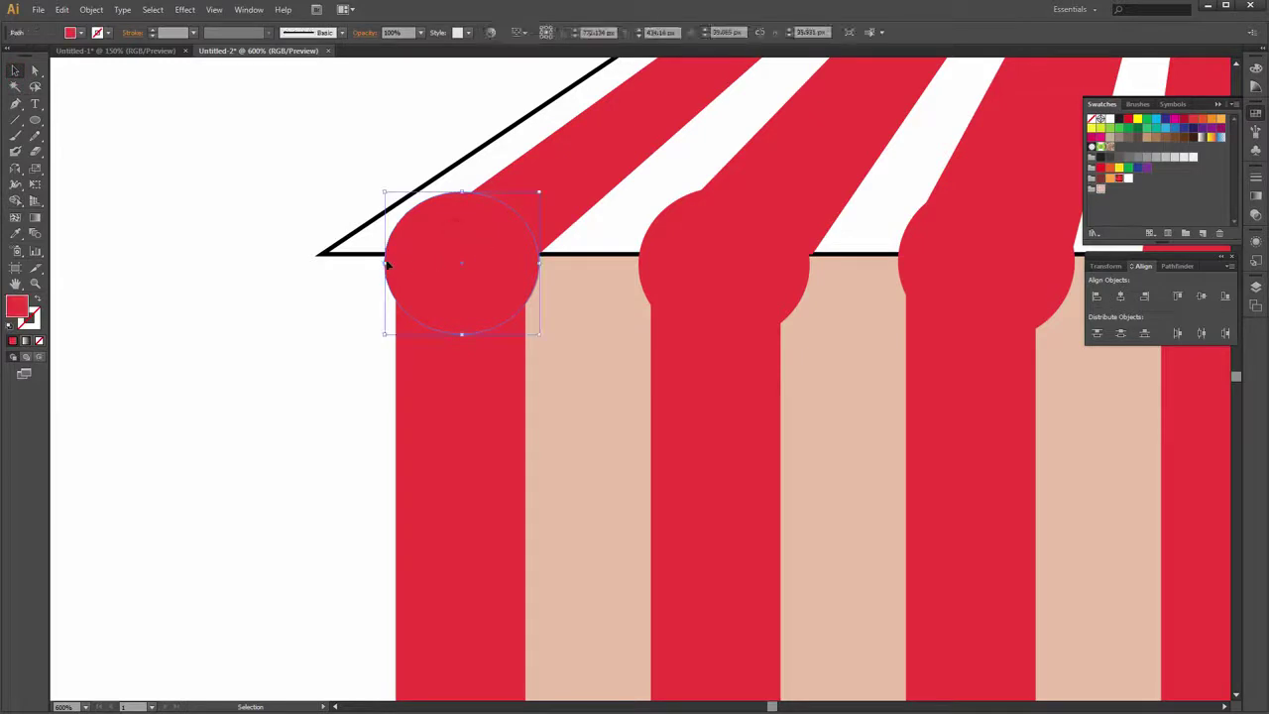
mouse_move(385, 260)
mouse_down()
mouse_move(398, 264)
mouse_move(387, 260)
mouse_up()
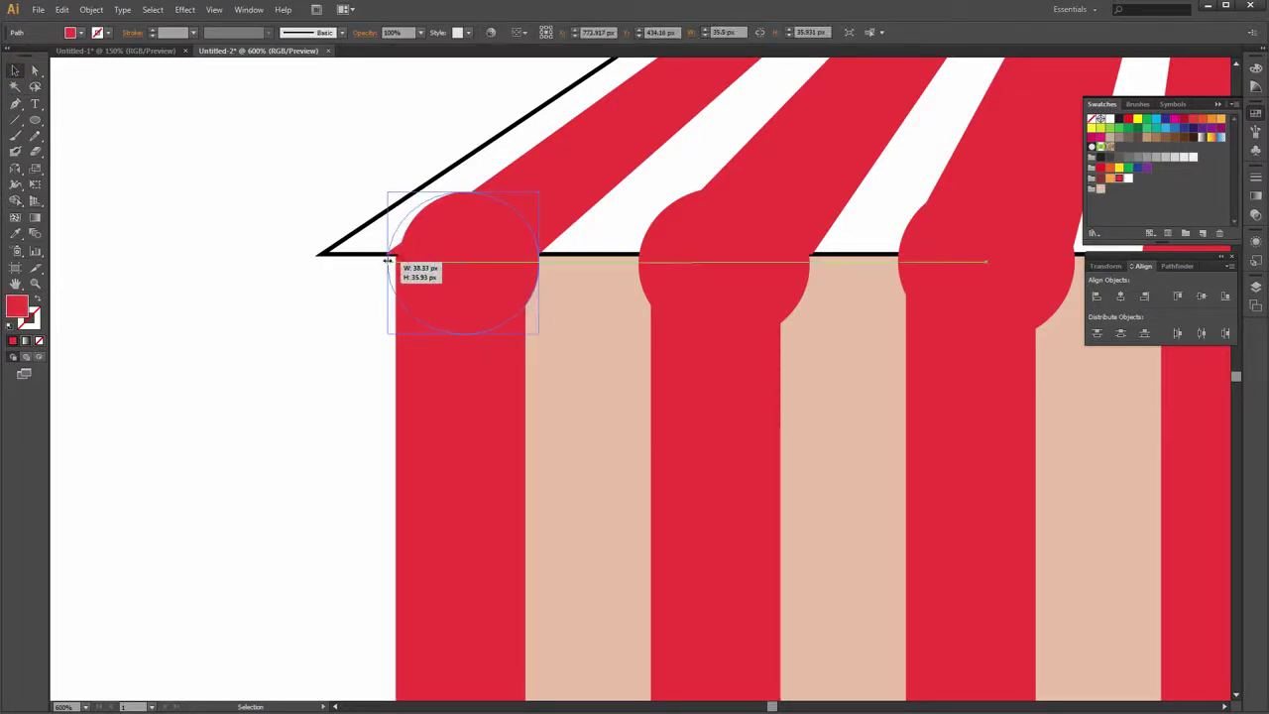
drag(387, 260, 387, 261)
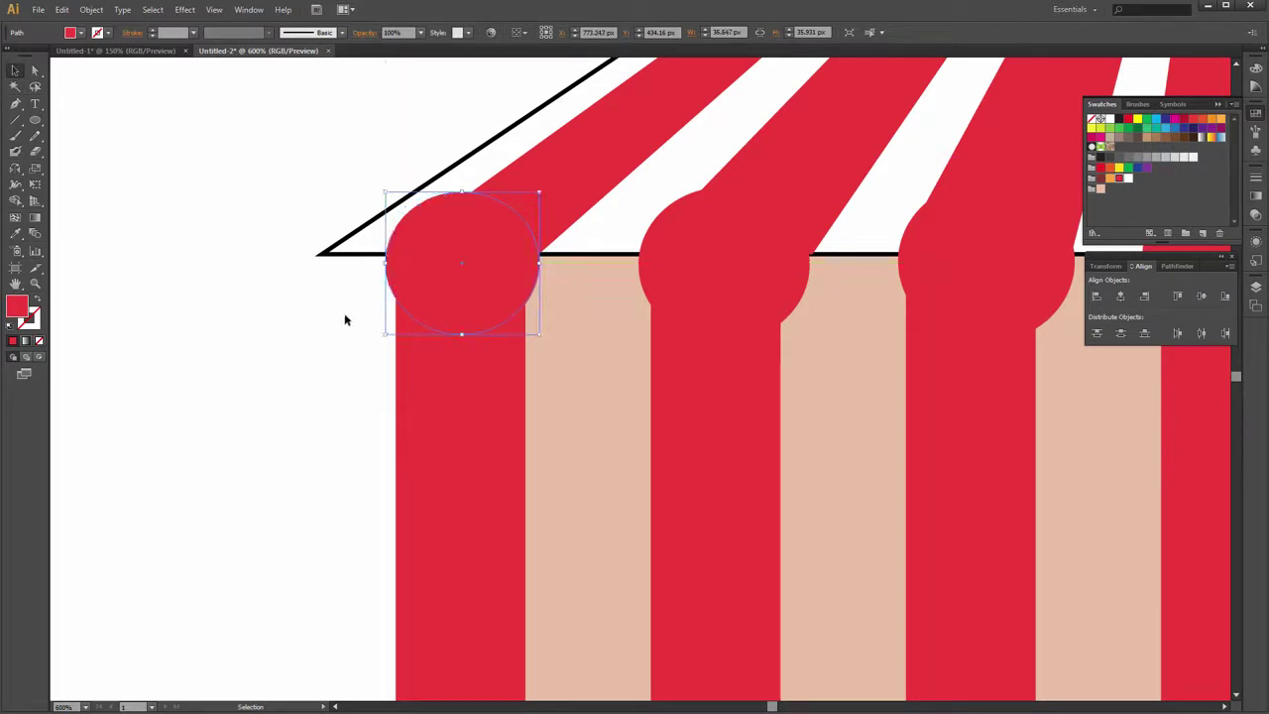
Try a Pathfinder Intersect of the left circle with the peach body, then undo it
click(618, 340)
shift+click(476, 220)
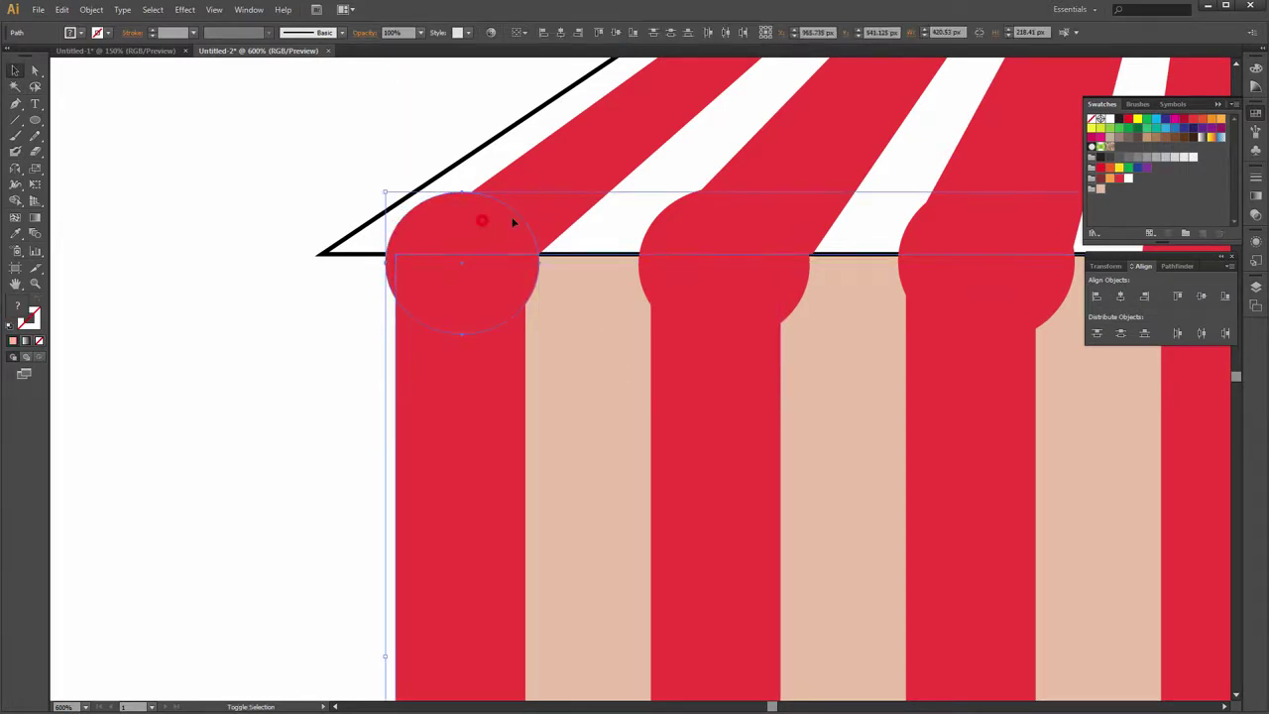
click(1180, 268)
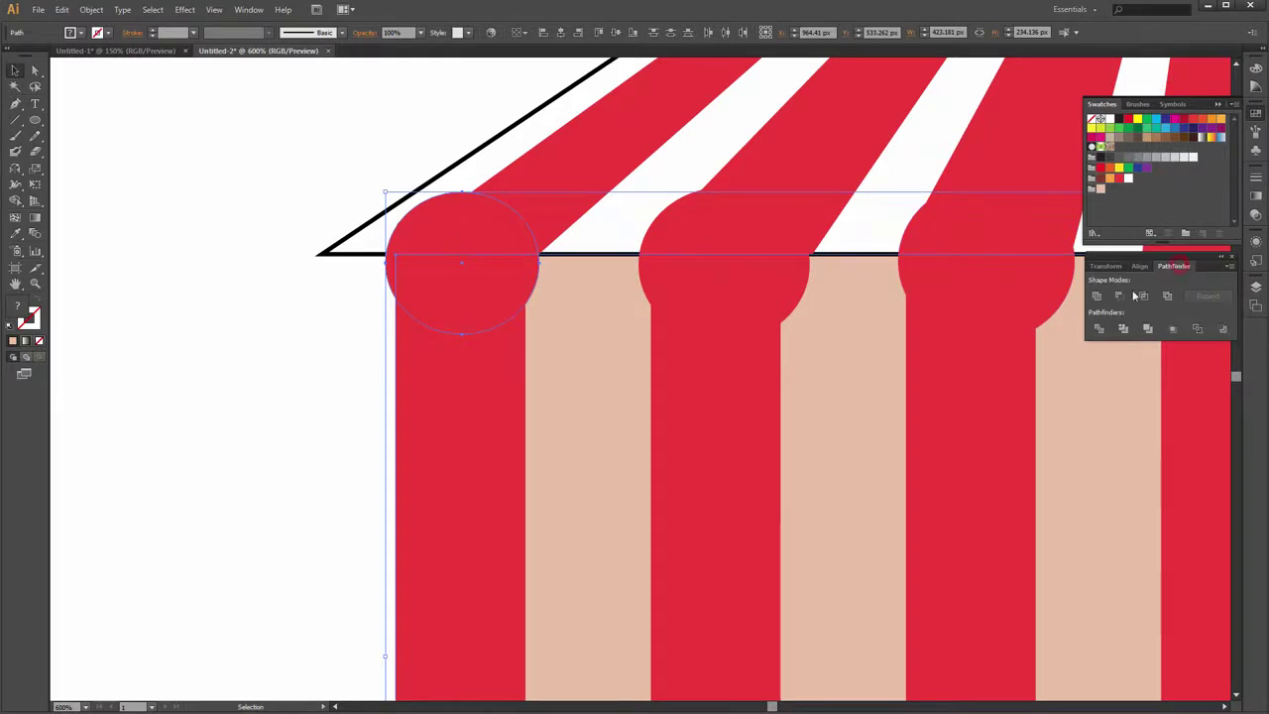
click(1144, 295)
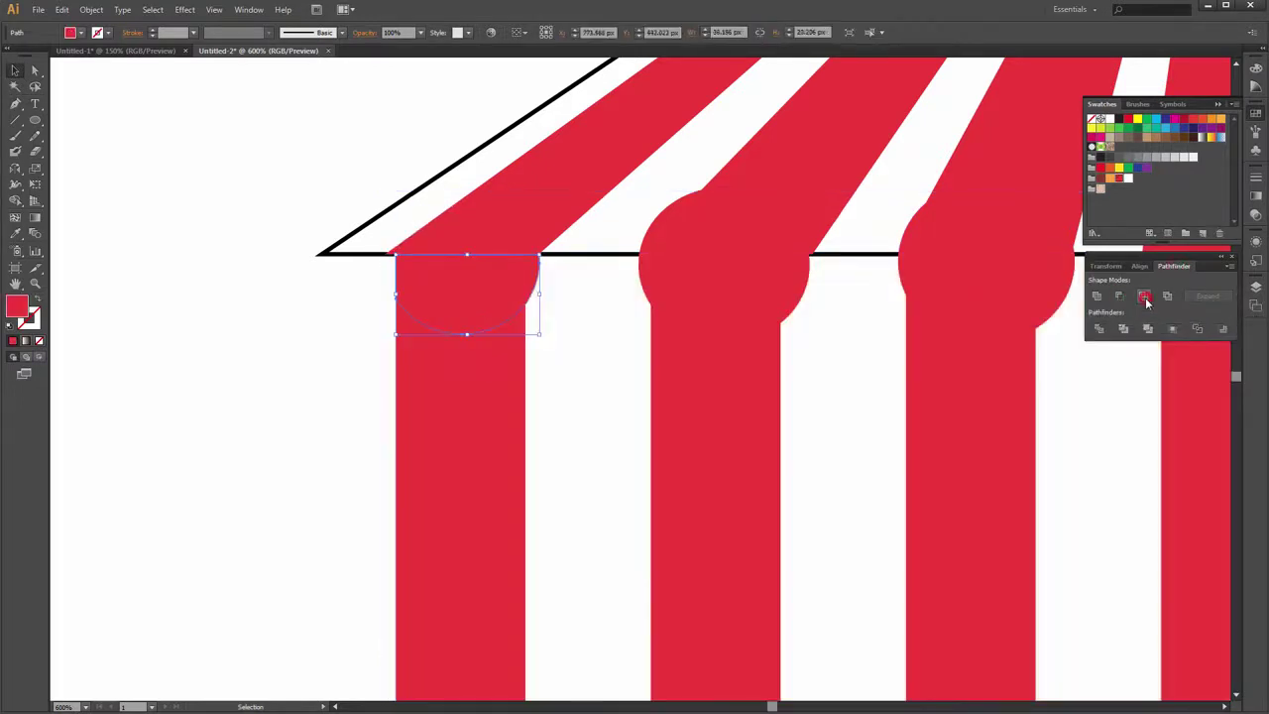
key(ctrl+z)
click(349, 410)
Select the left circles with the peach tent body and trim them using Shape Builder
click(611, 340)
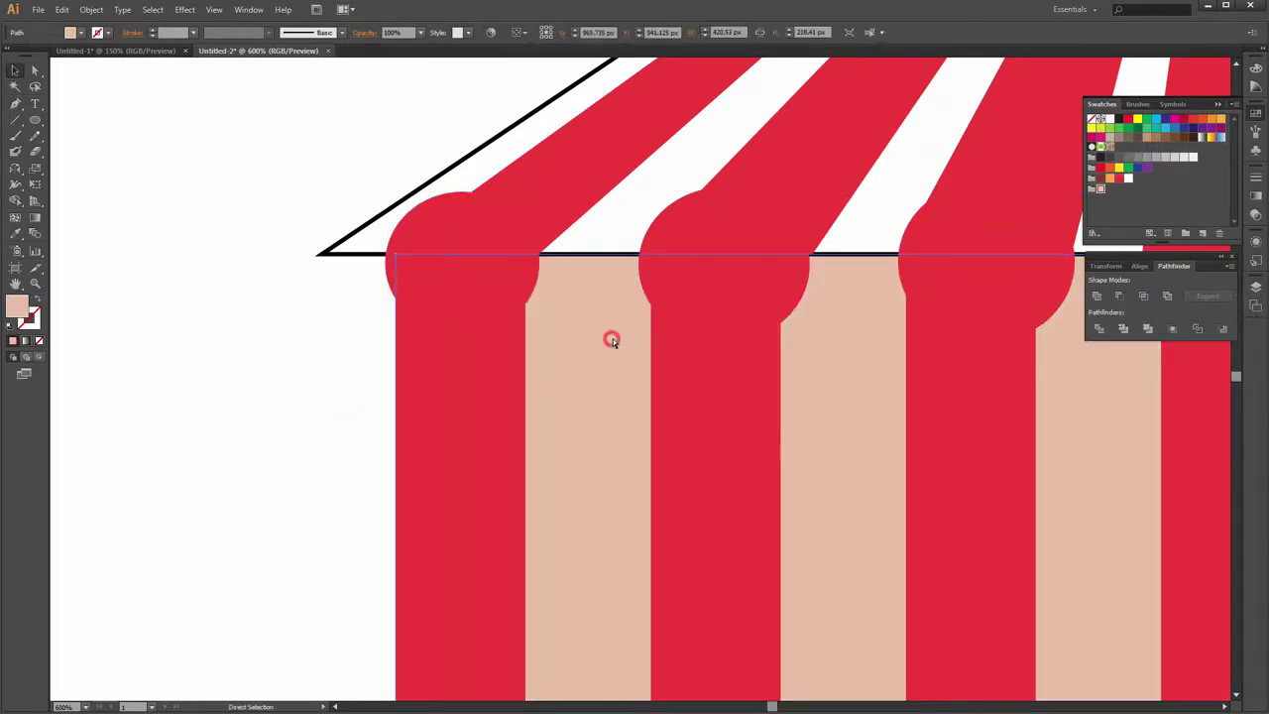
click(468, 243)
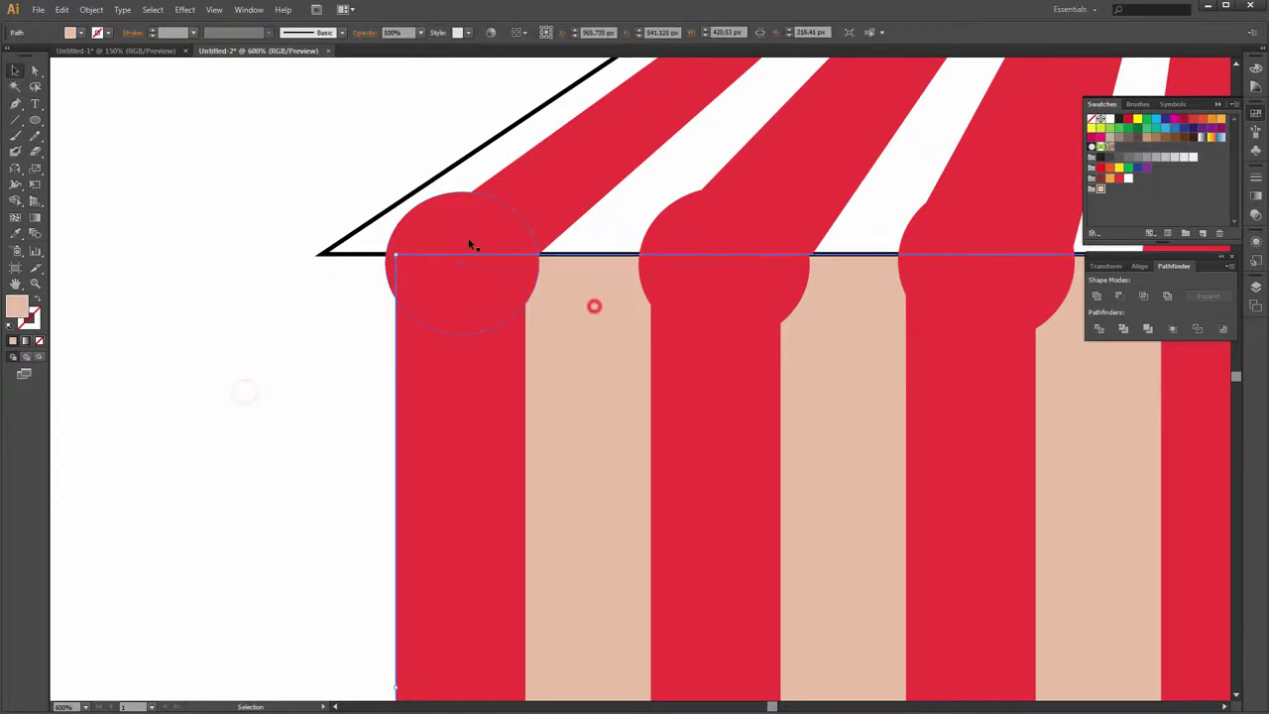
shift+click(1028, 290)
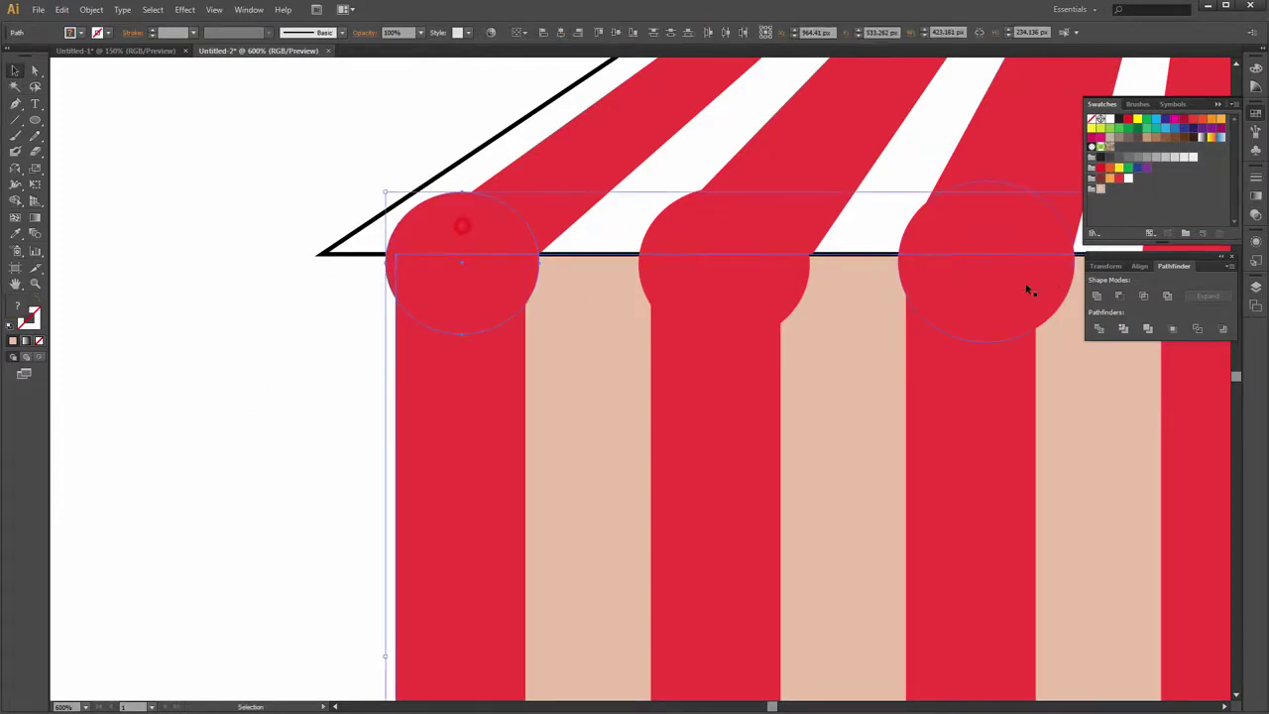
click(238, 388)
key(ctrl+minus)
click(508, 363)
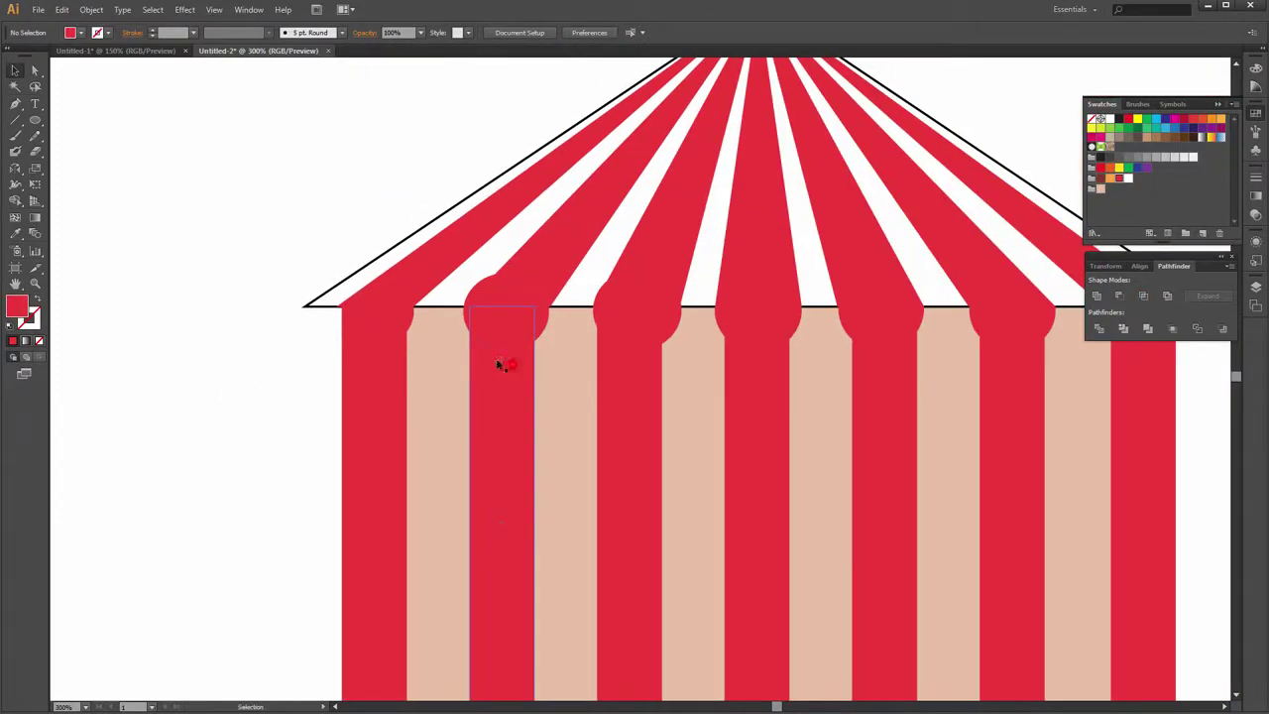
shift+click(561, 336)
shift+click(635, 323)
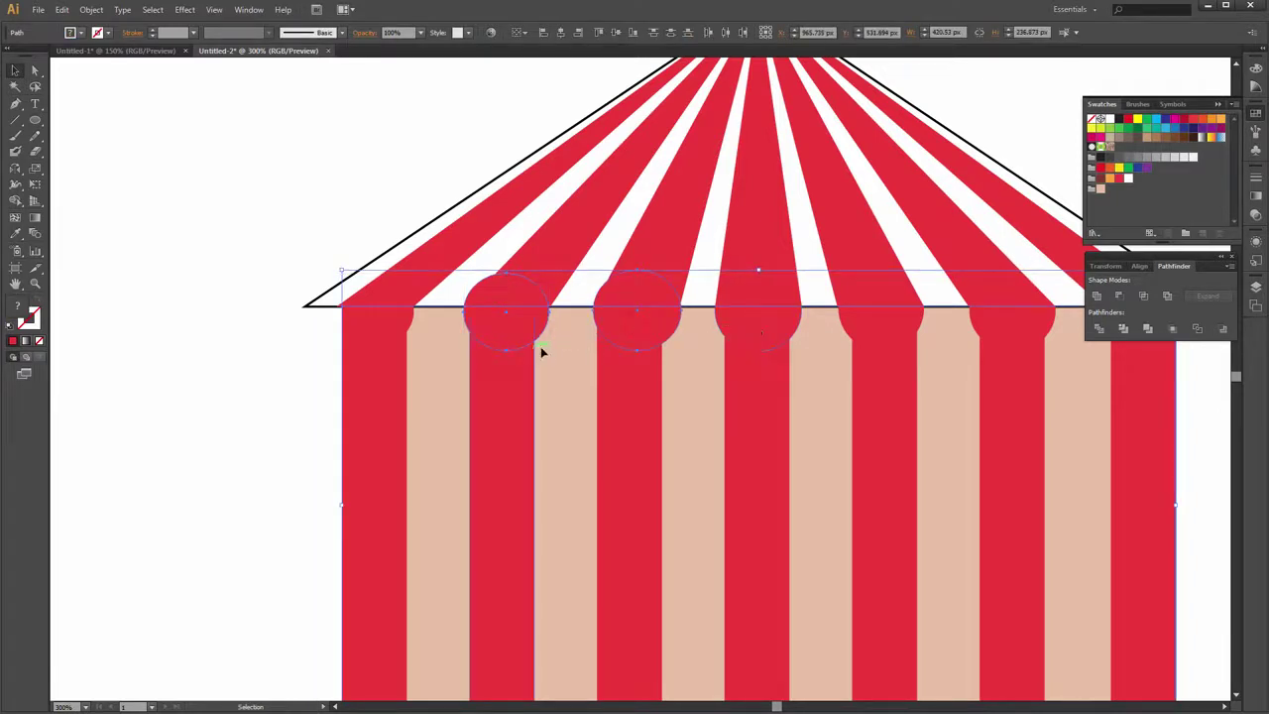
key(shift+m)
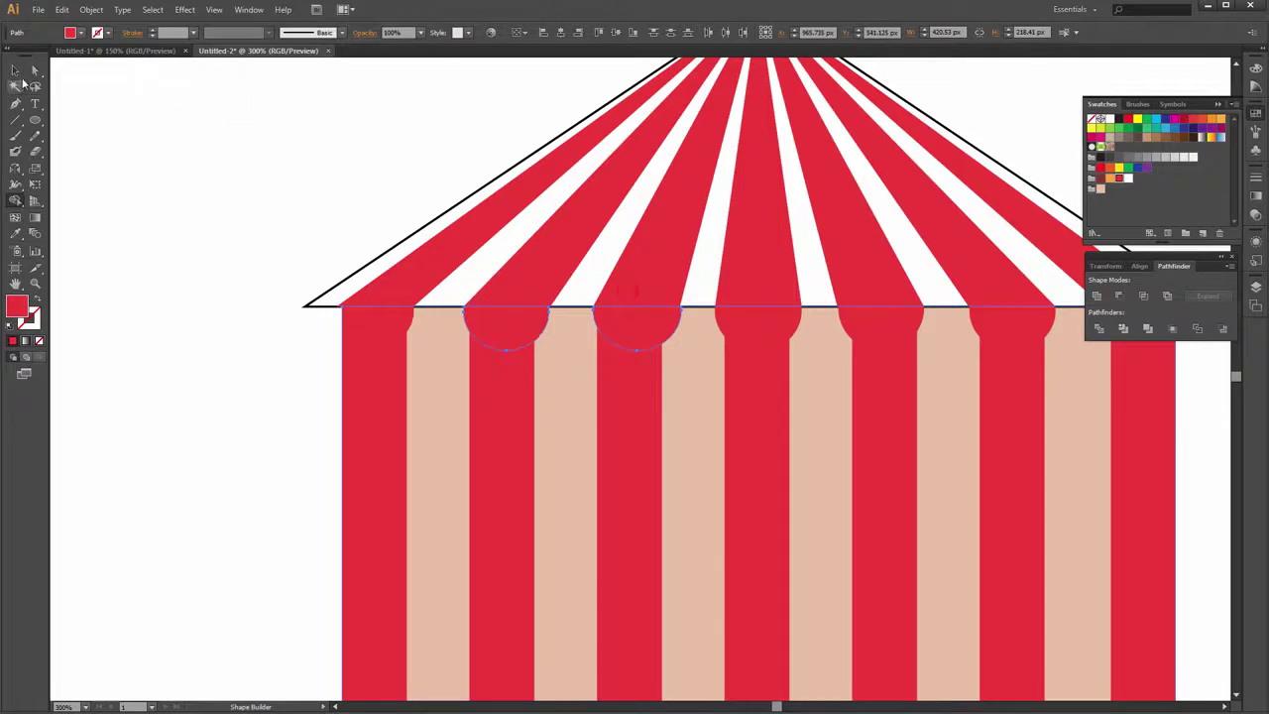
click(15, 71)
Eyedrop the beige wall-stripe colour onto the roof and lighten its fill to pale beige
click(219, 108)
key(ctrl+minus)
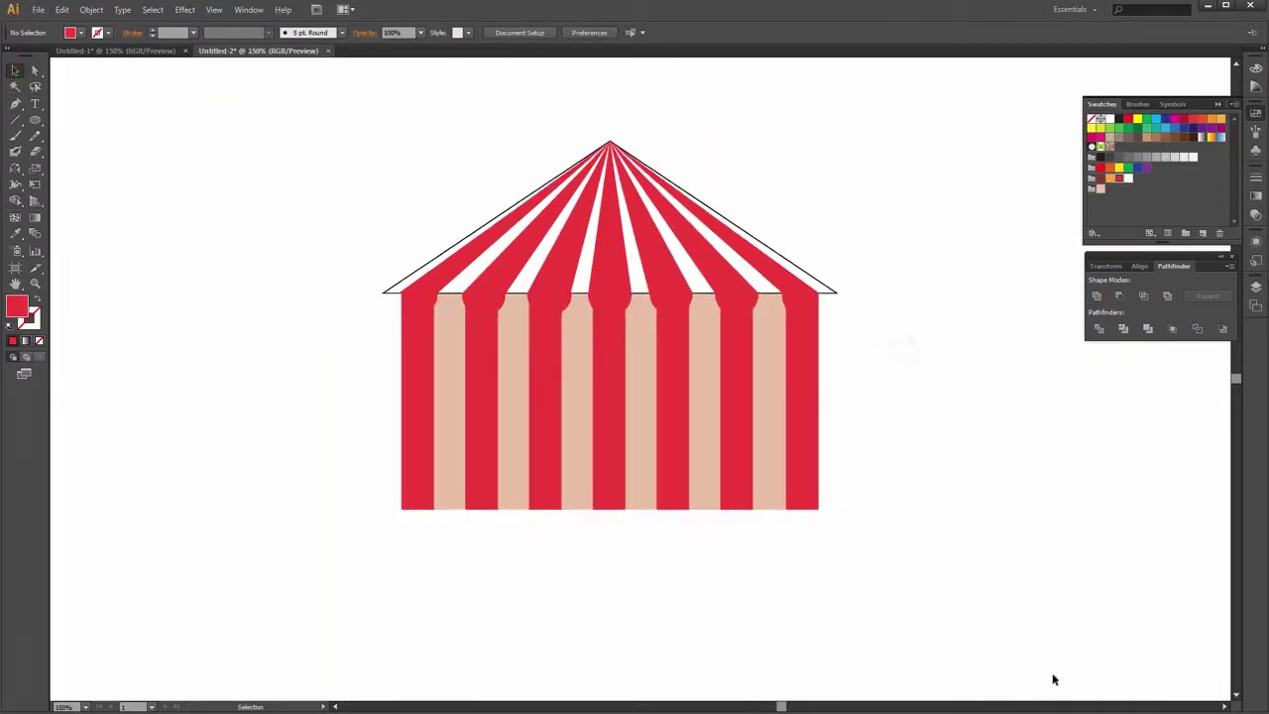
key(ctrl+plus)
click(948, 309)
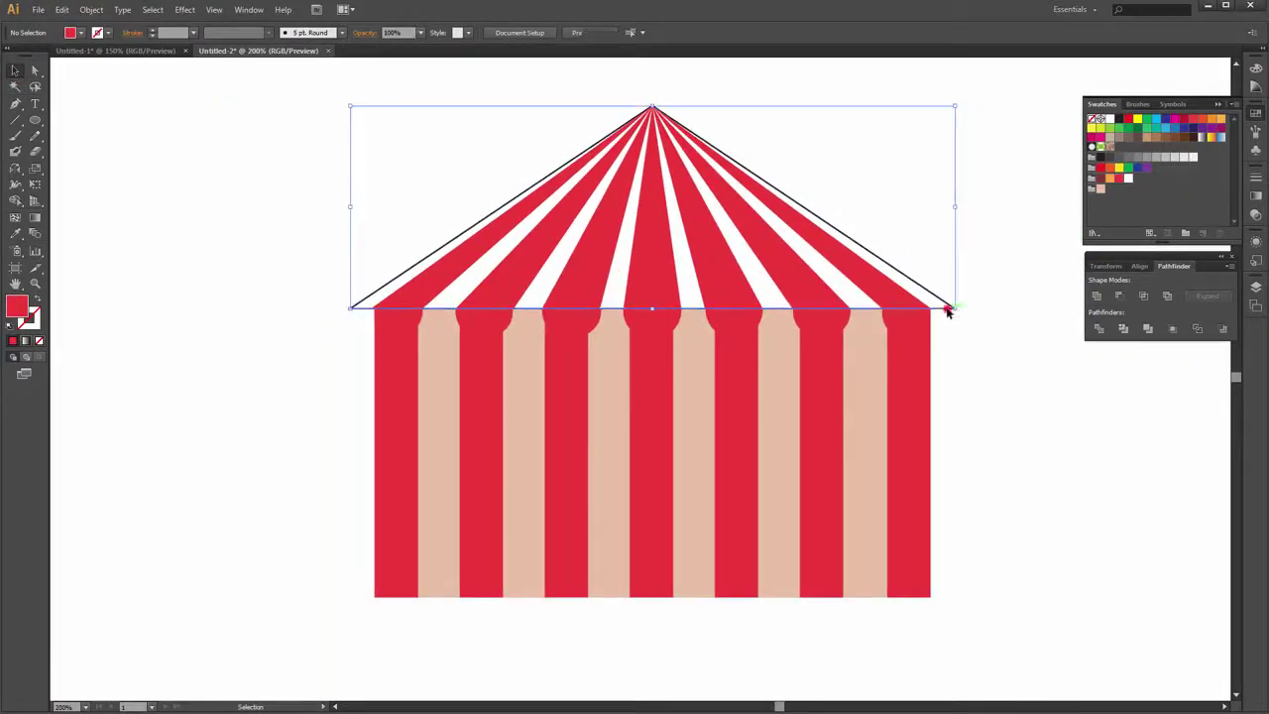
key(i)
click(780, 402)
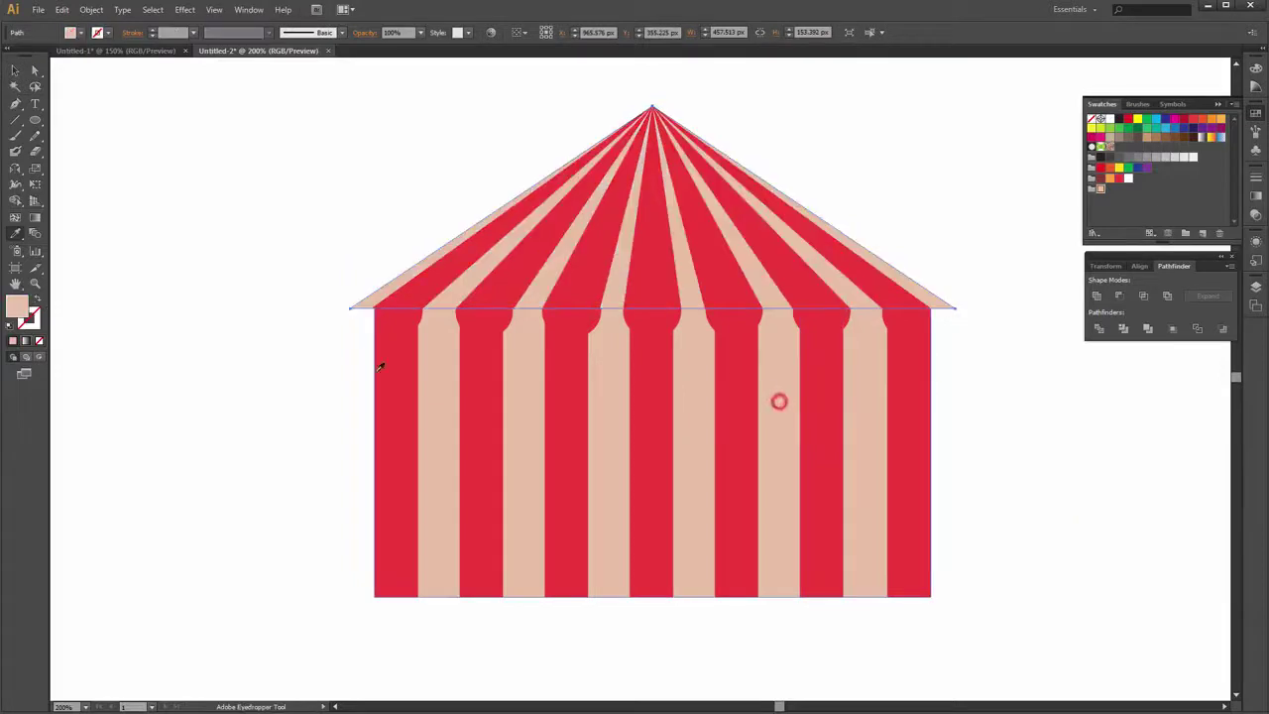
double_click(17, 305)
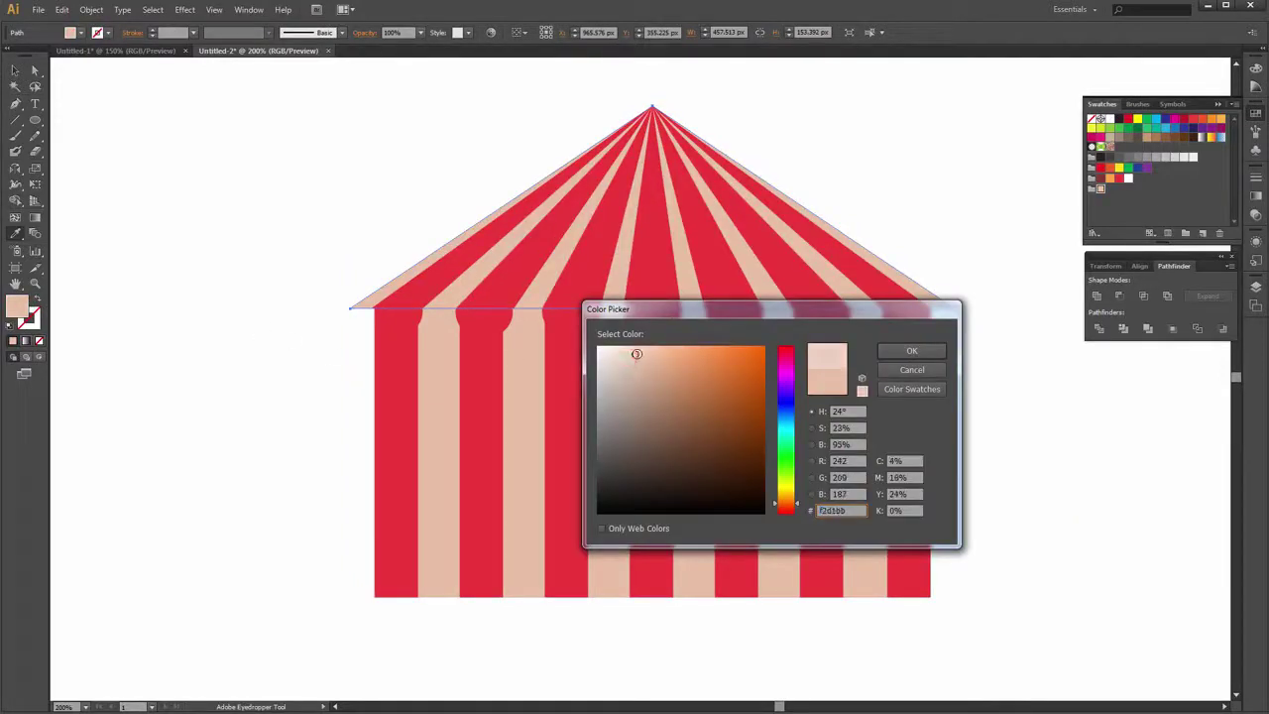
click(905, 359)
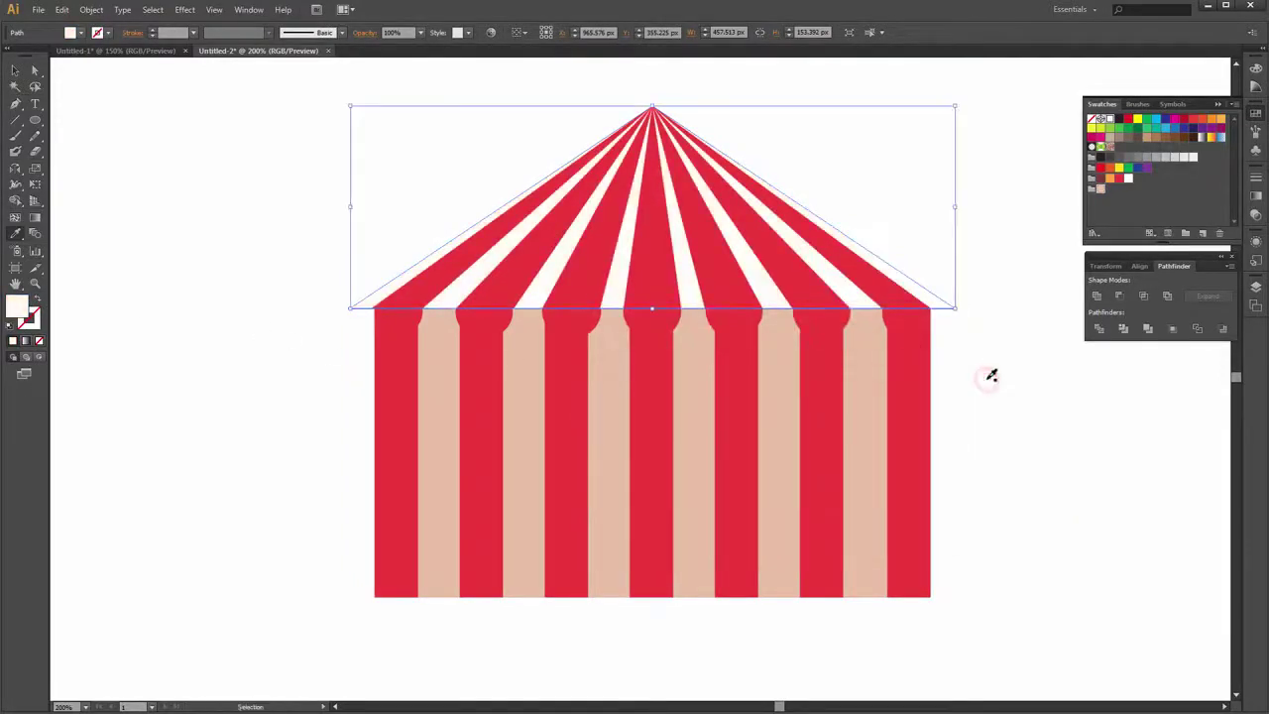
key(v)
click(986, 377)
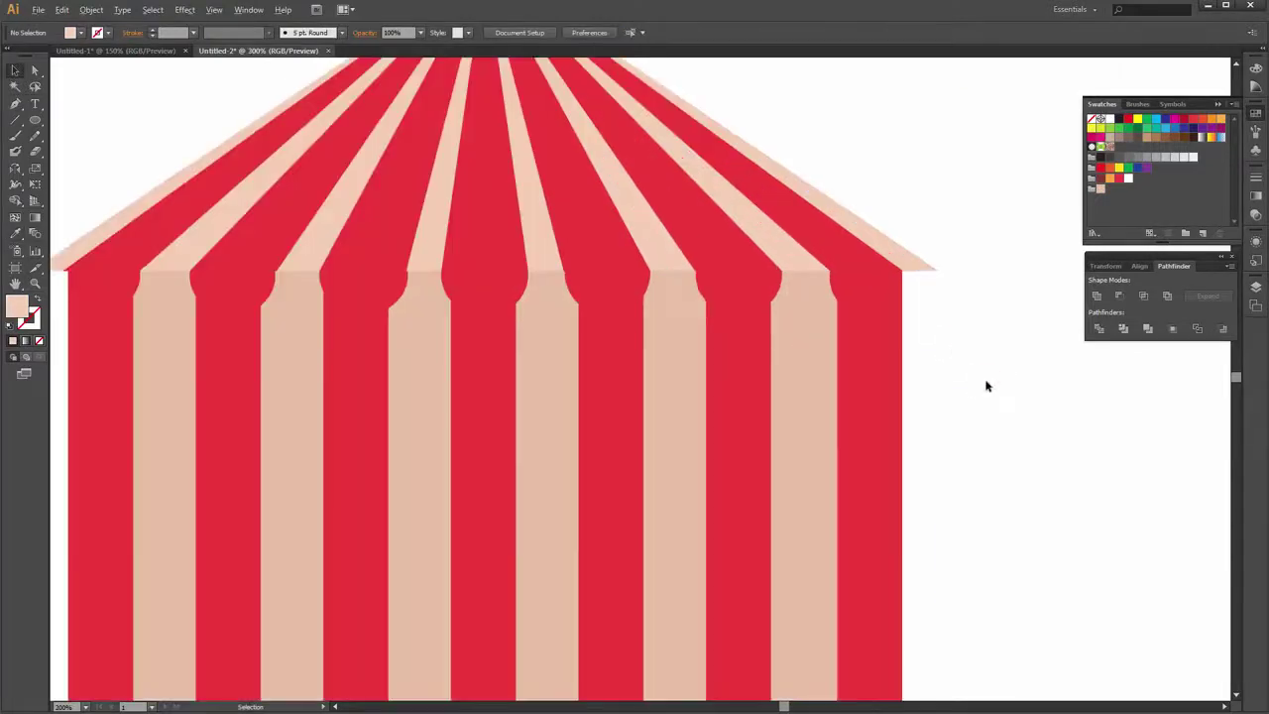
Alt-drag a copy of a rounded red stripe top leftward along the roof's lower edge
scroll(986, 380, up, 1)
drag(996, 402, 1201, 431)
click(476, 348)
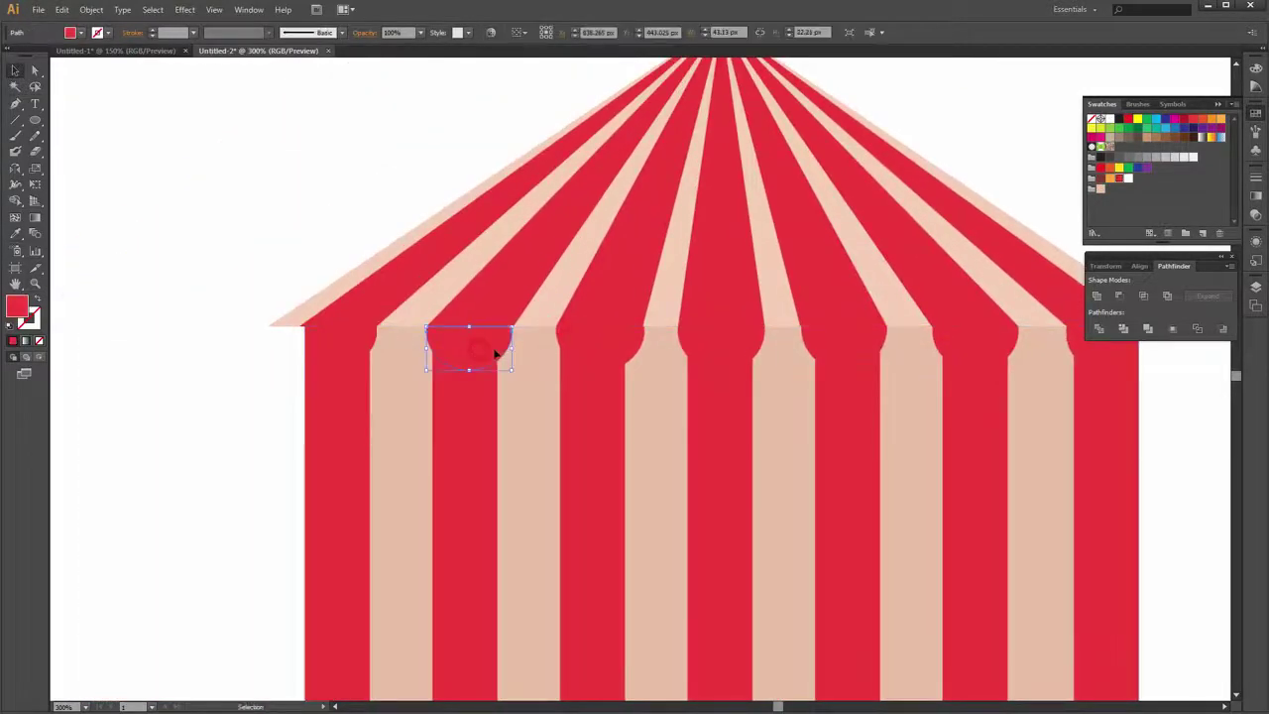
click(341, 354)
mouse_move(444, 340)
mouse_down()
mouse_move(395, 347)
mouse_move(429, 349)
mouse_up()
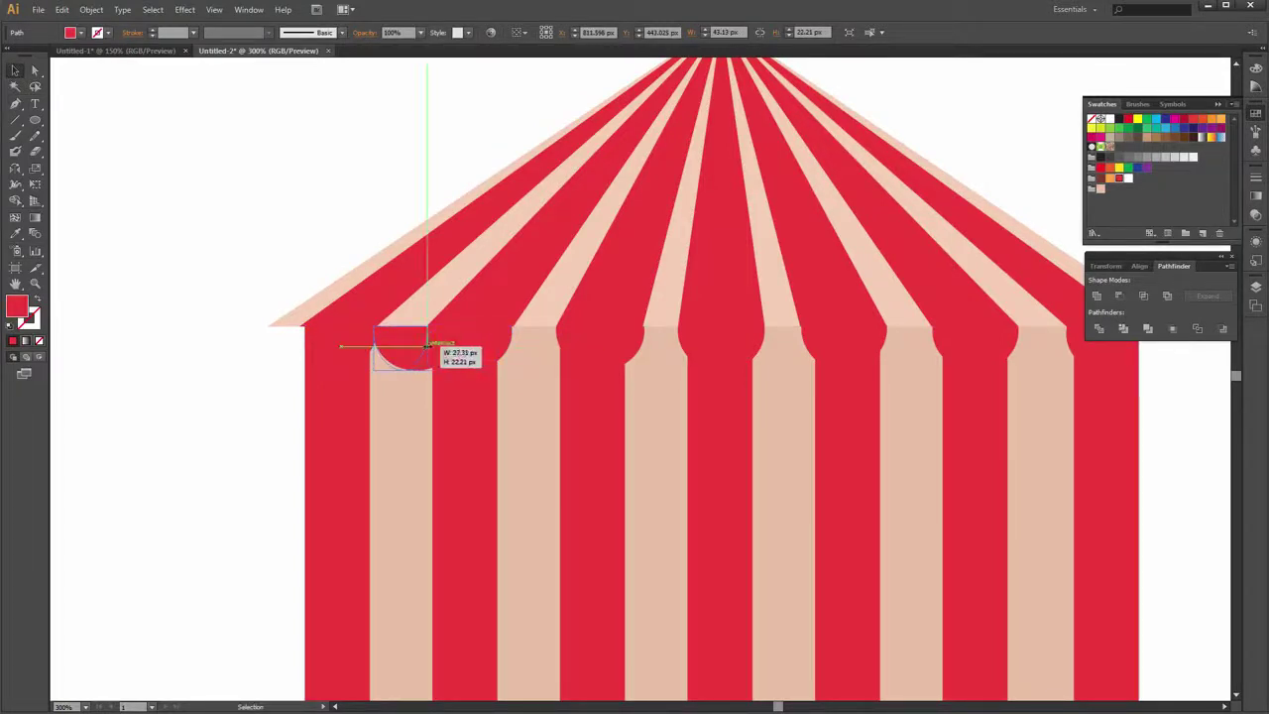
Recolour the copied semicircle and the small left piece peach with the Eyedropper
click(481, 345)
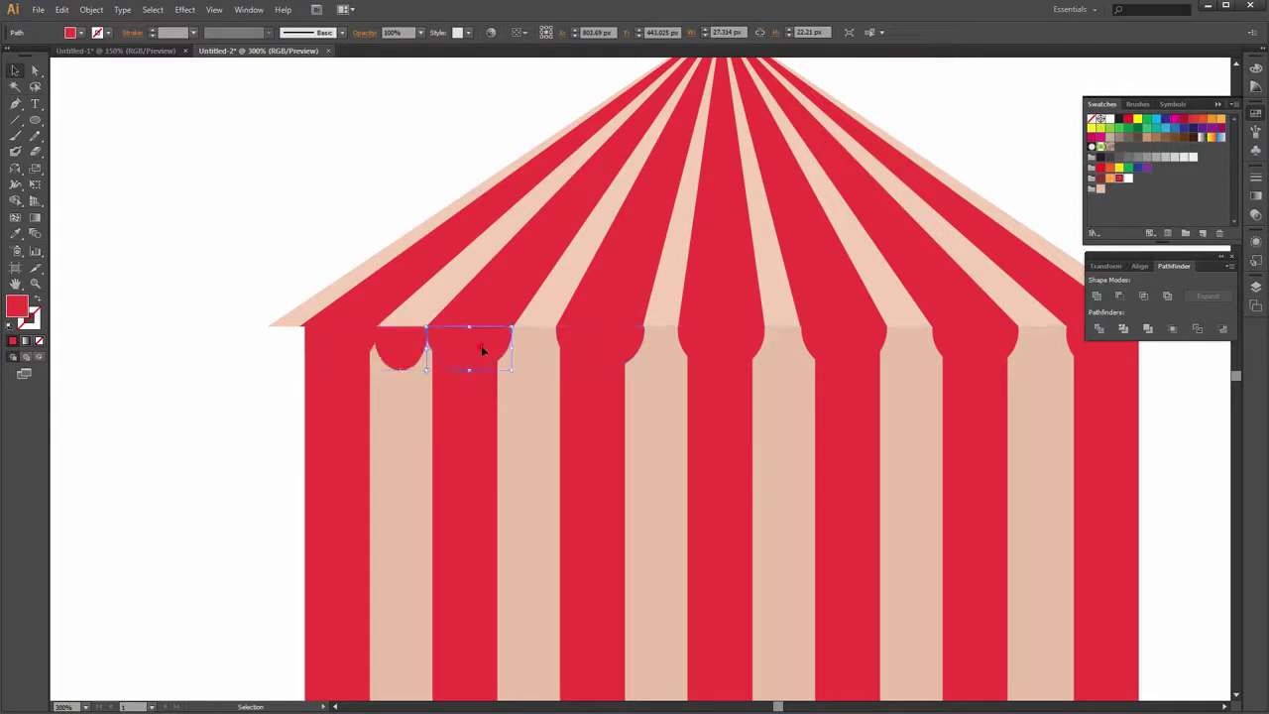
key(i)
click(547, 292)
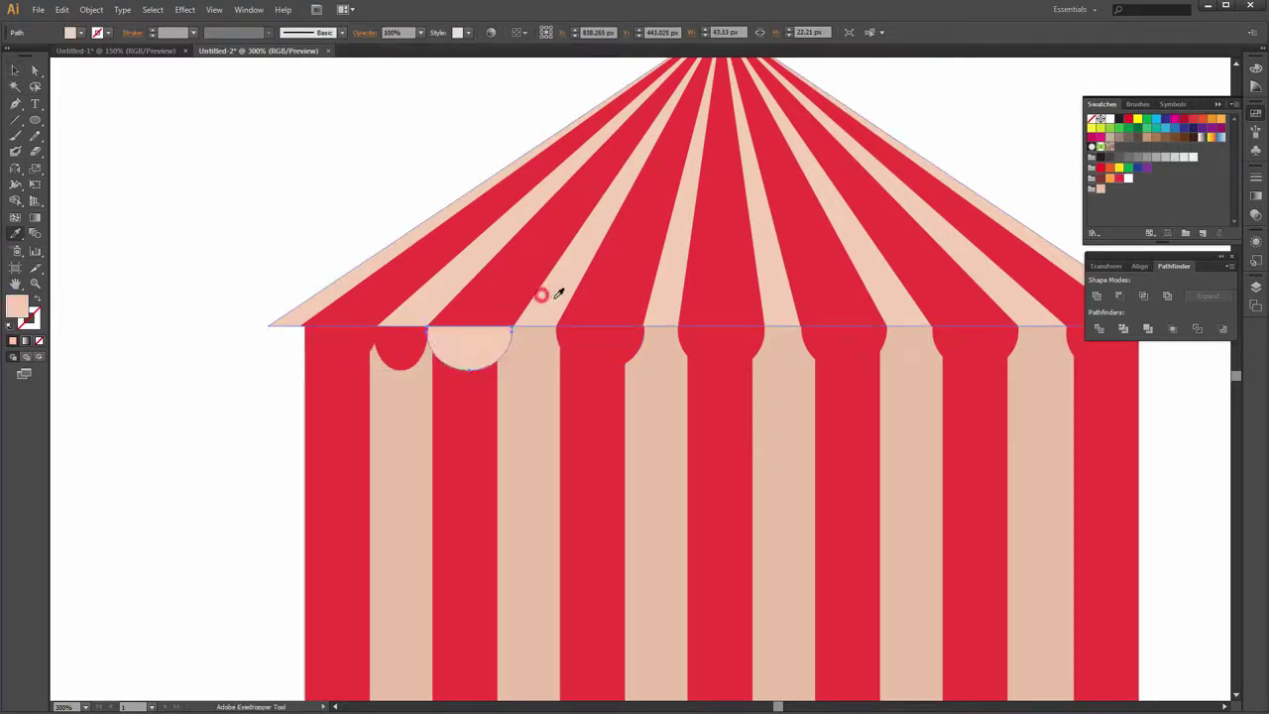
key(v)
click(360, 340)
key(i)
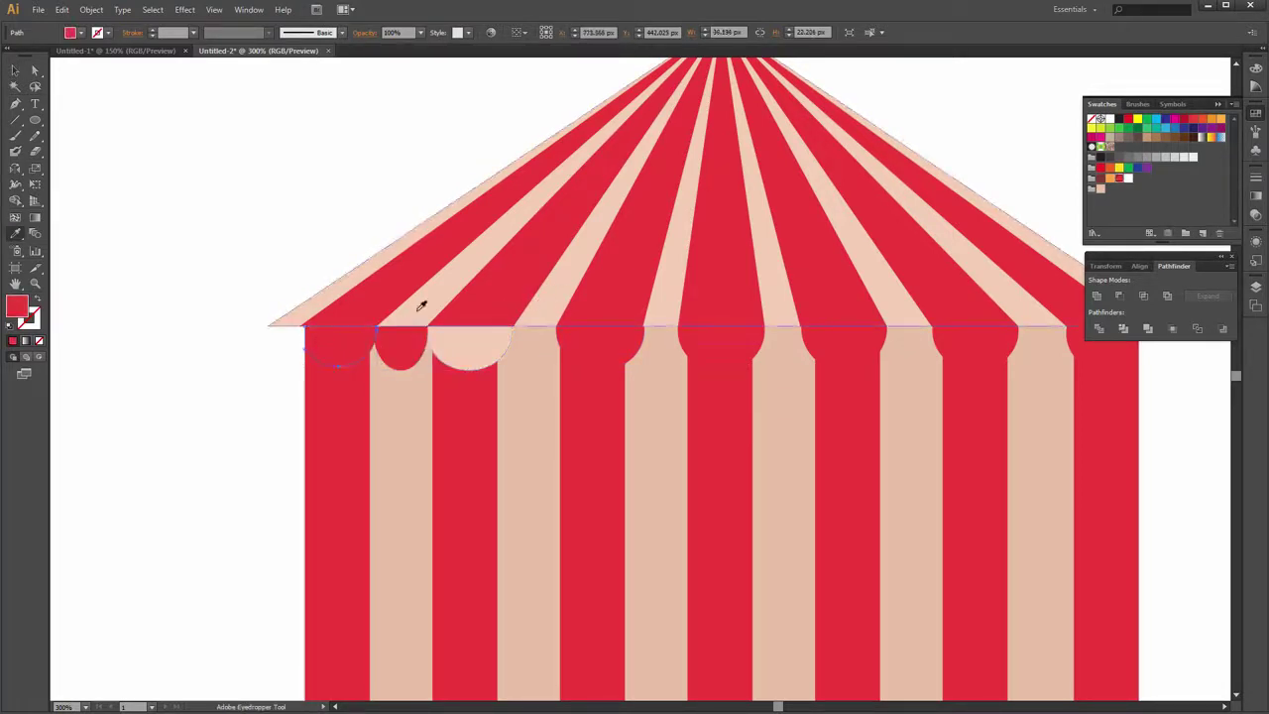
click(426, 301)
key(v)
Alt-drag a red semicircle copy further right and recolour it peach
click(403, 346)
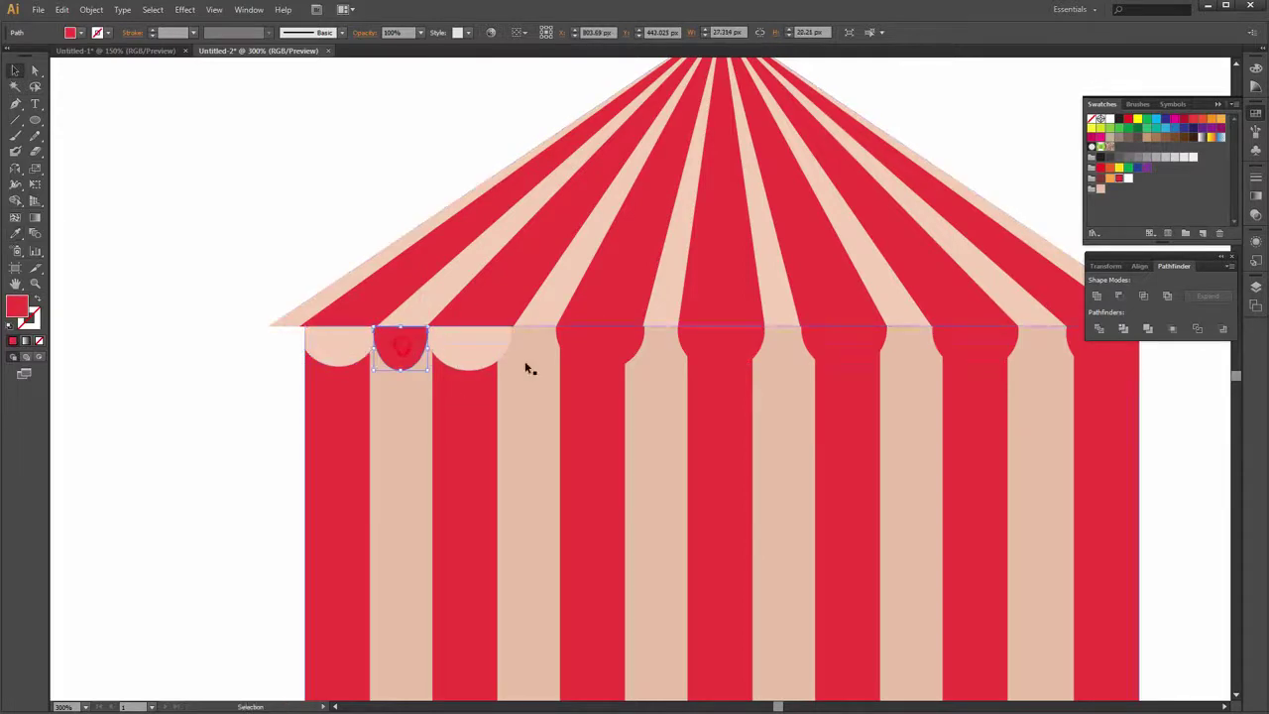
drag(395, 355, 599, 339)
key(i)
click(547, 311)
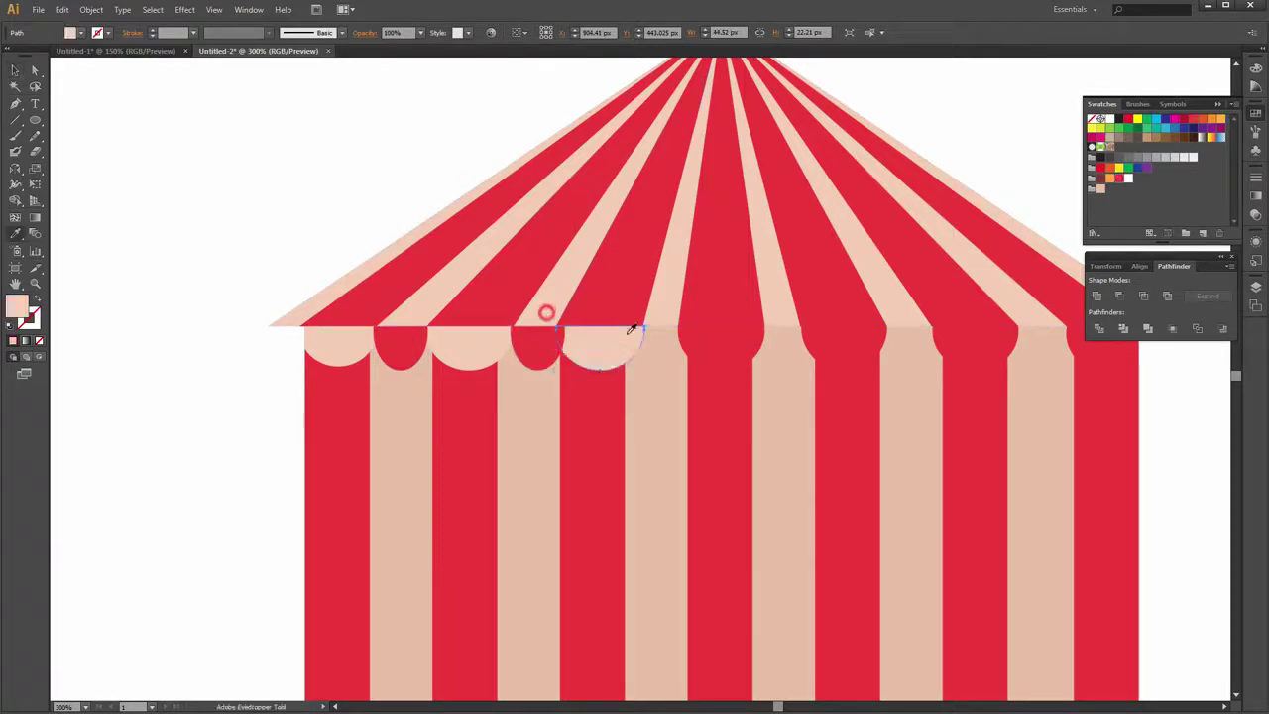
key(v)
Nudge the next semicircle into line, turn it peach, and add another red copy rightward
click(706, 347)
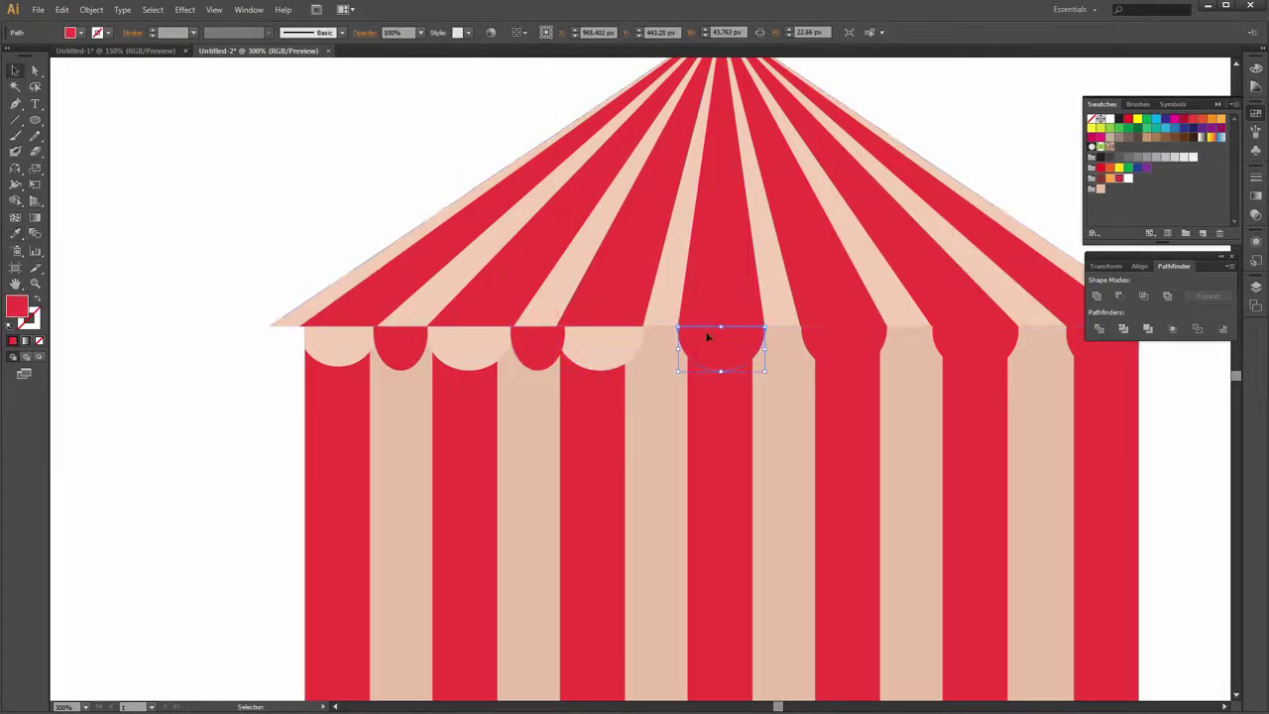
drag(708, 353, 704, 351)
key(i)
click(670, 302)
key(v)
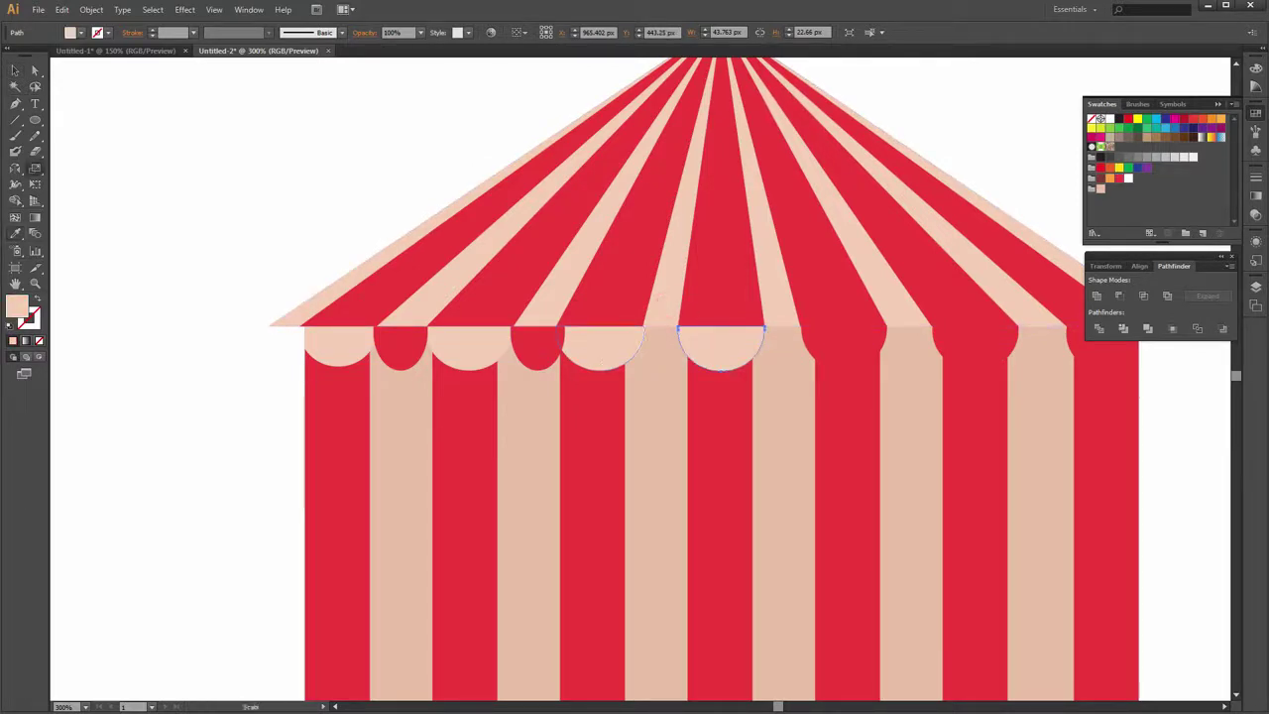
drag(539, 347, 669, 348)
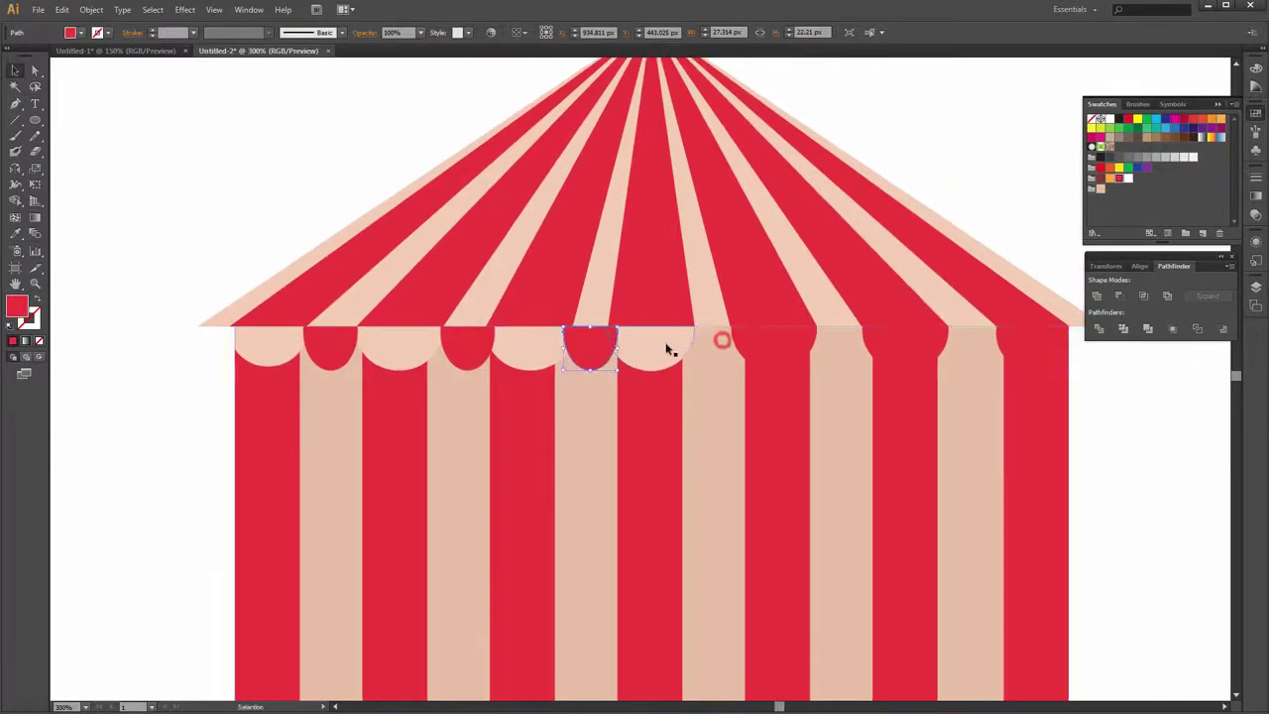
scroll(668, 348, down, 2)
Copy a scallop further along the edge and eyedrop three alternate scallops peach
scroll(513, 348, up, 3)
mouse_move(451, 351)
mouse_down()
mouse_move(791, 359)
mouse_move(960, 347)
mouse_up()
key(ctrl+minus)
click(708, 354)
shift+click(853, 341)
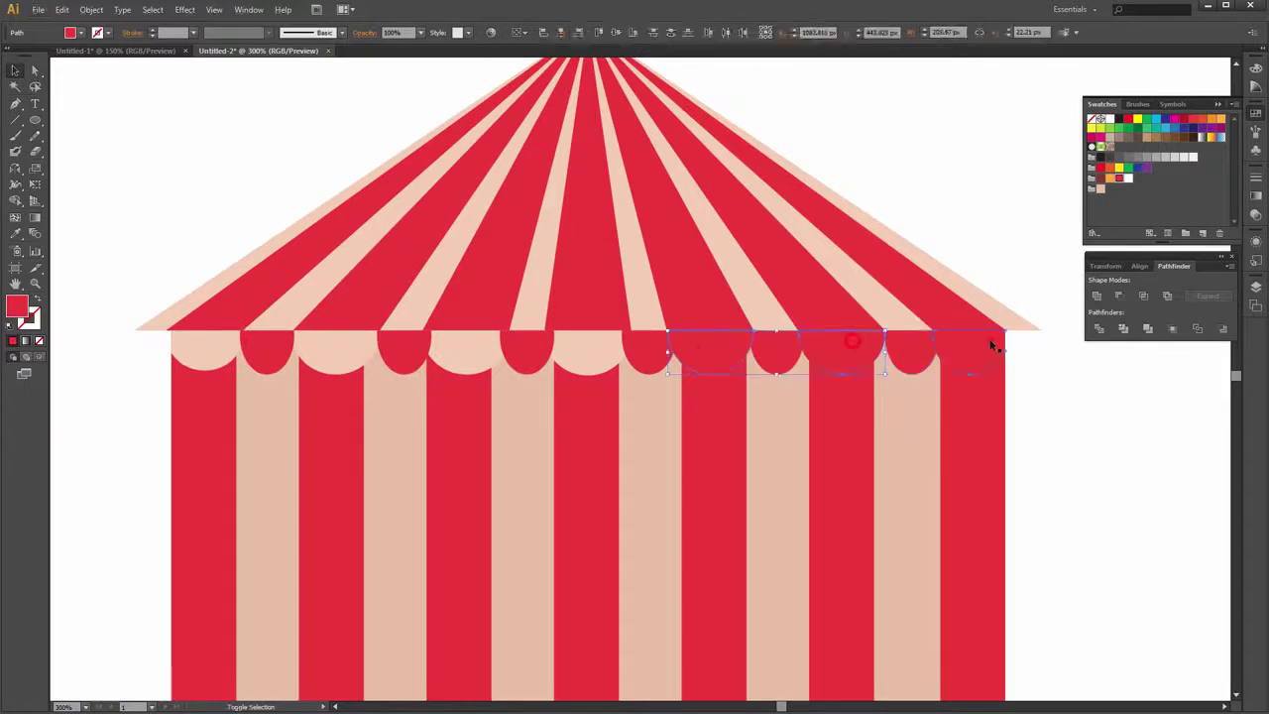
key(i)
click(567, 344)
key(v)
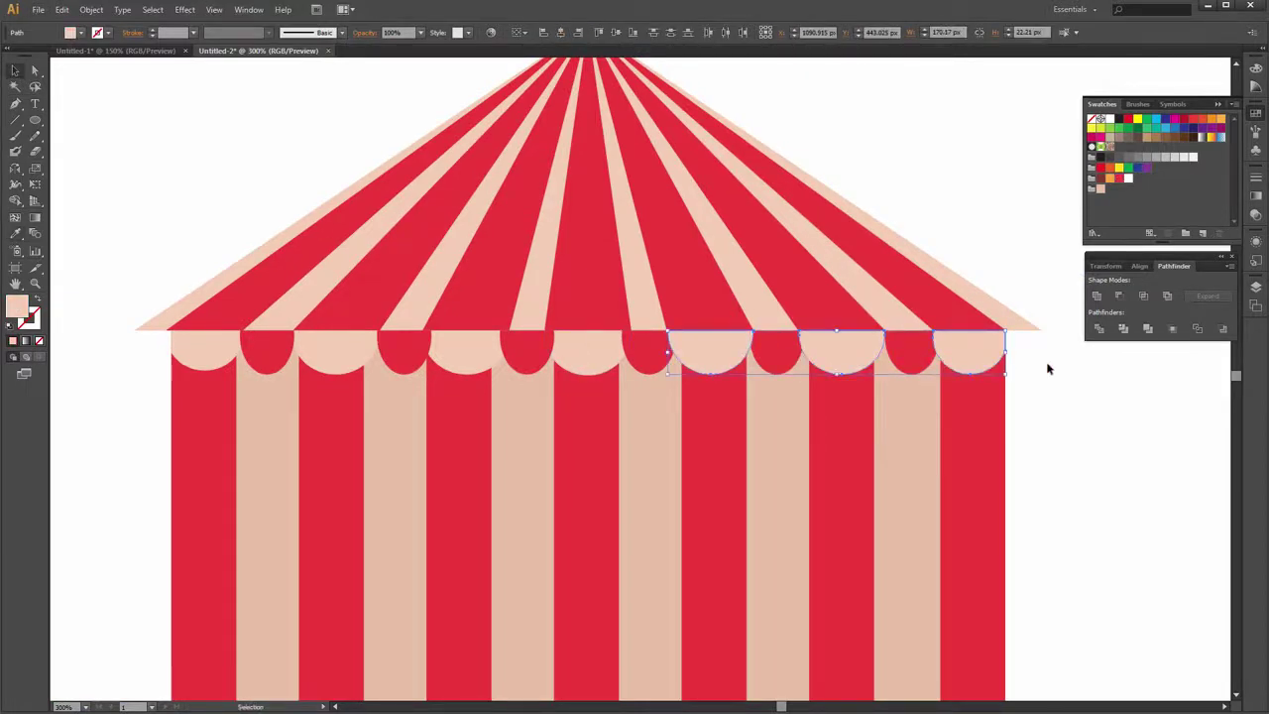
click(1049, 363)
Add red scallops at the roof's right end and fix the new one's stacking order
key(ctrl+plus)
click(780, 350)
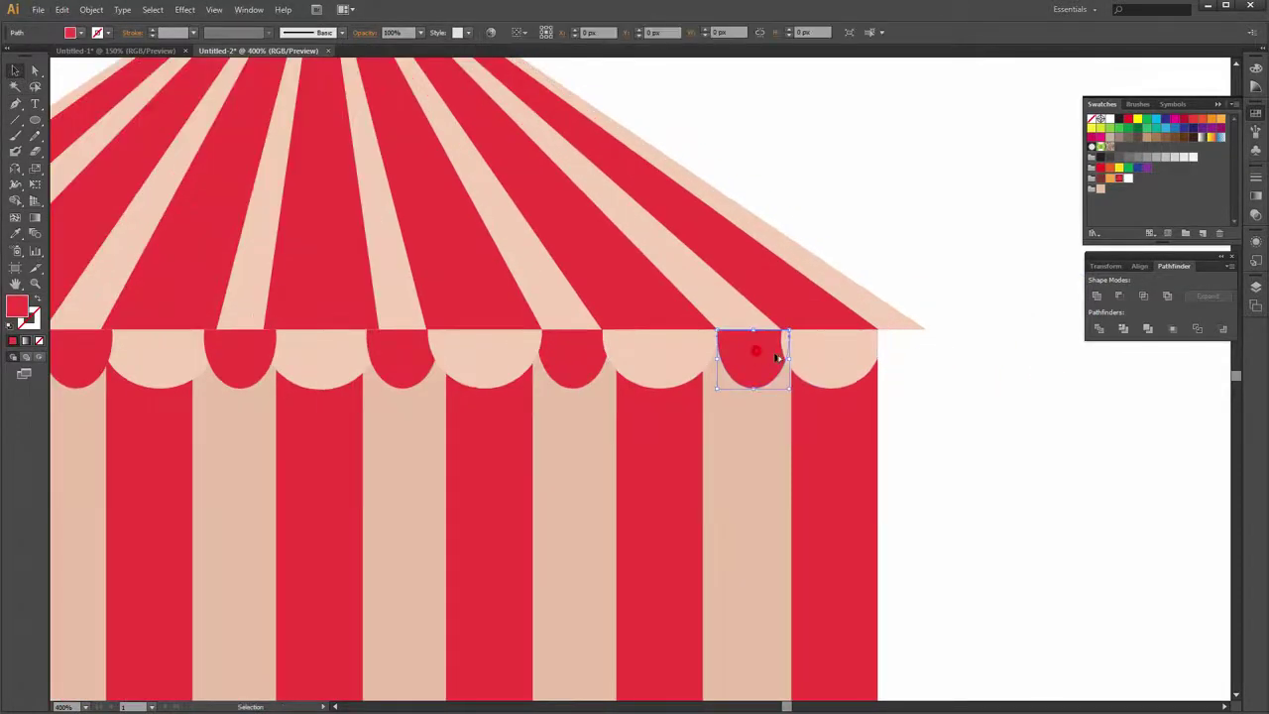
drag(780, 349, 893, 355)
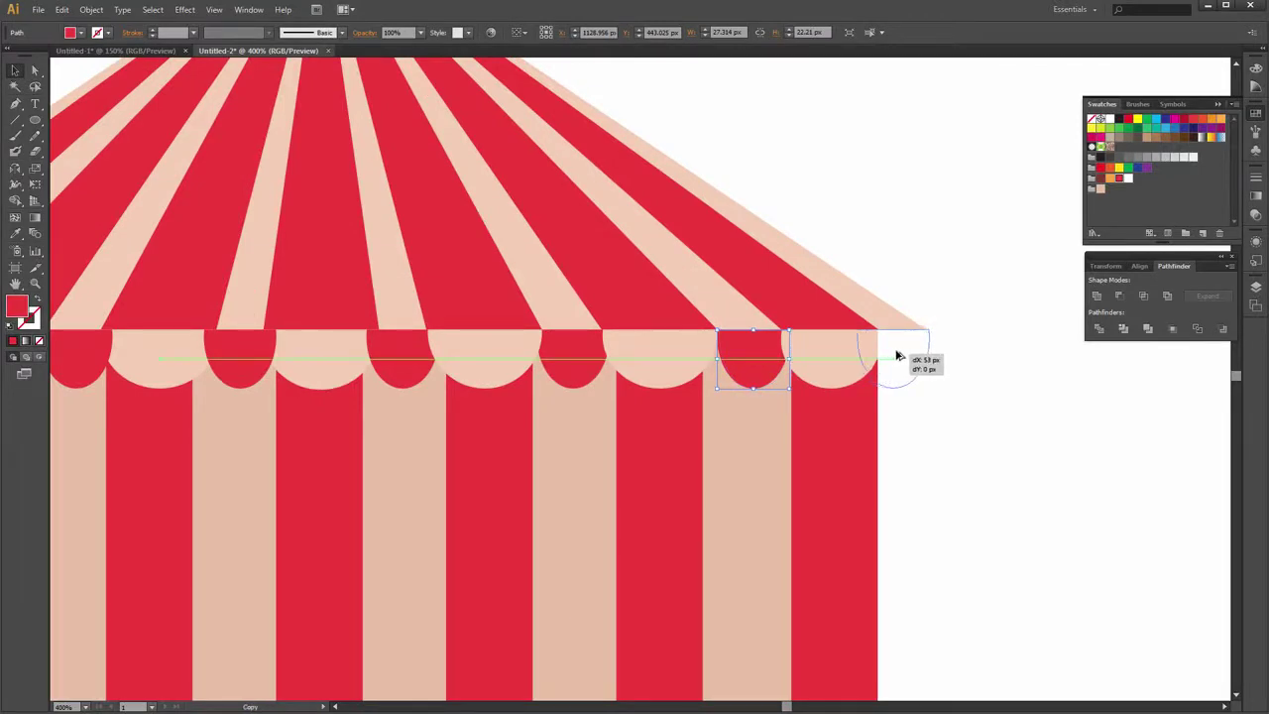
drag(892, 355, 895, 355)
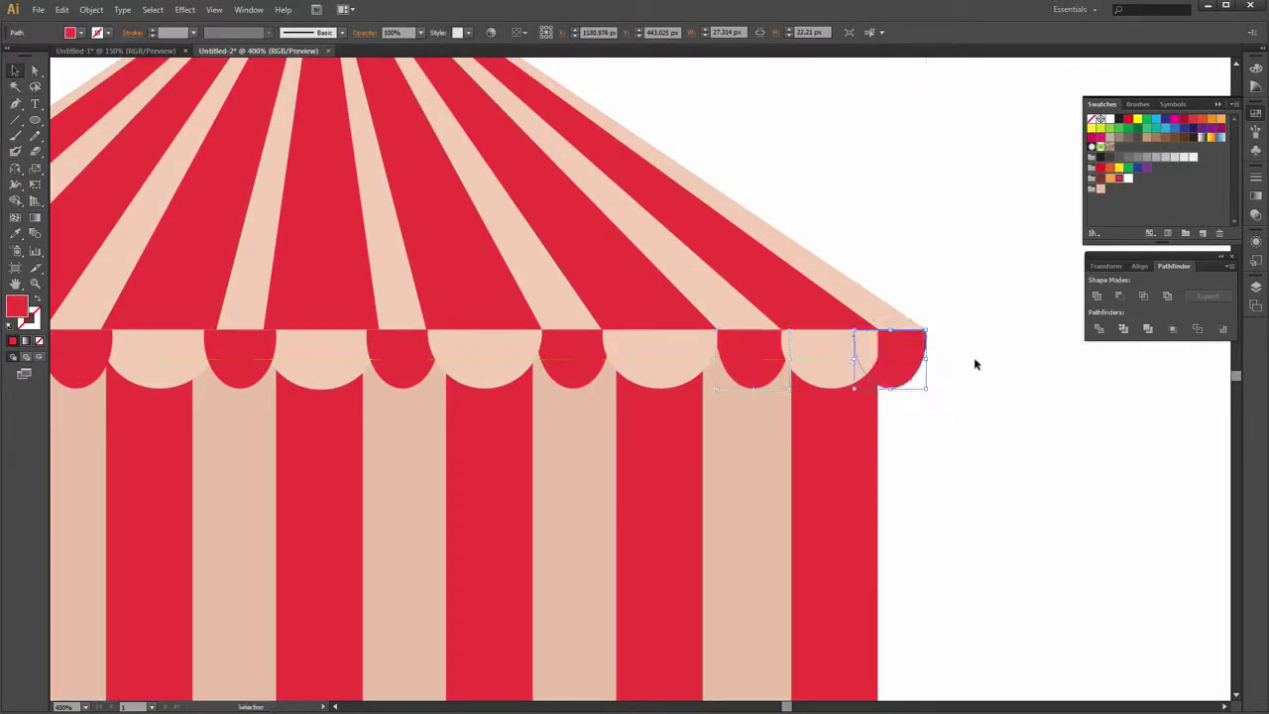
right_click(905, 363)
click(1068, 546)
click(1072, 465)
key(ctrl+minus)
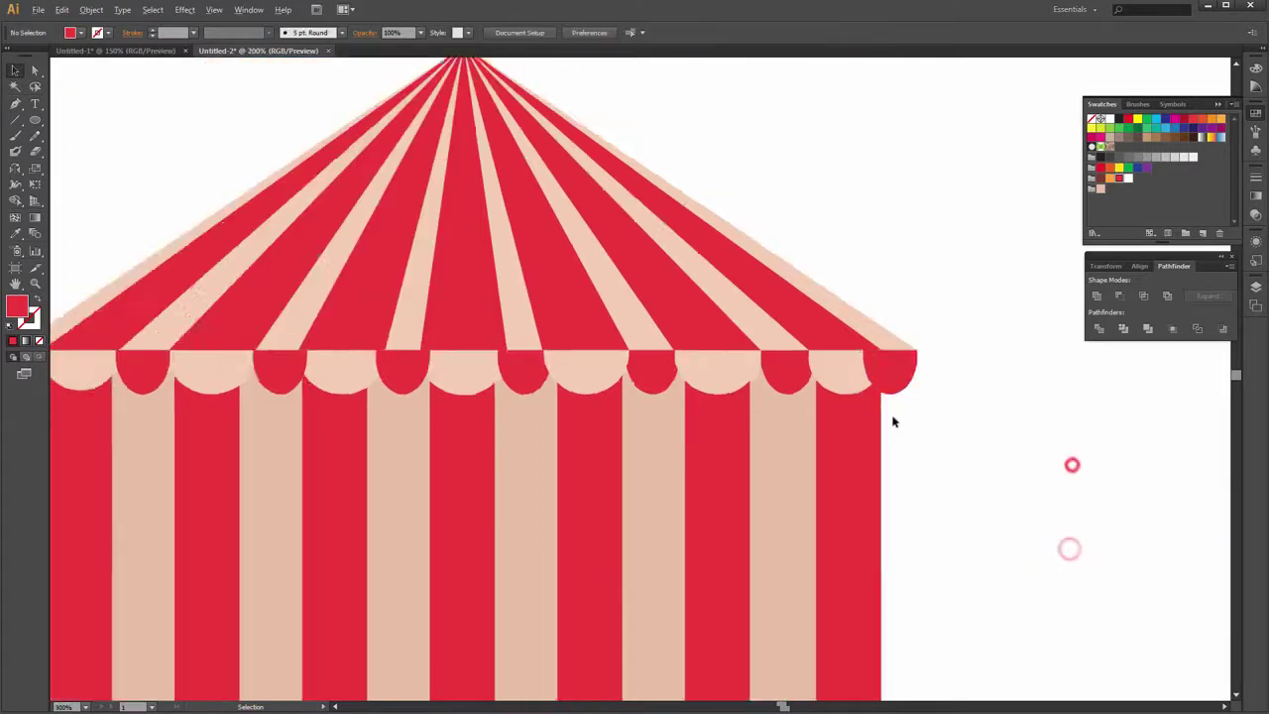
Copy a red scallop to cap the roof's left end
scroll(892, 421, down, 2)
scroll(822, 376, up, 2)
scroll(680, 360, up, 1)
click(571, 375)
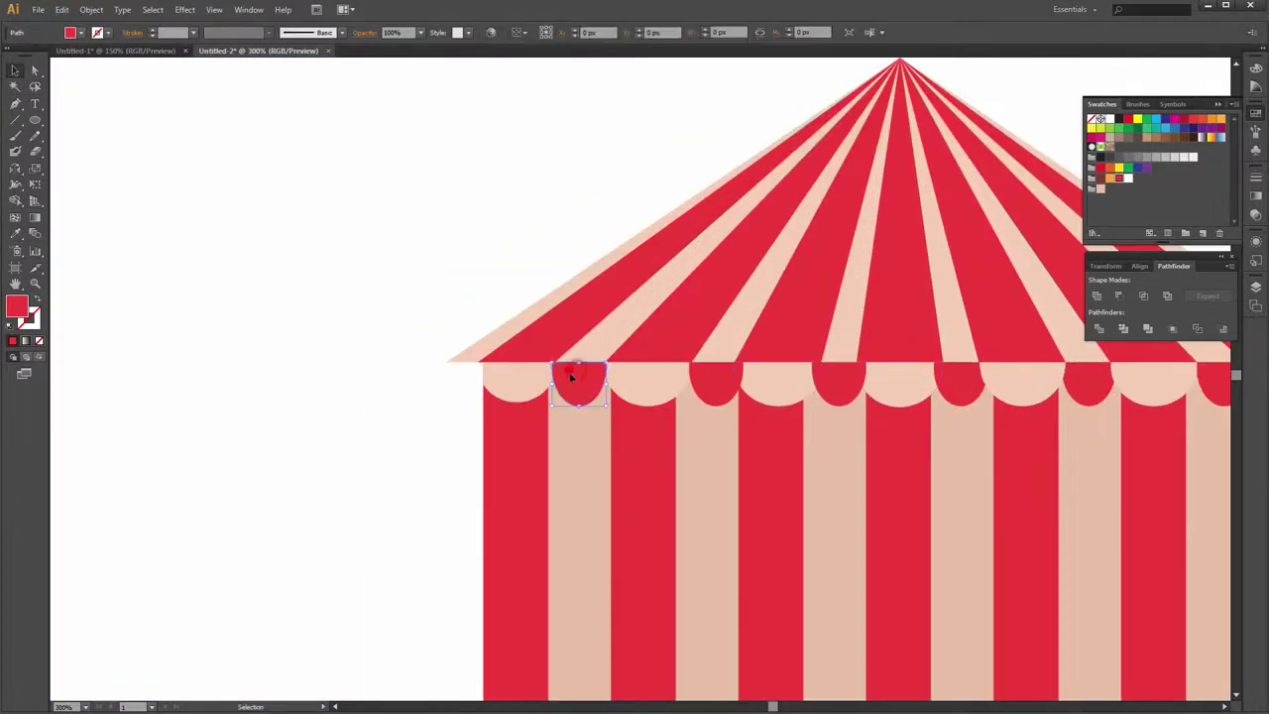
drag(571, 375, 477, 383)
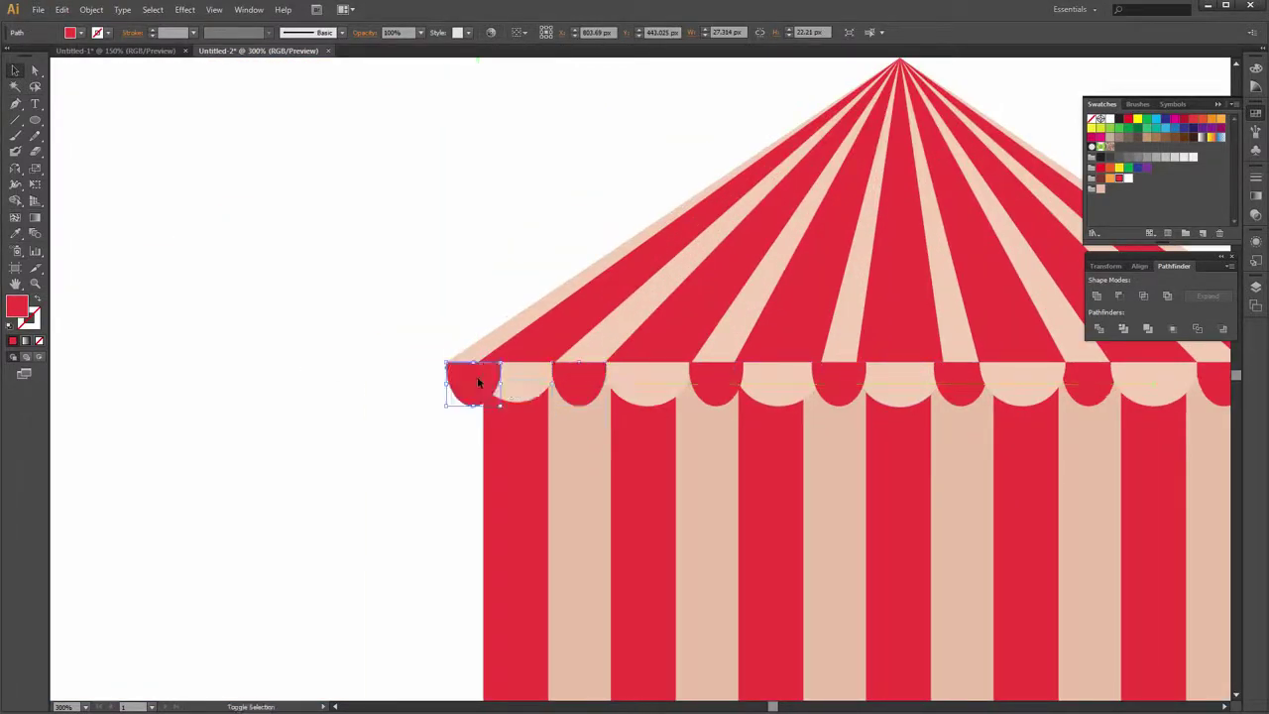
click(428, 317)
scroll(476, 379, down, 3)
scroll(849, 357, up, 1)
scroll(813, 327, up, 1)
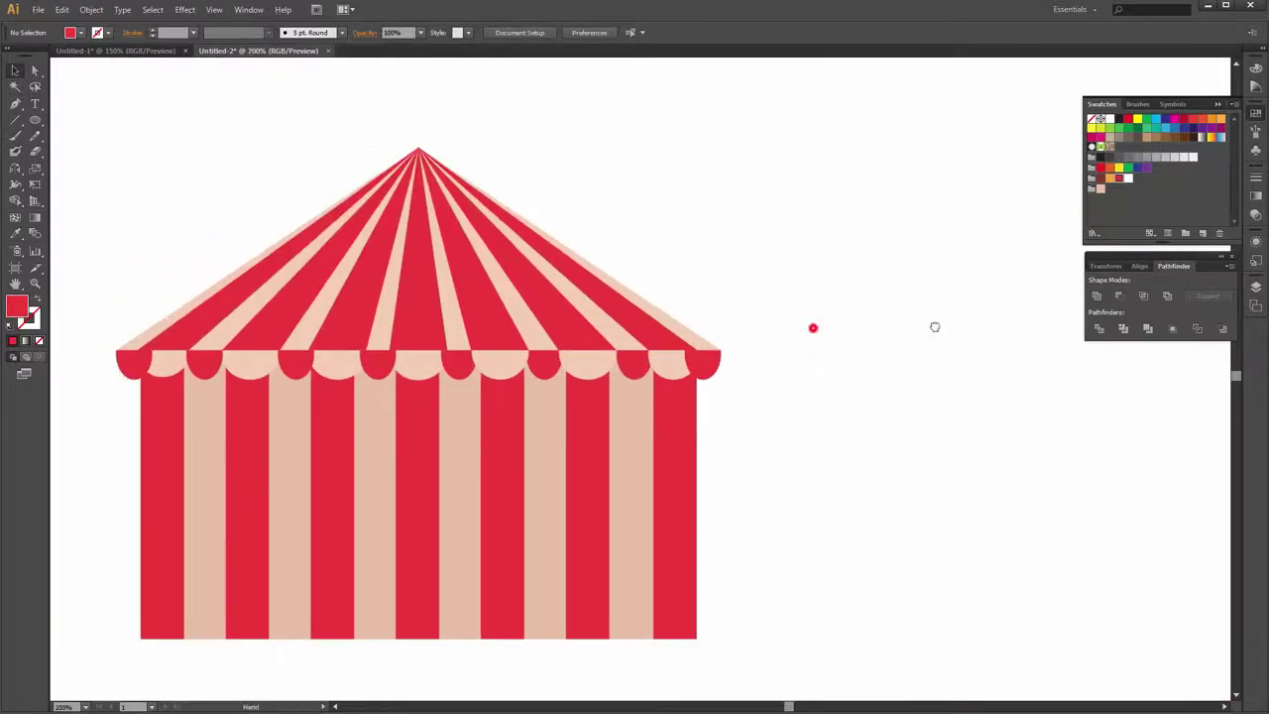
scroll(822, 320, left, 2)
scroll(824, 306, down, 1)
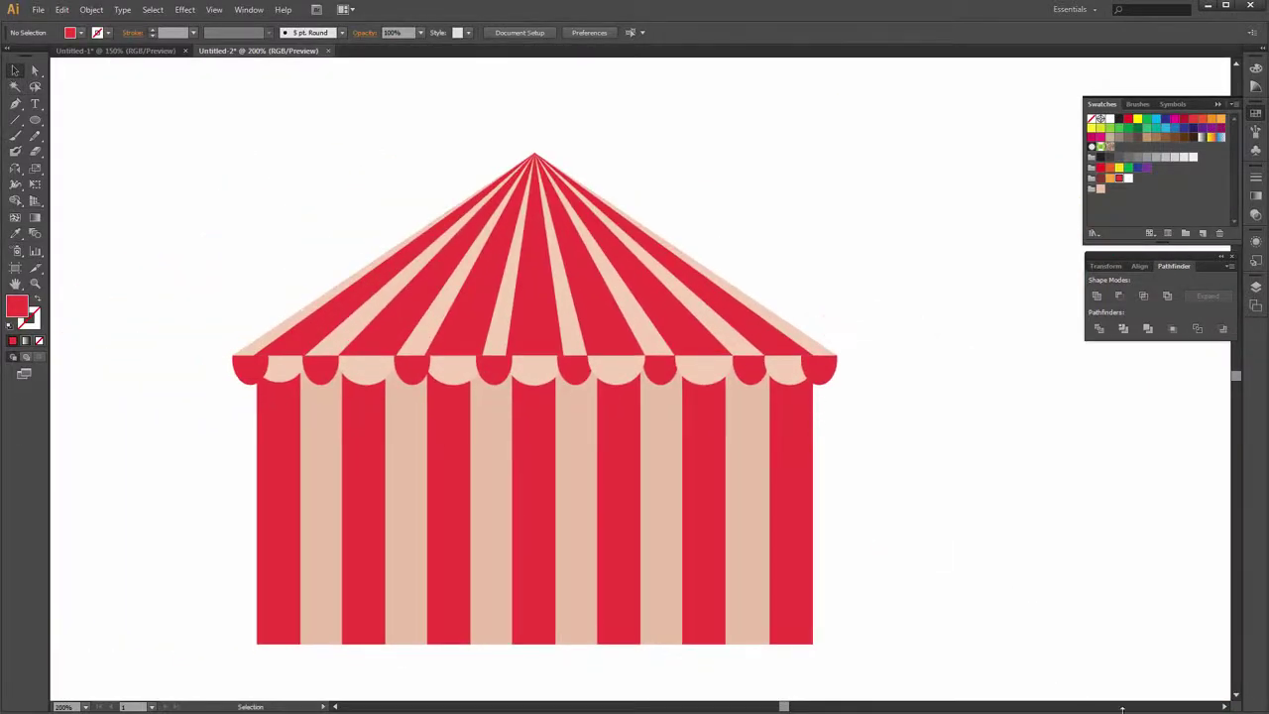
Draw a dark brown Polygon triangle, shrink it and place it at the tent's bottom centre
drag(853, 501, 858, 493)
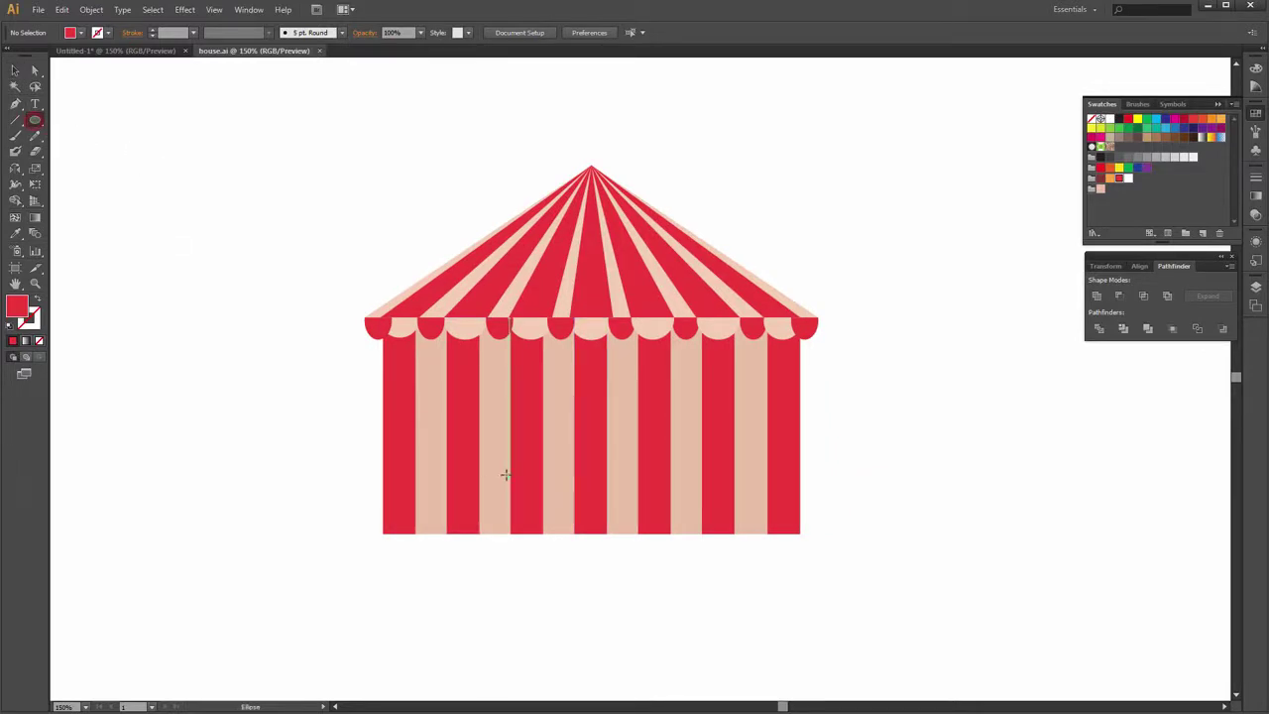
drag(39, 120, 109, 167)
drag(830, 286, 737, 282)
mouse_move(855, 326)
mouse_down()
mouse_move(945, 334)
mouse_move(965, 379)
mouse_up()
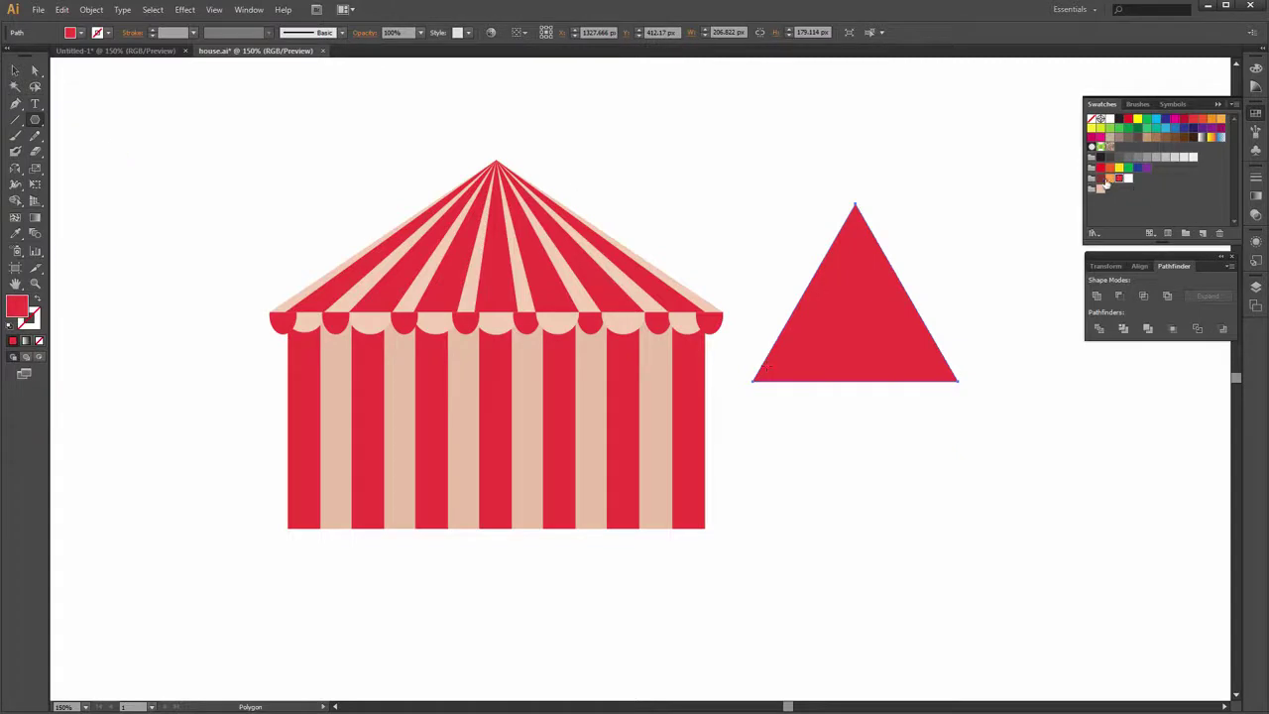
click(1101, 189)
click(15, 73)
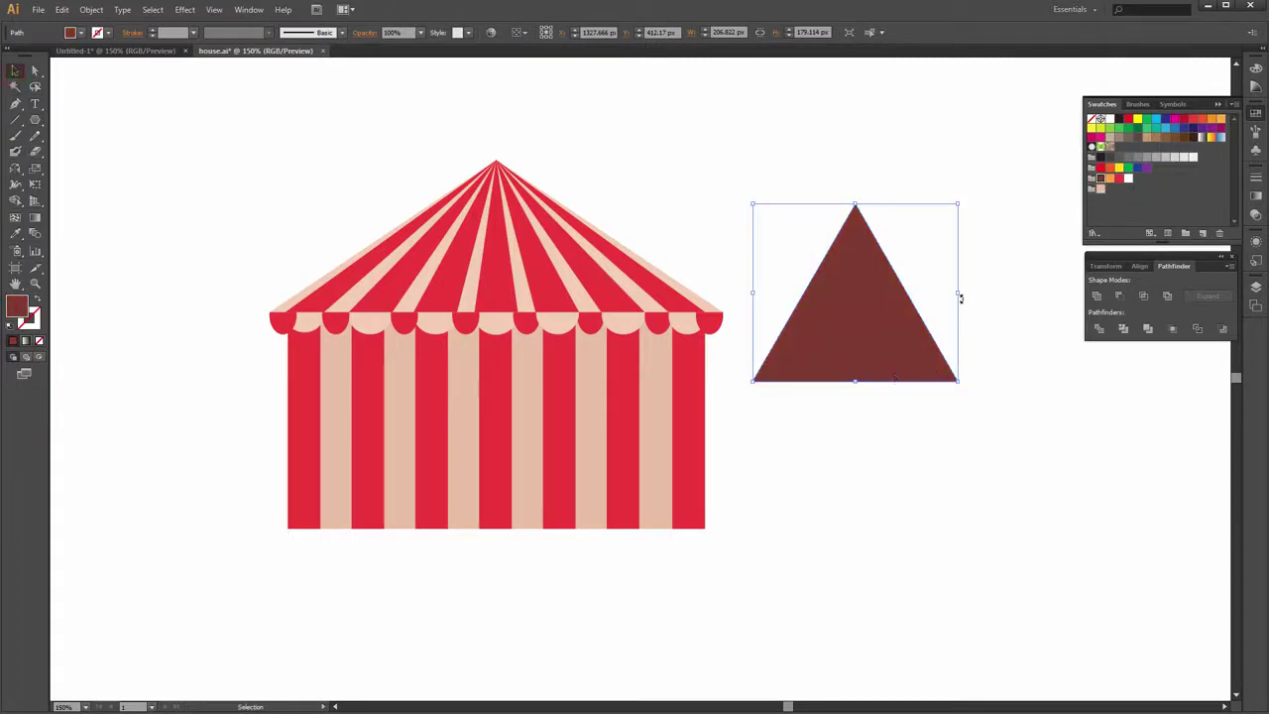
drag(958, 381, 889, 342)
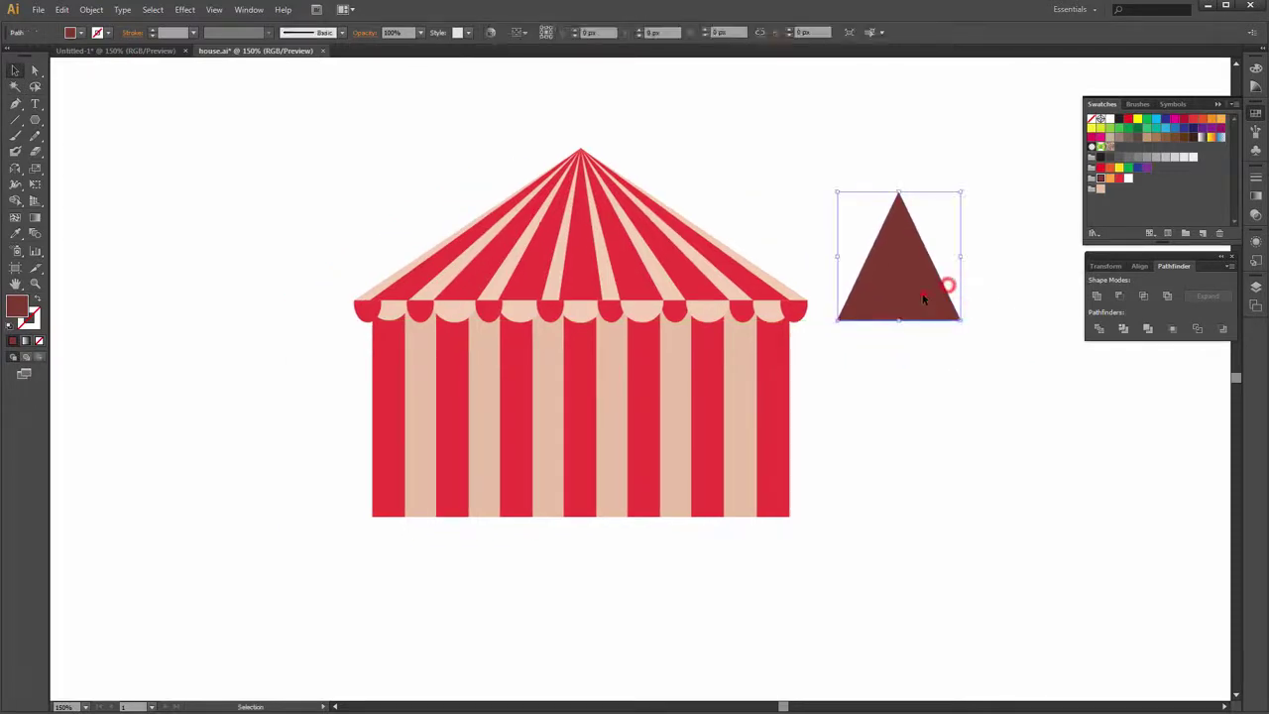
drag(922, 298, 612, 480)
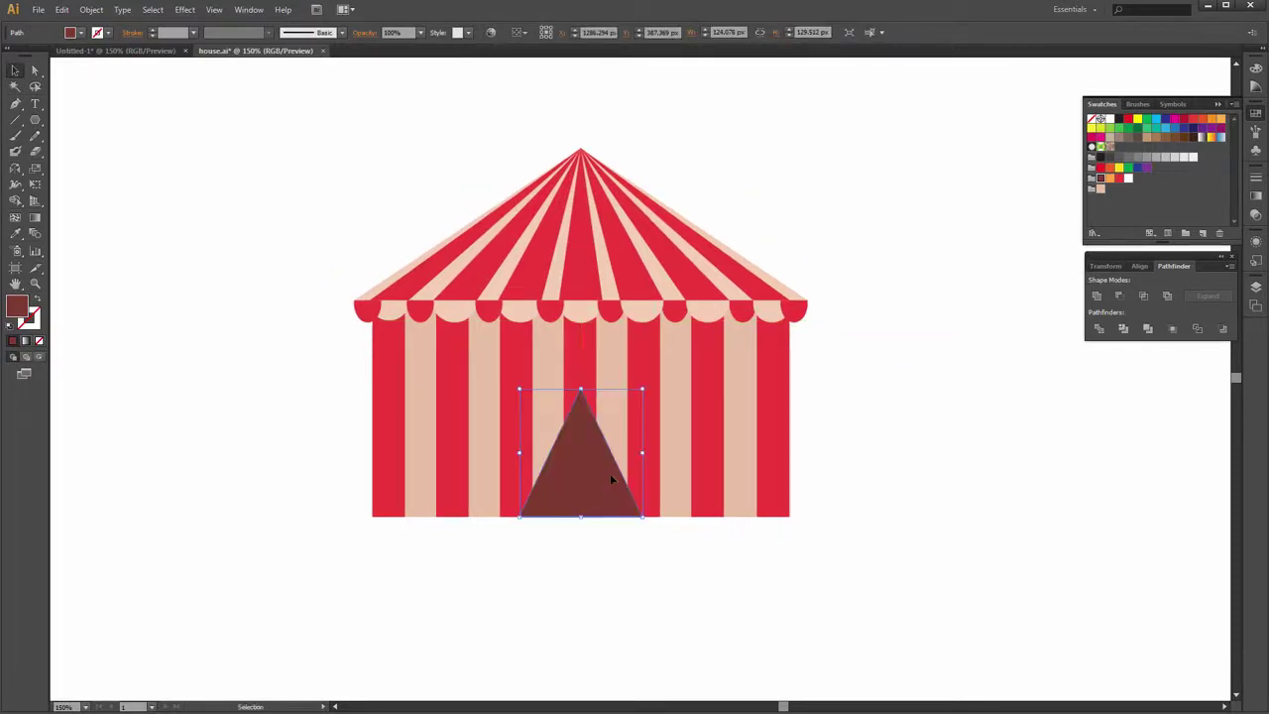
Select every tent piece and Unite them with Pathfinder into one dark brown silhouette
click(838, 426)
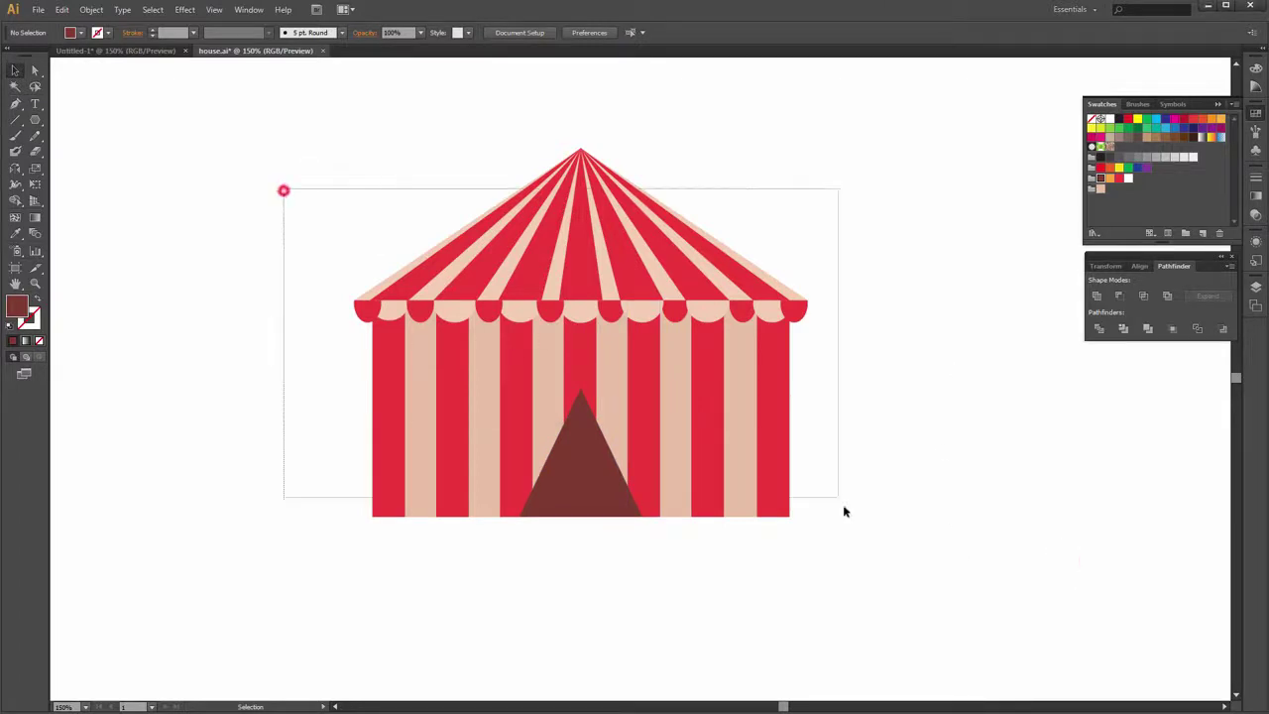
drag(284, 189, 823, 512)
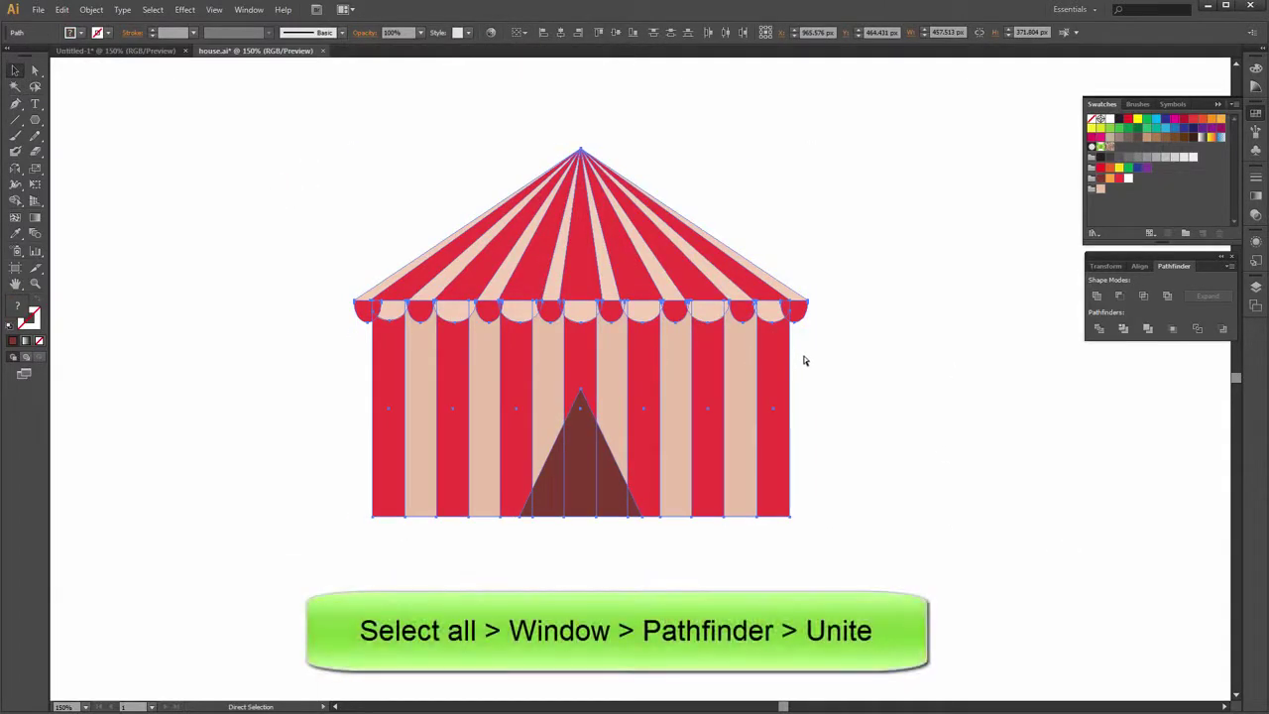
click(1097, 296)
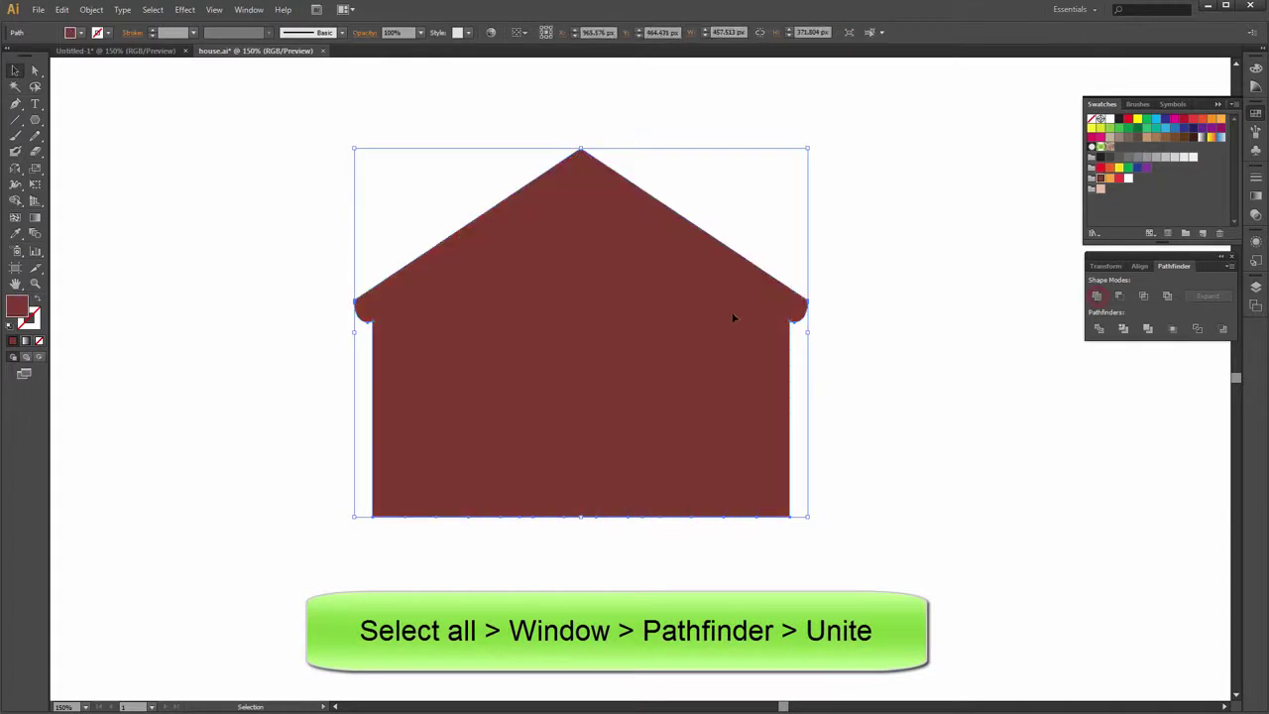
drag(924, 266, 1005, 282)
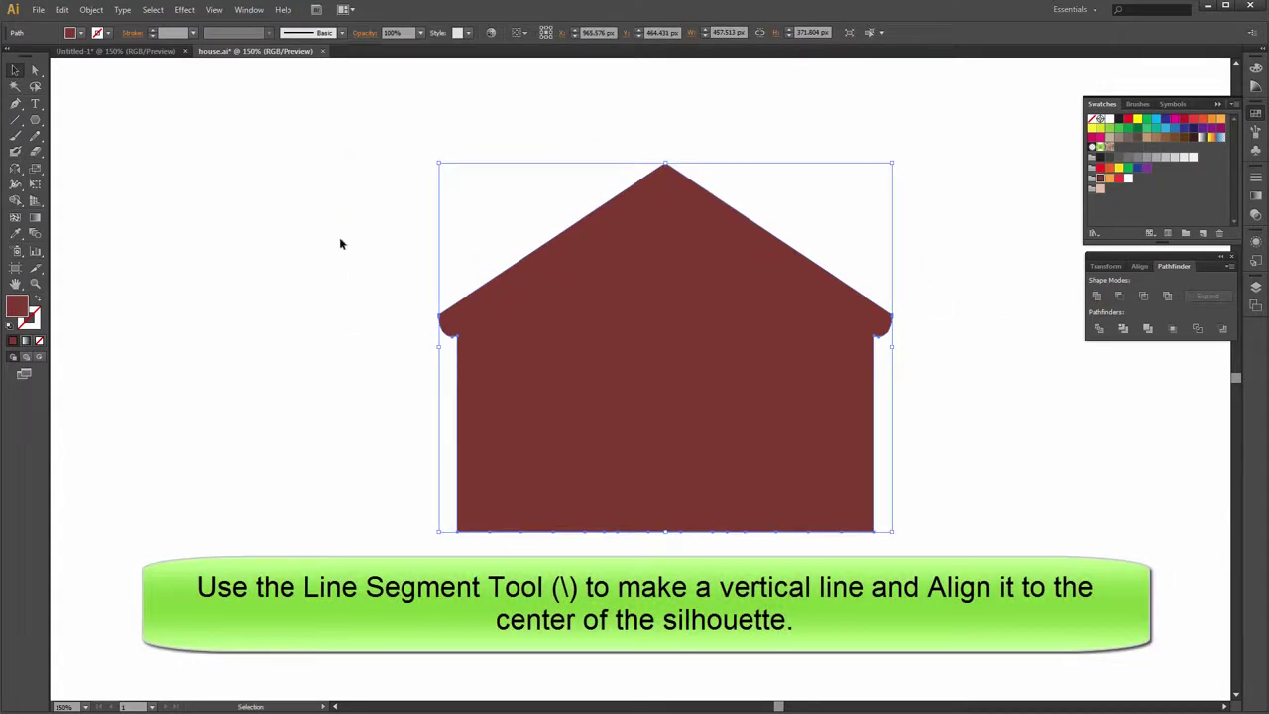
Divide the silhouette with a vertical centre line in Pathfinder, then ungroup the two halves
click(16, 121)
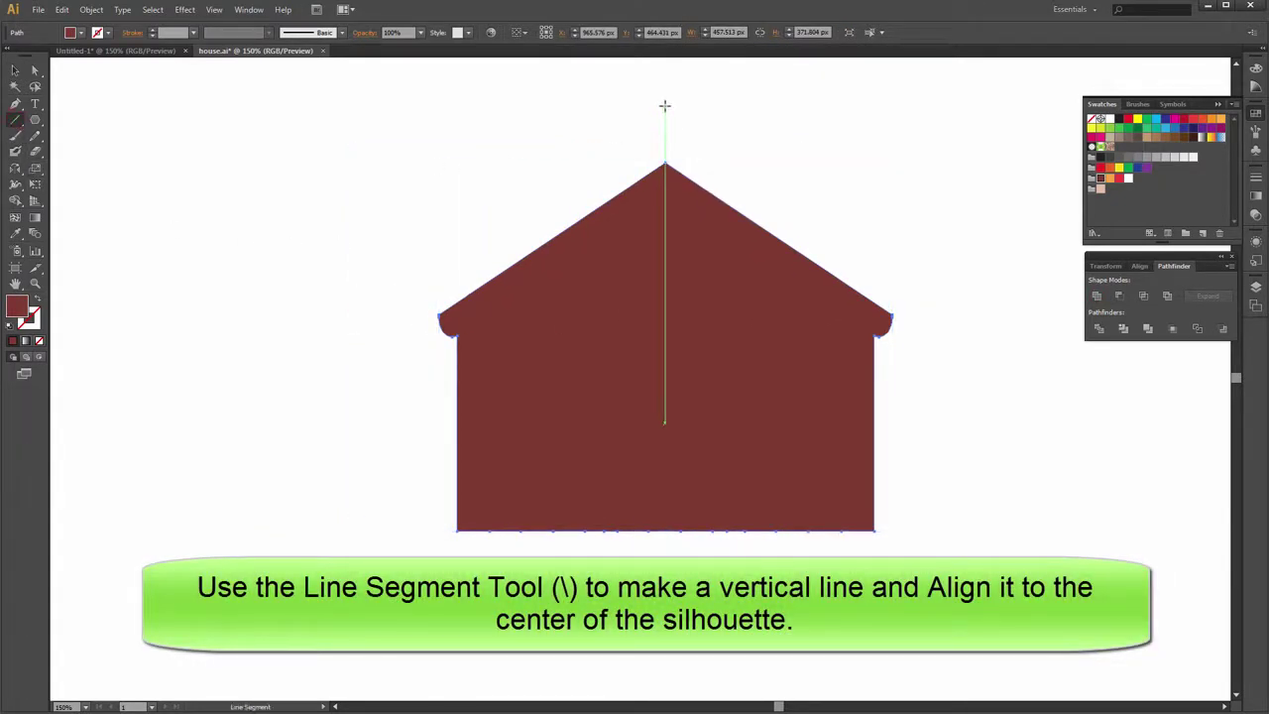
drag(664, 105, 664, 555)
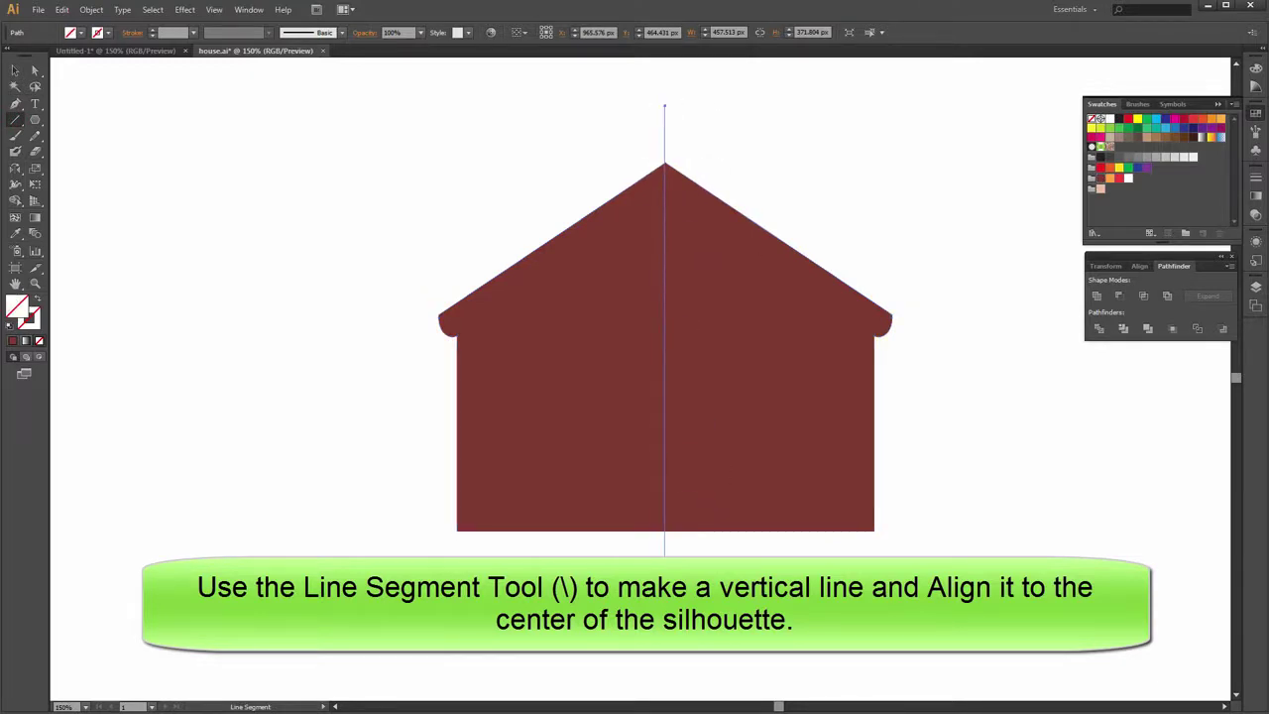
key(v)
shift+click(779, 357)
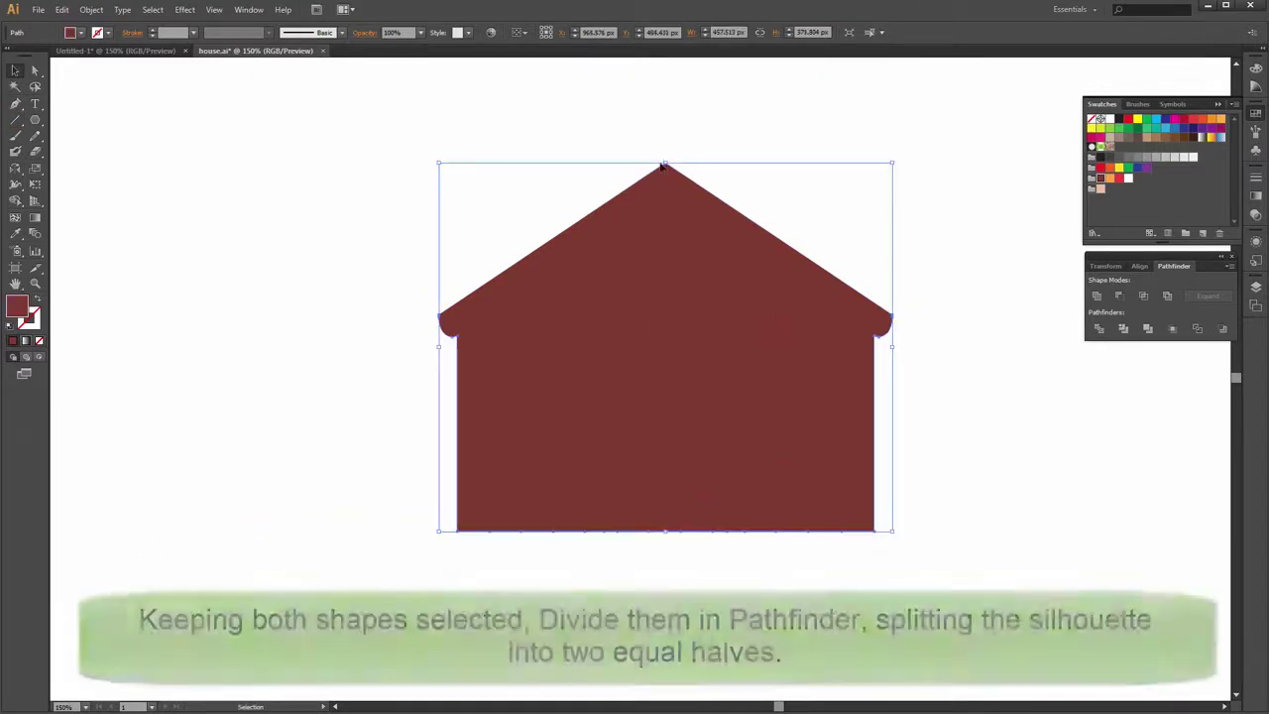
shift+click(665, 139)
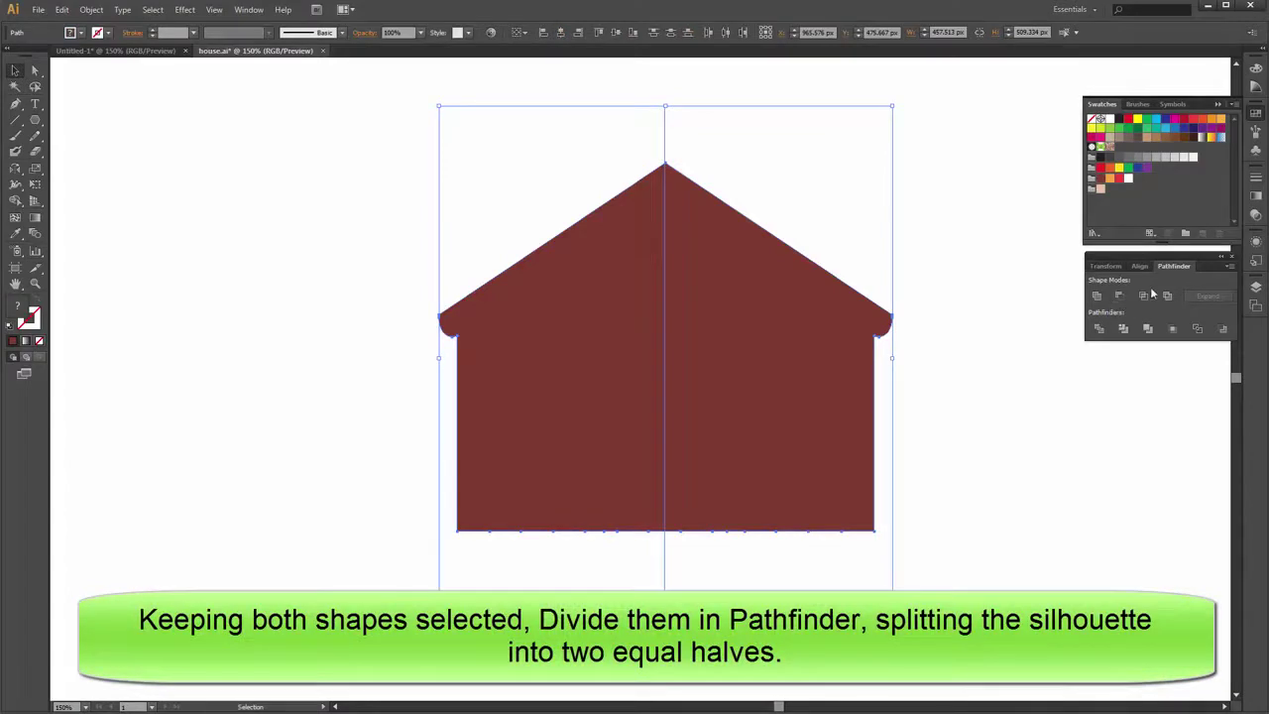
click(1099, 330)
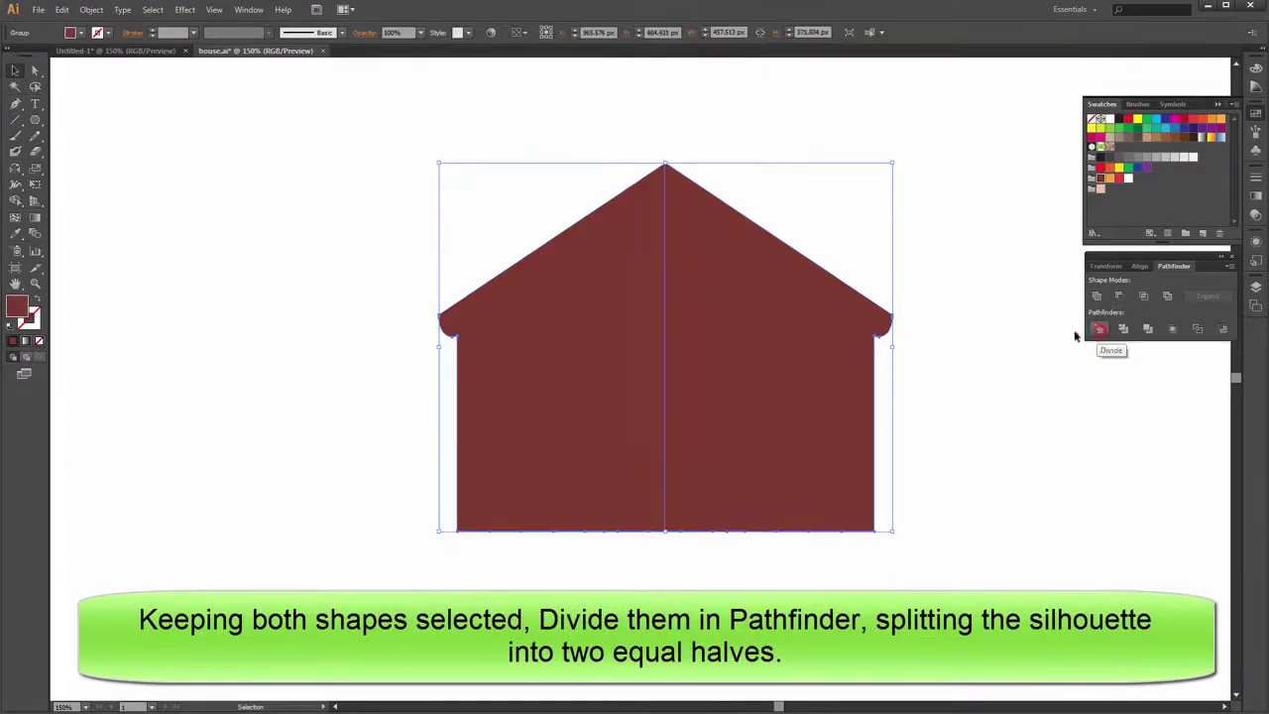
right_click(794, 313)
click(827, 388)
click(930, 321)
Delete the silhouette's left half and fill the right half with the peach stripe colour
click(561, 338)
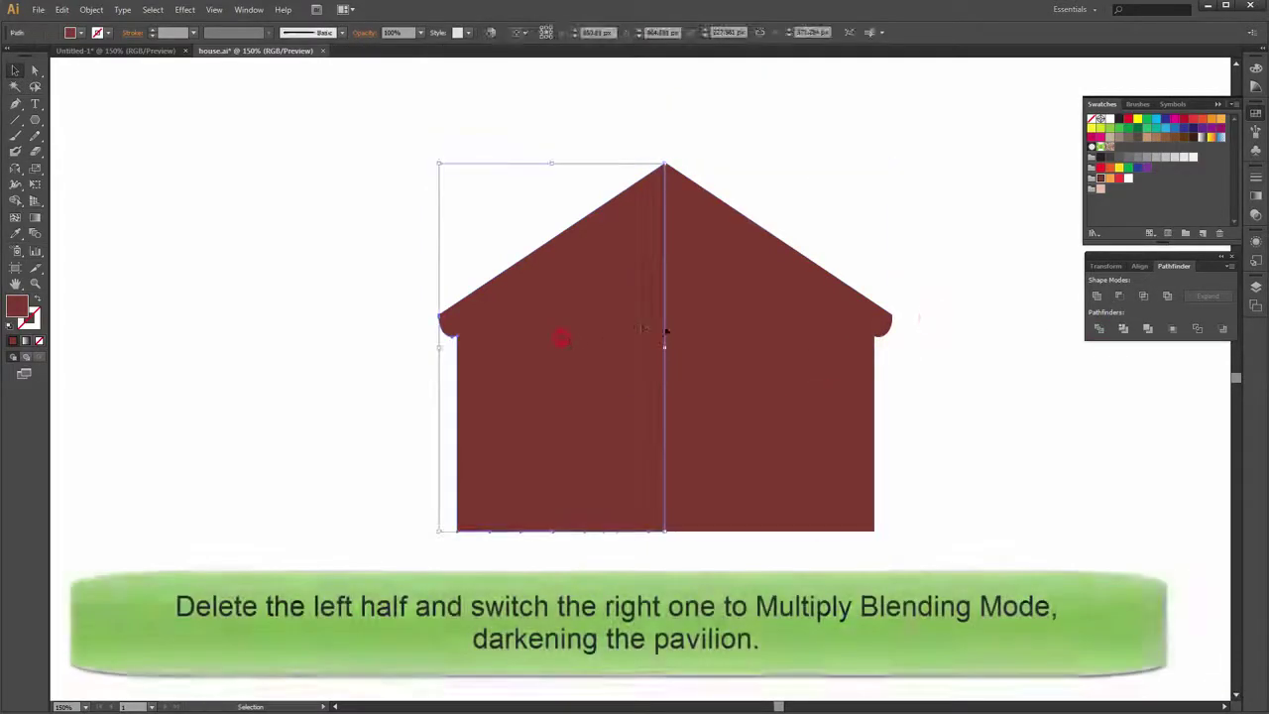
key(Delete)
click(769, 340)
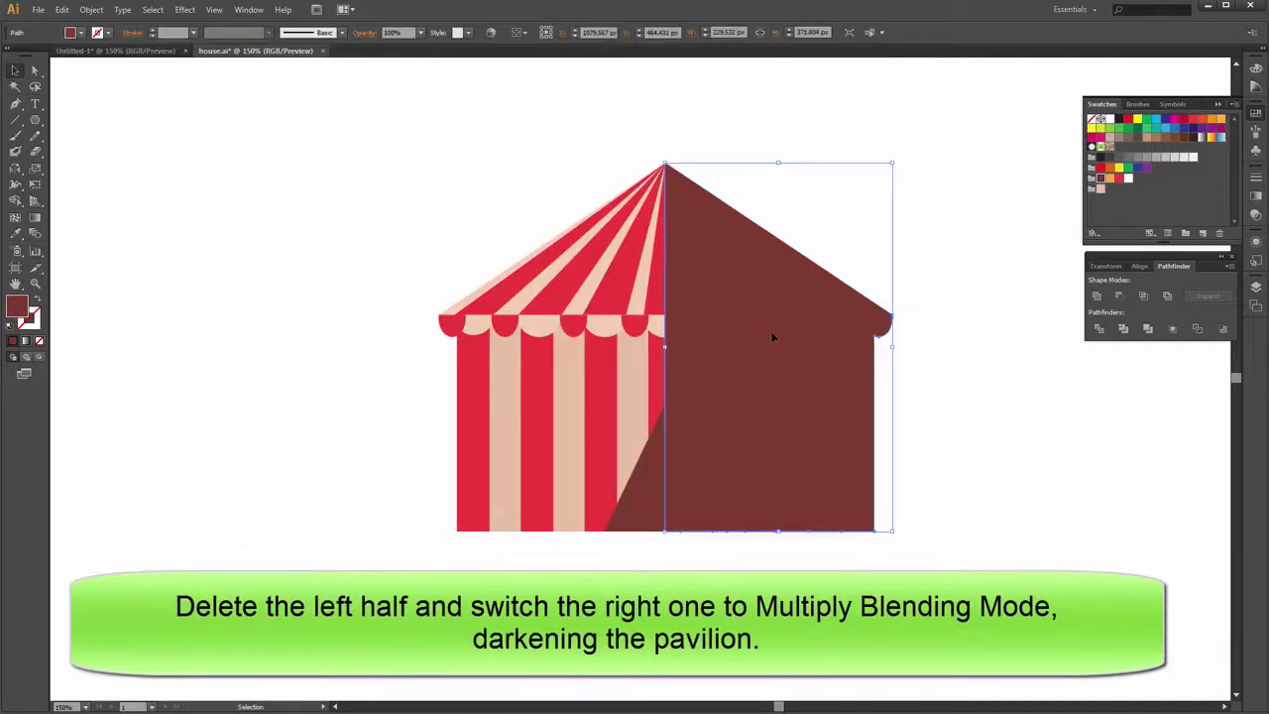
click(643, 295)
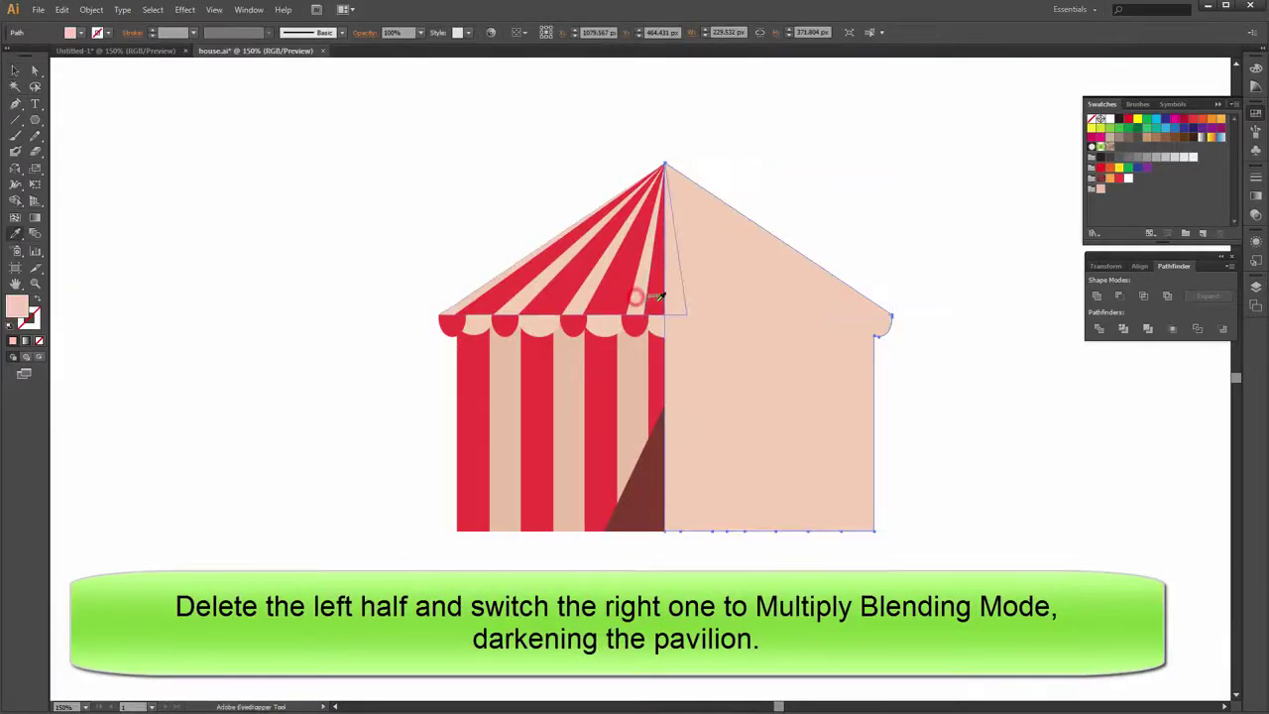
click(742, 331)
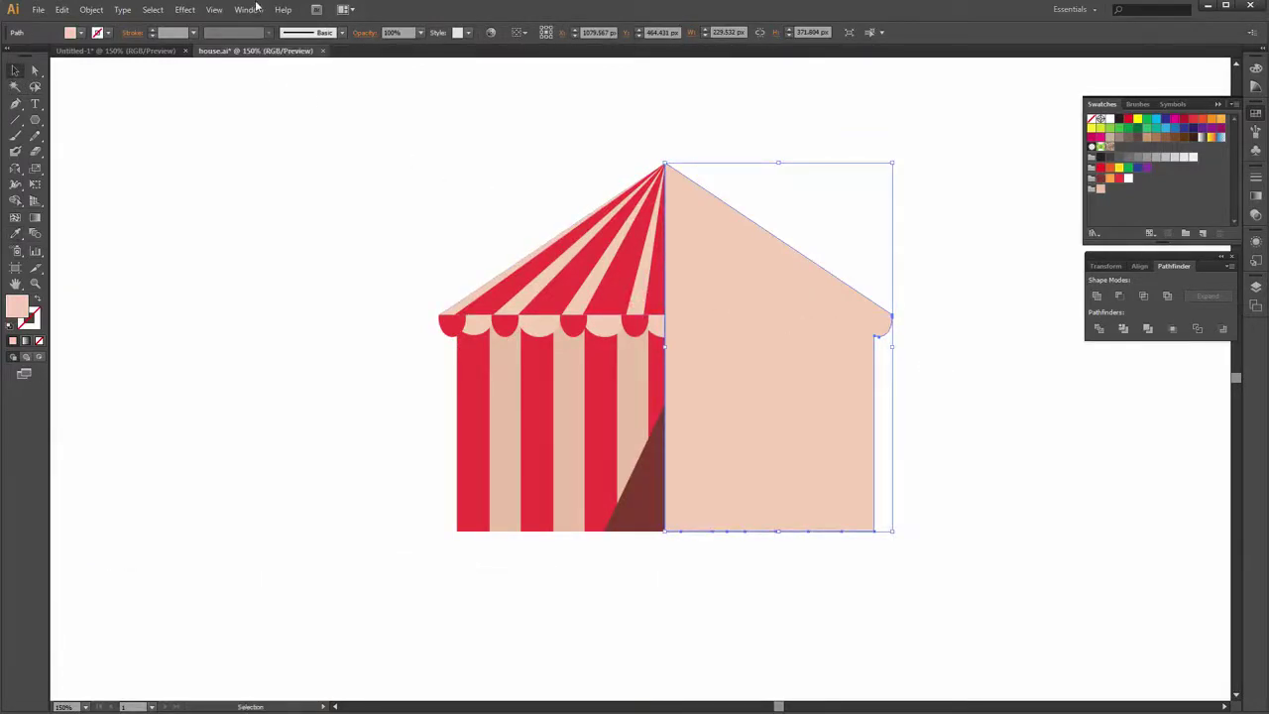
Set the right half's blend mode to Multiply in the Transparency panel
click(249, 10)
click(264, 511)
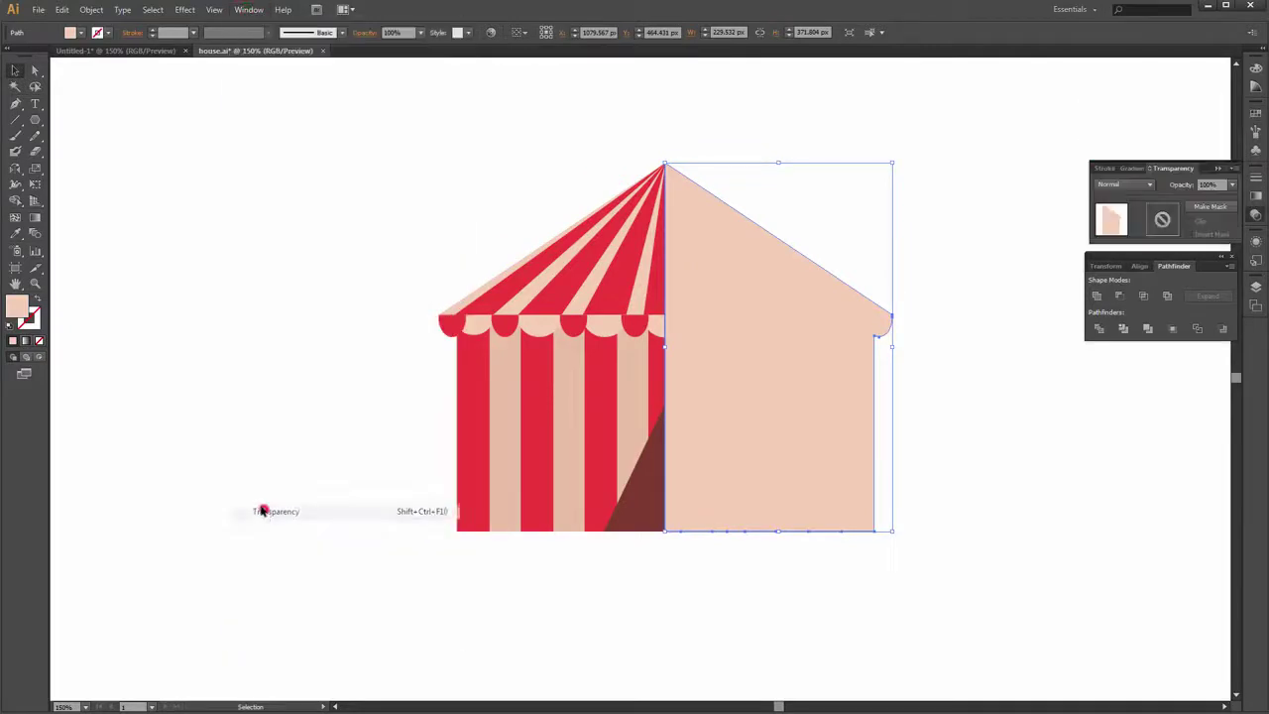
click(1147, 185)
click(1118, 231)
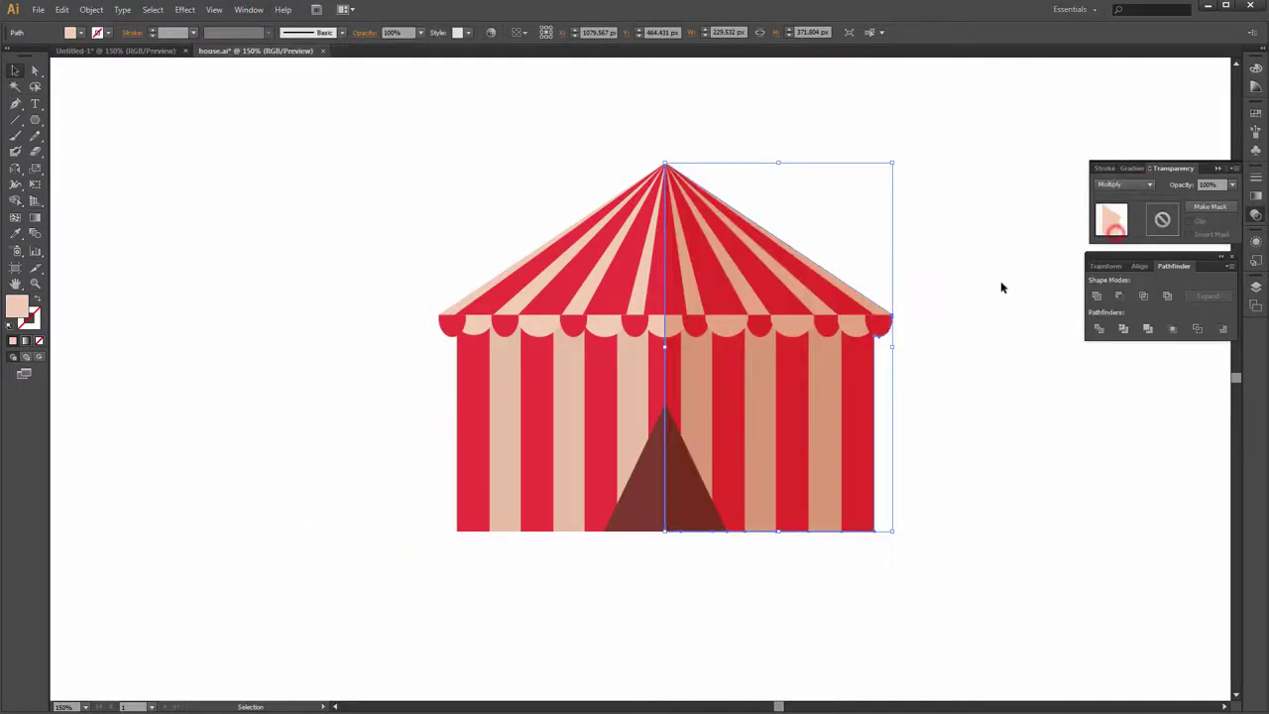
click(1010, 344)
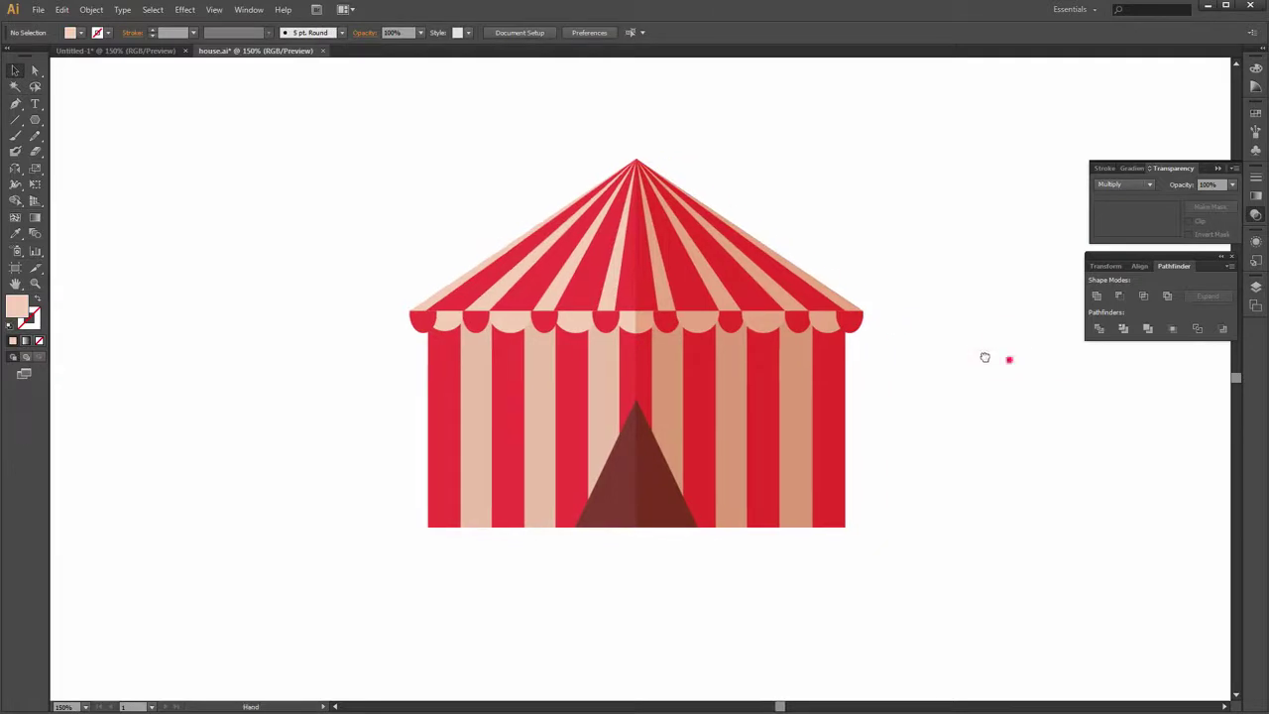
Select all the tent's parts and group them
key(ctrl+1)
drag(487, 258, 906, 487)
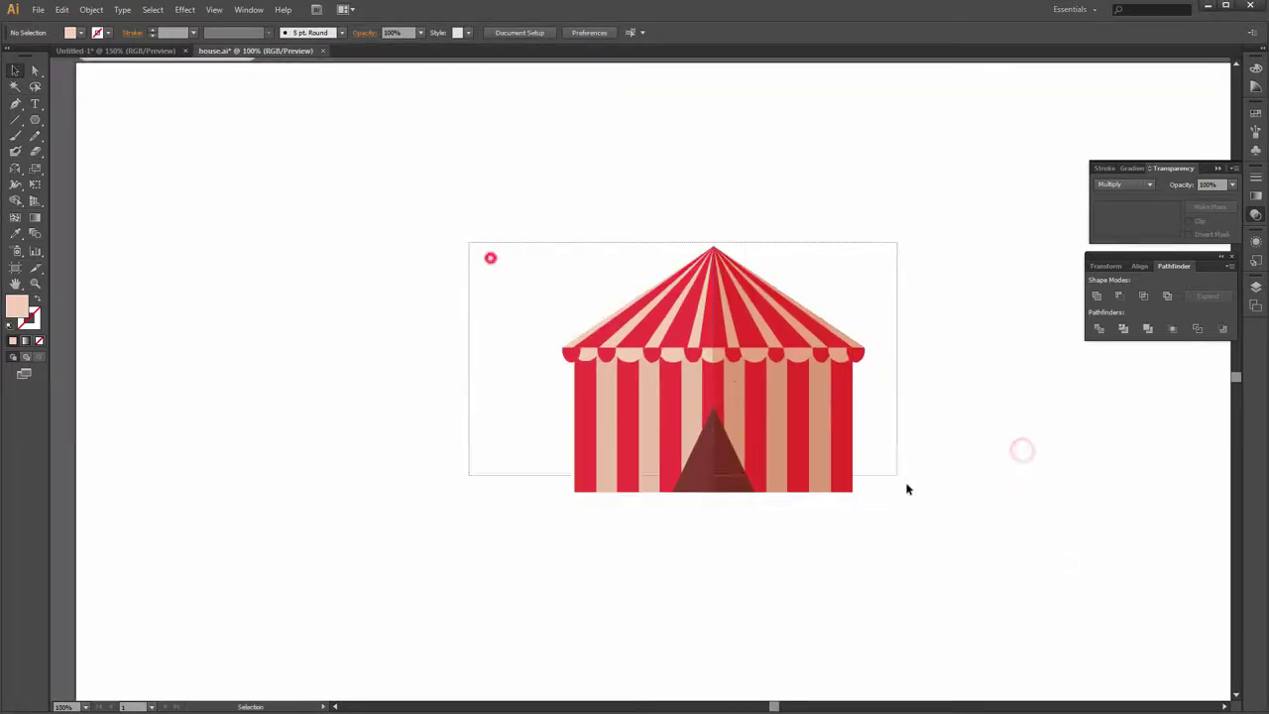
right_click(755, 366)
click(796, 427)
click(945, 397)
Move the grouped tent to the artboard's top-left corner, leaving empty space beside it
key(ctrl+minus)
key(ctrl+minus)
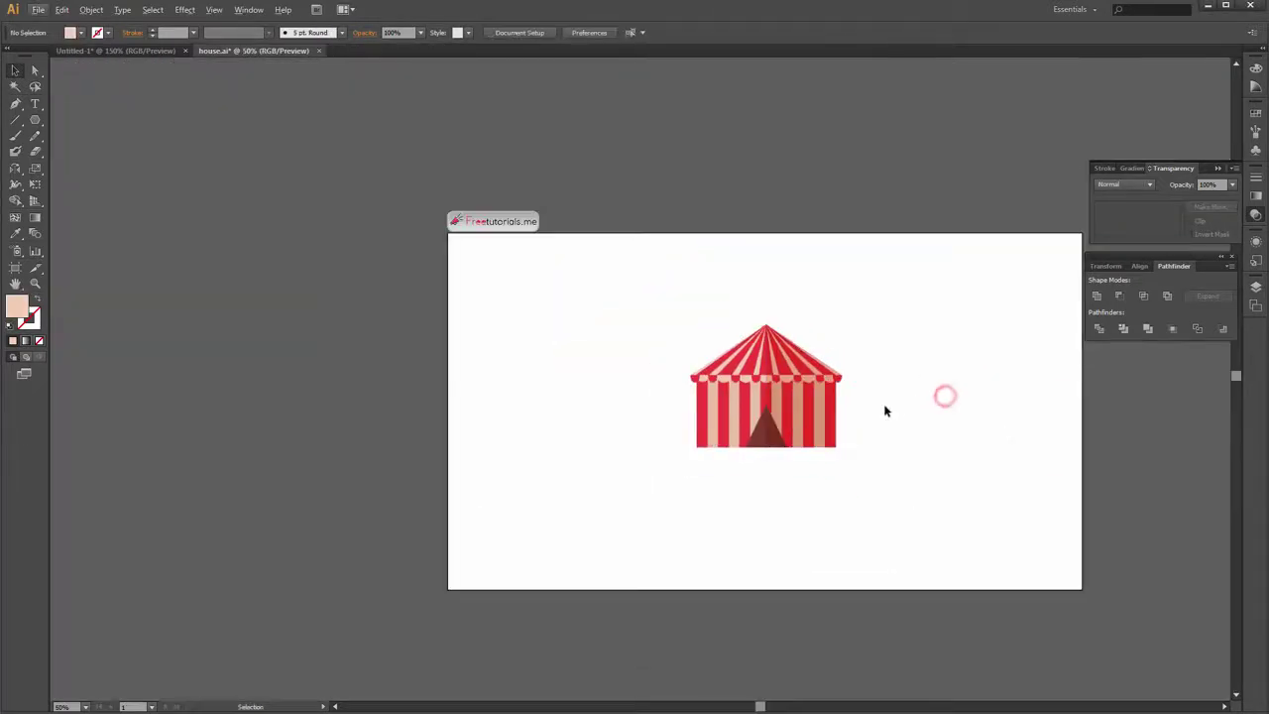
key(ctrl+a)
drag(788, 385, 546, 300)
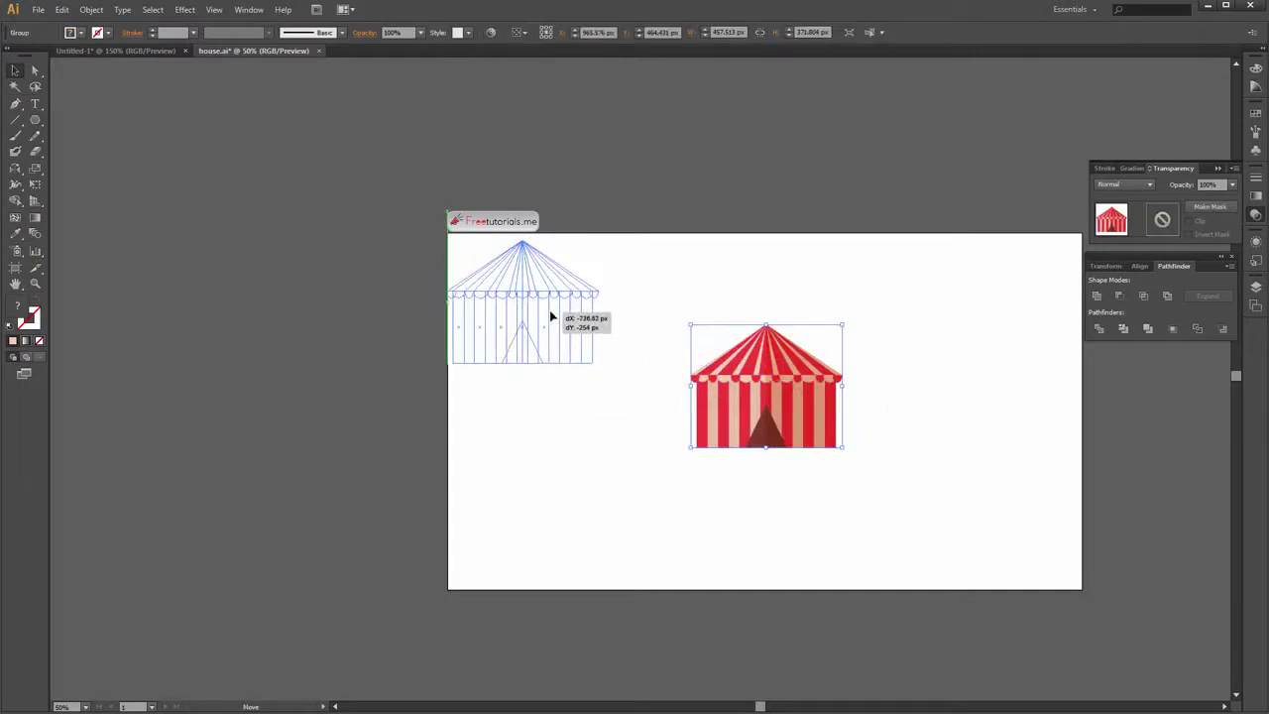
click(694, 317)
key(ctrl+plus)
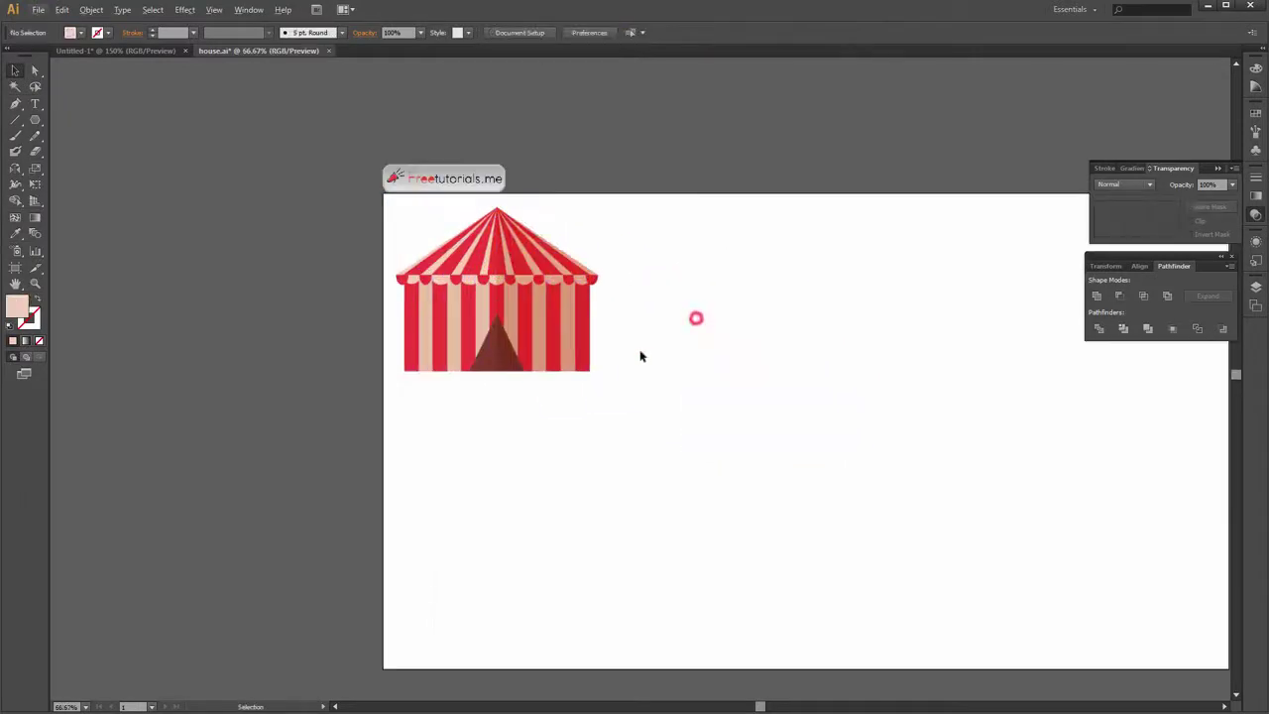
drag(692, 353, 582, 307)
key(ctrl+plus)
mouse_move(678, 334)
mouse_down()
mouse_move(784, 420)
mouse_move(623, 397)
mouse_up()
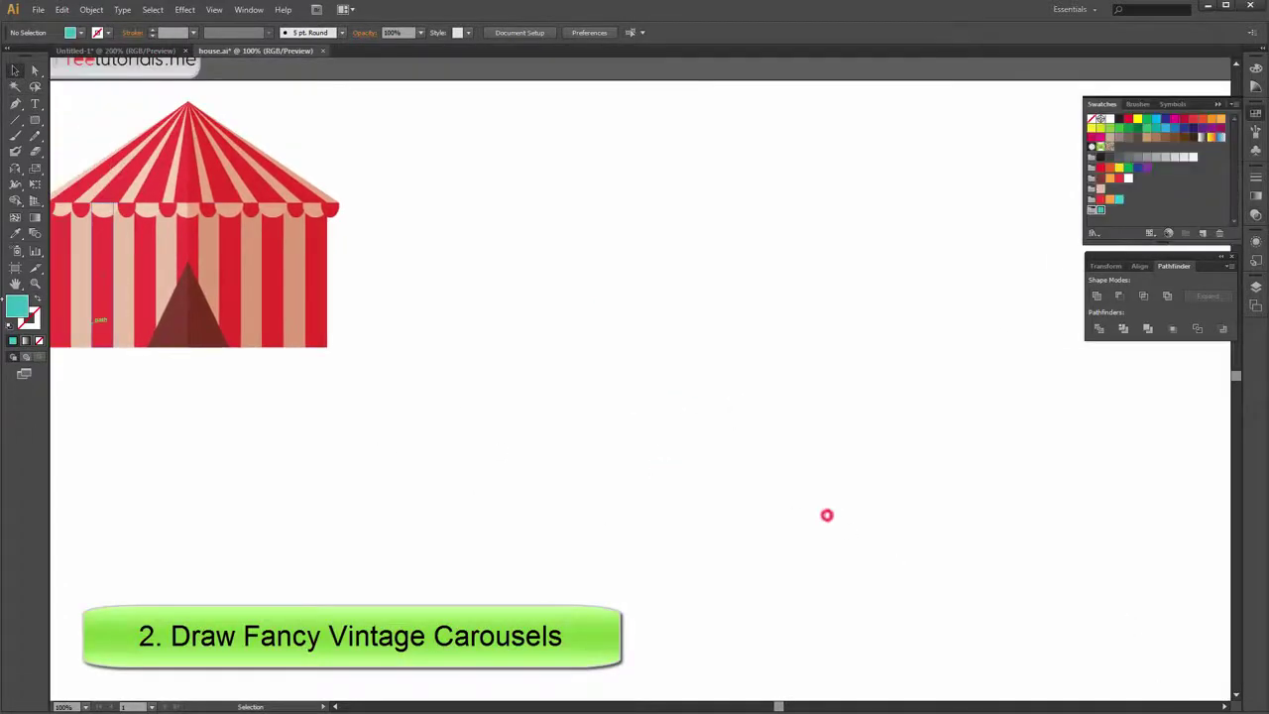
Draw a wide teal rectangle to the right of the tent
key(m)
mouse_move(659, 228)
mouse_down()
mouse_move(735, 231)
mouse_move(855, 273)
mouse_up()
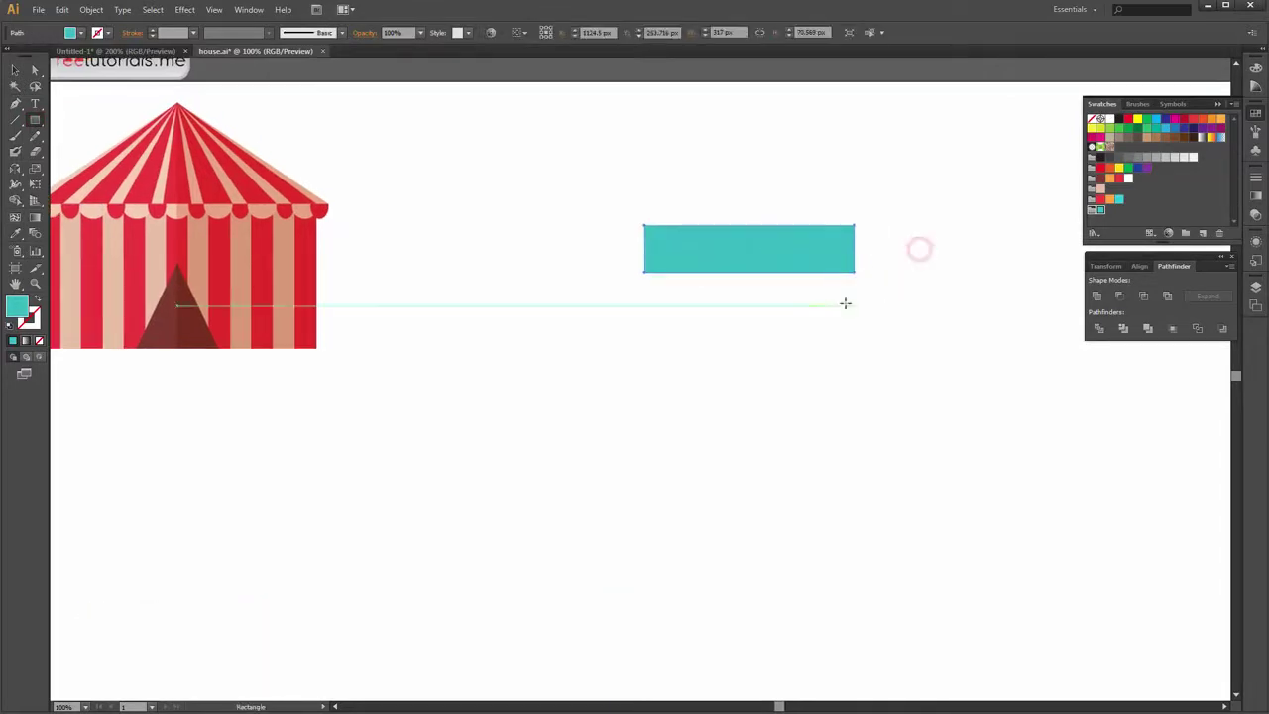
key(v)
click(17, 72)
click(521, 184)
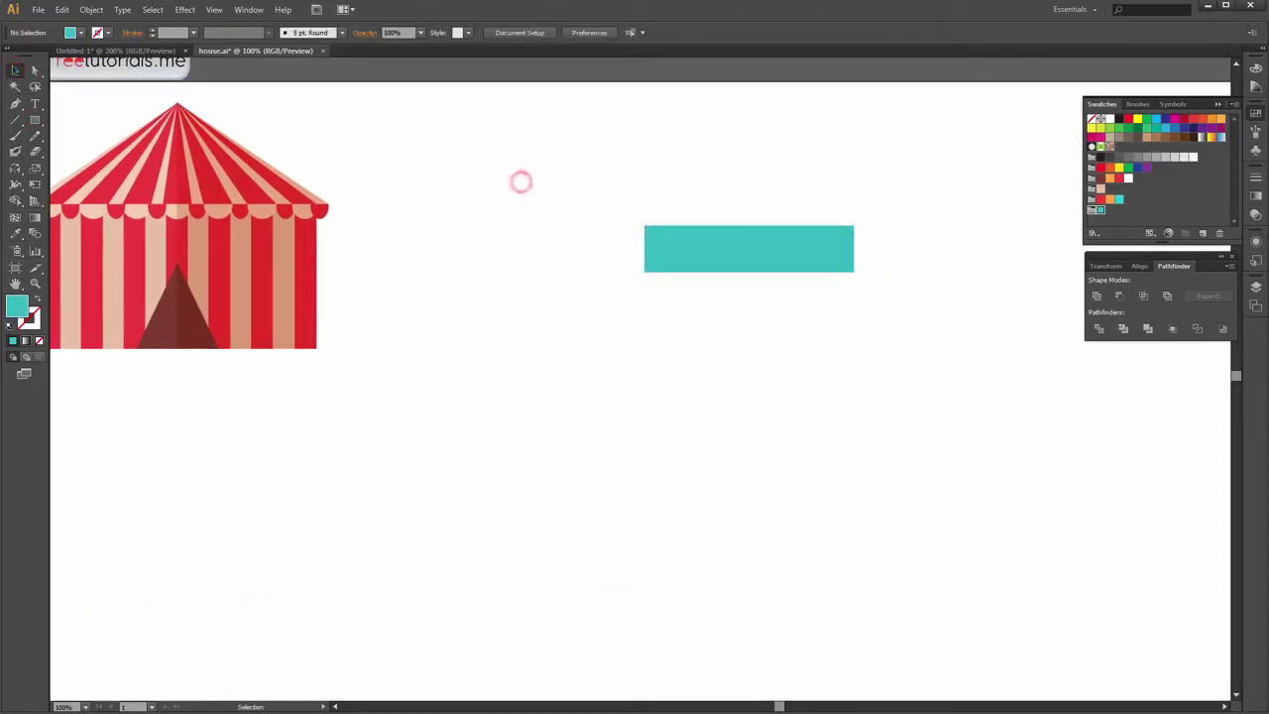
Pull the rectangle's bottom-left and bottom-right anchors inward to taper it into a trapezoid
key(a)
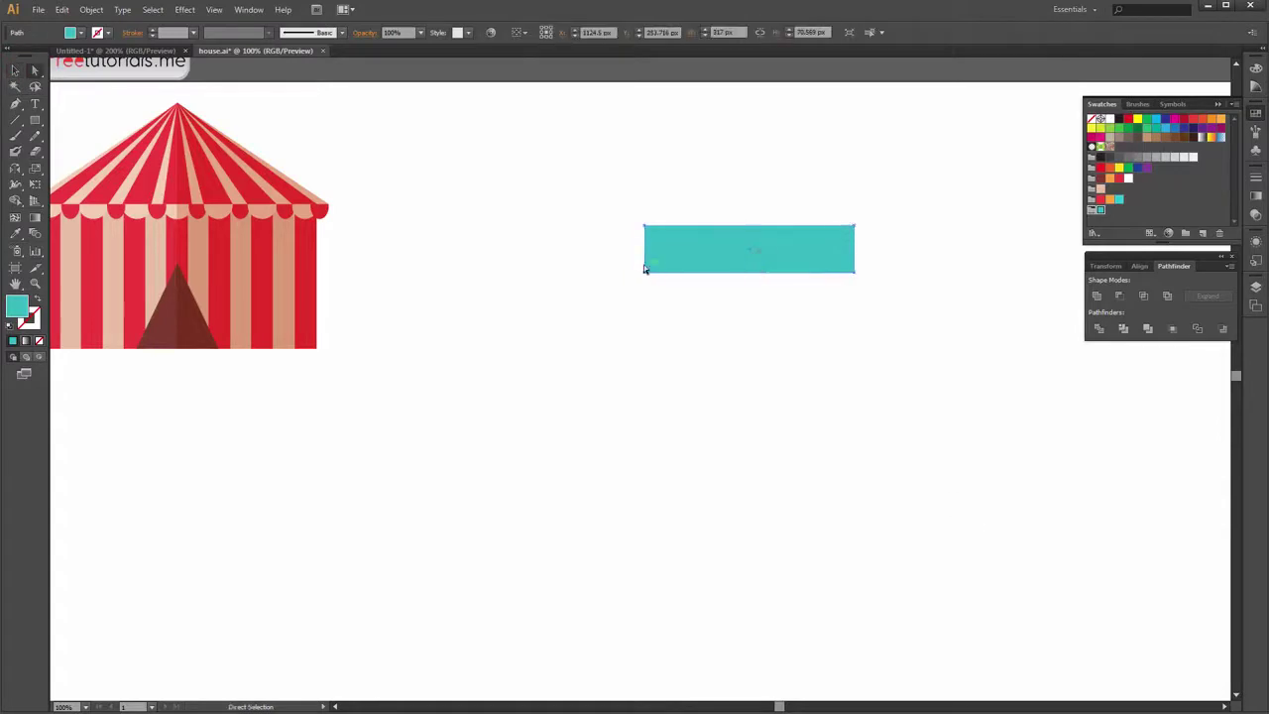
click(645, 270)
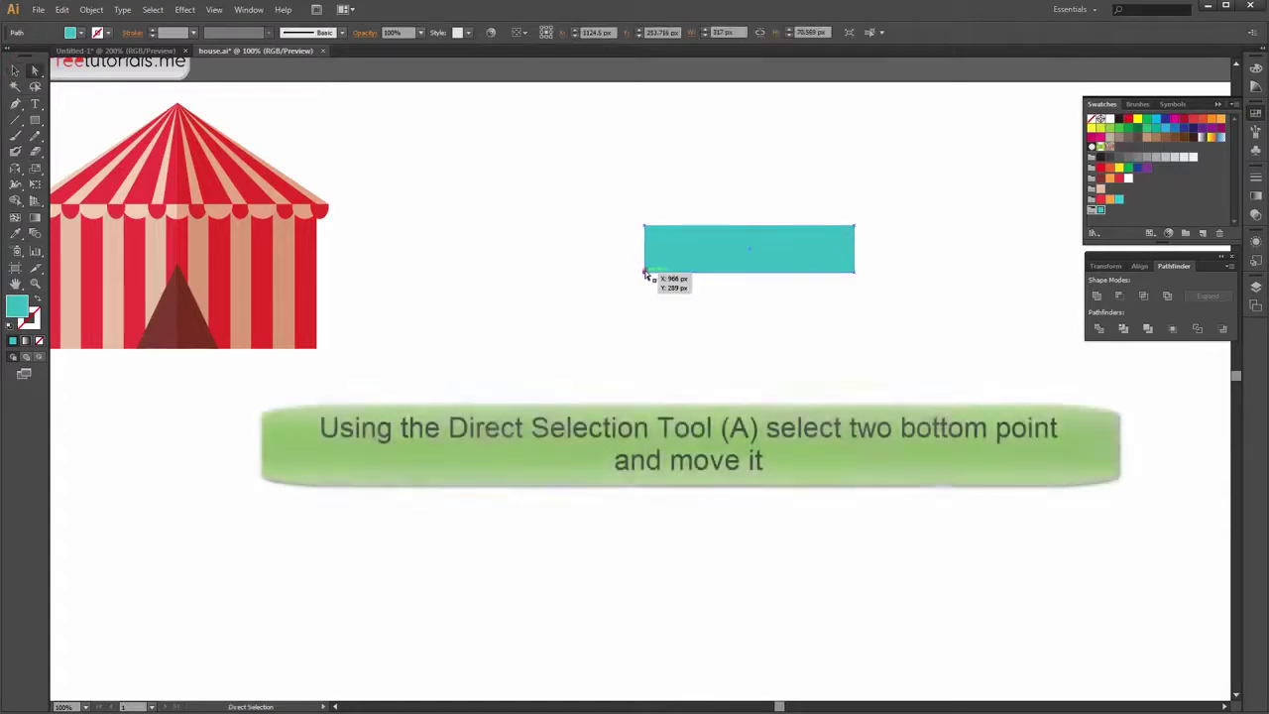
shift+click(853, 272)
drag(867, 279, 859, 282)
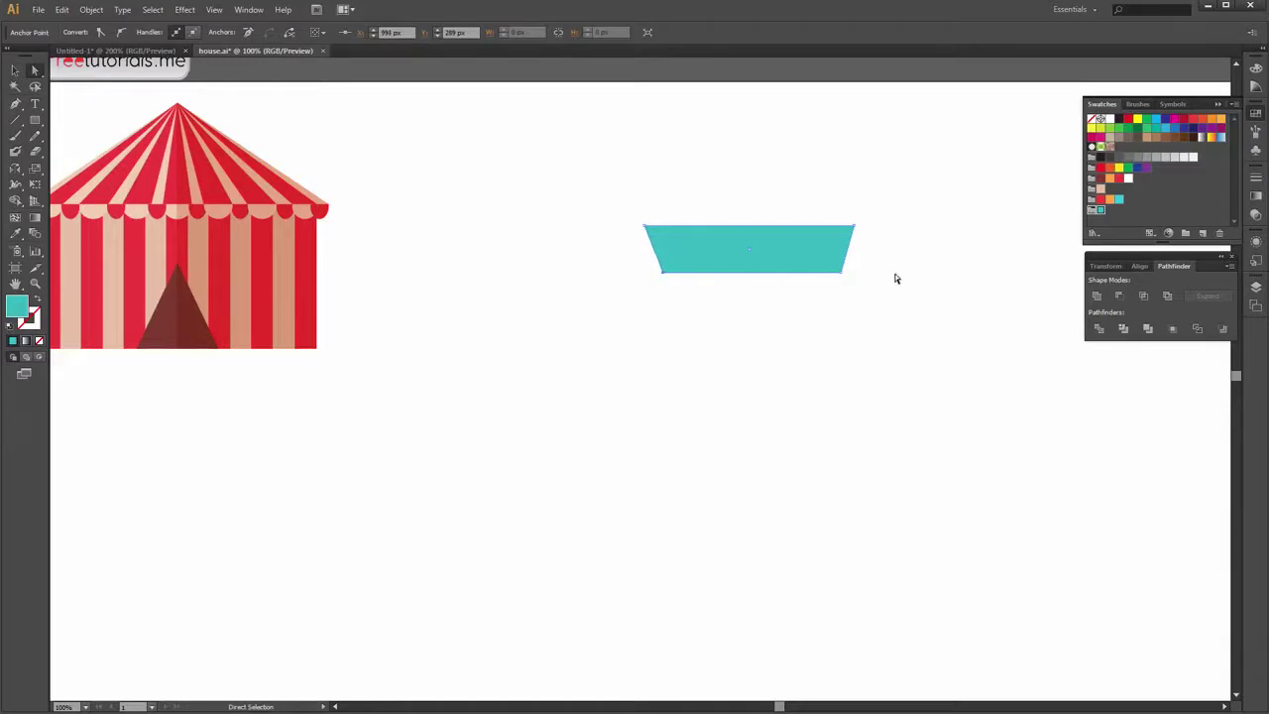
drag(665, 279, 663, 274)
Alt-drag a duplicate of the teal trapezoid directly below it
click(14, 70)
click(490, 327)
click(899, 329)
click(809, 264)
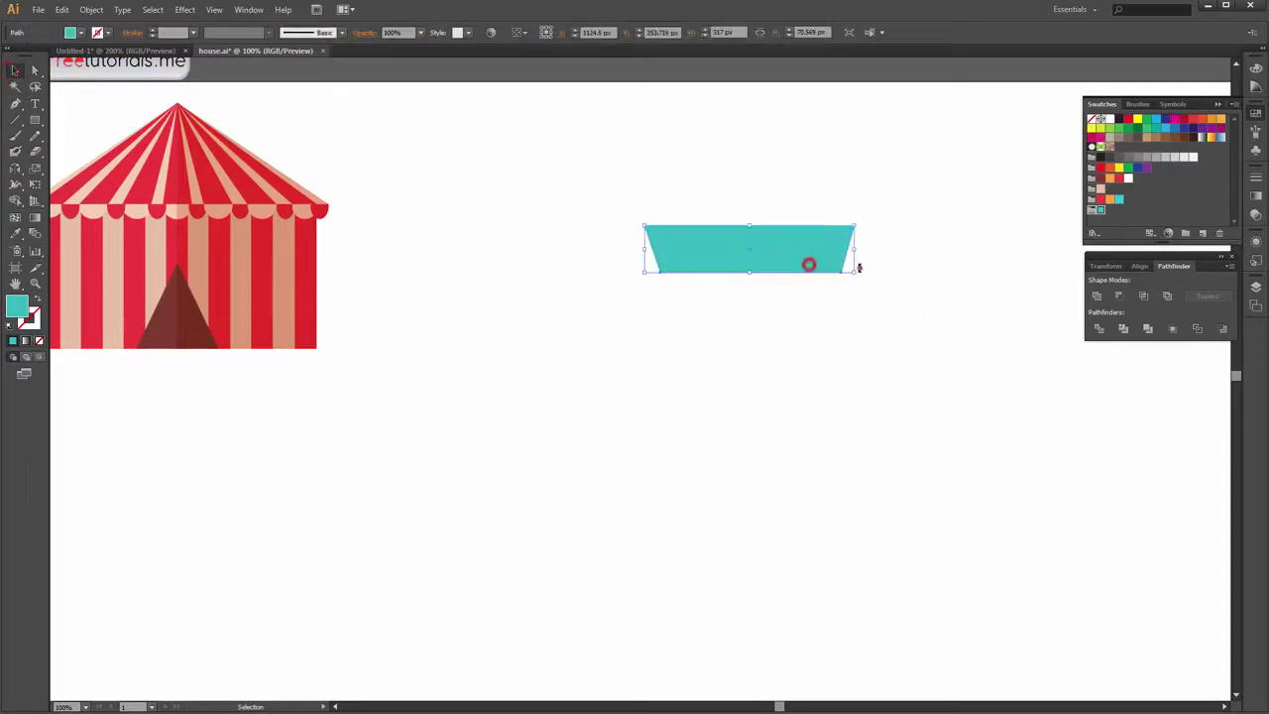
click(911, 292)
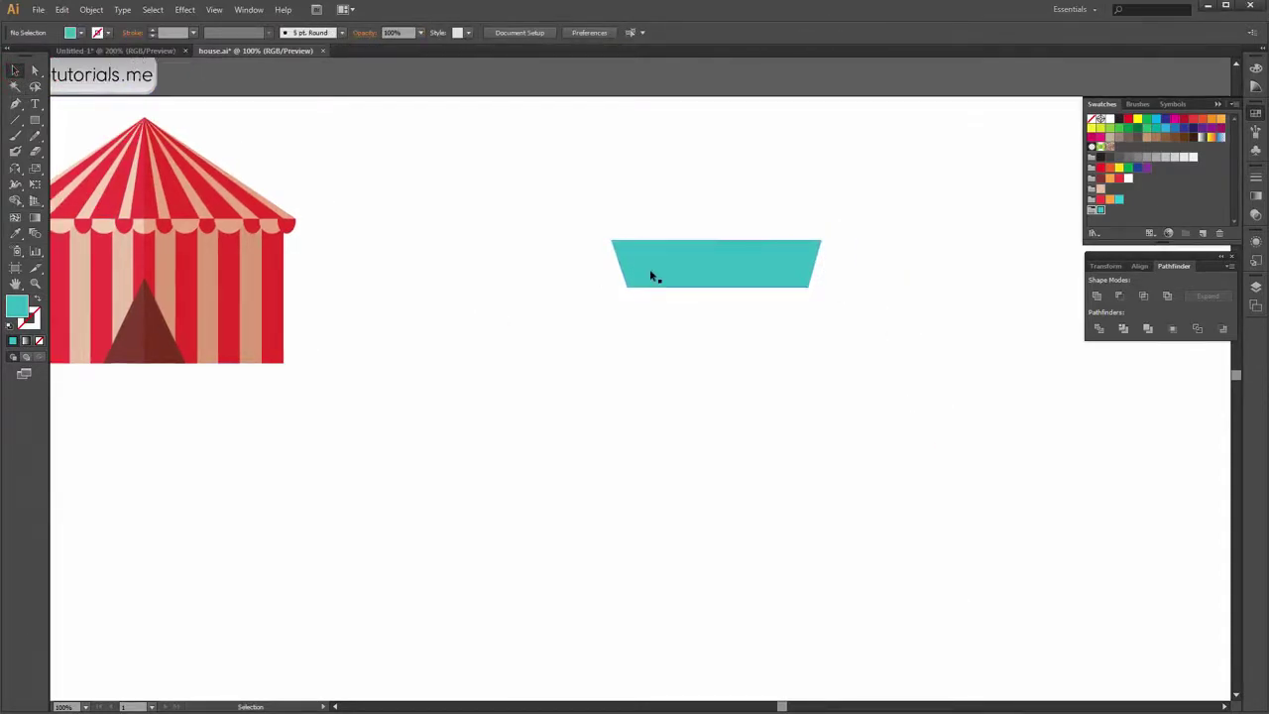
click(649, 269)
drag(726, 260, 725, 307)
Narrow the lower trapezoid copy and nudge it up to overlap the upper one
alt+scroll(748, 310, up, 2)
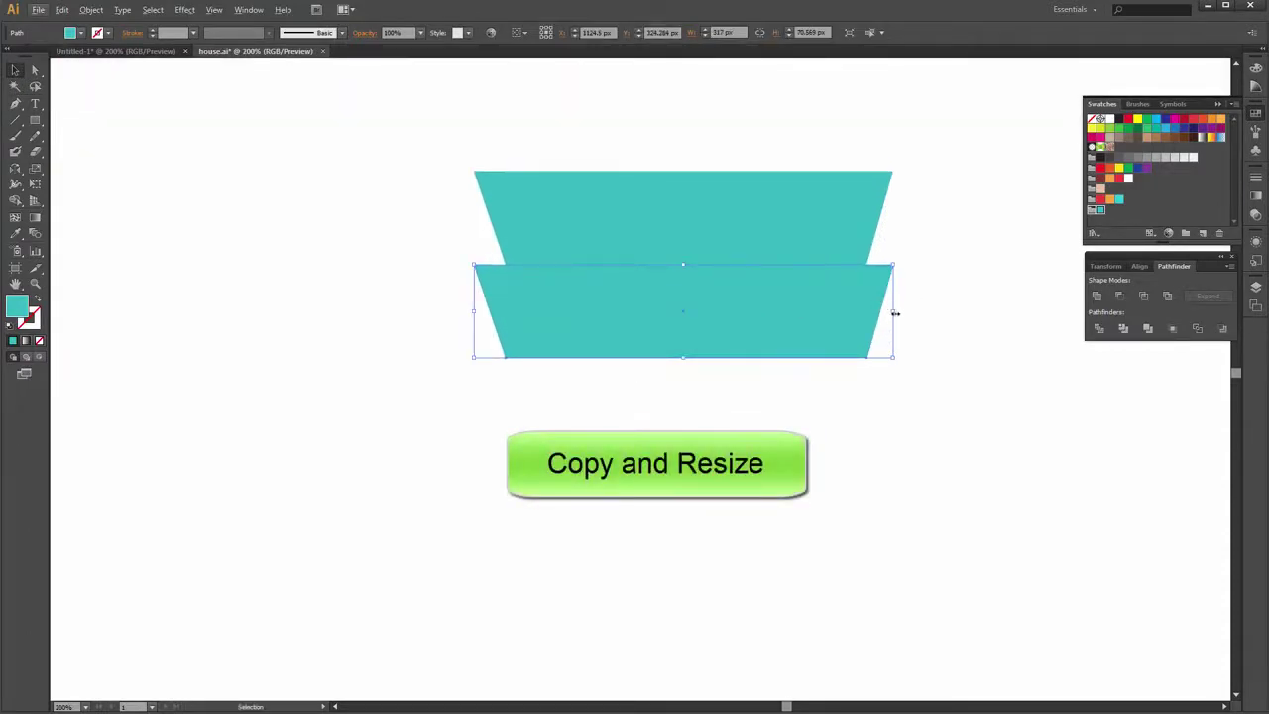
mouse_move(894, 313)
mouse_down()
mouse_move(854, 323)
mouse_move(869, 320)
mouse_up()
key(Up)
key(Up)
key(Up)
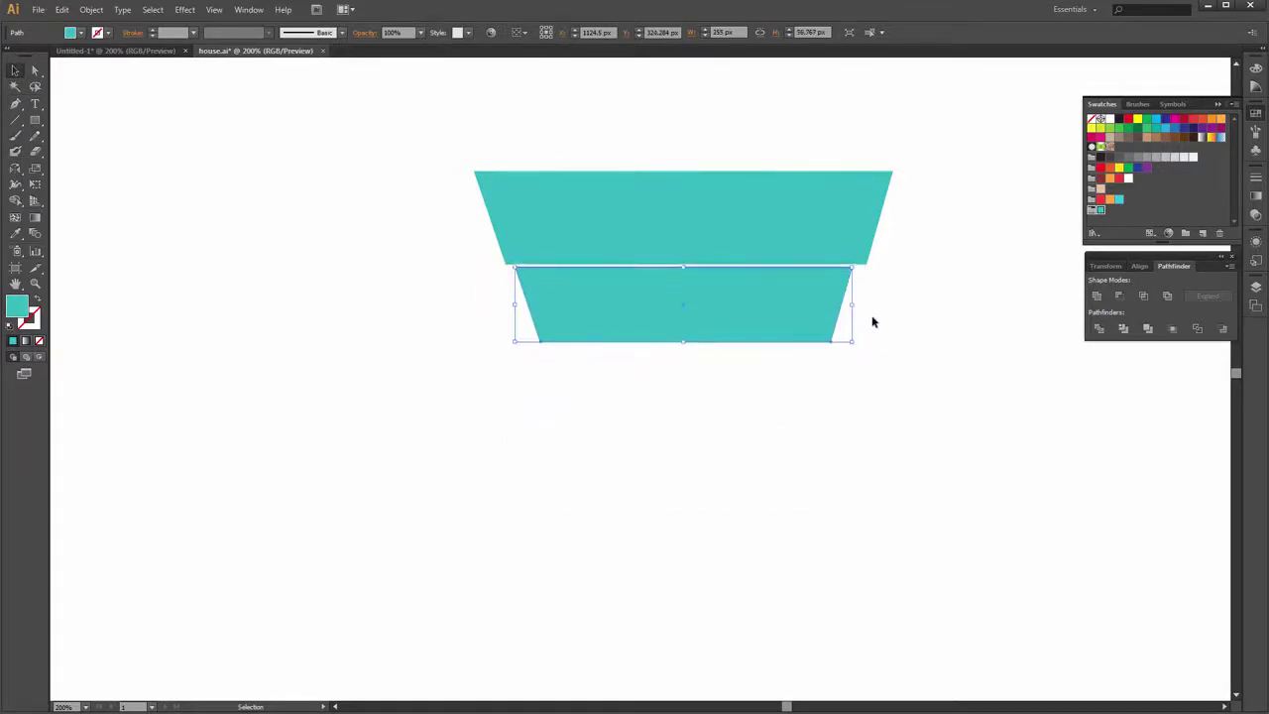
key(Up)
click(873, 317)
click(822, 317)
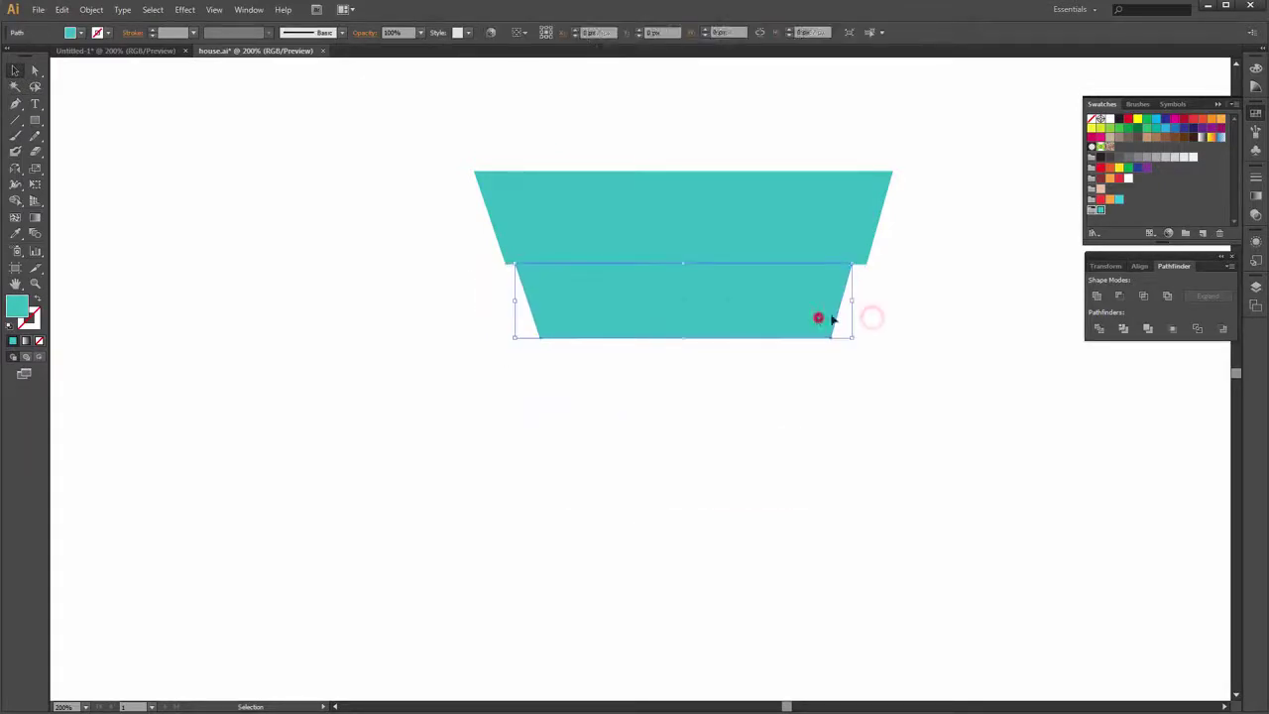
click(885, 298)
scroll(725, 277, up, 1)
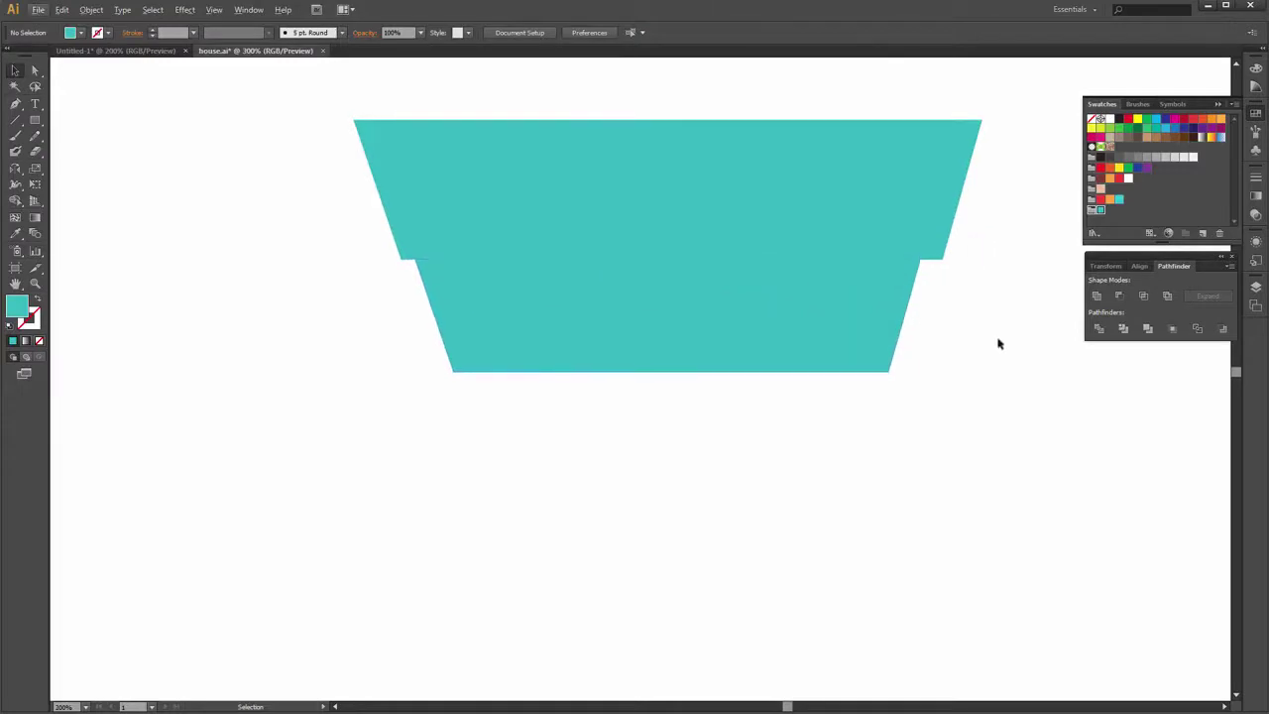
click(998, 340)
Move the lower trapezoid's bottom-right anchor -21 px horizontally via the Move dialog
click(889, 371)
drag(893, 378, 889, 374)
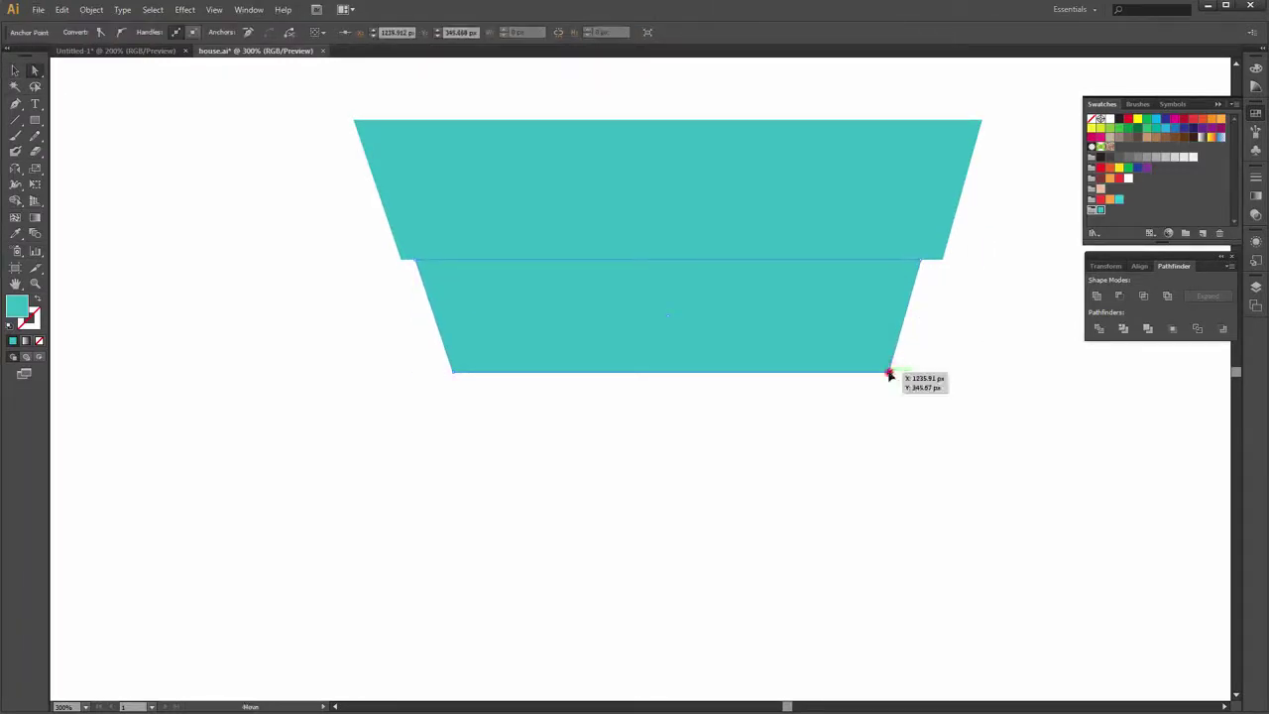
key(Return)
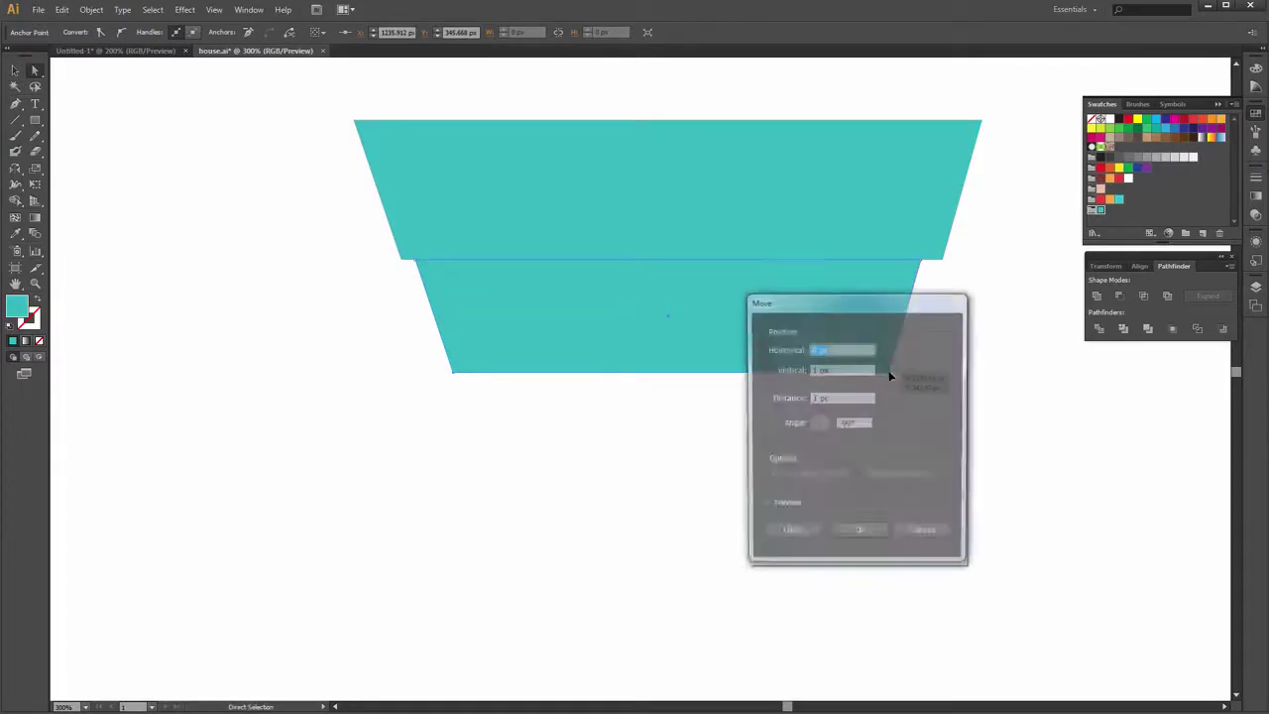
drag(869, 301, 654, 306)
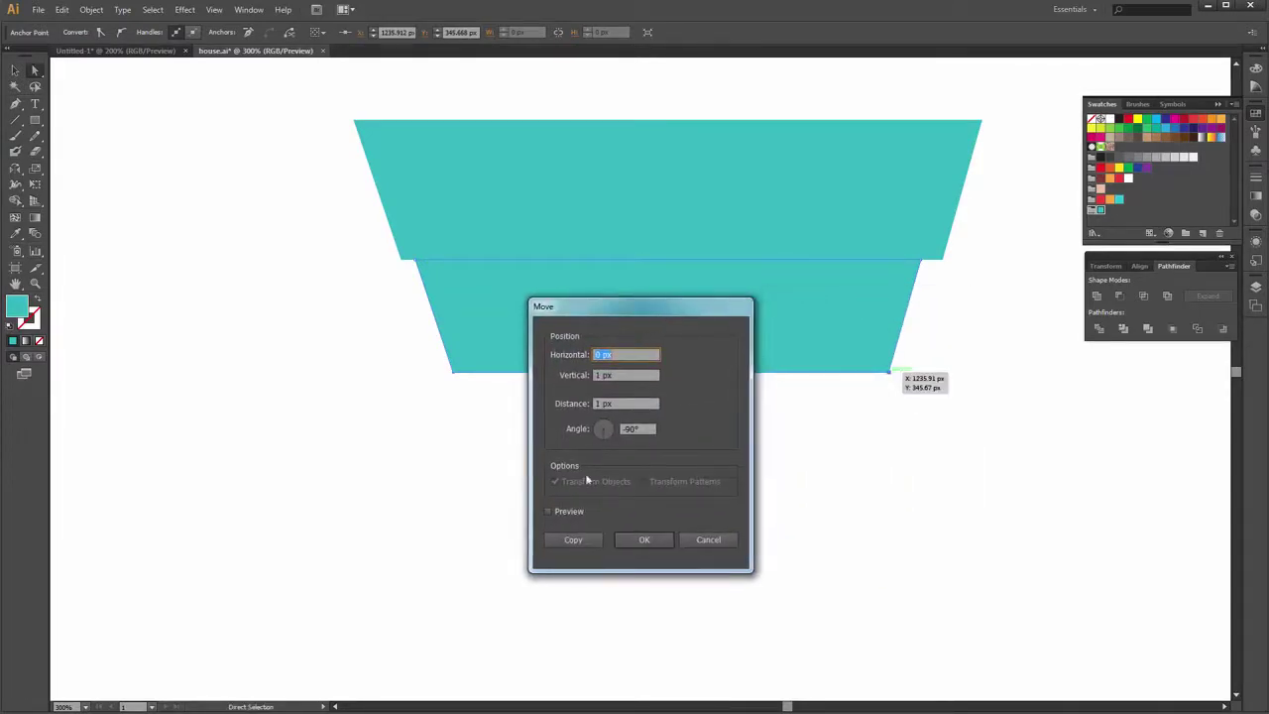
click(551, 512)
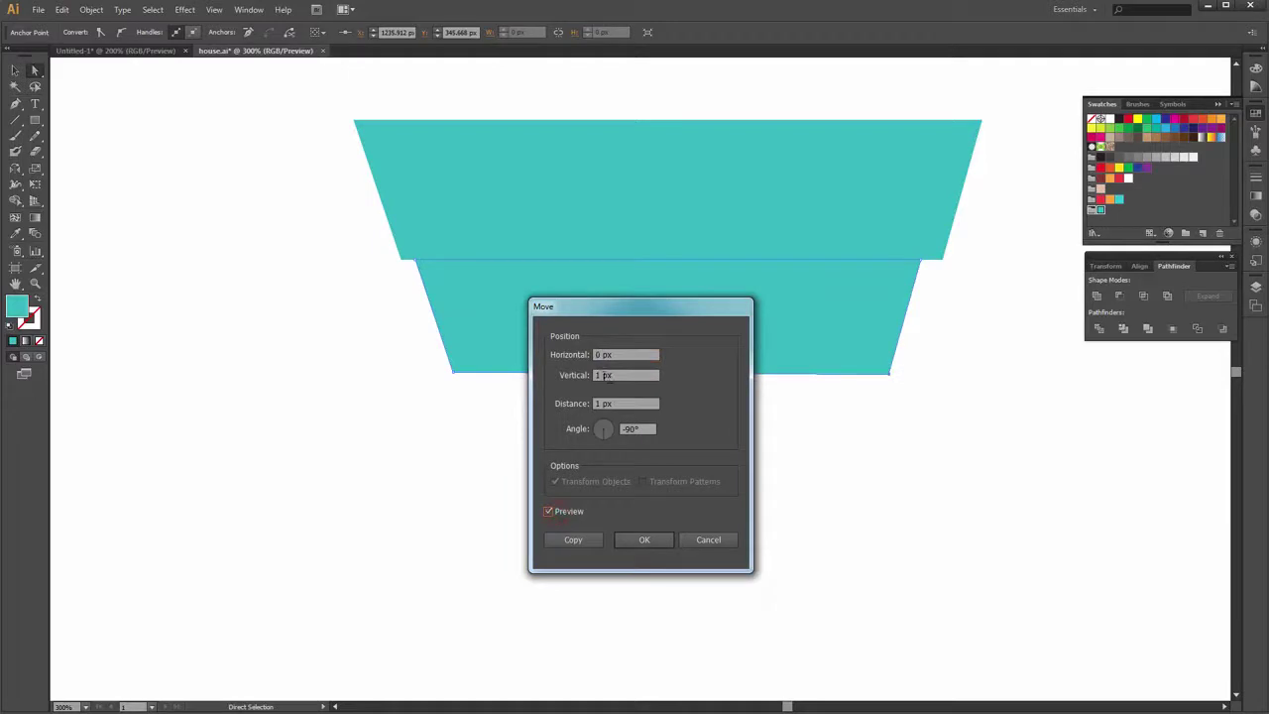
key(Down)
key(Down)
key(Down)
key(Down)
key(Down)
key(Down)
key(Down)
key(Down)
key(Down)
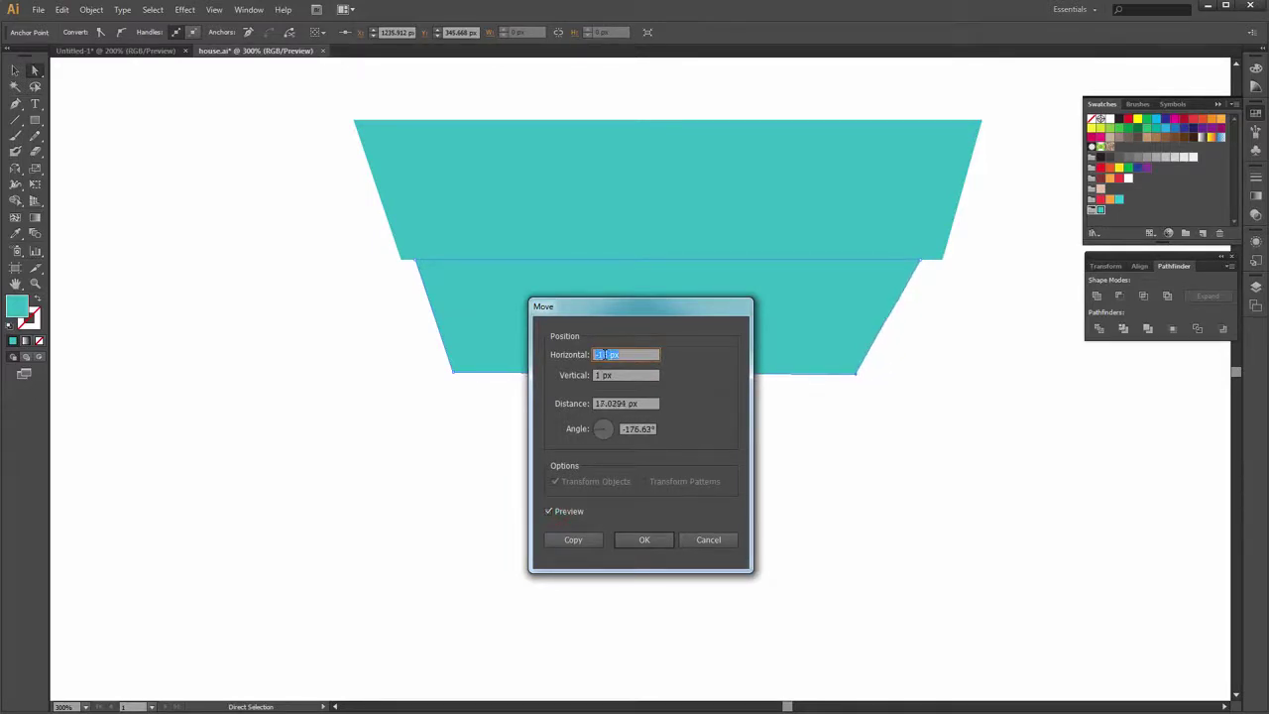
key(Down)
key(Down)
click(643, 541)
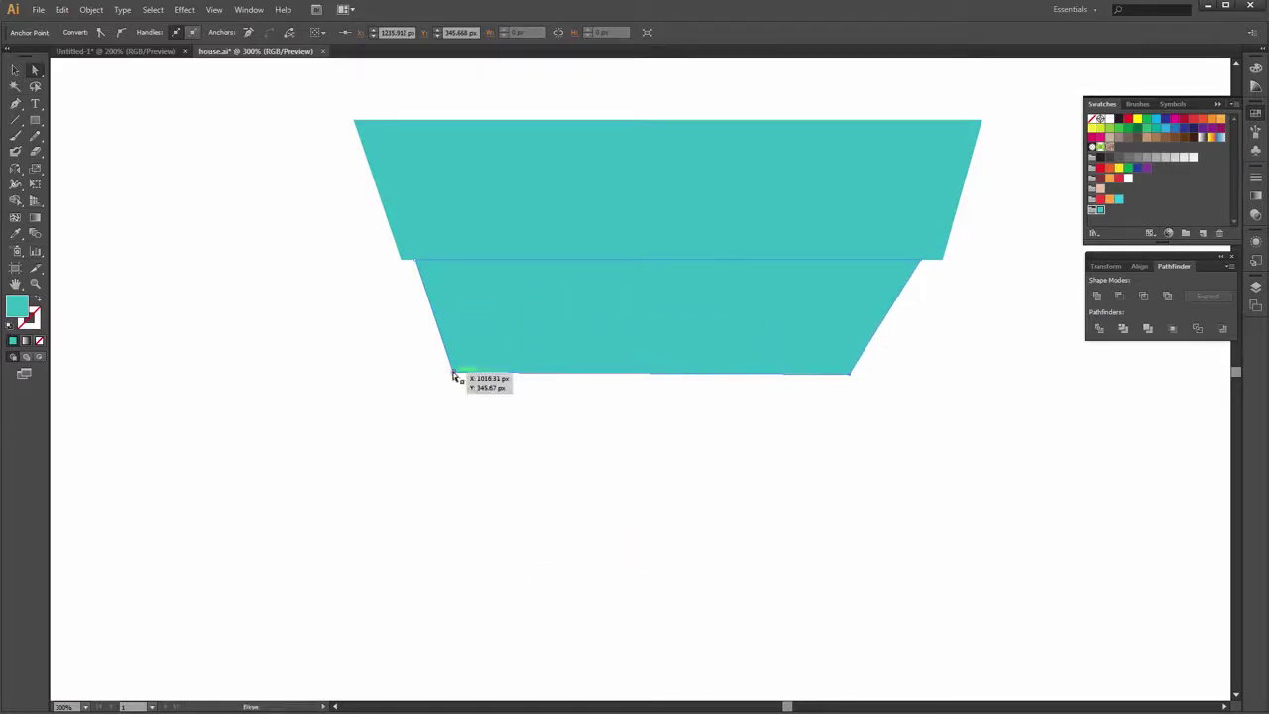
Move the bottom-left anchor 20 px right via the Move dialog
key(Return)
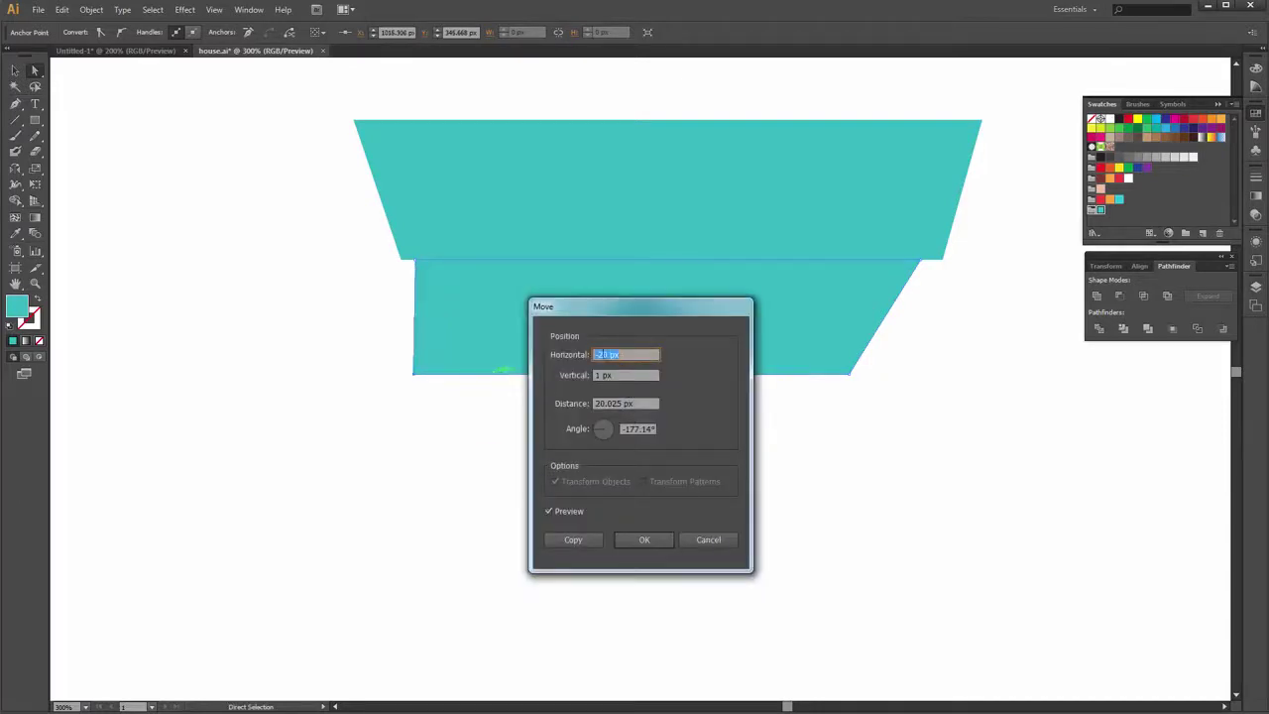
double_click(599, 354)
text(20)
click(550, 511)
click(551, 512)
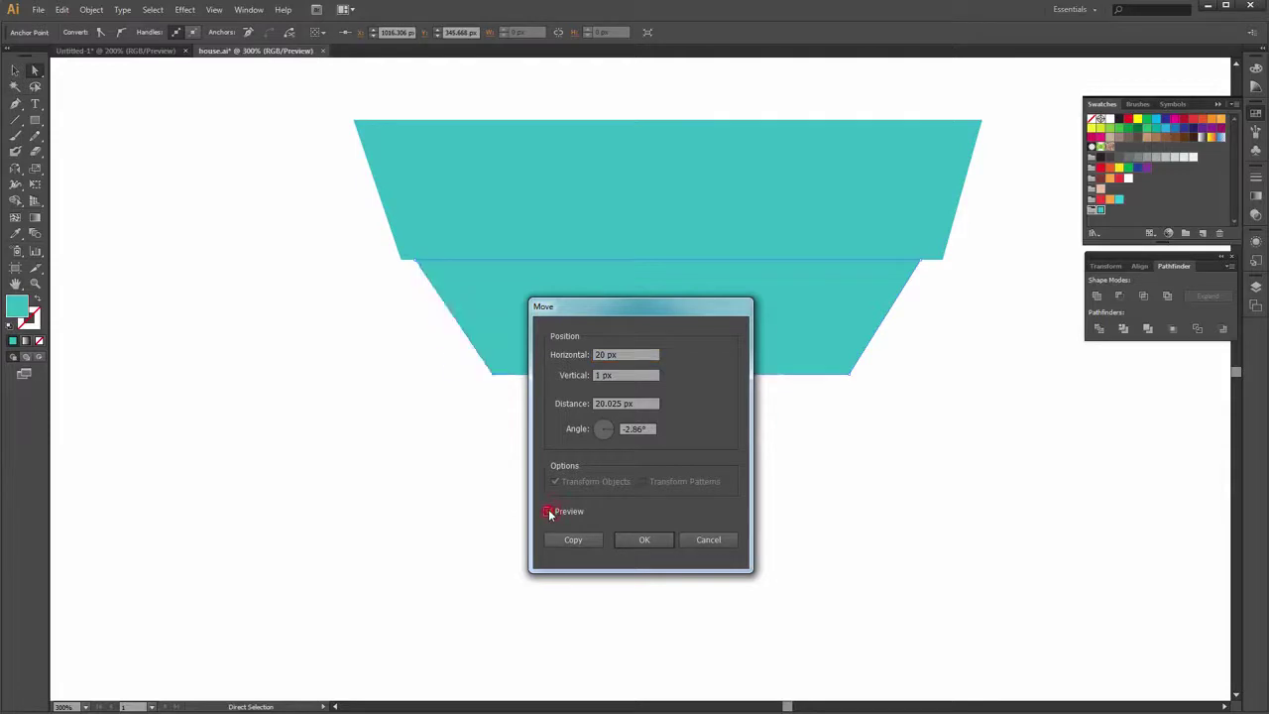
drag(697, 303, 1028, 368)
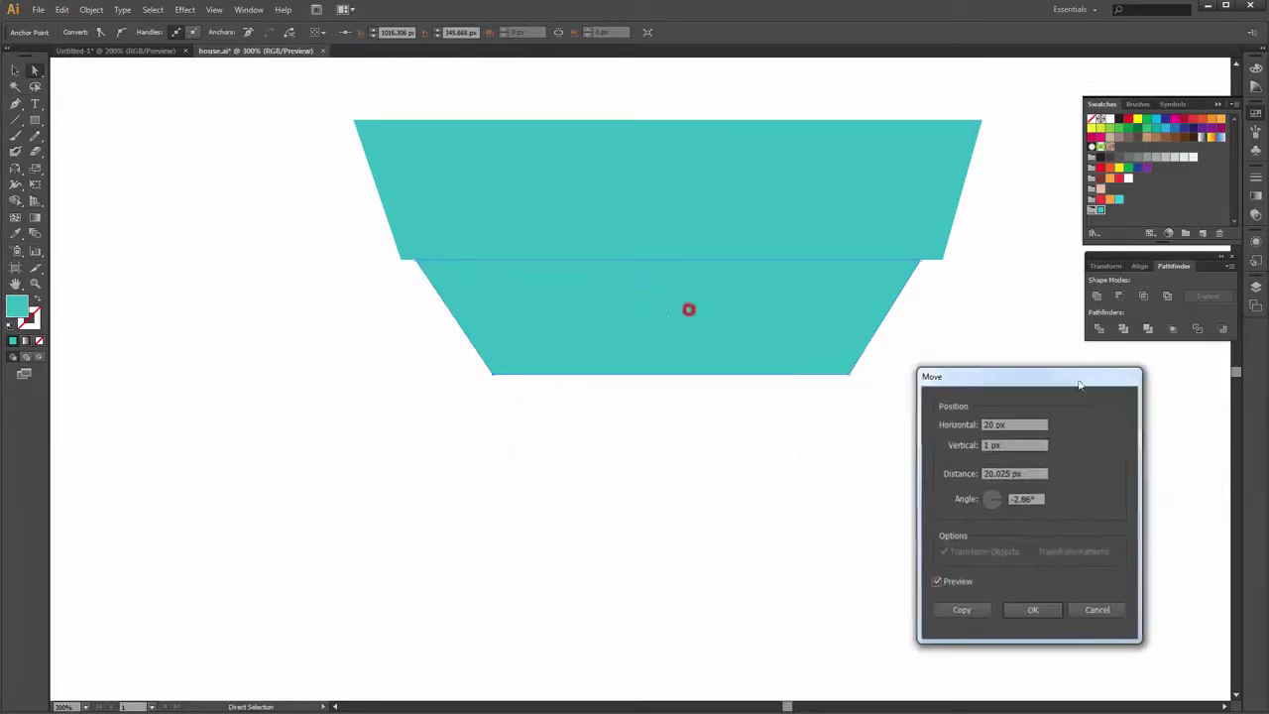
click(971, 602)
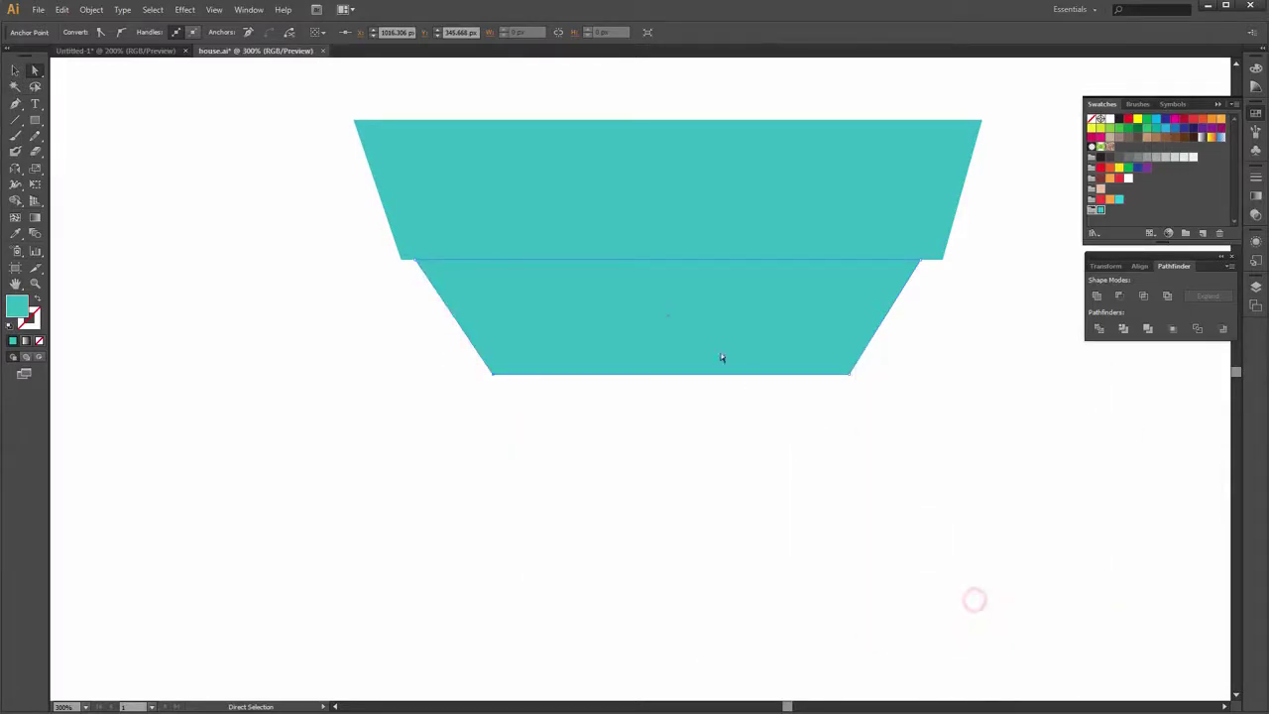
click(635, 347)
Fill the lower trapezoid with orange
click(1111, 199)
click(1007, 357)
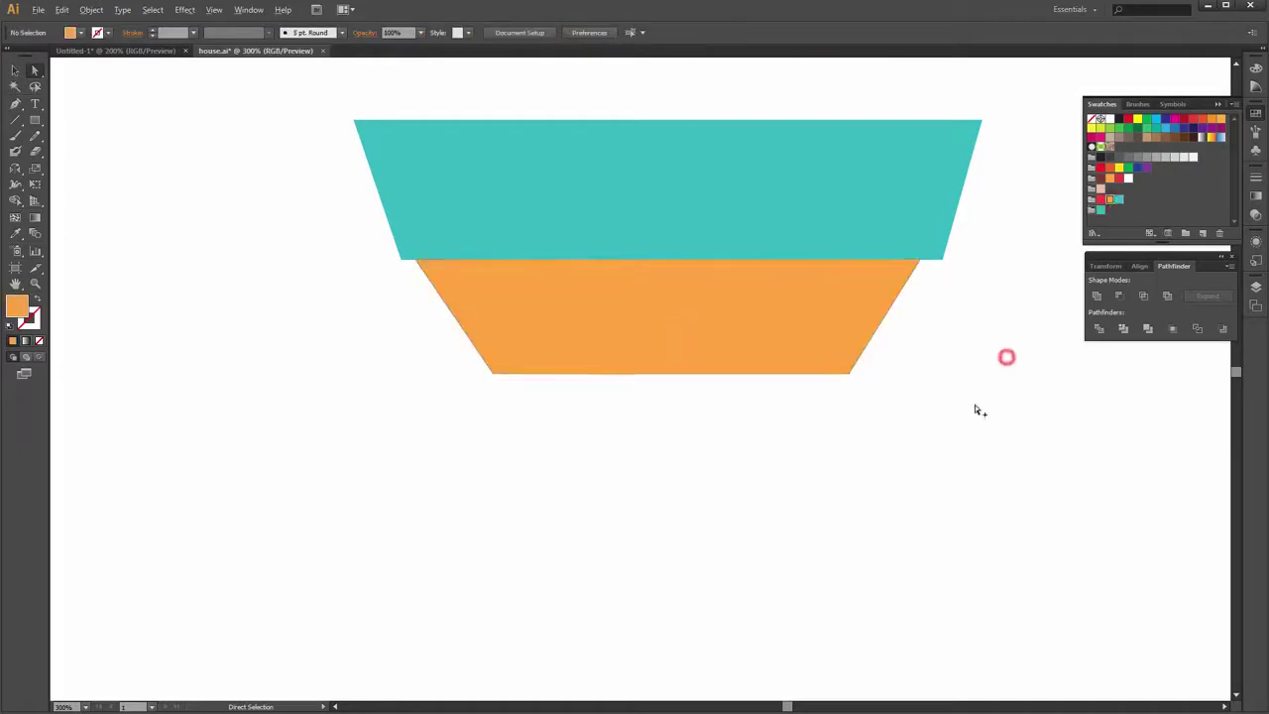
scroll(975, 404, down, 1)
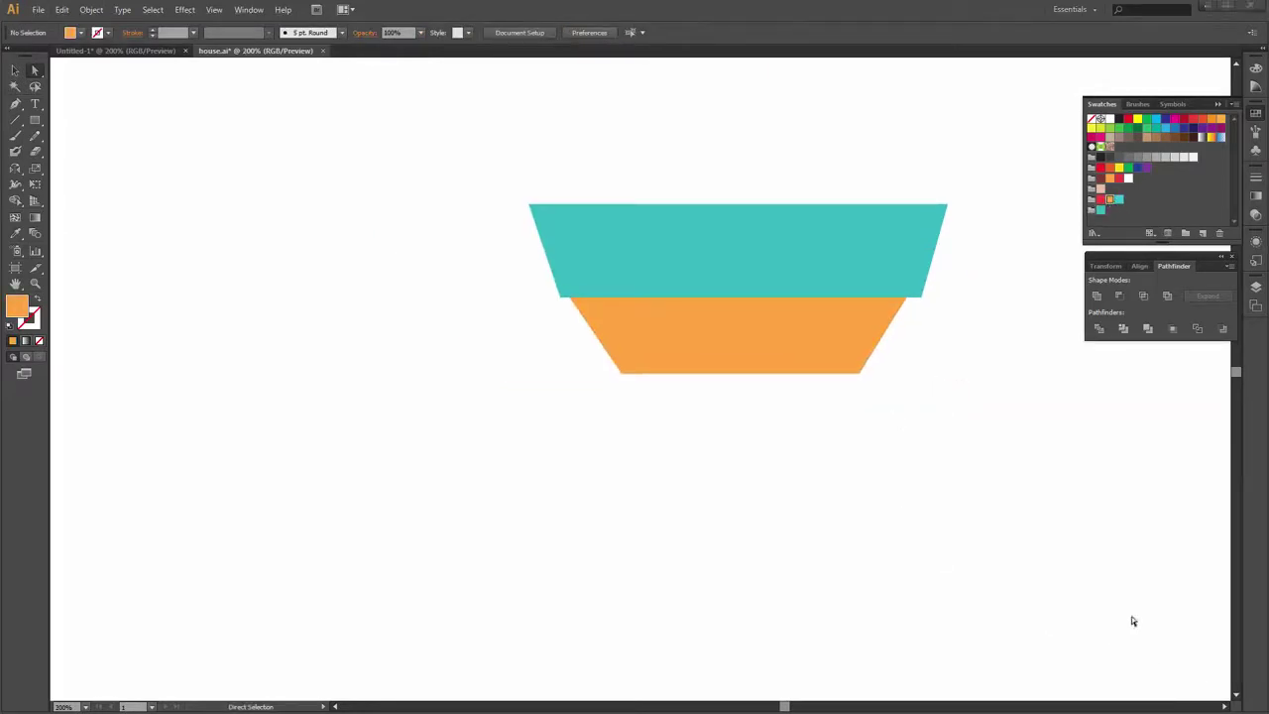
scroll(908, 411, up, 3)
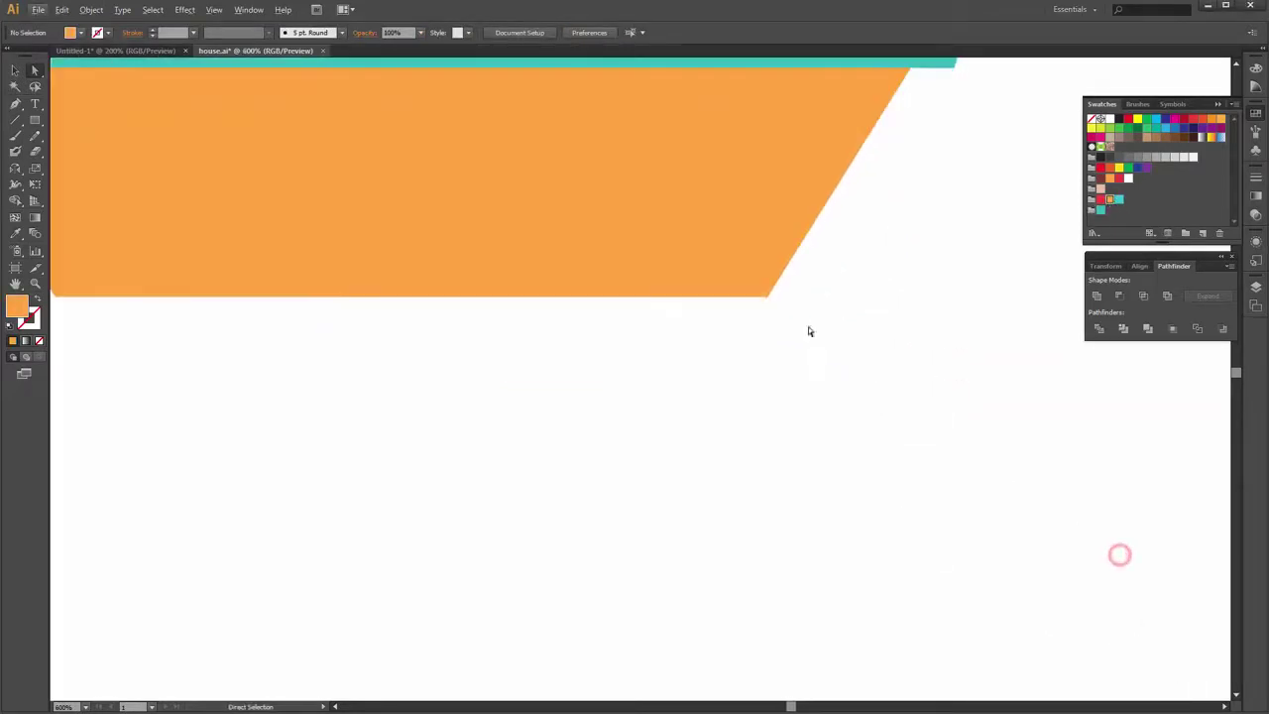
Shift the orange trapezoid's lower-right corner inward using a Move Horizontal offset
click(767, 295)
scroll(782, 322, down, 3)
key(Return)
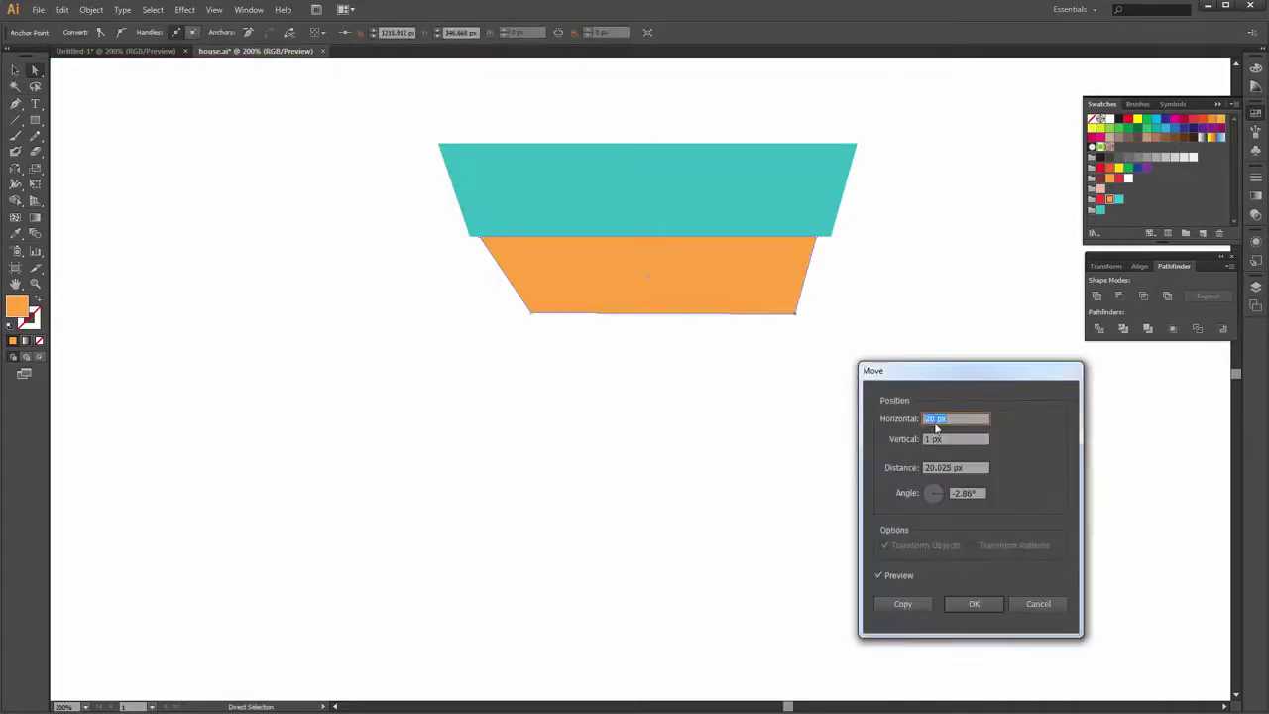
key(Down)
key(Down)
key(Down)
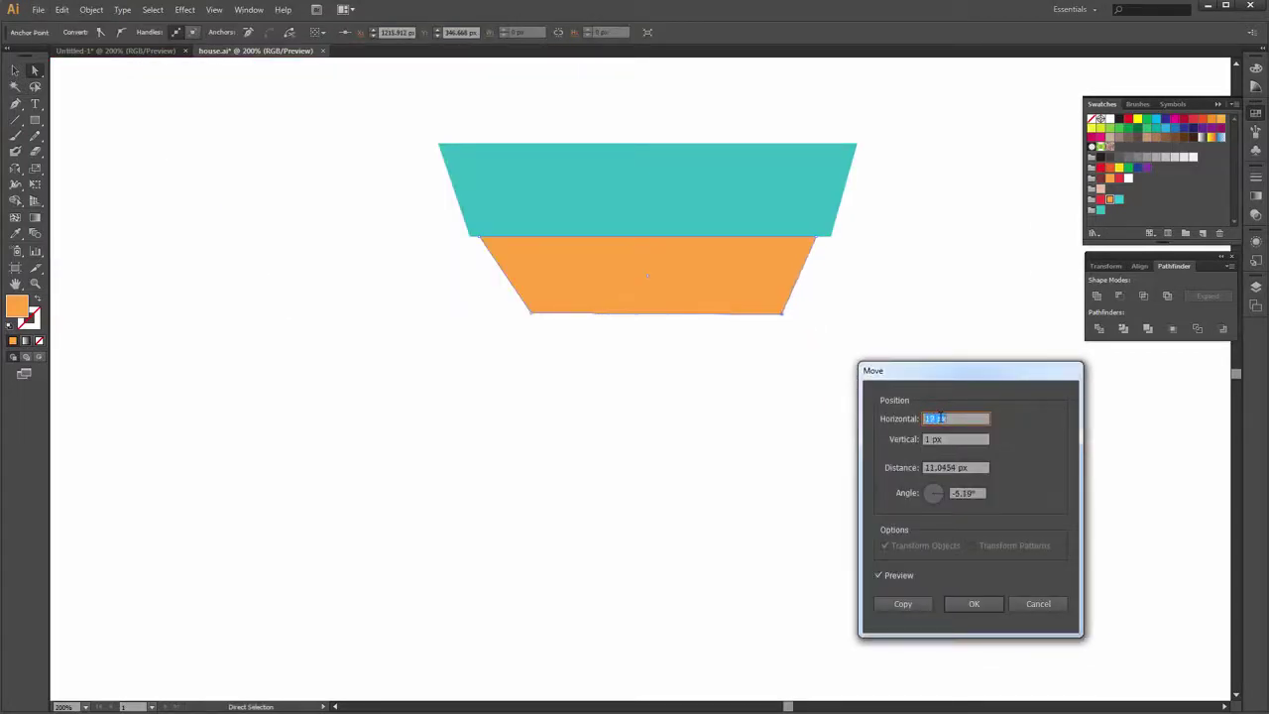
key(Down)
key(Down)
key(Down)
key(Down)
key(Down)
key(Down)
key(Down)
key(Down)
key(Down)
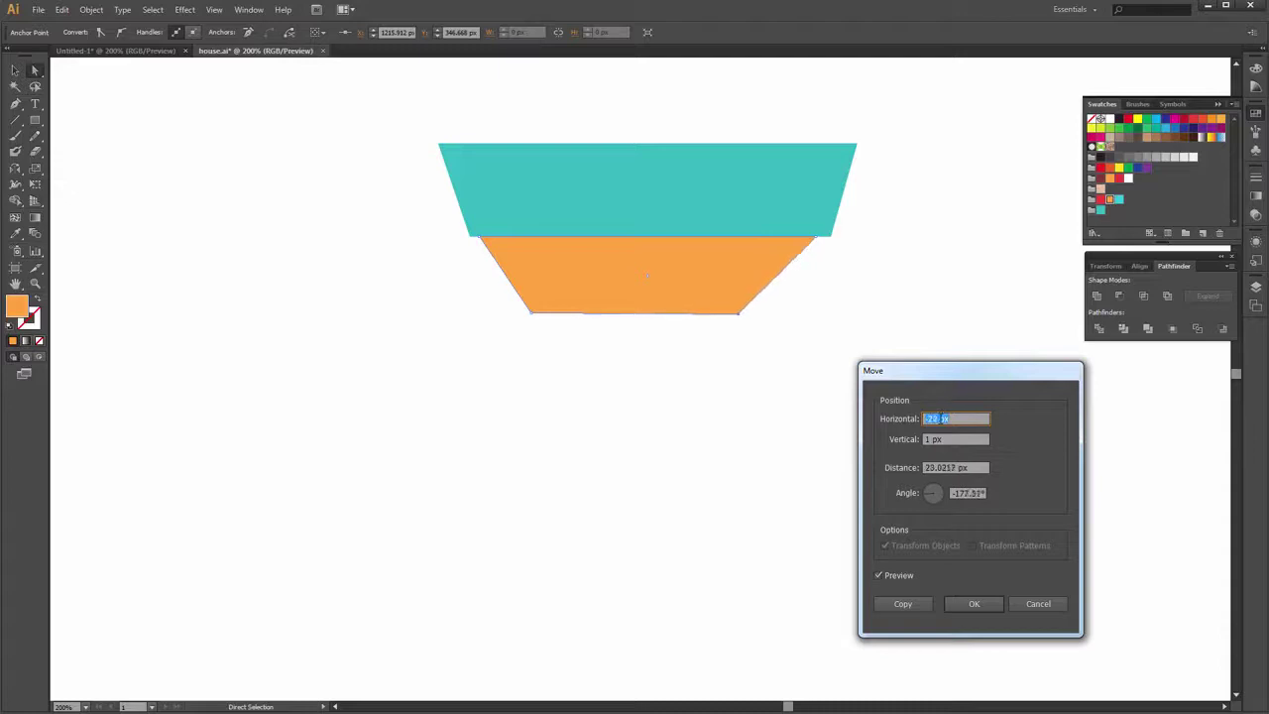
key(Return)
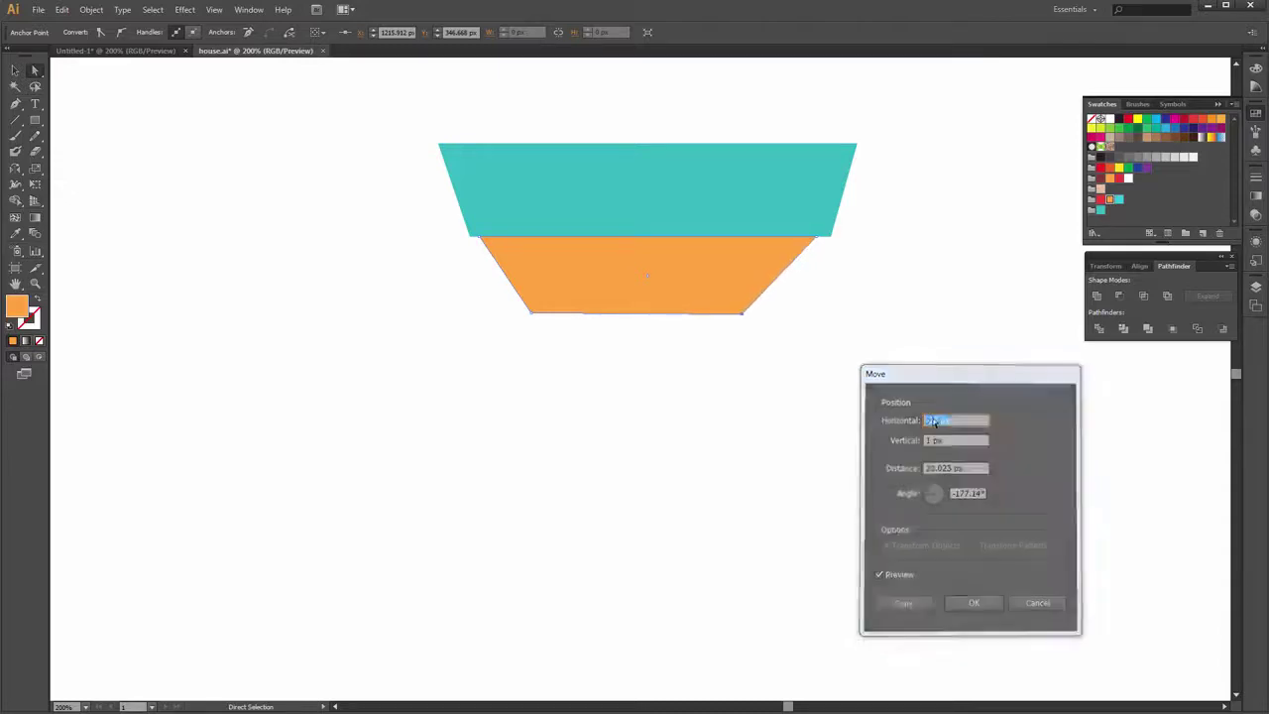
Slide the bottom-left corner about 23 px right to narrow the base evenly
click(530, 311)
key(Return)
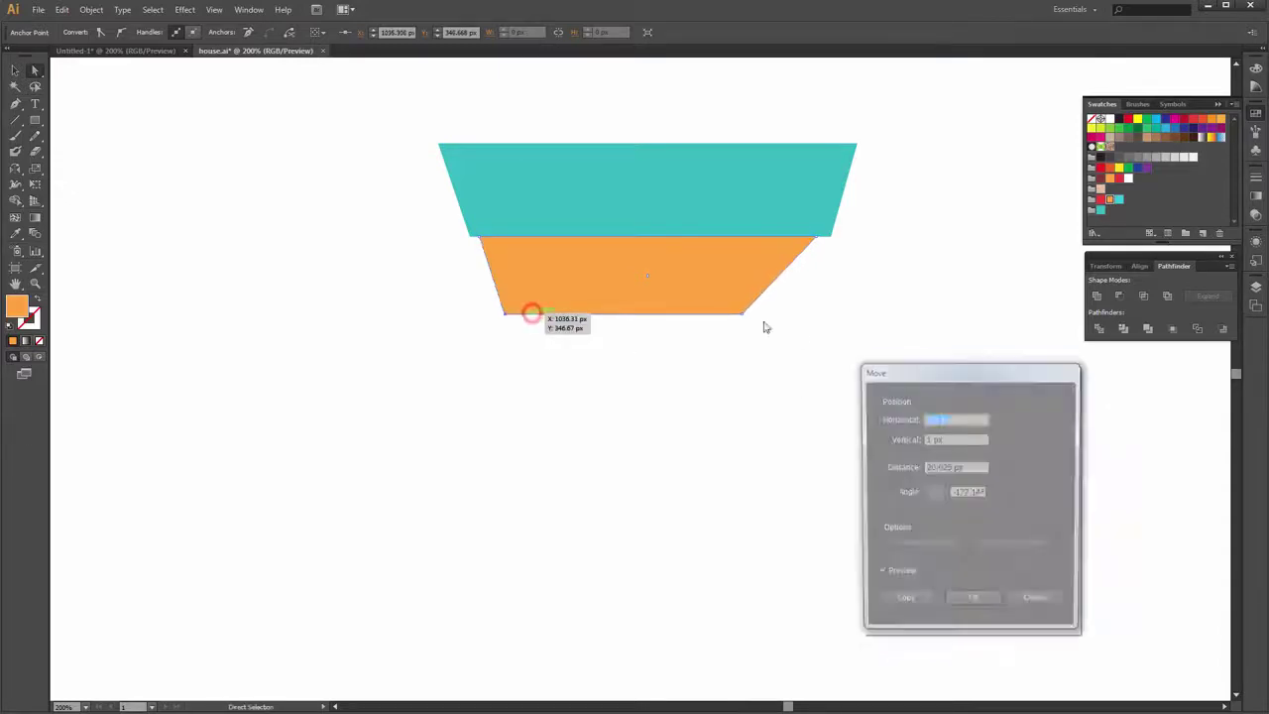
key(Up)
key(Up)
key(Up)
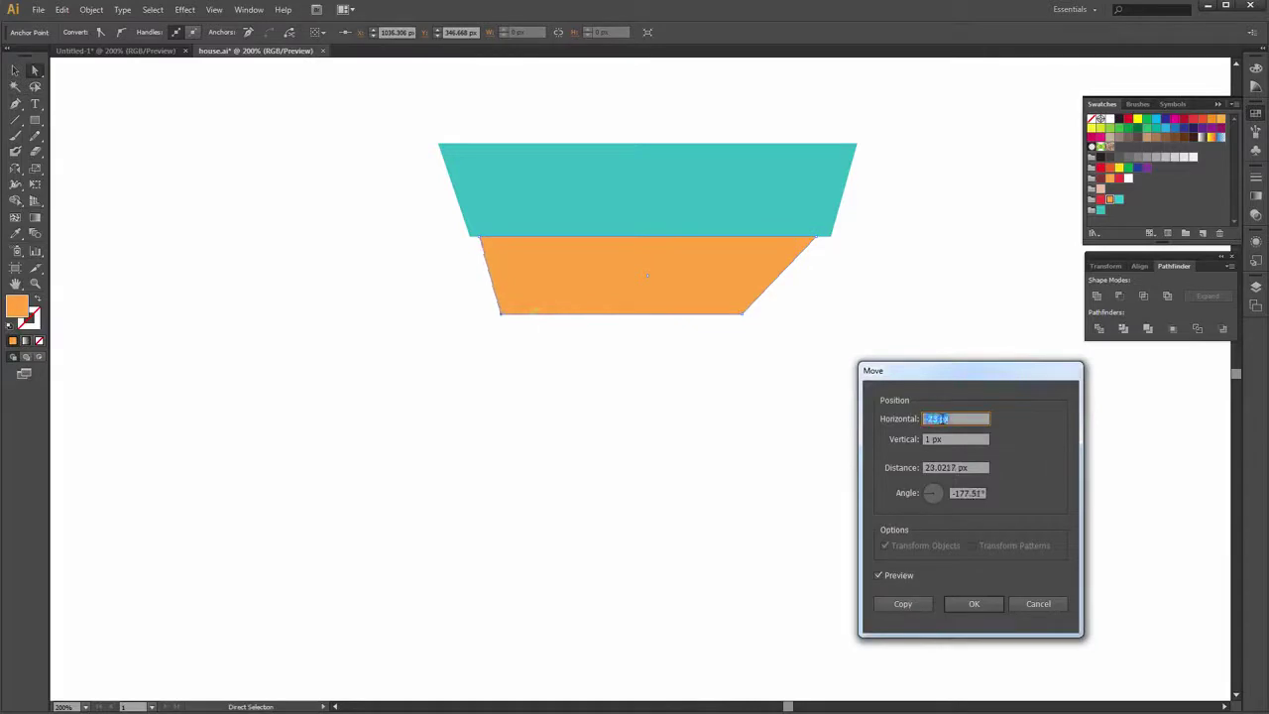
key(Up)
key(Up)
key(Up)
key(Up)
key(Up)
key(Up)
key(Up)
key(Up)
key(Up)
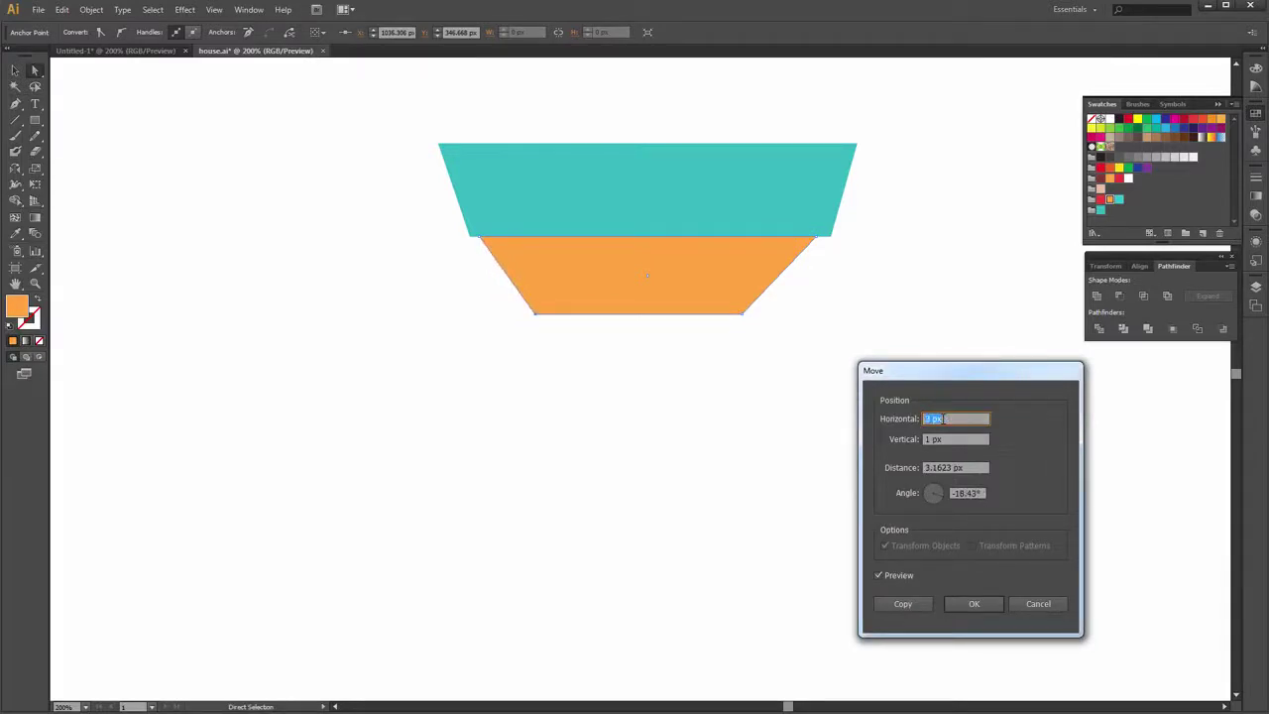
key(Up)
key(Up)
key(Up)
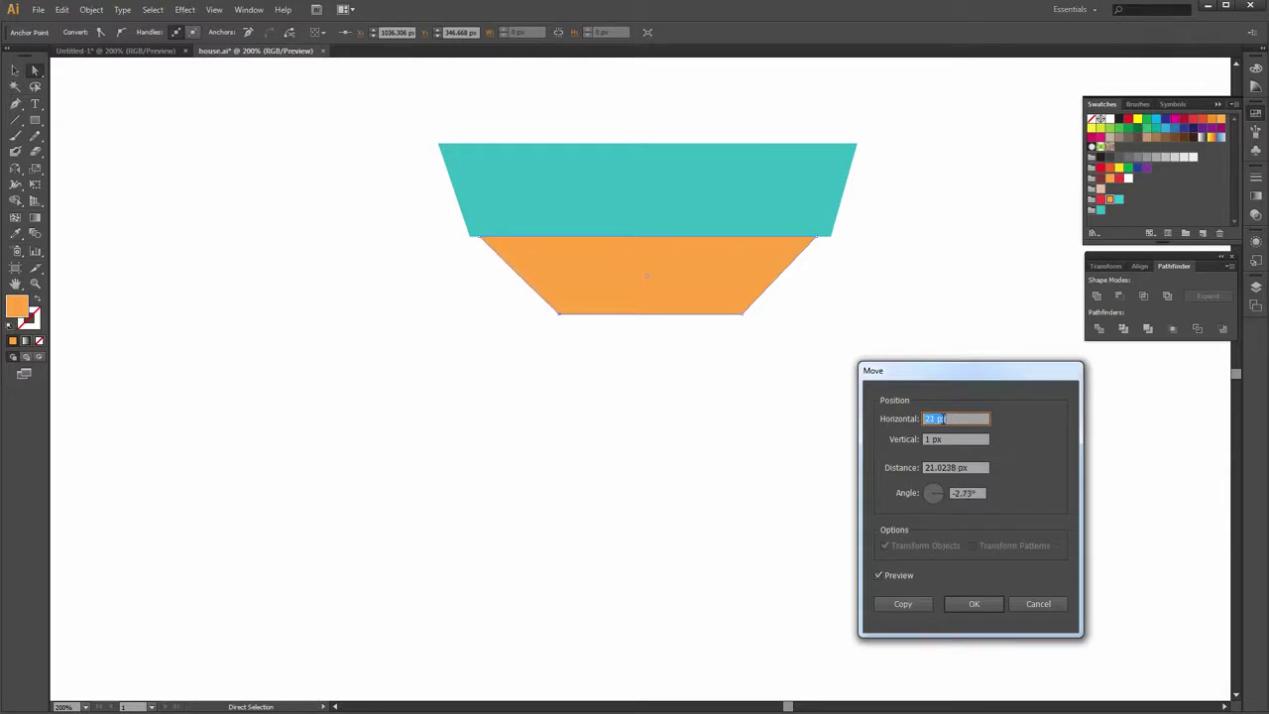
click(974, 604)
click(1090, 487)
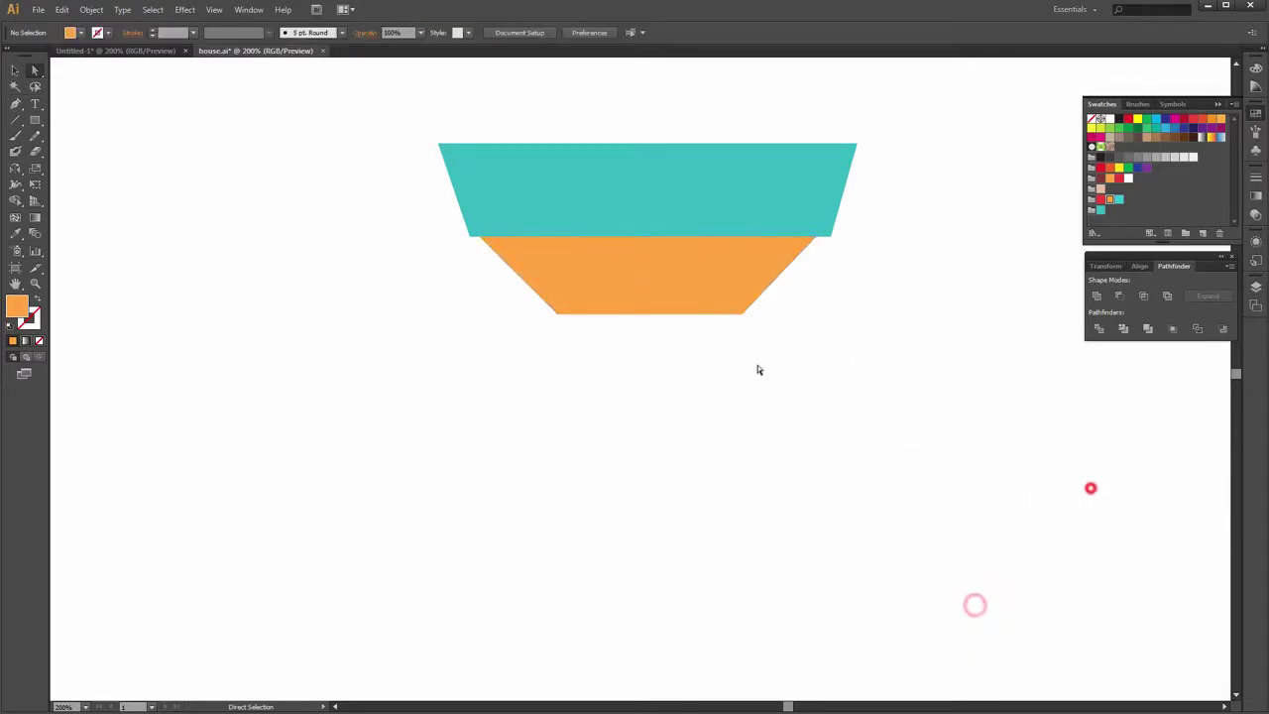
Draw a thin wide bar across the teal top and fill it light turquoise
key(ctrl+minus)
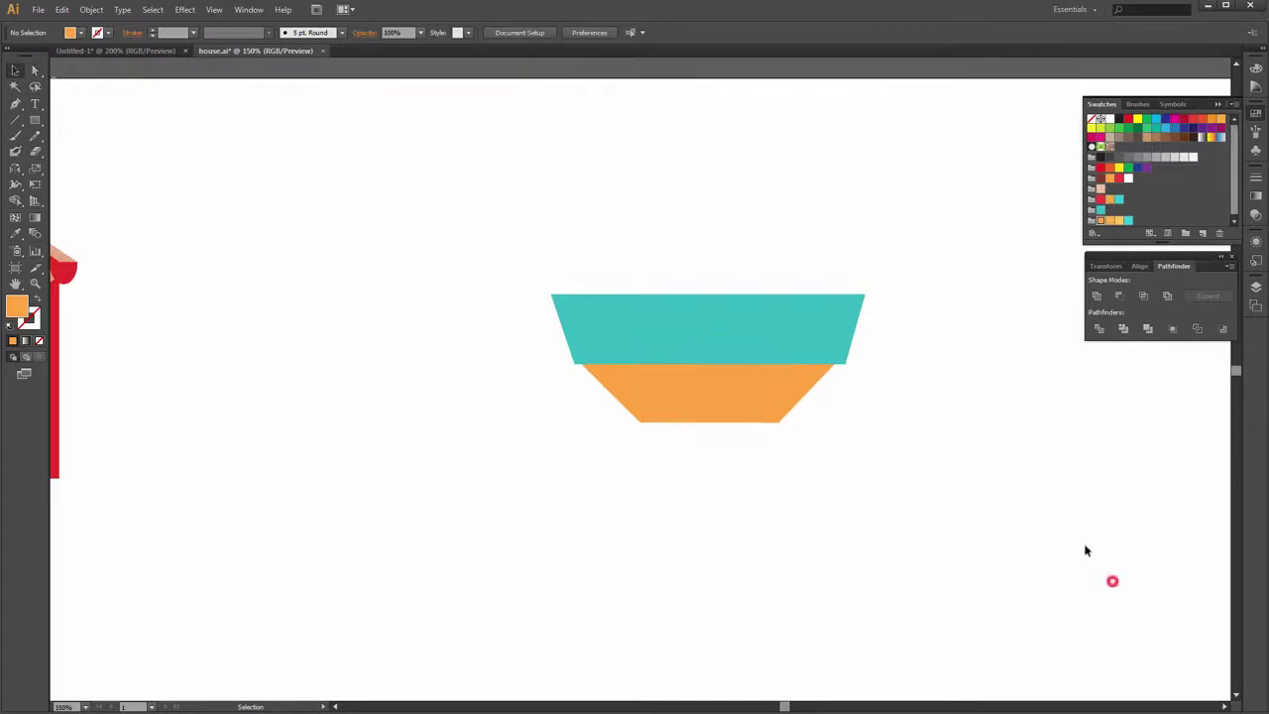
click(37, 120)
drag(486, 324, 933, 345)
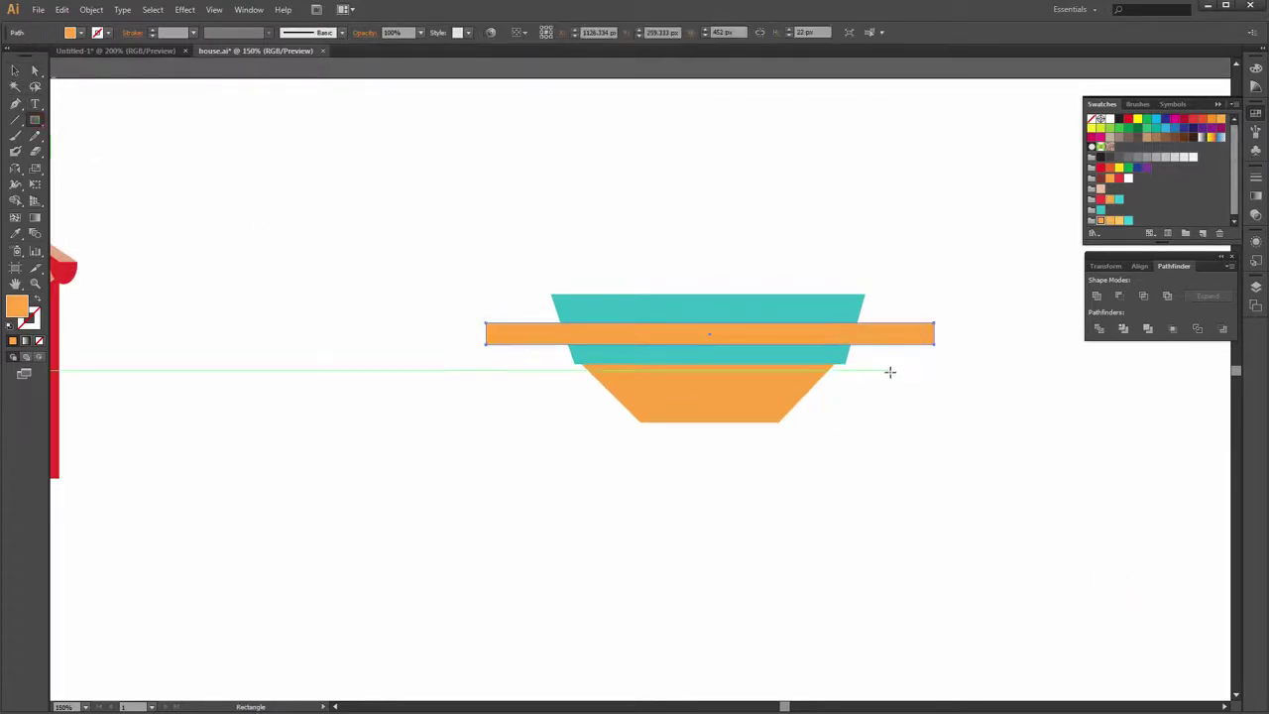
click(1128, 220)
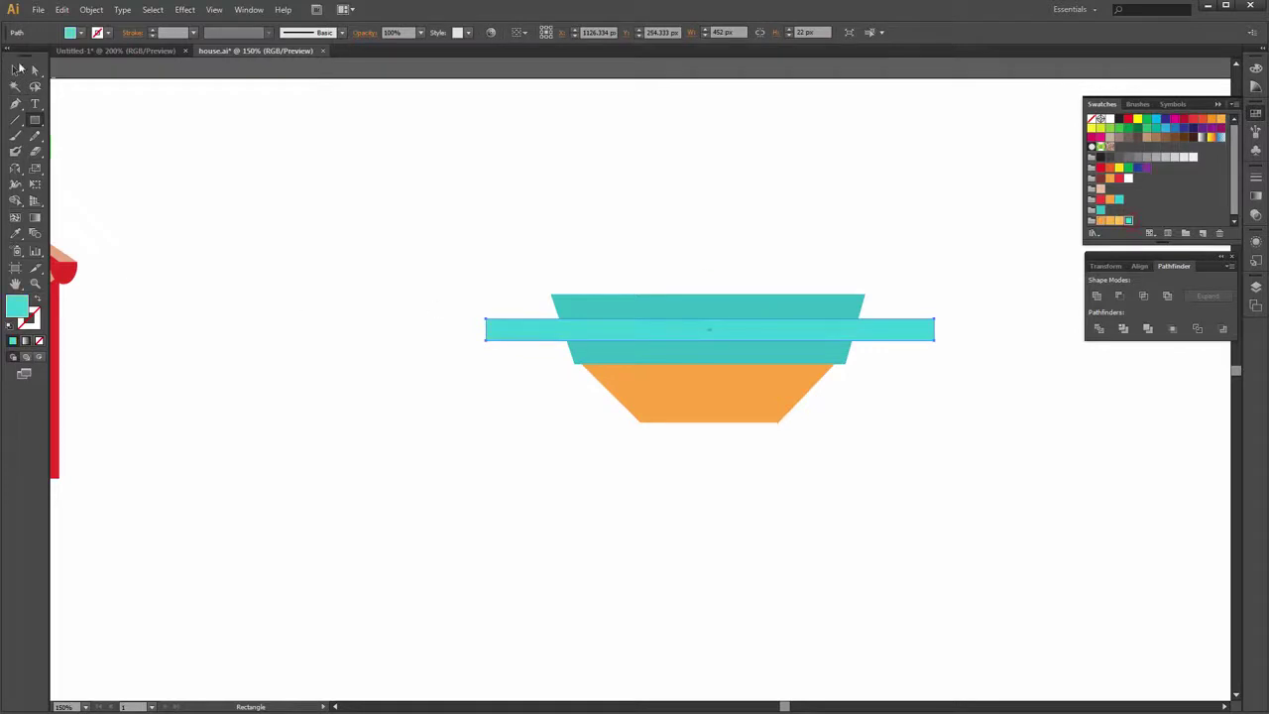
Trim the stripe's overhanging left and right ends flush with the trapezoid using Shape Builder
click(15, 70)
click(349, 177)
click(636, 310)
shift+click(608, 328)
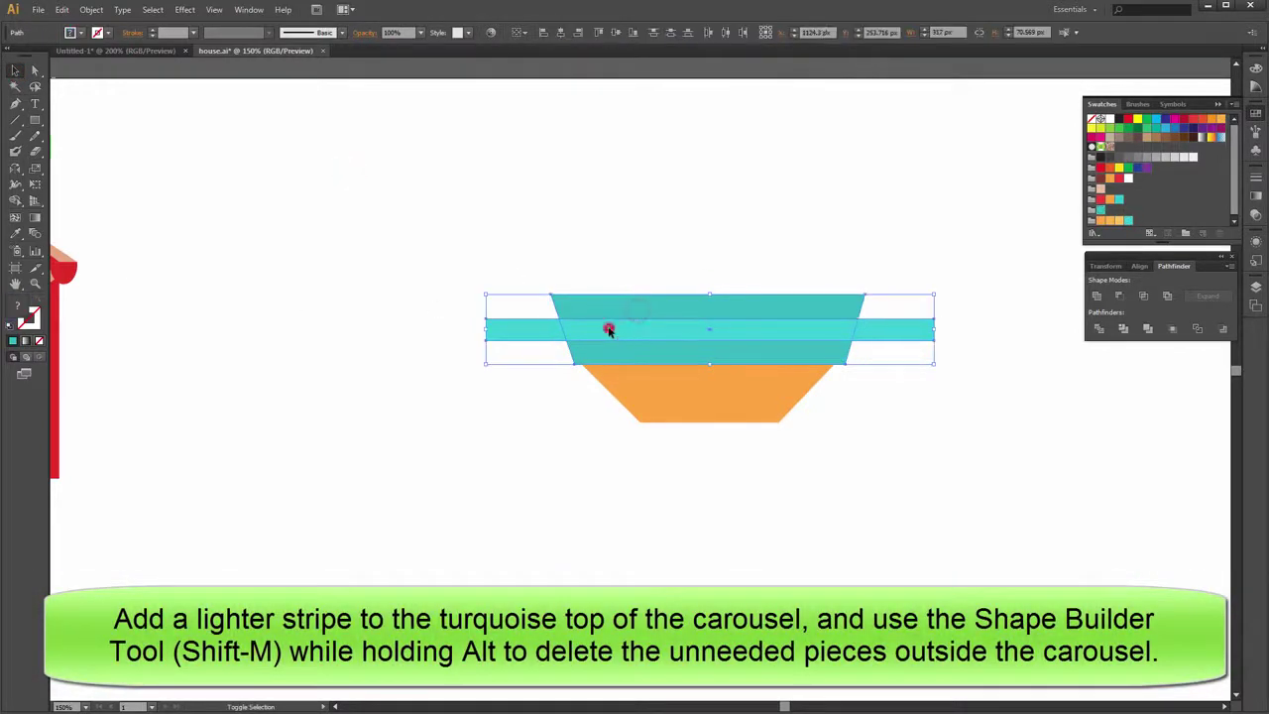
click(15, 199)
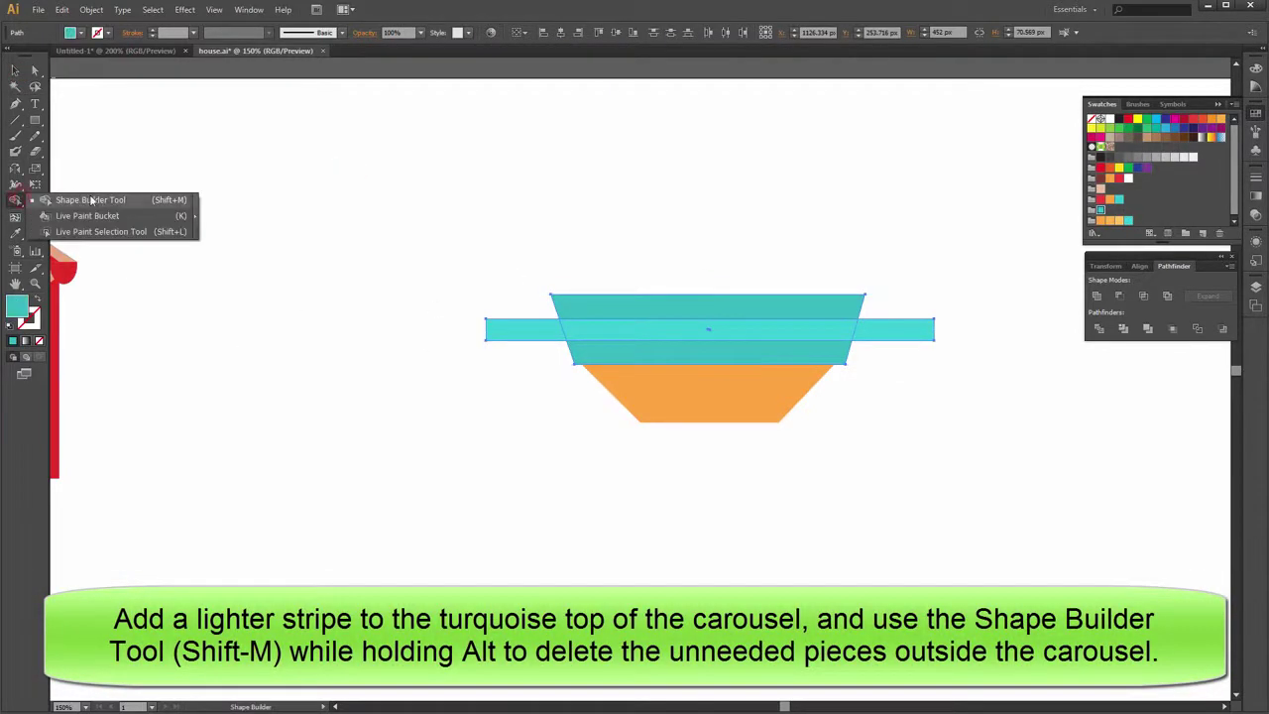
alt+click(510, 332)
alt+click(915, 333)
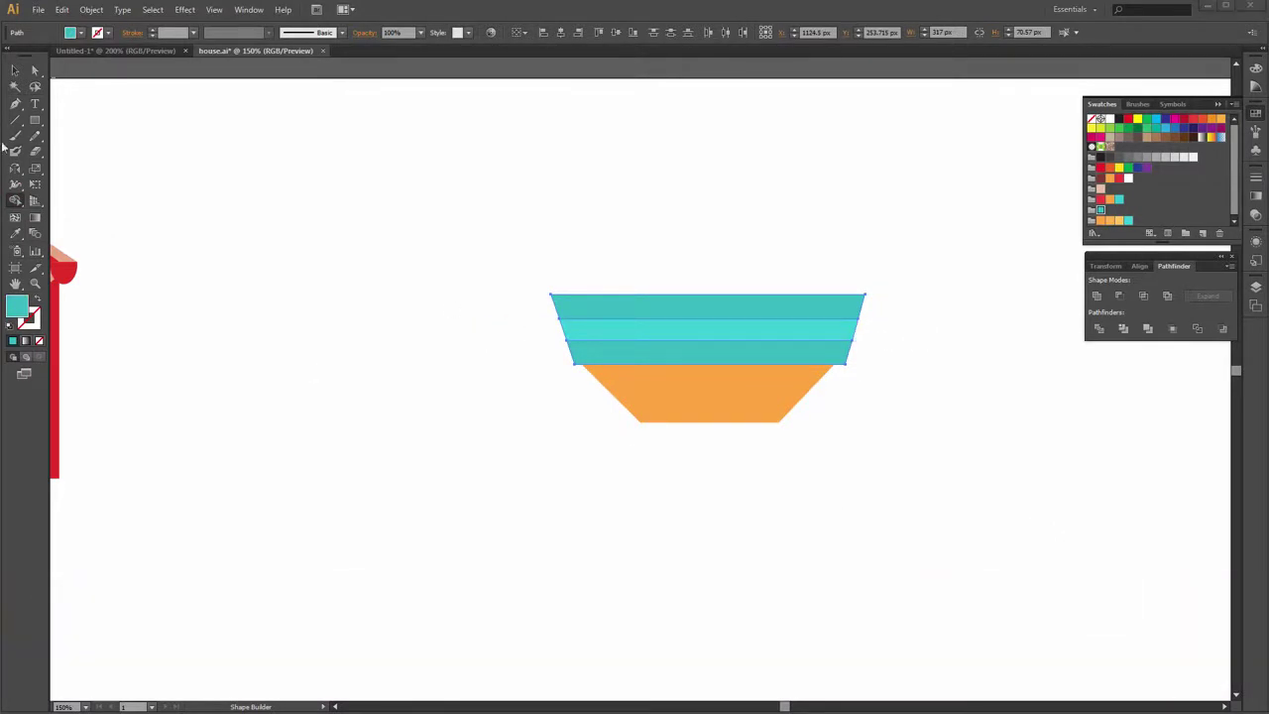
click(36, 120)
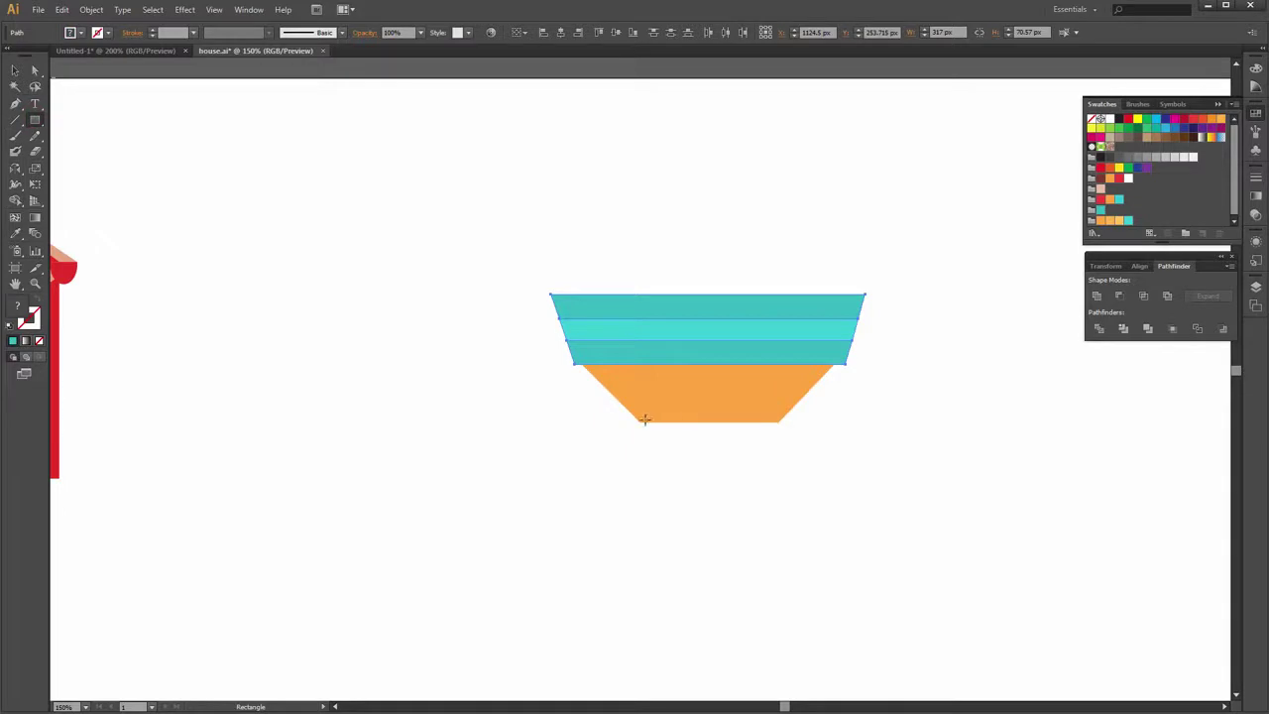
Draw a rectangular column below the orange trapezoid and fill it orange
drag(640, 422, 780, 606)
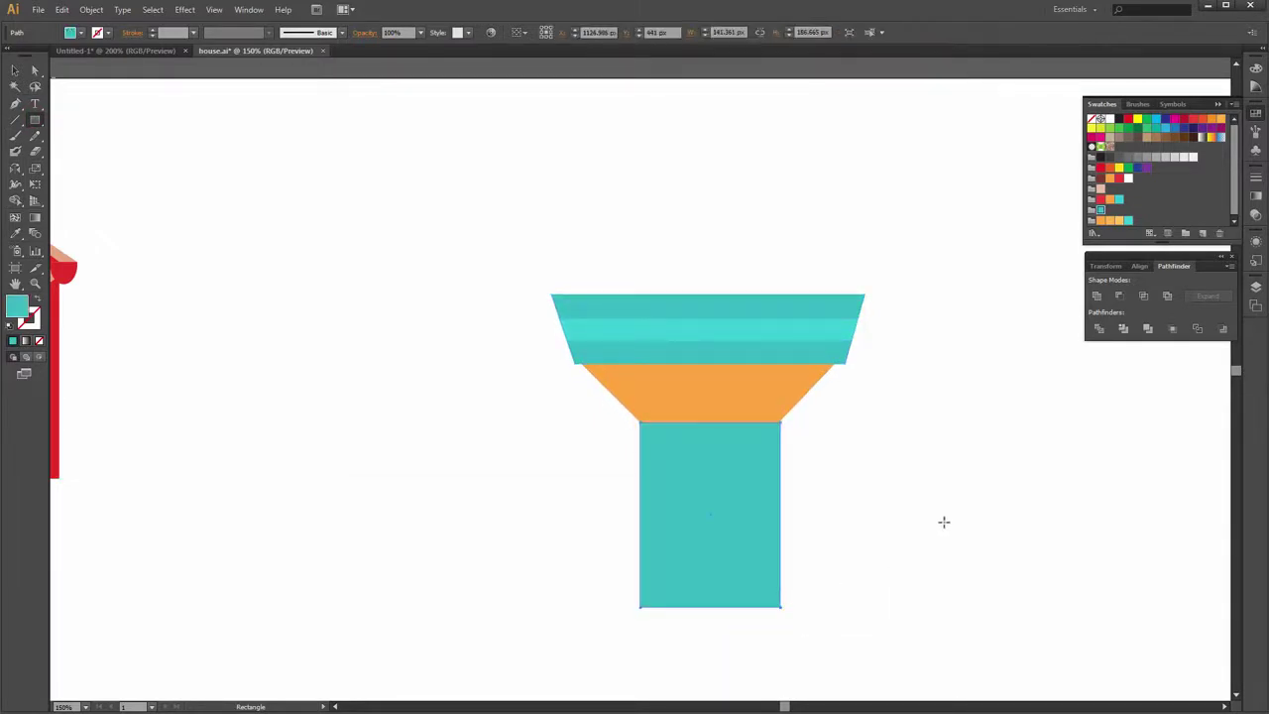
key(v)
click(1110, 221)
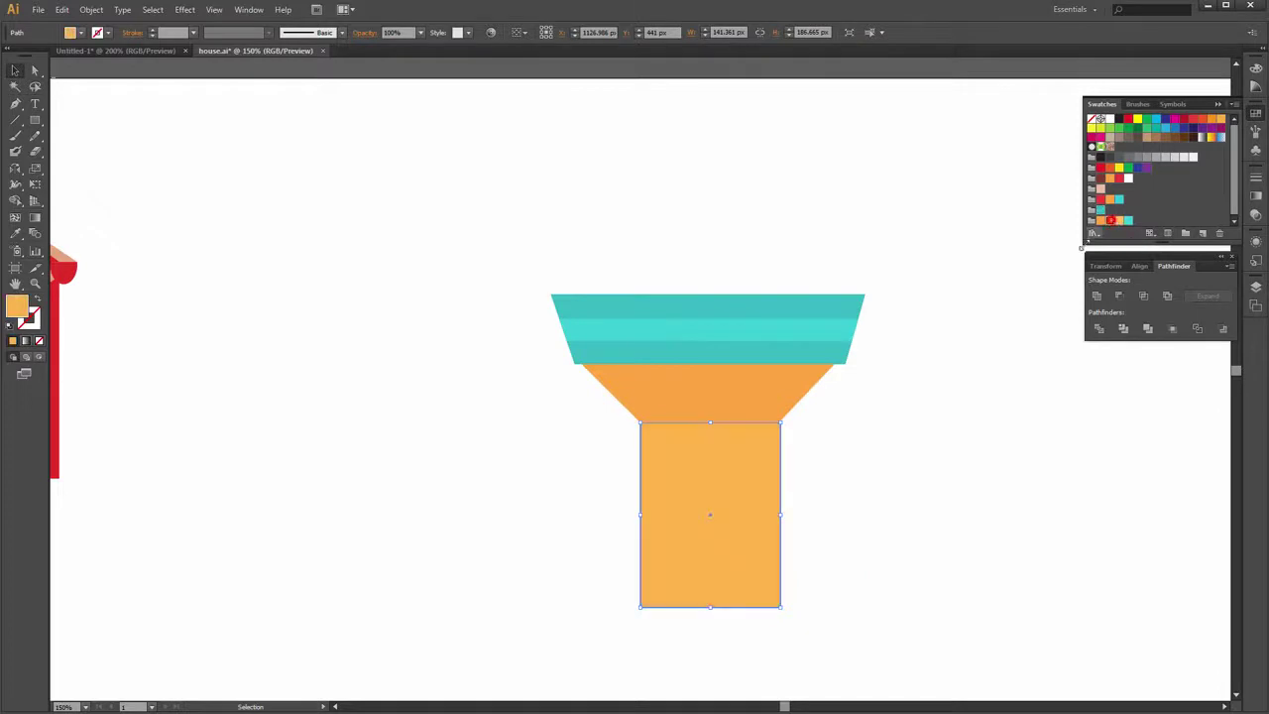
click(916, 428)
scroll(819, 497, up, 2)
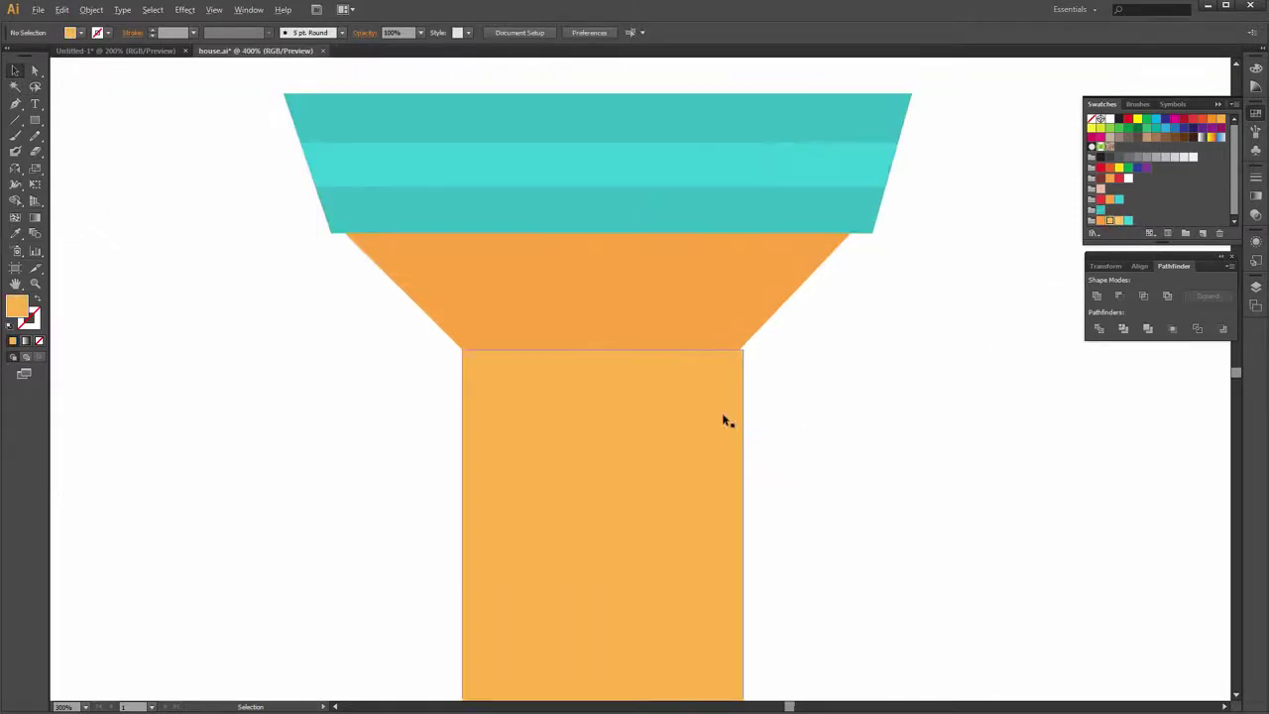
scroll(730, 417, up, 1)
scroll(810, 402, down, 2)
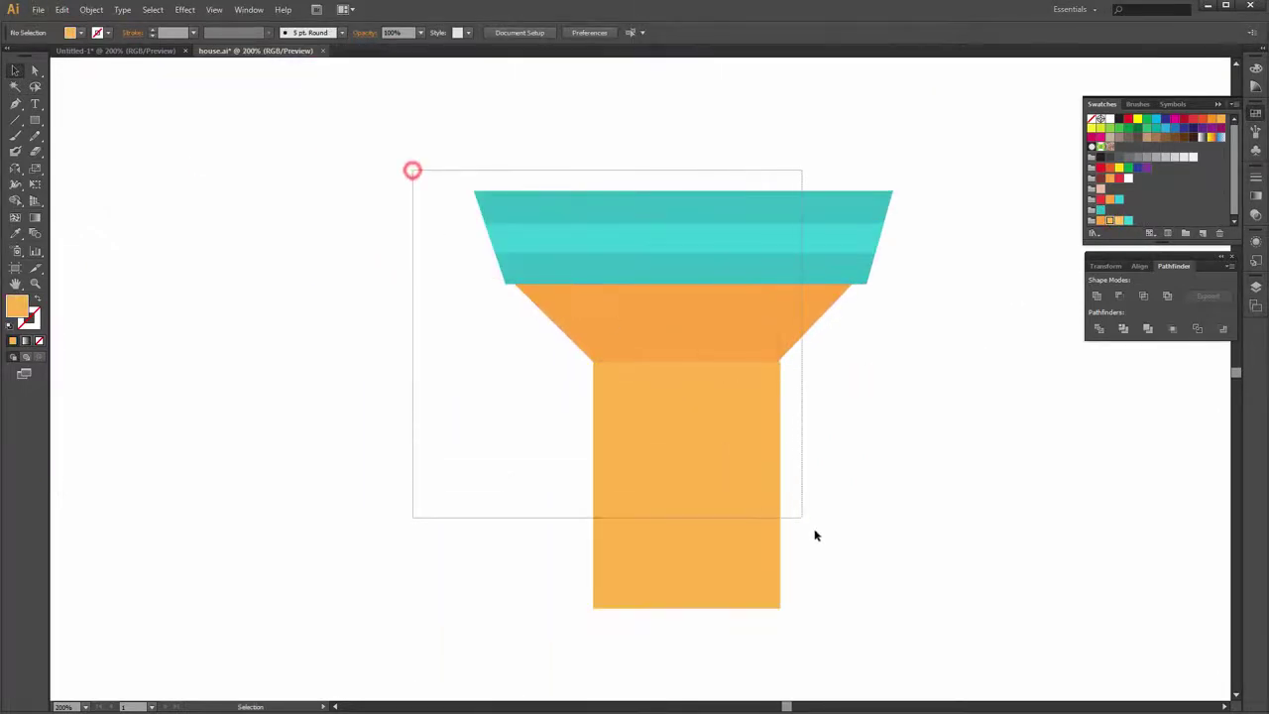
Select all carousel shapes and align them to a common horizontal centre
drag(408, 168, 813, 533)
click(1140, 266)
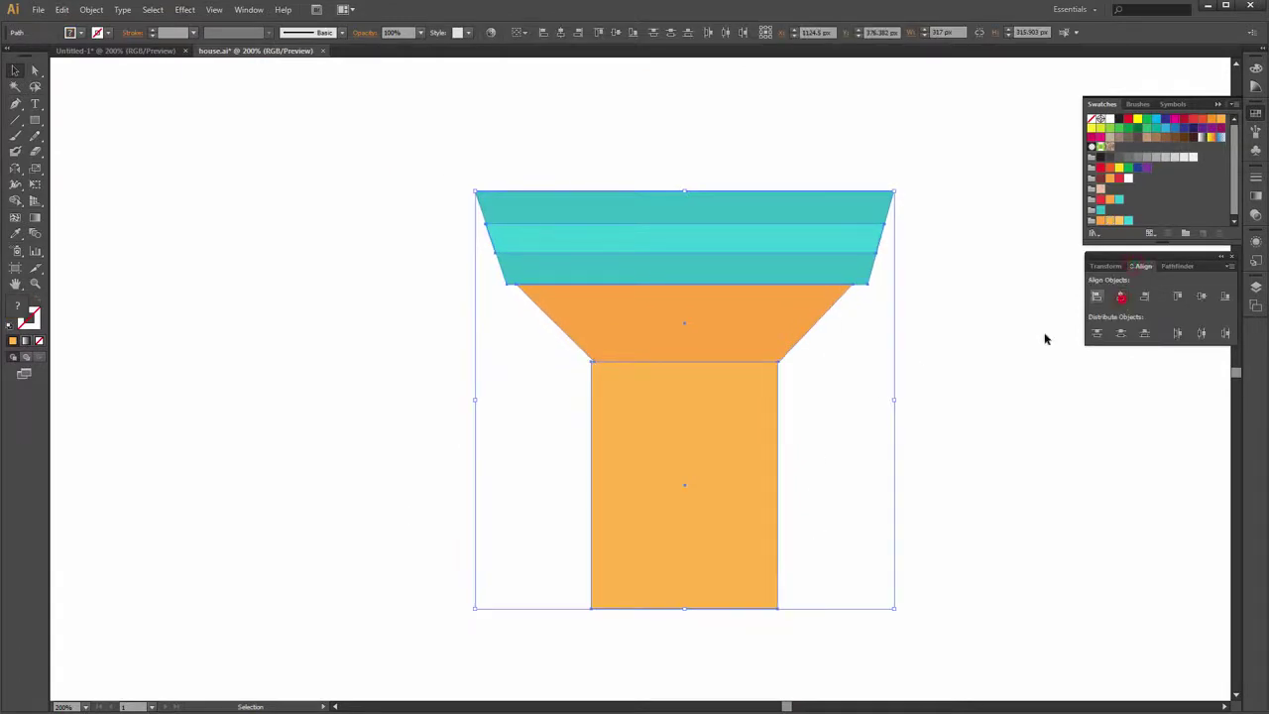
click(987, 373)
scroll(730, 433, up, 3)
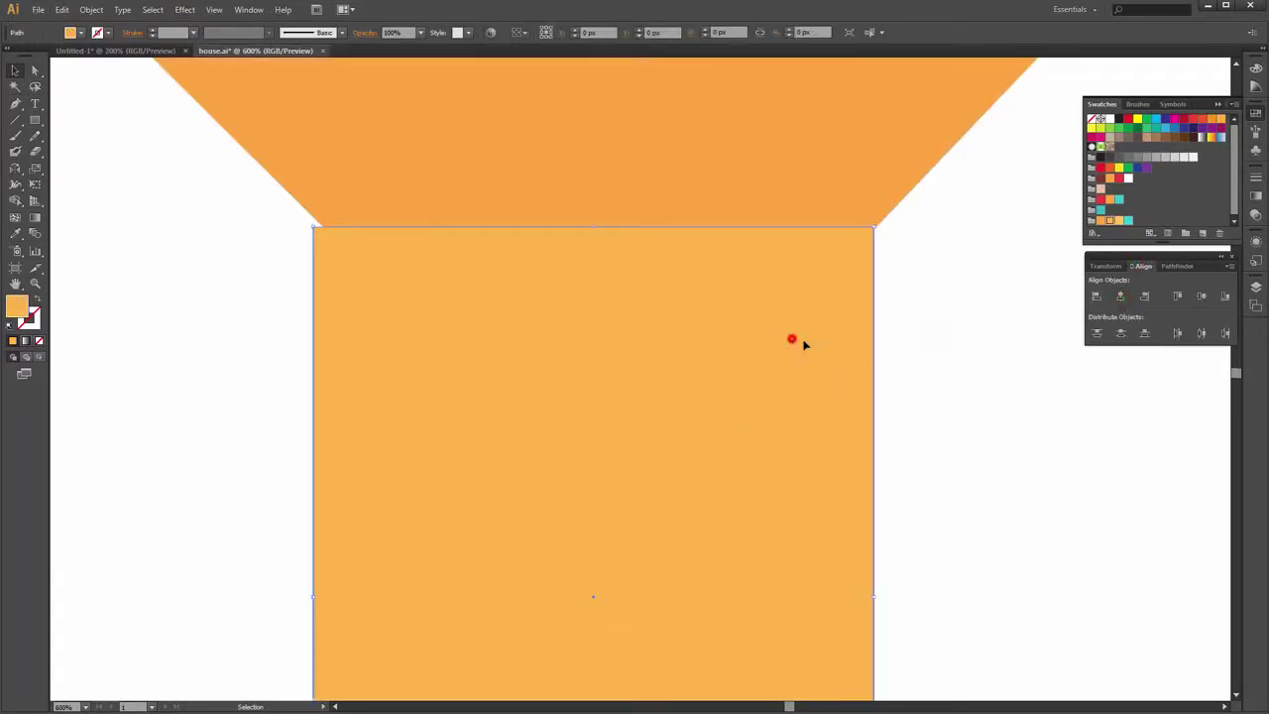
scroll(823, 342, down, 2)
key(space)
drag(967, 284, 927, 346)
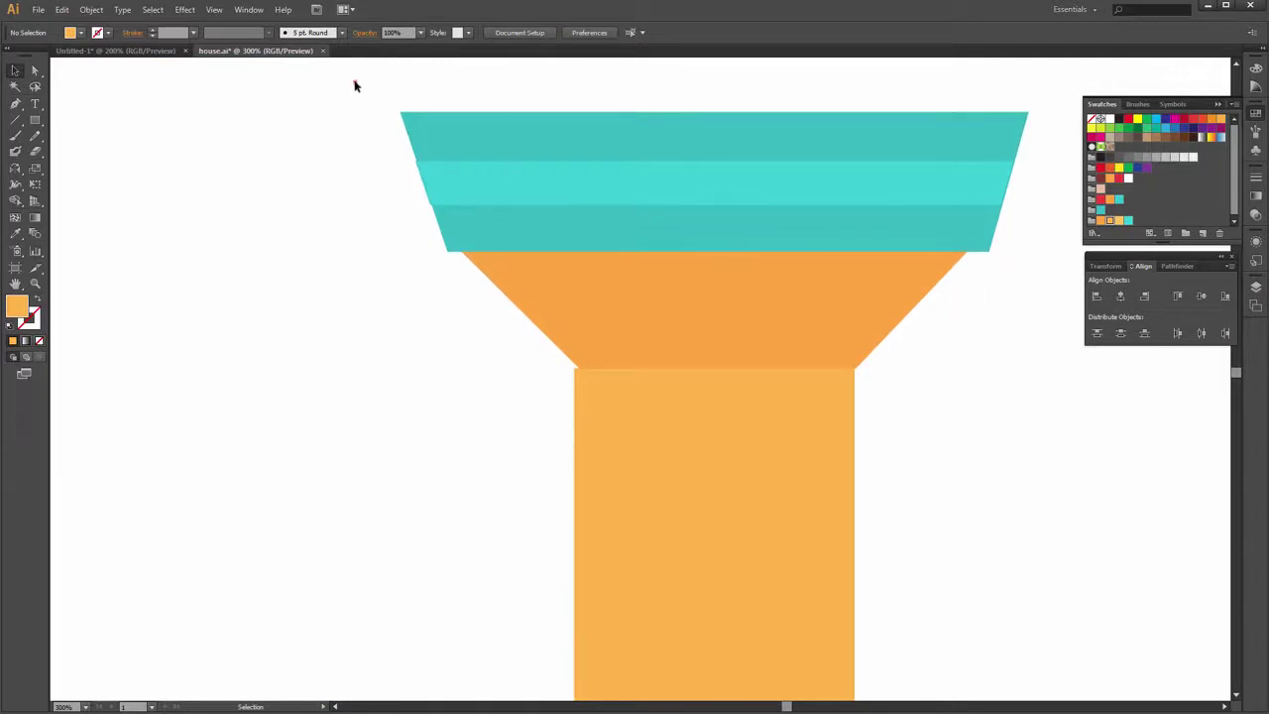
Nudge the light-teal stripe and the orange column slightly right
drag(354, 81, 1027, 320)
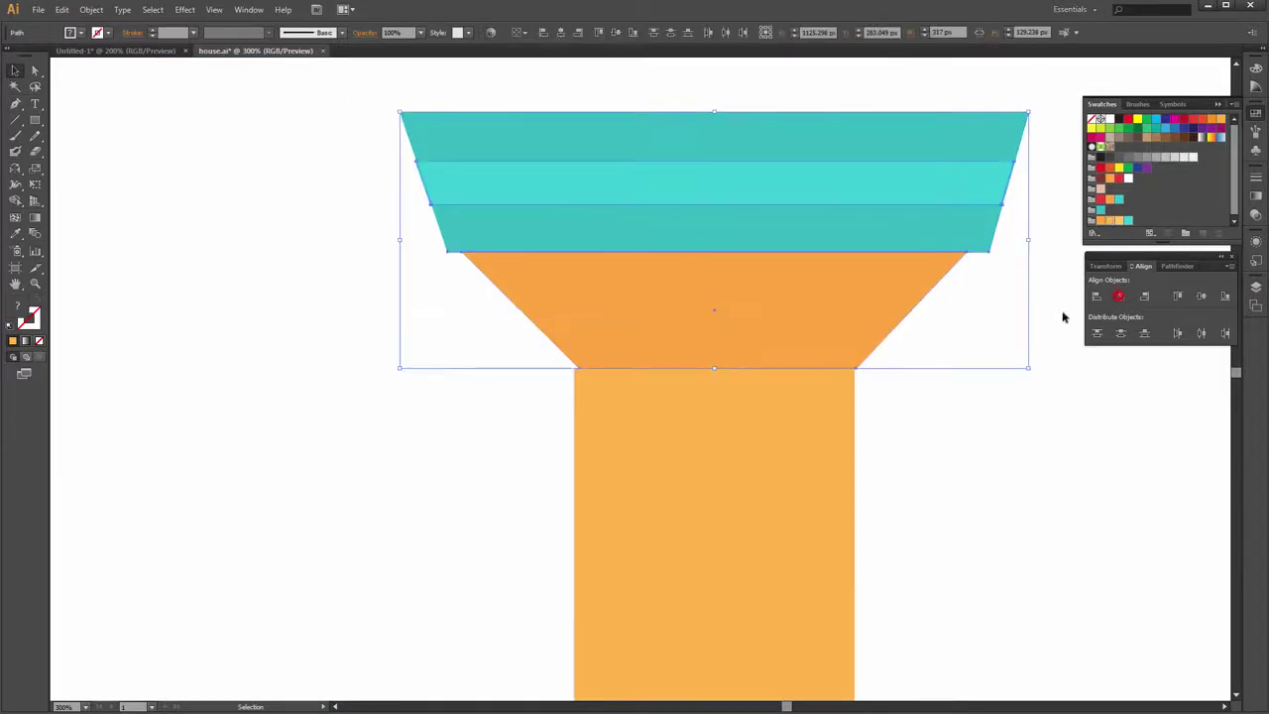
click(1021, 402)
click(886, 201)
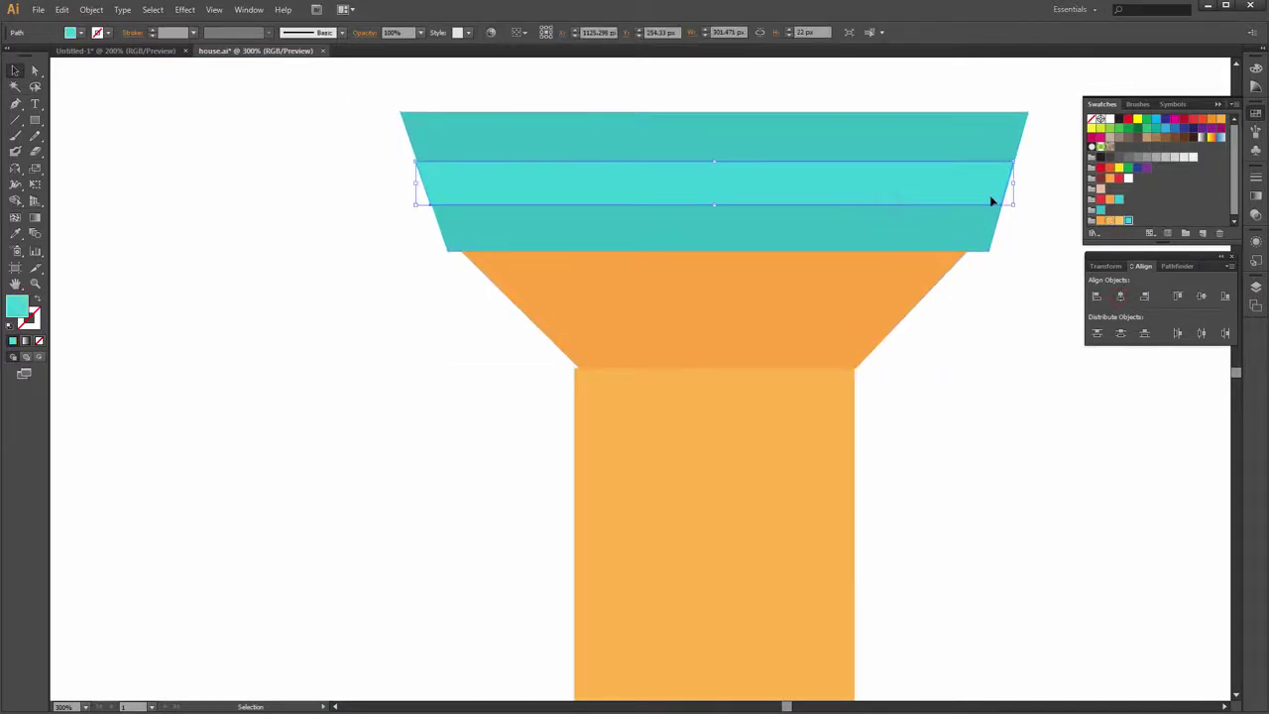
key(Right)
click(1039, 260)
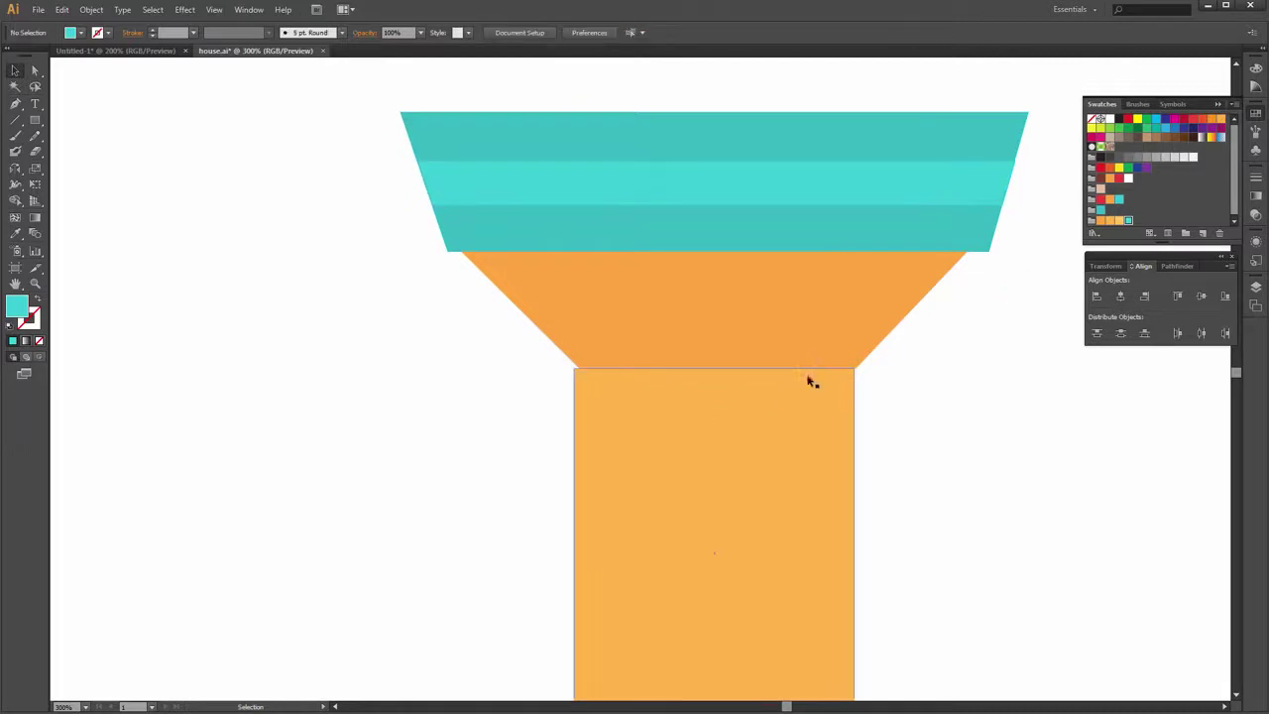
click(758, 440)
key(Right)
click(974, 439)
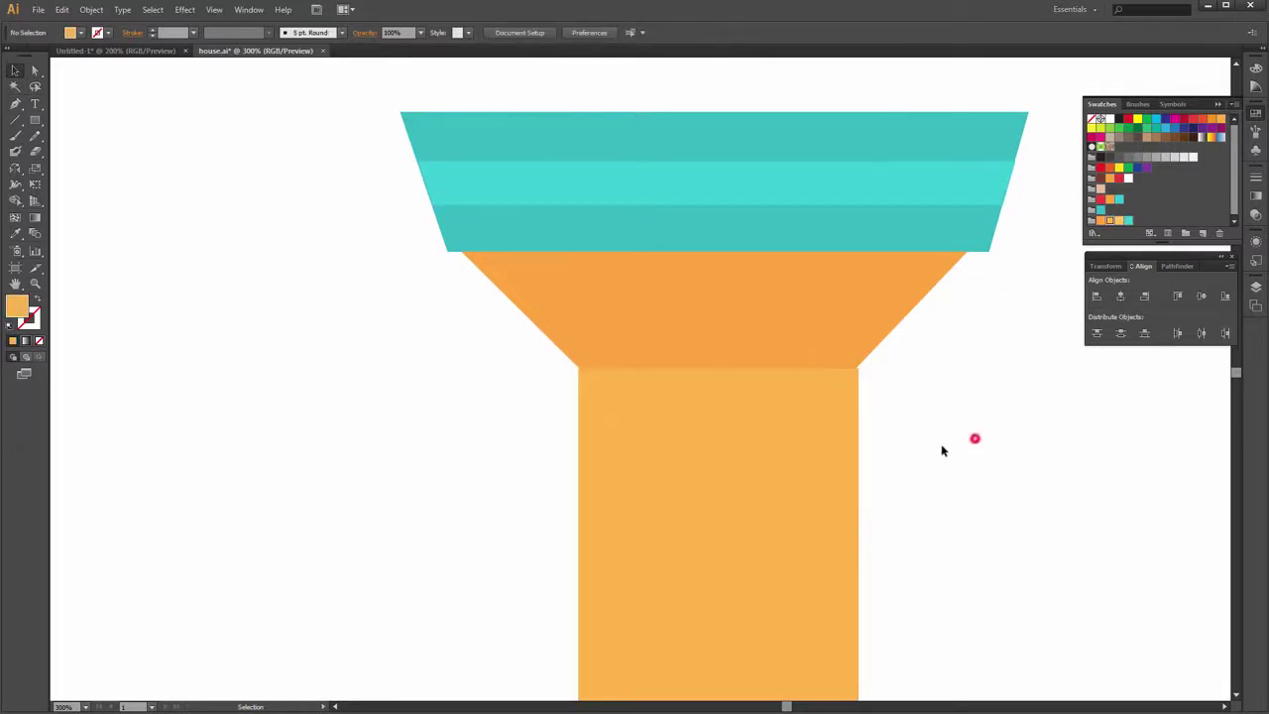
Reposition the orange column so it sits flush under the trapezoid
scroll(744, 386, up, 2)
scroll(892, 397, up, 1)
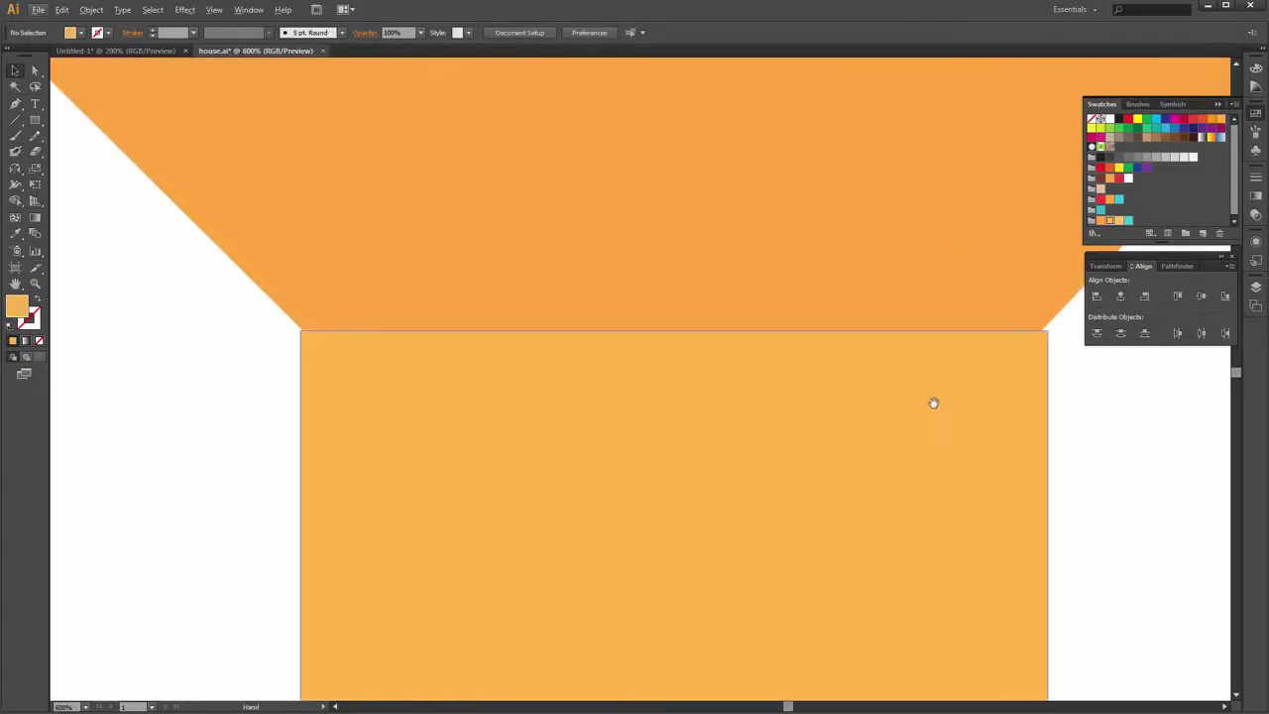
scroll(852, 416, right, 2)
drag(780, 428, 779, 454)
key(Up)
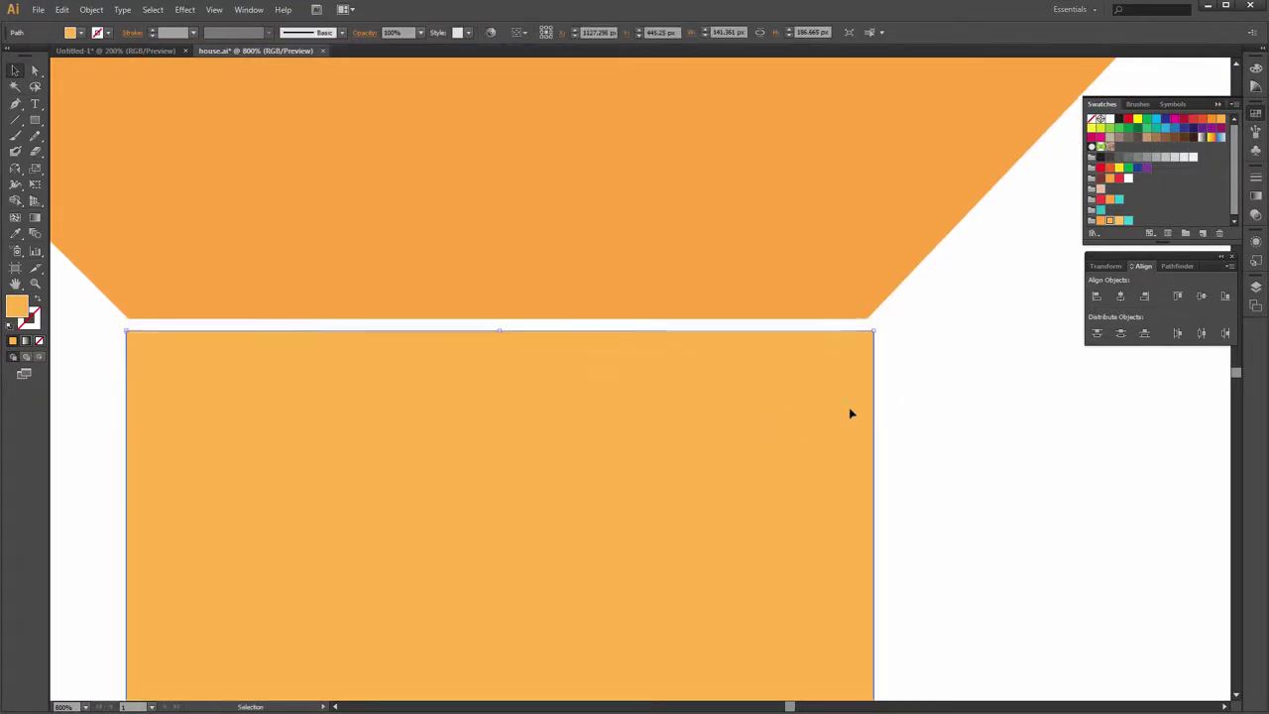
key(Up)
key(Up)
key(Up)
click(912, 404)
Narrow the orange column from its right edge to match the trapezoid's base
click(847, 431)
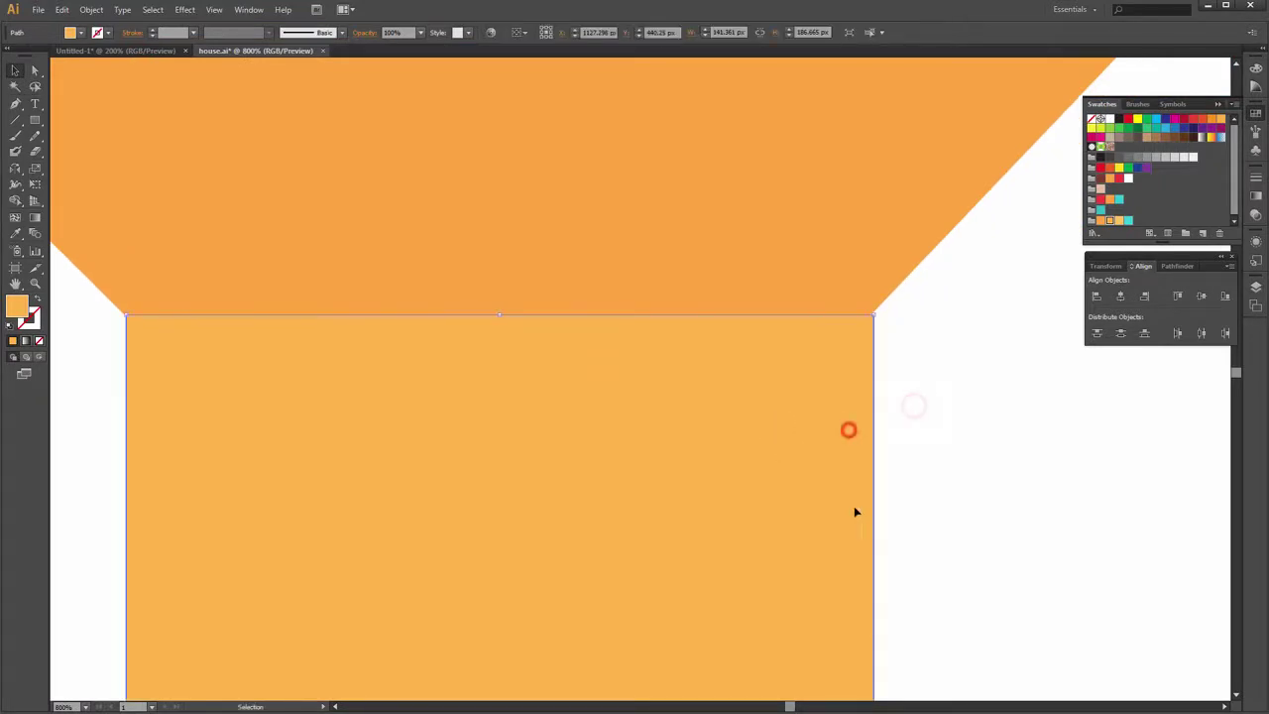
scroll(854, 506, down, 1)
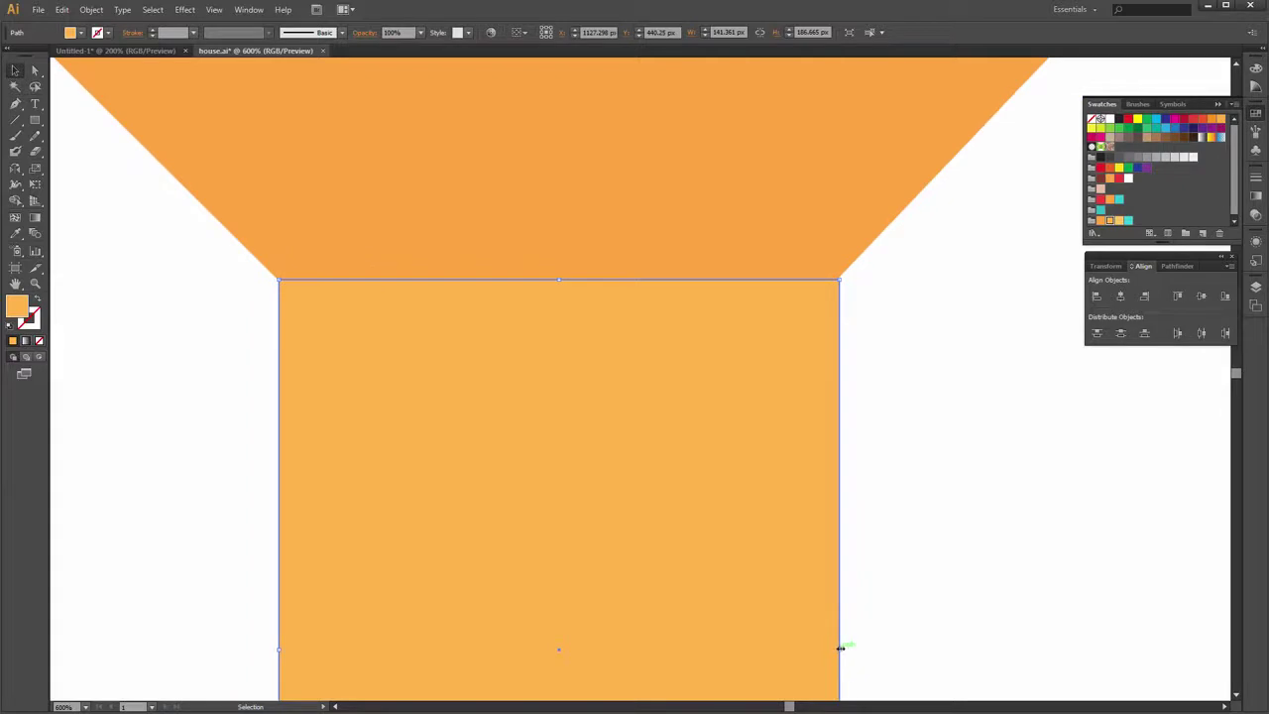
drag(840, 649, 834, 649)
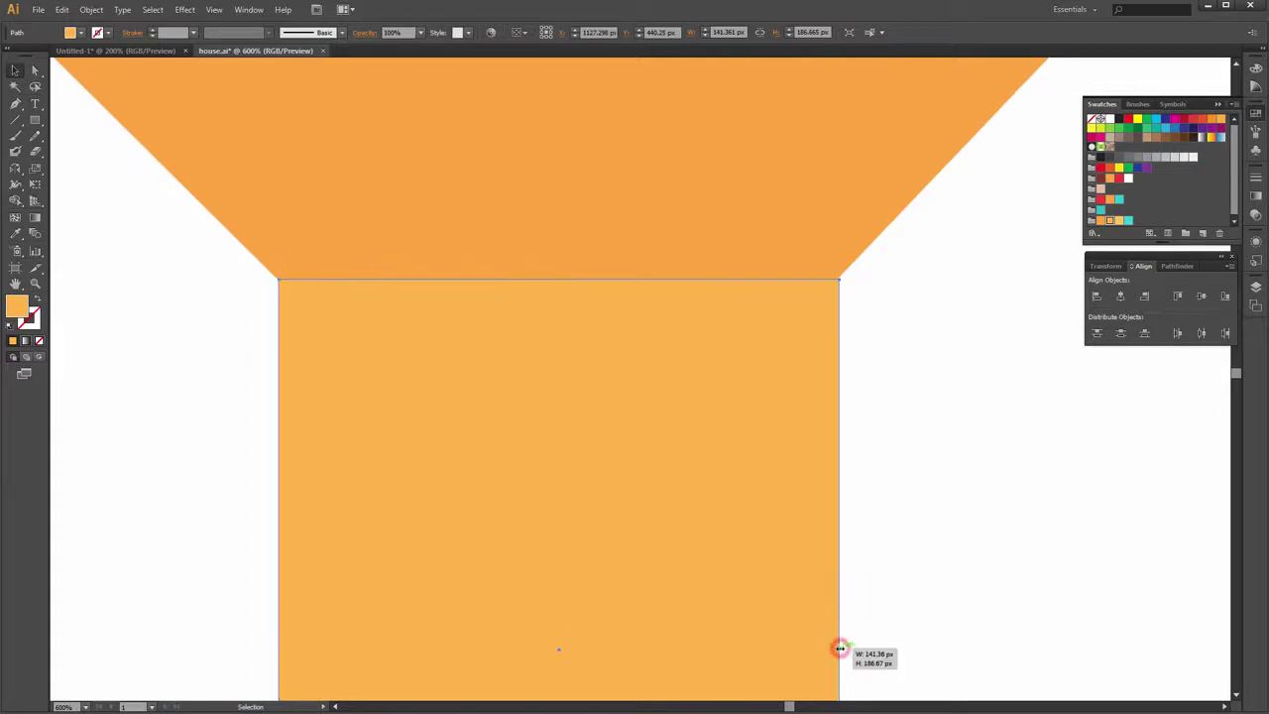
click(901, 567)
click(520, 267)
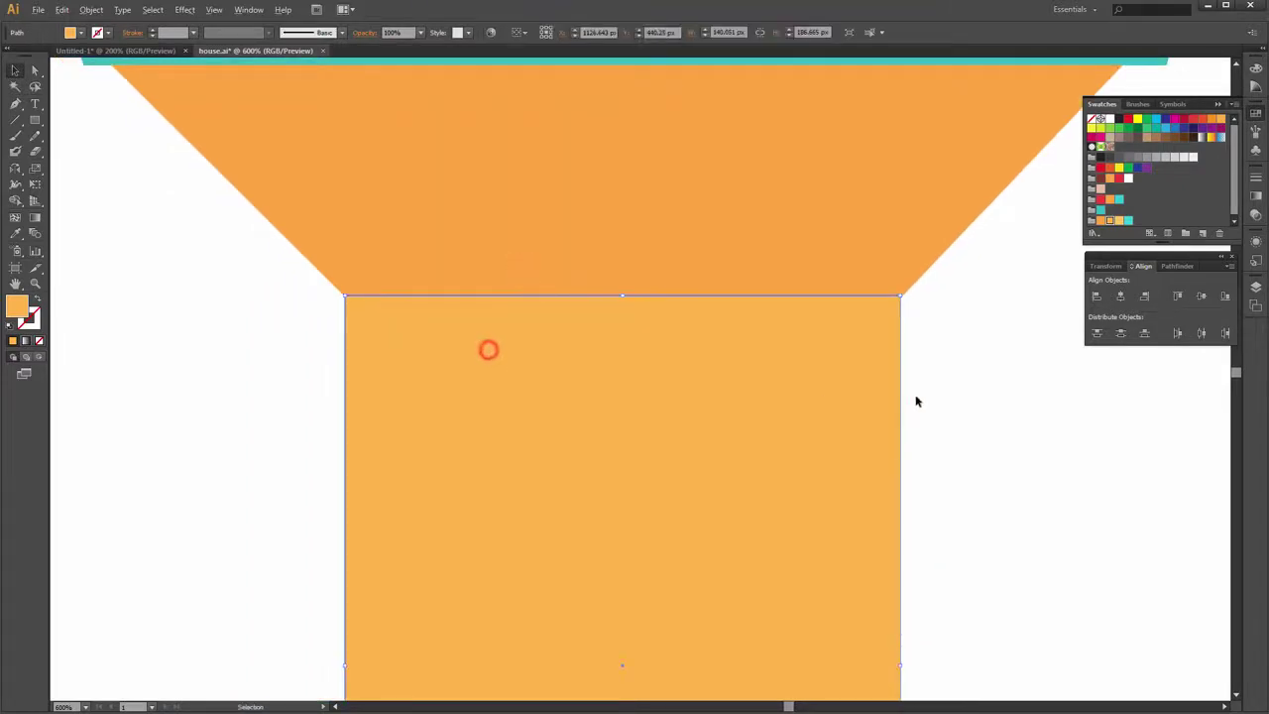
ctrl+alt+click(841, 392)
ctrl+alt+click(850, 389)
ctrl+alt+click(952, 375)
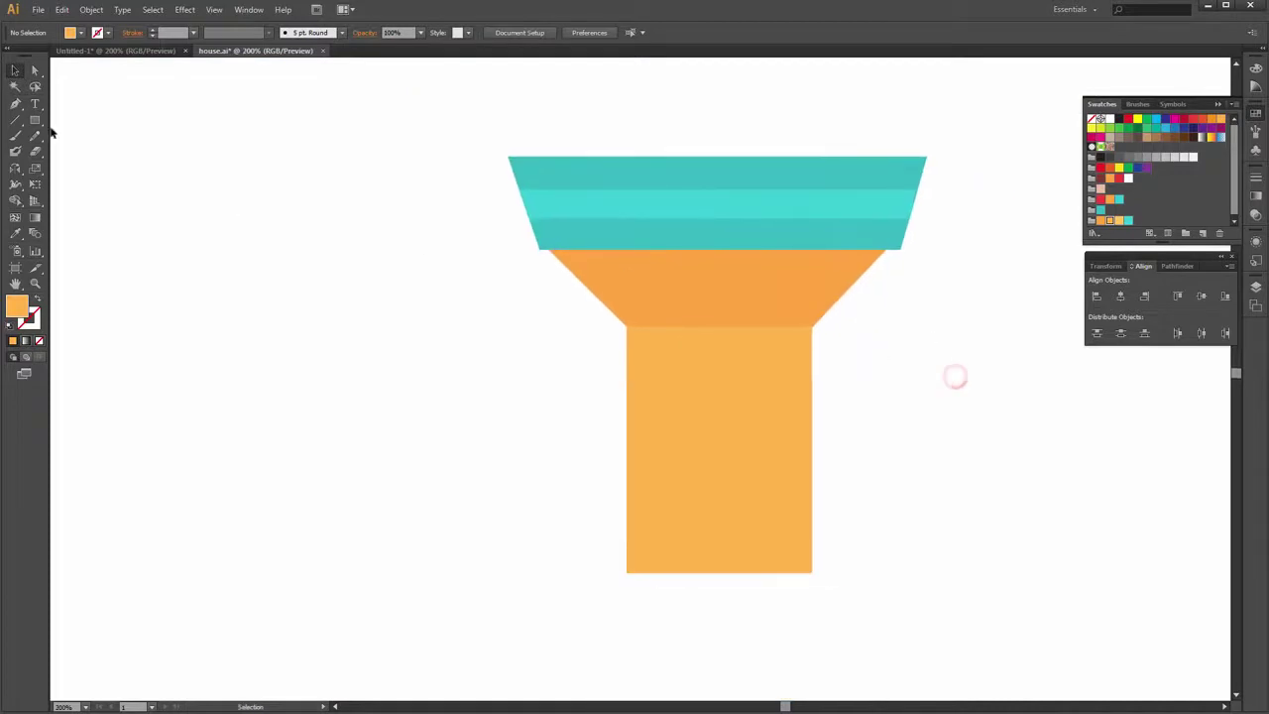
click(34, 119)
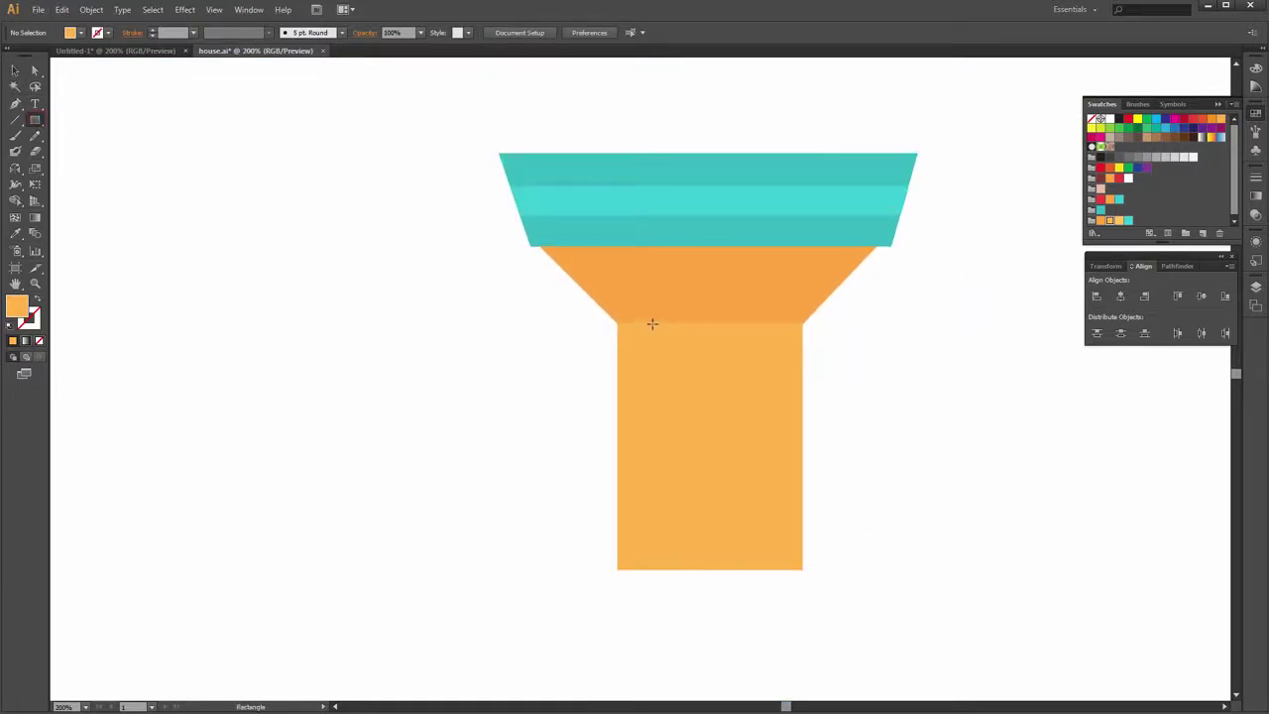
Draw a thin light-orange bar down the column and repeat copies rightward for three stripes
drag(649, 324, 668, 570)
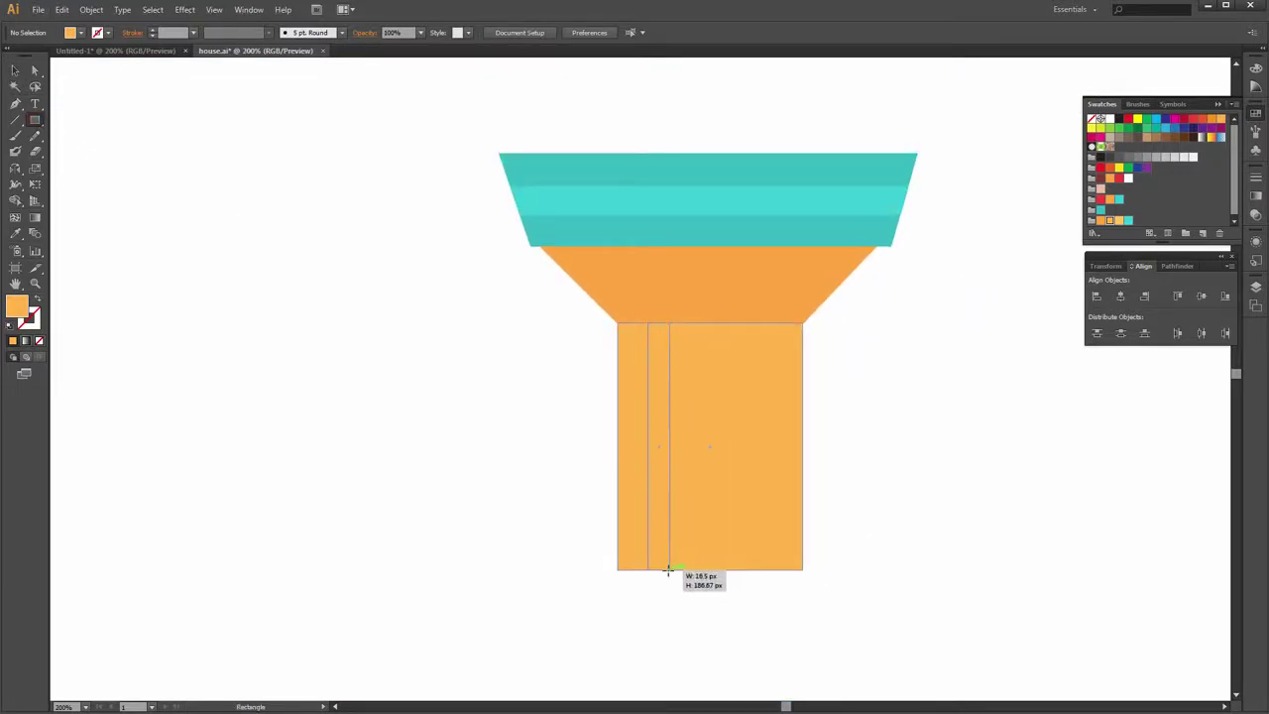
drag(668, 570, 675, 570)
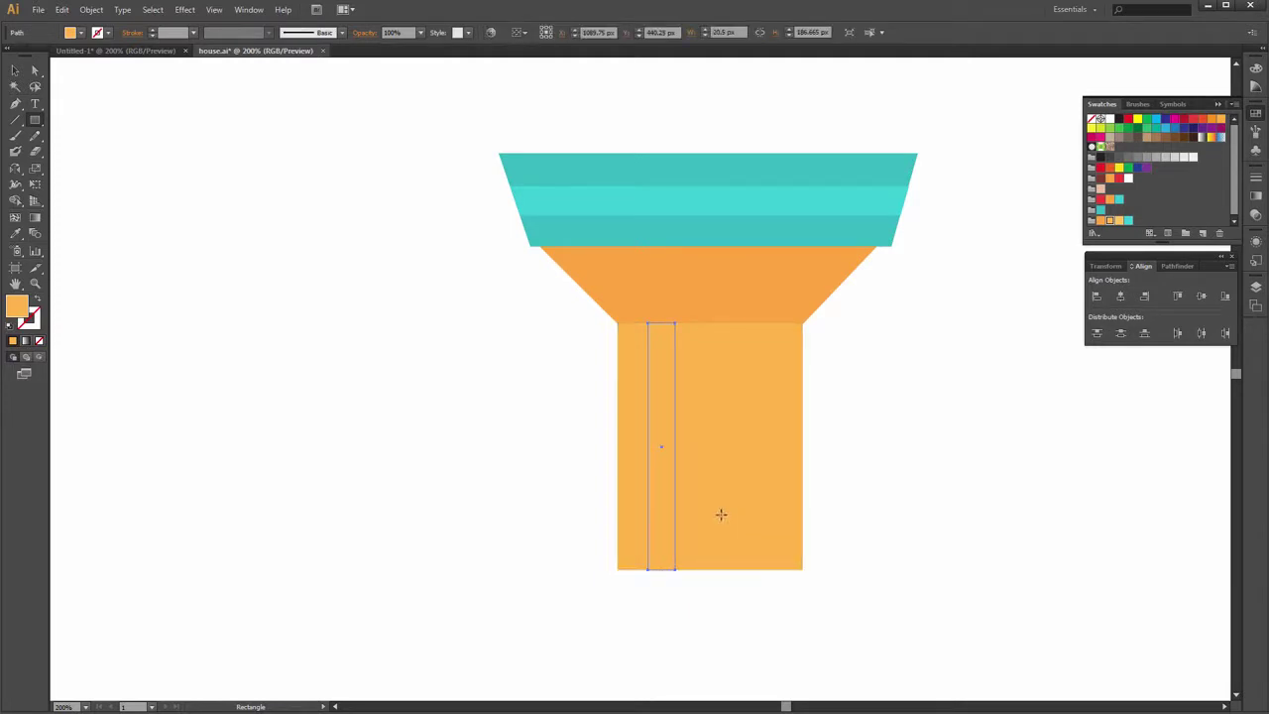
key(v)
click(1122, 220)
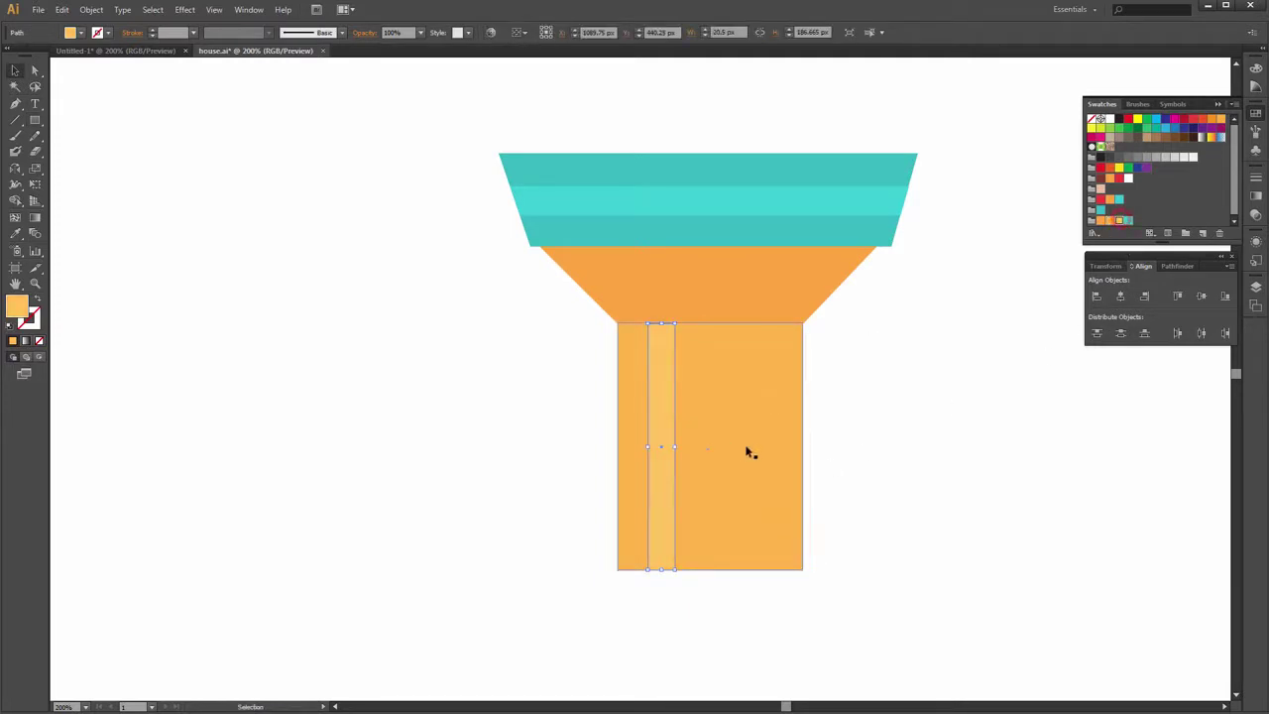
drag(662, 454, 716, 461)
key(ctrl+d)
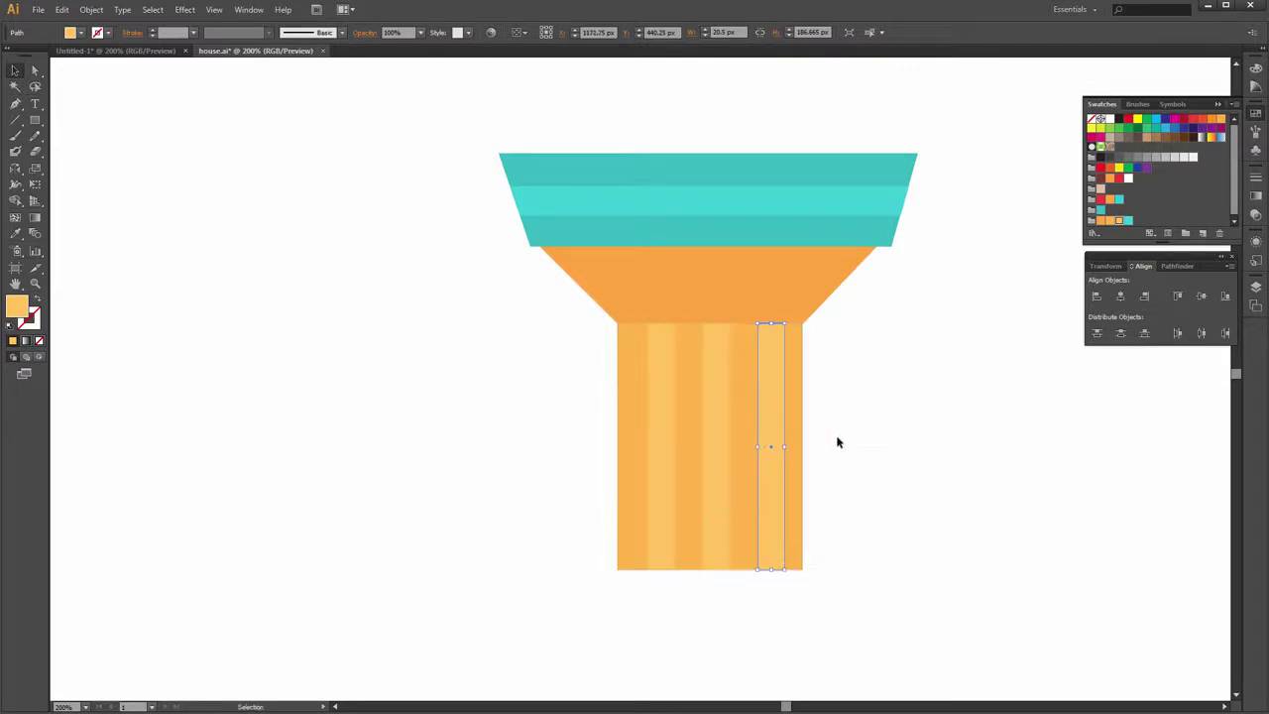
click(862, 432)
scroll(863, 432, down, 1)
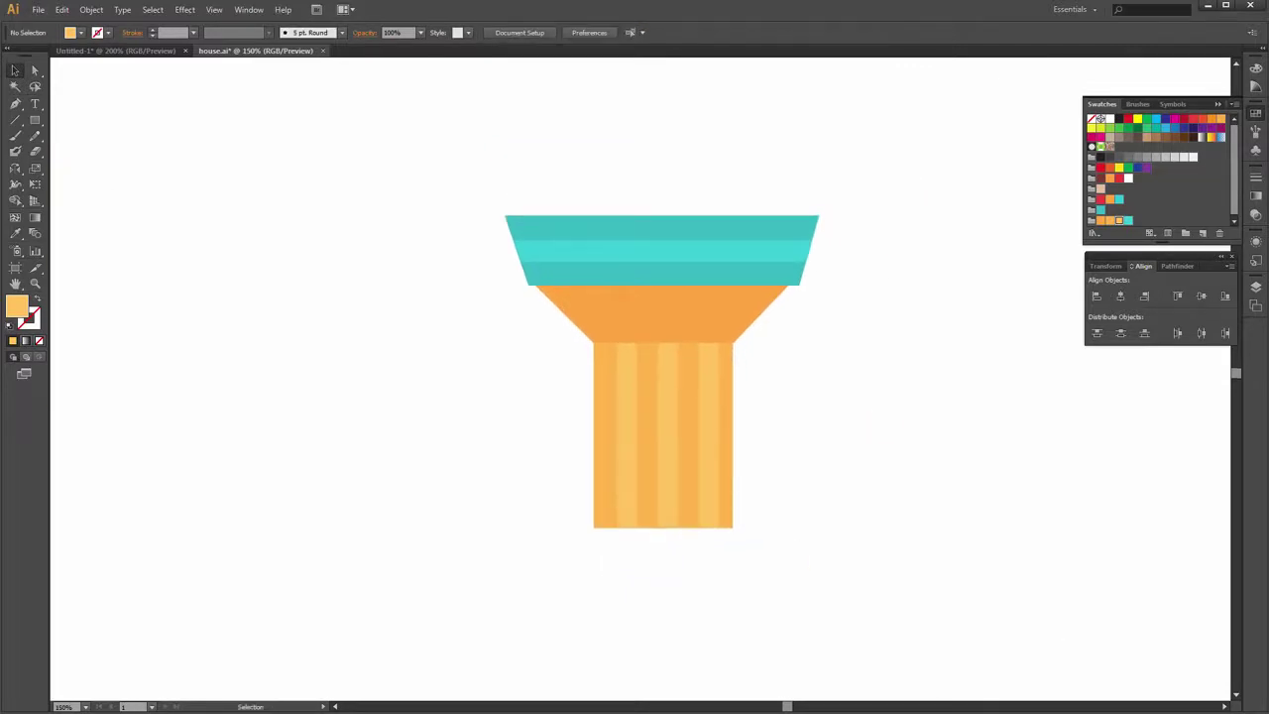
Draw a small 20 px red circle and place it just left of the column
drag(35, 119, 99, 150)
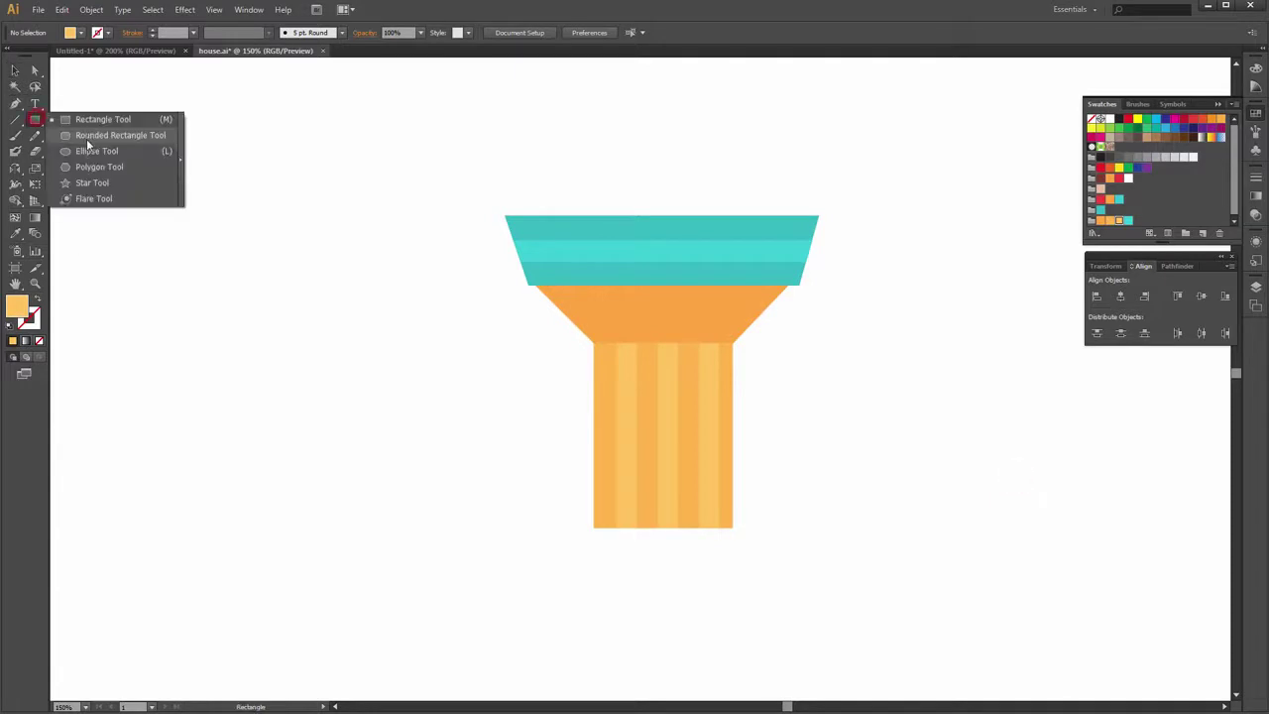
drag(840, 366, 860, 385)
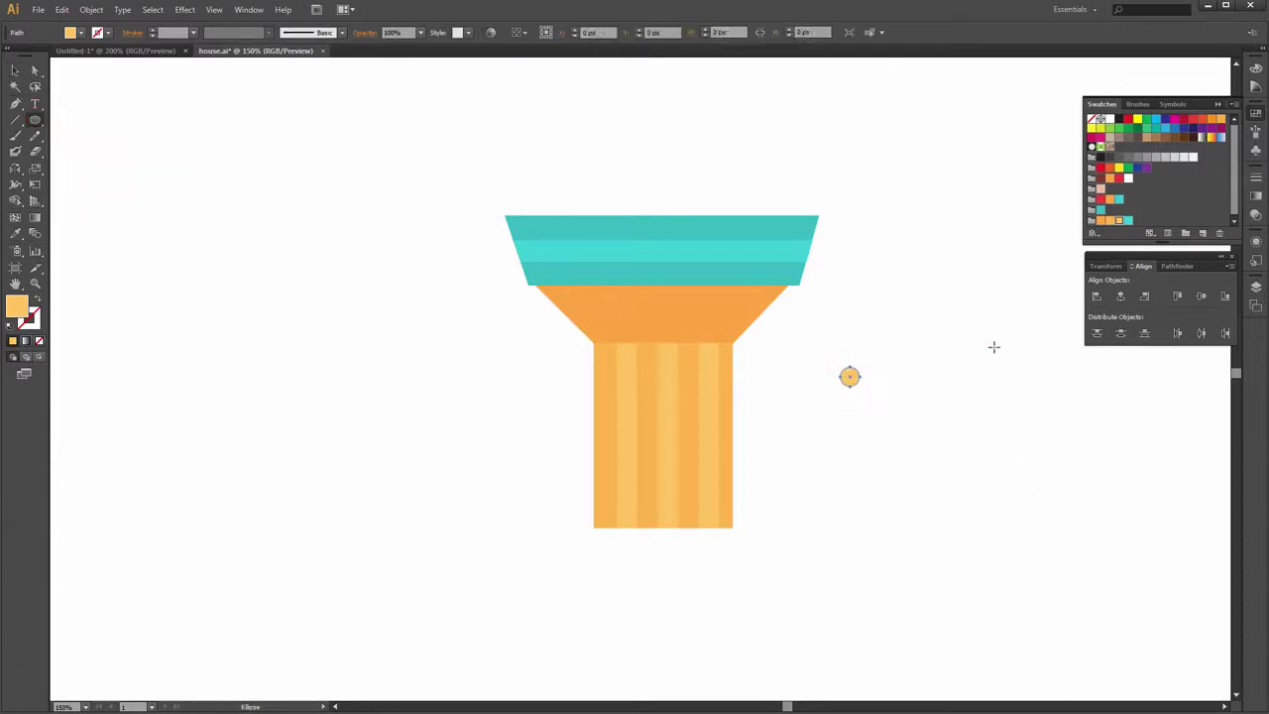
key(i)
click(1102, 199)
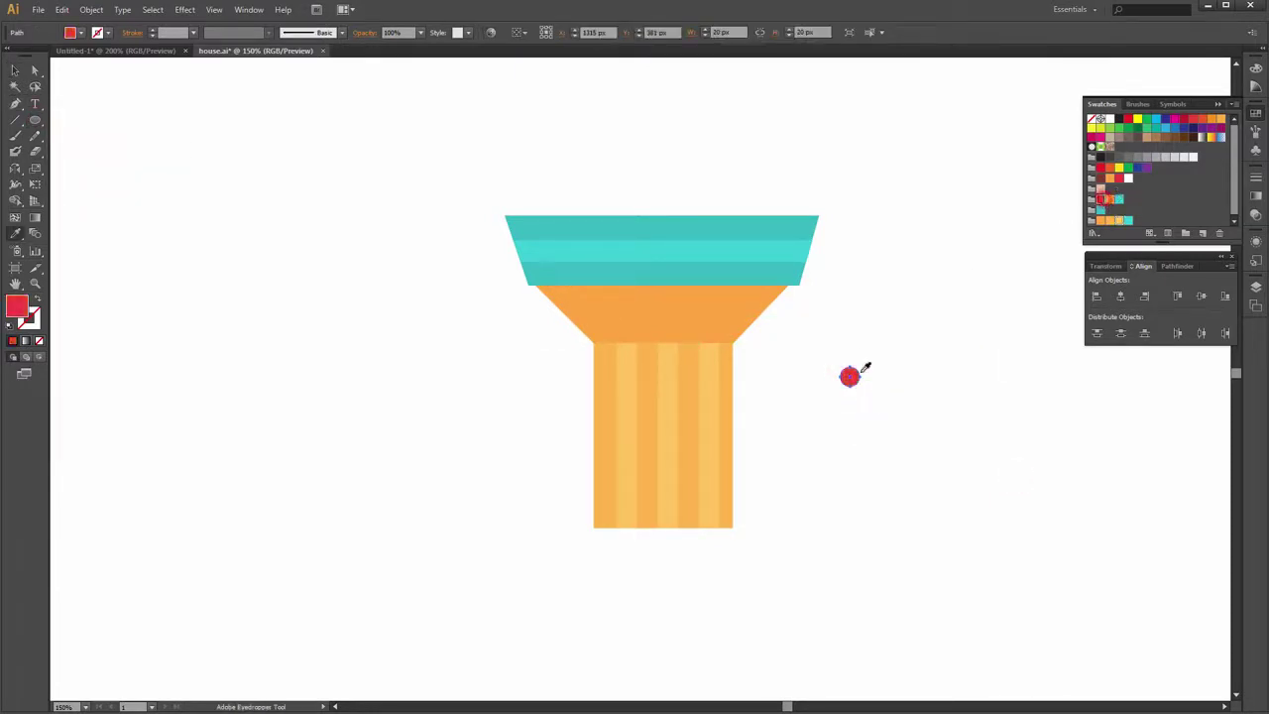
key(v)
click(912, 354)
key(ctrl+equal)
mouse_move(844, 380)
mouse_down()
mouse_move(410, 343)
mouse_move(407, 359)
mouse_up()
drag(774, 334, 836, 331)
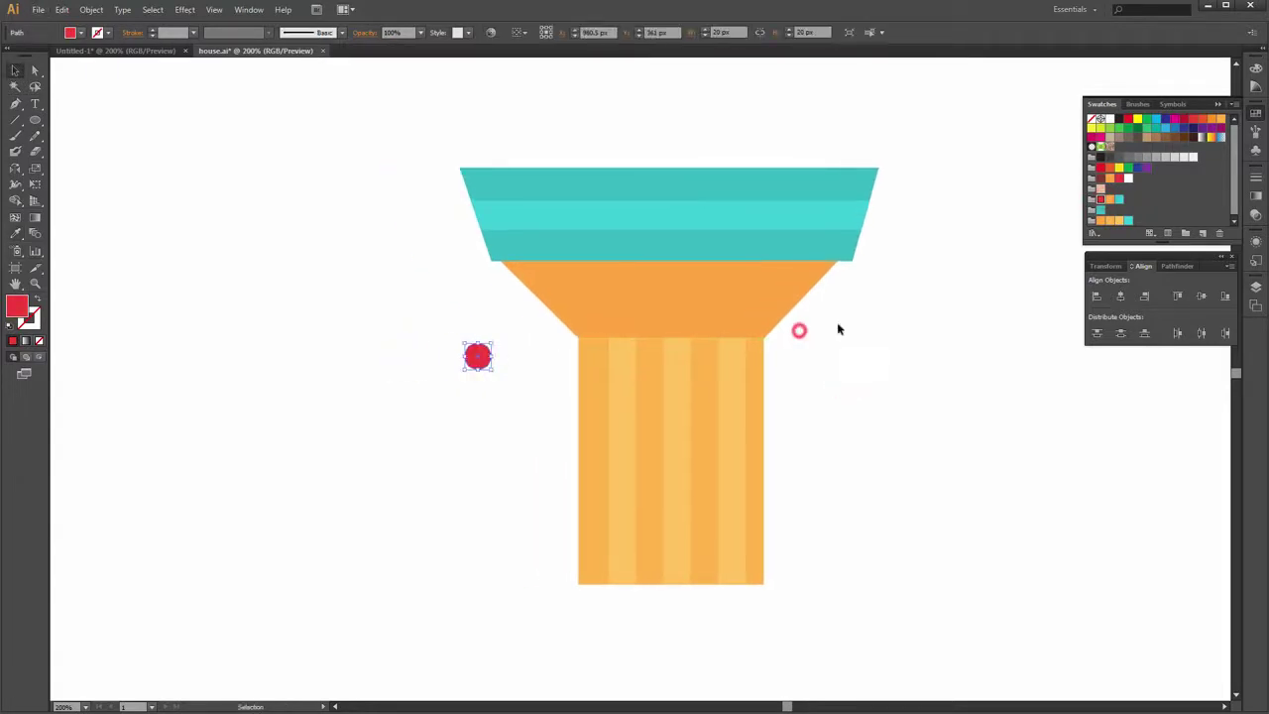
Try sampling teal onto the circle, undo it, and zoom to the column's top
click(18, 119)
key(i)
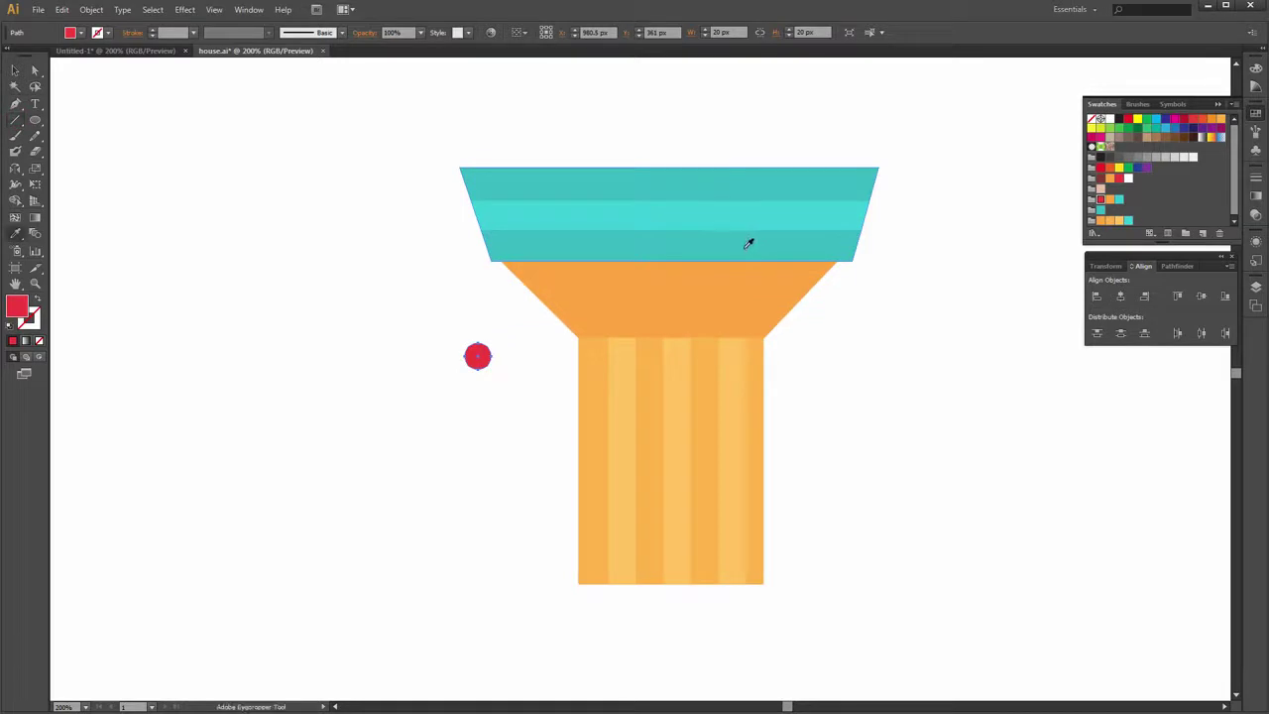
click(749, 243)
key(ctrl+z)
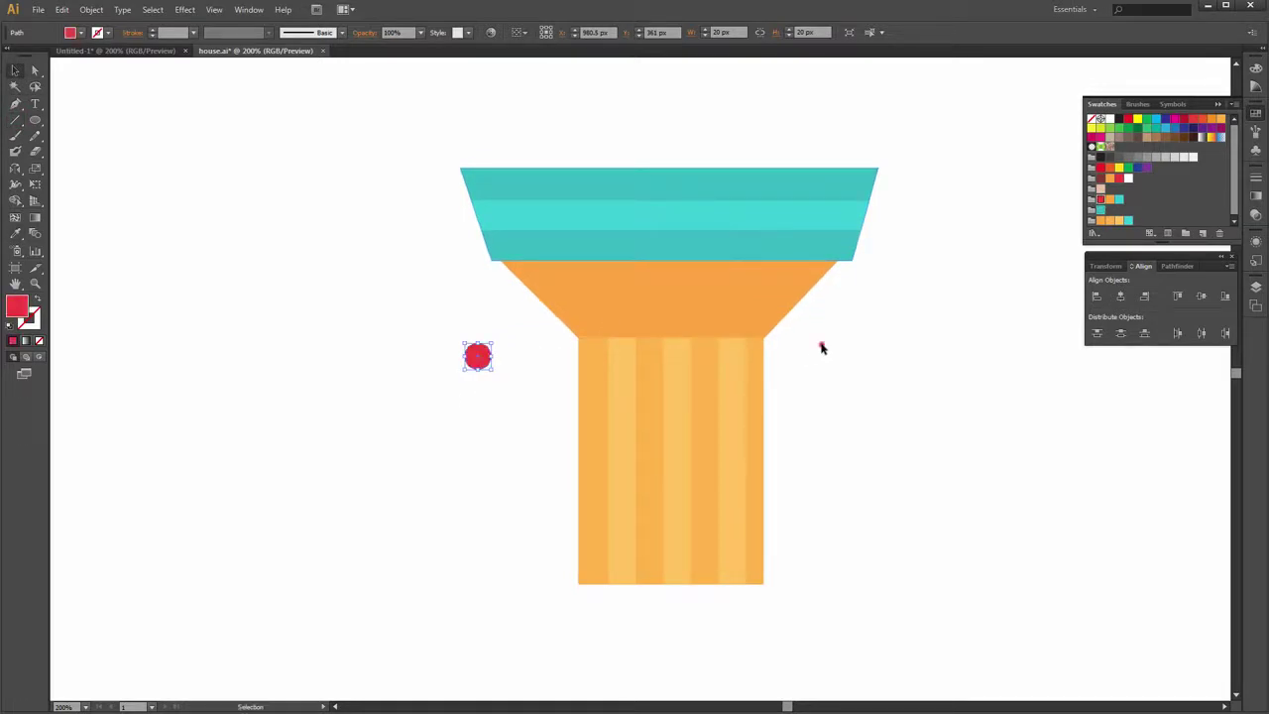
click(822, 345)
key(ctrl+equal)
drag(460, 237, 448, 294)
click(15, 121)
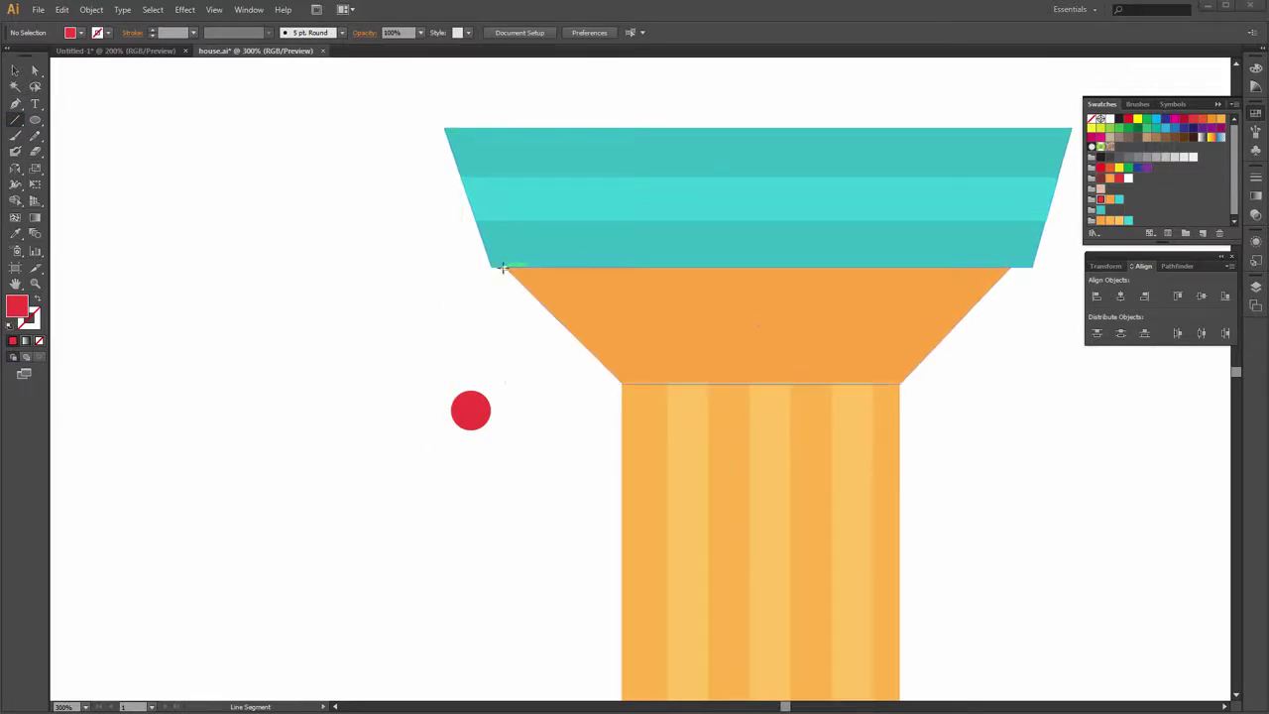
Draw a line from the red ball up to the orange section's left corner and sample the teal band
drag(503, 267, 470, 378)
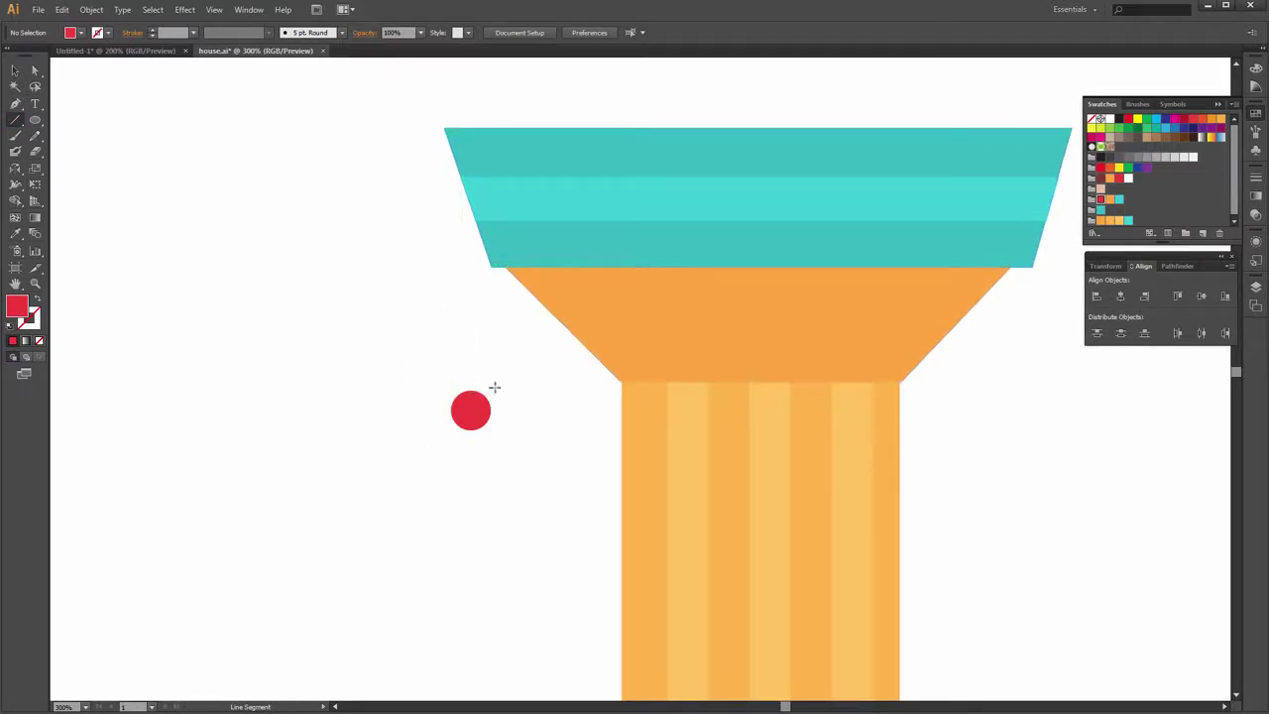
drag(475, 390, 503, 268)
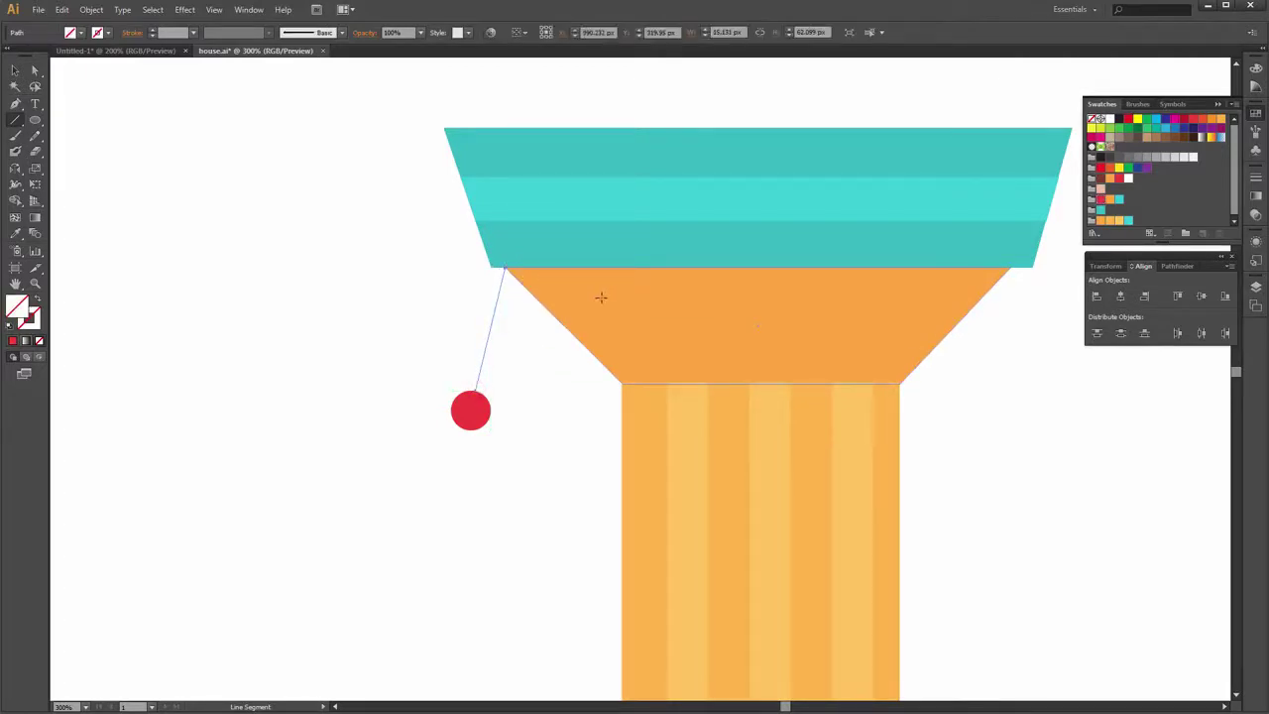
key(i)
click(698, 249)
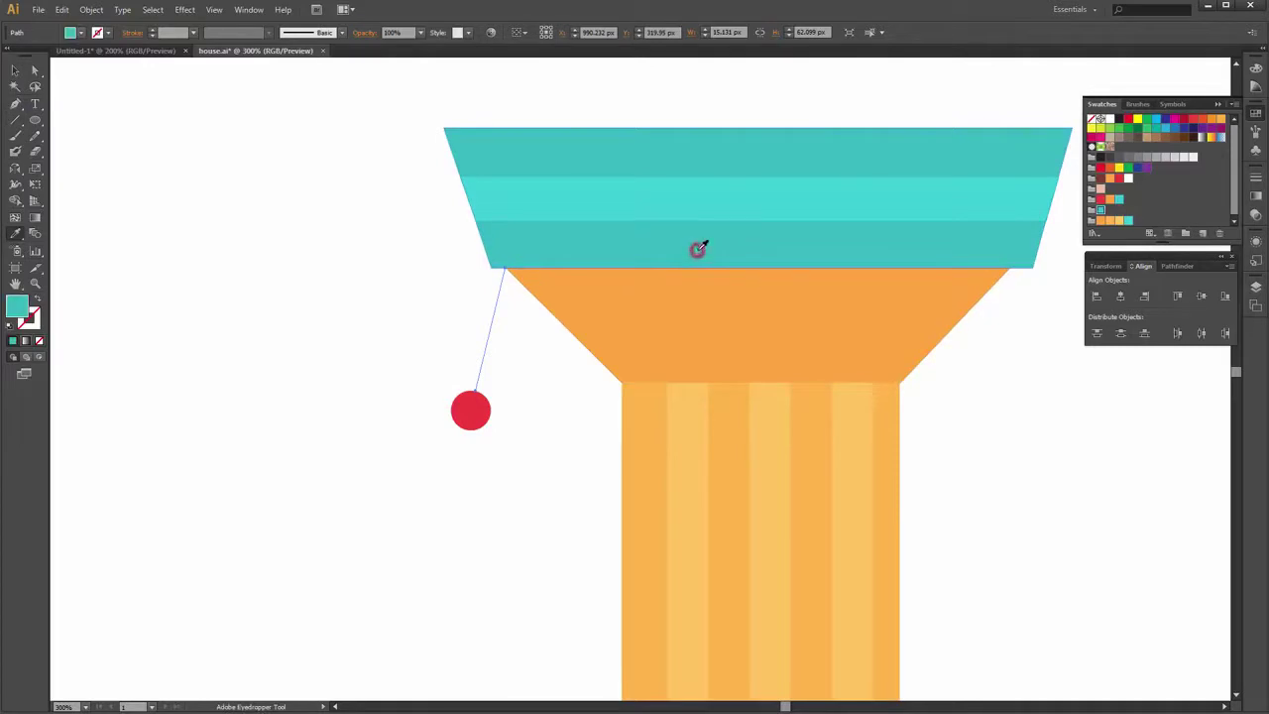
Make the line a teal stroke with no fill so it reads as a string
click(174, 31)
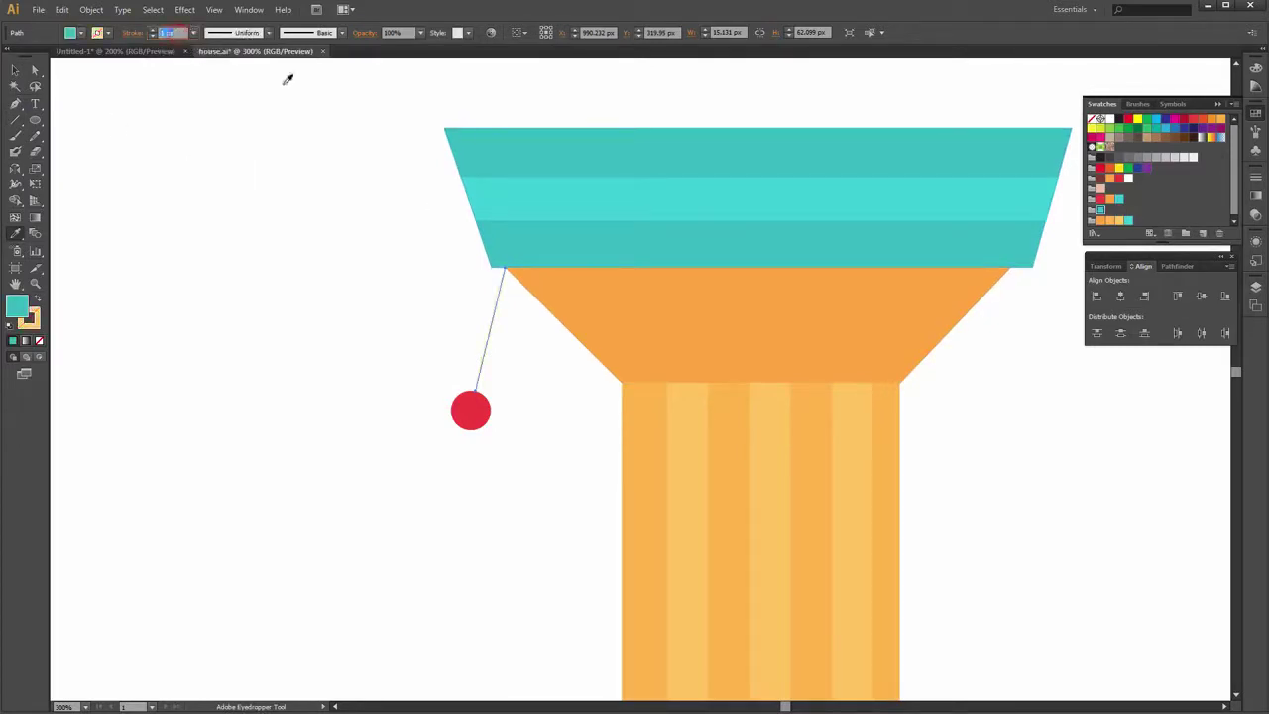
click(38, 320)
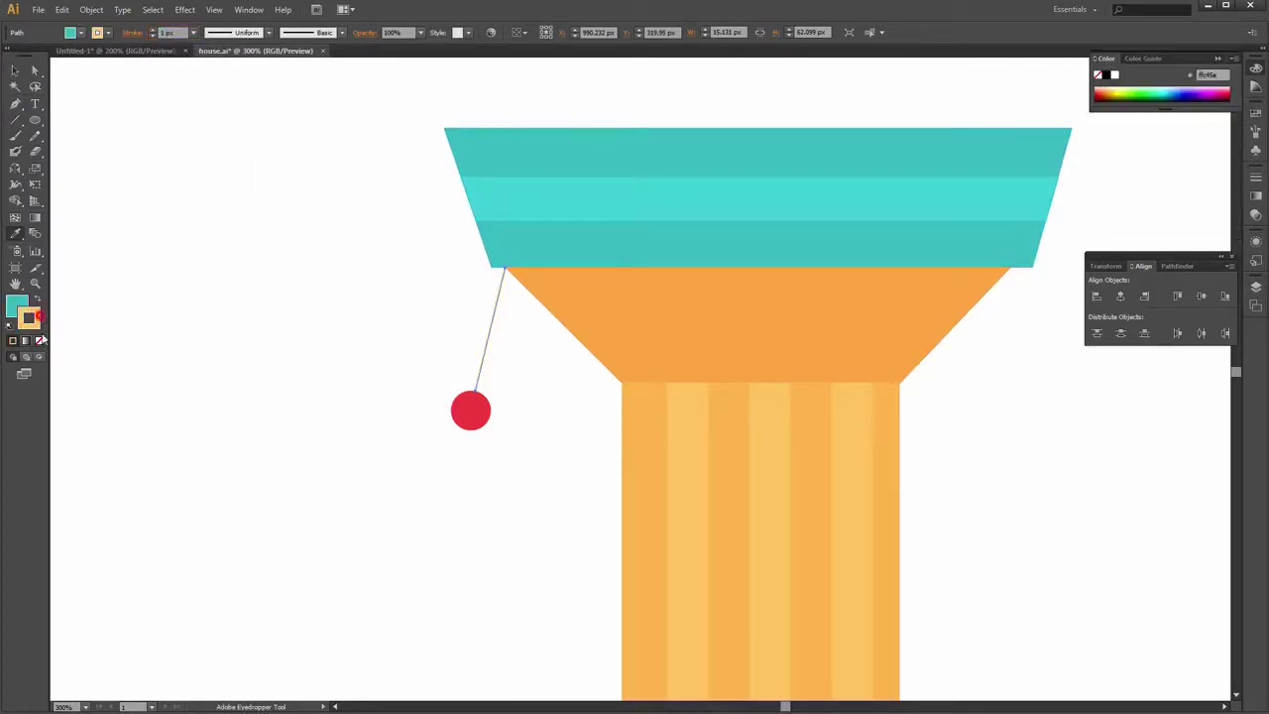
click(39, 341)
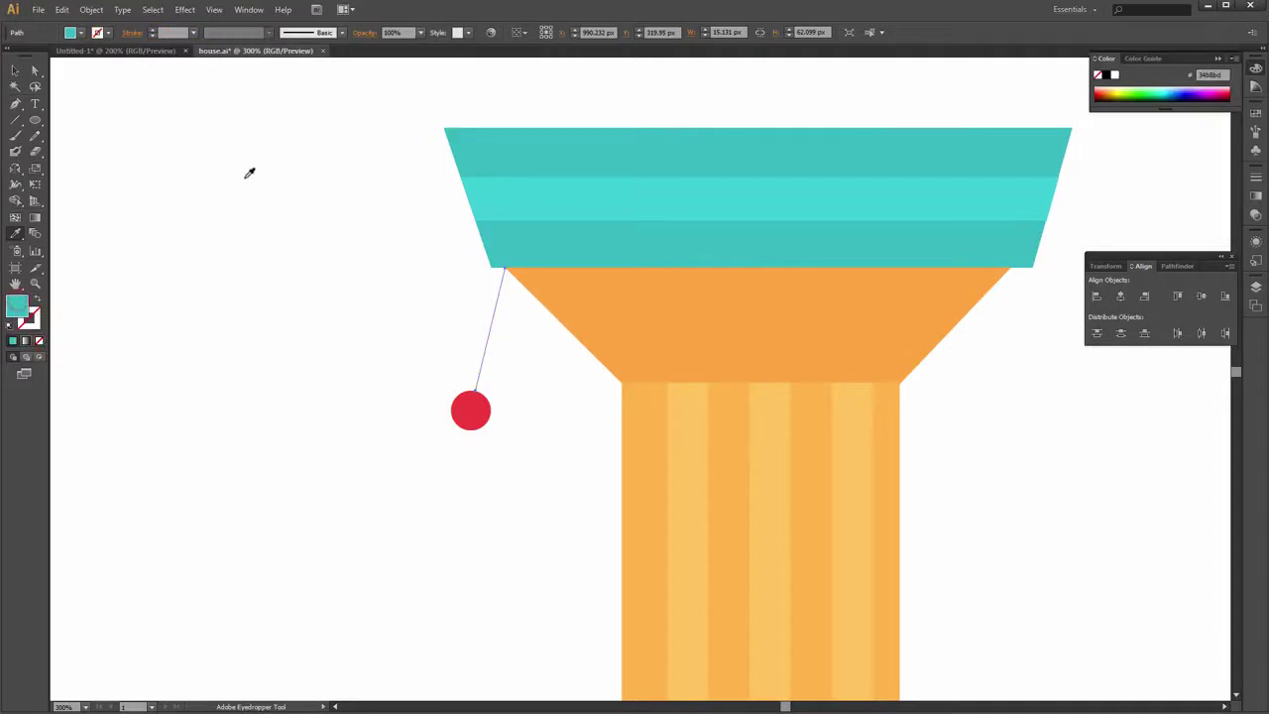
key(comma)
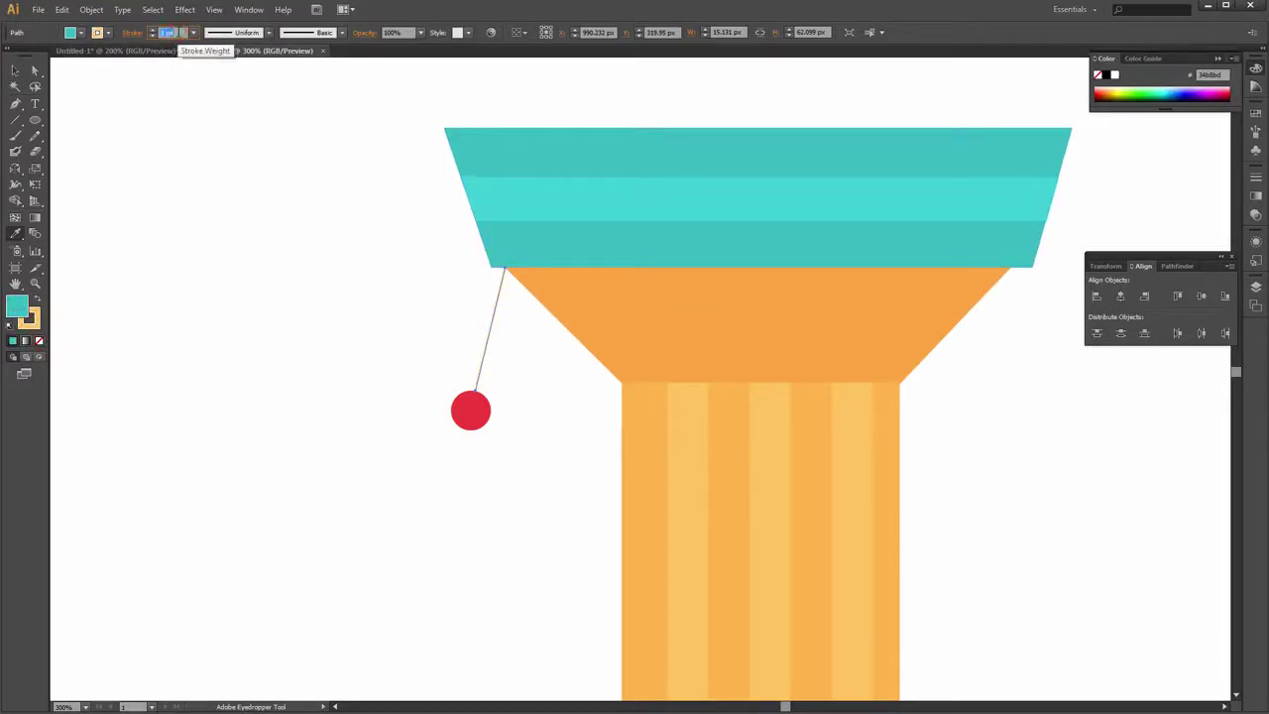
click(42, 307)
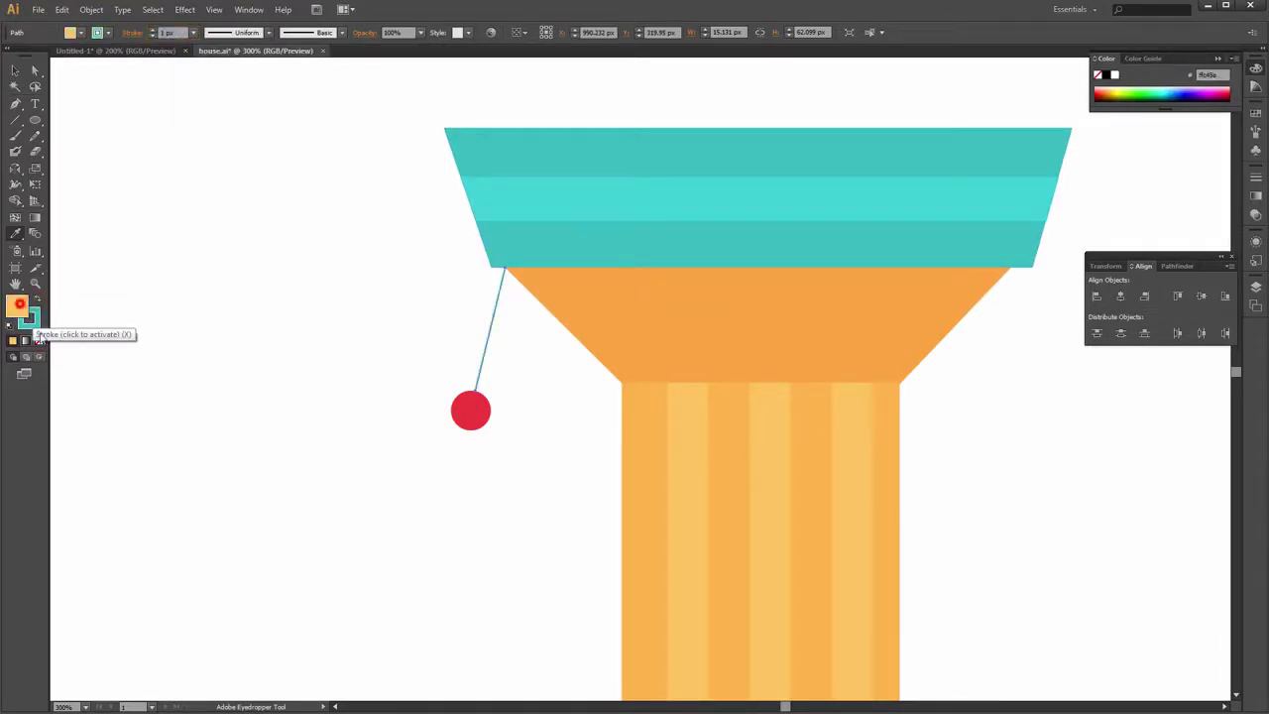
click(40, 342)
click(15, 71)
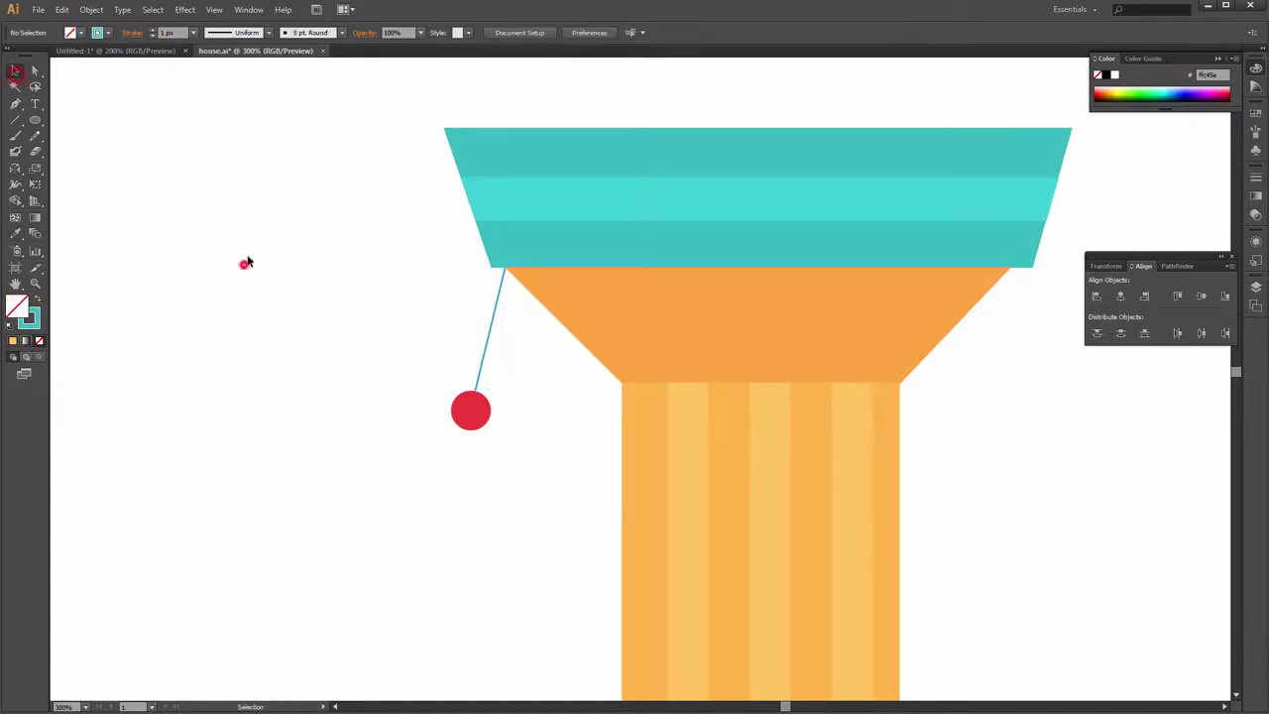
click(244, 264)
Alt-drag a copy of the red ball down and to the right of the first
scroll(477, 378, down, 1)
click(473, 401)
mouse_move(480, 408)
mouse_down()
mouse_move(568, 417)
mouse_move(489, 429)
mouse_up()
scroll(590, 412, up, 1)
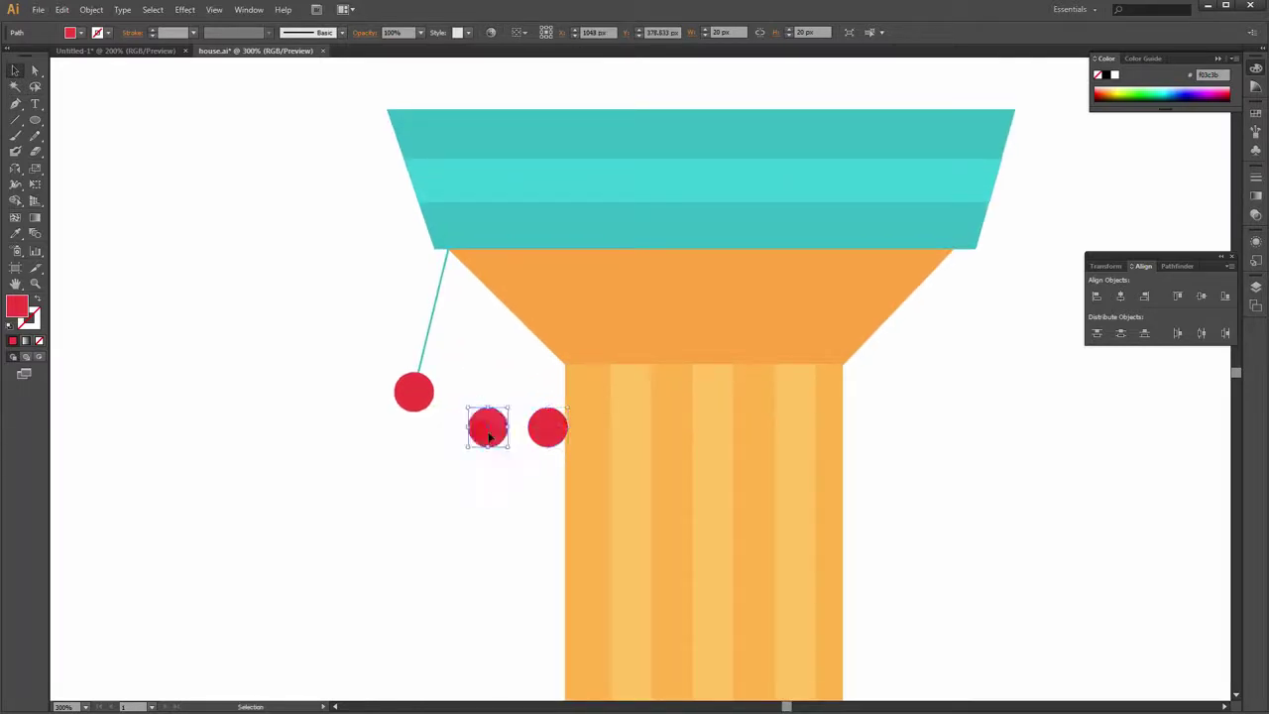
click(441, 333)
Draw a teal string from the orange edge down to the middle red ball
key(l)
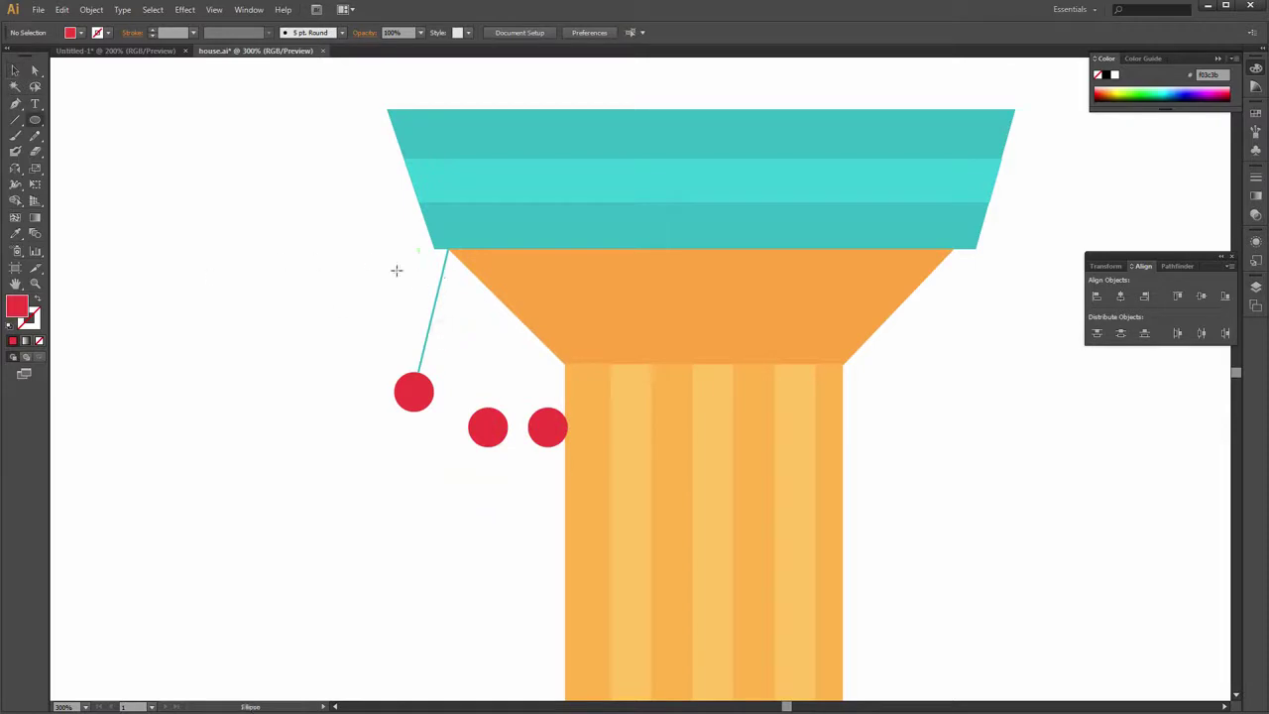
click(16, 120)
click(60, 120)
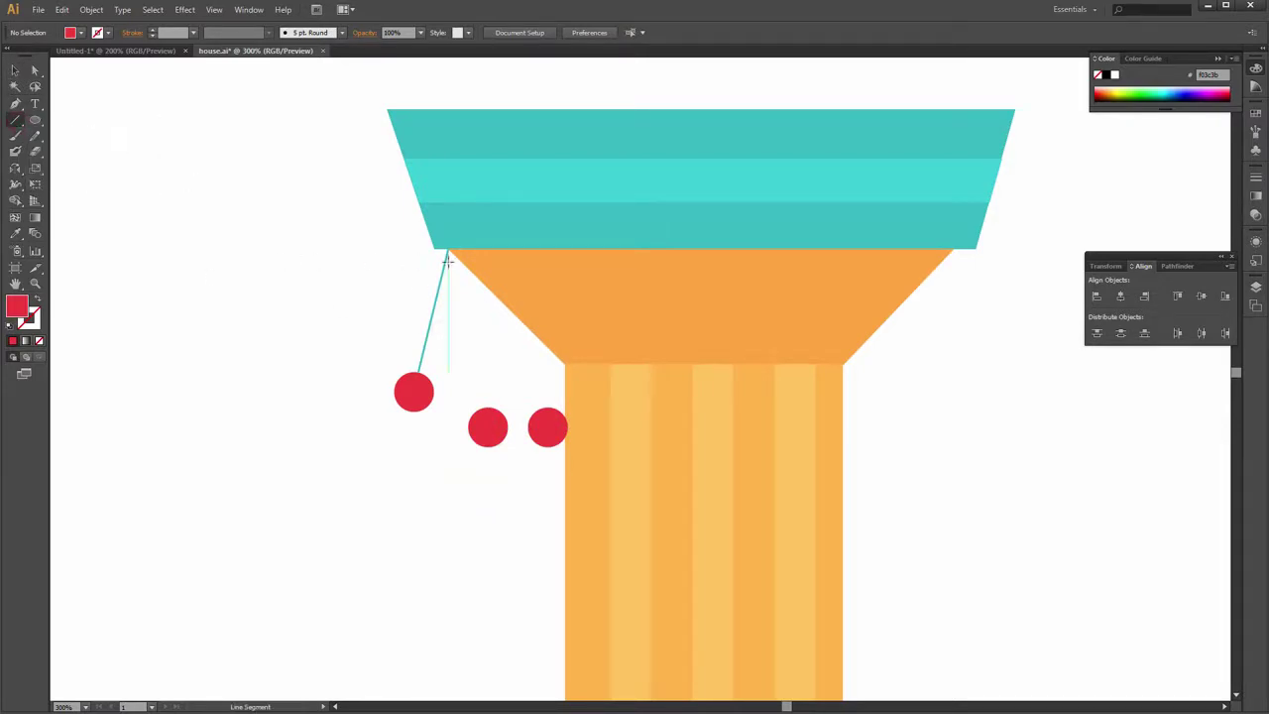
drag(503, 249, 488, 406)
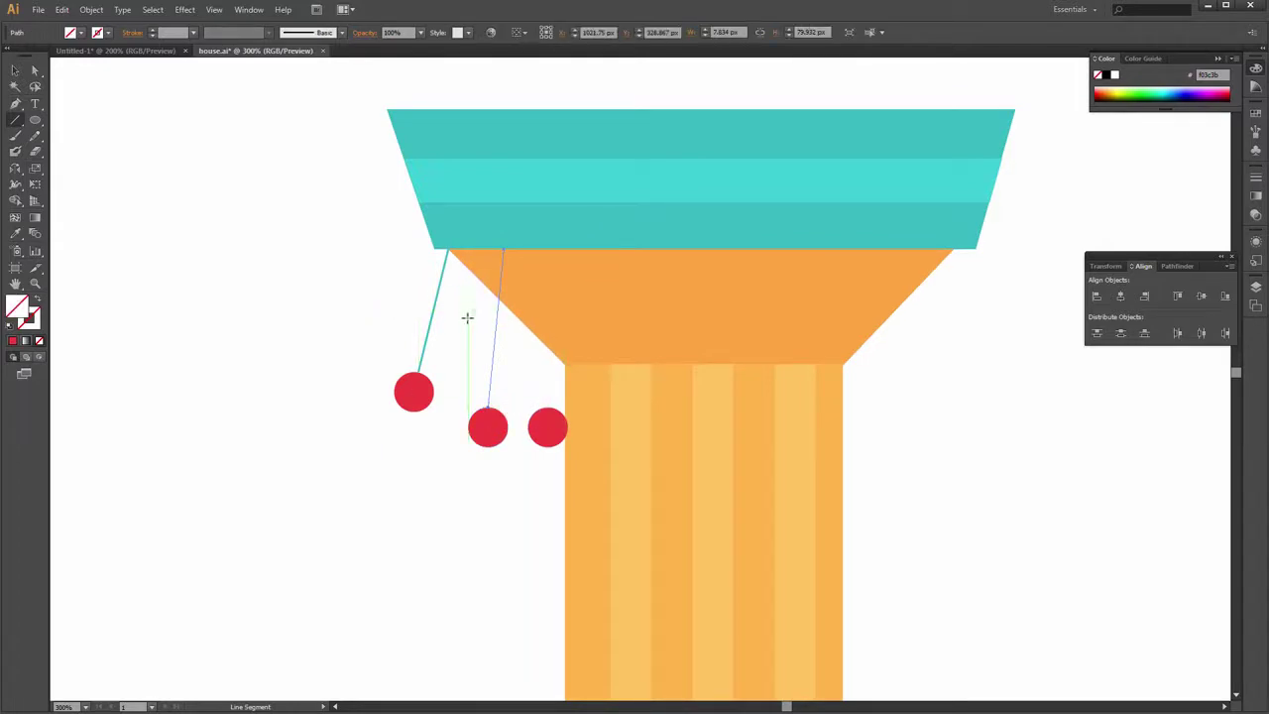
key(i)
click(436, 309)
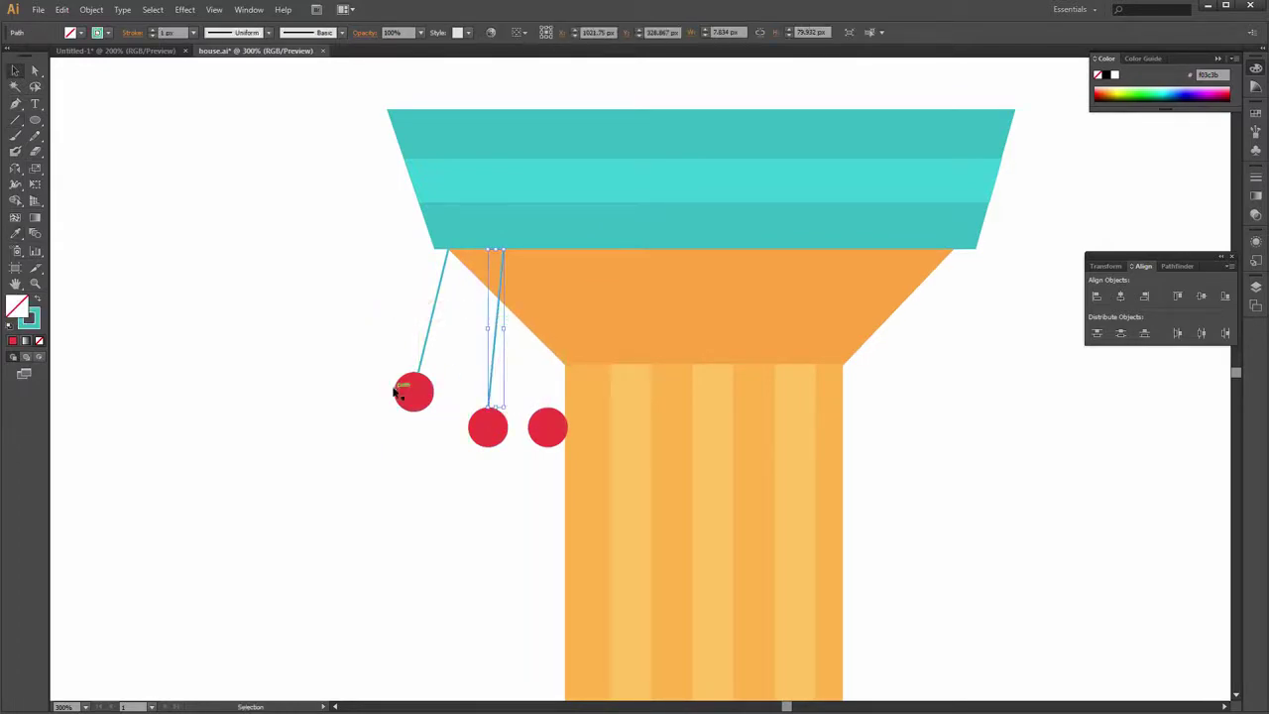
ctrl+click(410, 447)
key(ctrl+equal)
drag(506, 387, 497, 387)
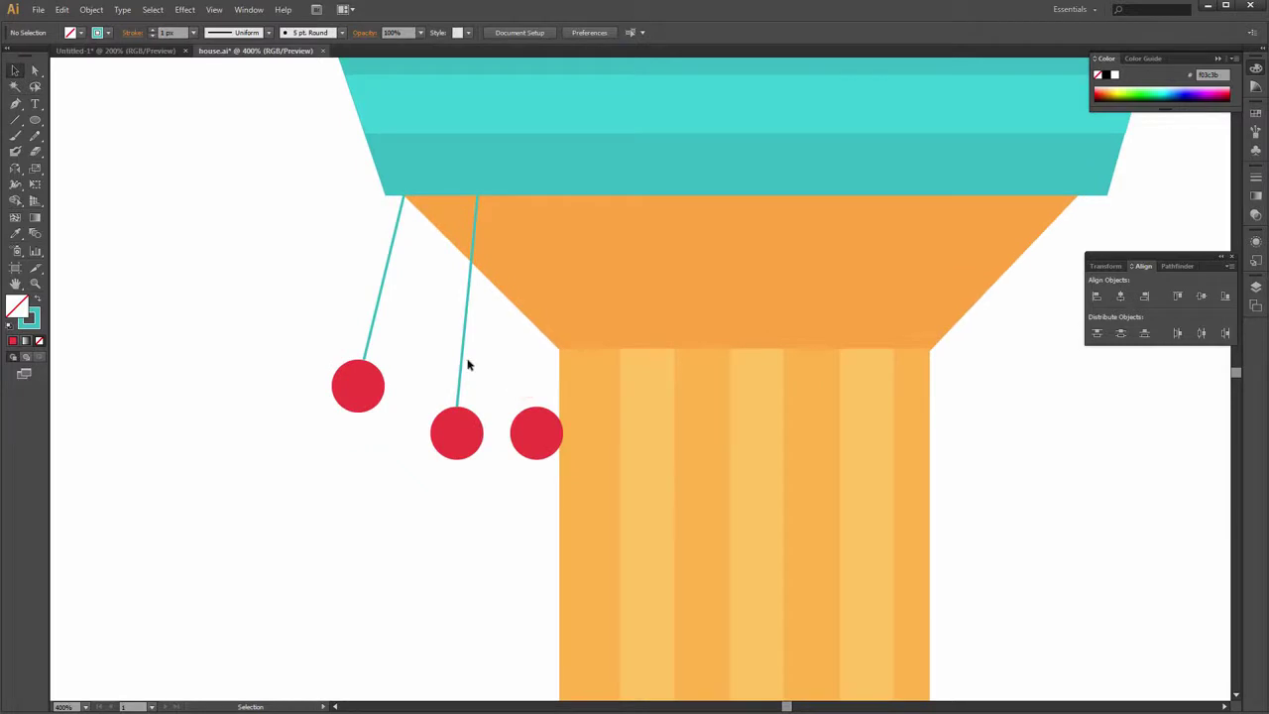
click(15, 119)
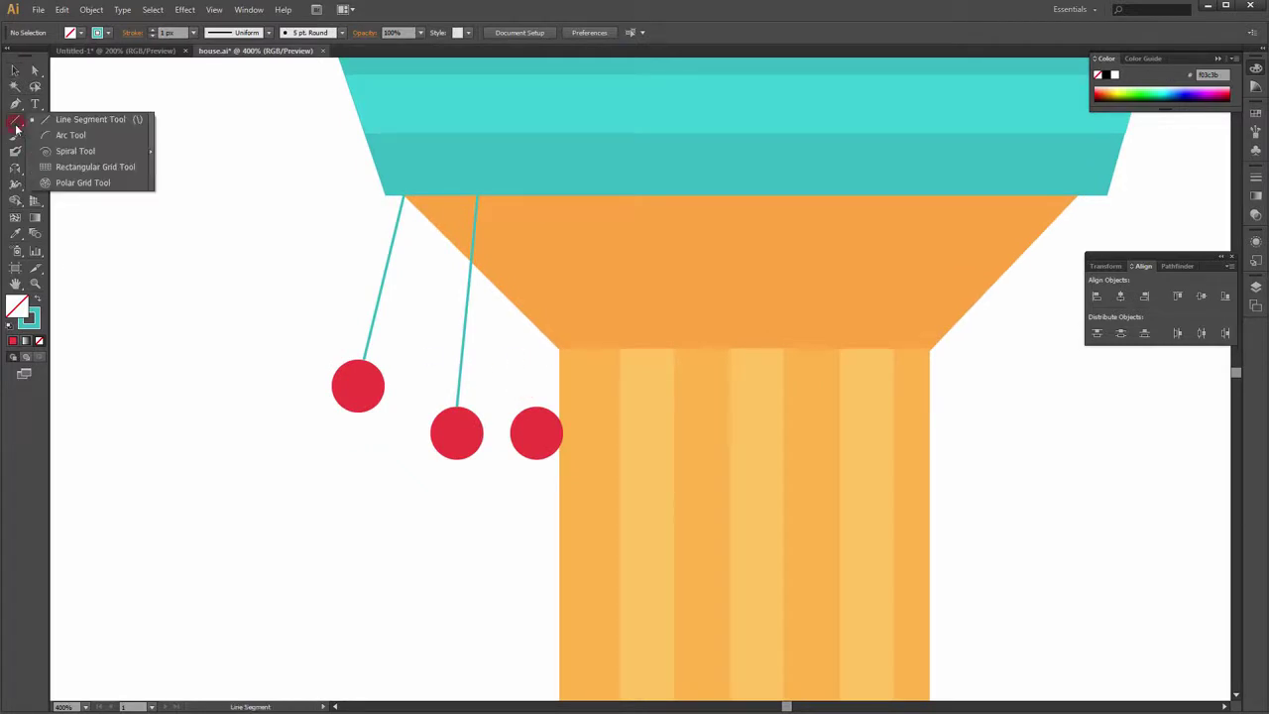
Draw more strings from the orange edge to the third, seventh and last red balls
click(113, 125)
drag(548, 195, 541, 408)
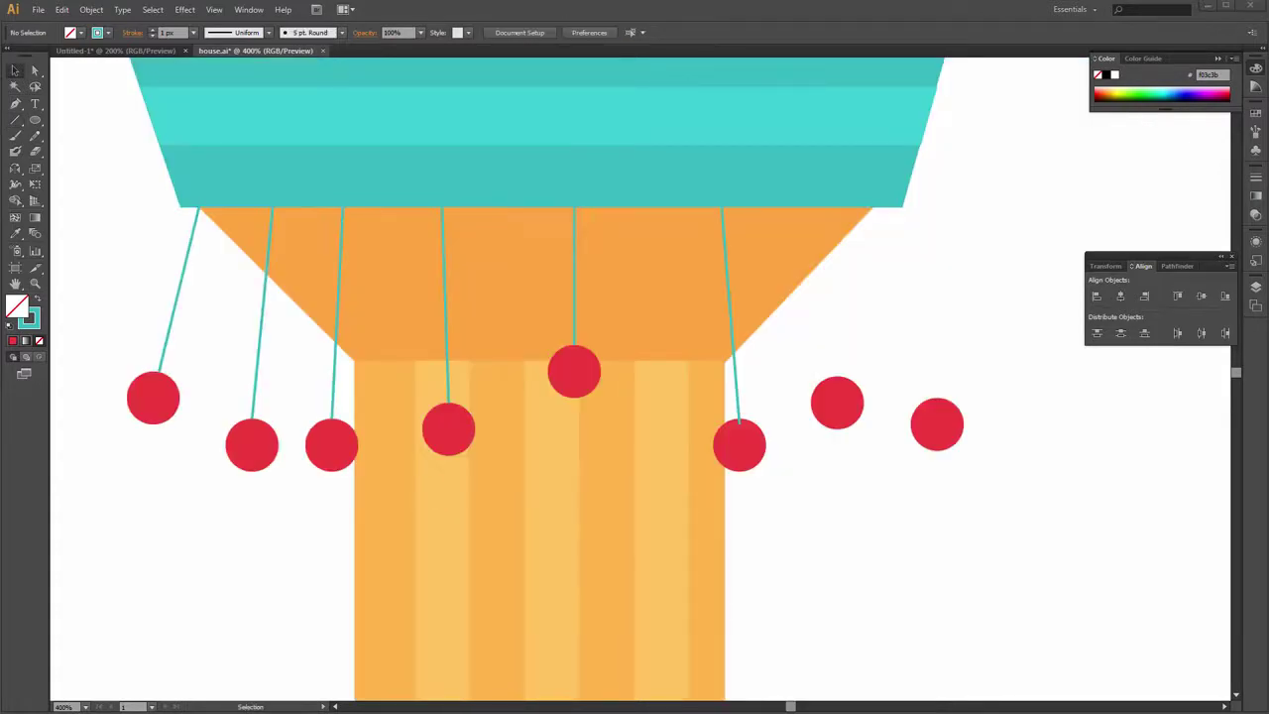
drag(859, 369, 821, 384)
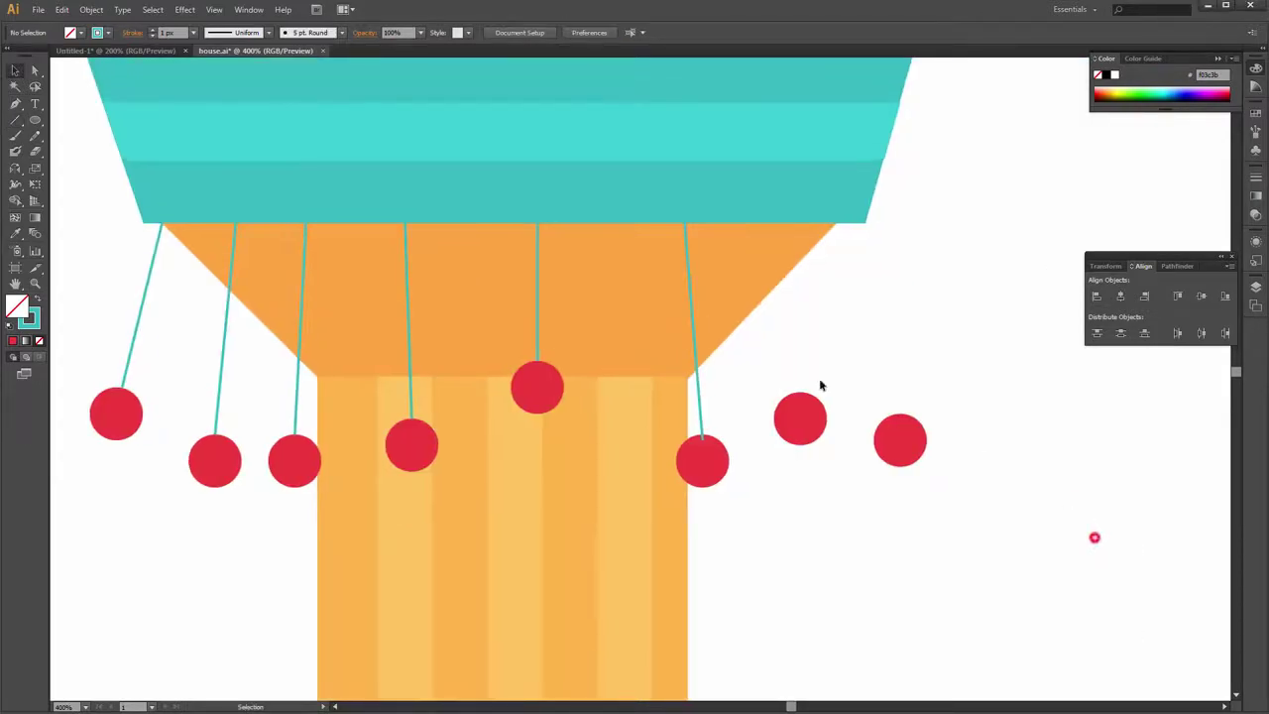
click(15, 119)
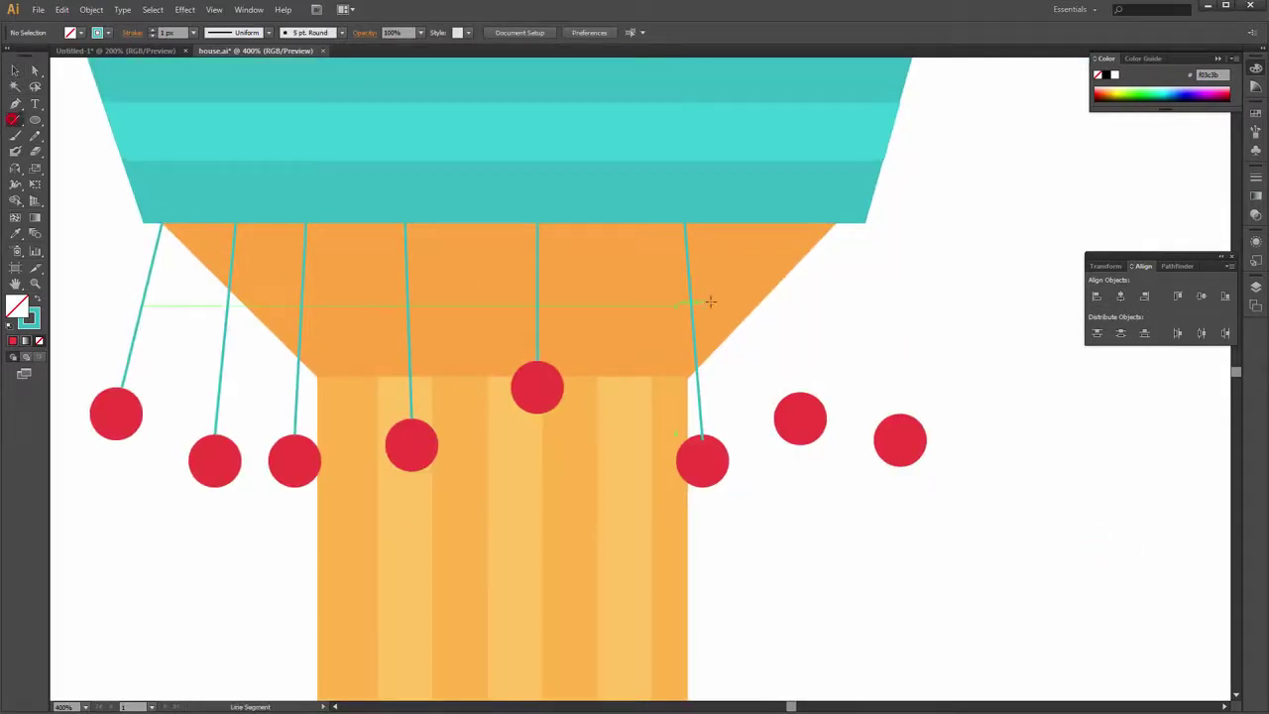
click(767, 226)
click(650, 410)
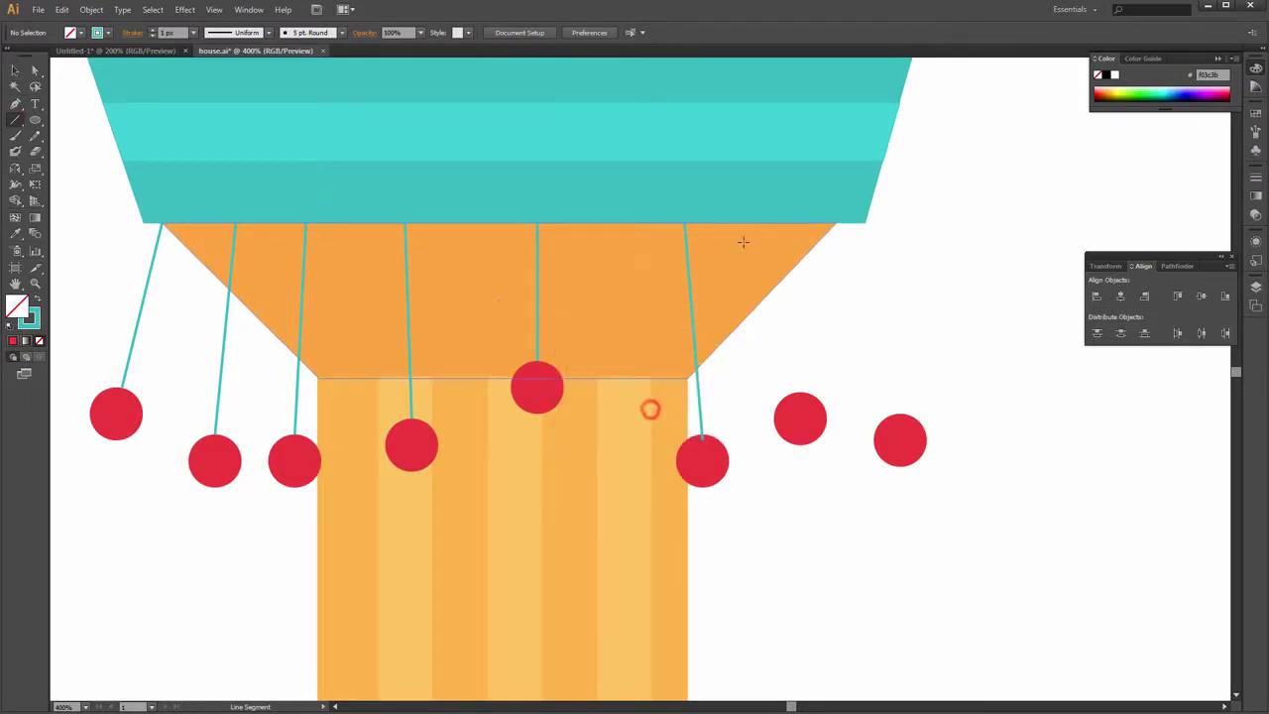
drag(771, 225, 794, 393)
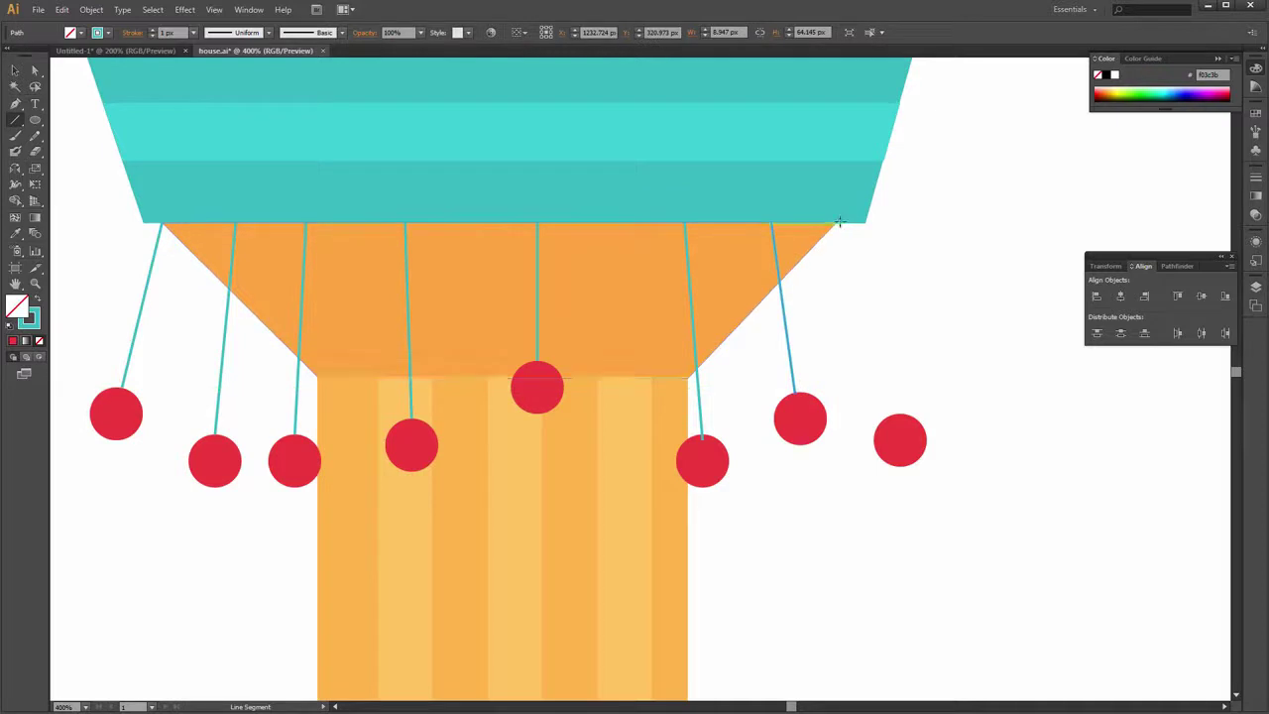
drag(834, 226, 900, 411)
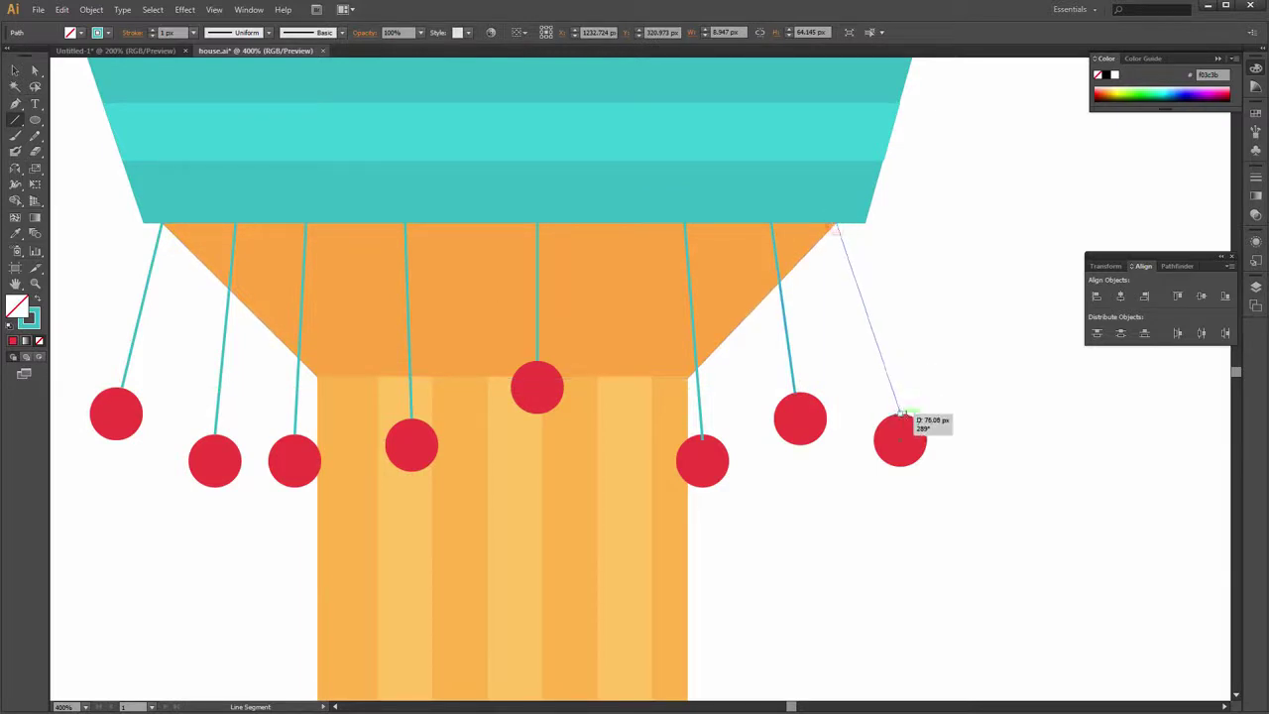
key(v)
click(952, 355)
scroll(817, 376, down, 1)
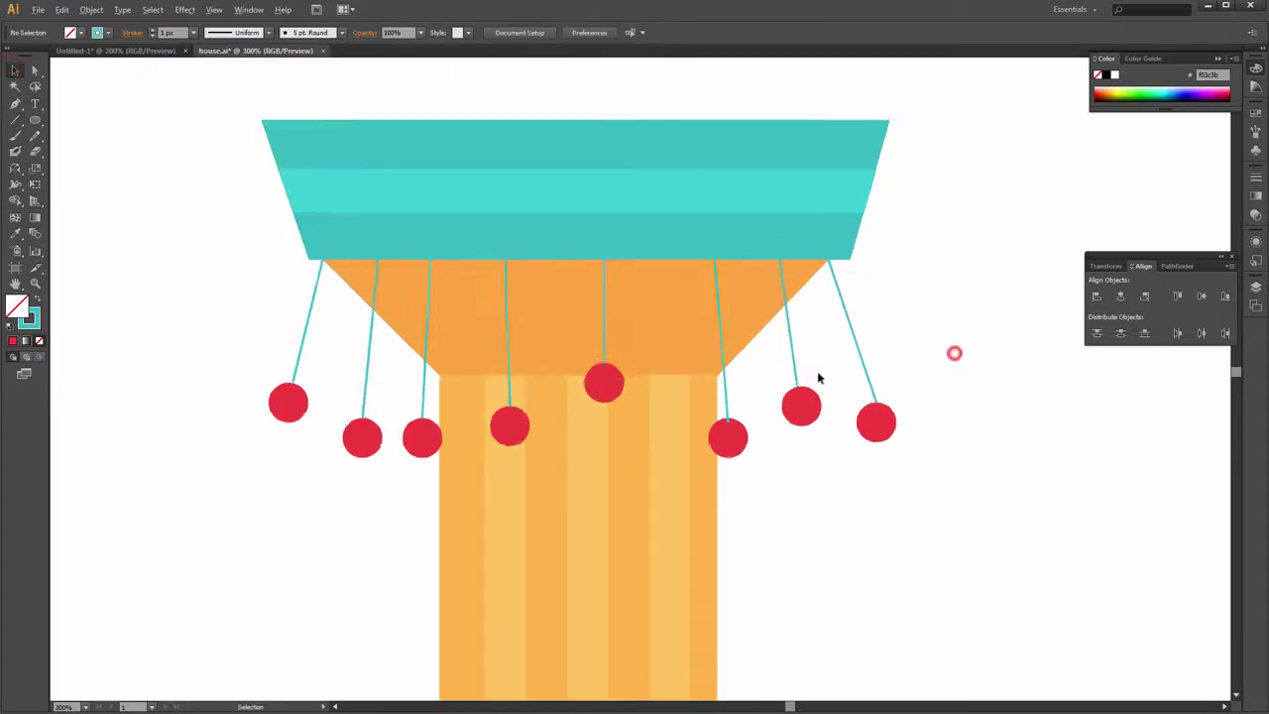
scroll(817, 377, down, 1)
Rotate a ball and its string so it swings outward to the right
click(558, 416)
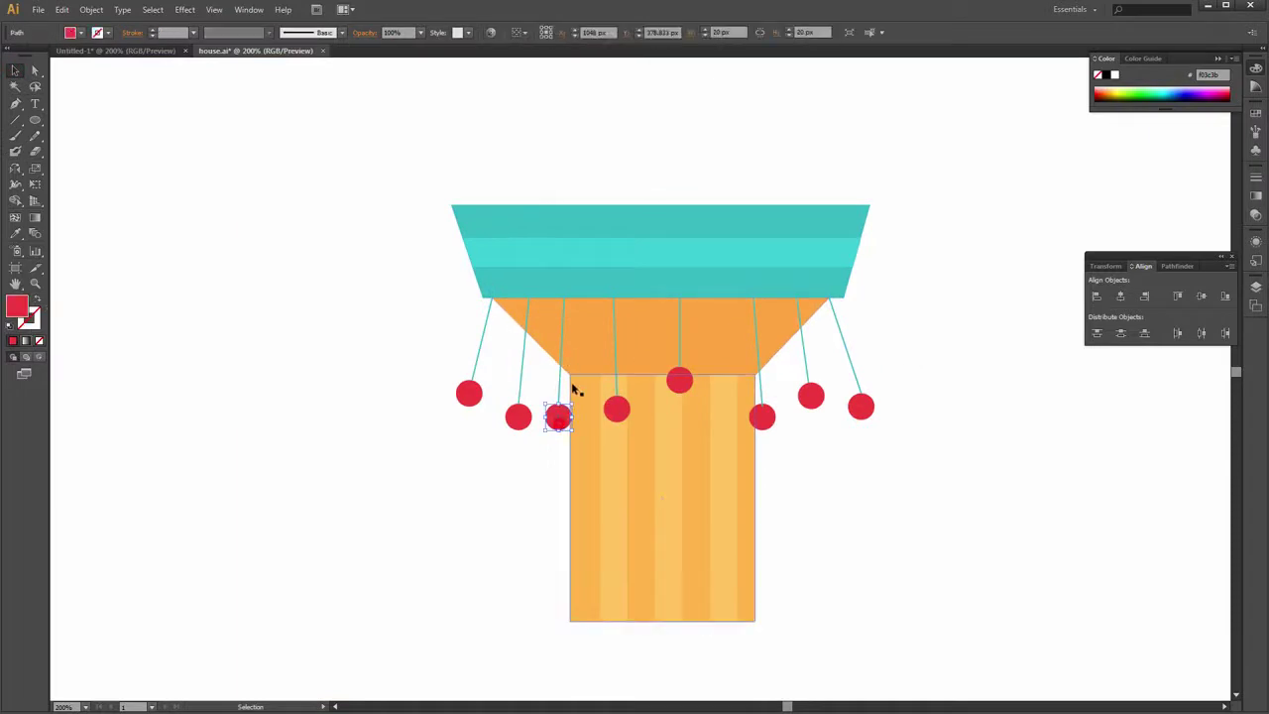
scroll(576, 390, up, 2)
click(559, 401)
shift+click(571, 453)
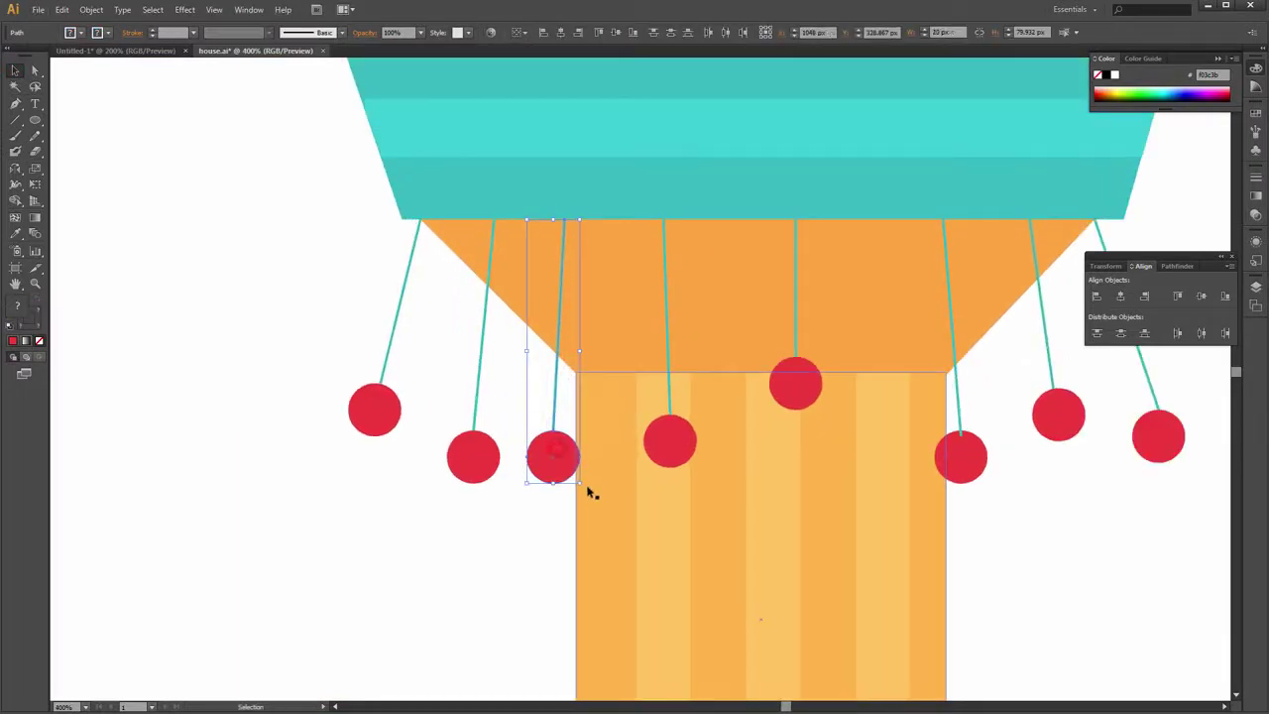
drag(586, 486, 596, 486)
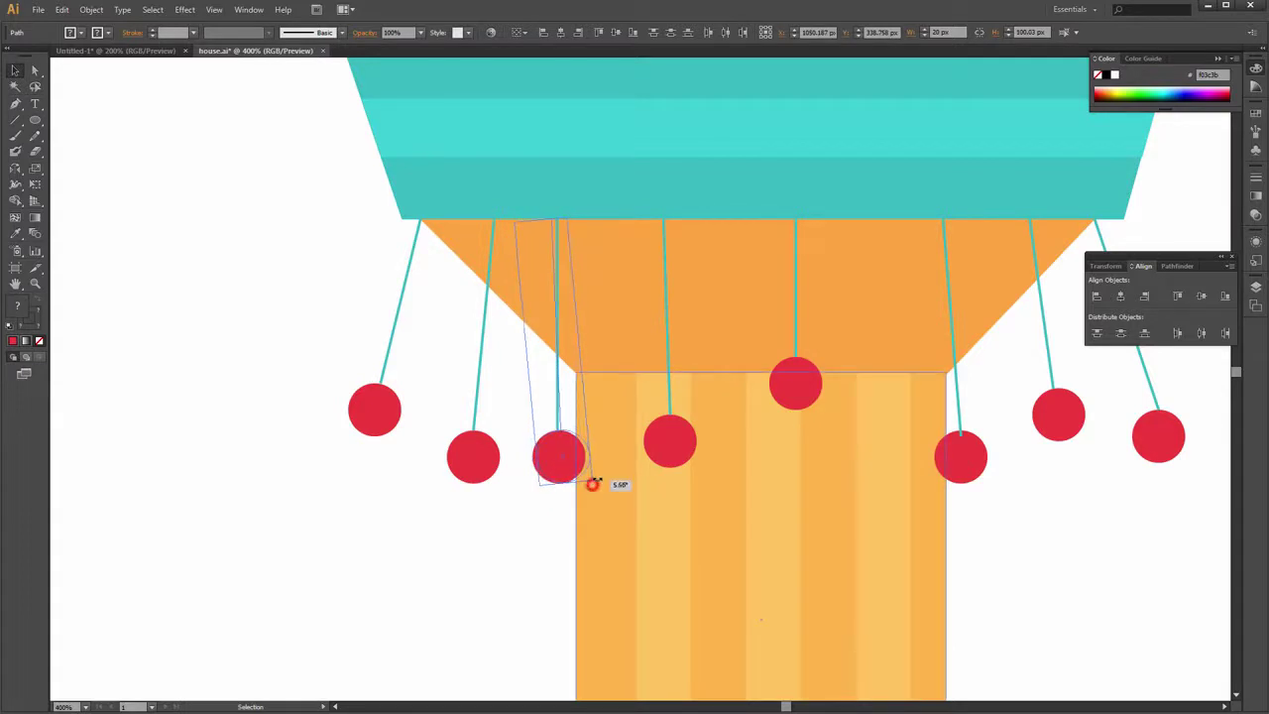
key(ctrl+shift+a)
Marquee-select the whole column artwork to check the fanned strings, then deselect
scroll(831, 464, down, 1)
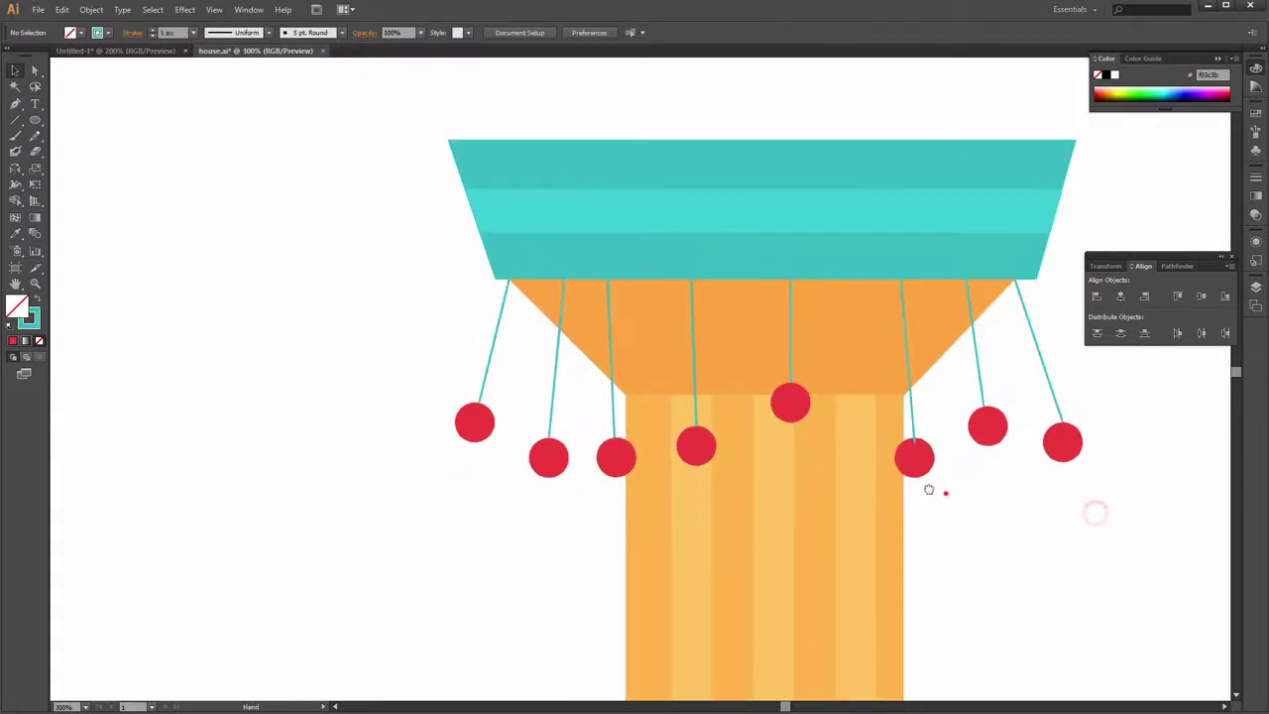
scroll(810, 423, down, 2)
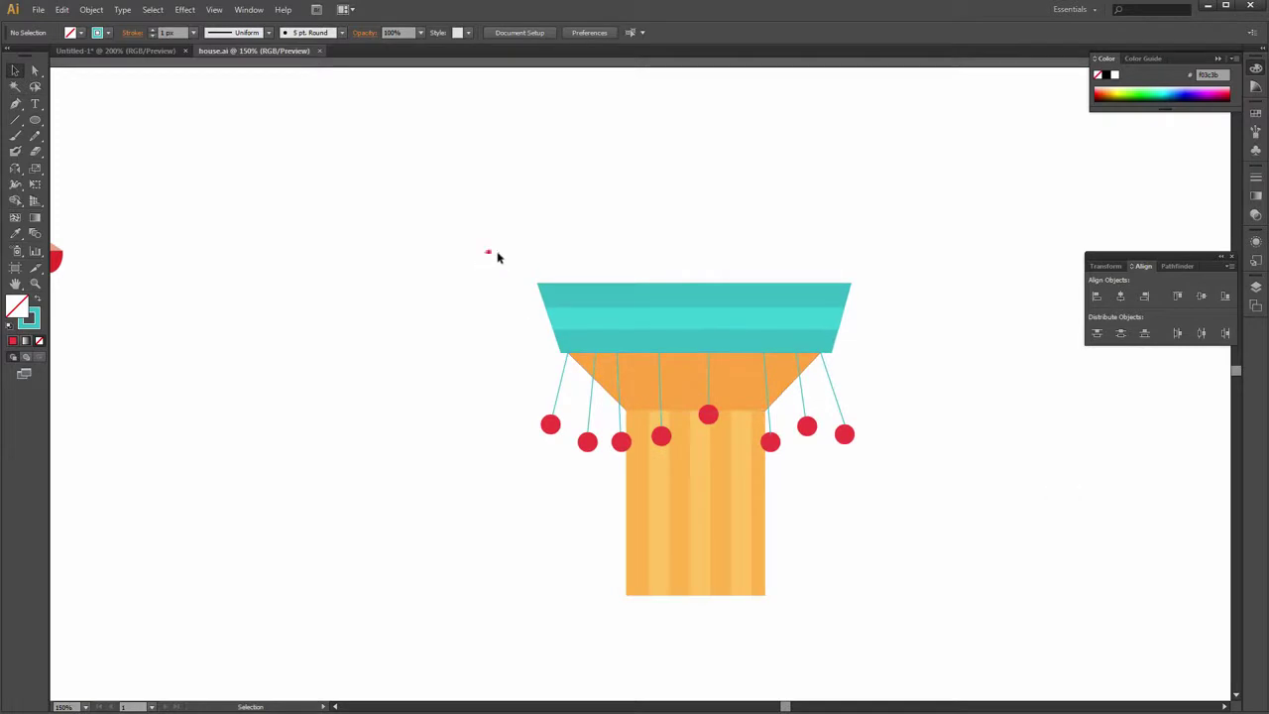
drag(489, 253, 896, 605)
key(a)
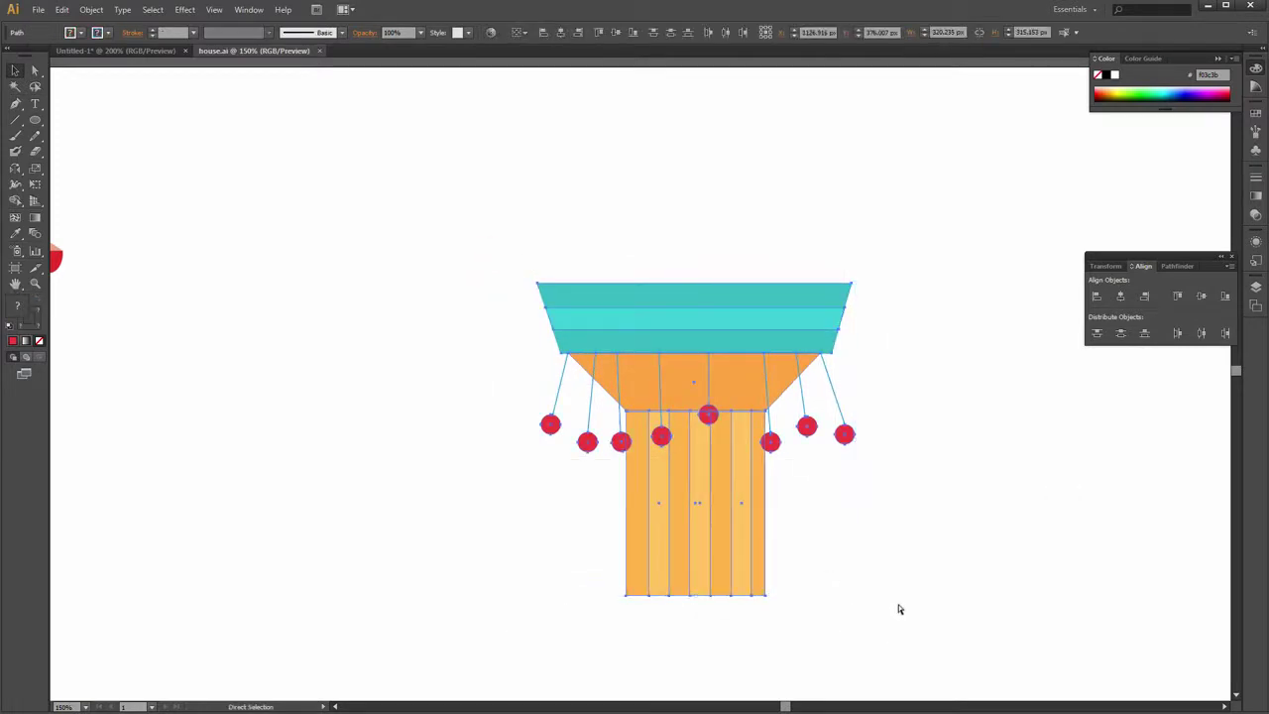
key(v)
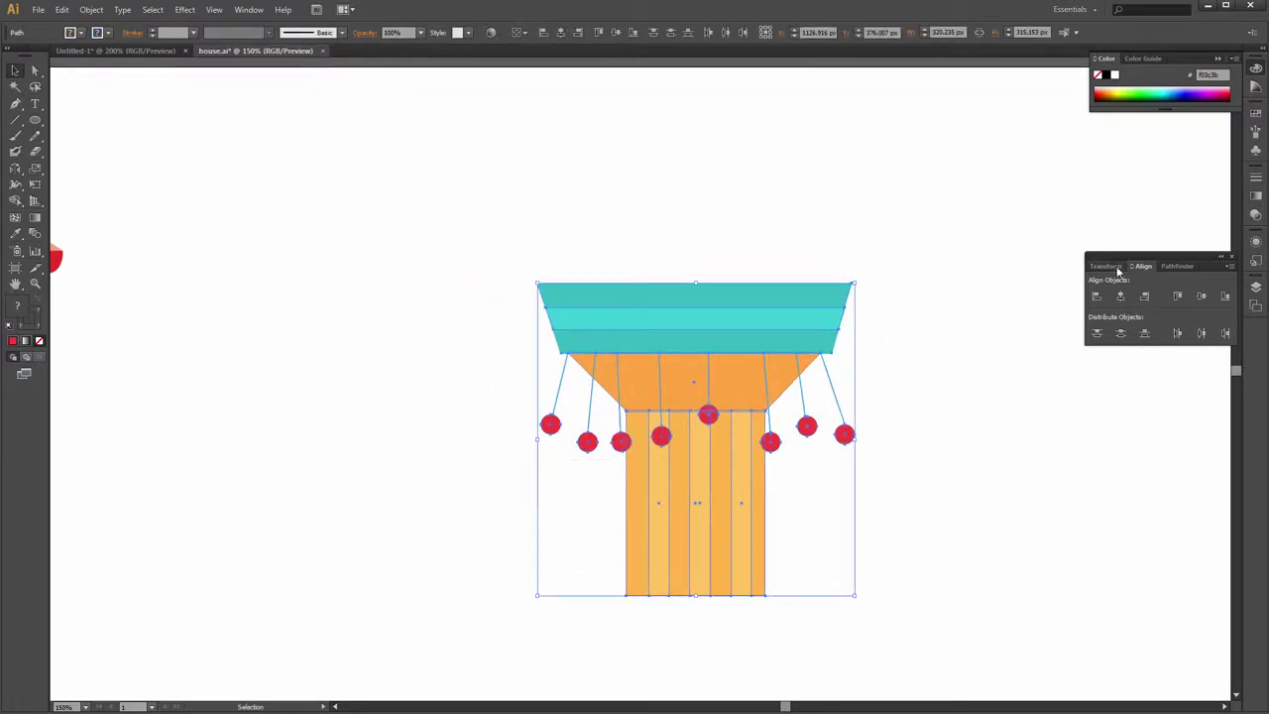
click(935, 388)
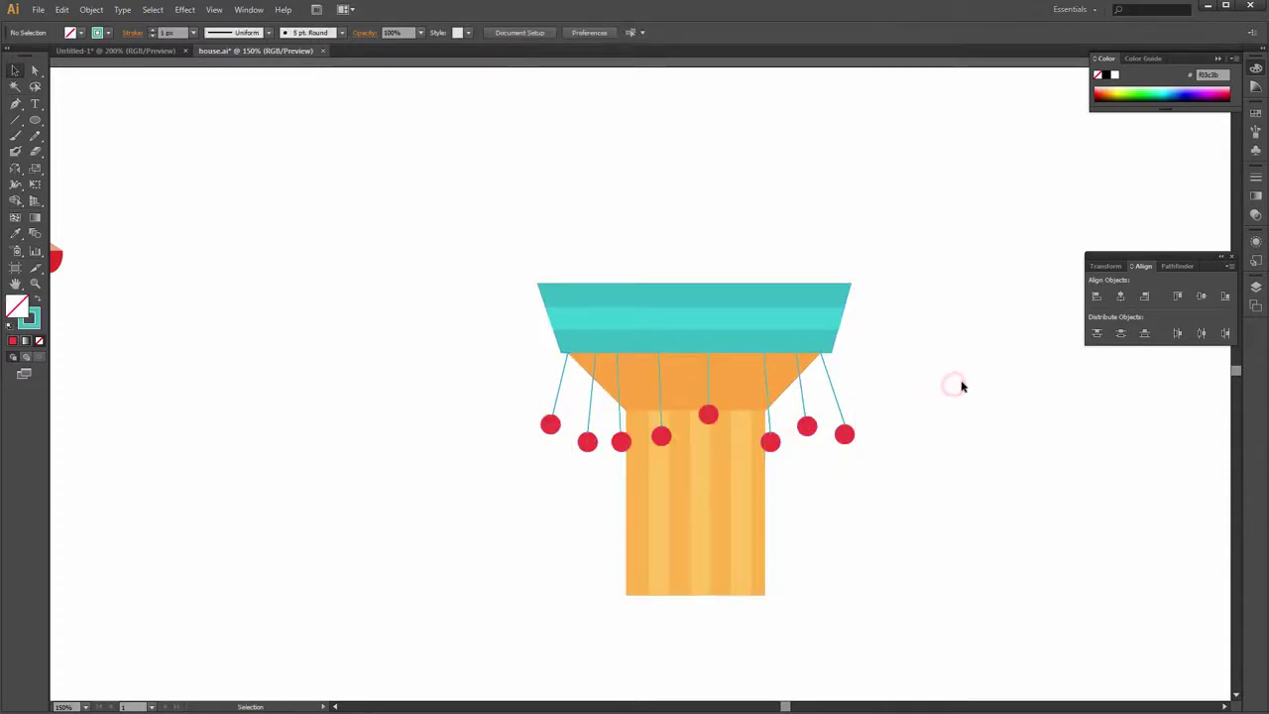
click(1108, 563)
Group the teal top stripes and, separately, the orange column stripes
drag(770, 280, 861, 337)
right_click(833, 298)
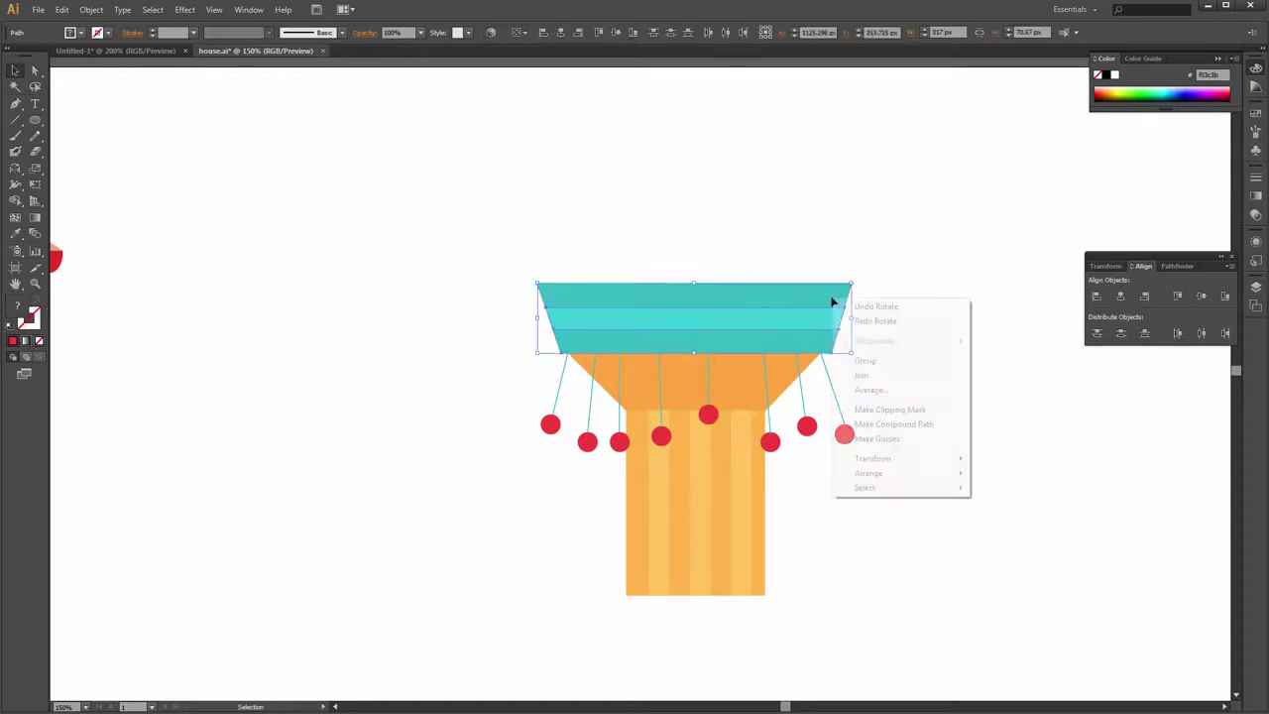
click(861, 375)
click(883, 218)
drag(550, 530, 793, 610)
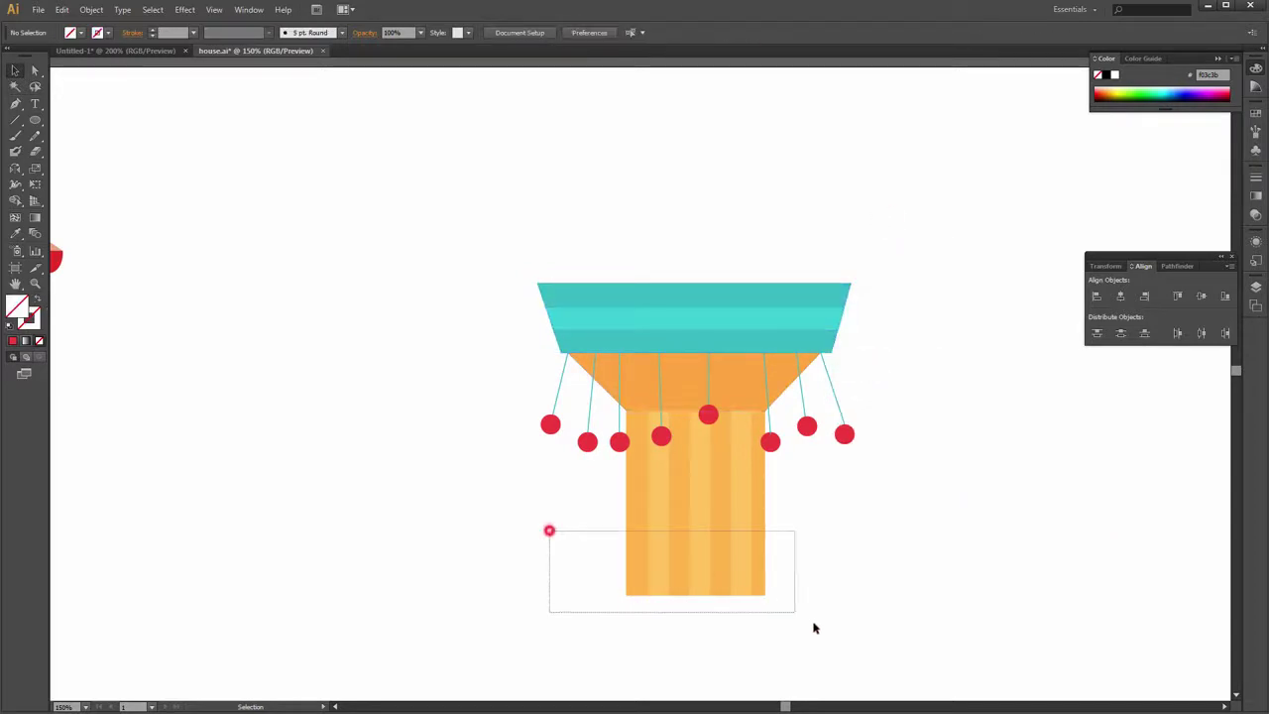
right_click(729, 538)
click(764, 601)
click(924, 495)
Group the teal top, orange trapezoid and column stripes into one ride group
click(751, 388)
shift+click(742, 474)
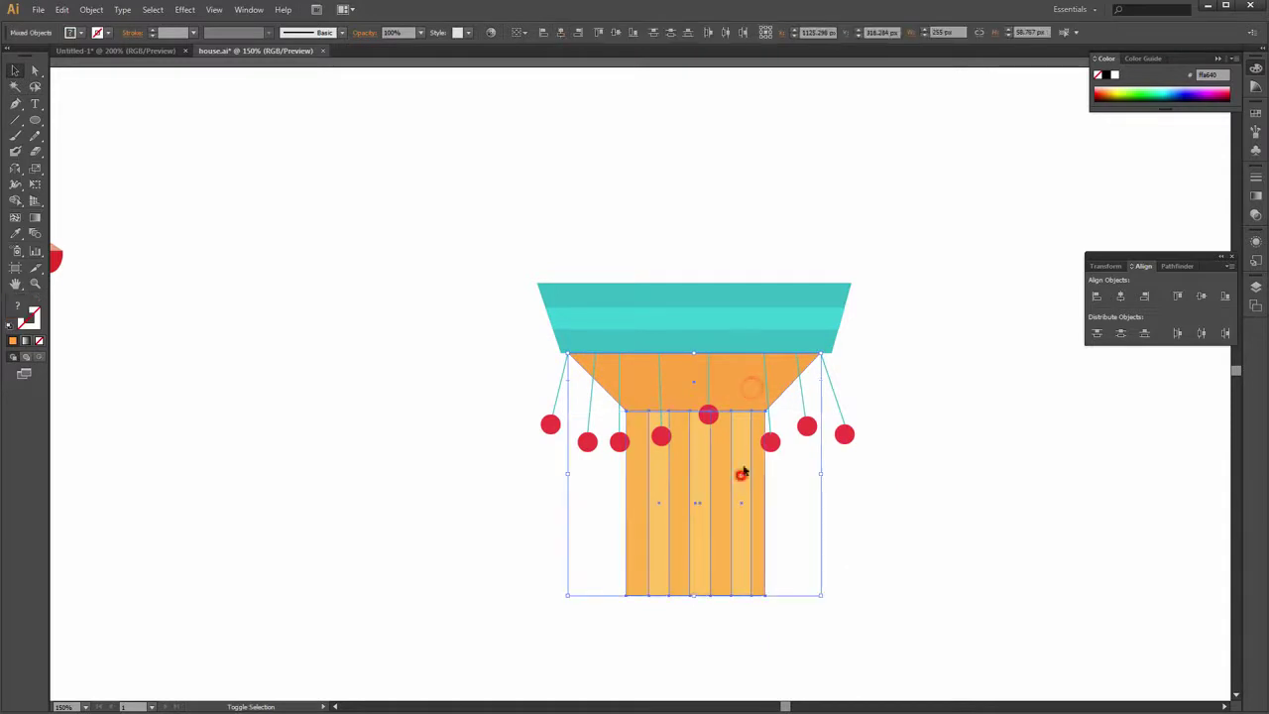
shift+click(763, 308)
right_click(761, 306)
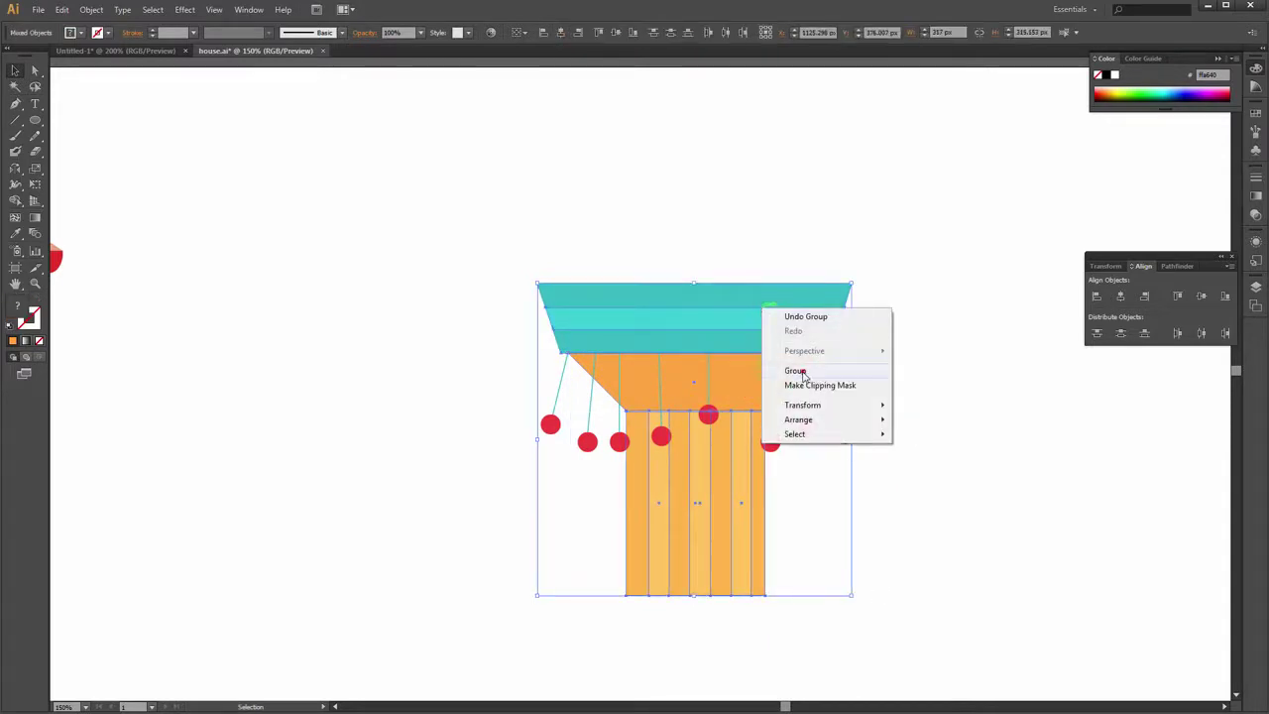
click(803, 372)
click(887, 327)
click(801, 298)
right_click(751, 383)
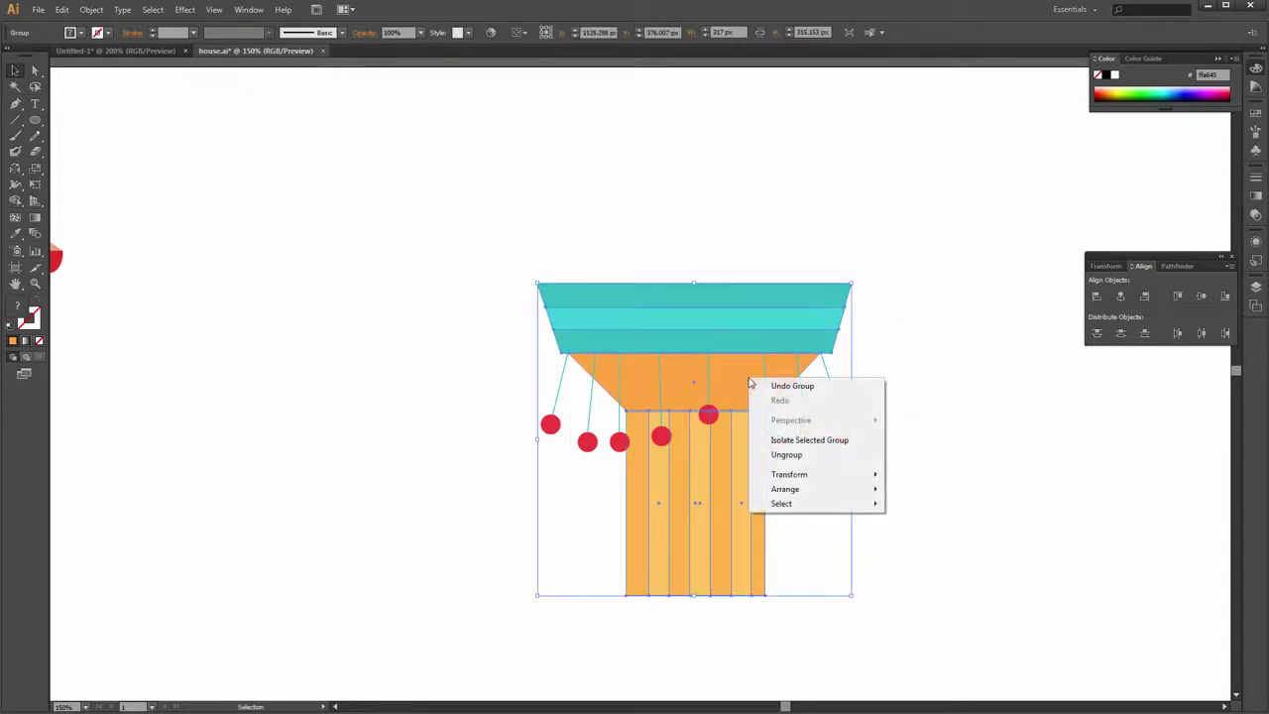
click(904, 340)
click(904, 338)
click(845, 339)
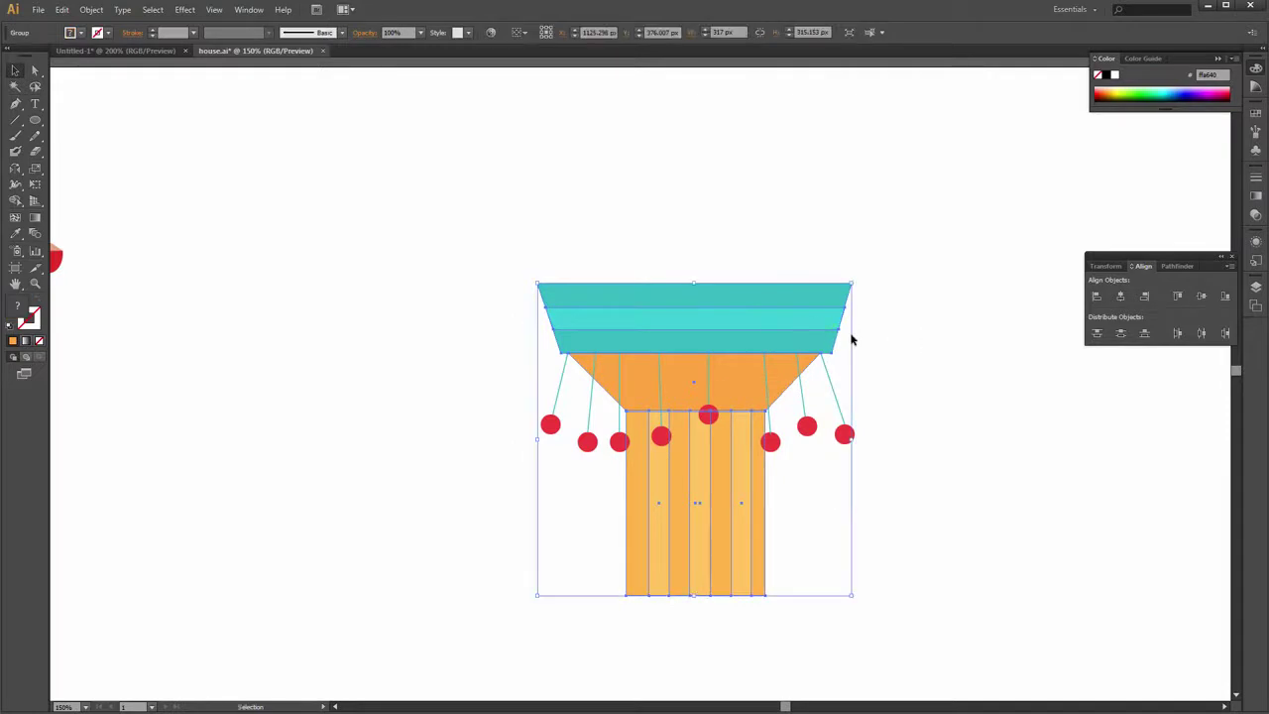
Unite the ride copy into one silhouette with Pathfinder and fill it teal
click(1176, 266)
click(1096, 296)
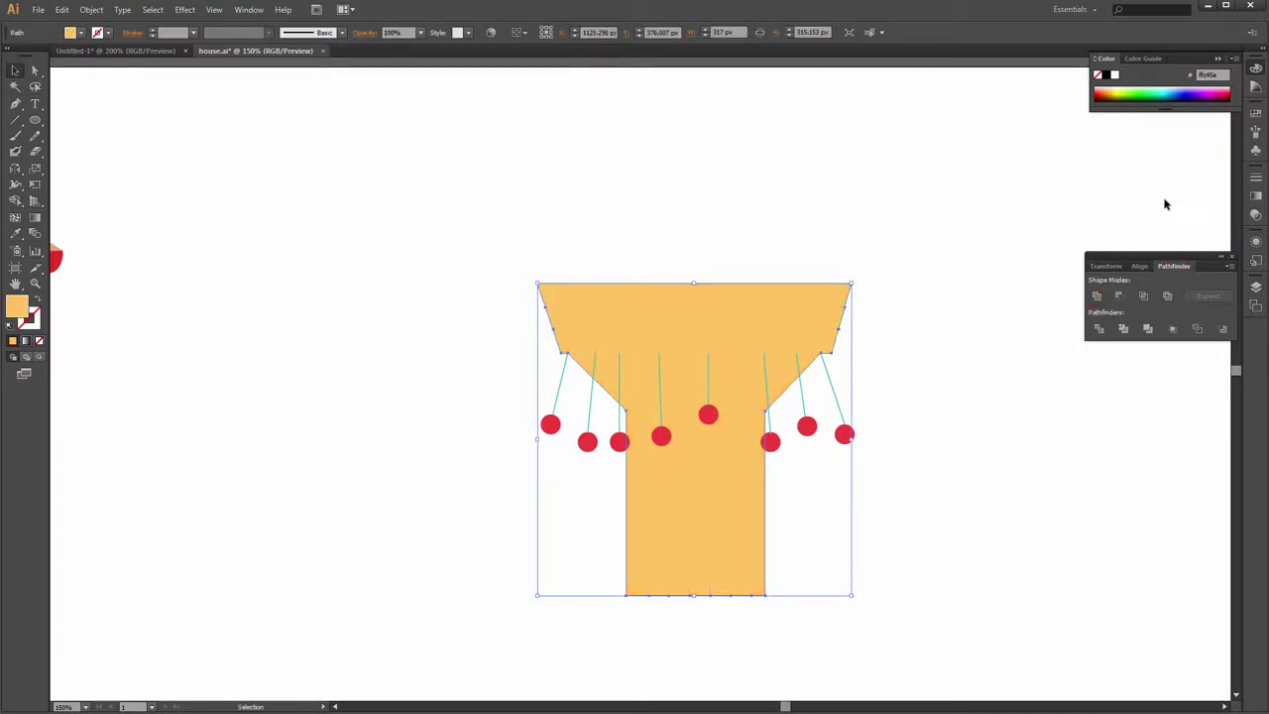
click(1256, 123)
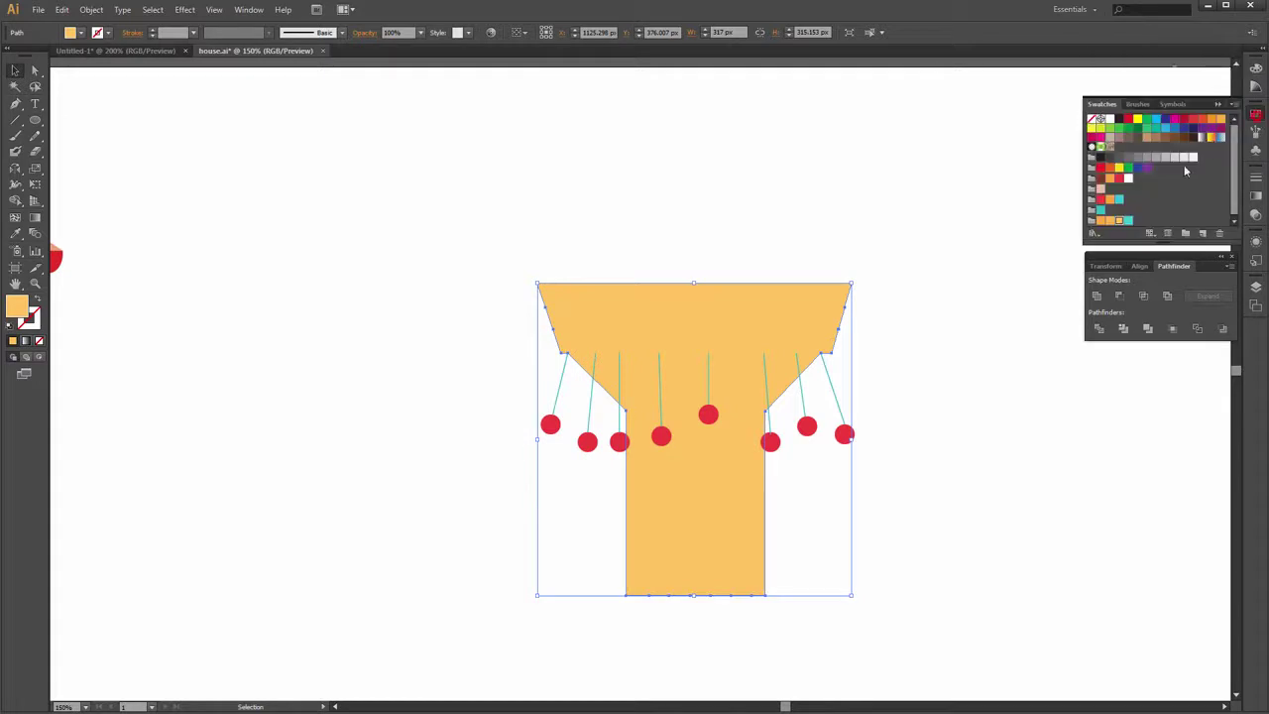
click(1103, 211)
click(1000, 259)
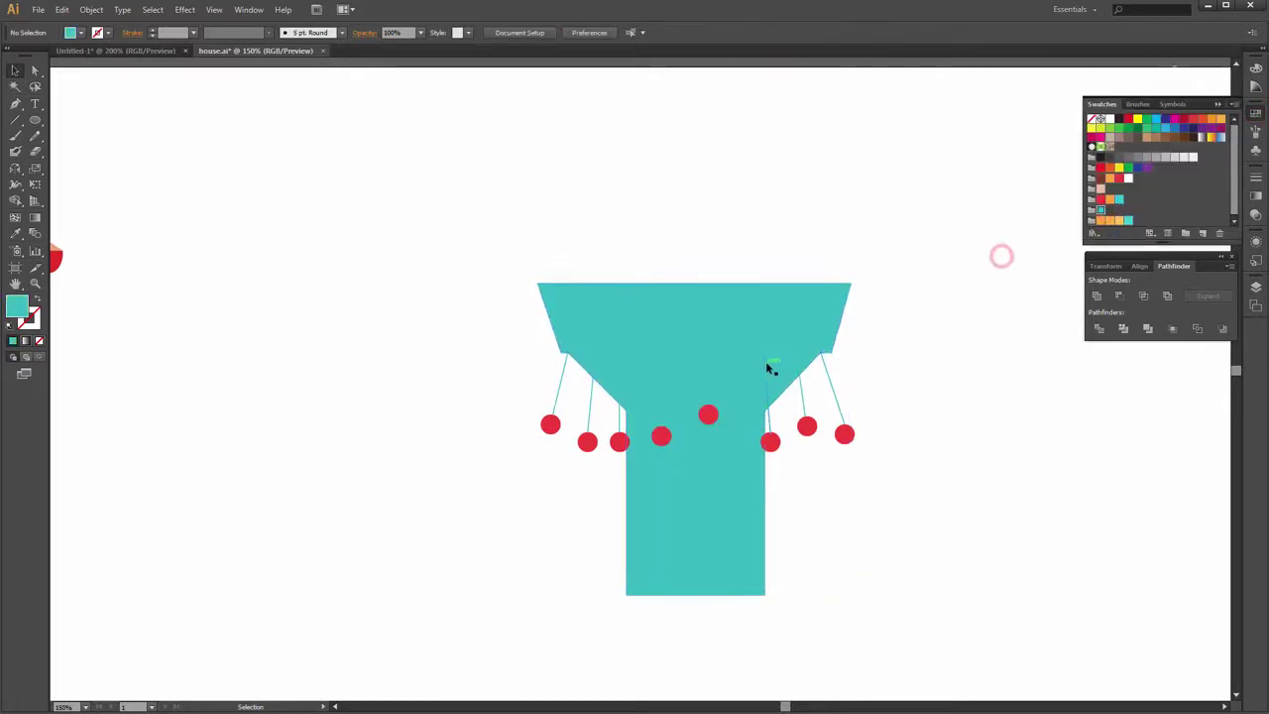
click(766, 362)
click(736, 324)
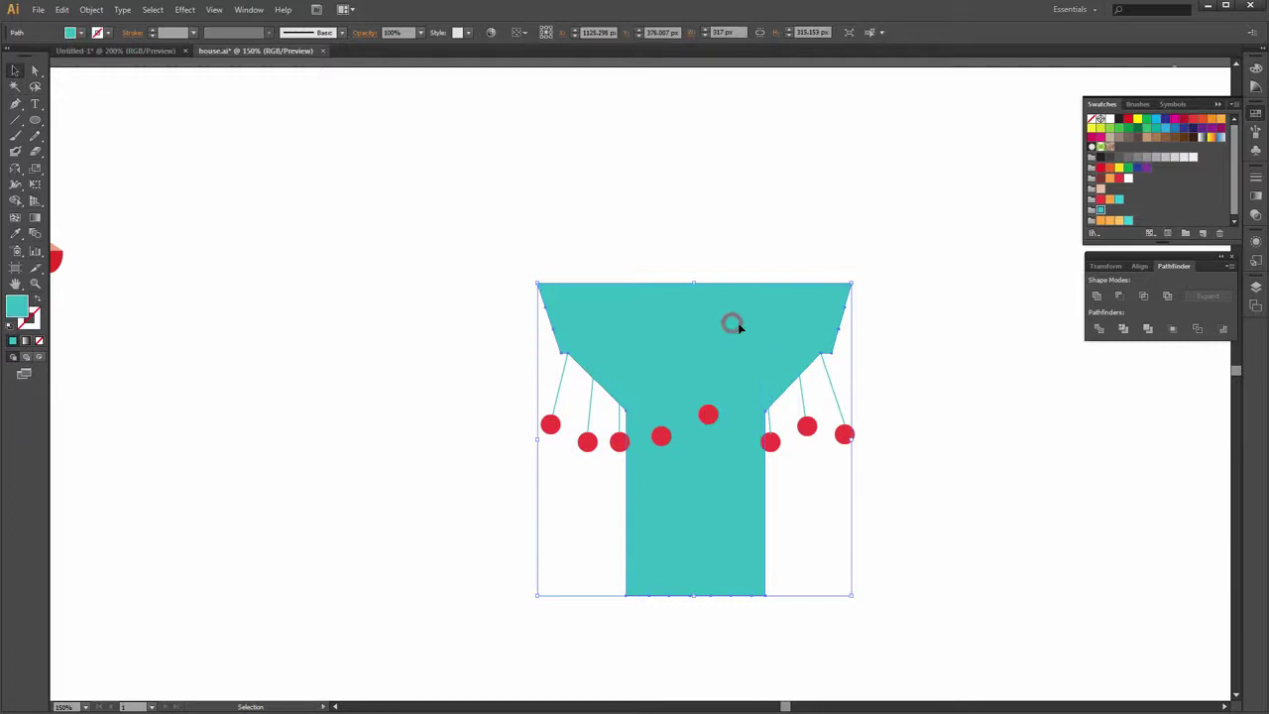
click(905, 299)
click(836, 298)
Split the teal silhouette down the middle with a vertical line and Pathfinder Divide
click(16, 120)
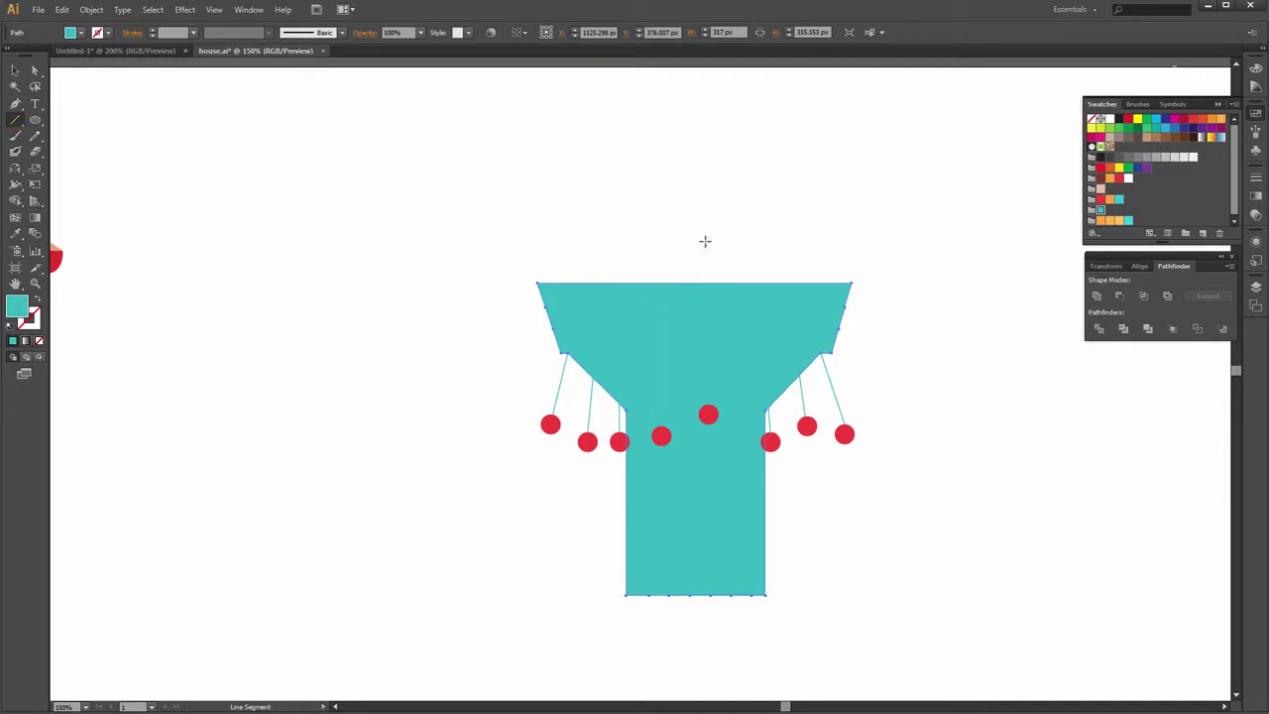
drag(699, 187, 696, 672)
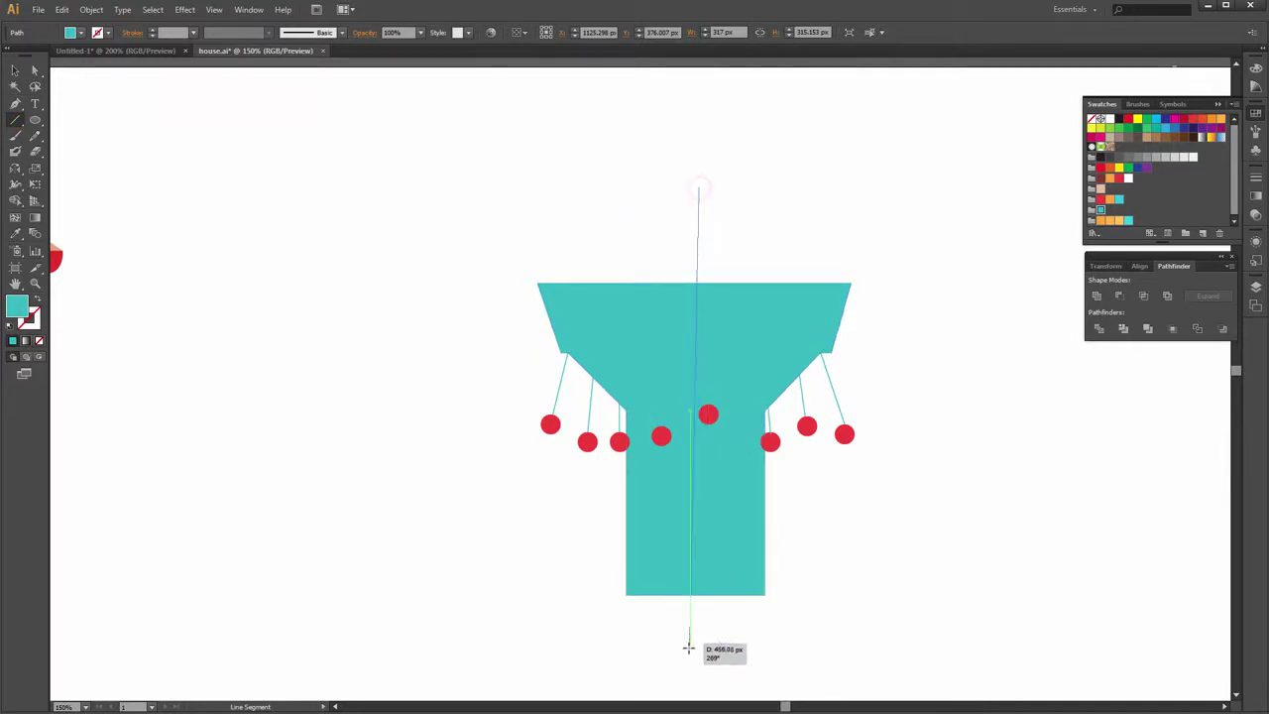
key(v)
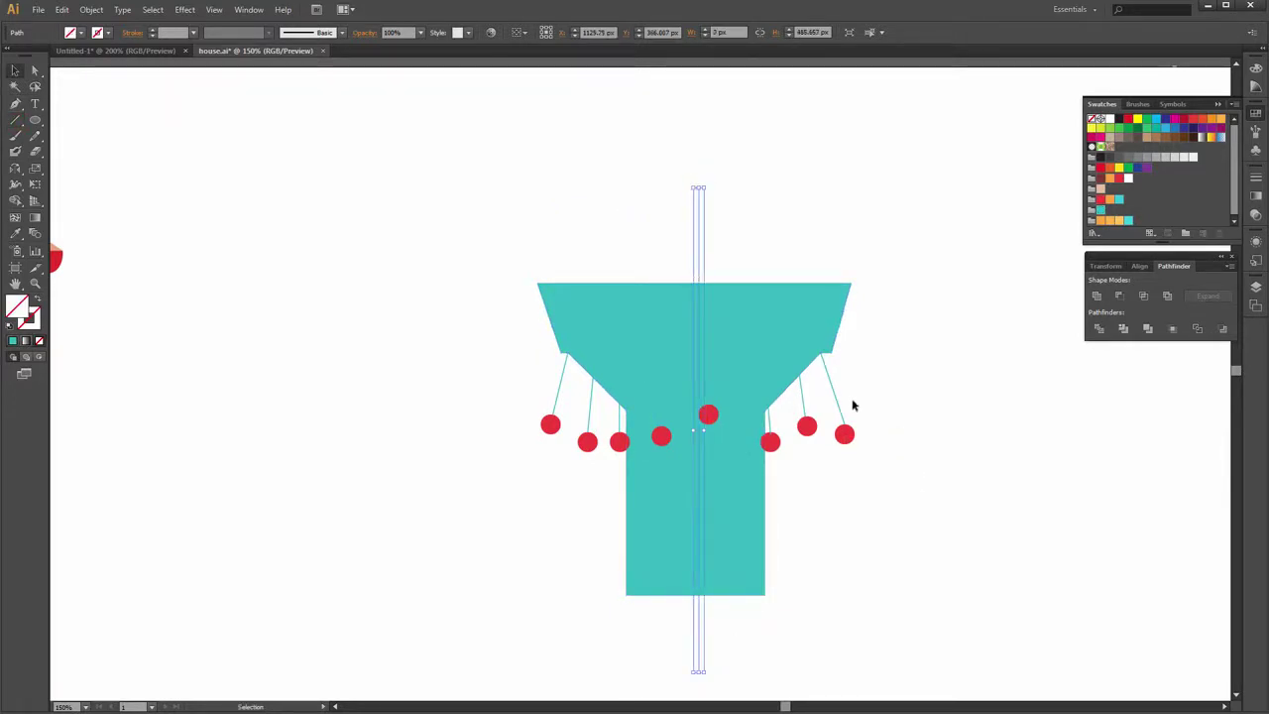
shift+click(763, 321)
click(1099, 334)
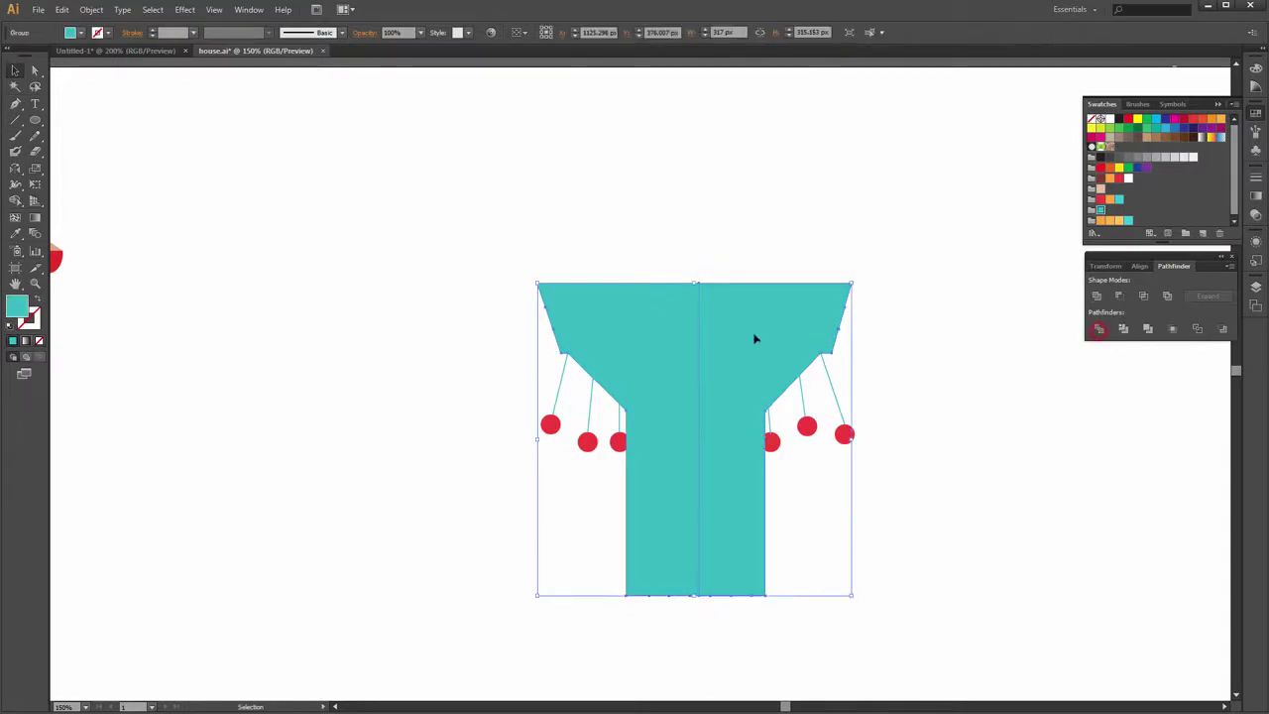
Ungroup the split pieces and delete the silhouette's left half
right_click(755, 337)
click(753, 407)
click(664, 357)
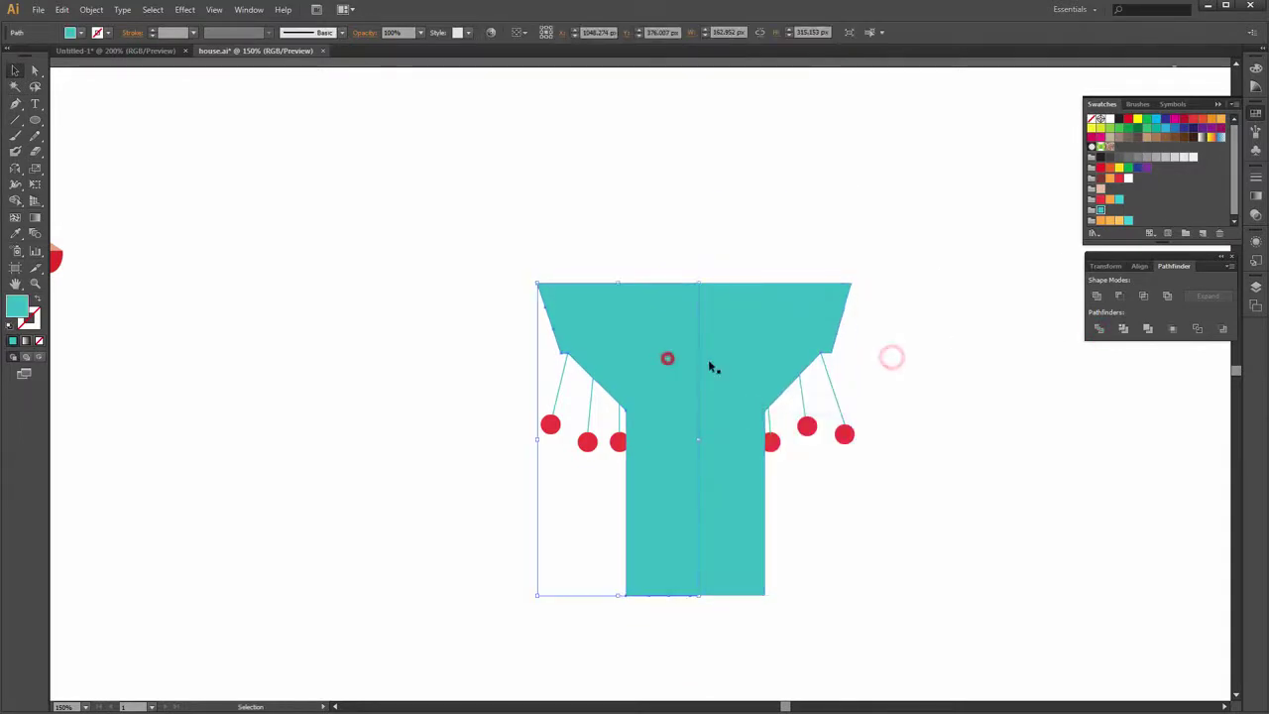
key(Delete)
click(823, 329)
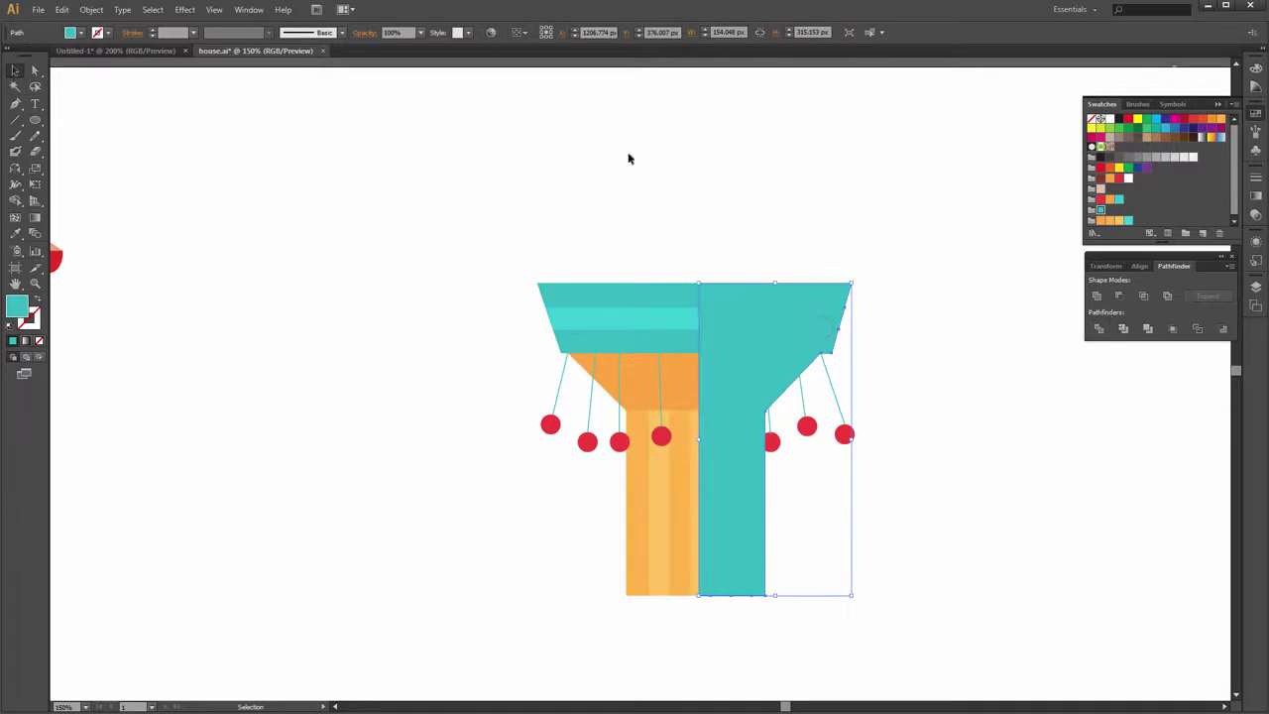
Open the Transparency panel and trial Multiply blend mode on the right-half overlay
click(246, 10)
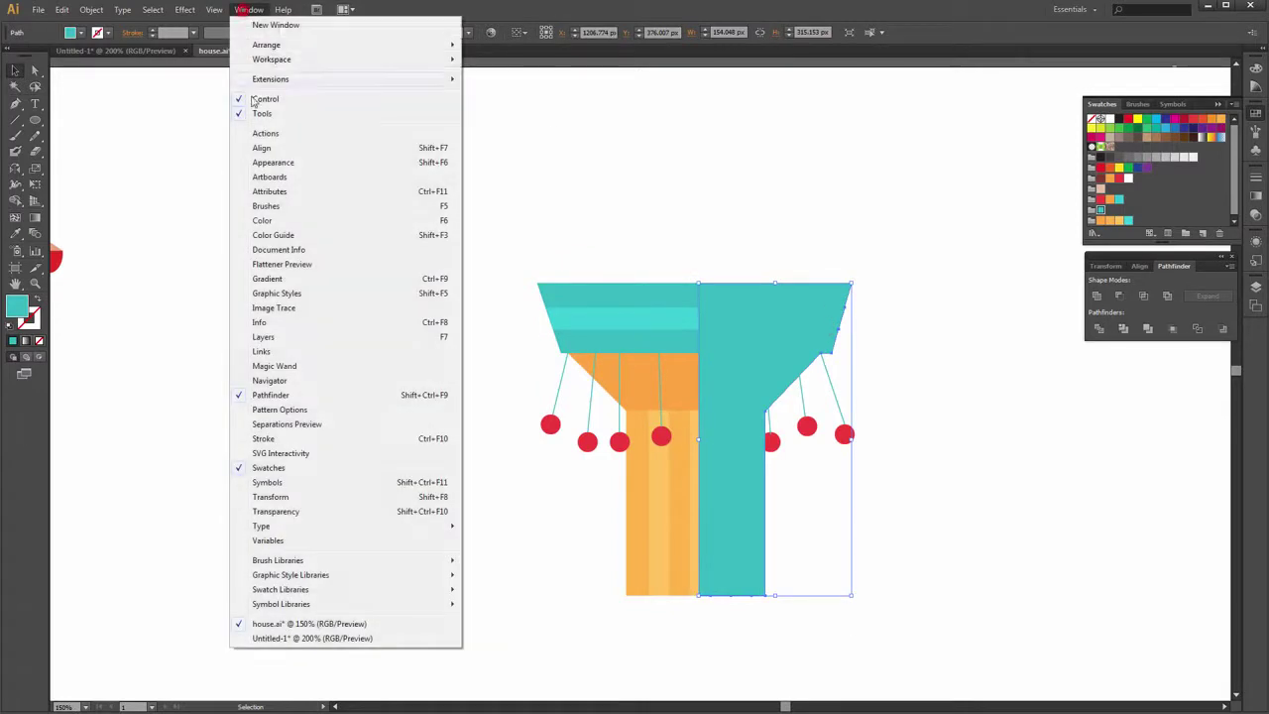
click(298, 512)
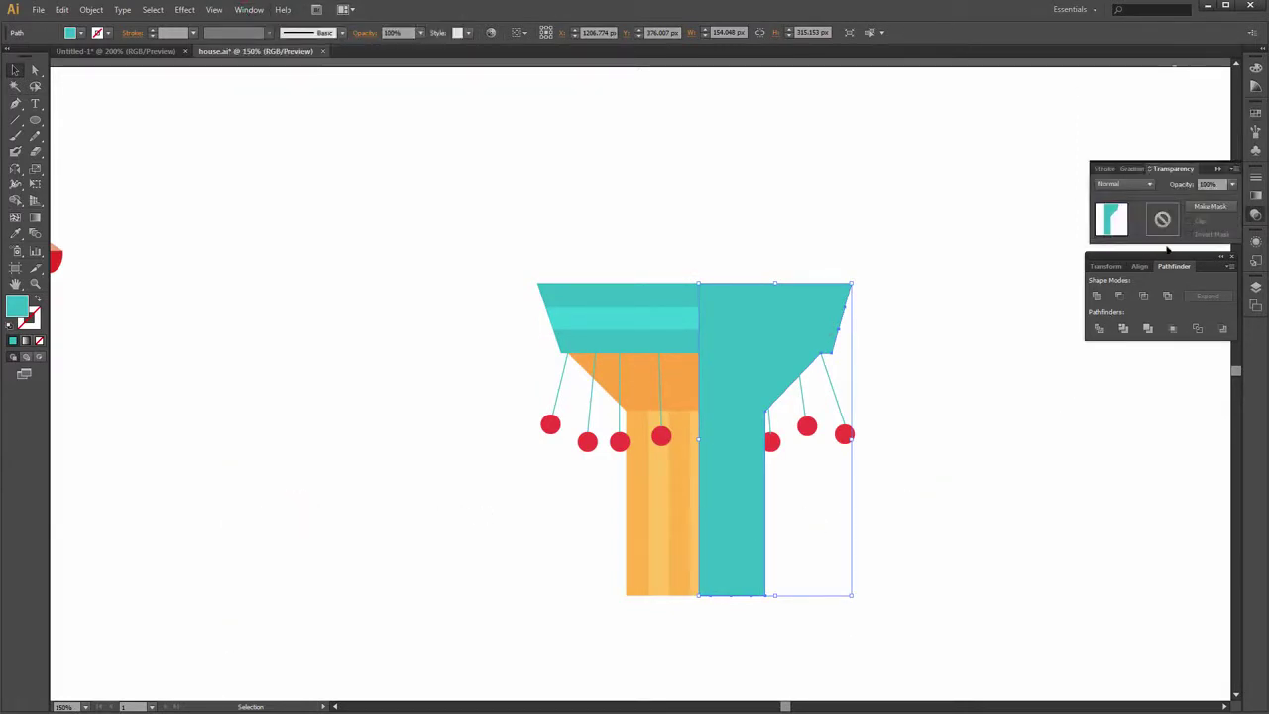
click(1138, 187)
click(1115, 232)
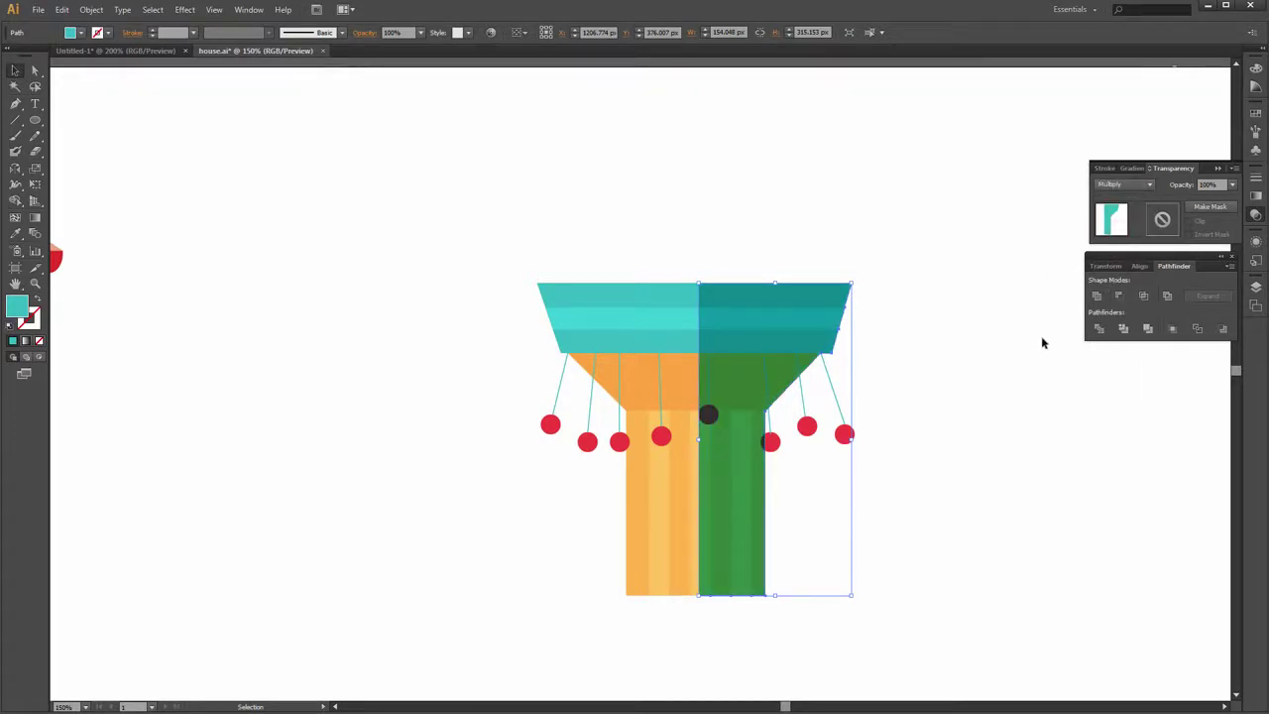
click(1025, 399)
click(1139, 187)
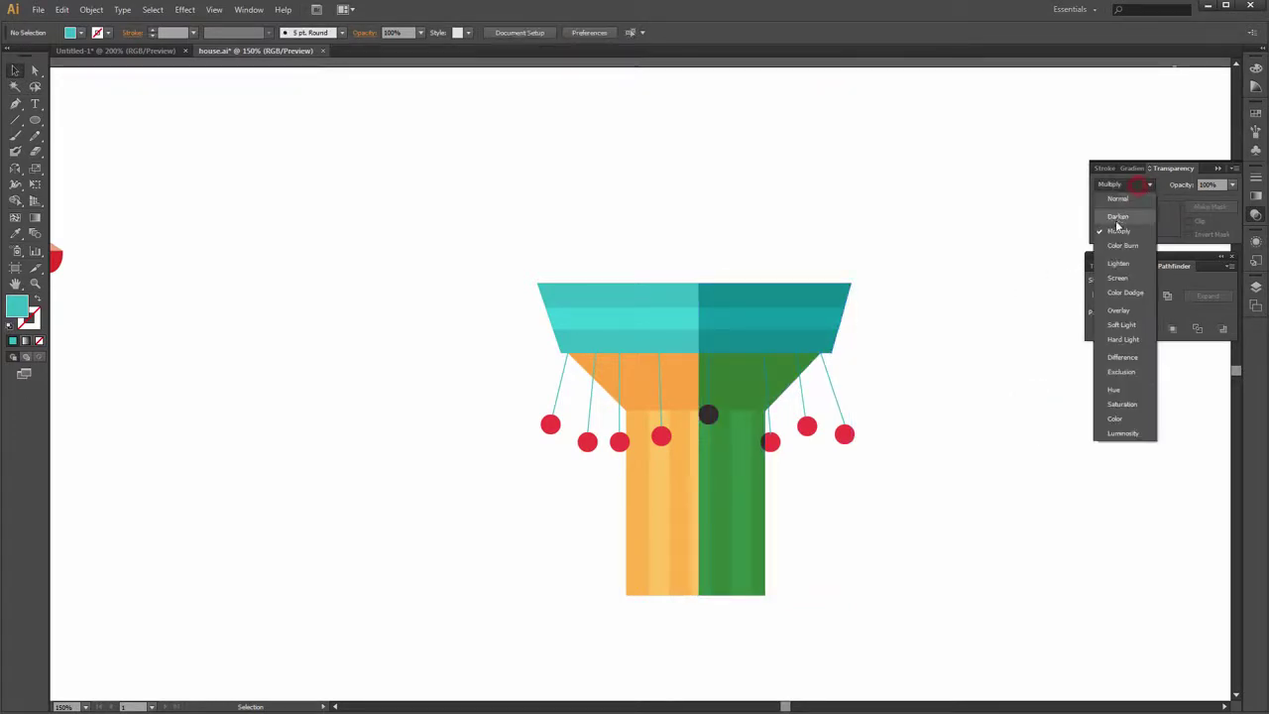
click(1116, 231)
key(ctrl+z)
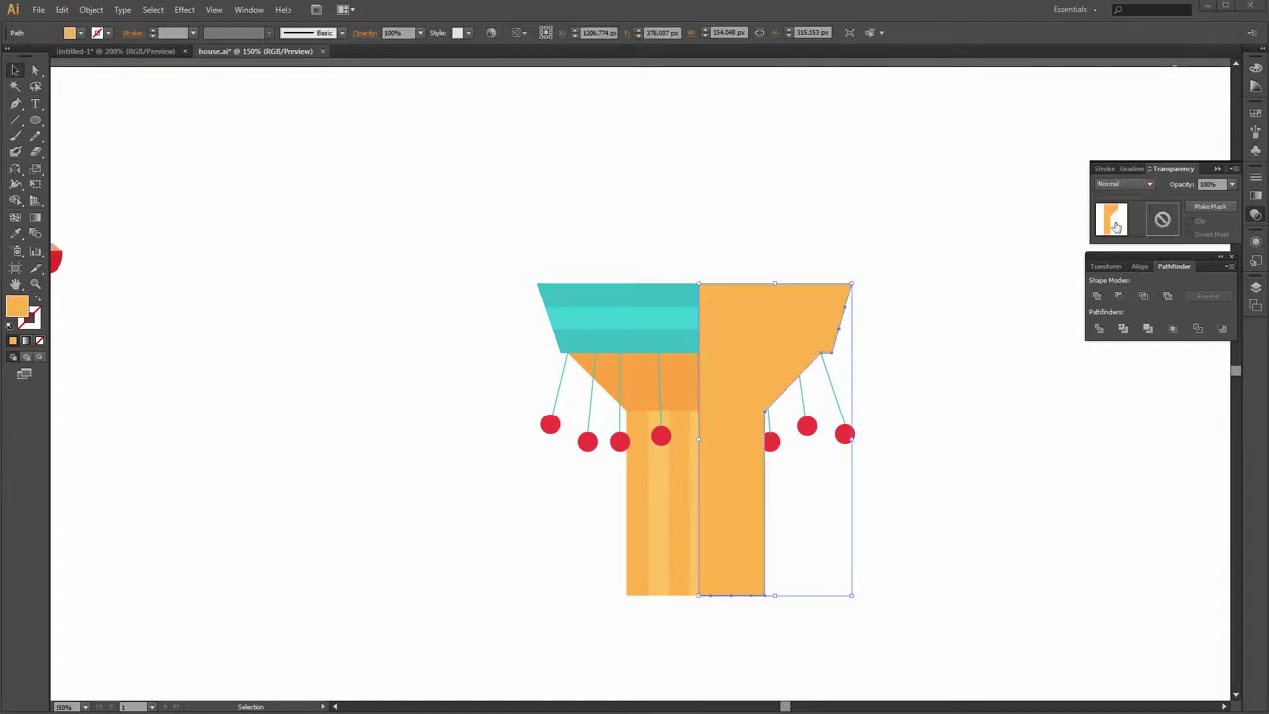
Set the overlay to Multiply at 30% opacity, then marquee-select the whole column ride
click(1121, 184)
click(1118, 230)
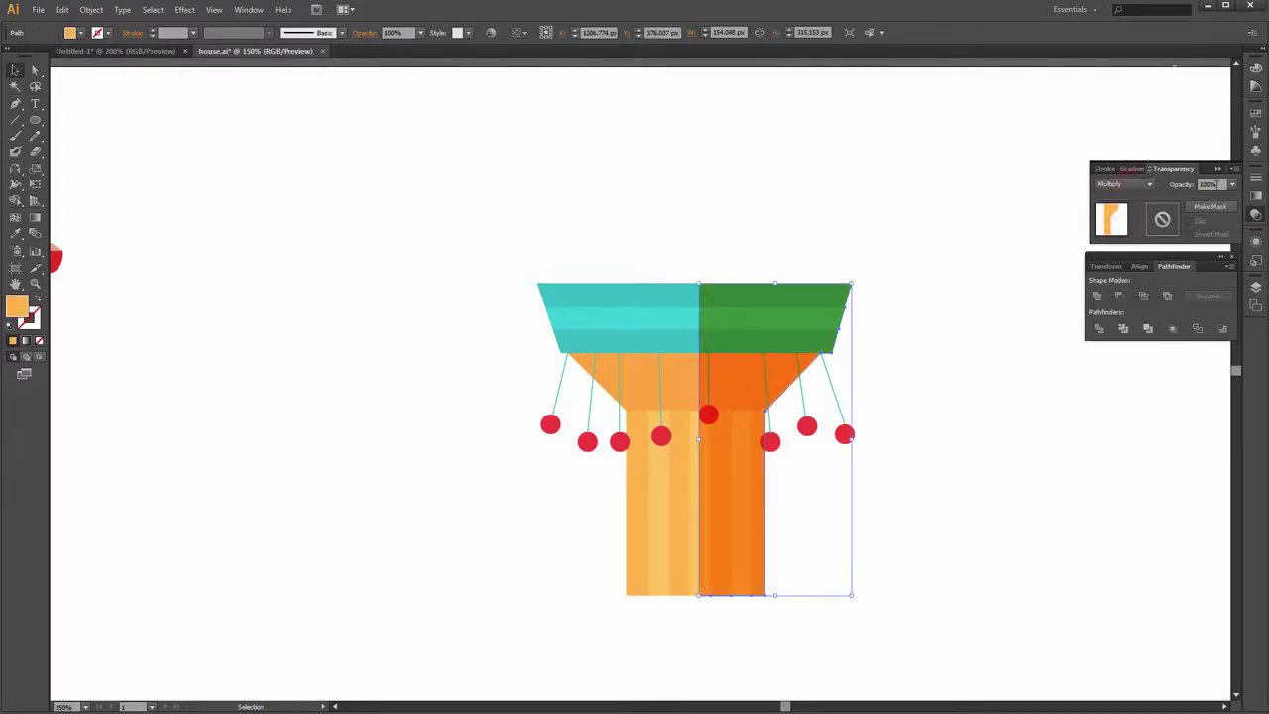
text(20)
click(1003, 416)
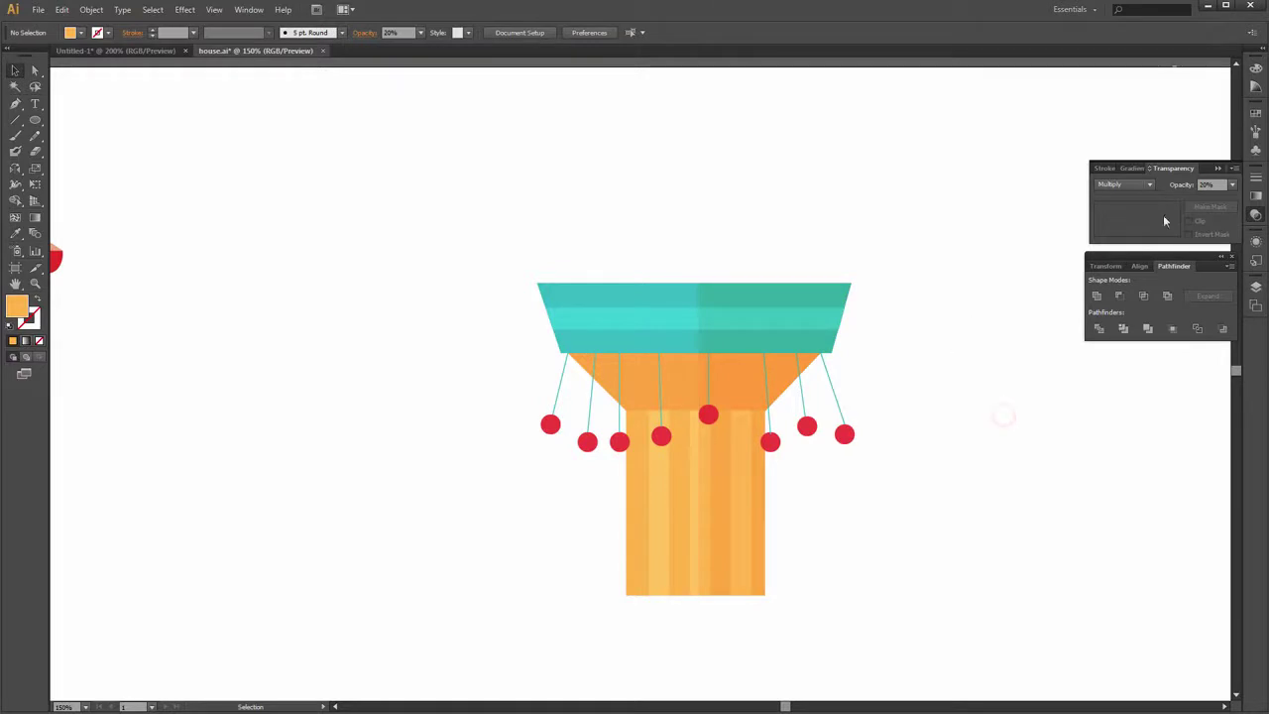
click(801, 326)
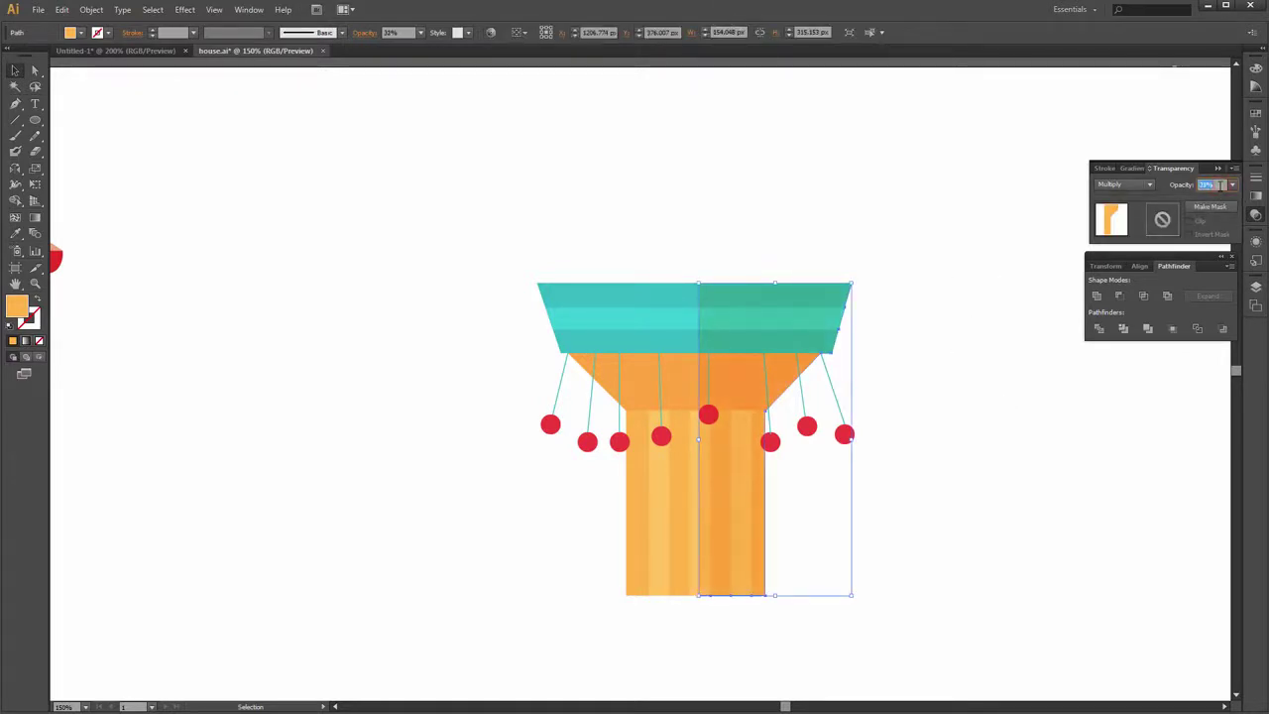
click(1024, 503)
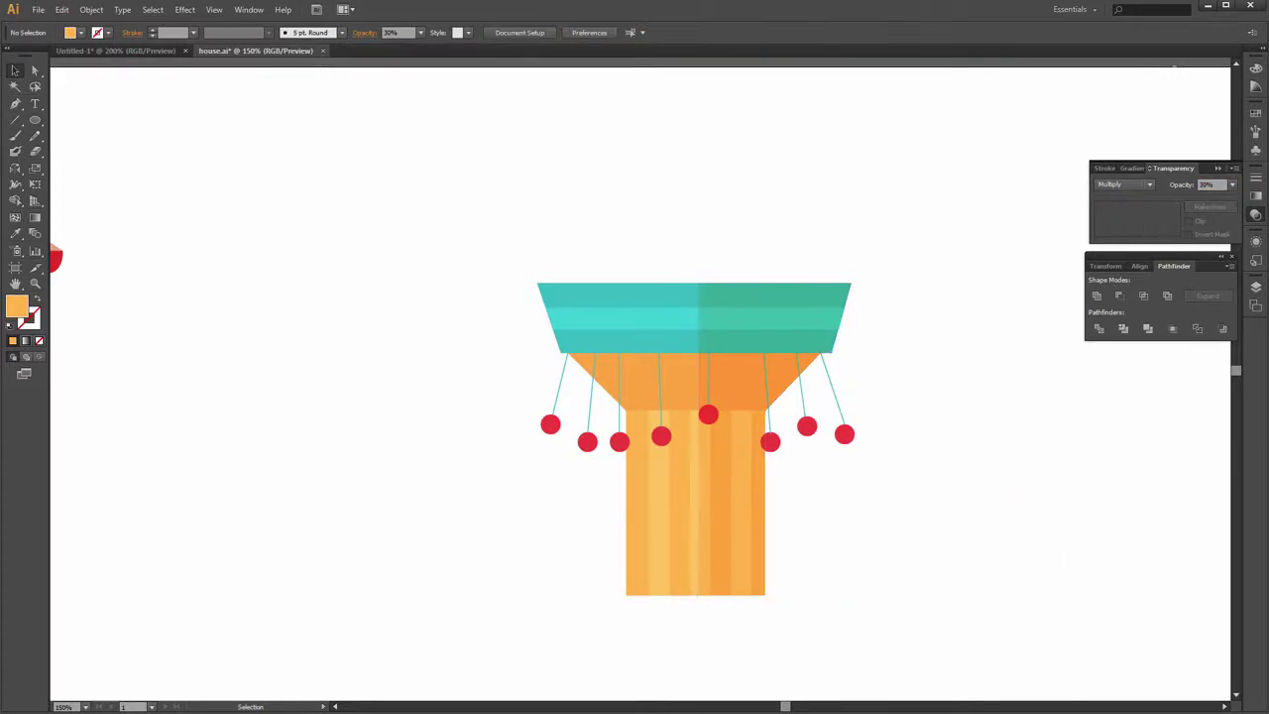
drag(392, 167, 918, 623)
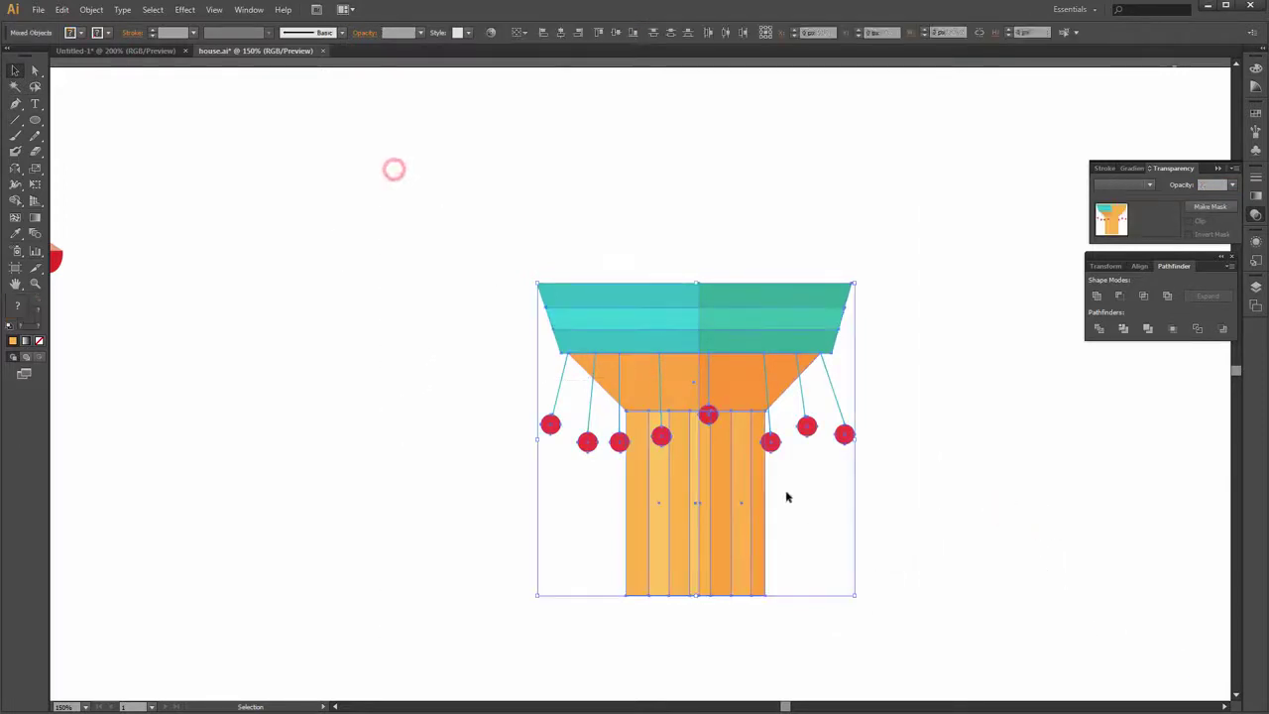
right_click(716, 383)
Group the column ride and pan to show both rides
click(764, 447)
click(918, 437)
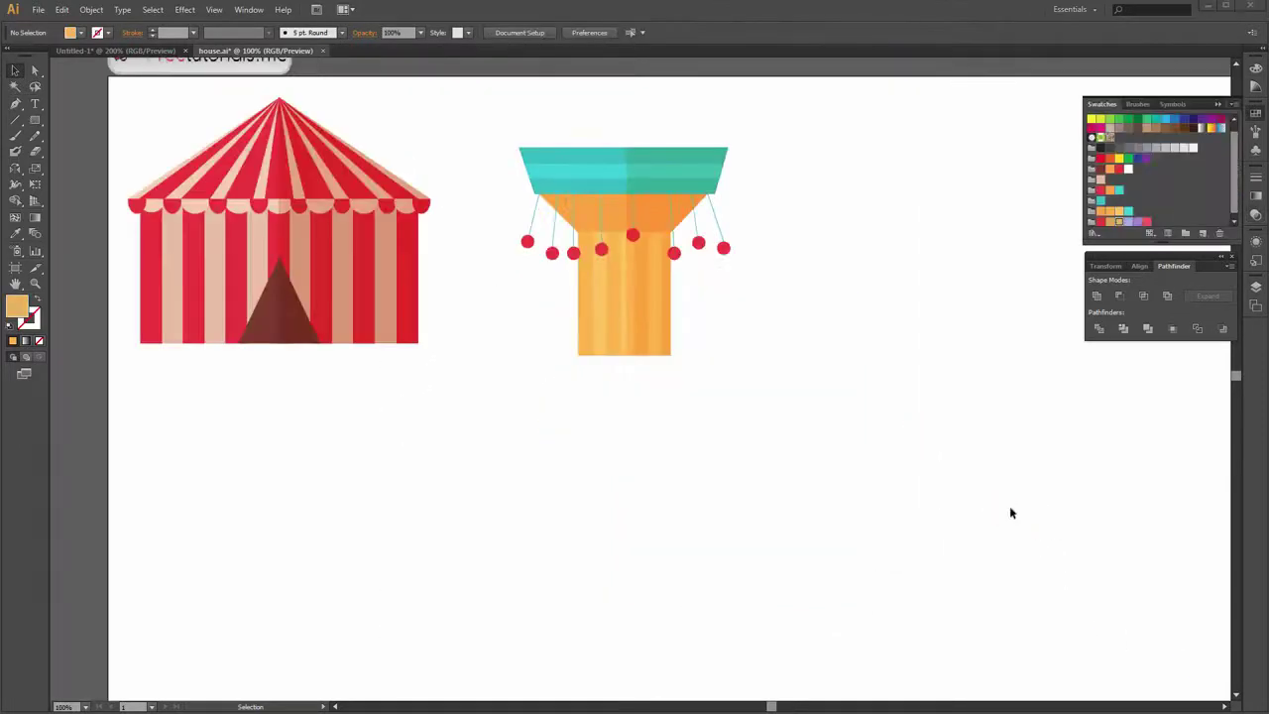
drag(878, 402, 833, 474)
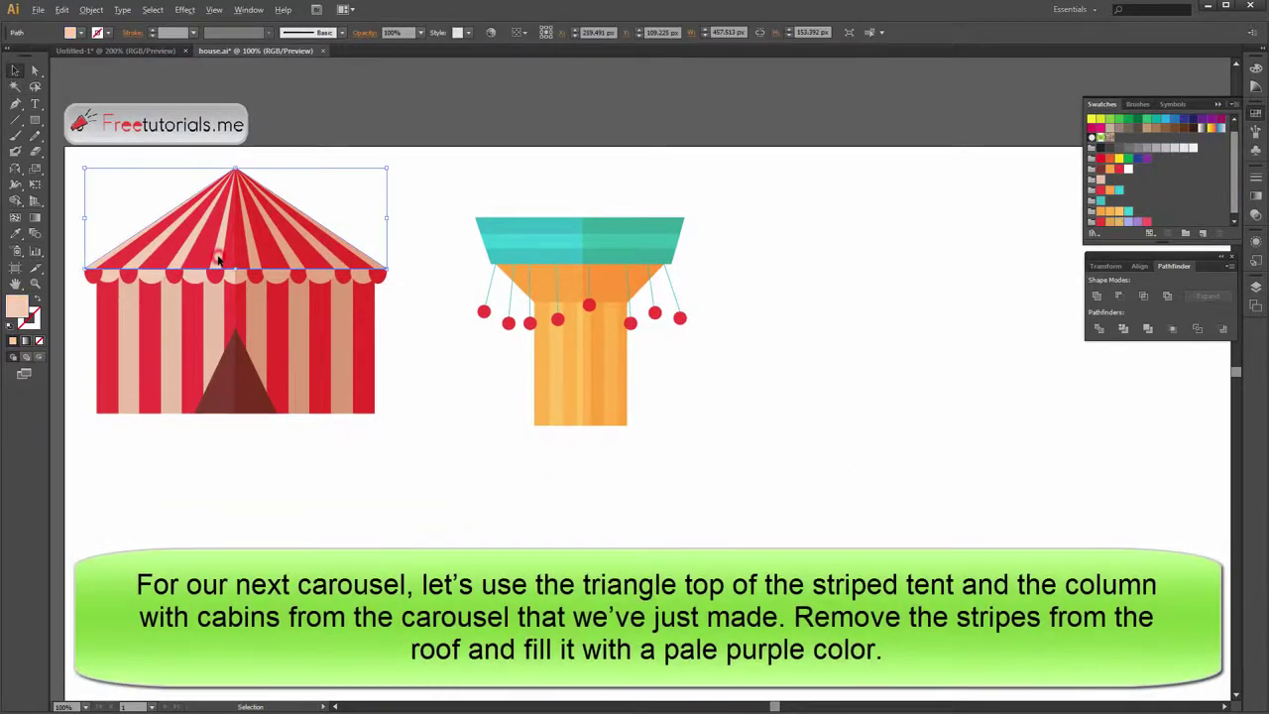
Duplicate the tent's roof triangle into empty space and fill it pale purple
drag(217, 260, 897, 297)
drag(1055, 276, 863, 360)
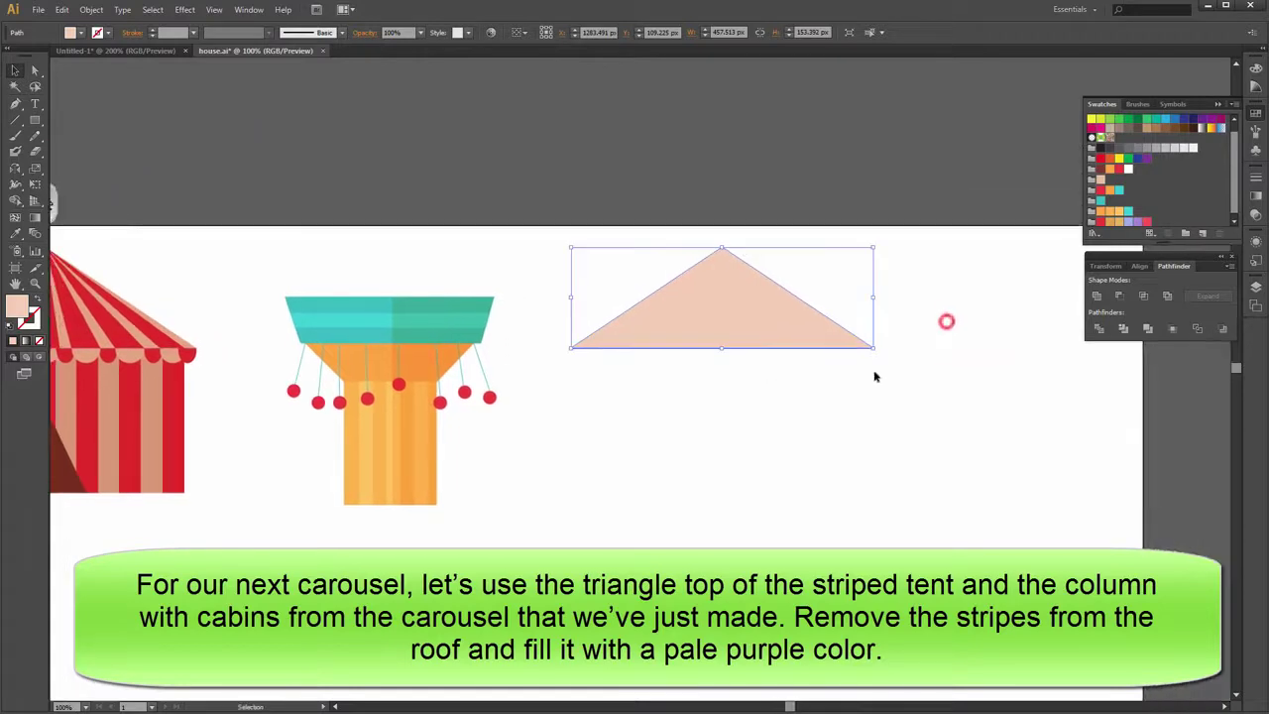
click(754, 315)
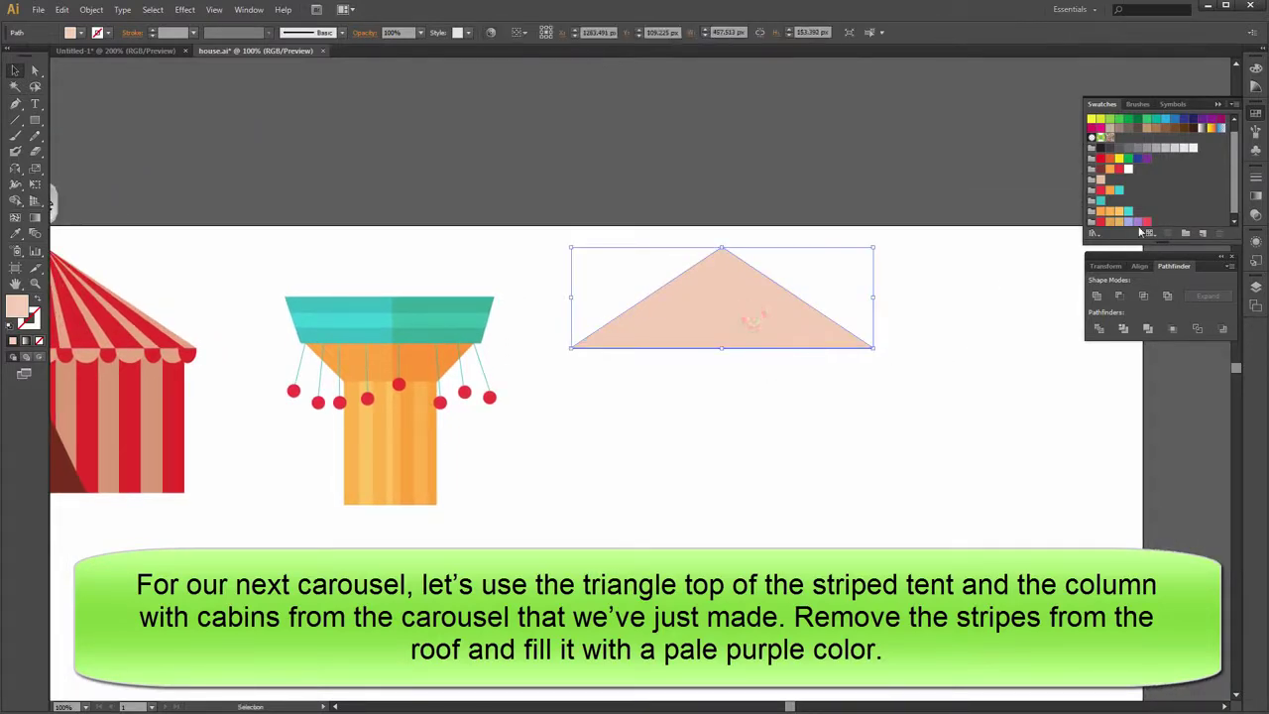
click(1138, 221)
click(969, 406)
click(787, 337)
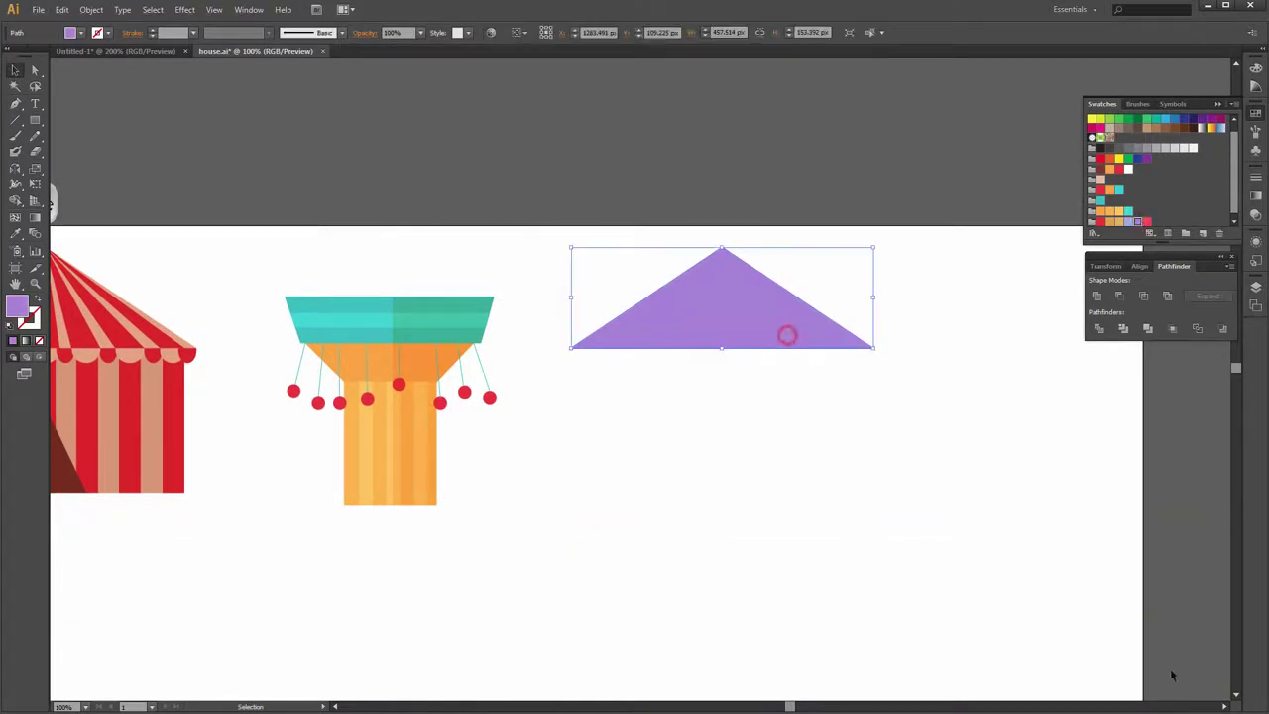
click(783, 352)
click(821, 340)
Raise the purple triangle's peak and Alt-drag a shorter copy of it
mouse_move(721, 249)
mouse_down()
mouse_move(721, 204)
mouse_move(721, 219)
mouse_up()
click(947, 284)
click(812, 307)
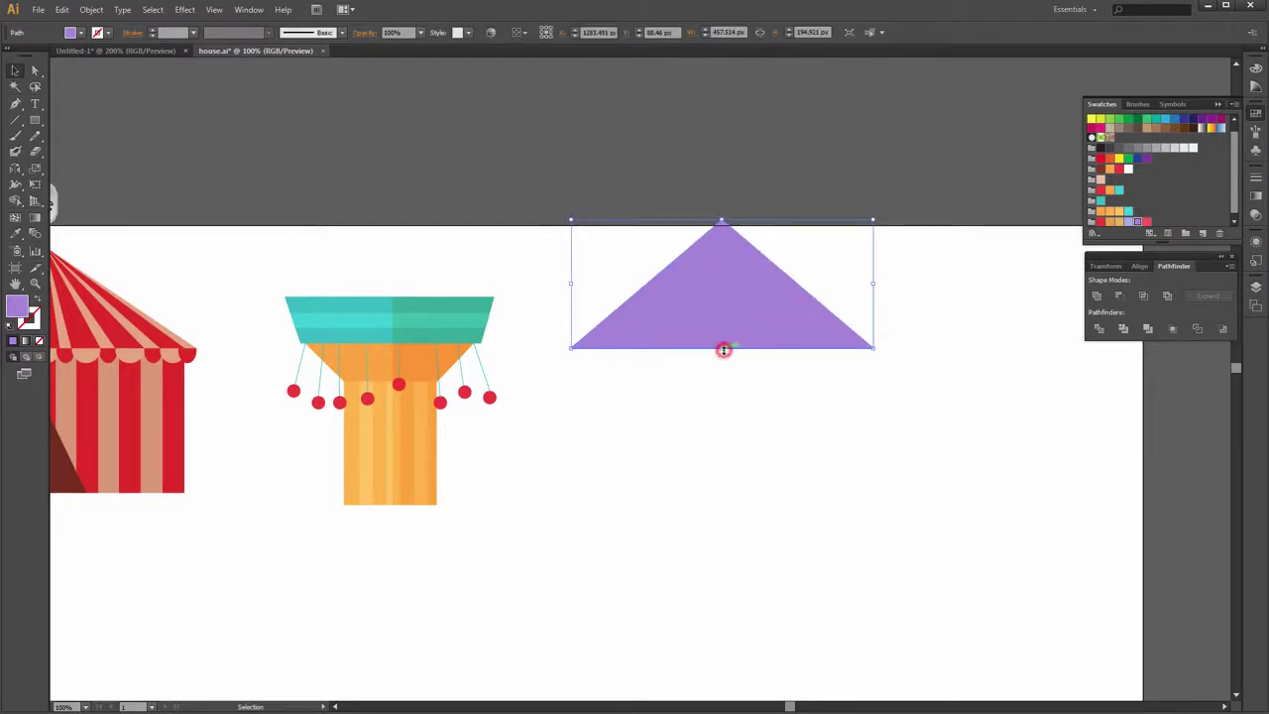
drag(723, 350, 723, 314)
Fill the upper triangle copy light blue
key(ctrl+plus)
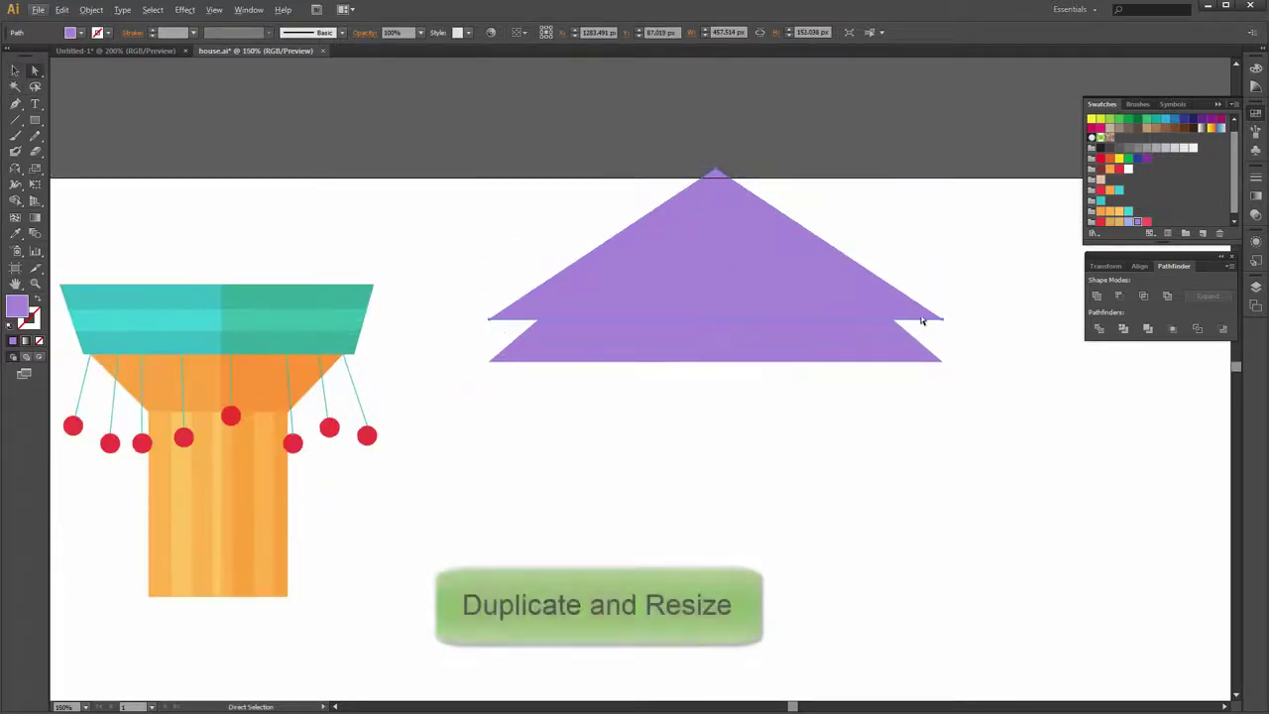
click(894, 310)
click(1129, 221)
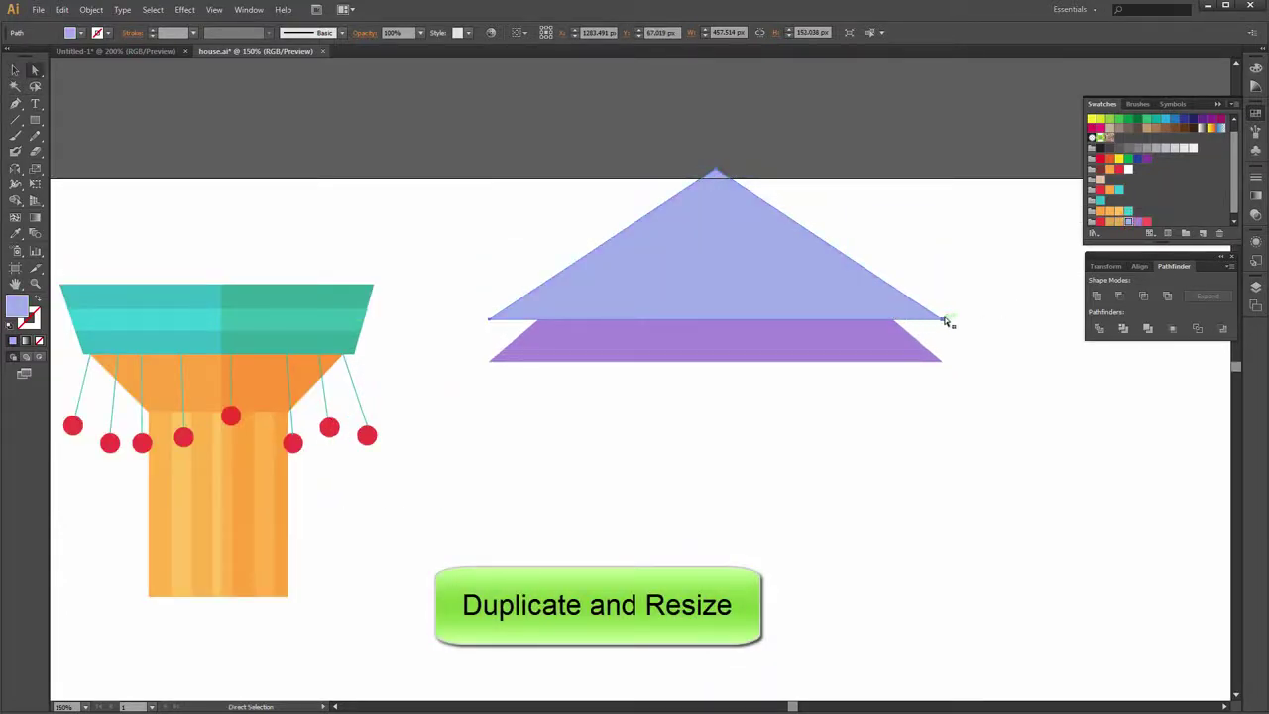
Drag the light blue triangle's right and left base corners inward onto the purple triangle's sides
click(942, 320)
scroll(946, 332, up, 5)
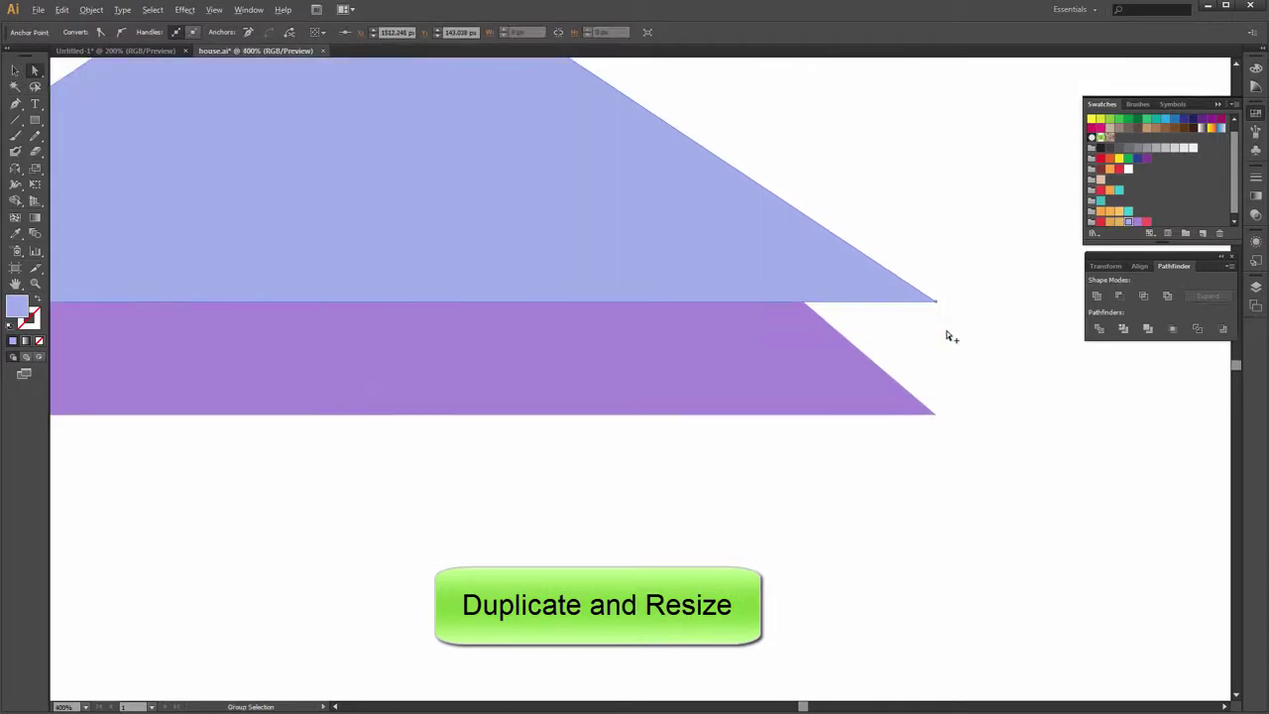
drag(924, 275, 661, 278)
click(793, 289)
scroll(714, 307, down, 3)
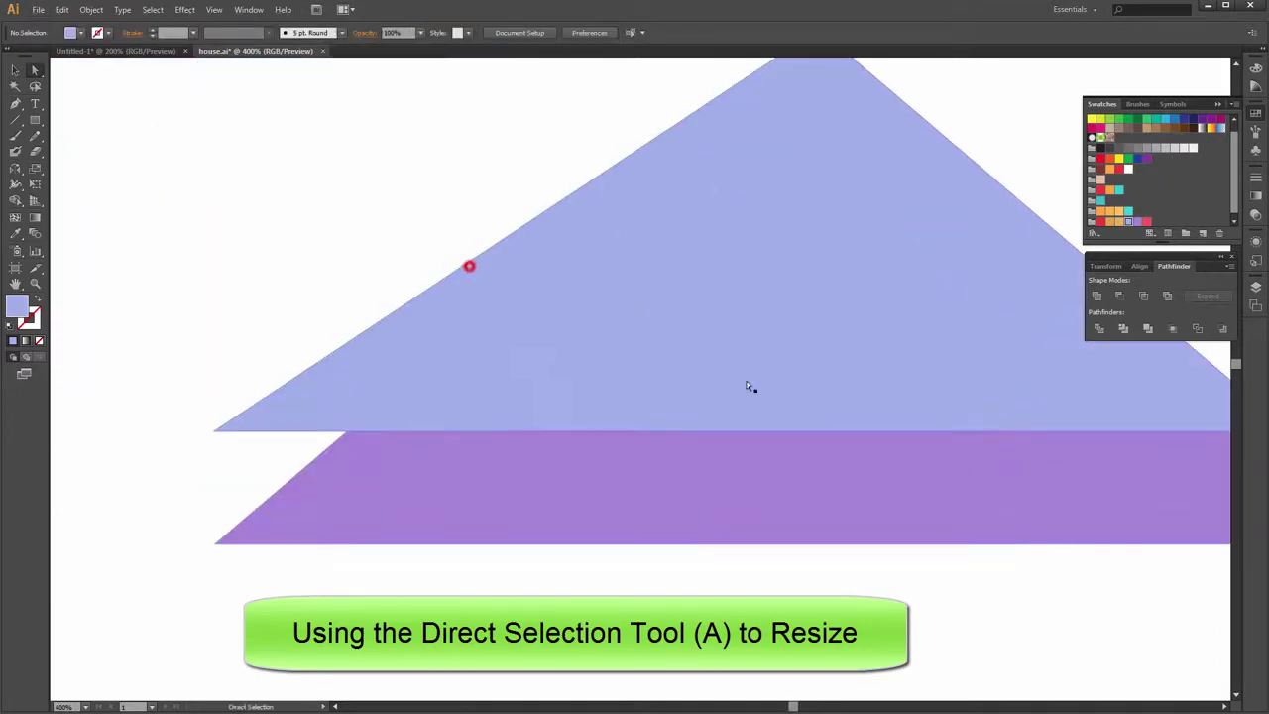
click(216, 433)
scroll(215, 433, up, 2)
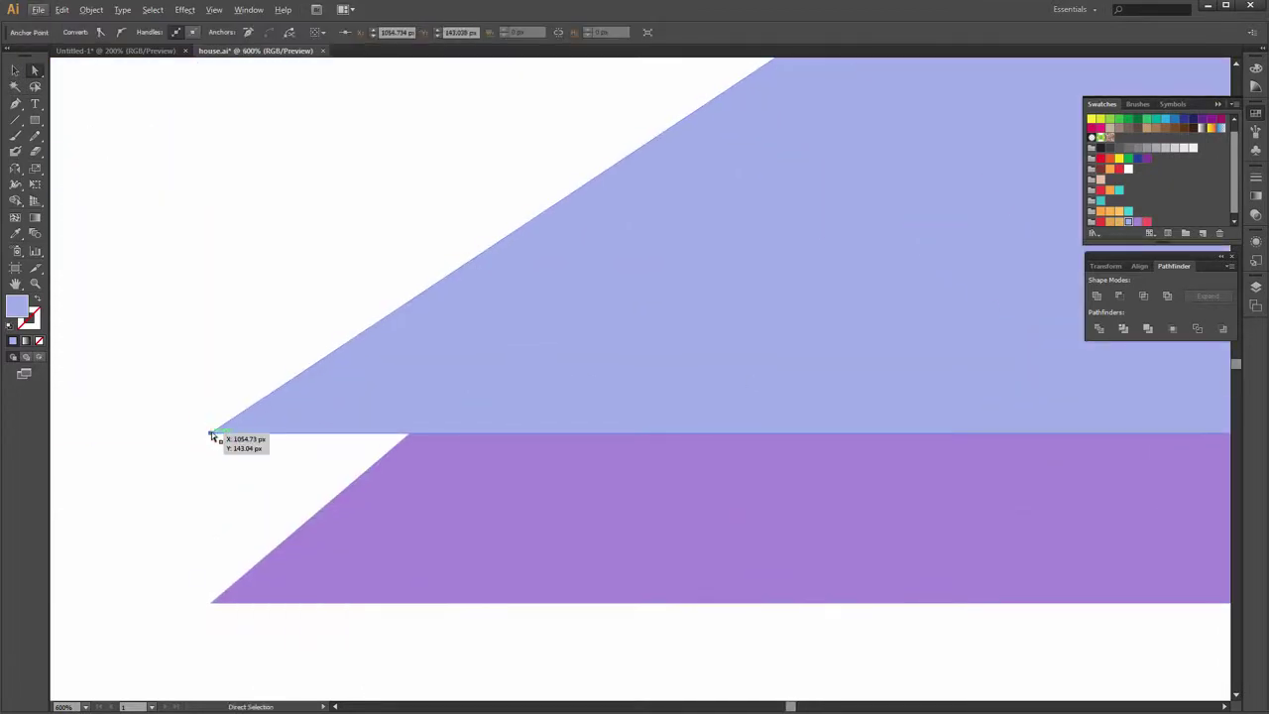
drag(212, 434, 409, 432)
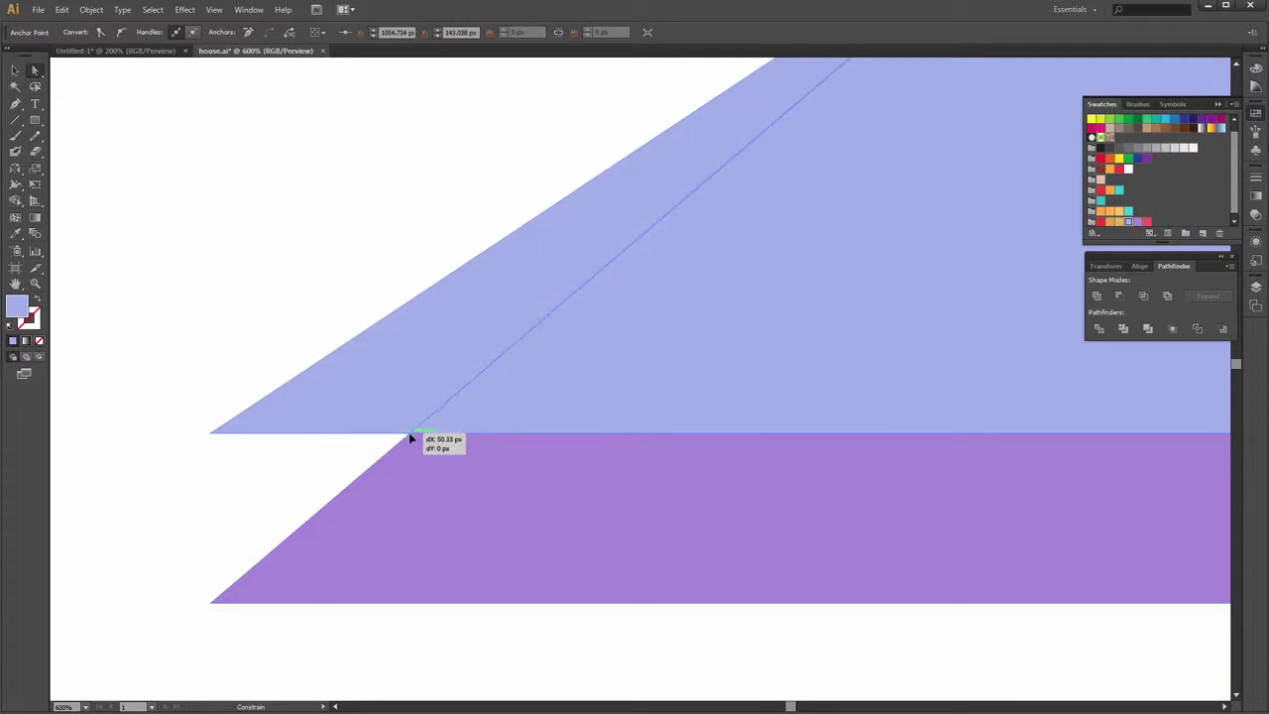
scroll(351, 461, down, 3)
click(873, 356)
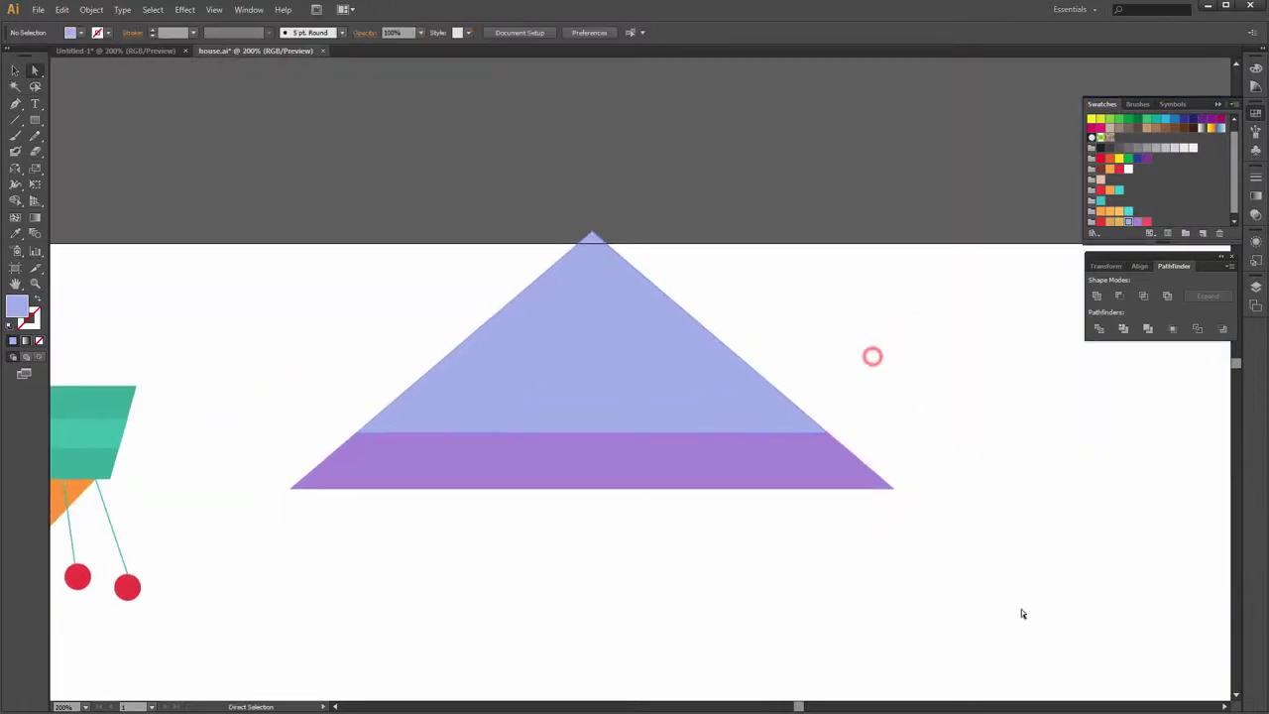
scroll(725, 523, down, 3)
Copy a thin string from the column ride to beneath the purple roof
scroll(725, 523, up, 1)
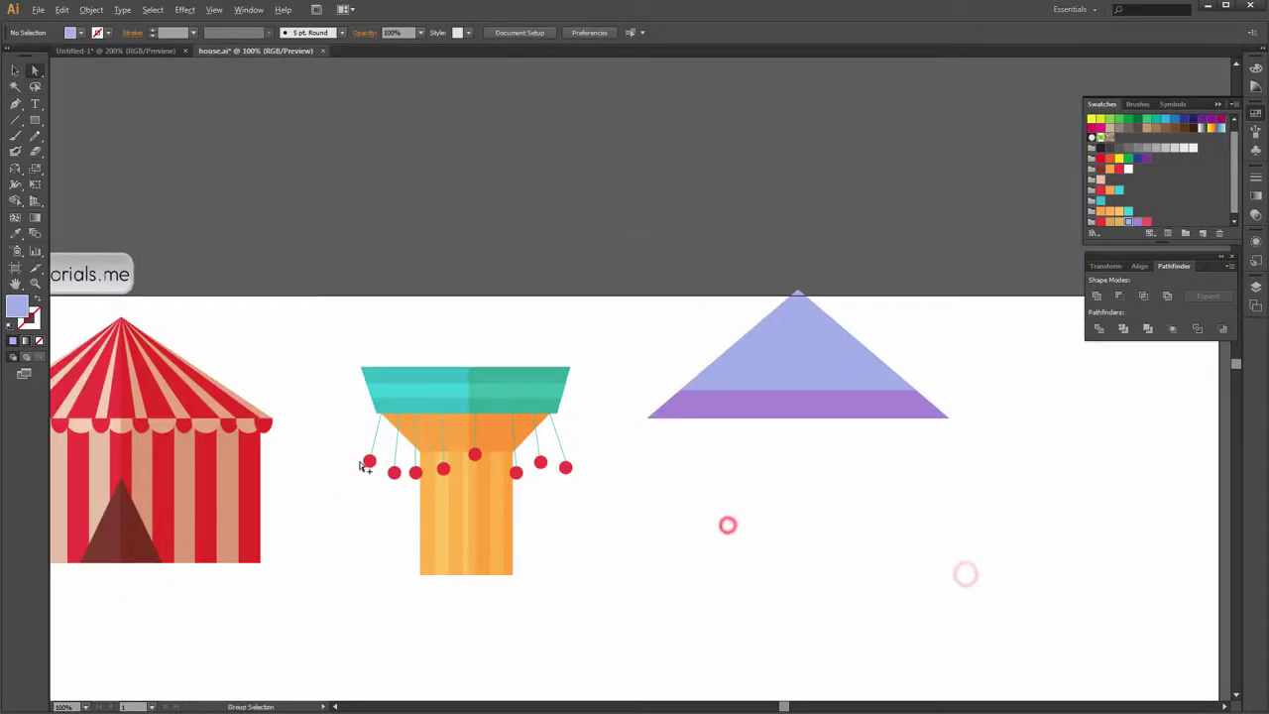
scroll(725, 524, up, 3)
scroll(763, 439, down, 1)
scroll(684, 424, up, 1)
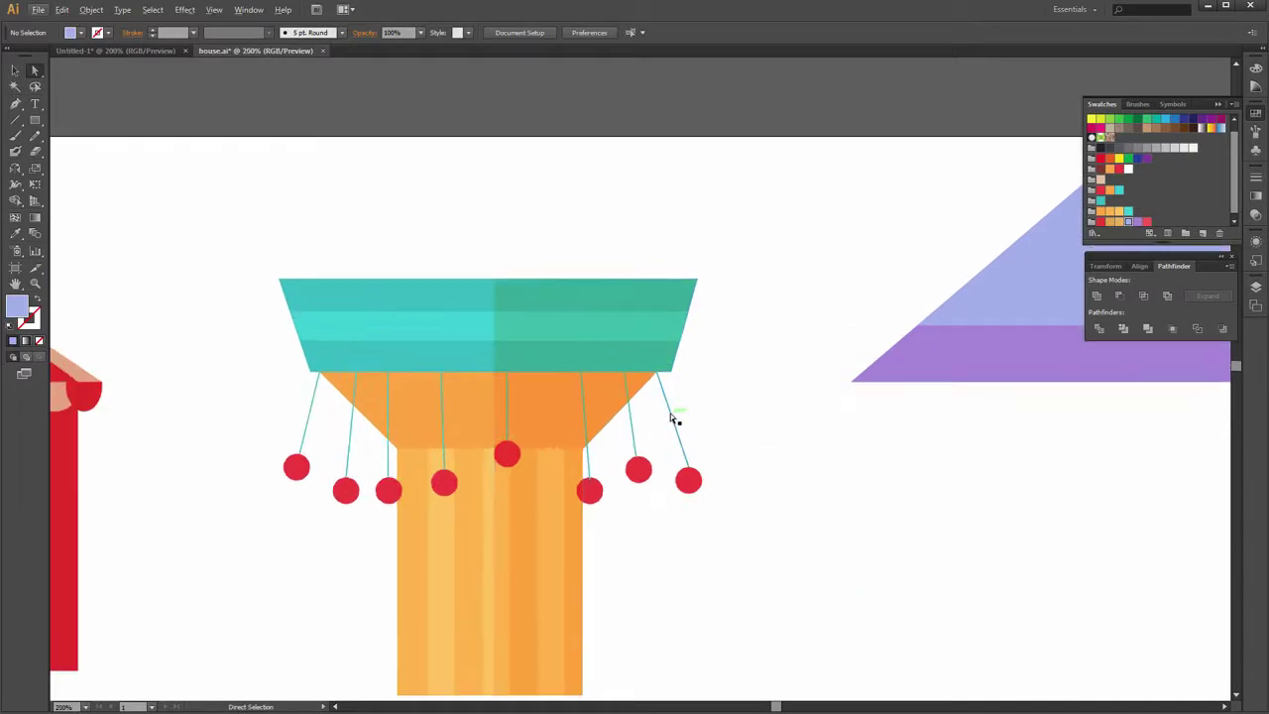
click(670, 413)
click(633, 423)
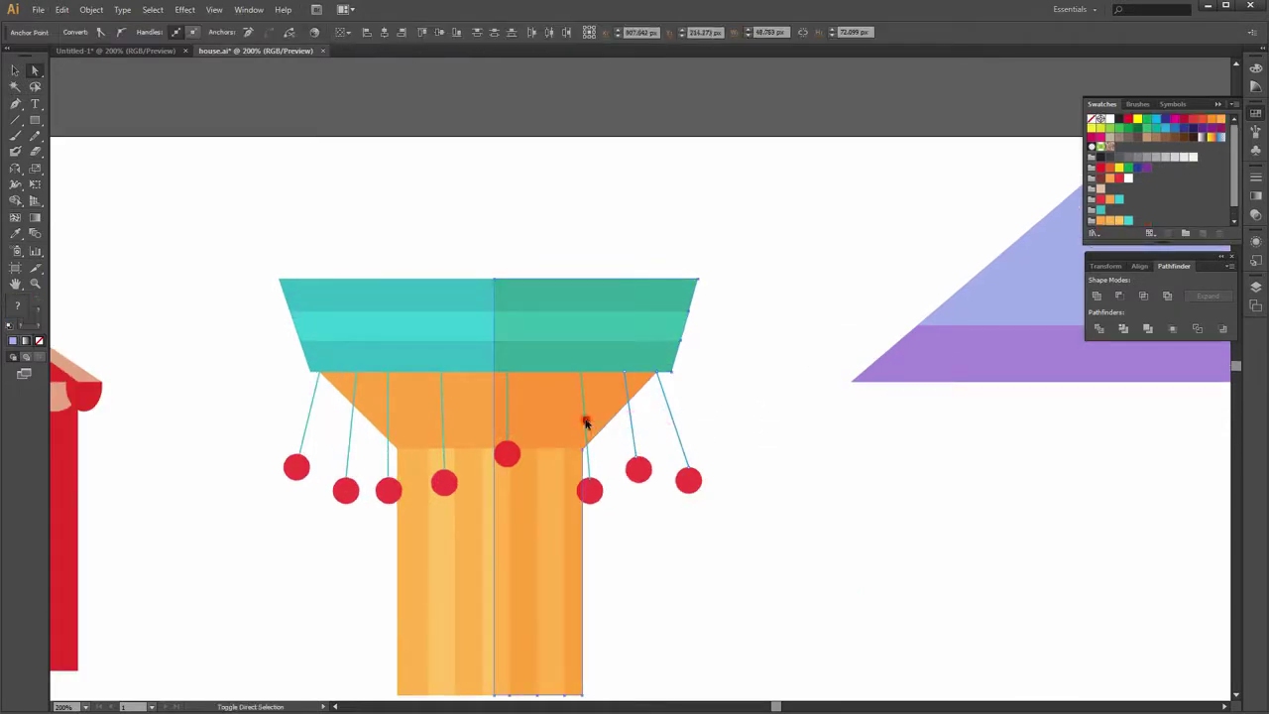
click(348, 462)
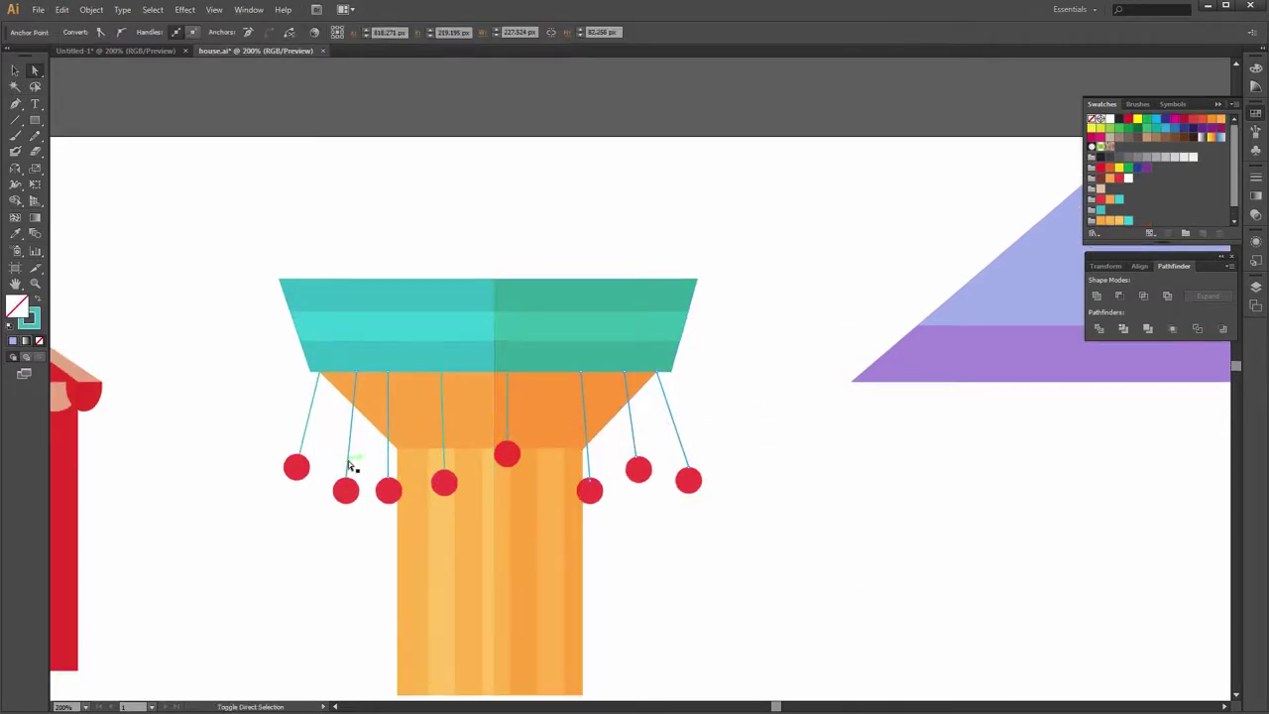
shift+click(310, 423)
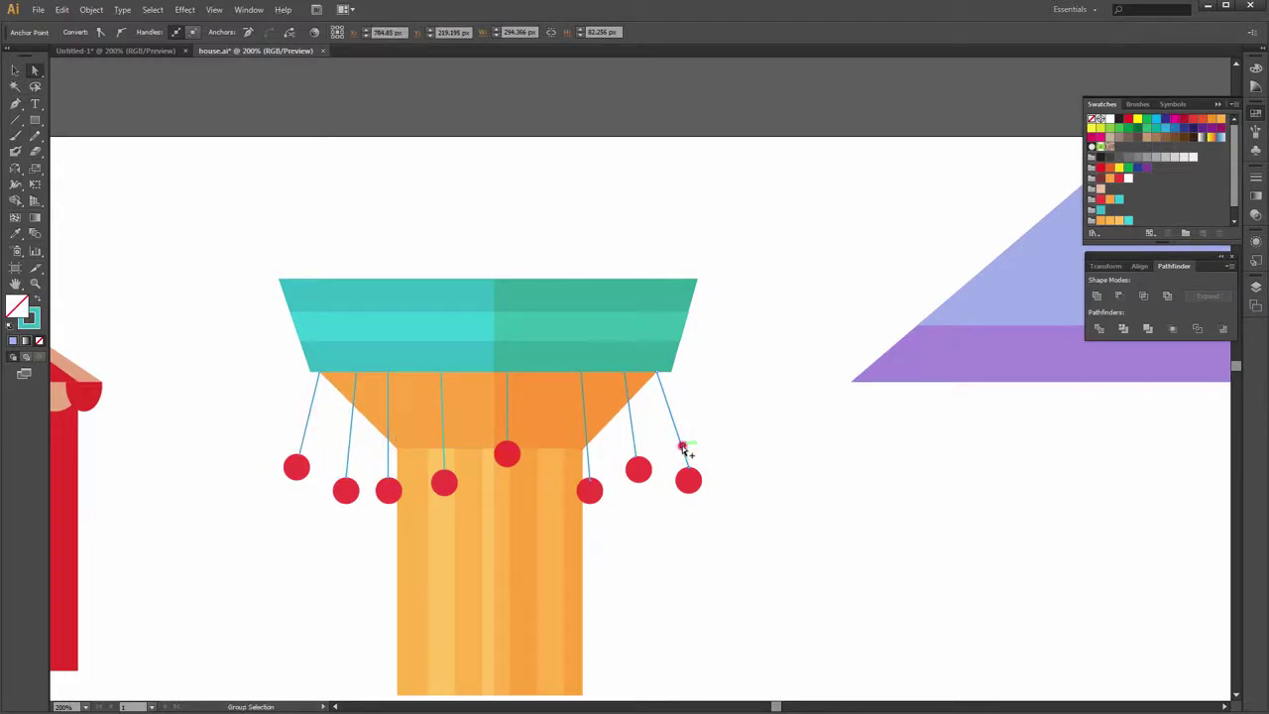
mouse_move(684, 450)
mouse_down()
mouse_move(1014, 439)
mouse_move(1021, 462)
mouse_up()
drag(918, 485, 597, 504)
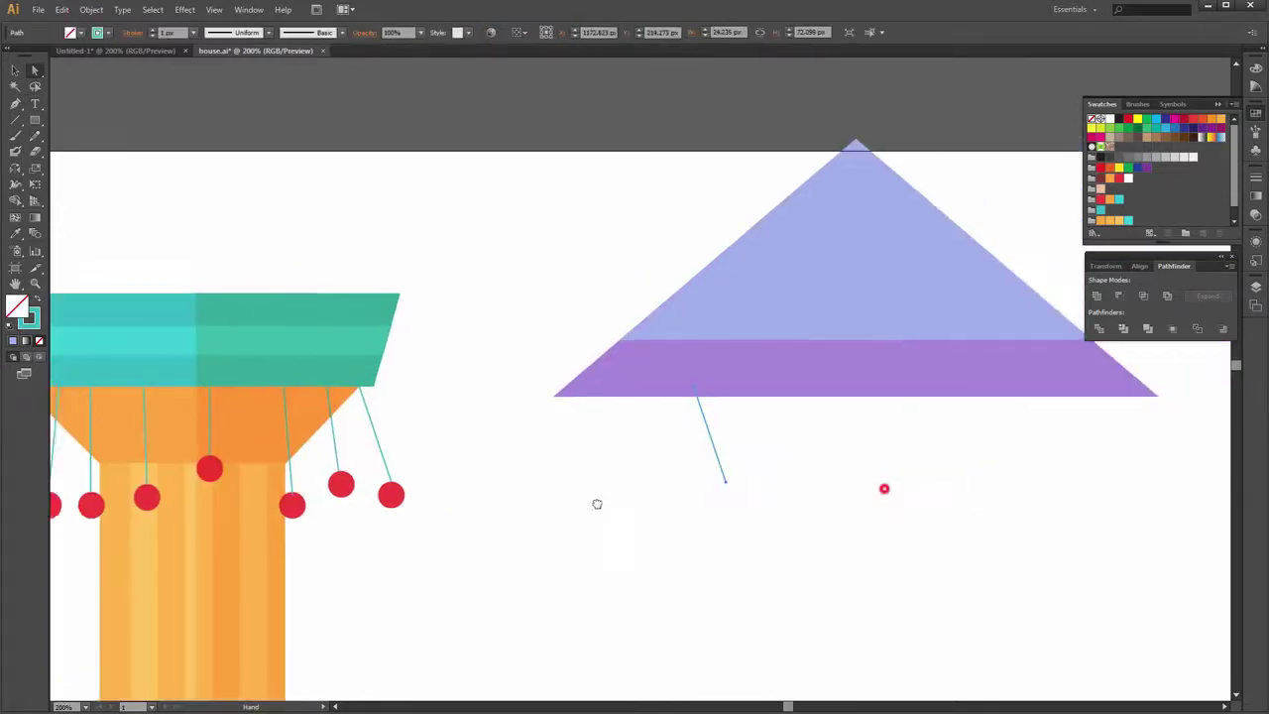
drag(858, 470, 902, 460)
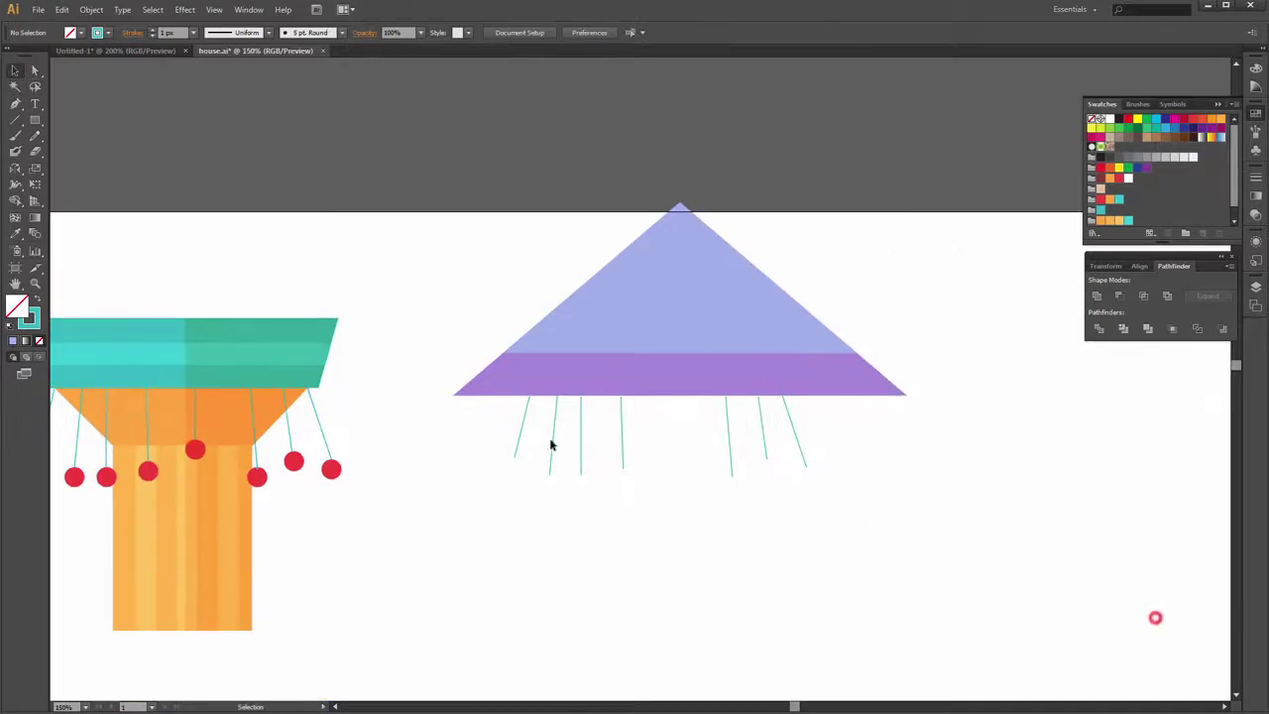
Make the strings under the roof purple 2 pt strokes, sampled from the roof band
drag(476, 434, 966, 510)
key(i)
click(825, 381)
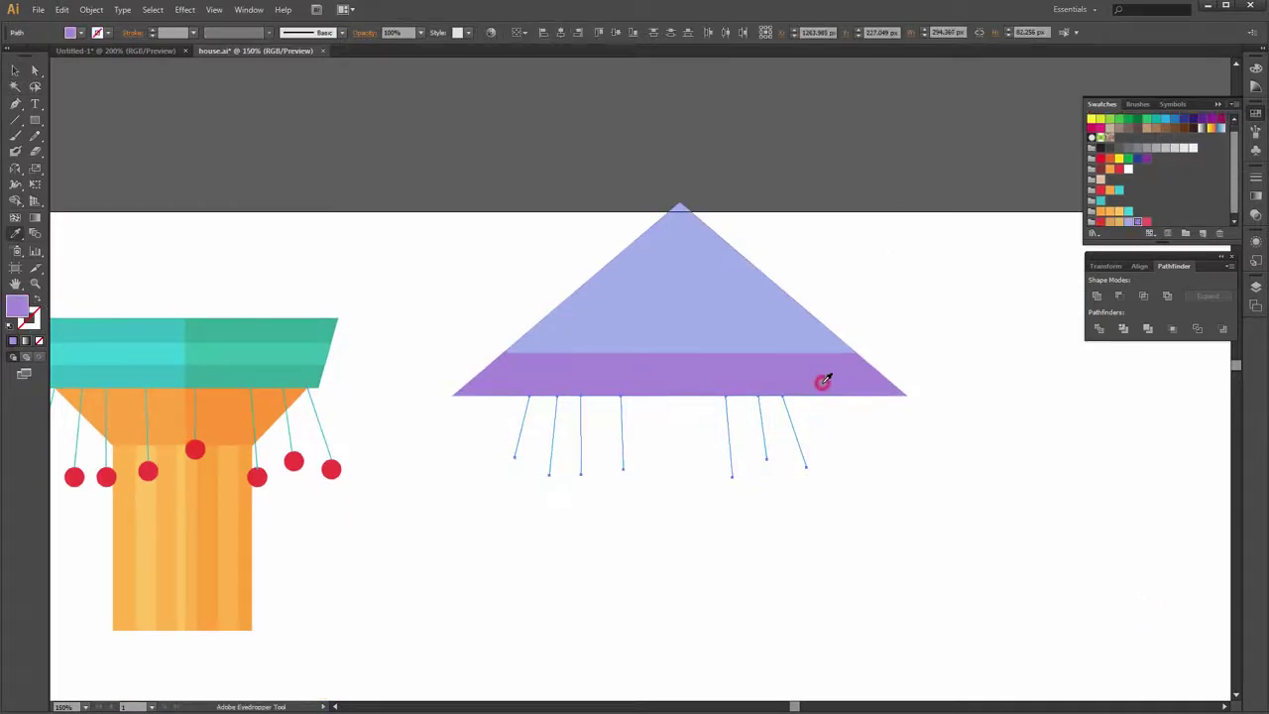
click(38, 297)
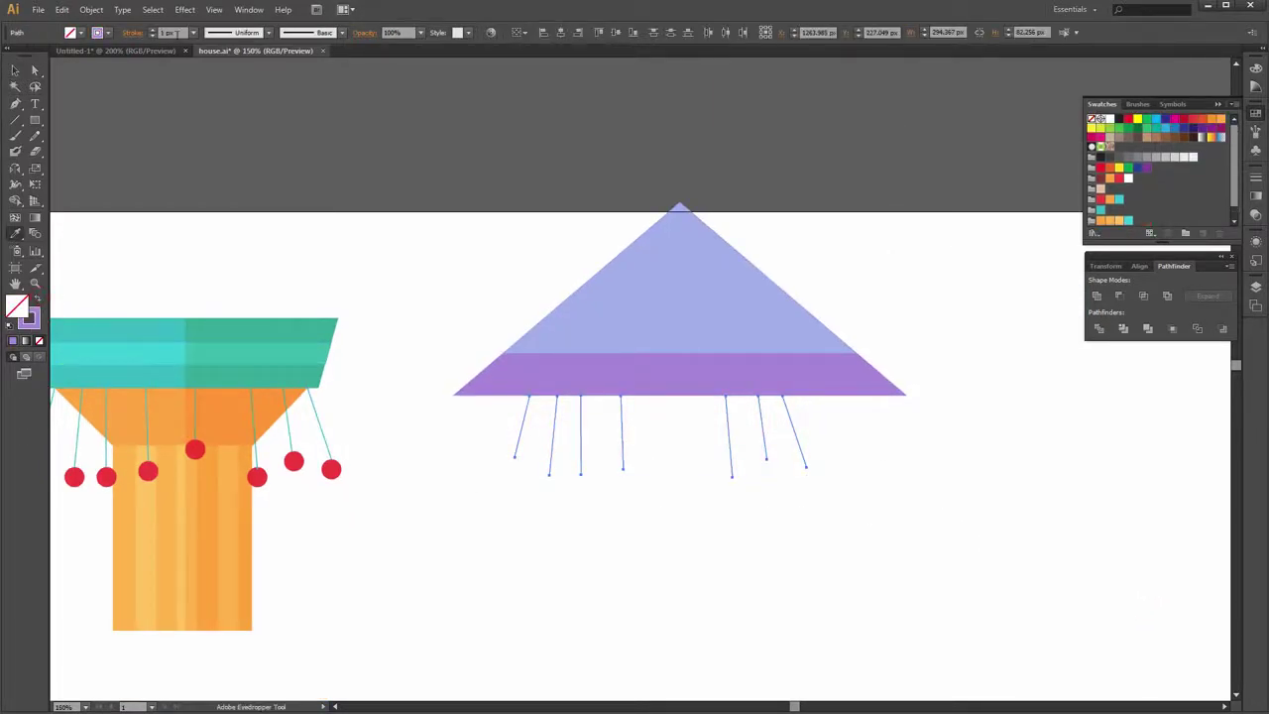
text(2)
key(Return)
click(16, 70)
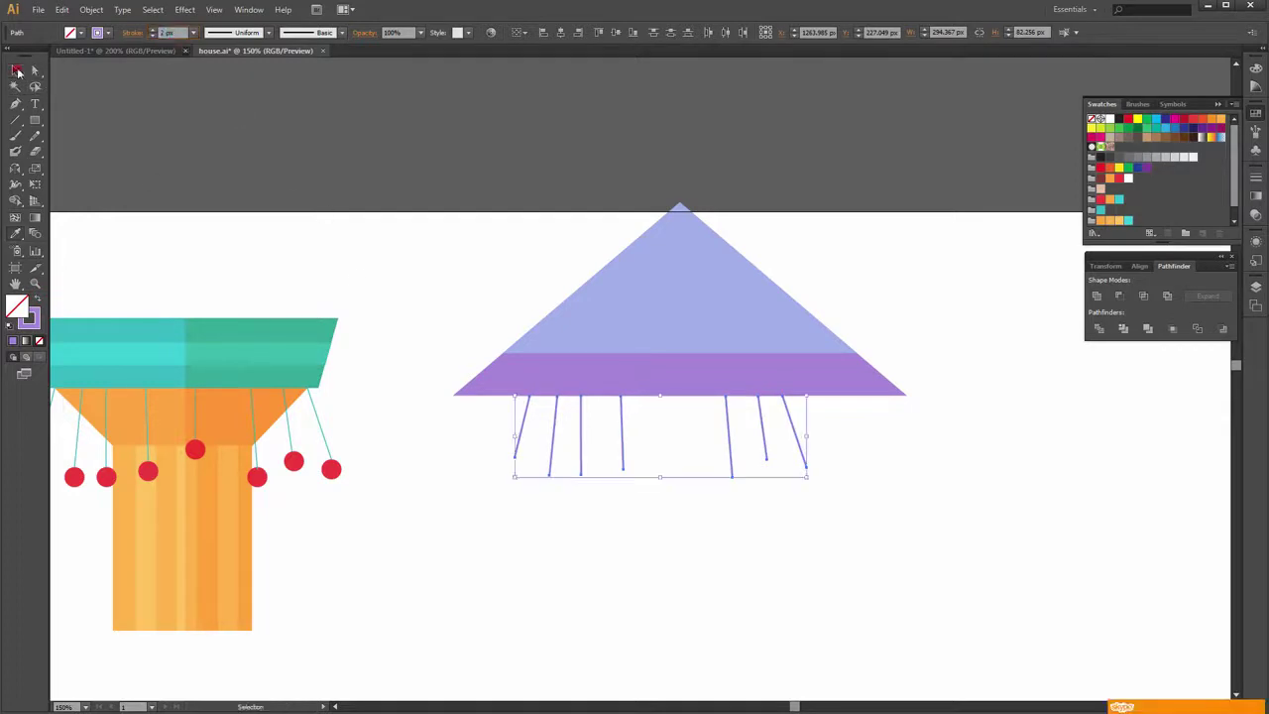
click(878, 346)
Add a tilted string copy on the right and angle another right string more steeply
scroll(789, 437, up, 1)
scroll(762, 432, up, 1)
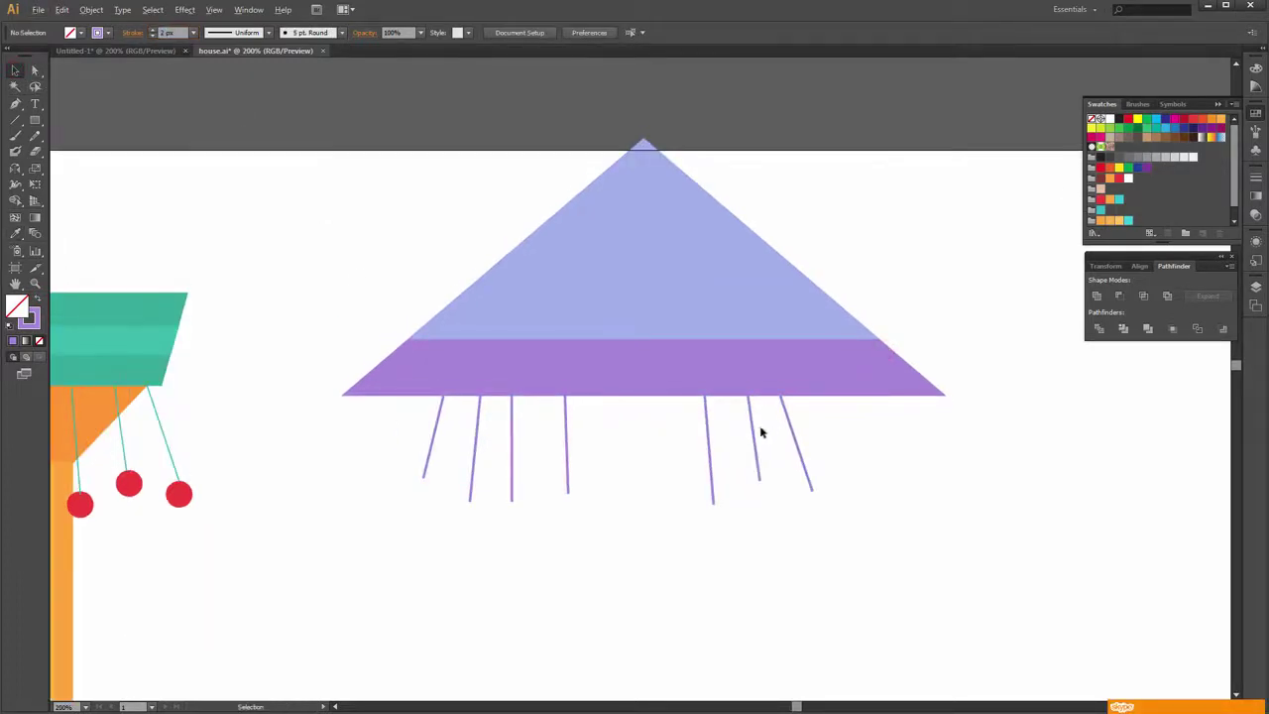
drag(754, 429, 859, 432)
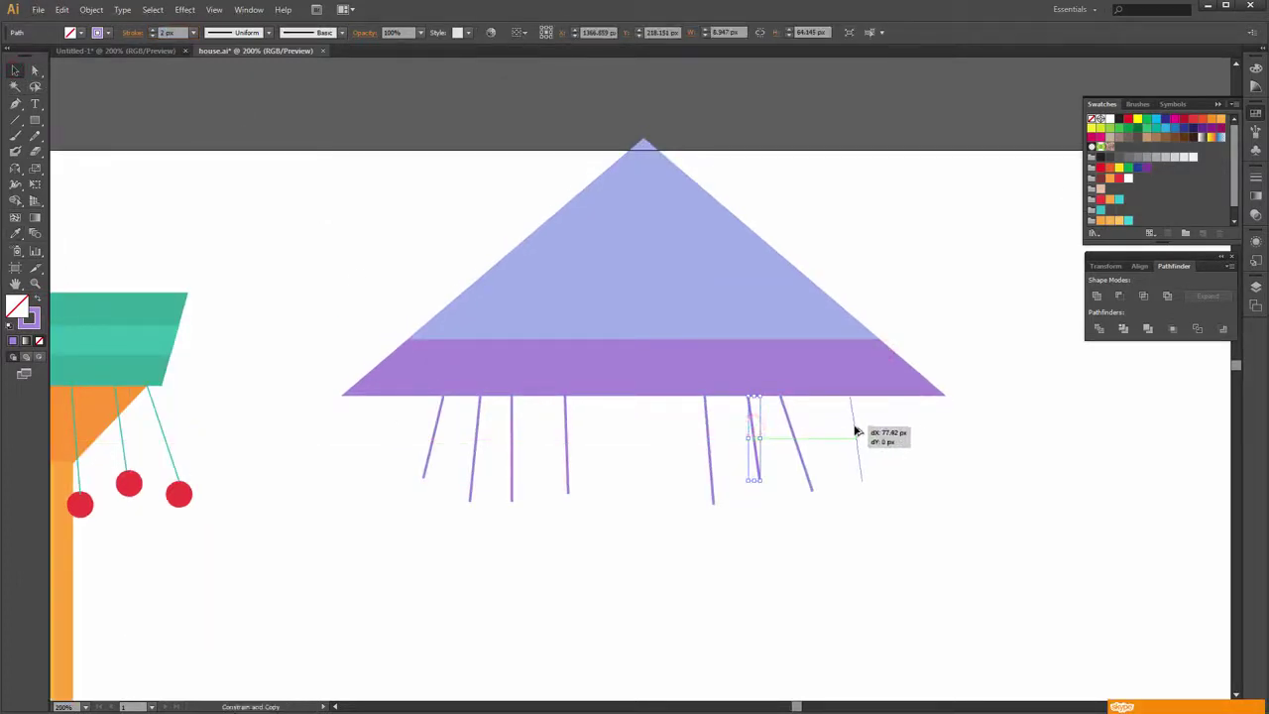
drag(867, 486, 915, 477)
click(969, 480)
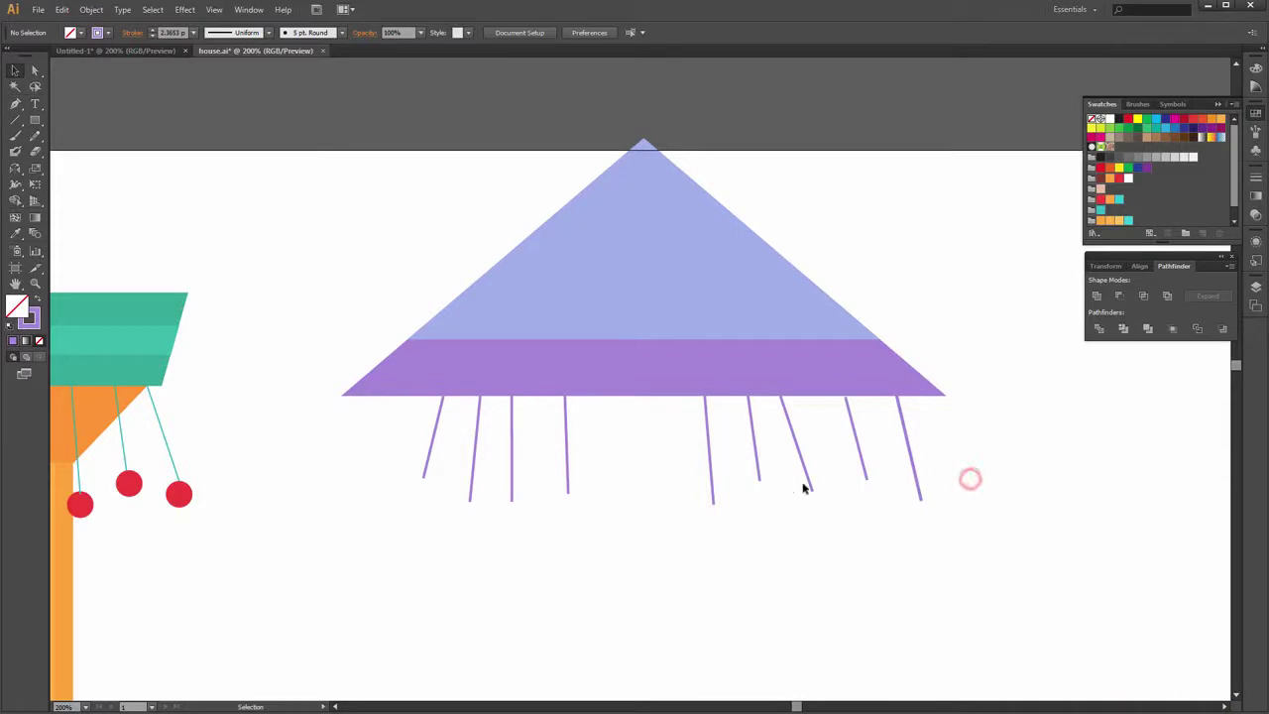
click(810, 481)
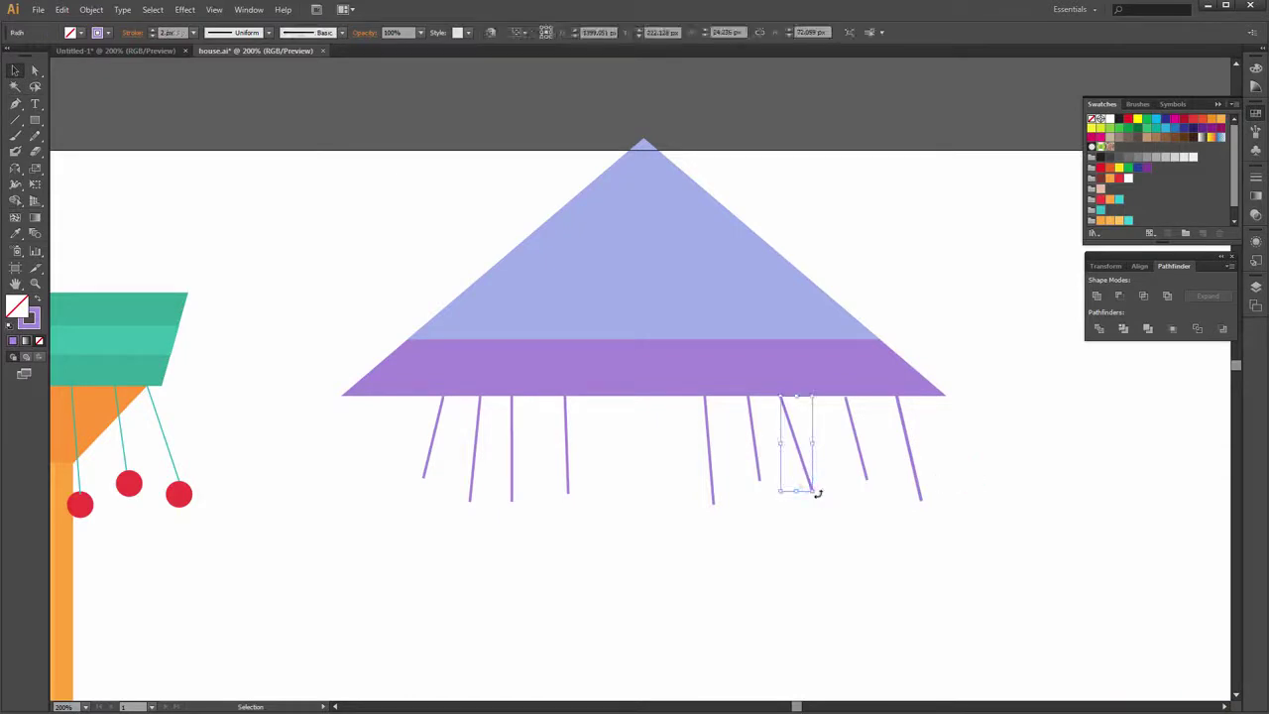
mouse_move(819, 493)
mouse_down()
mouse_move(807, 500)
mouse_move(864, 515)
mouse_up()
click(864, 513)
Copy two more strings under the roof's left end and adjust their lengths
click(710, 524)
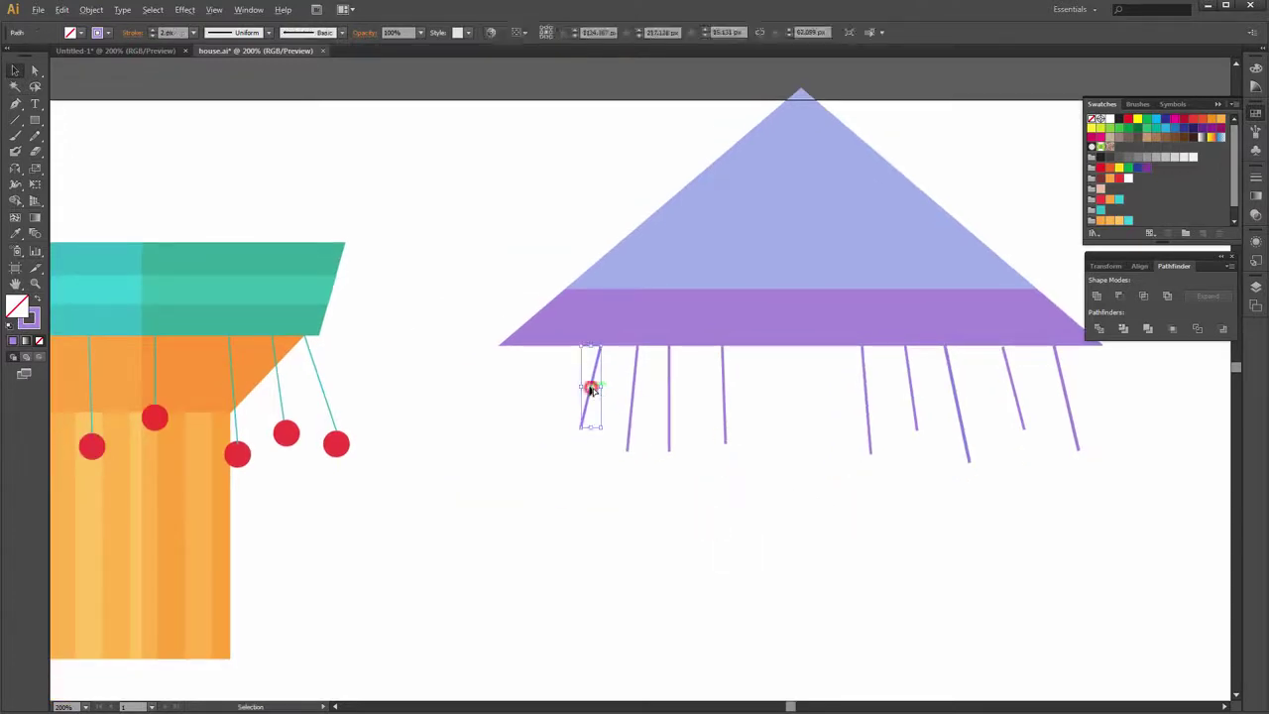
drag(593, 393, 541, 385)
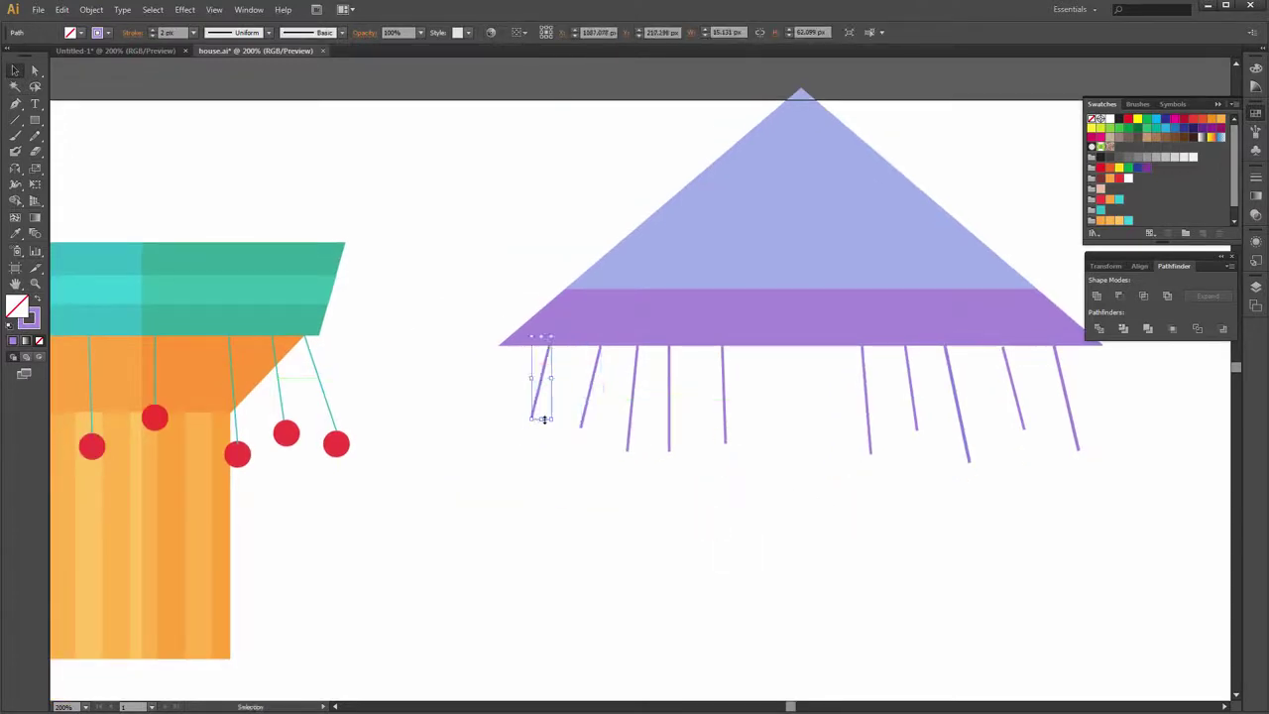
drag(540, 422, 538, 456)
click(703, 462)
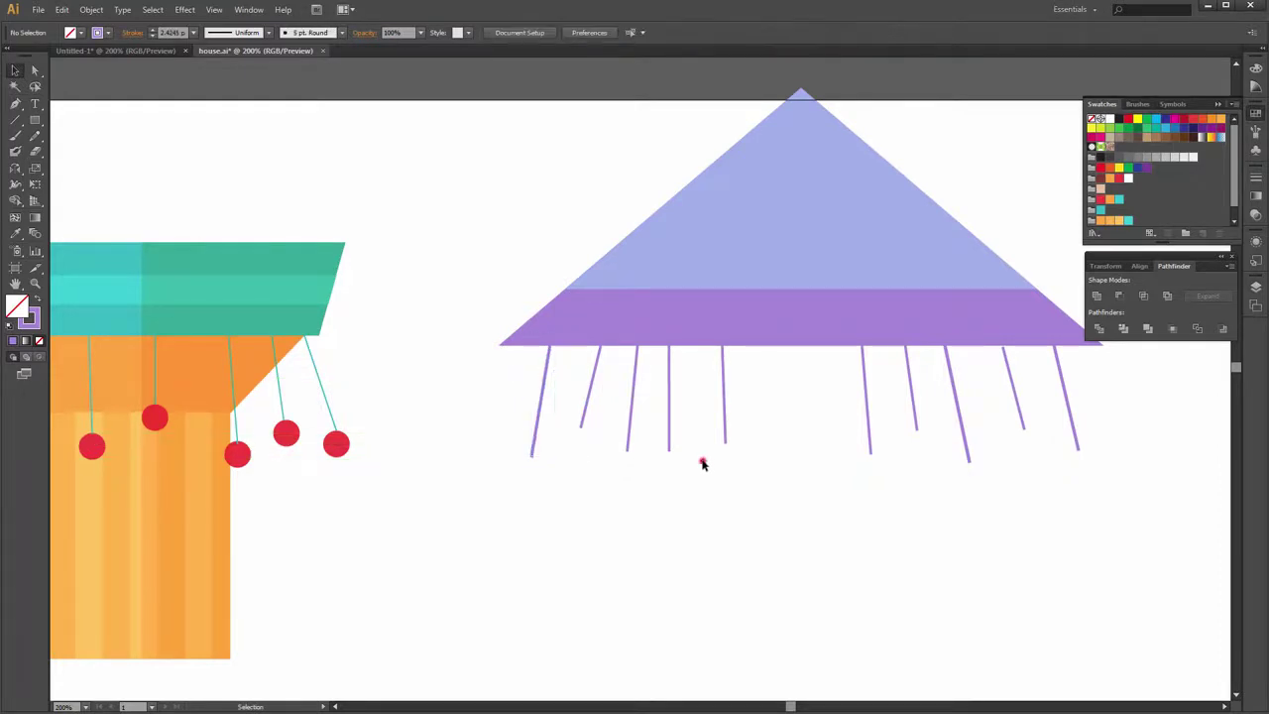
drag(780, 450, 742, 436)
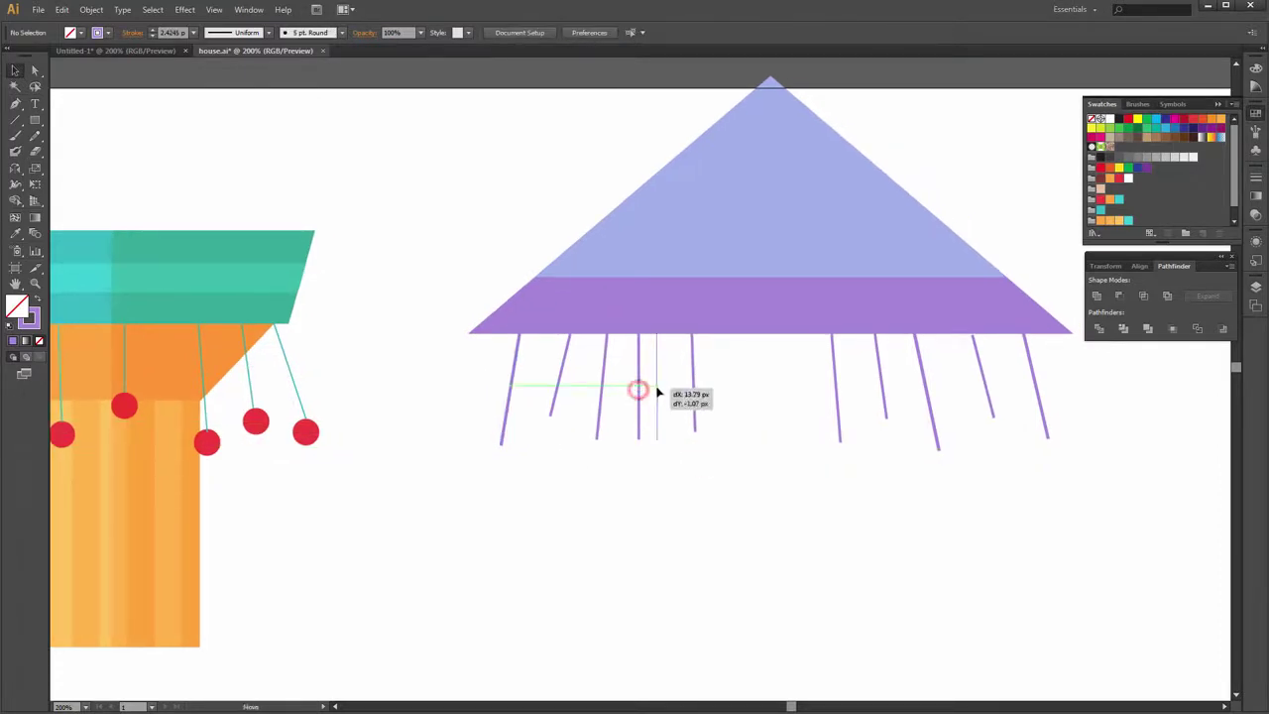
drag(639, 391, 652, 388)
drag(651, 439, 652, 438)
click(662, 453)
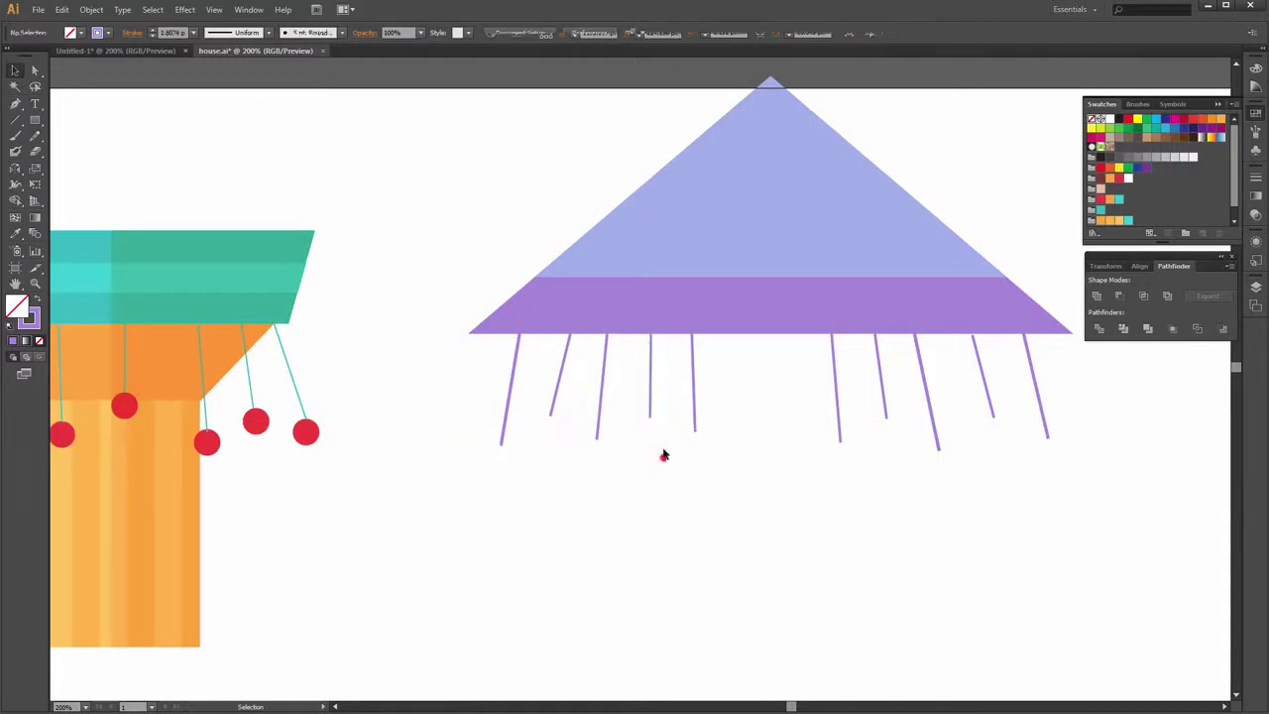
Adjust the remaining left strings and fill the right gap, fanning eleven strings out
click(597, 432)
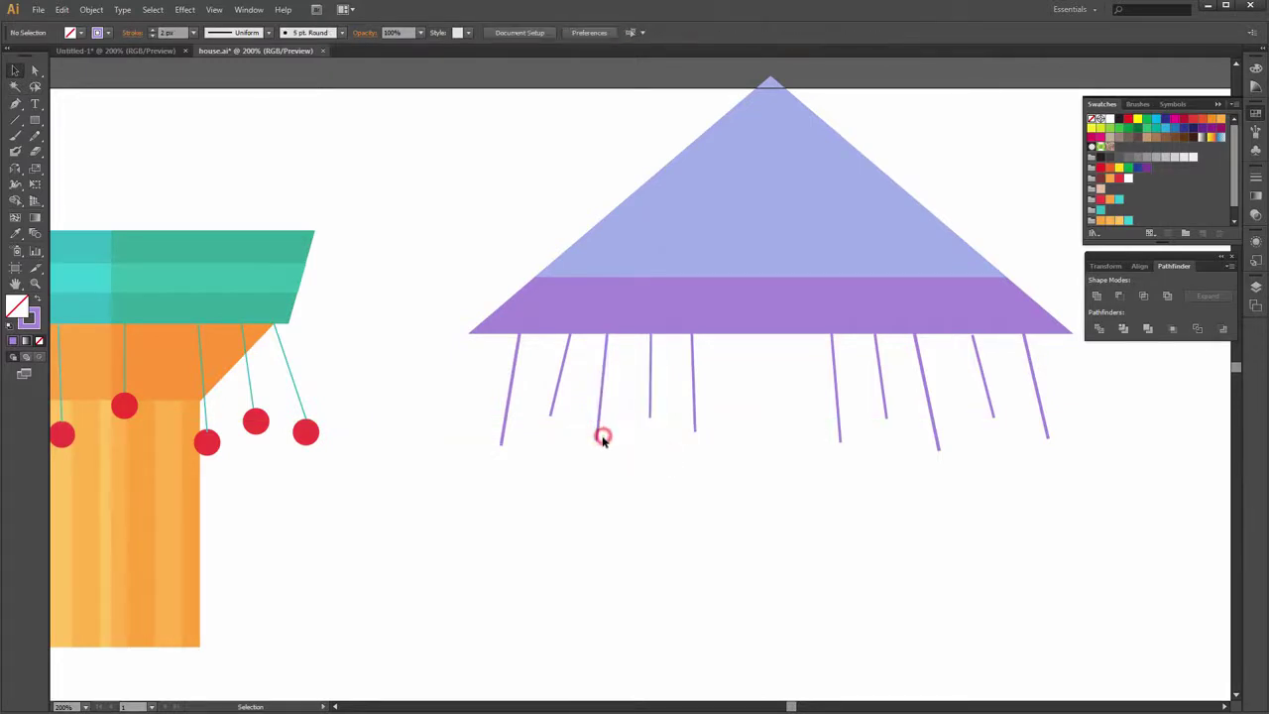
drag(603, 439, 698, 448)
click(695, 422)
click(744, 433)
drag(698, 404, 764, 371)
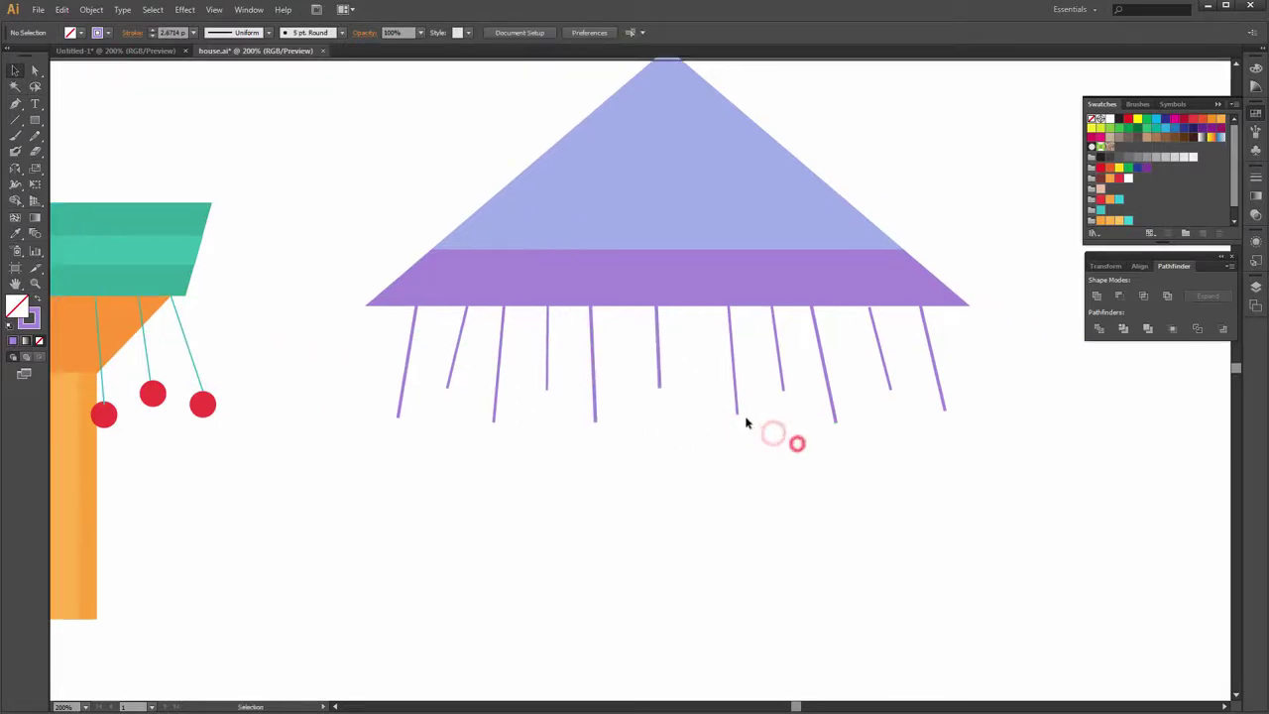
click(731, 401)
click(872, 436)
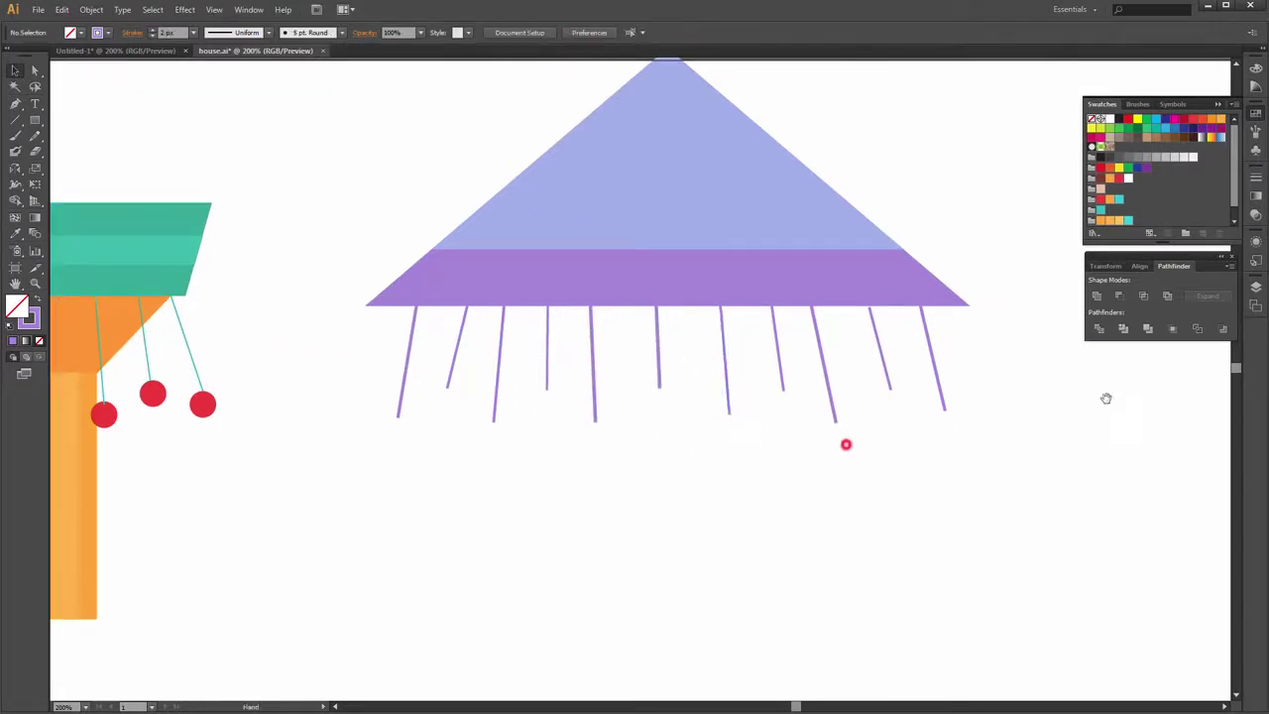
key(ctrl+minus)
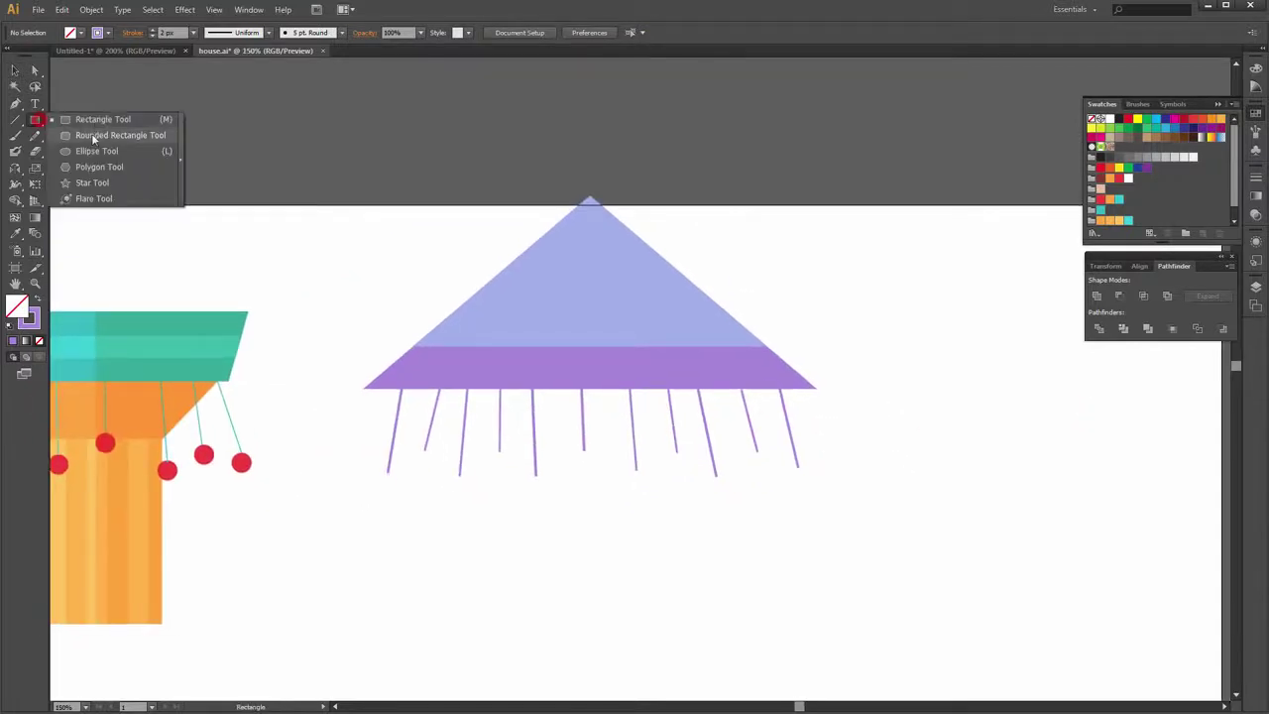
Draw a circle near the roof and make it solid red with no outline
drag(34, 120, 99, 150)
mouse_move(881, 263)
mouse_down()
mouse_move(626, 244)
mouse_move(708, 310)
mouse_move(691, 286)
mouse_up()
key(ctrl+plus)
key(ctrl+plus)
key(ctrl+plus)
drag(625, 240, 693, 315)
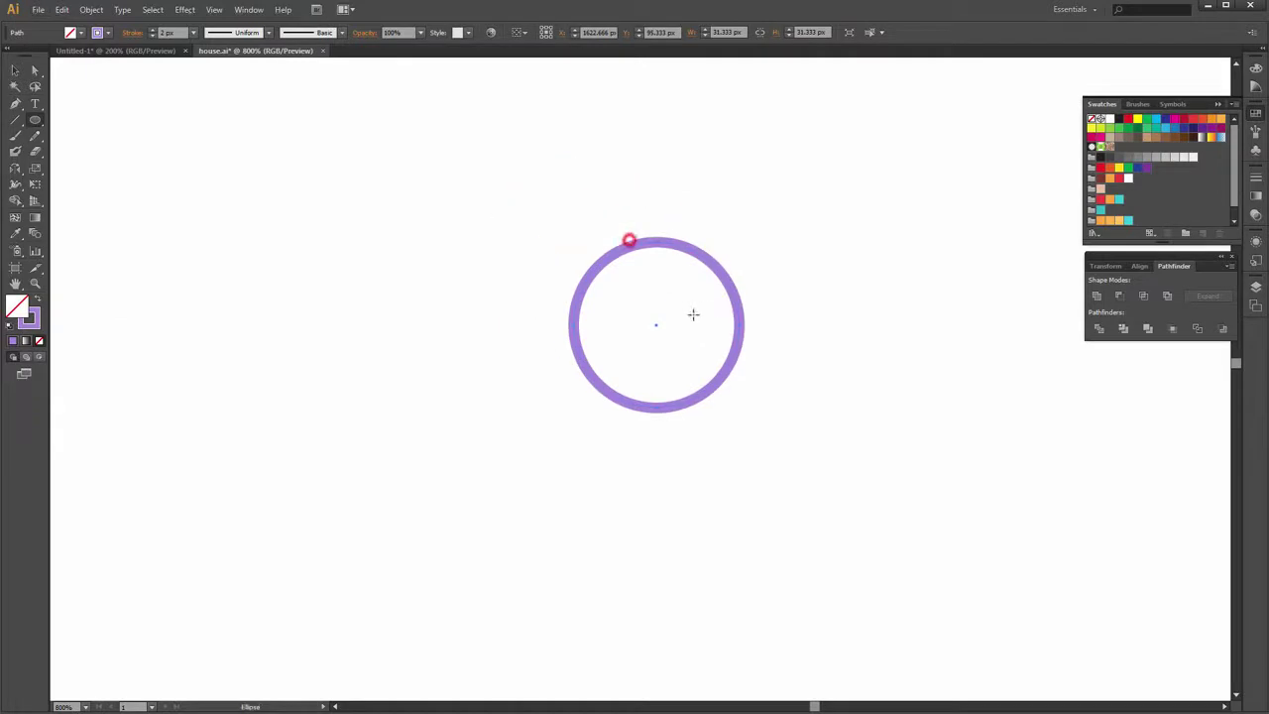
click(39, 299)
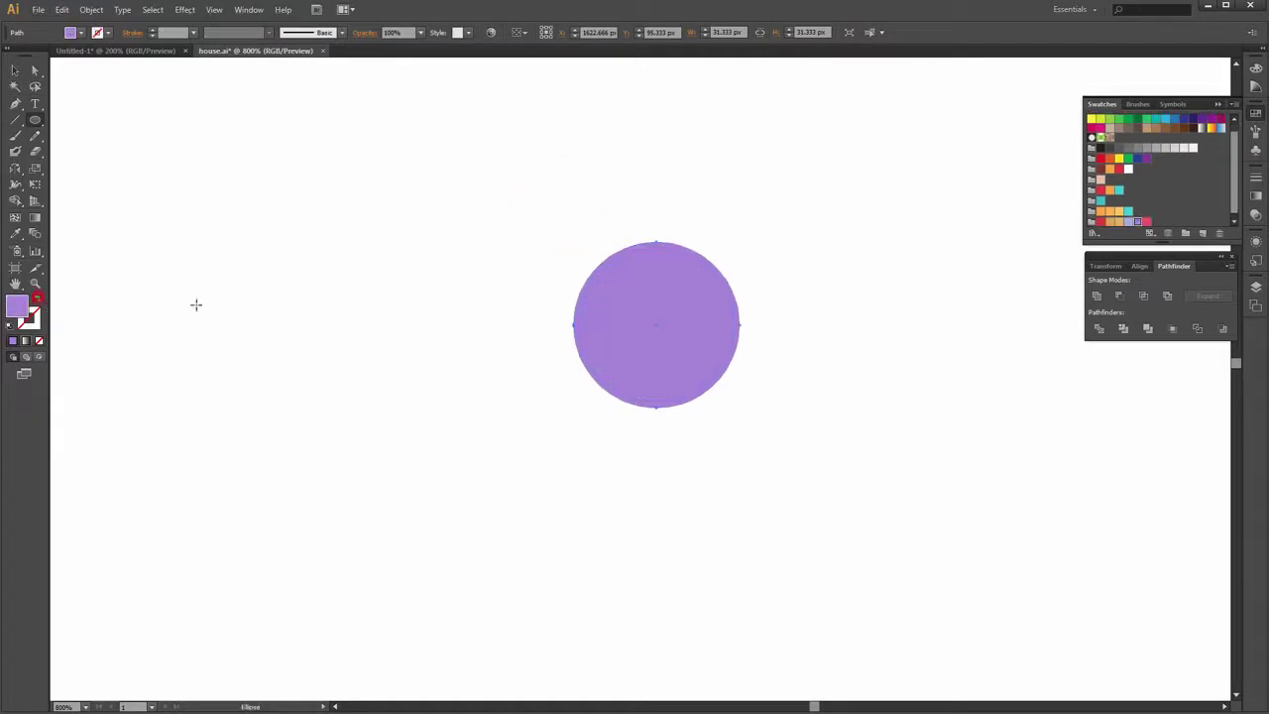
click(1100, 223)
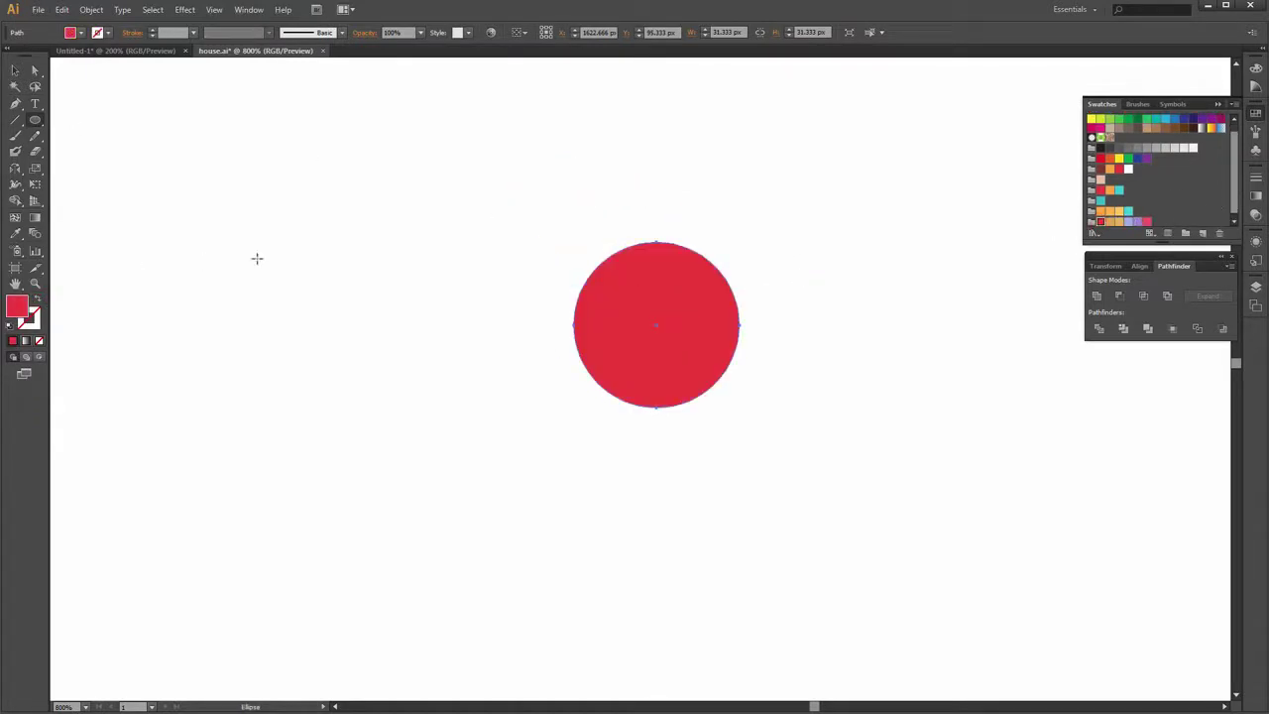
Bend the circle's top curves into two lobes and bulge out its sides
key(a)
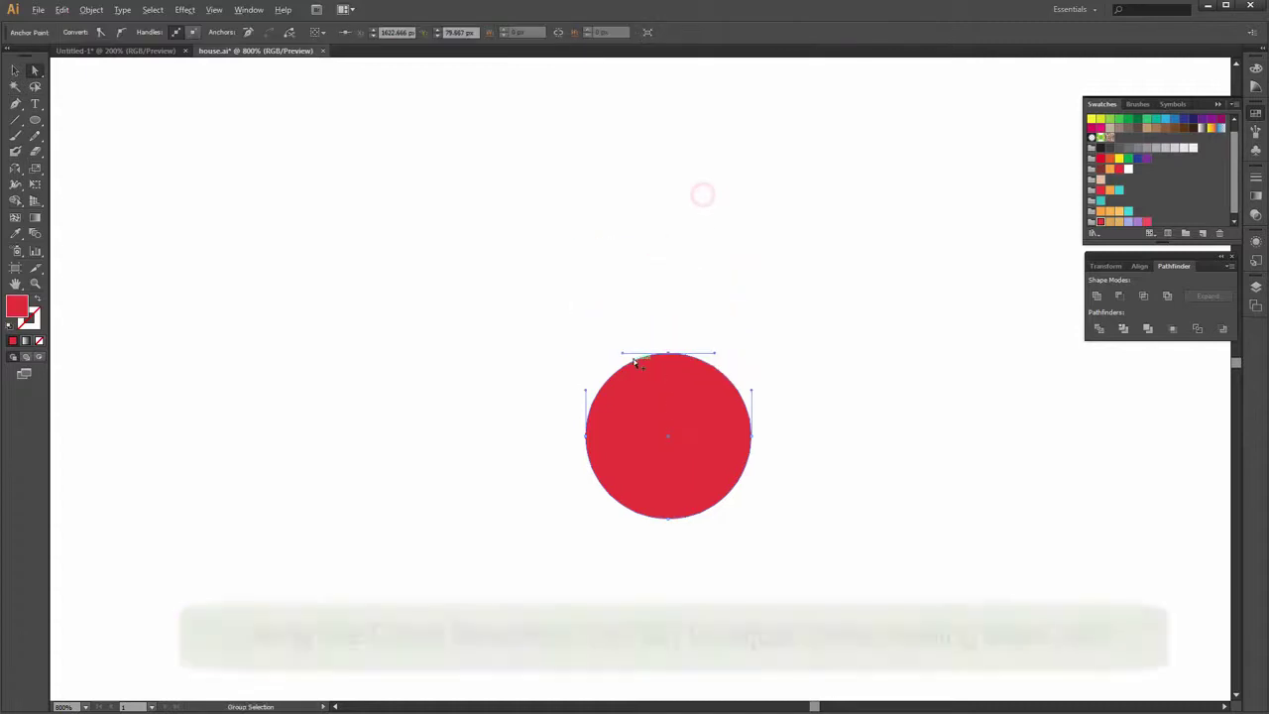
drag(622, 351, 592, 313)
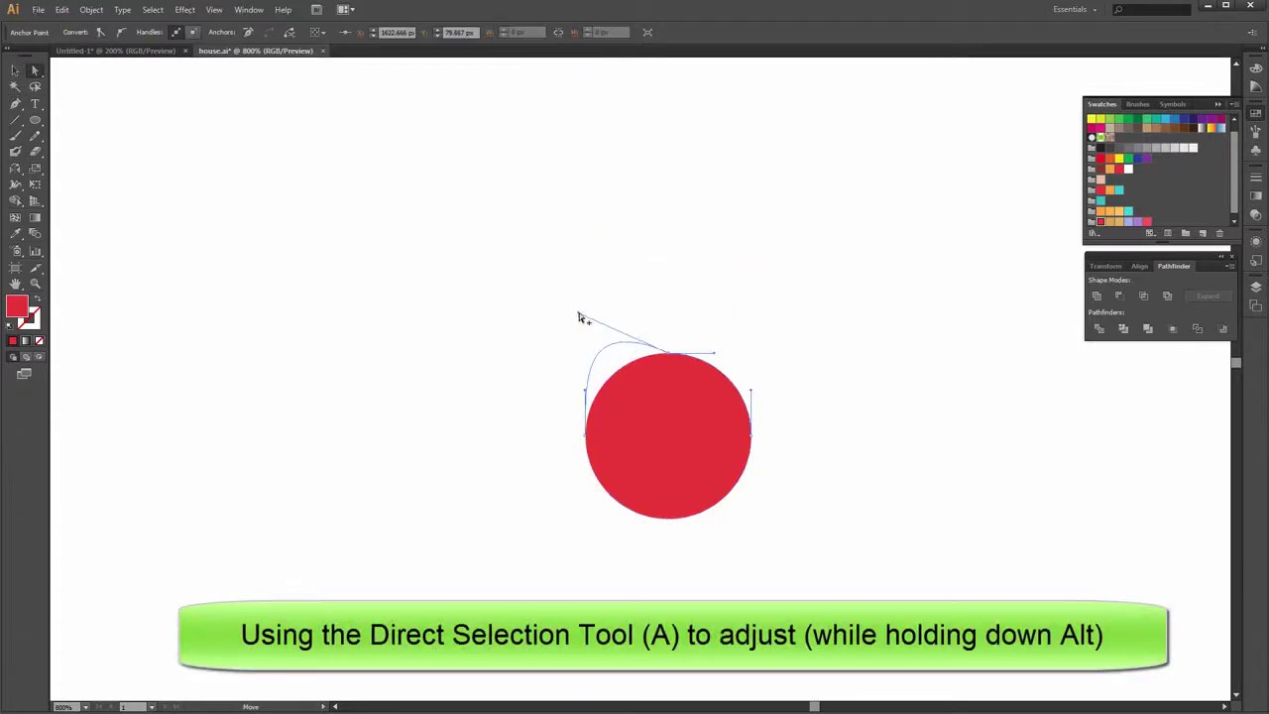
mouse_move(714, 352)
mouse_down()
mouse_move(744, 337)
mouse_move(750, 316)
mouse_up()
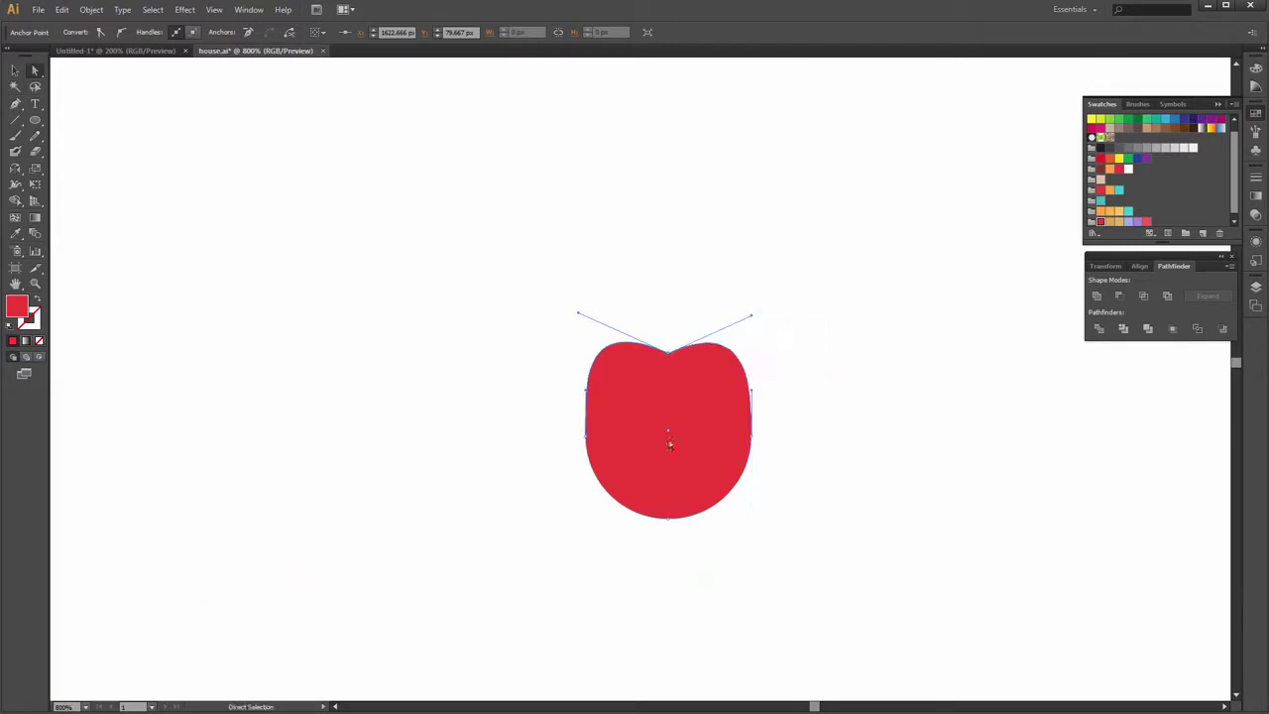
click(587, 437)
drag(587, 394, 566, 391)
click(751, 436)
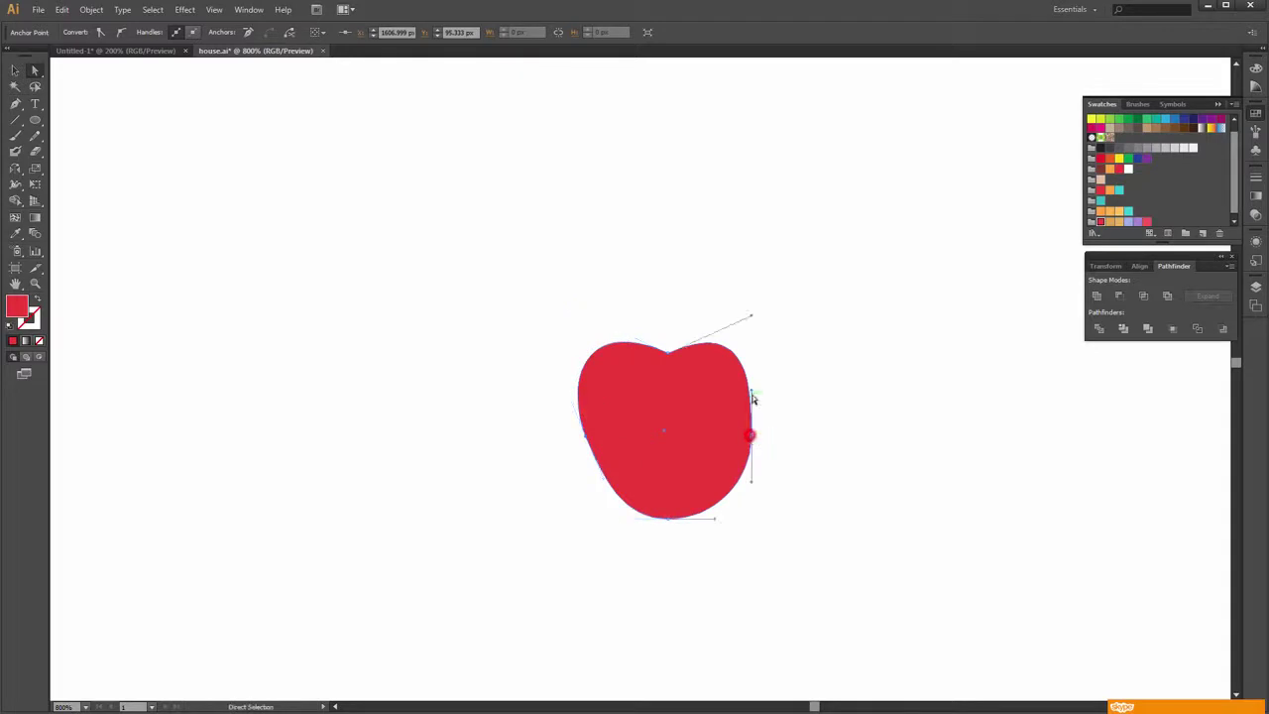
drag(752, 390, 772, 385)
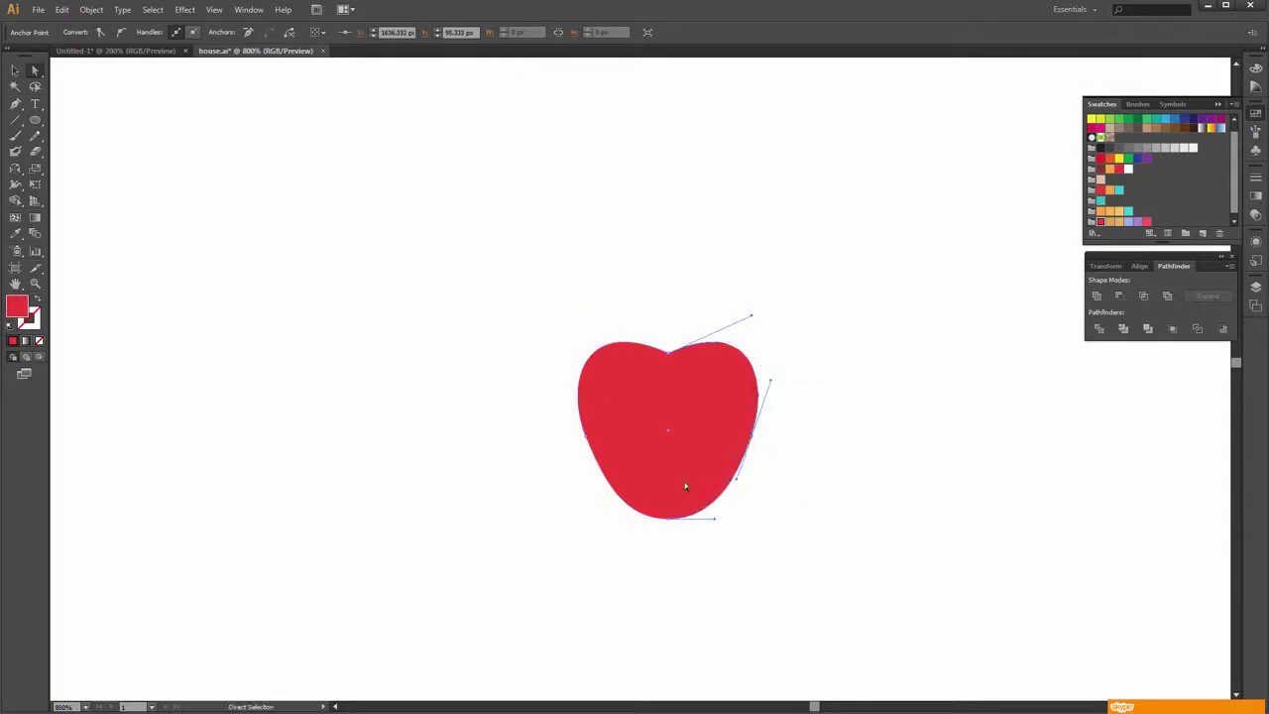
Convert the bottom anchor into a sharp point to finish the heart's tip
click(670, 517)
click(107, 37)
click(796, 287)
click(708, 453)
scroll(615, 412, up, 1)
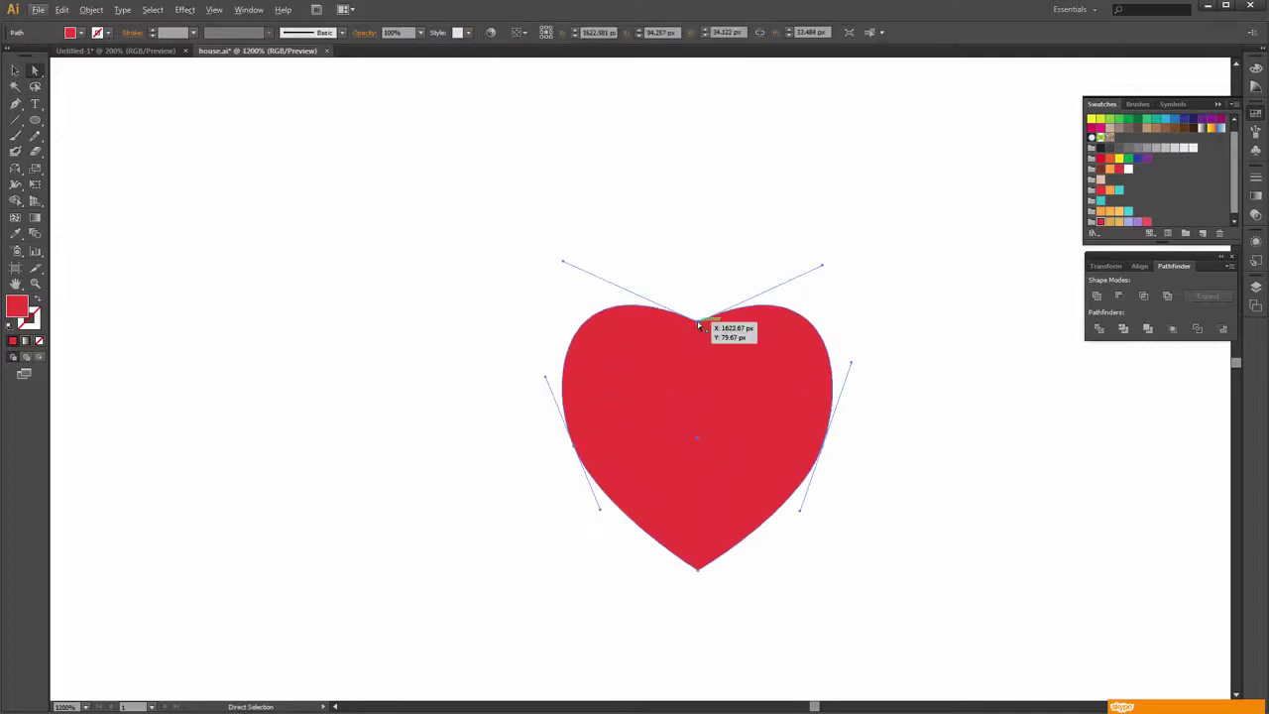
click(895, 317)
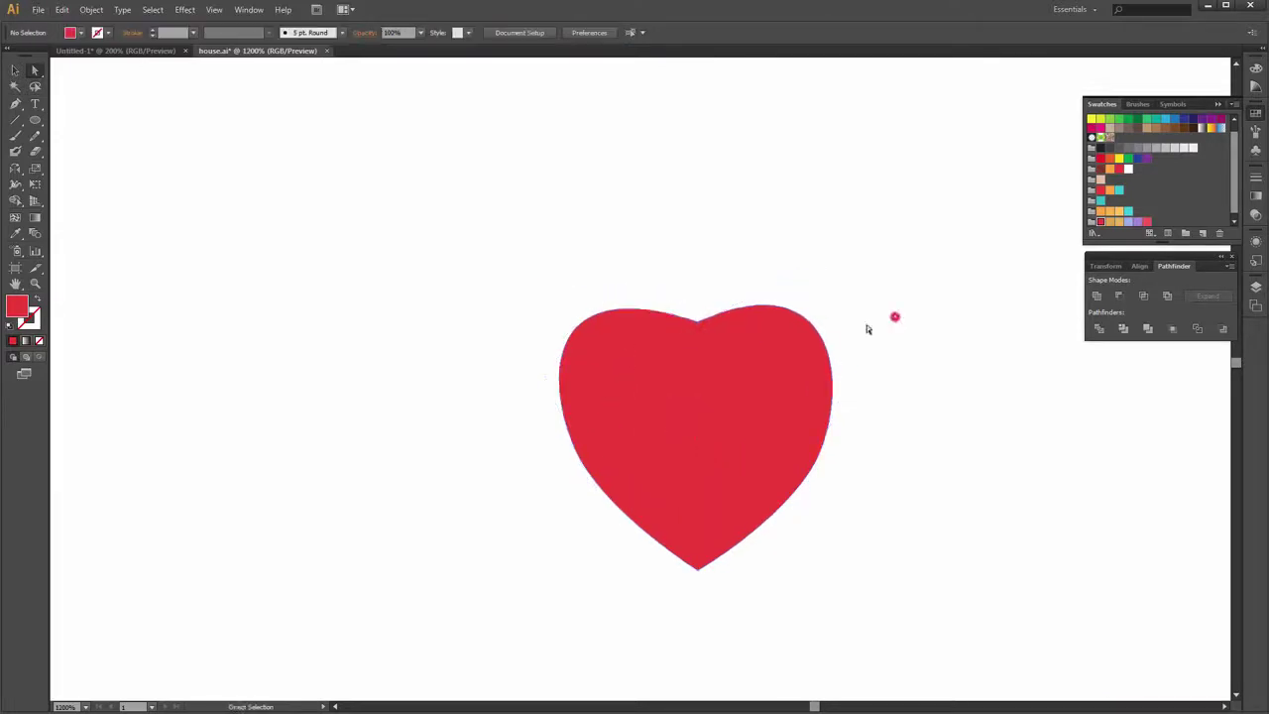
scroll(852, 342, down, 2)
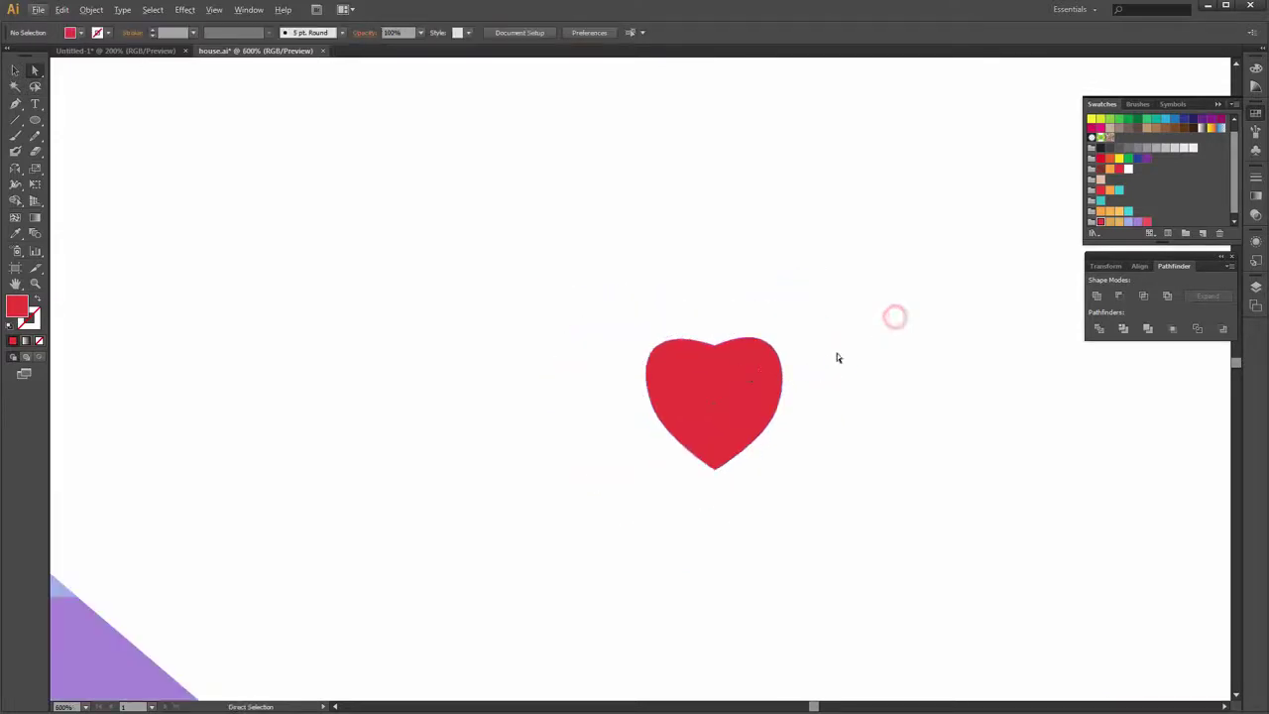
Tilt the red heart and place it at the end of the last string
click(704, 363)
drag(789, 331, 794, 377)
scroll(932, 238, down, 1)
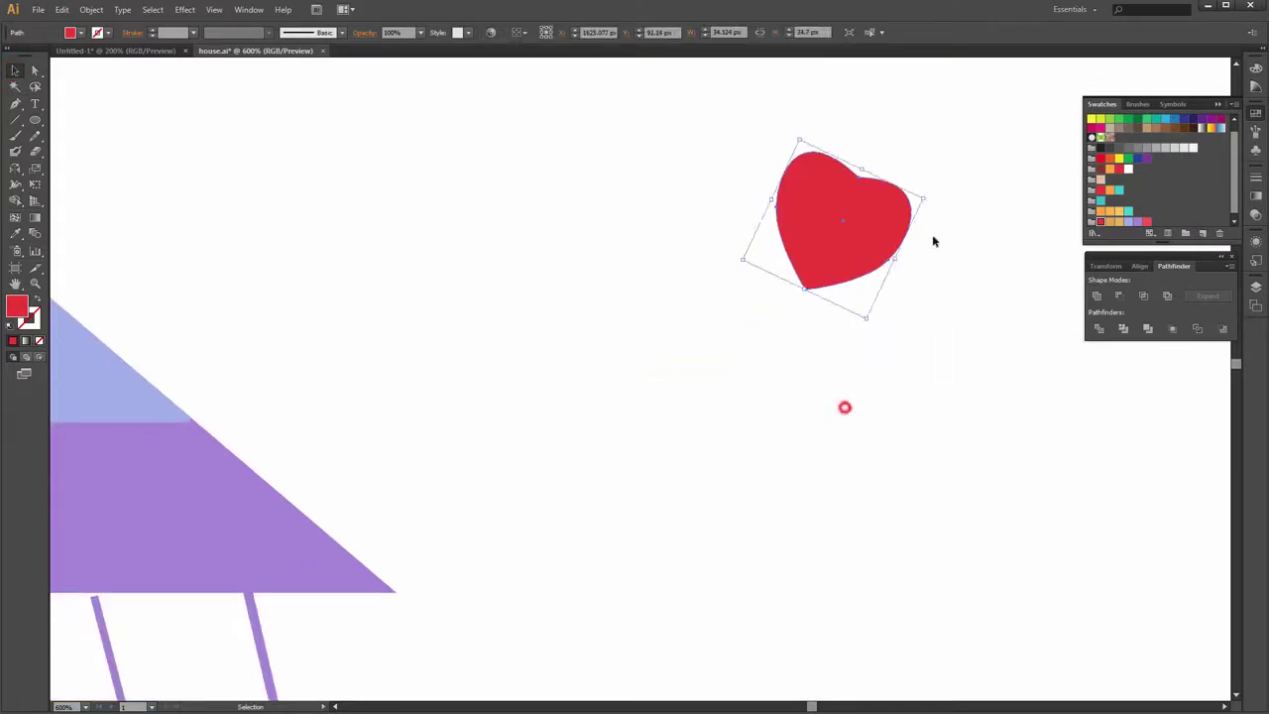
scroll(864, 247, down, 1)
mouse_move(873, 243)
mouse_down()
mouse_move(697, 519)
mouse_move(732, 488)
mouse_up()
click(814, 445)
scroll(780, 467, up, 2)
click(671, 478)
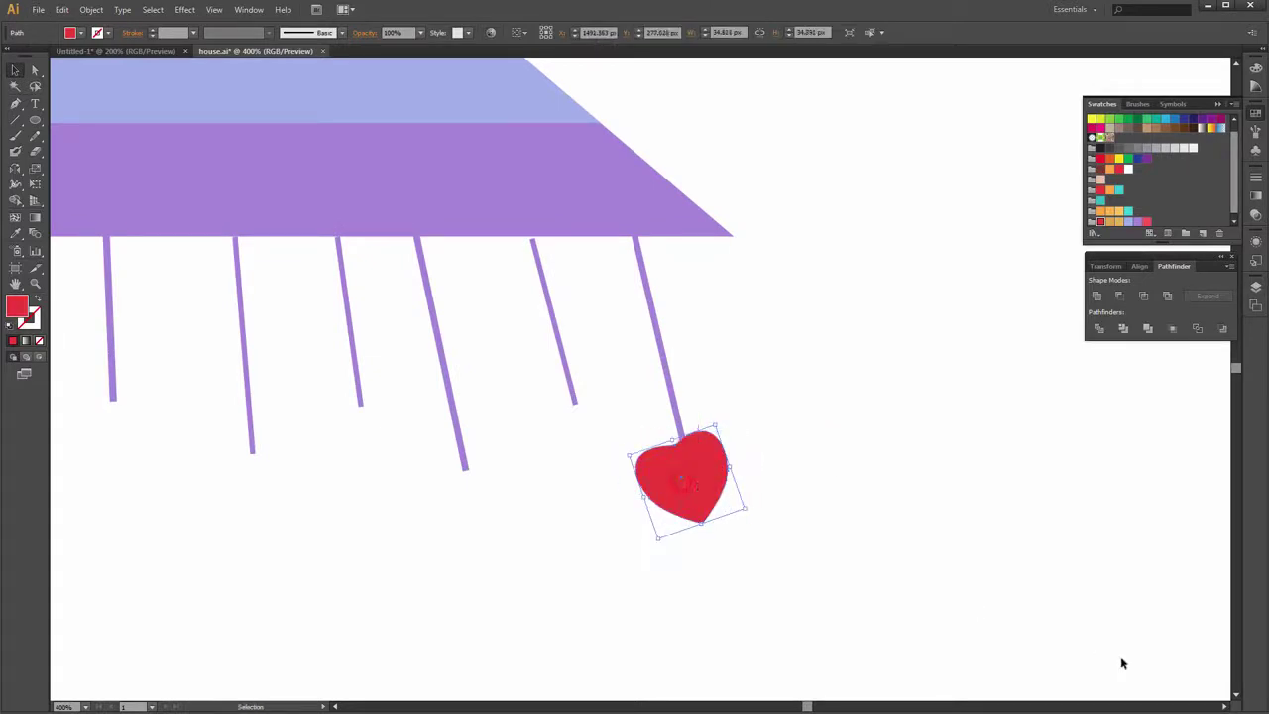
scroll(731, 500, up, 2)
Widen the heart by pulling out its left edge and right lobe
key(a)
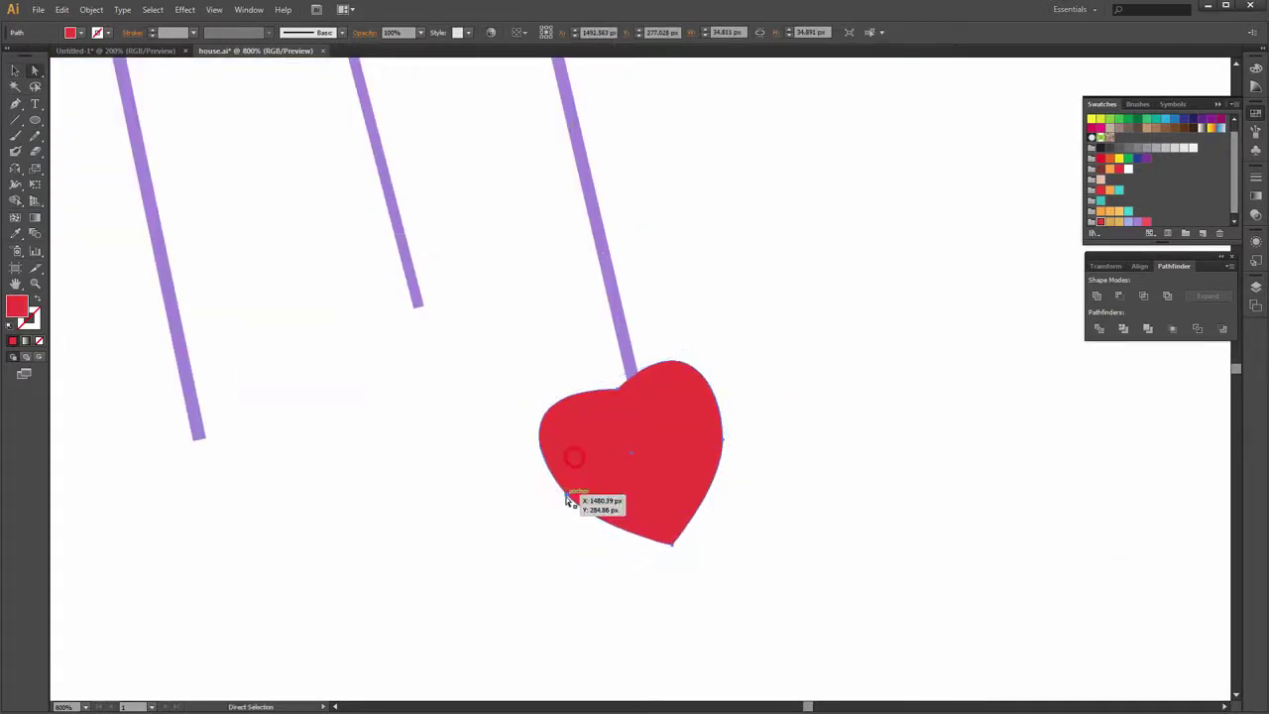
mouse_move(583, 495)
mouse_down()
mouse_move(531, 493)
mouse_move(501, 463)
mouse_move(510, 487)
mouse_move(551, 493)
mouse_up()
drag(721, 417, 730, 404)
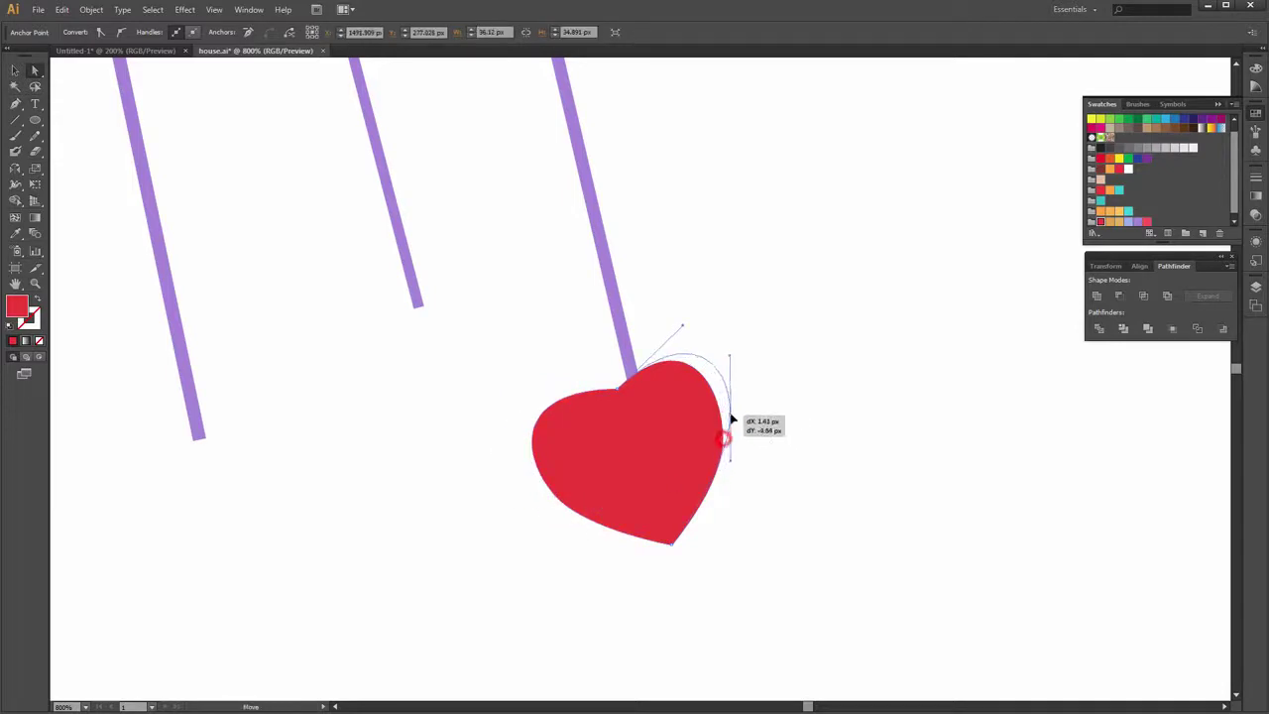
key(v)
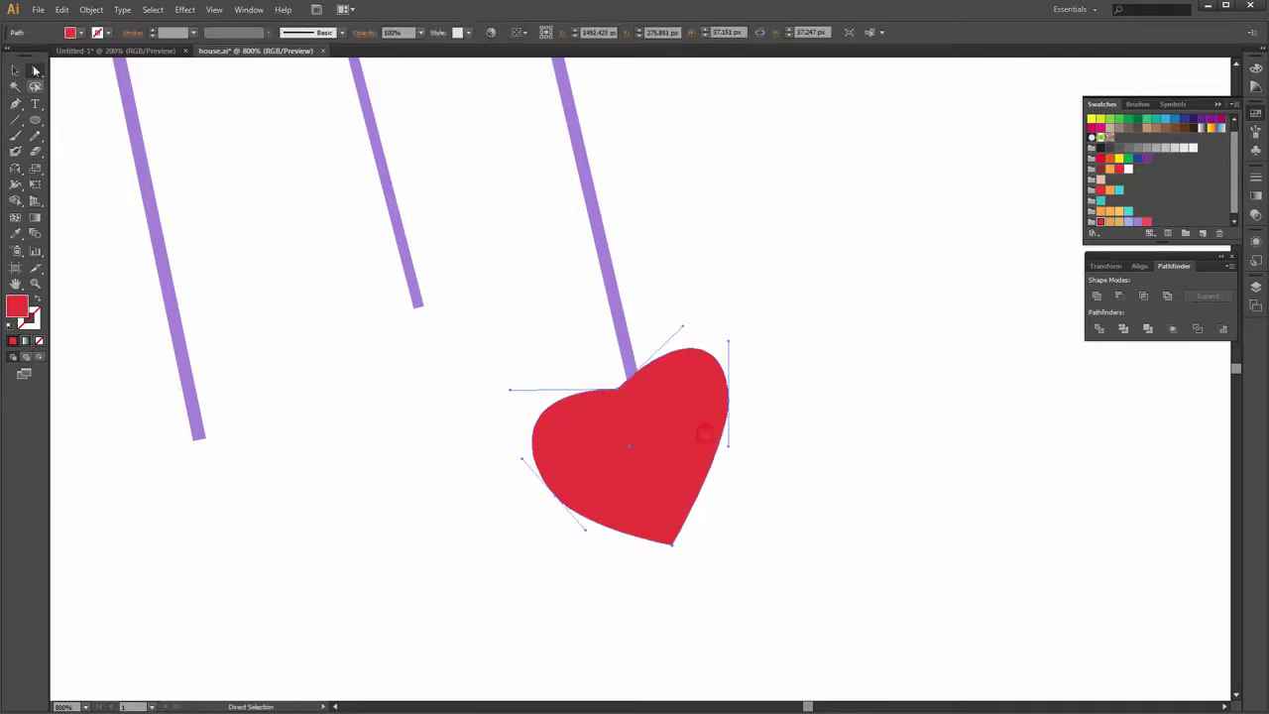
click(358, 529)
Rotate the heart counter-clockwise and move it up to meet the string
click(691, 481)
drag(751, 527, 771, 510)
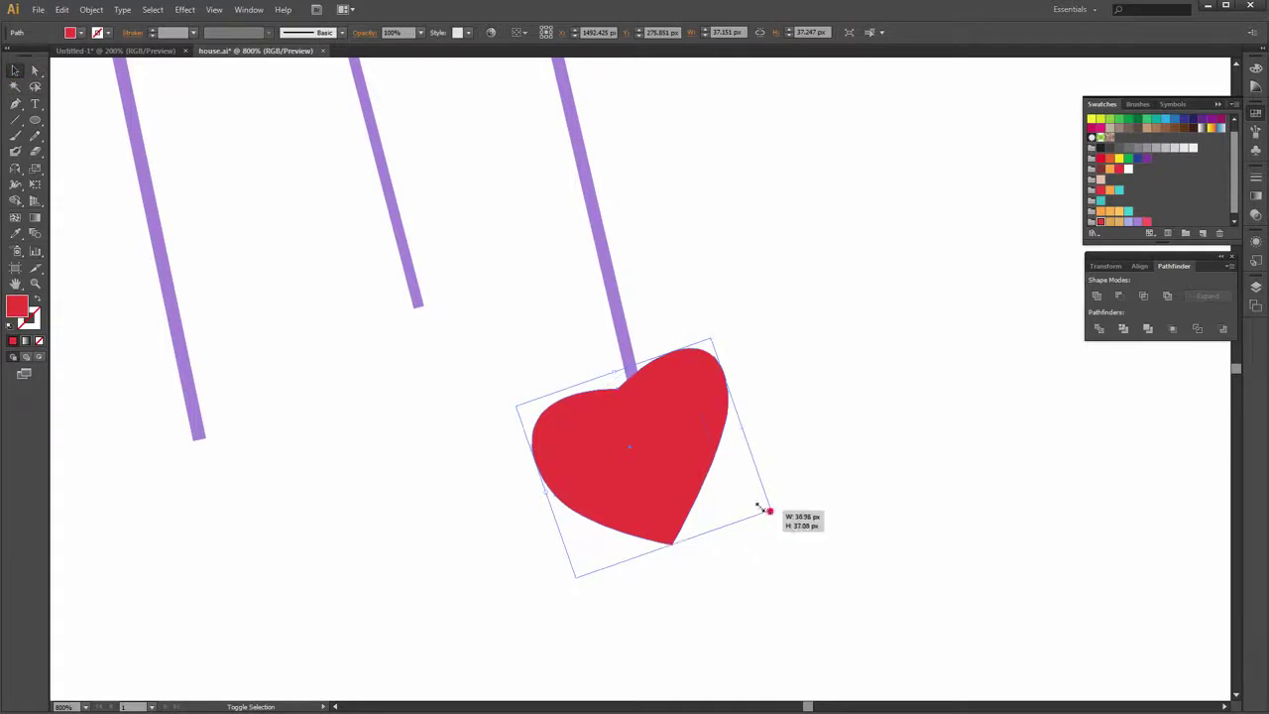
click(682, 350)
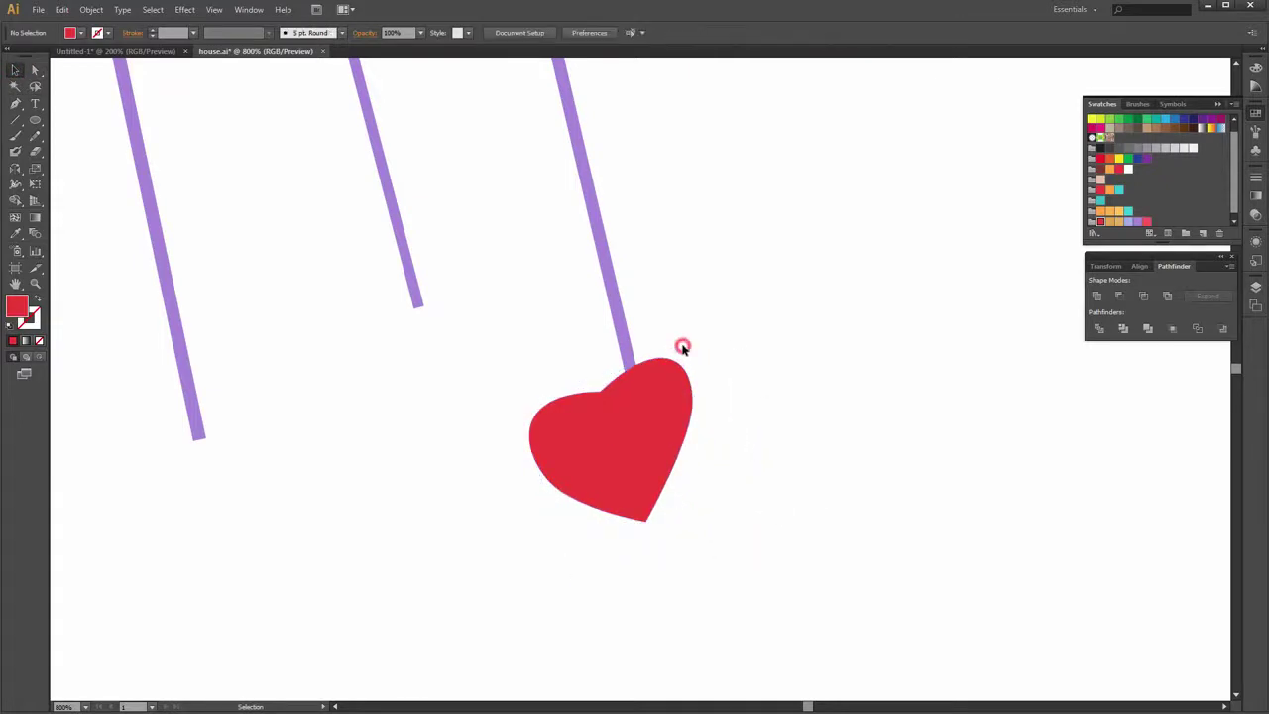
click(660, 422)
drag(681, 350, 595, 335)
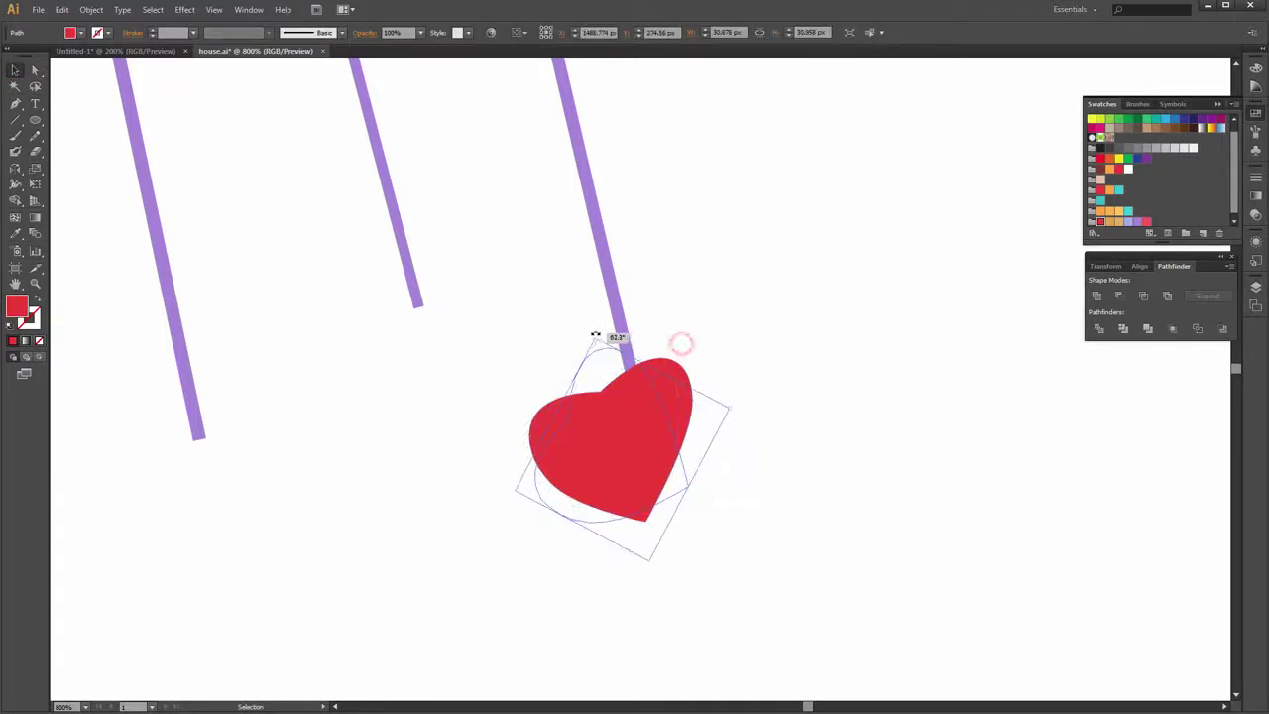
drag(641, 438, 647, 420)
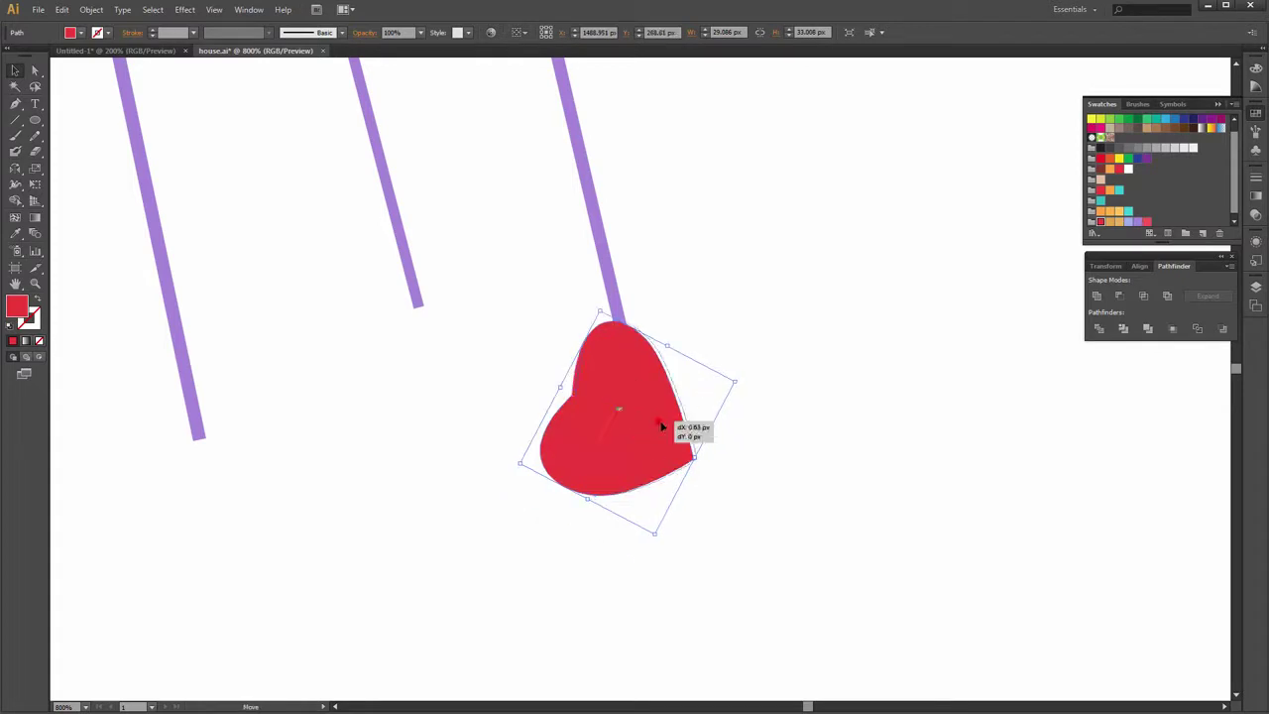
click(767, 365)
Shrink a heart to about 27 by 25 px and pull its tip left
scroll(721, 415, down, 2)
click(675, 427)
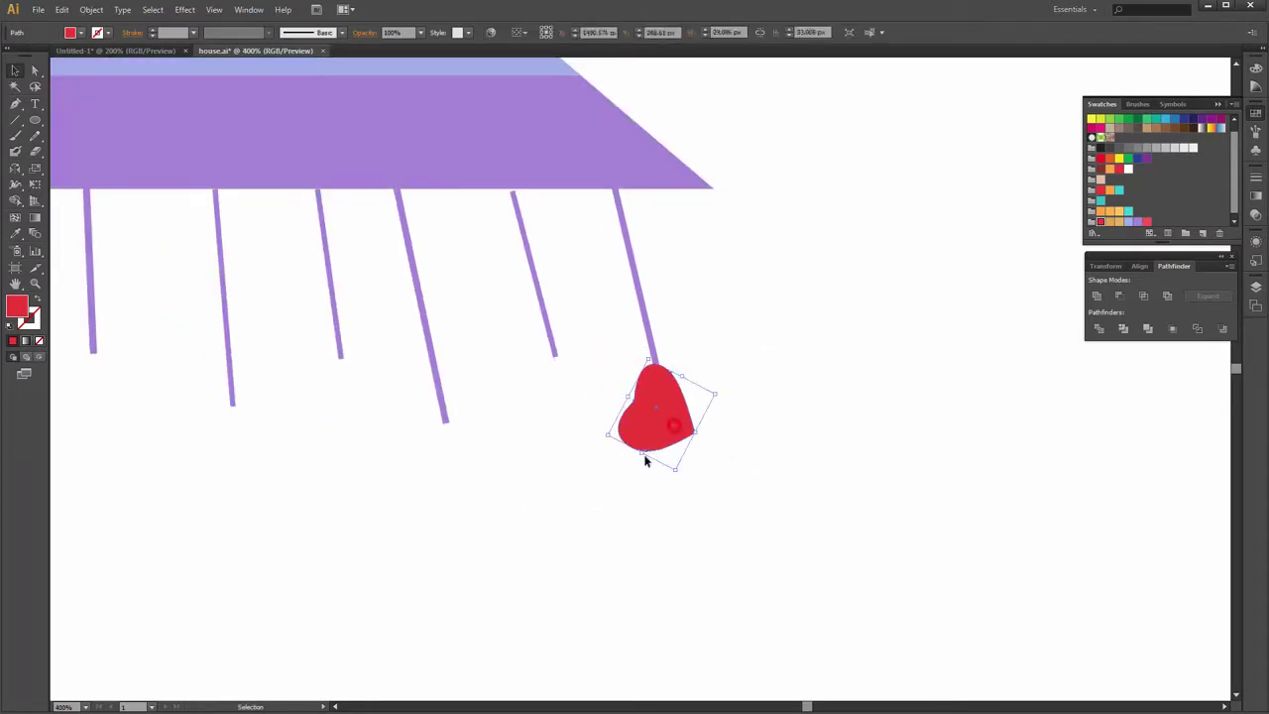
drag(645, 459, 646, 424)
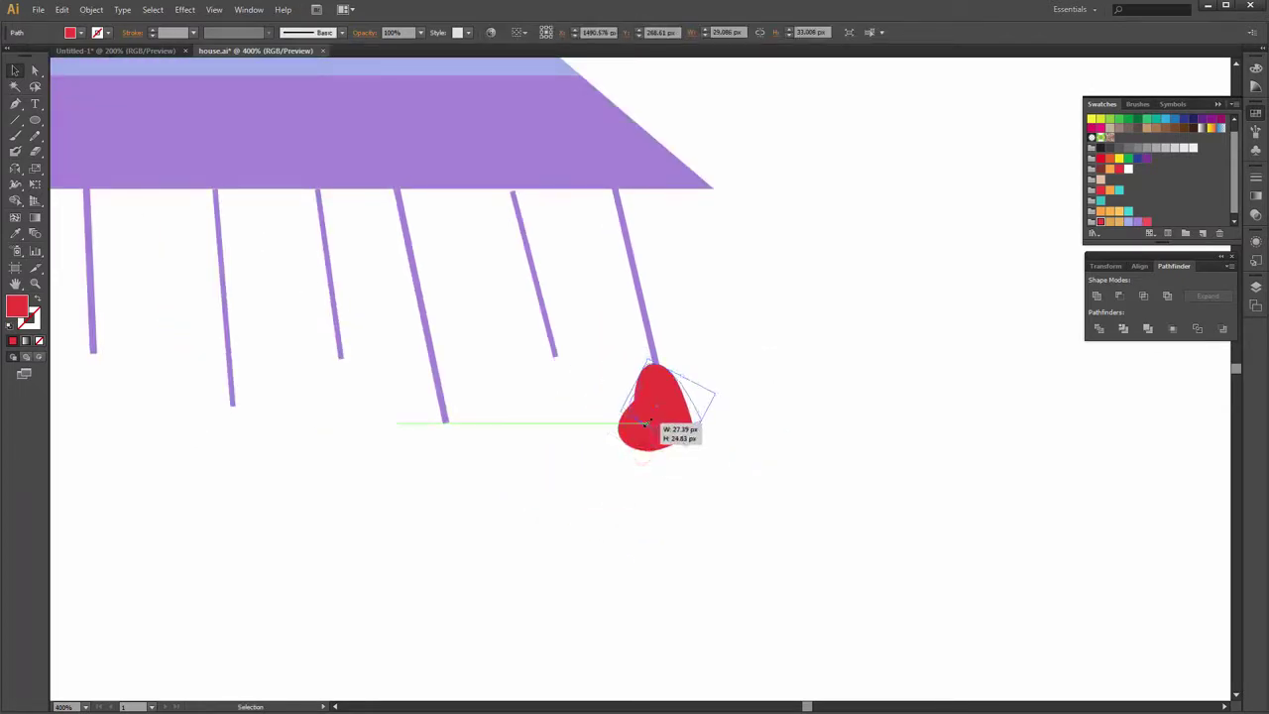
key(a)
click(657, 430)
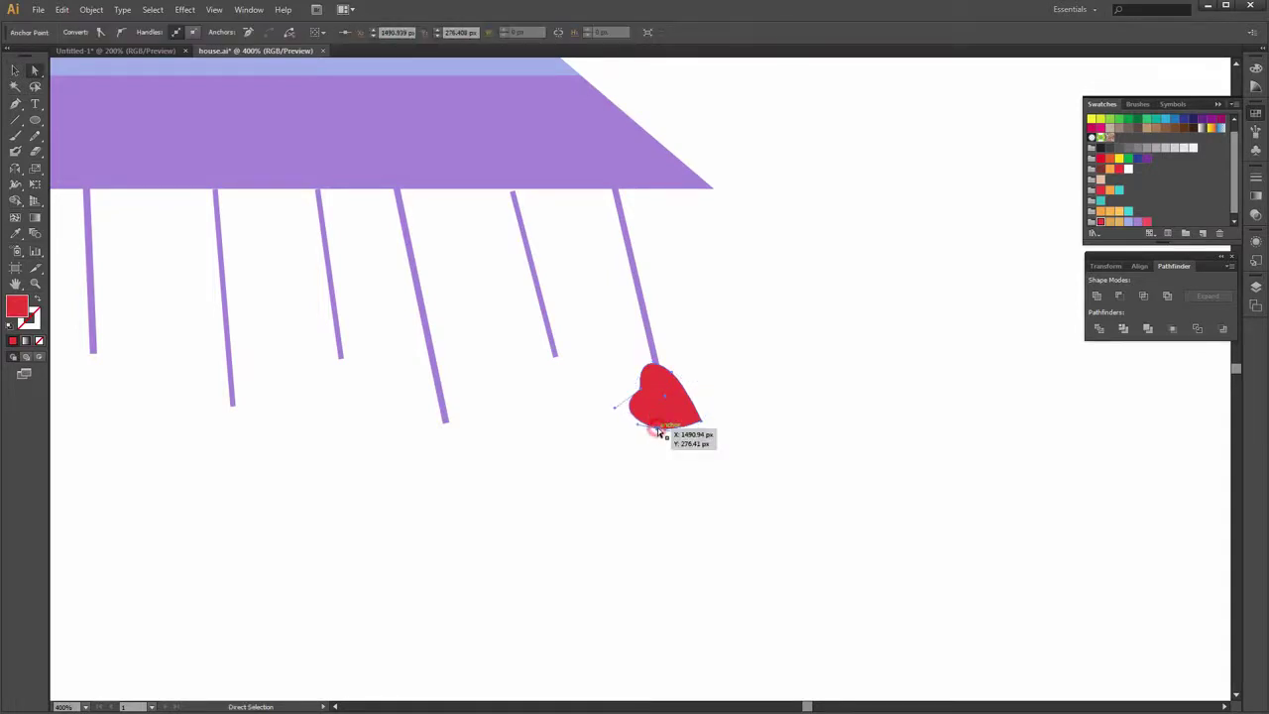
drag(658, 432, 623, 426)
click(758, 397)
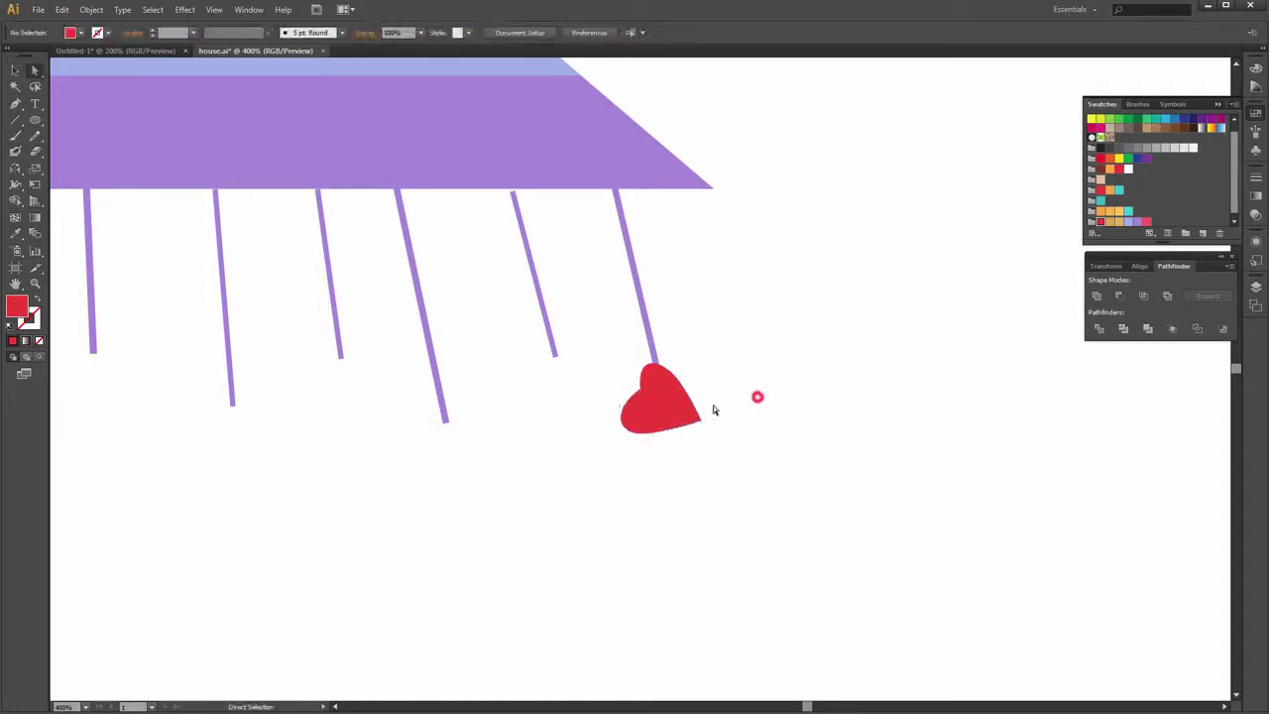
scroll(714, 409, up, 2)
click(669, 407)
alt+scroll(746, 436, down, 3)
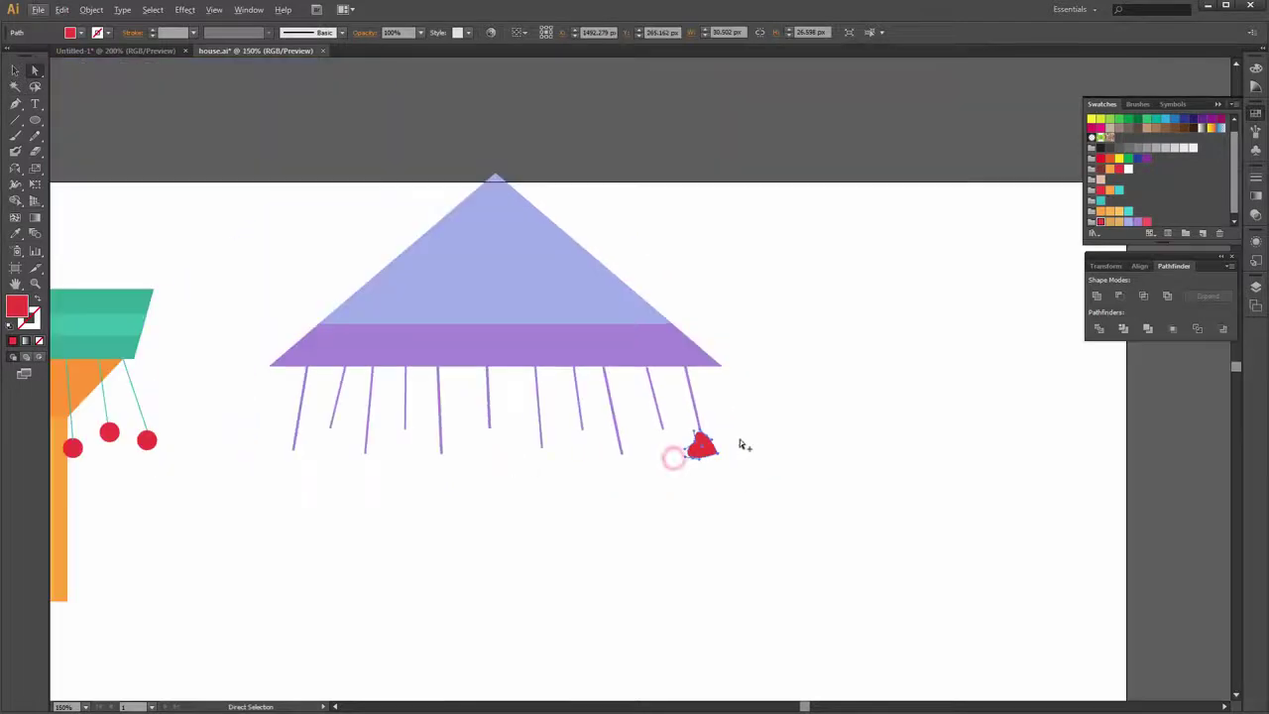
Copy hearts onto the remaining string ends, small ones on the short strings
click(15, 70)
alt+scroll(527, 567, up, 1)
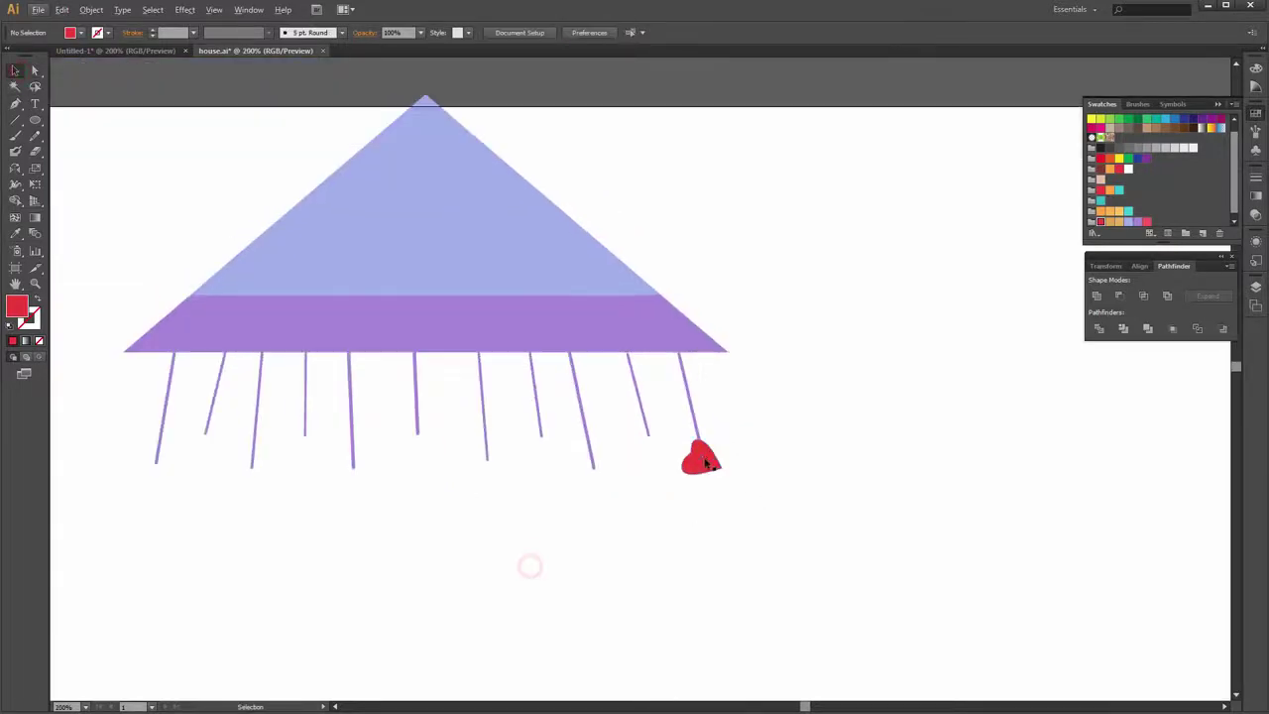
mouse_move(701, 459)
mouse_down()
mouse_move(587, 493)
mouse_move(585, 480)
mouse_move(346, 468)
mouse_up()
drag(430, 558, 655, 524)
mouse_move(550, 449)
mouse_down()
mouse_move(476, 441)
mouse_move(410, 487)
mouse_move(380, 433)
mouse_up()
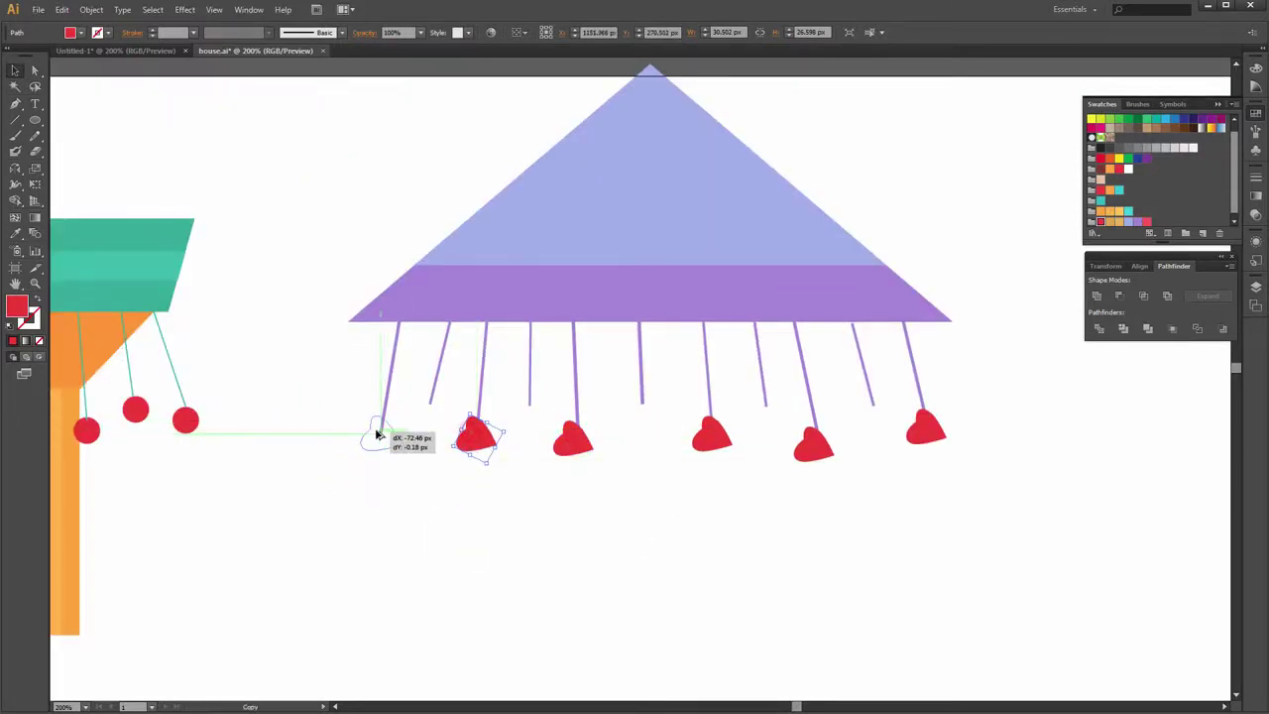
click(433, 485)
mouse_move(476, 436)
mouse_down()
mouse_move(426, 401)
mouse_move(436, 416)
mouse_up()
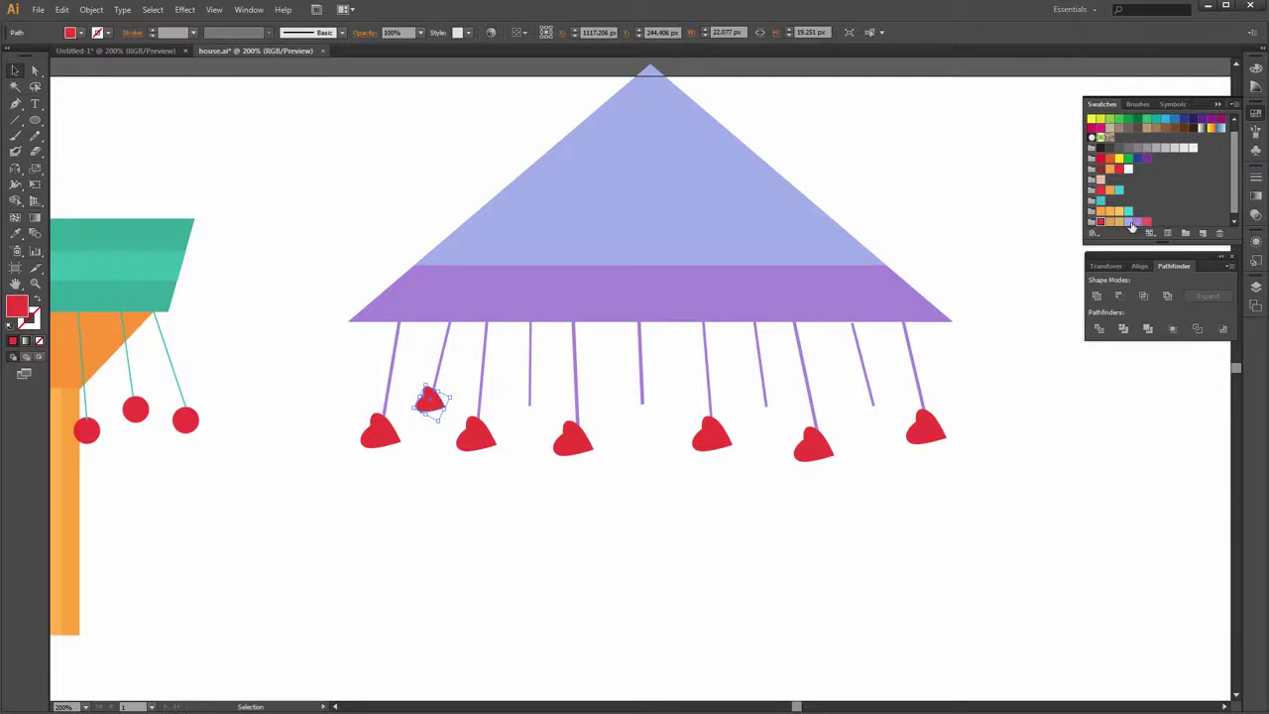
click(793, 585)
mouse_move(429, 402)
mouse_down()
mouse_move(650, 424)
mouse_move(872, 407)
mouse_up()
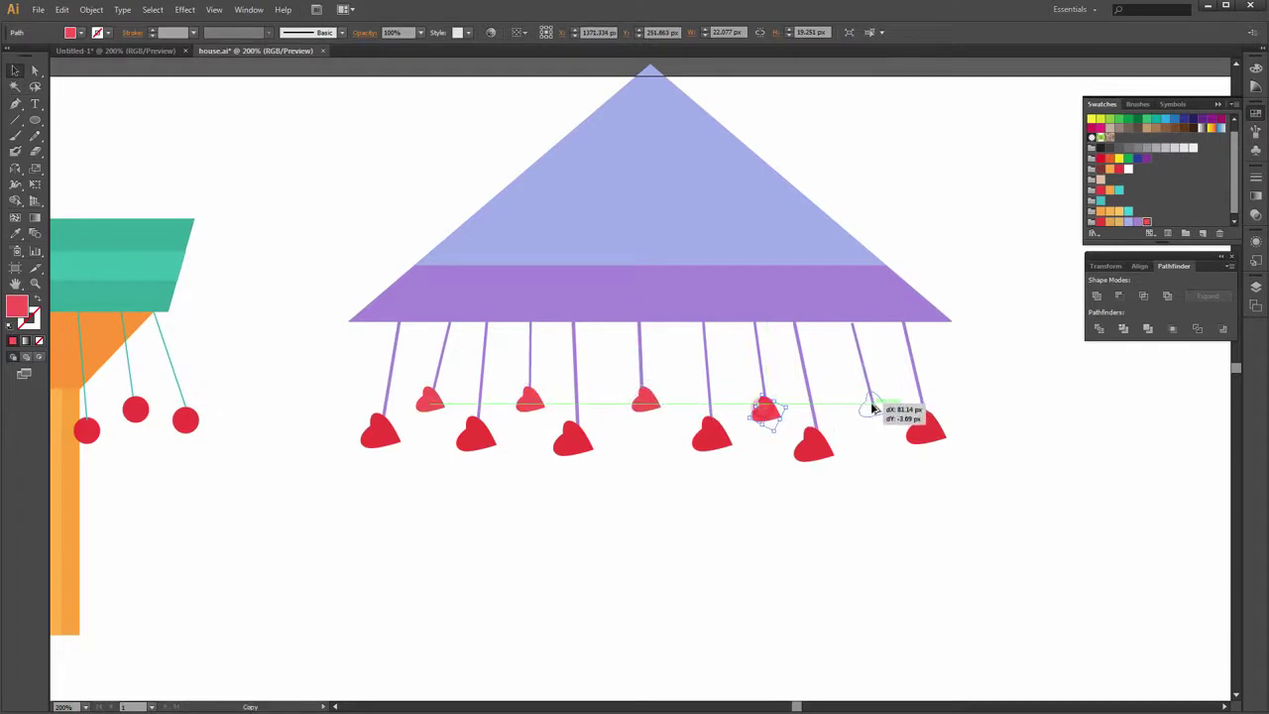
click(980, 410)
key(ctrl+minus)
key(ctrl+minus)
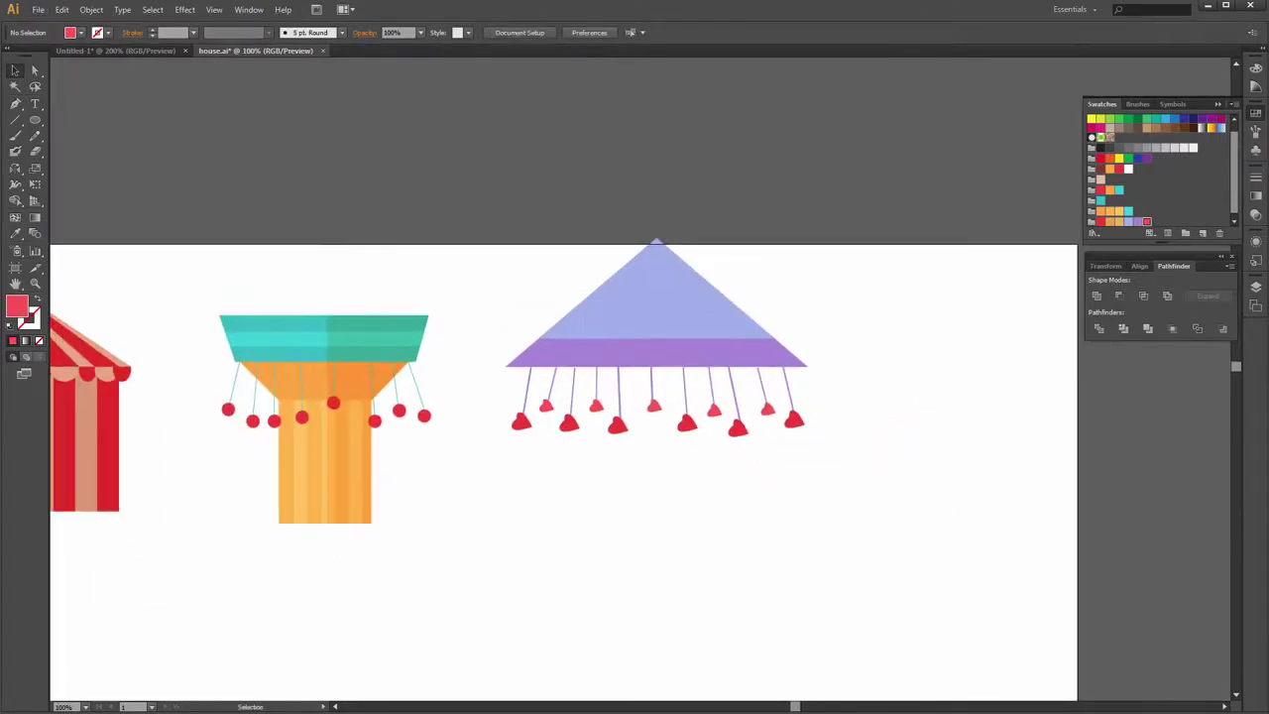
Draw a tall tan rectangle to the right of the purple roof
drag(990, 431, 981, 426)
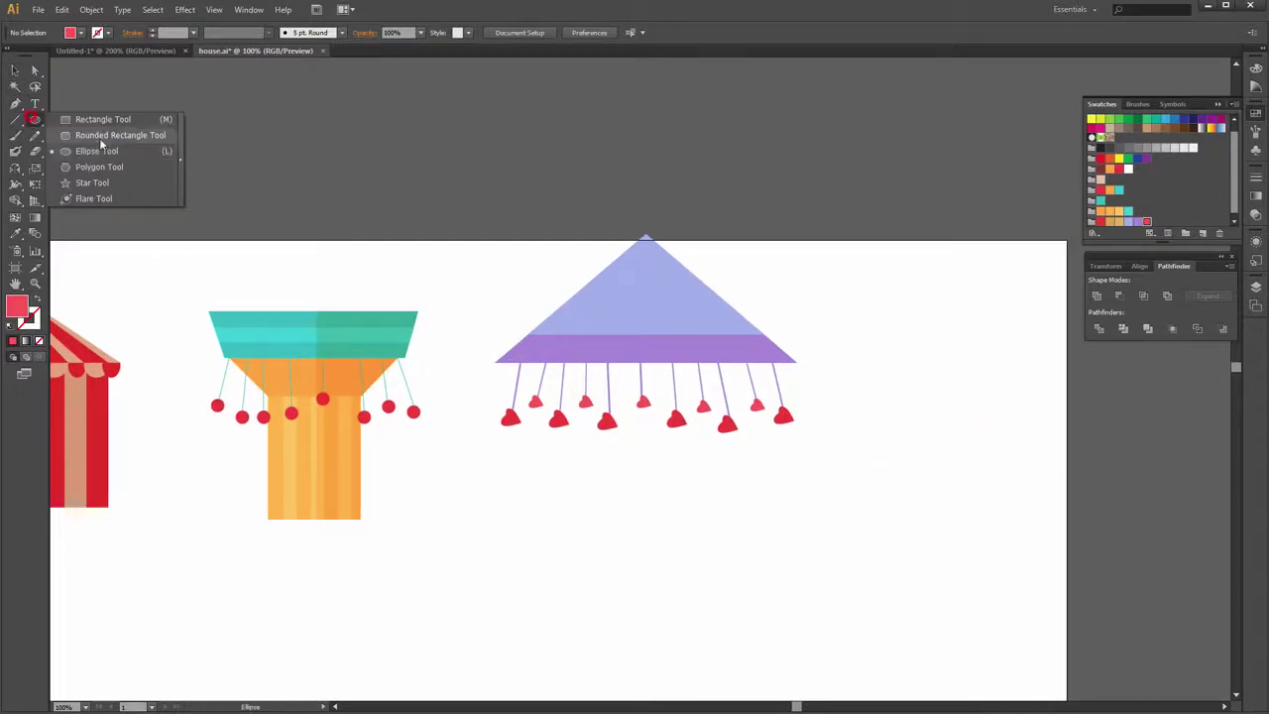
drag(35, 120, 89, 116)
drag(279, 200, 151, 159)
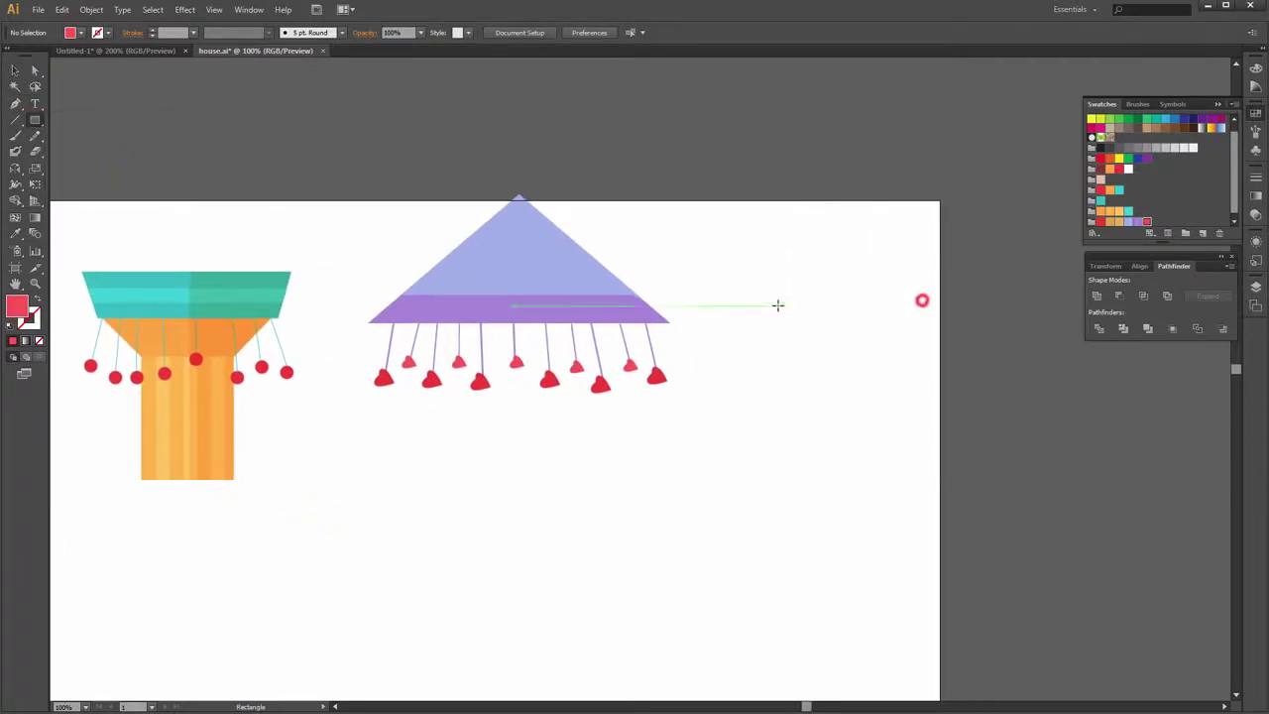
drag(777, 305, 830, 426)
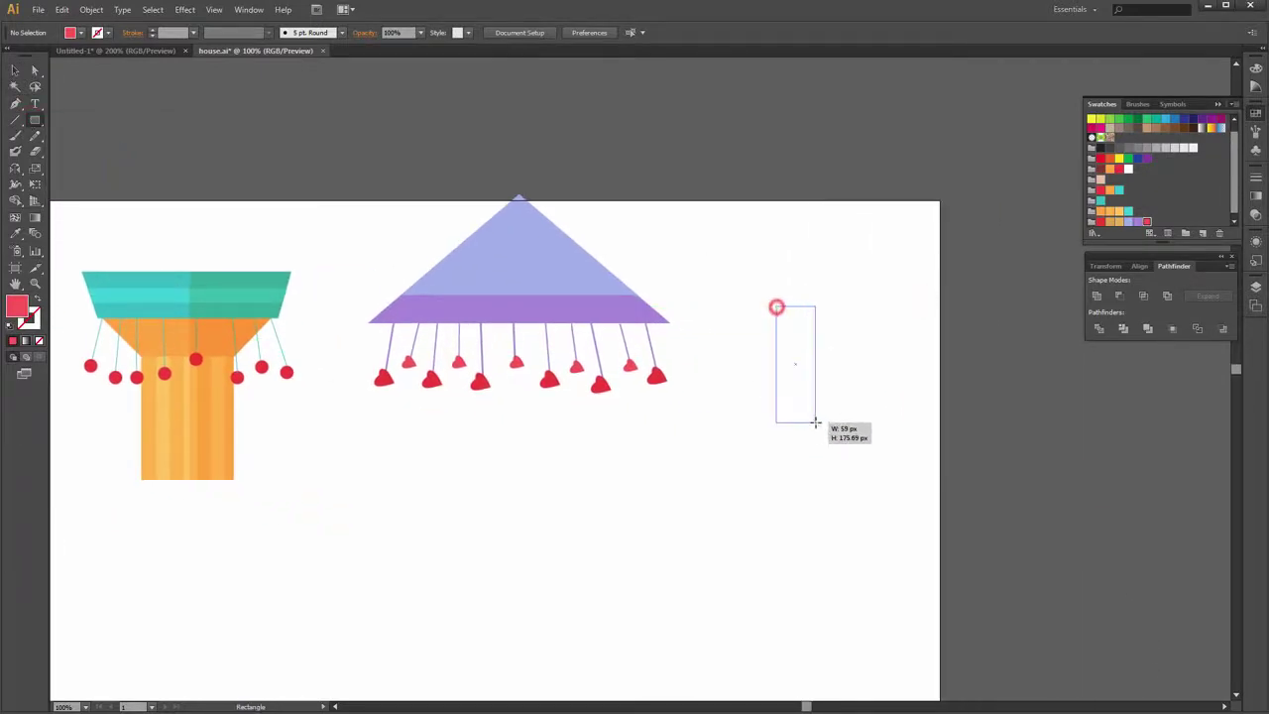
click(1119, 222)
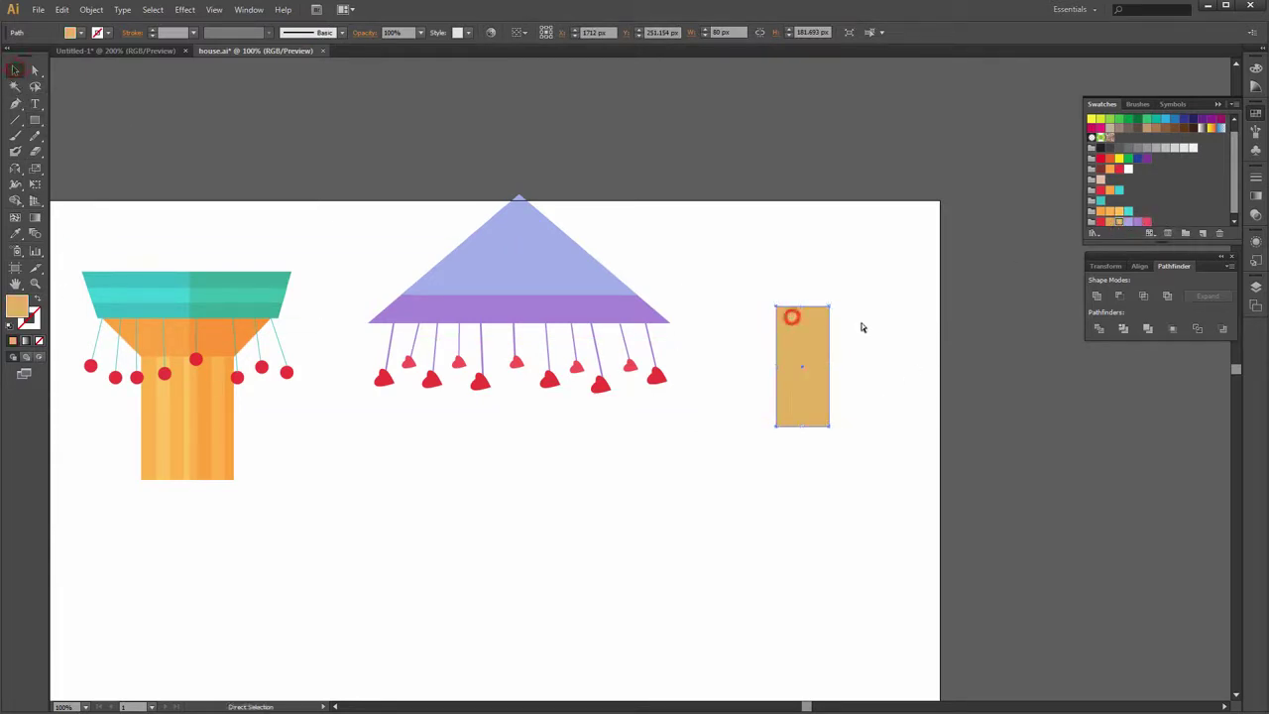
Create a thin darker strip along the rectangle's left edge
scroll(839, 363, up, 1)
scroll(839, 363, up, 1)
mouse_move(816, 375)
mouse_down()
mouse_move(727, 382)
mouse_move(757, 375)
mouse_up()
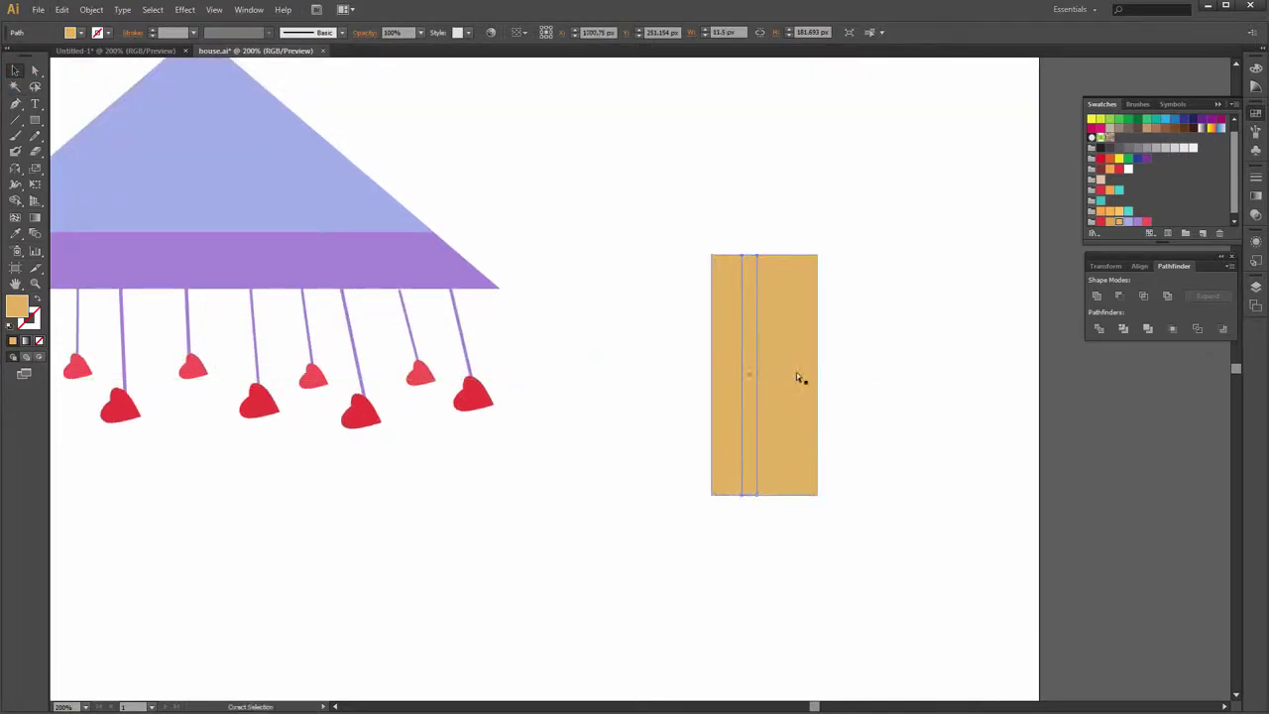
key(ctrl+z)
key(v)
click(718, 381)
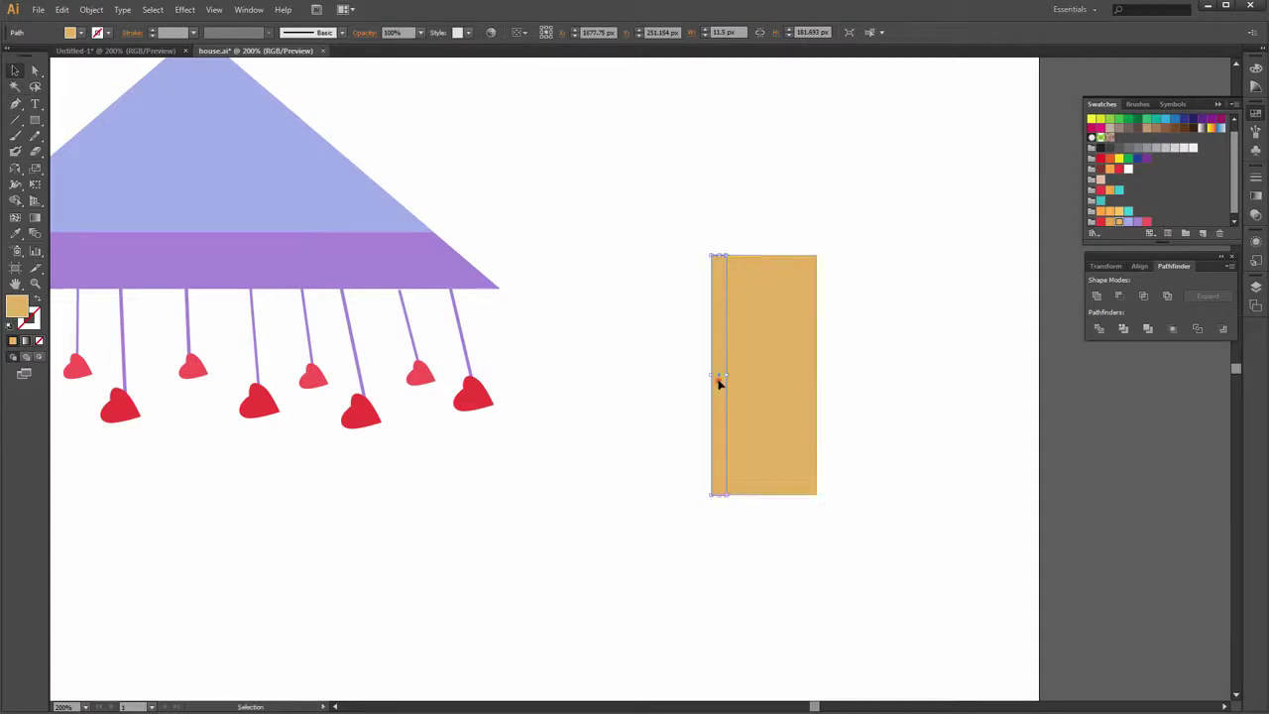
click(1108, 223)
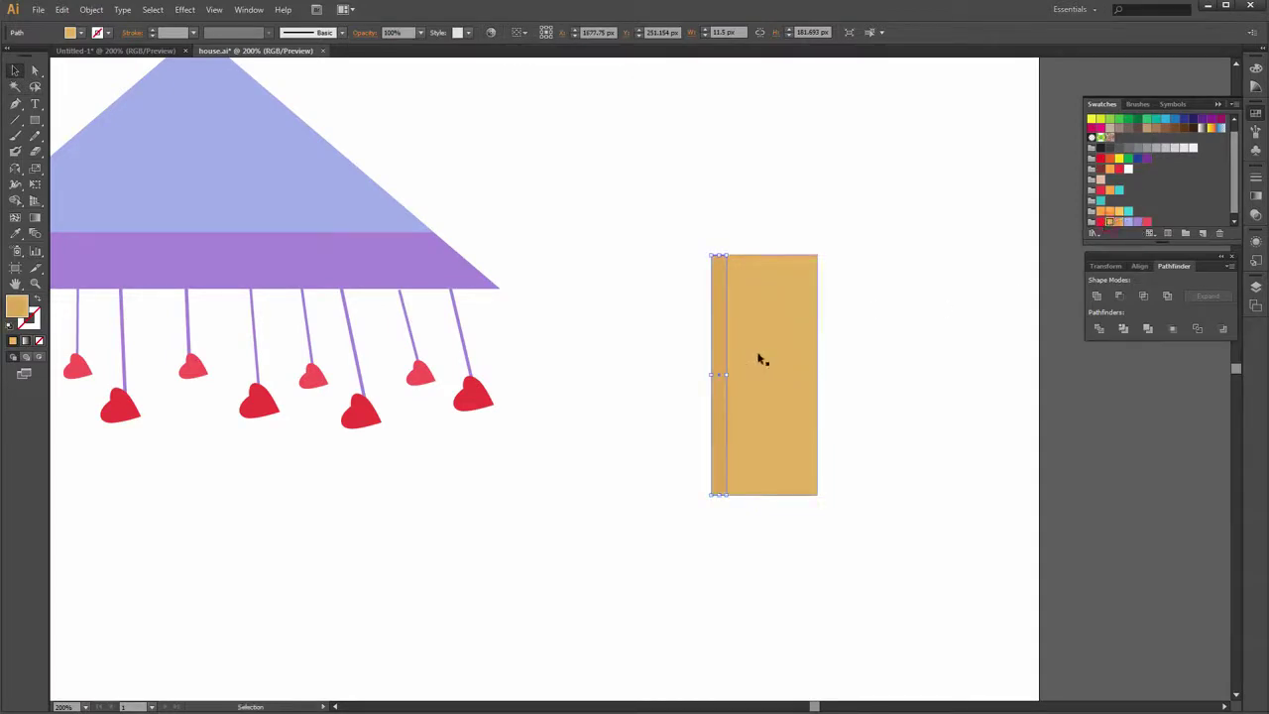
Fill the rectangle darker orange and repeat the strip across it with Ctrl+D
click(758, 354)
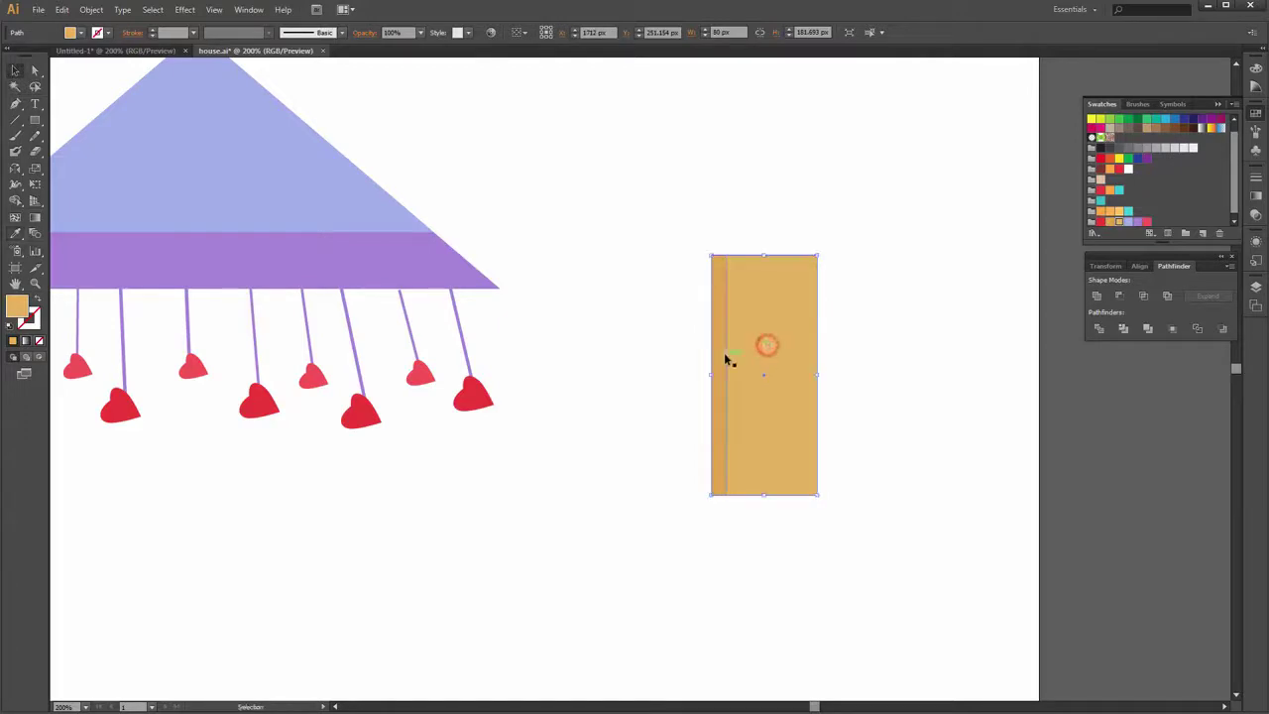
click(726, 353)
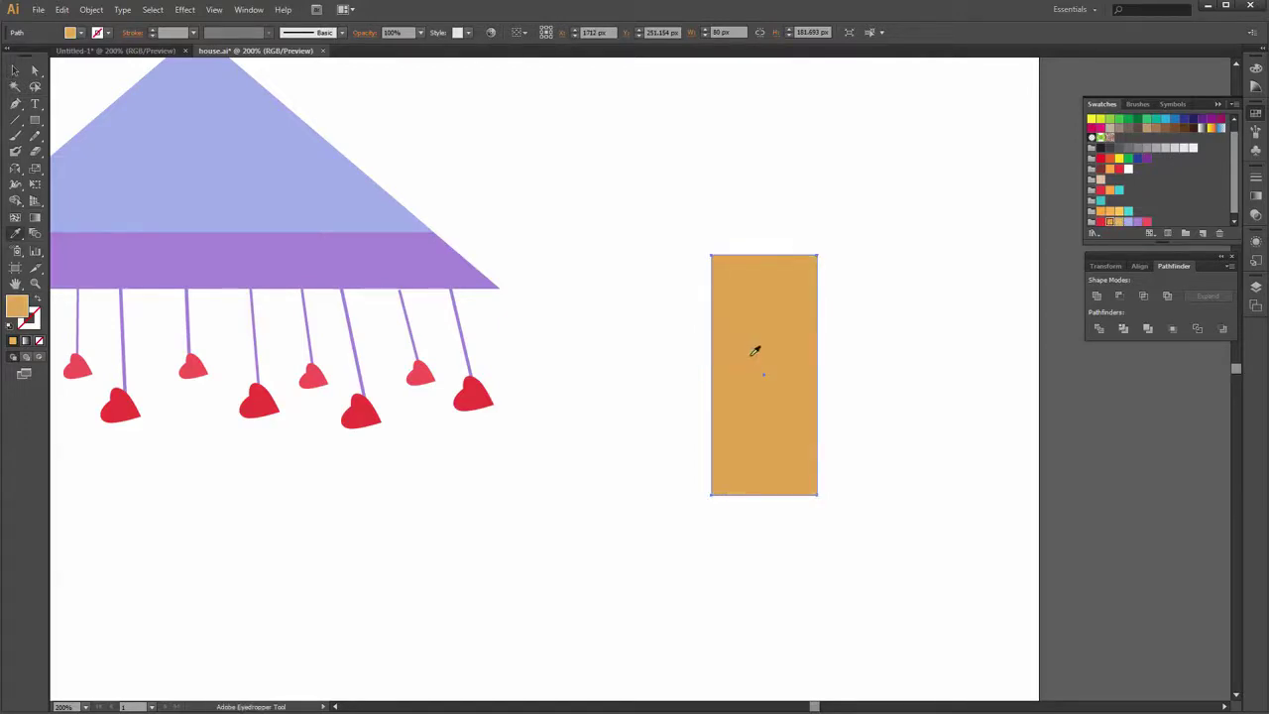
click(725, 320)
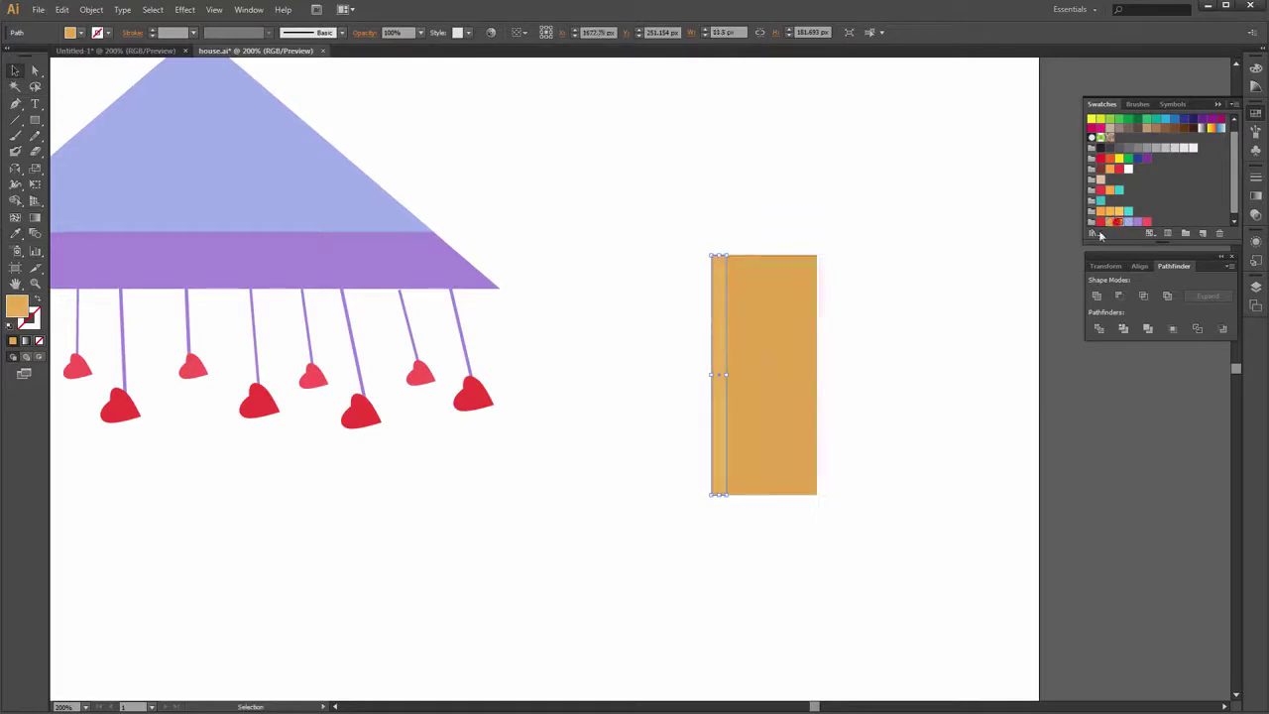
drag(719, 387, 749, 385)
key(ctrl+d)
key(ctrl+d)
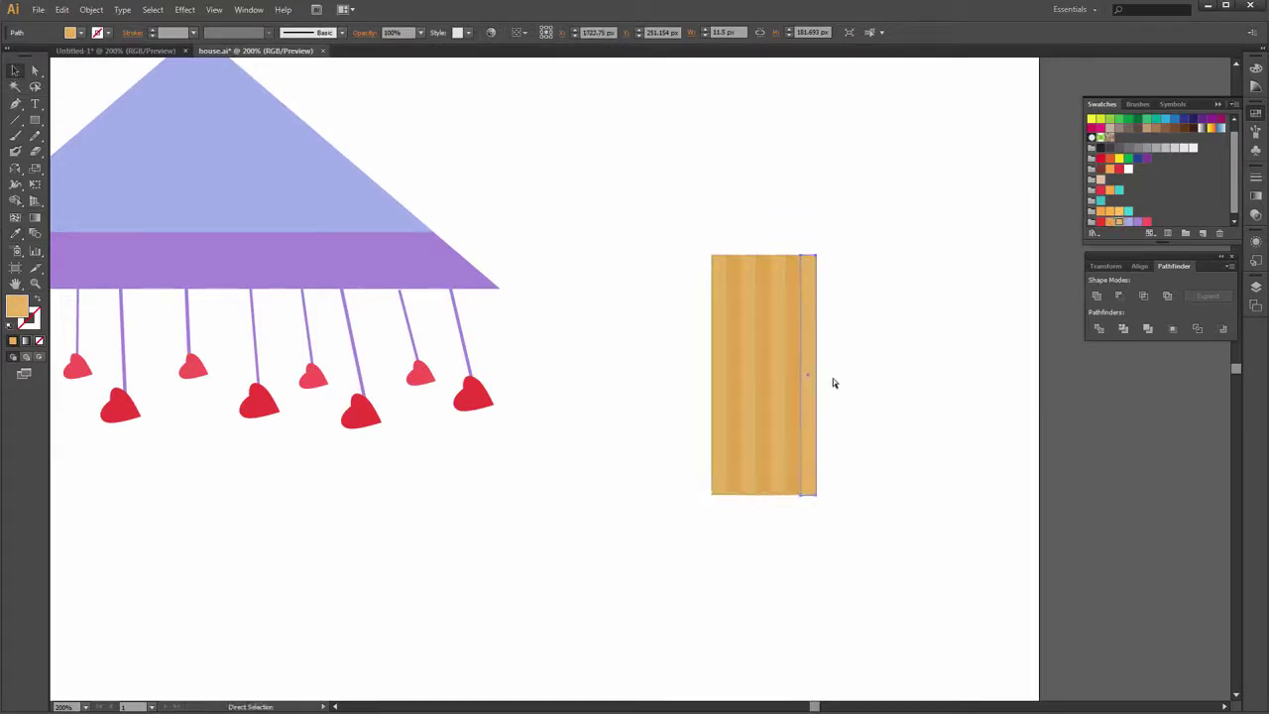
click(878, 369)
key(ctrl+minus)
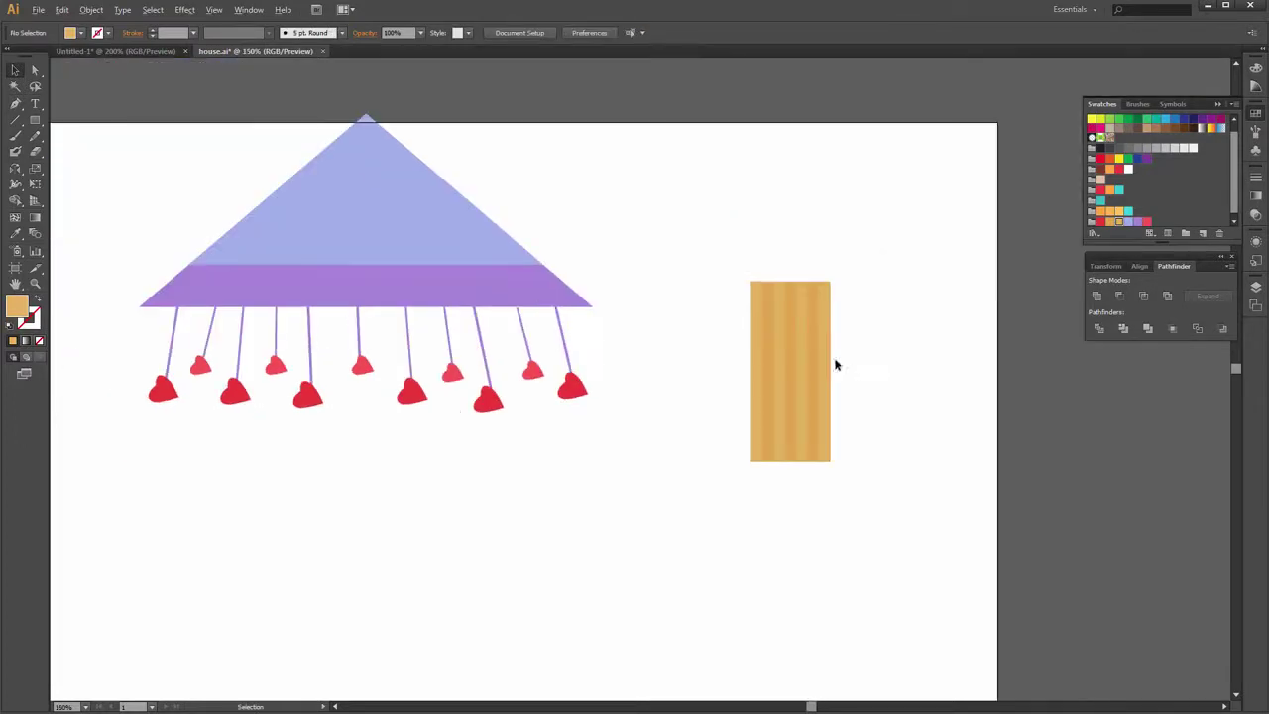
Group all the pole's strips into a single striped pole
drag(714, 241, 863, 411)
right_click(781, 354)
click(803, 413)
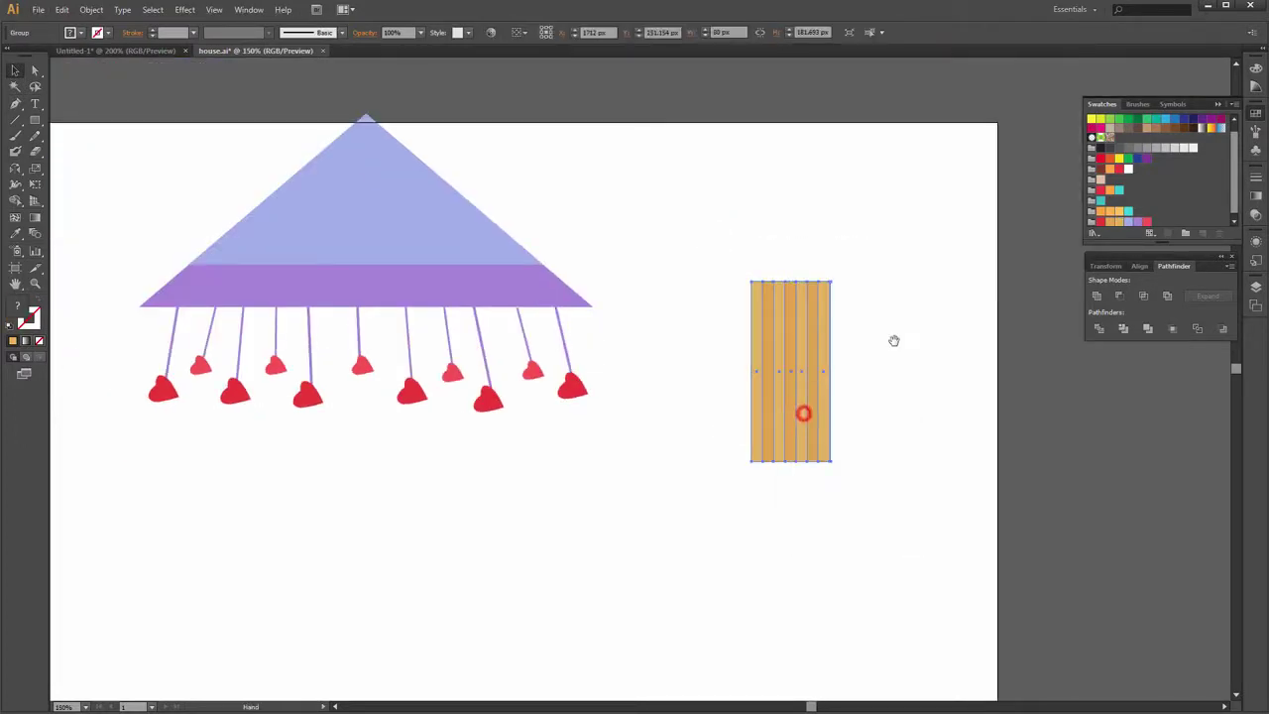
drag(894, 340, 1070, 352)
click(857, 319)
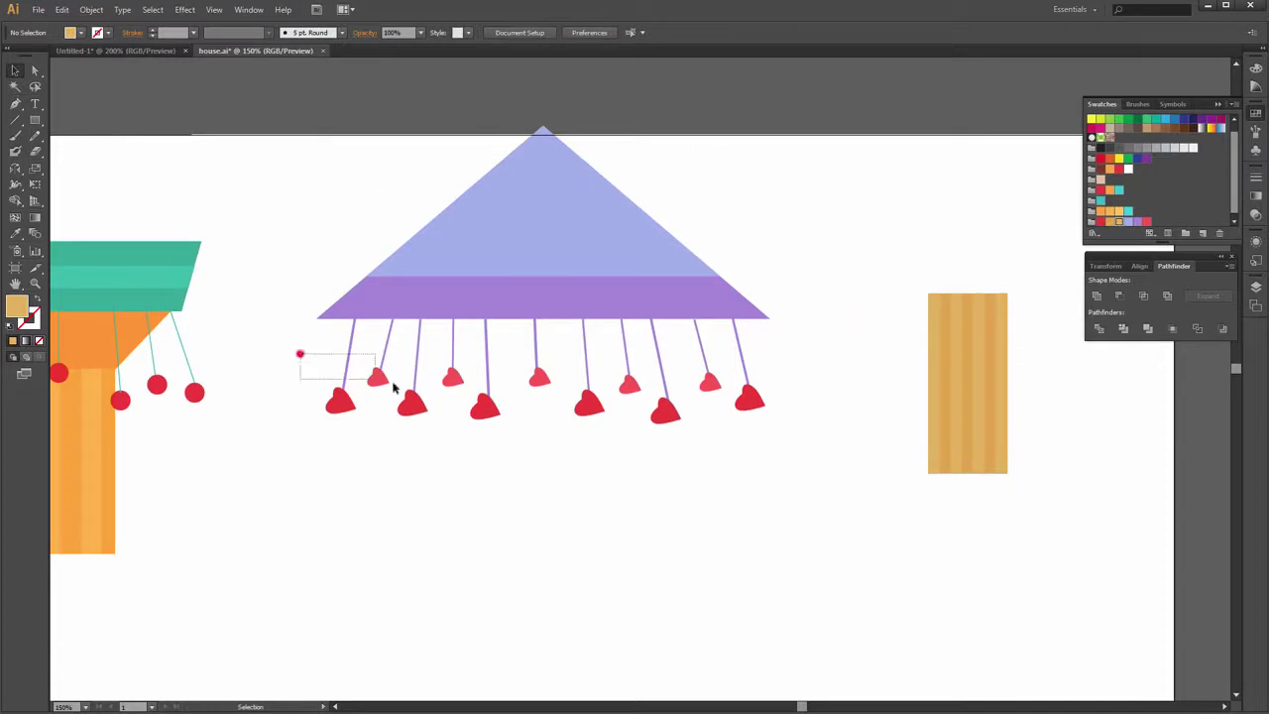
Group the hanging hearts with their strings, then group them with the purple roof
drag(392, 387, 787, 467)
right_click(641, 407)
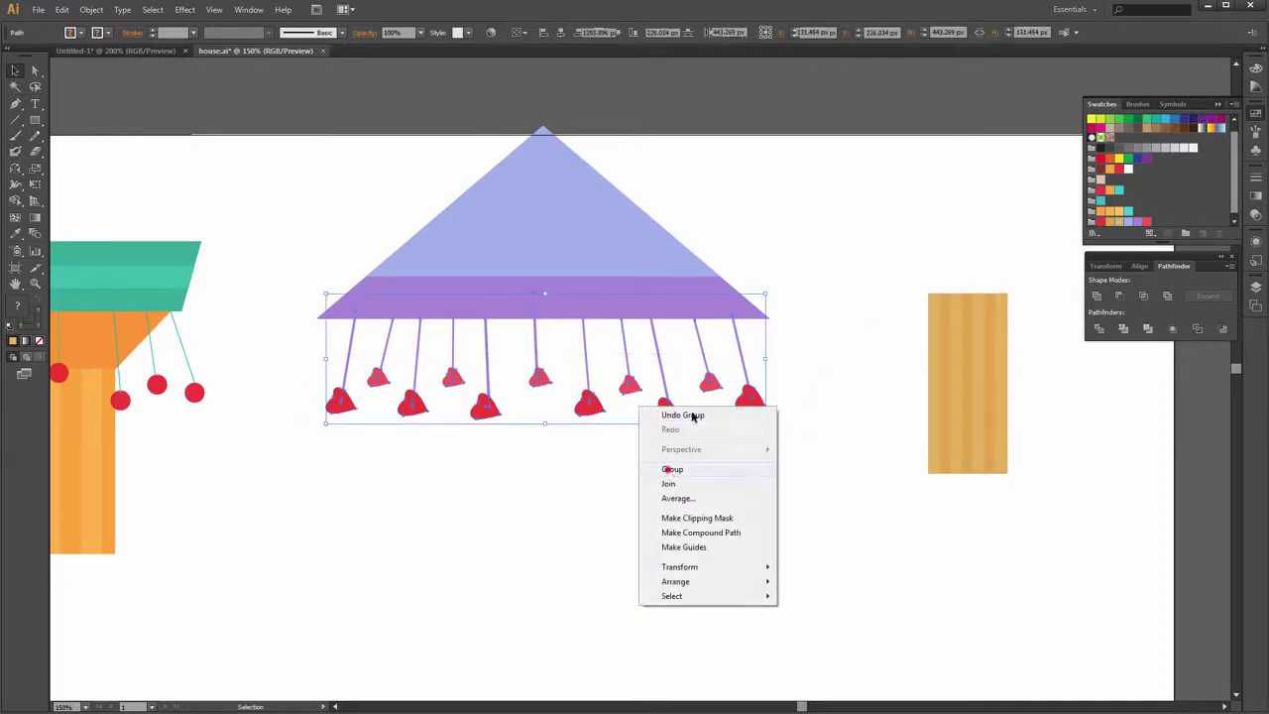
click(668, 469)
click(775, 313)
drag(450, 295, 425, 255)
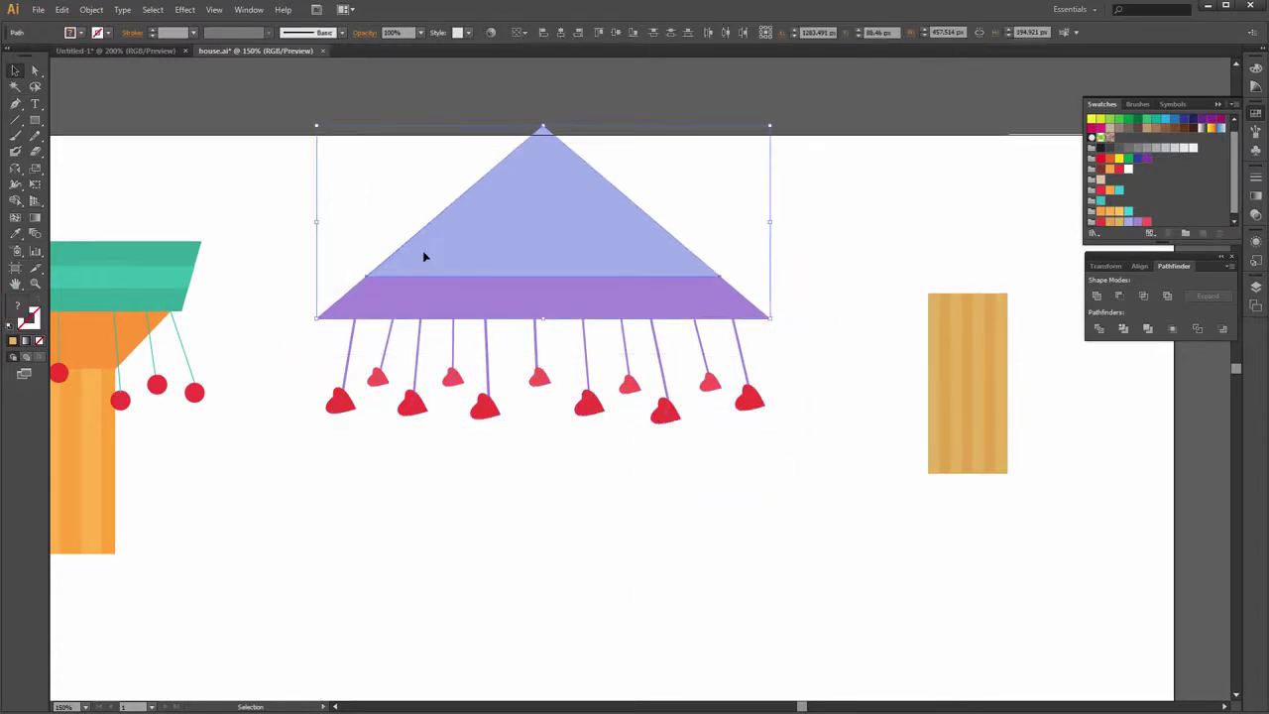
right_click(424, 255)
click(446, 318)
click(807, 268)
Move the striped pole beneath the roof and align them on the horizontal centre
drag(841, 325, 878, 304)
drag(993, 336, 569, 361)
drag(679, 147, 783, 217)
click(701, 270)
shift+click(666, 427)
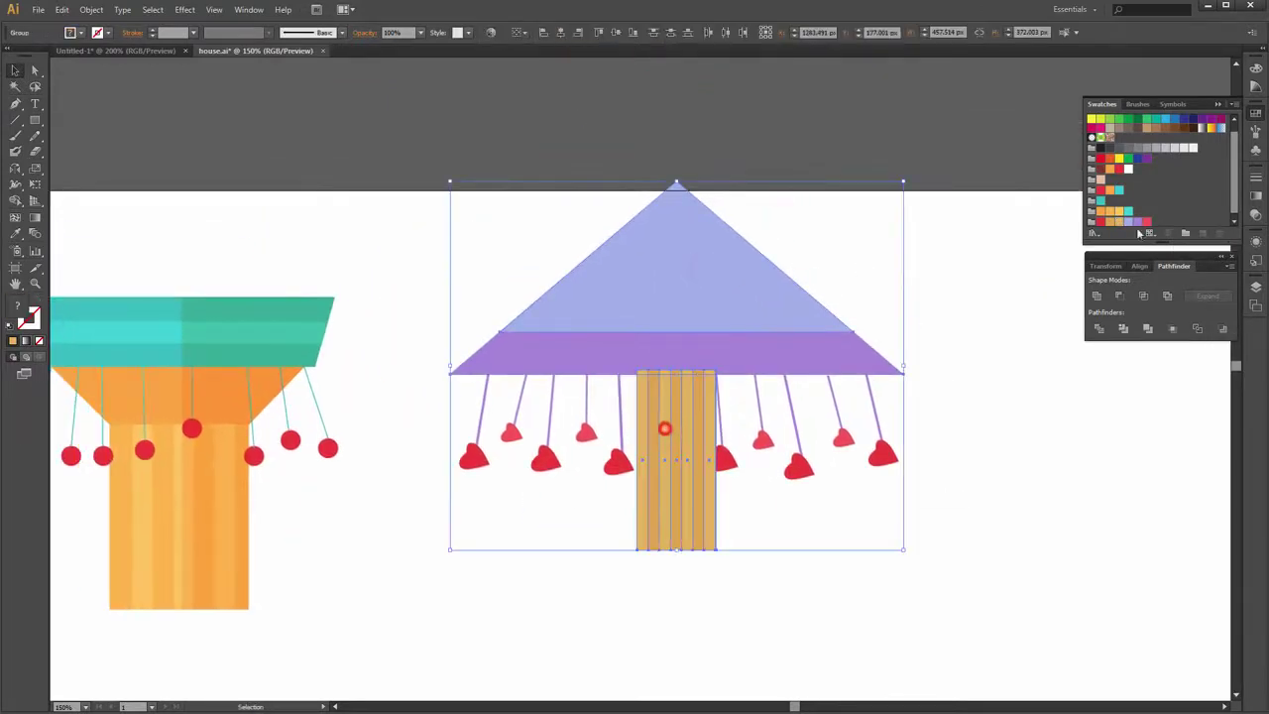
click(1140, 267)
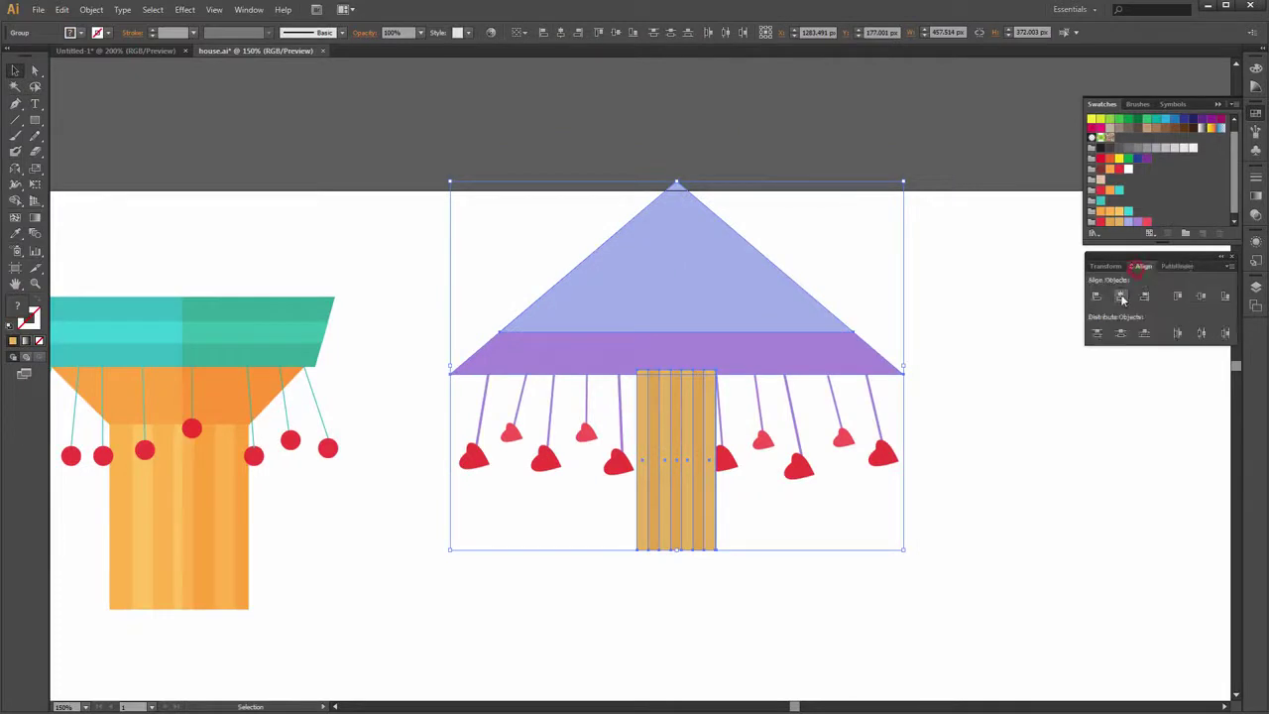
click(1027, 392)
click(705, 320)
Send the pole to the back behind the hearts and move the carousel lower
right_click(705, 320)
click(965, 287)
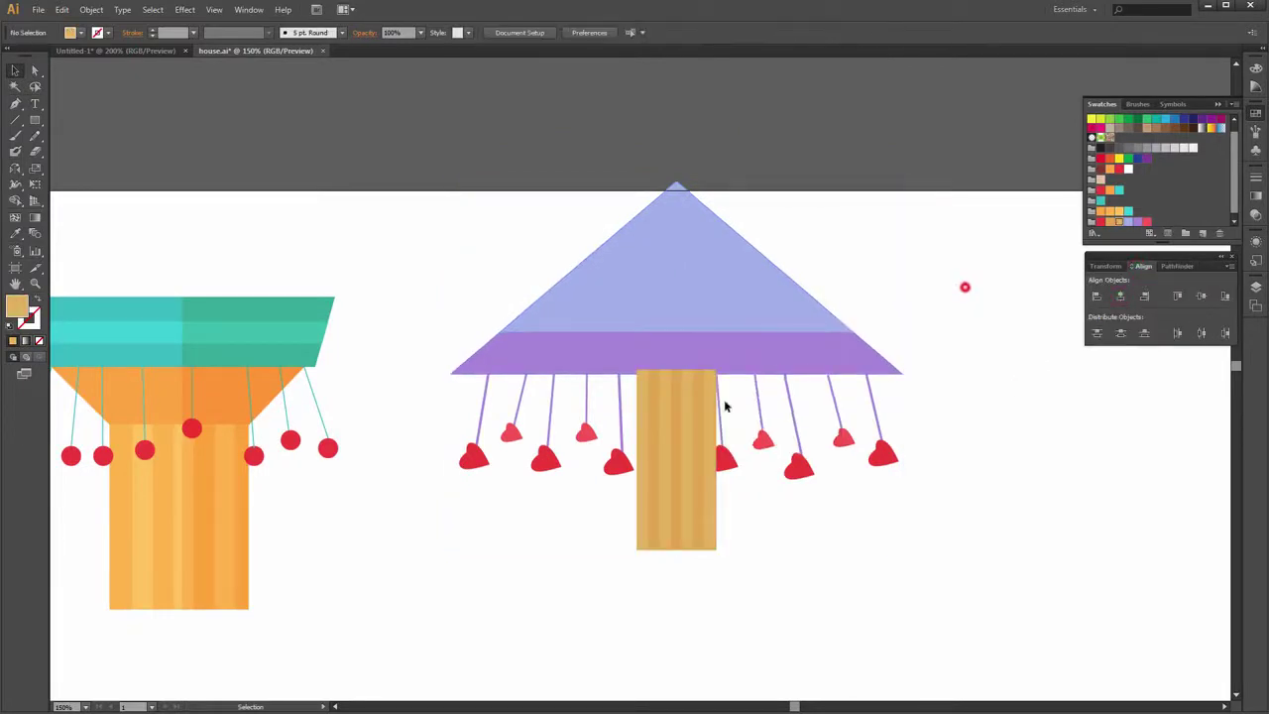
right_click(680, 433)
click(705, 545)
click(861, 588)
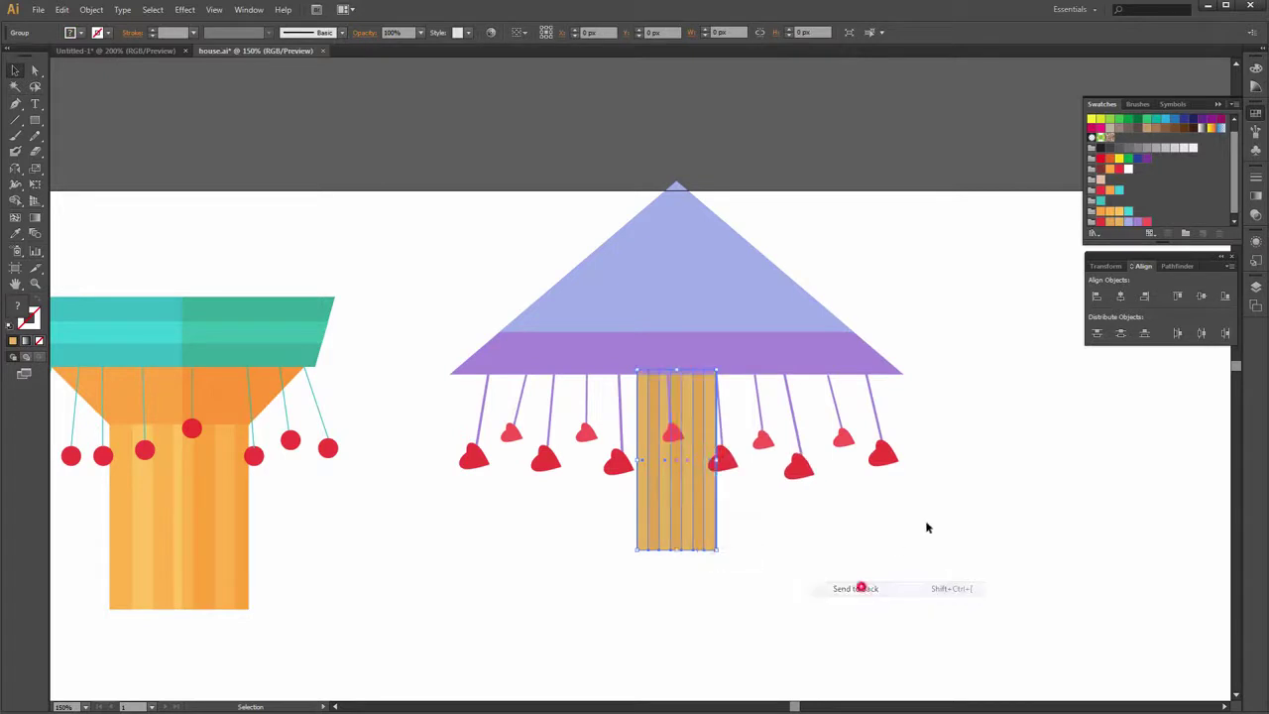
click(975, 482)
alt+scroll(882, 467, down, 1)
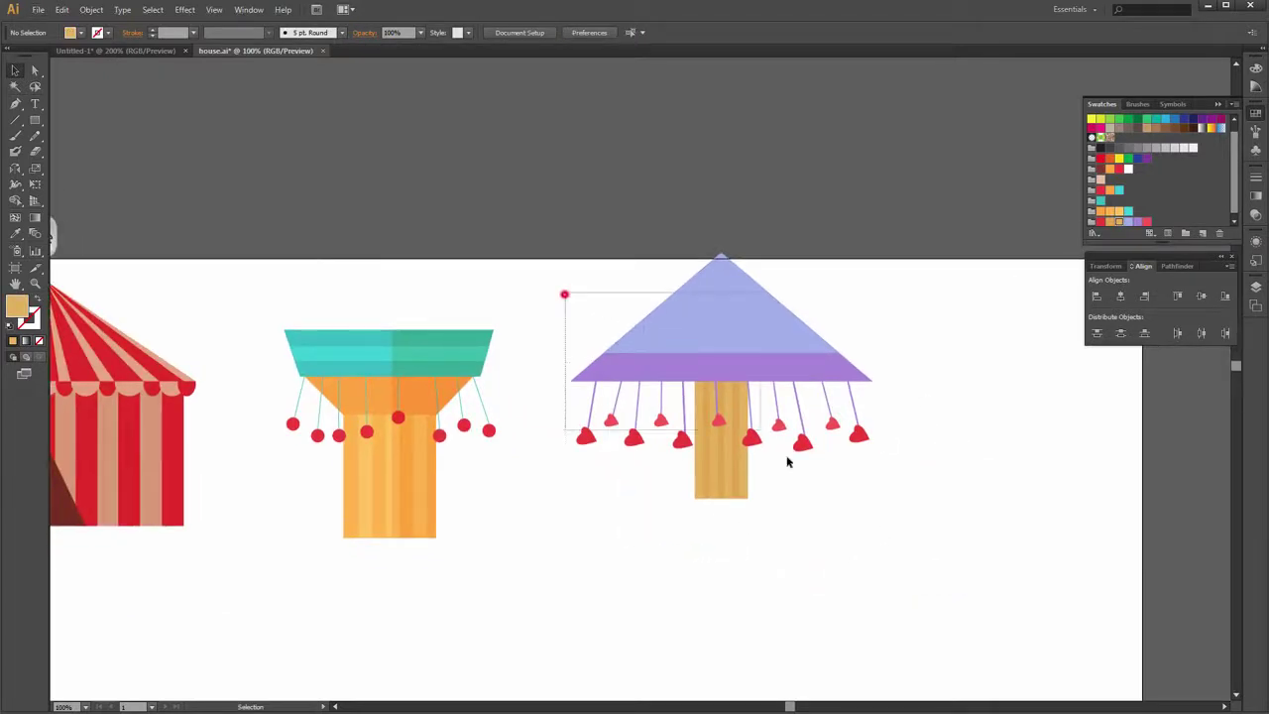
mouse_move(787, 461)
mouse_down()
mouse_move(760, 342)
mouse_move(759, 419)
mouse_up()
Raise the purple roof group slightly, about 20 px
click(969, 379)
scroll(969, 380, down, 1)
click(942, 399)
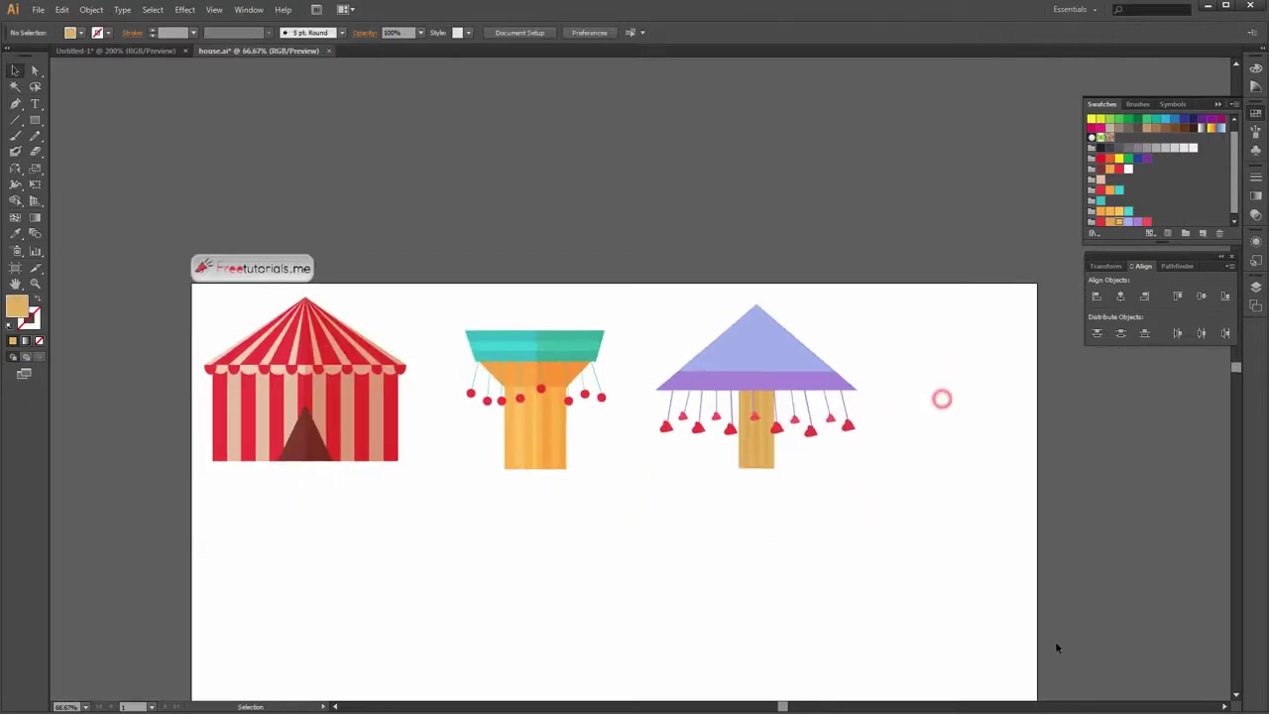
click(765, 341)
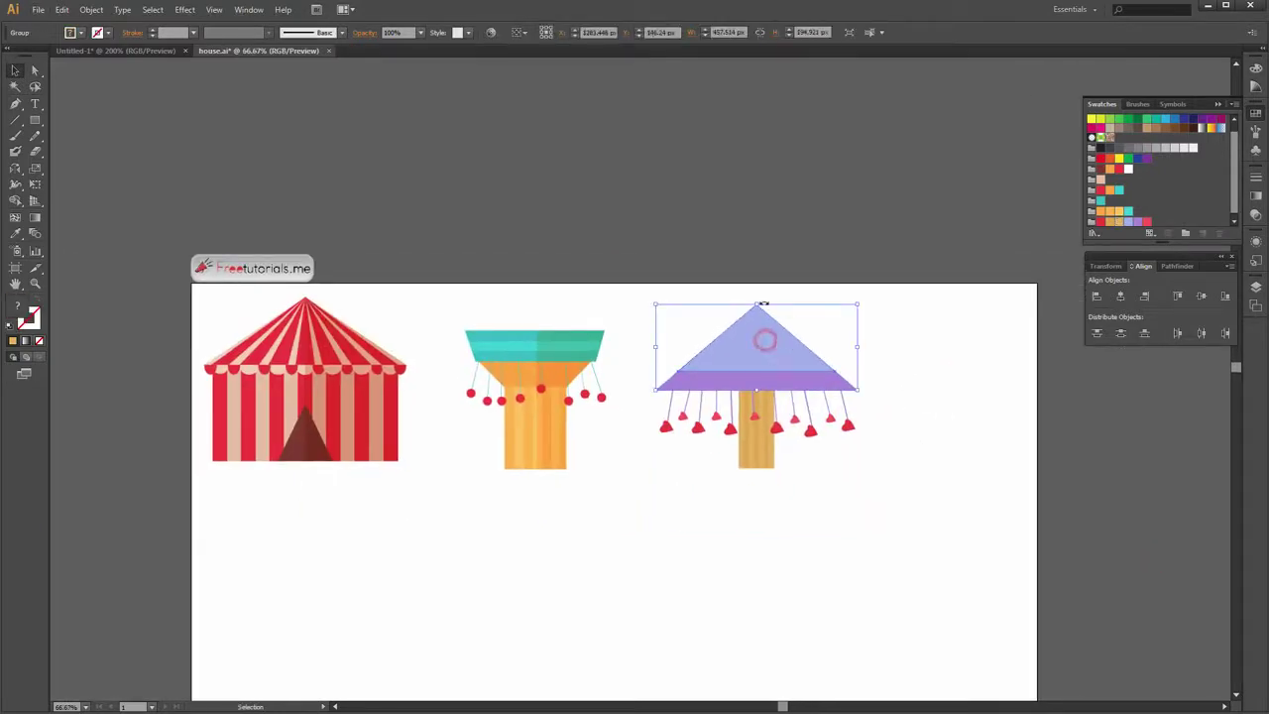
drag(758, 307, 759, 287)
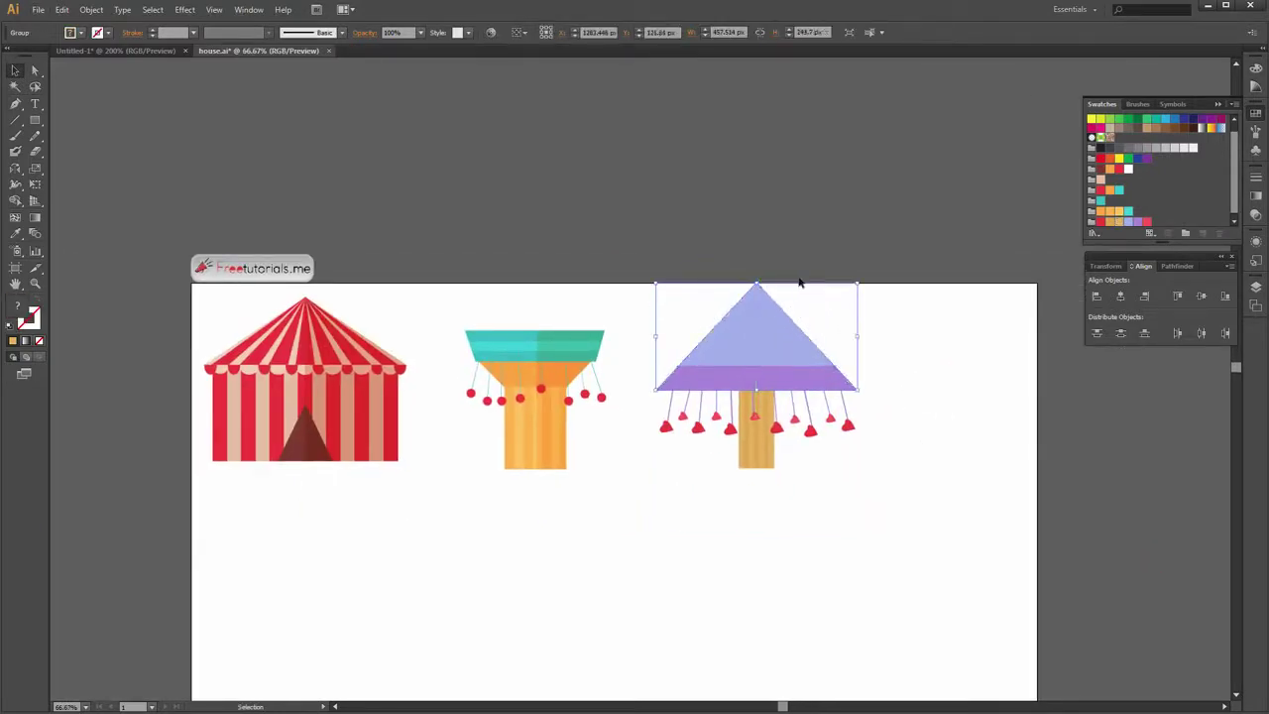
click(877, 349)
Stretch the striped pole downward and narrow it evenly from both sides
click(779, 431)
drag(756, 468, 763, 536)
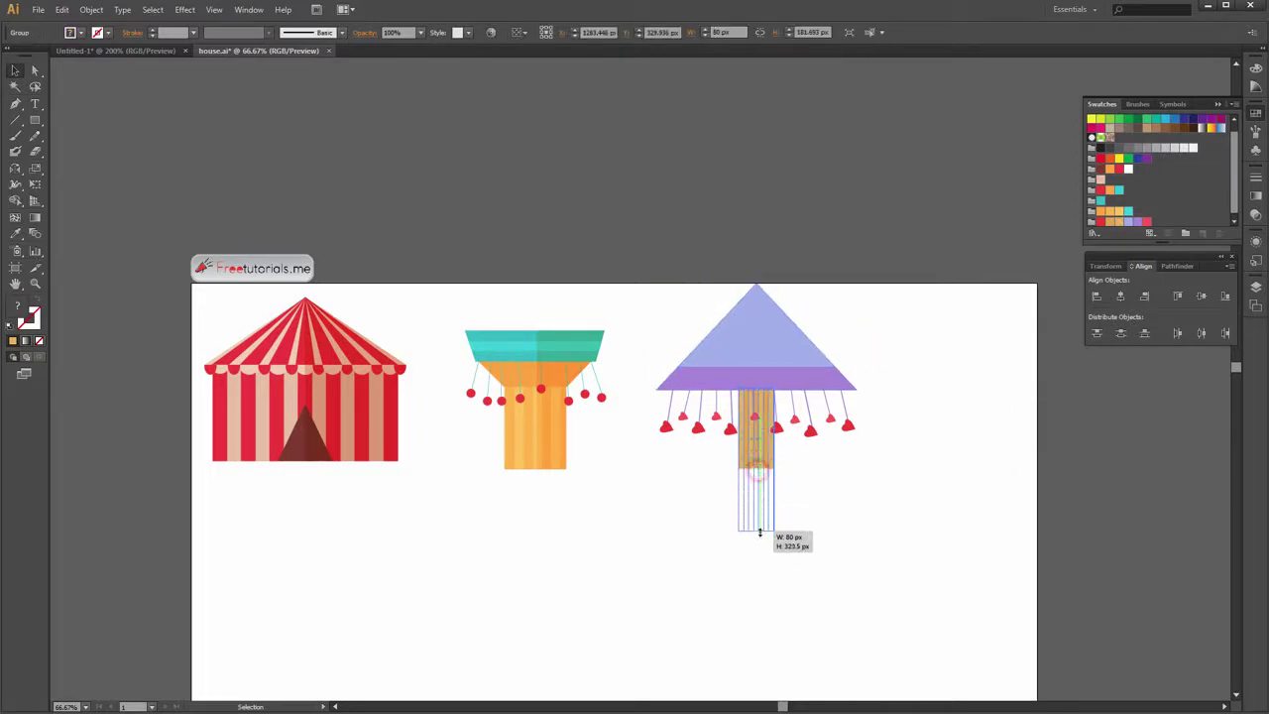
drag(775, 465, 770, 465)
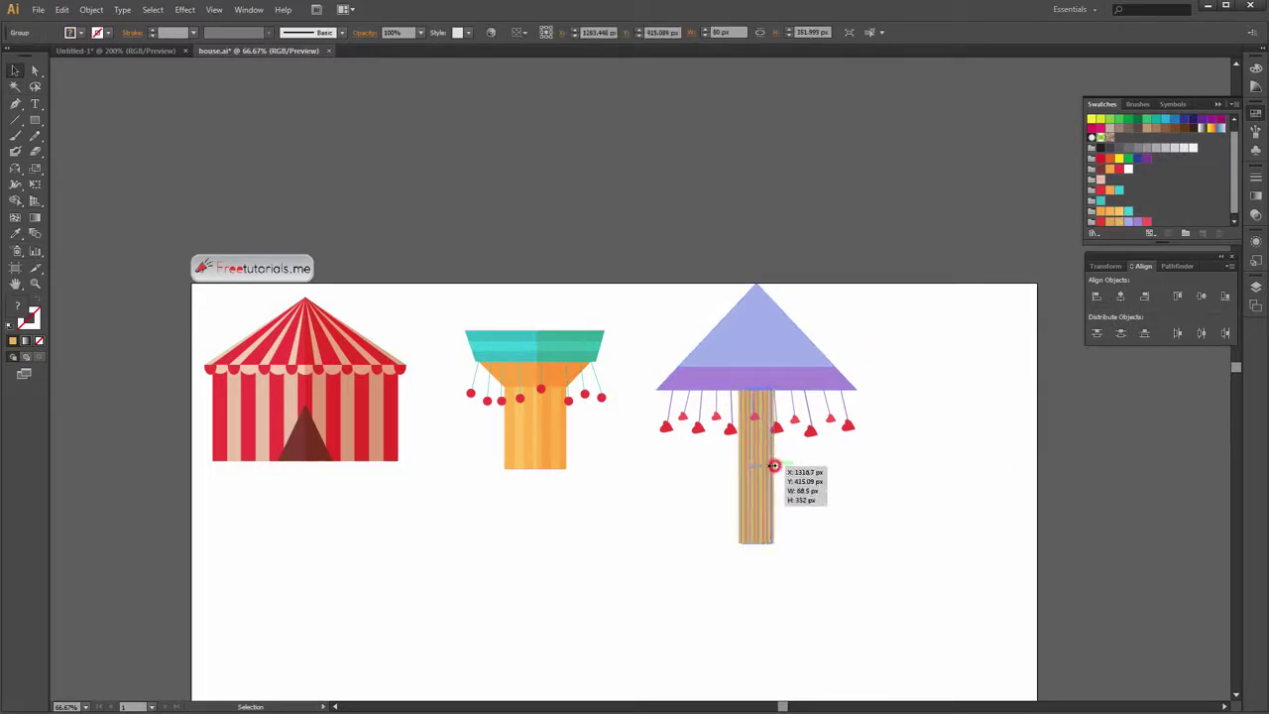
click(822, 486)
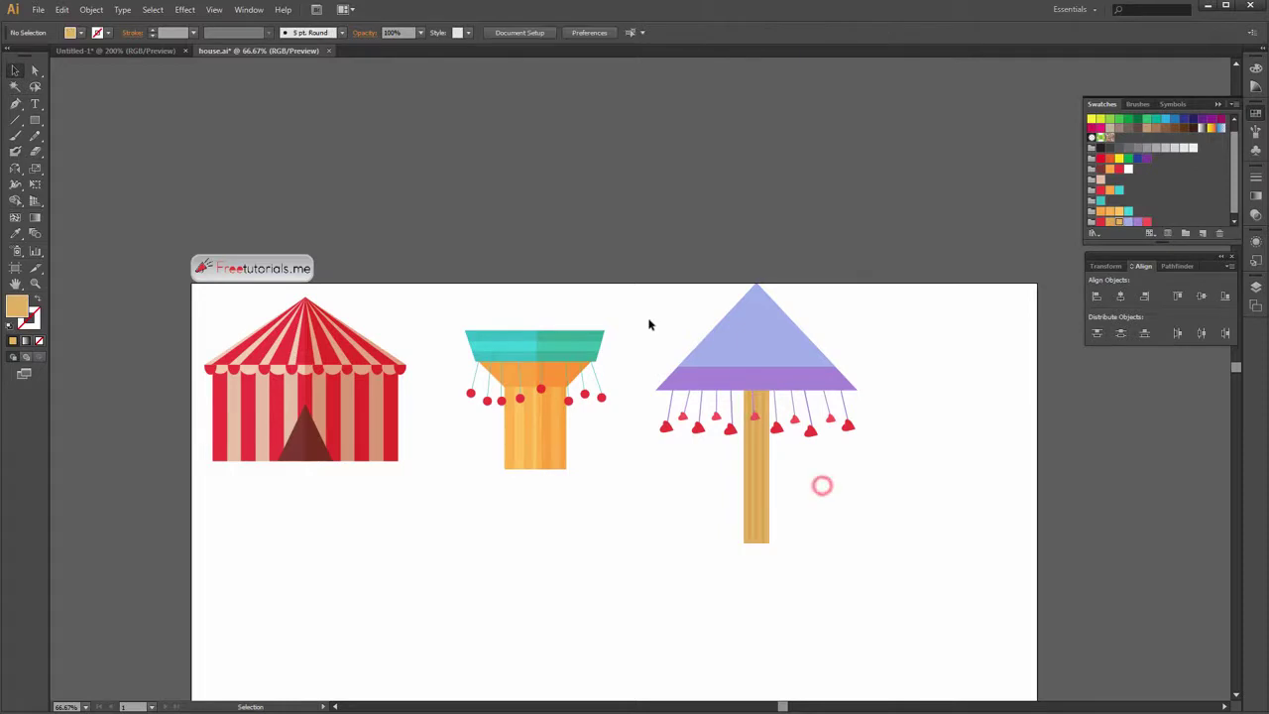
Move the whole roof-and-pole ride up about 70 px on the artboard
drag(808, 493, 809, 495)
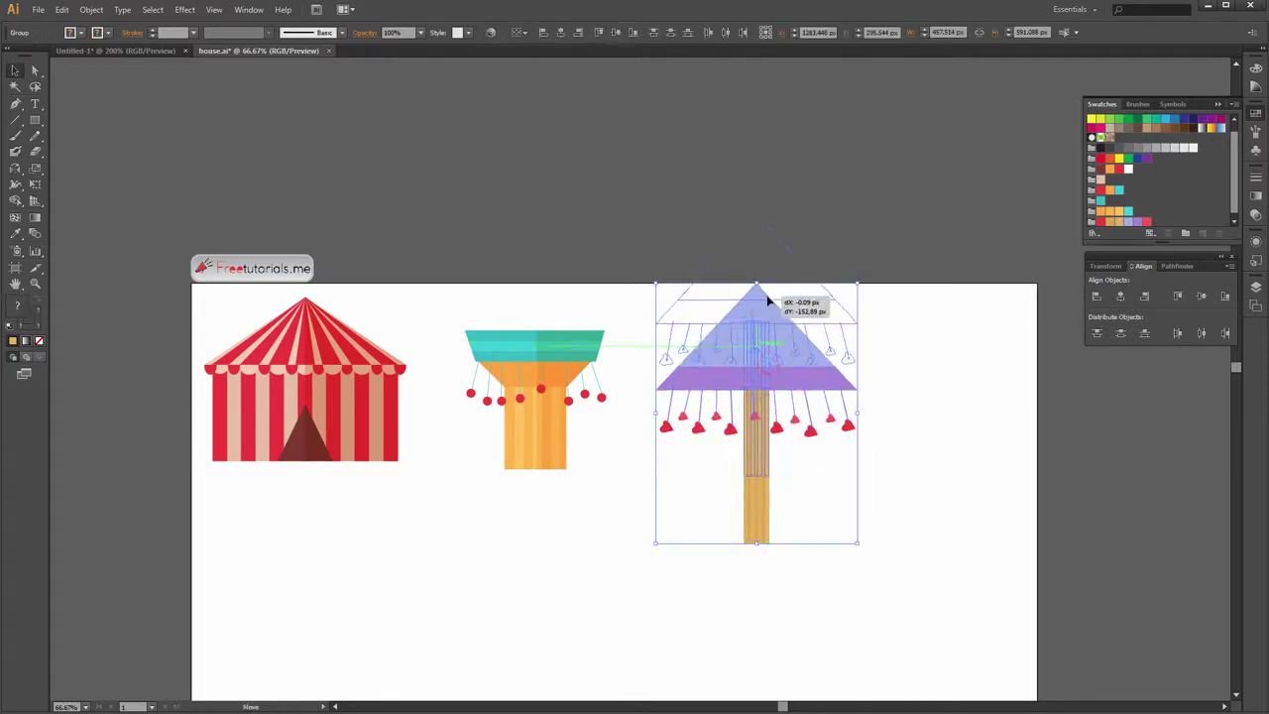
drag(769, 368, 769, 298)
click(909, 326)
scroll(909, 326, down, 1)
drag(873, 390, 869, 319)
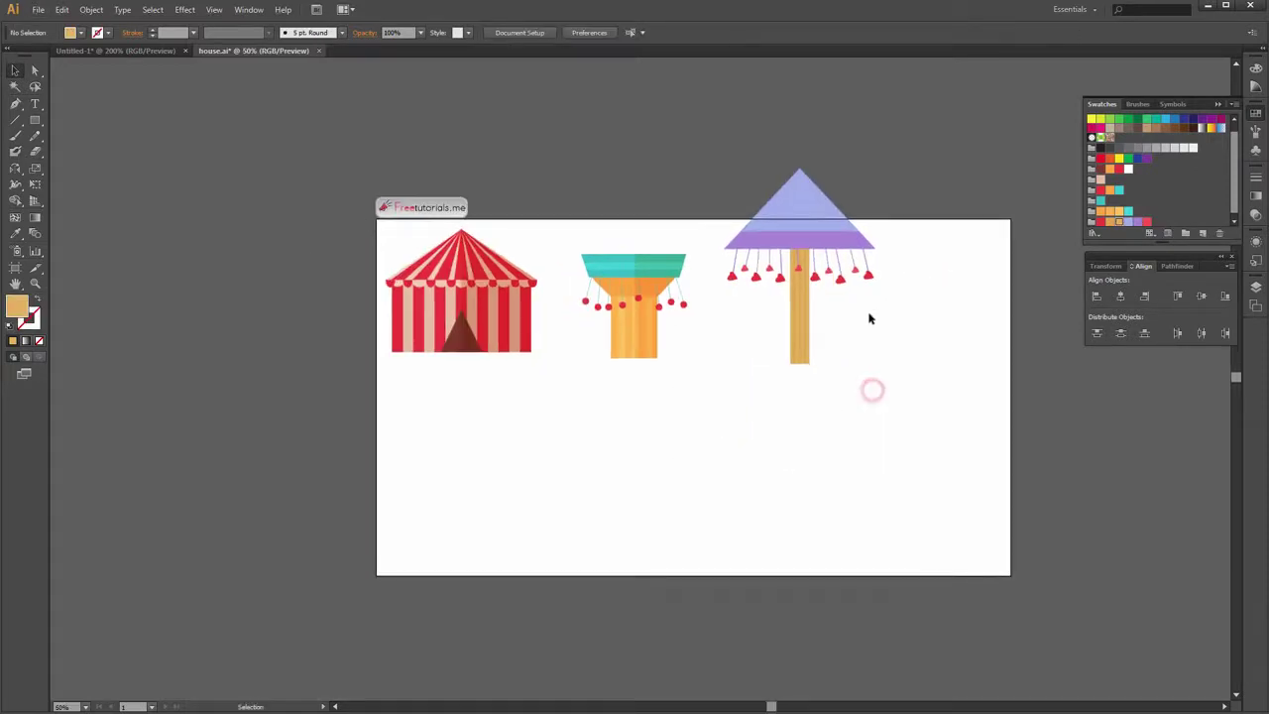
click(820, 245)
drag(680, 142, 856, 340)
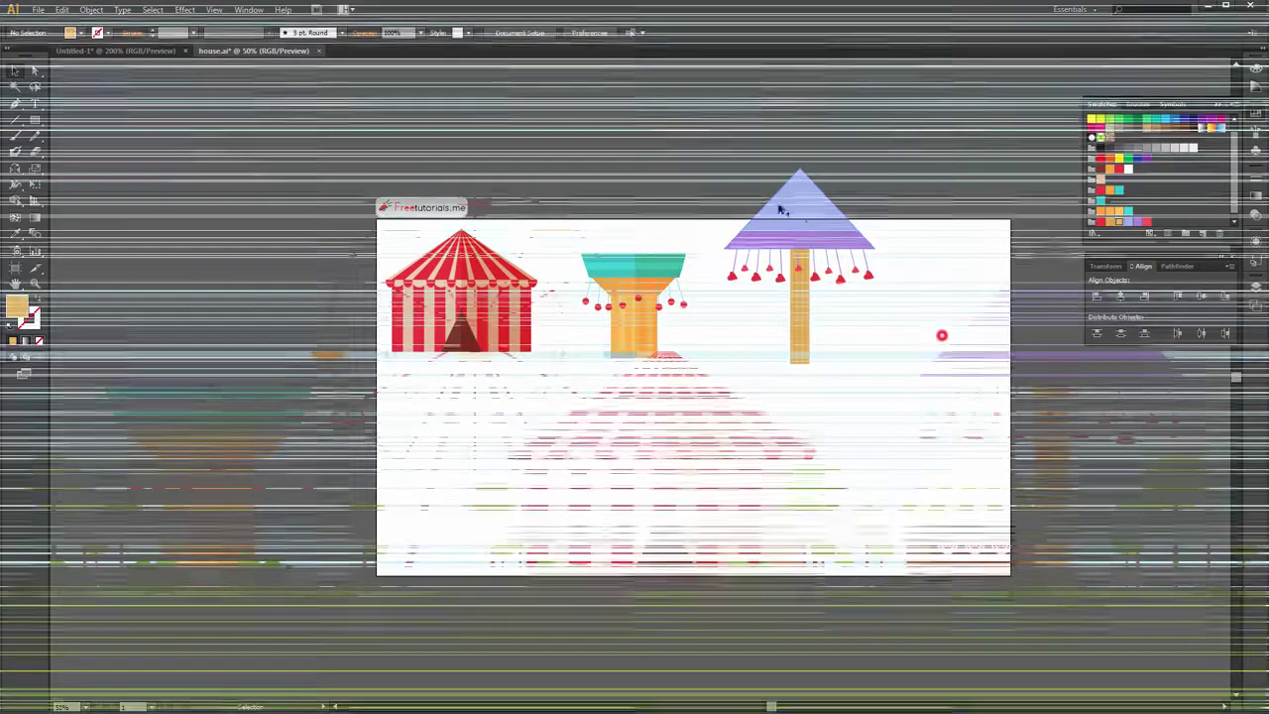